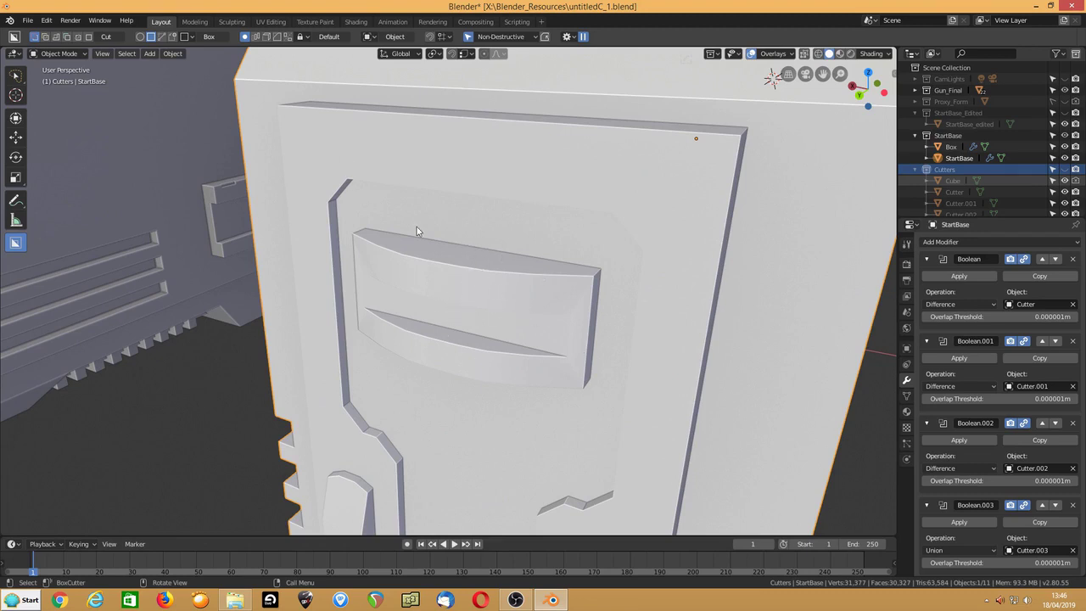
Step: Reveal the hidden Boolean cutter objects around the front of the gun body
scroll(393, 296, "down", 5)
scroll(427, 291, "up", 5)
scroll(512, 322, "down", 3)
middle_click_drag(512, 307, 501, 300)
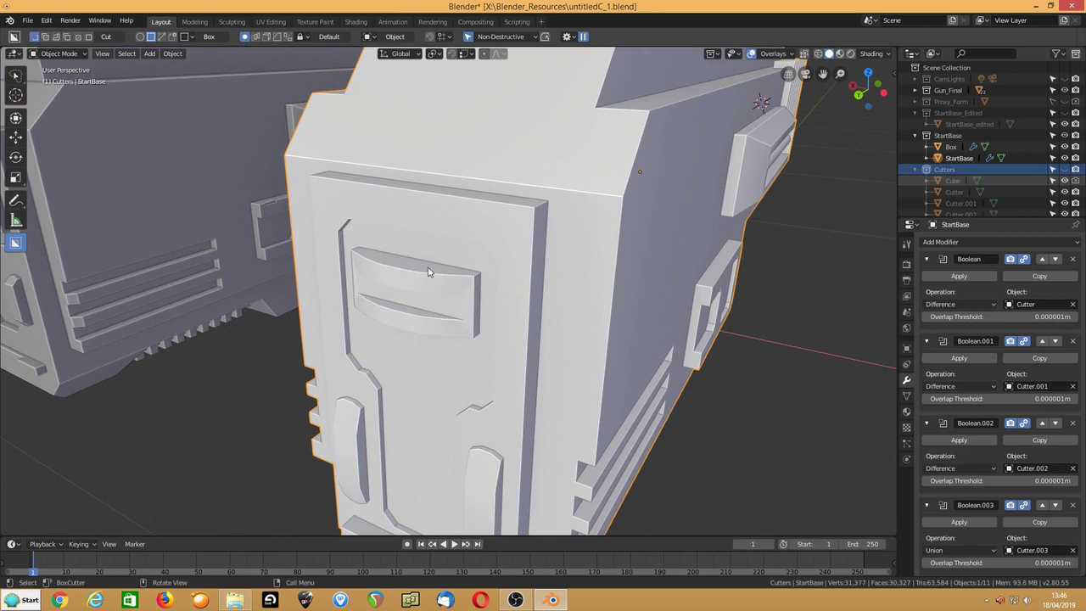
key("alt+h")
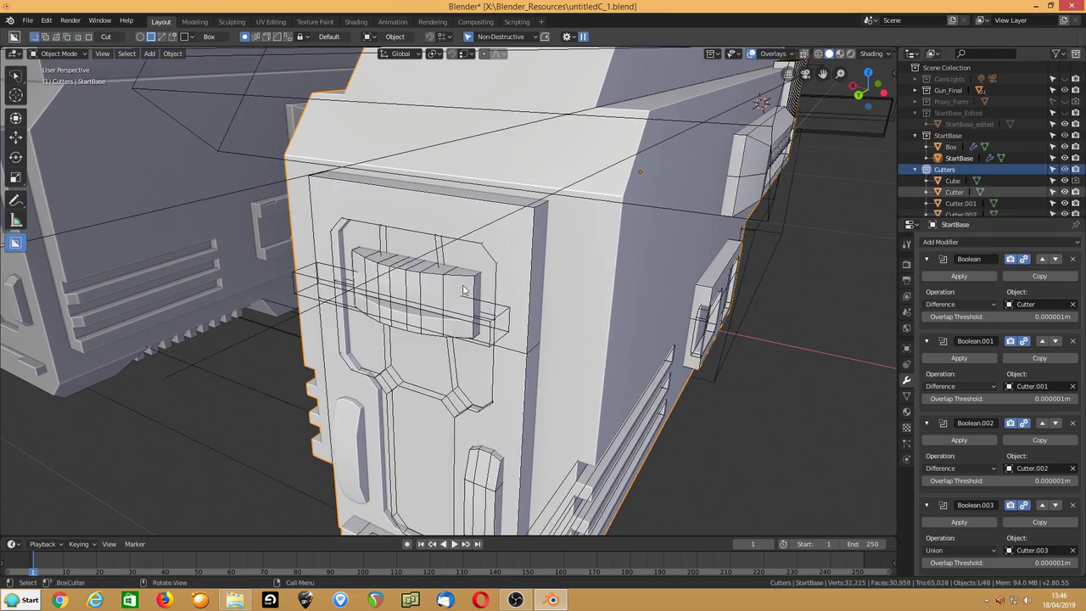
Step: Examine the long box cutter across the raised front panel and the Boolean modifiers on StartBase
left_click(478, 311)
middle_click_drag(478, 311, 645, 288)
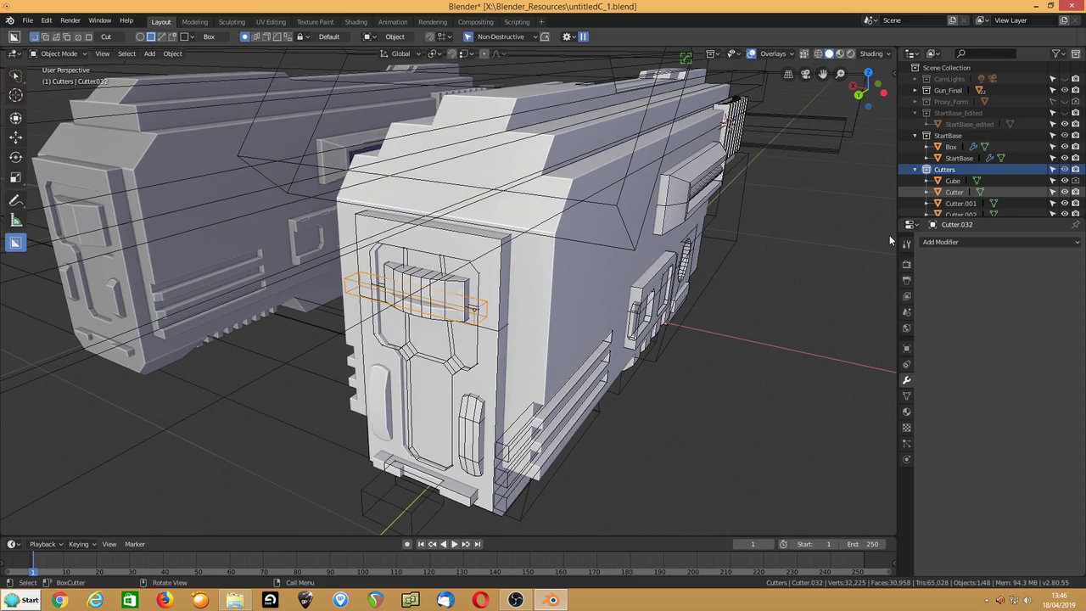
key("KP_Decimal")
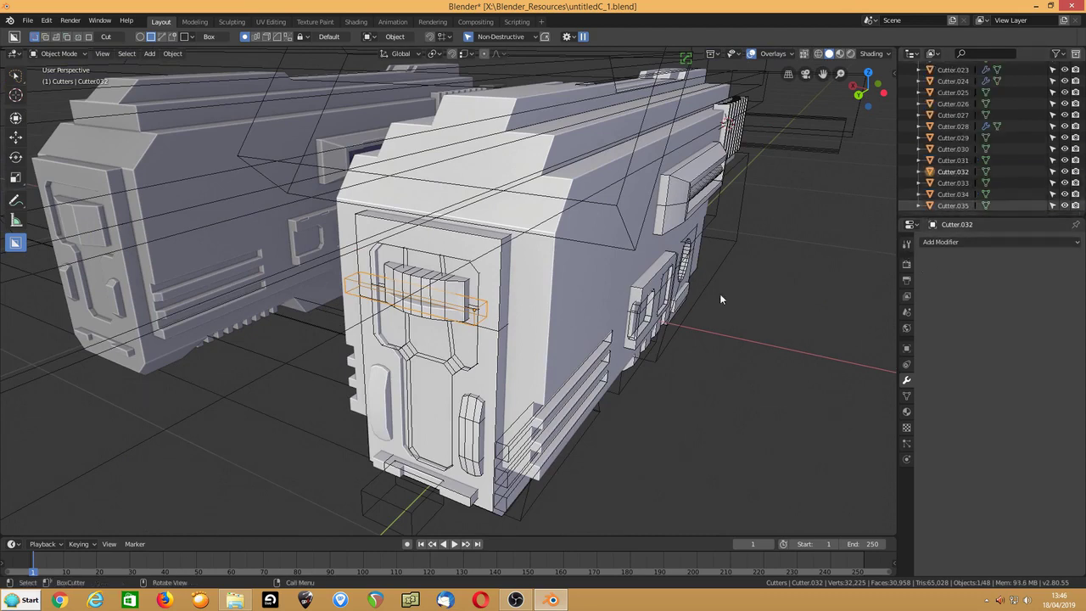
left_click(550, 328)
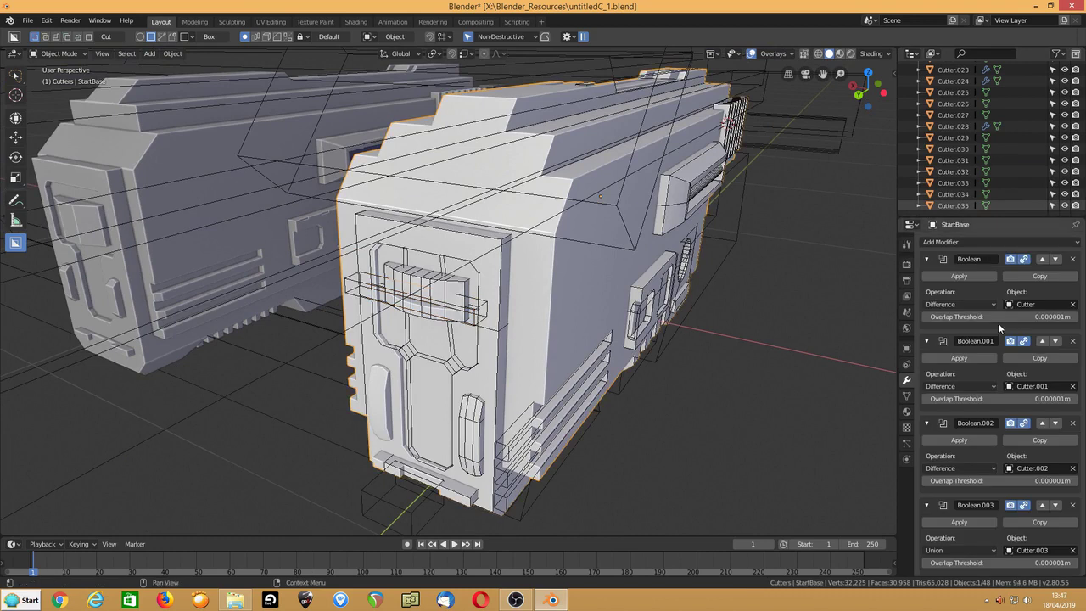
scroll(998, 320, "down", 10)
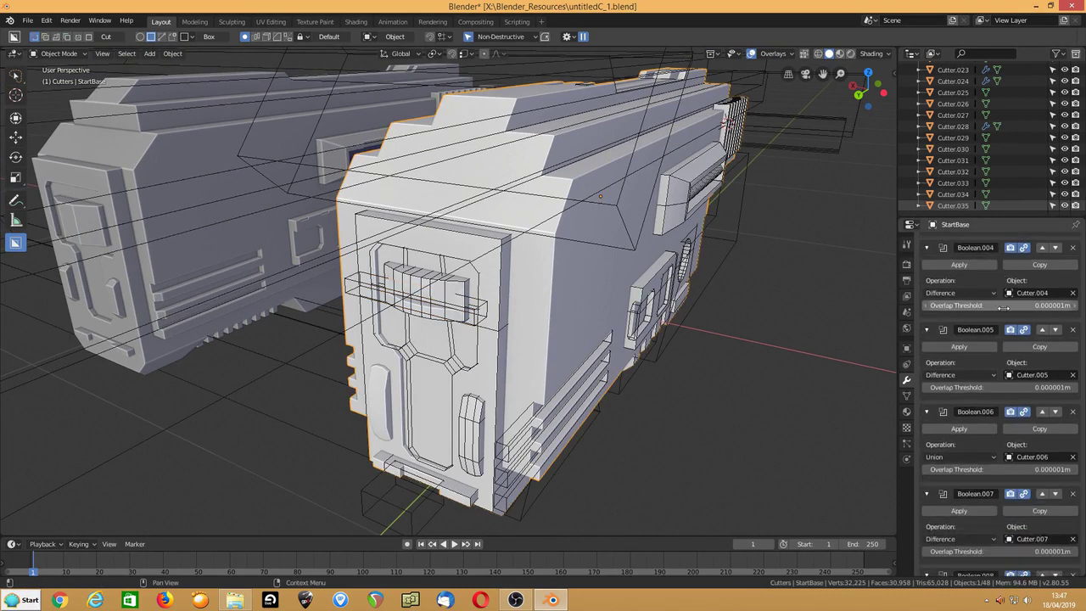
scroll(483, 394, "up", 10)
scroll(484, 395, "down", 11)
scroll(492, 386, "up", 3)
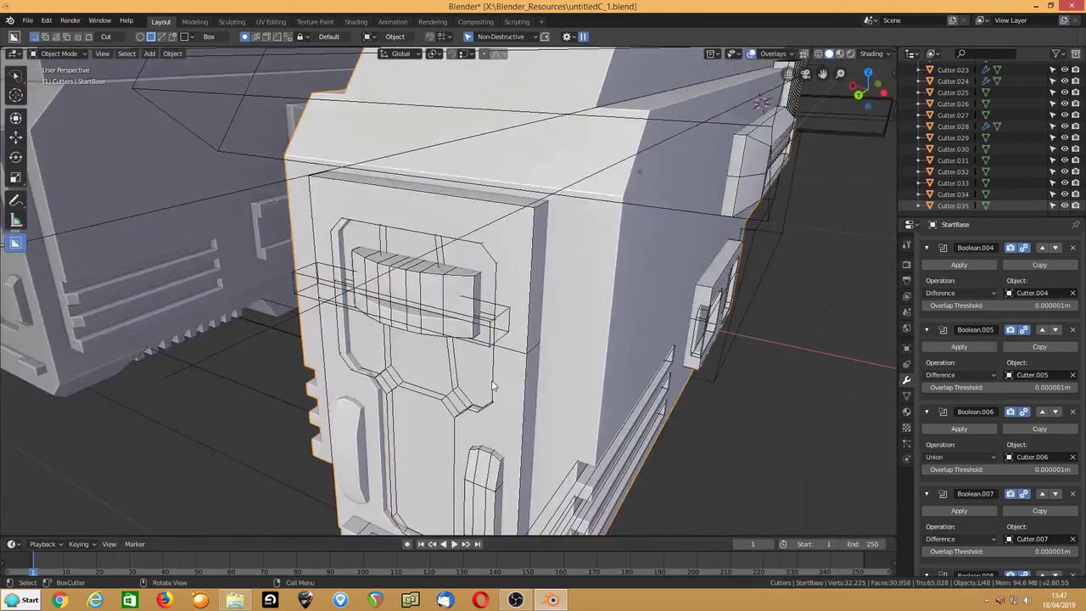
Step: Subtract the long box cutter, Cutter.032, from the curved panel cutter, Cutter.031, with a Boolean difference
left_click(454, 281)
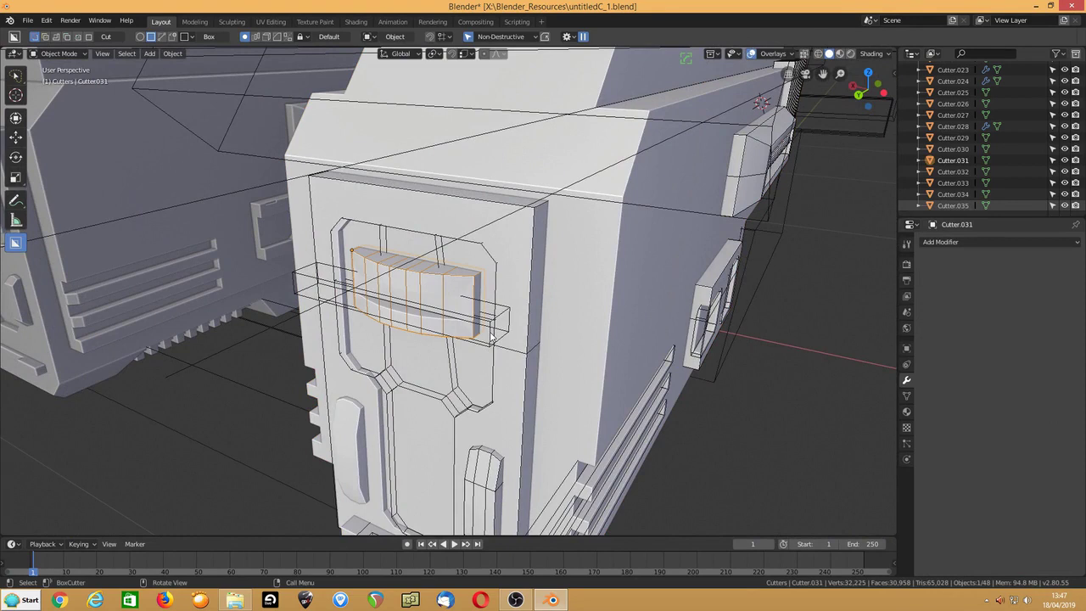
left_click(490, 337)
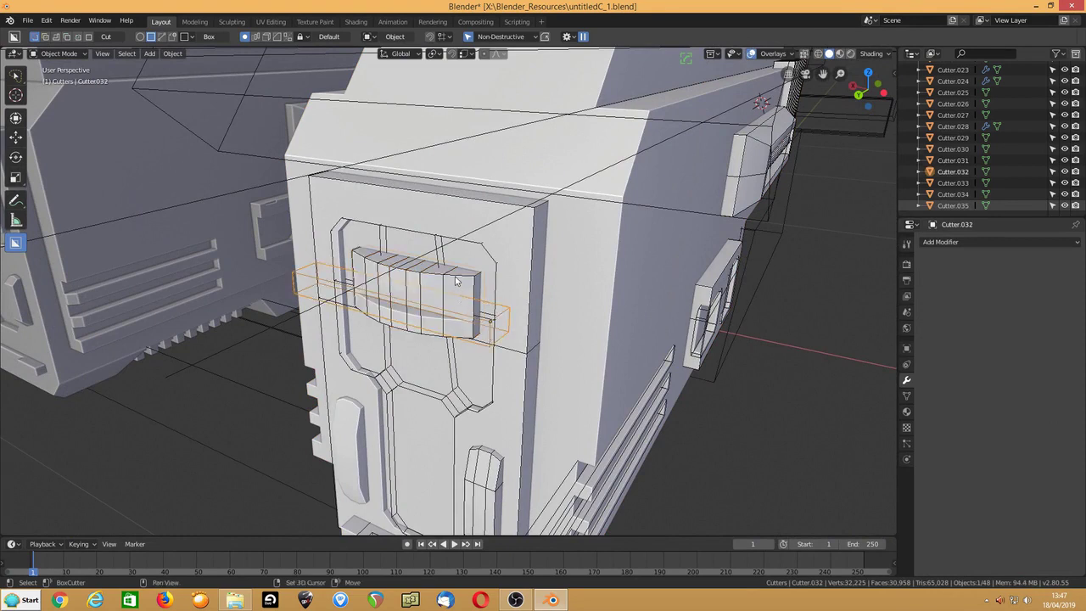
left_click(455, 276, "shift")
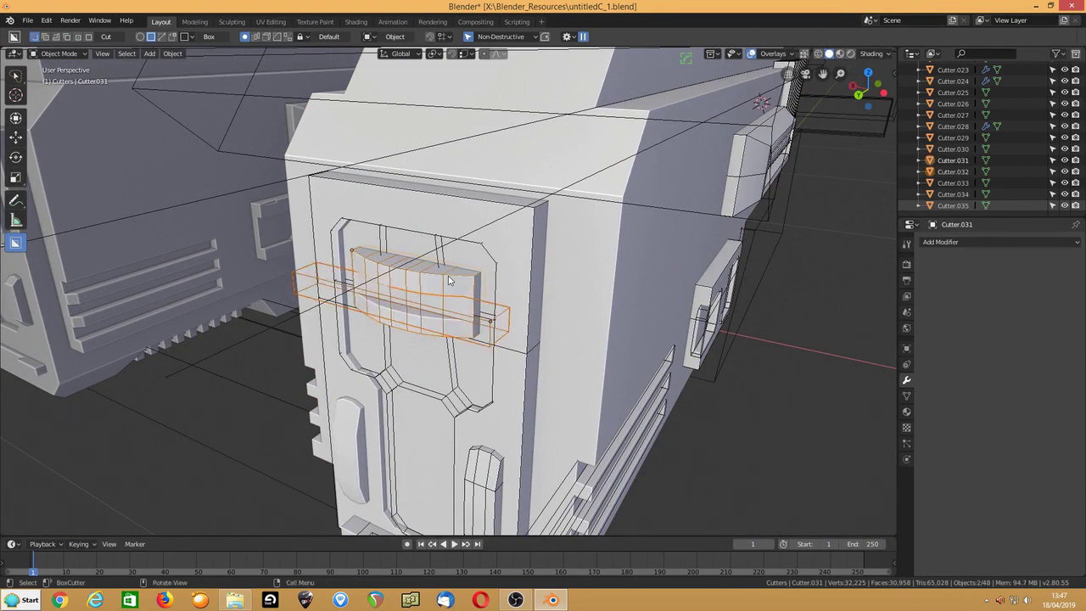
key("ctrl+minus")
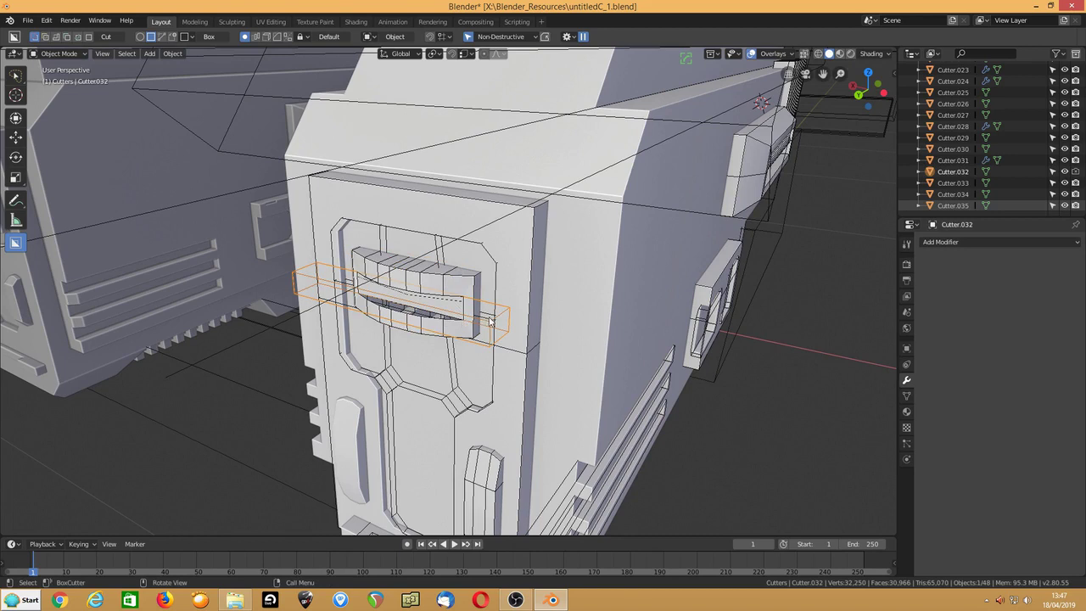
Step: Apply the Boolean modifier on the curved panel cutter and delete the long box cutter
left_click(443, 281)
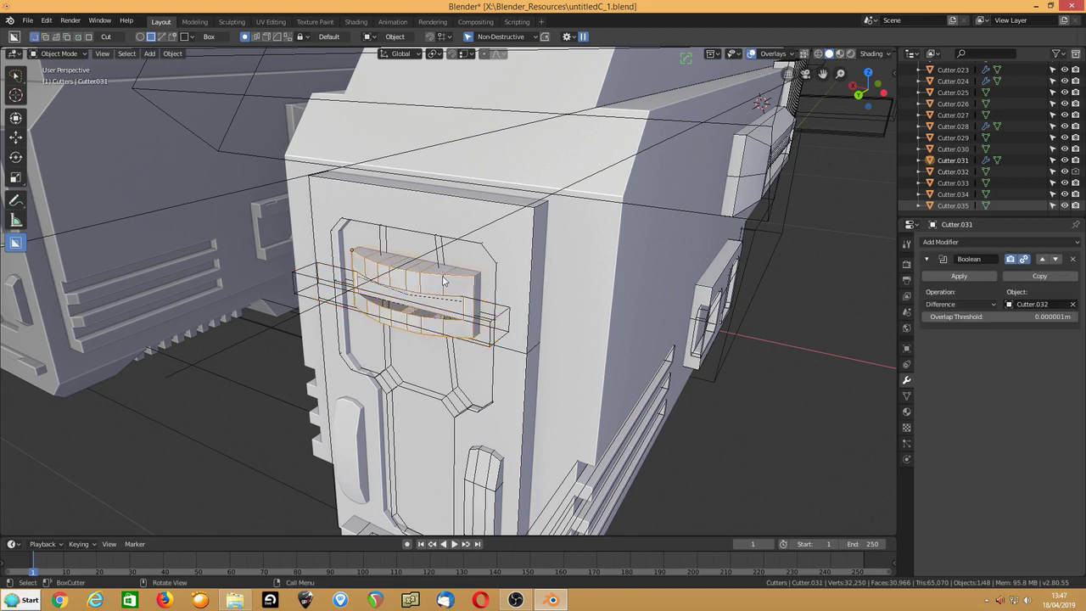
left_click(986, 277)
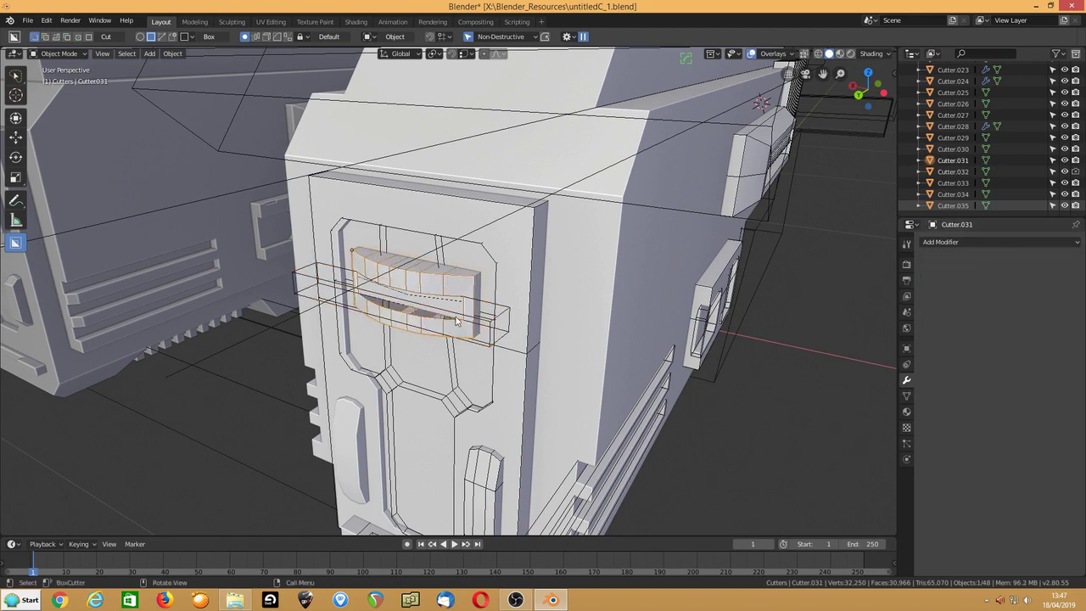
left_click(505, 314)
key("Delete")
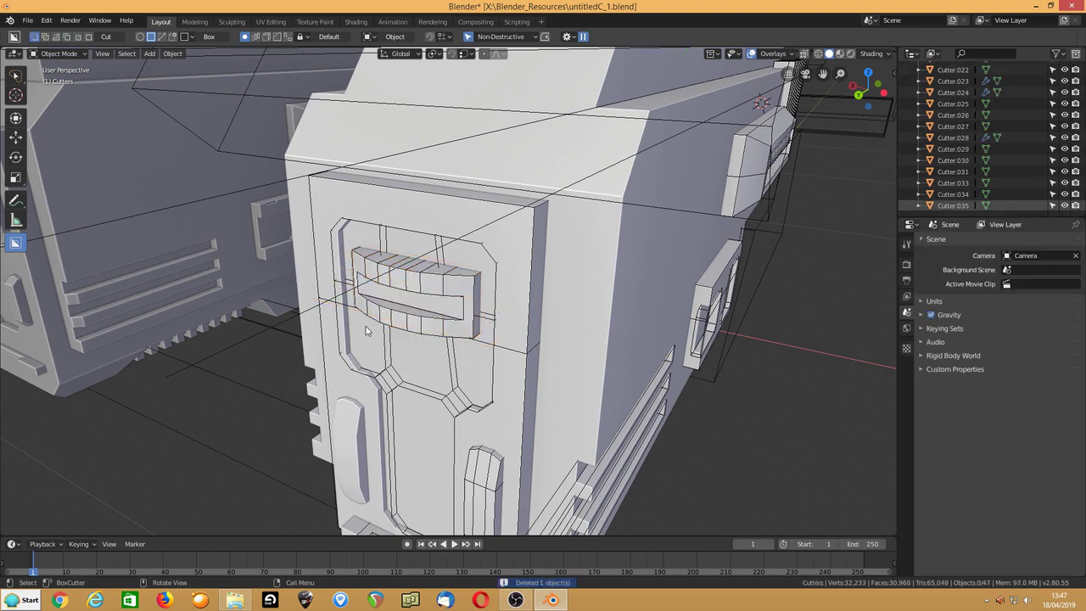
Step: Remove the leftover Boolean.031 modifier of the deleted box cutter from StartBase's modifier stack
left_click(589, 289)
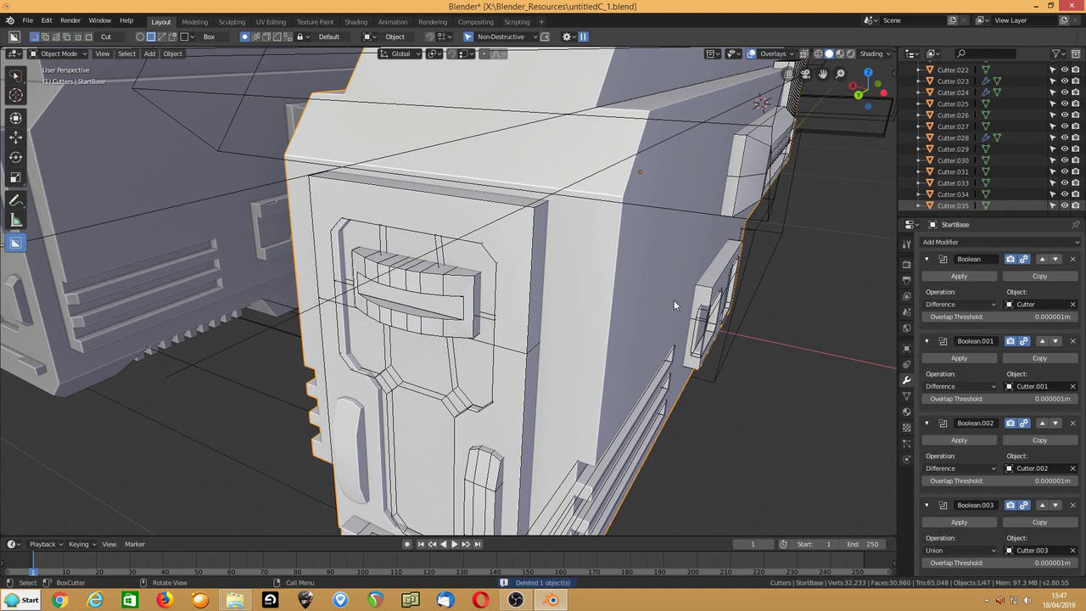
scroll(1050, 341, "down", 3)
scroll(1050, 340, "down", 10)
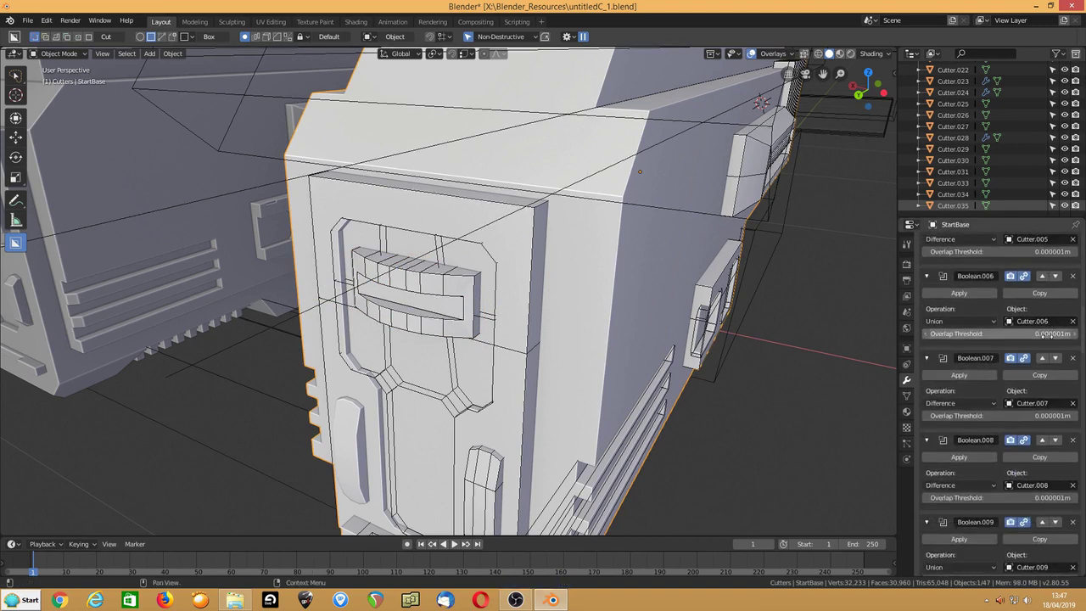
scroll(1049, 340, "down", 10)
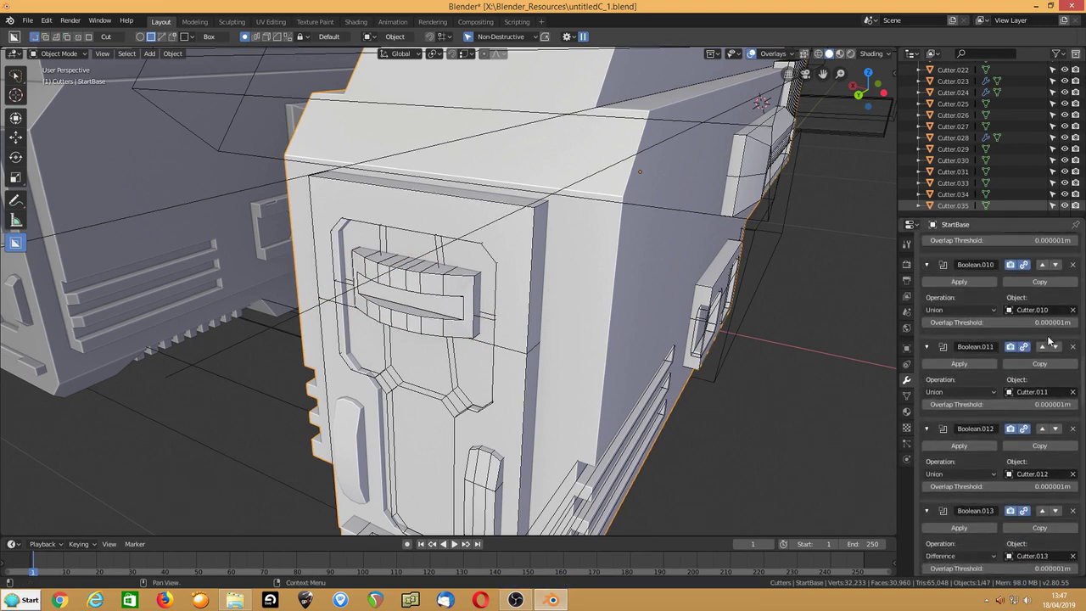
scroll(1049, 335, "down", 10)
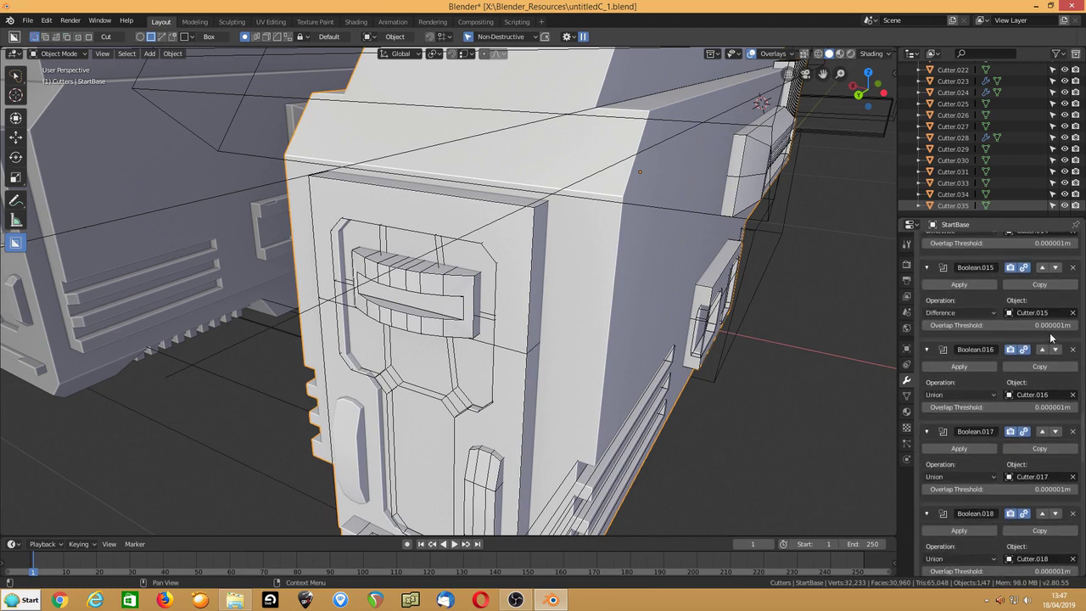
scroll(1049, 335, "down", 5)
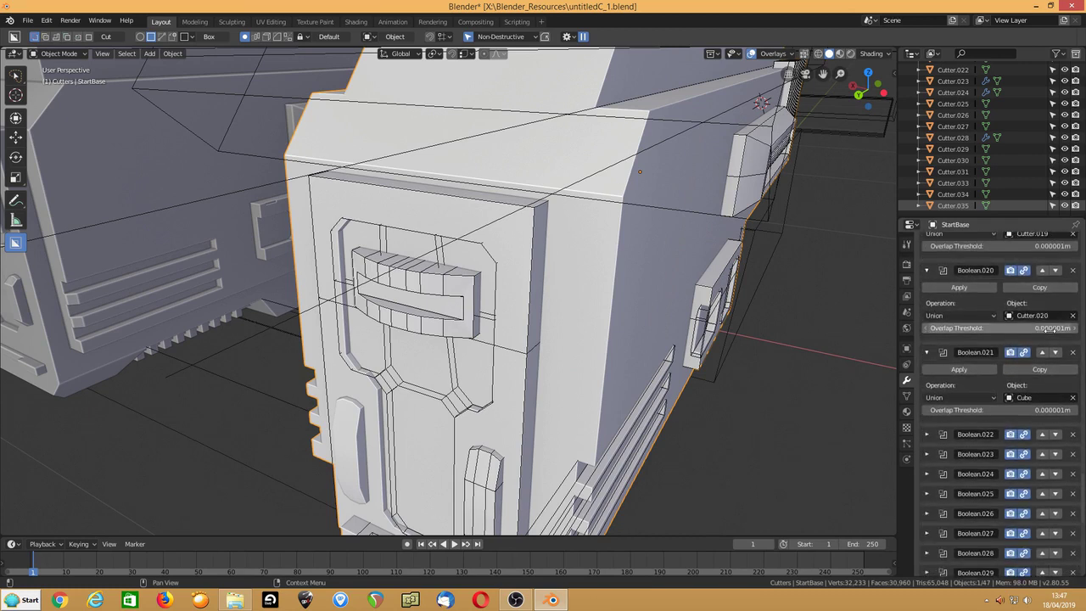
left_click(1073, 522)
scroll(415, 342, "up", 3)
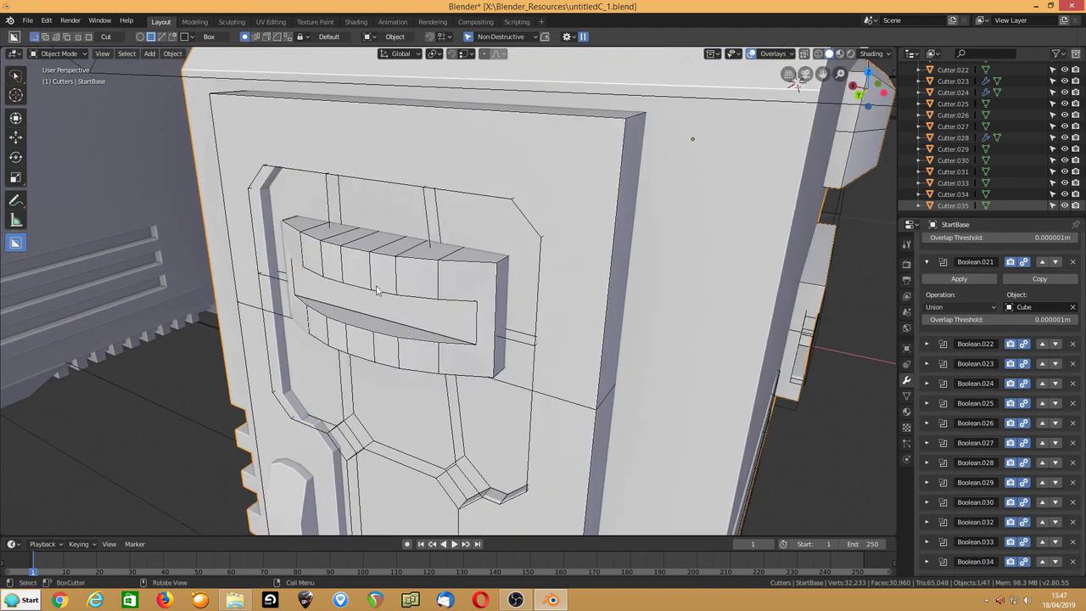
Step: Sharpen the curved panel cutter, Cutter.031, with the Hard Ops (S) Sharpen operation
scroll(343, 367, "down", 3)
left_click(400, 331)
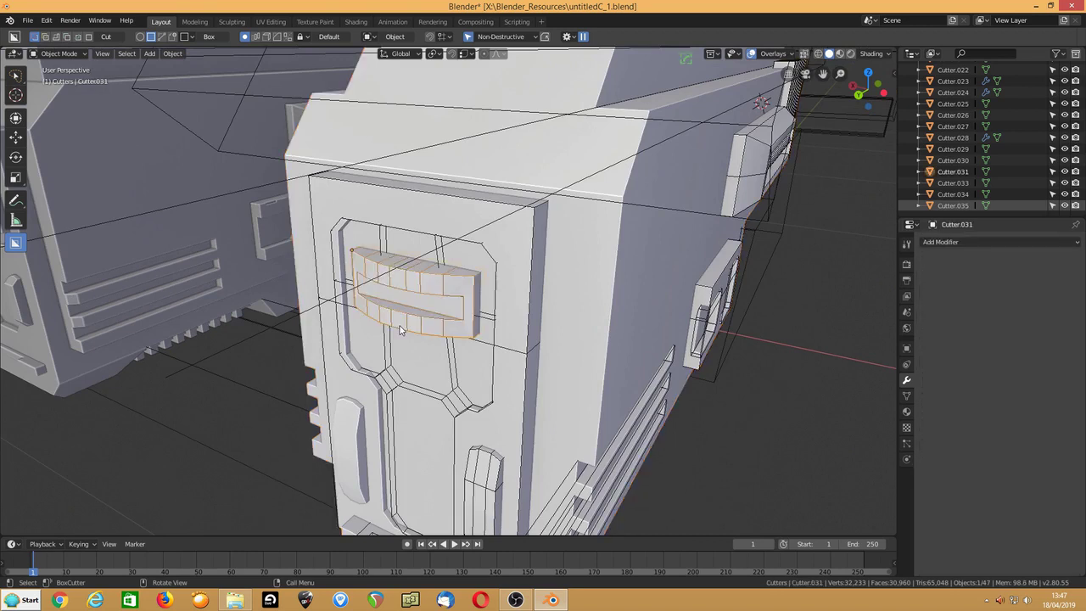
key("q")
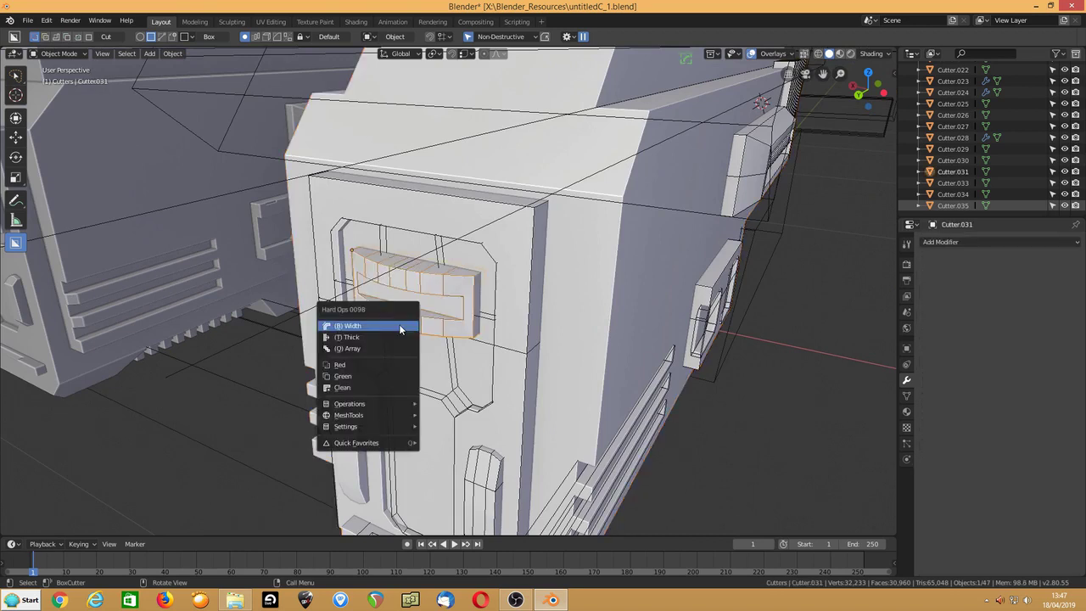
mouse_move(372, 403)
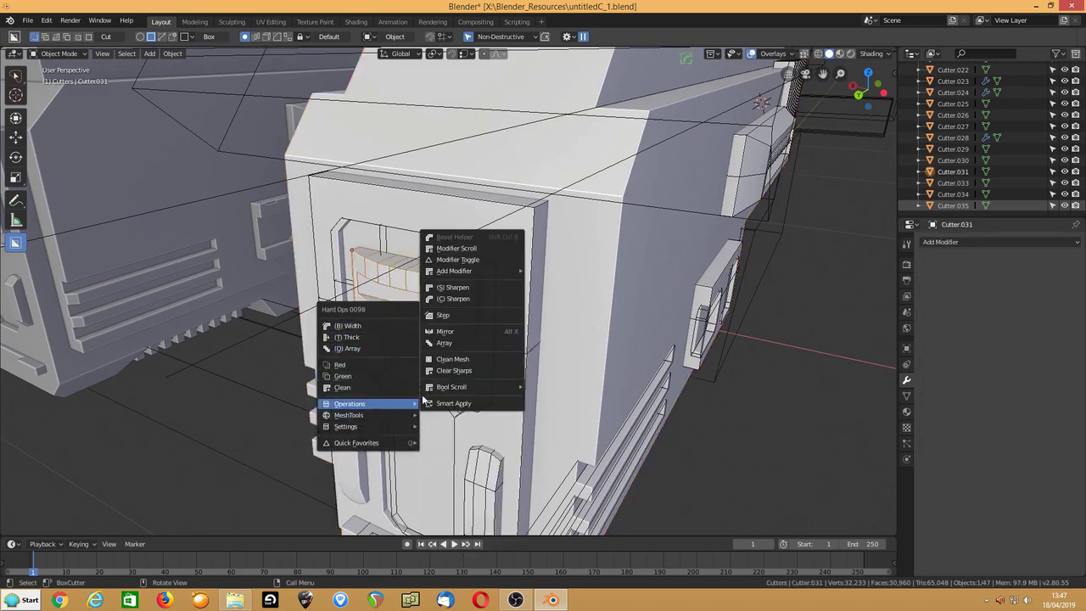
left_click(469, 288)
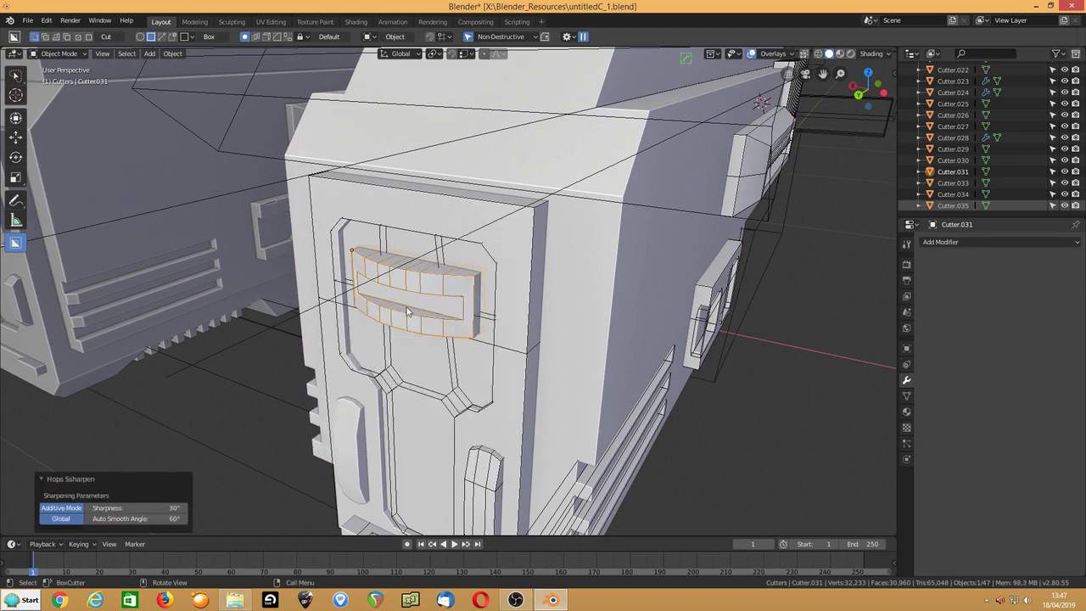
Step: Mark the two short end edges of the curved cutter's slot as sharp with Hard Ops Set SSharp
key("Tab")
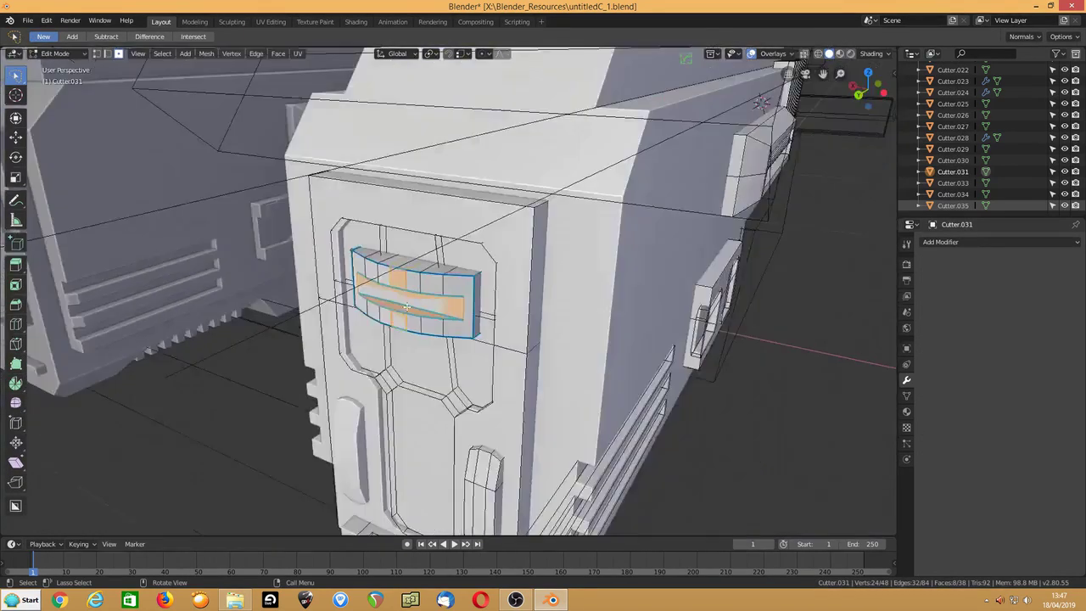
key("KP_Decimal")
key("KP_Decimal")
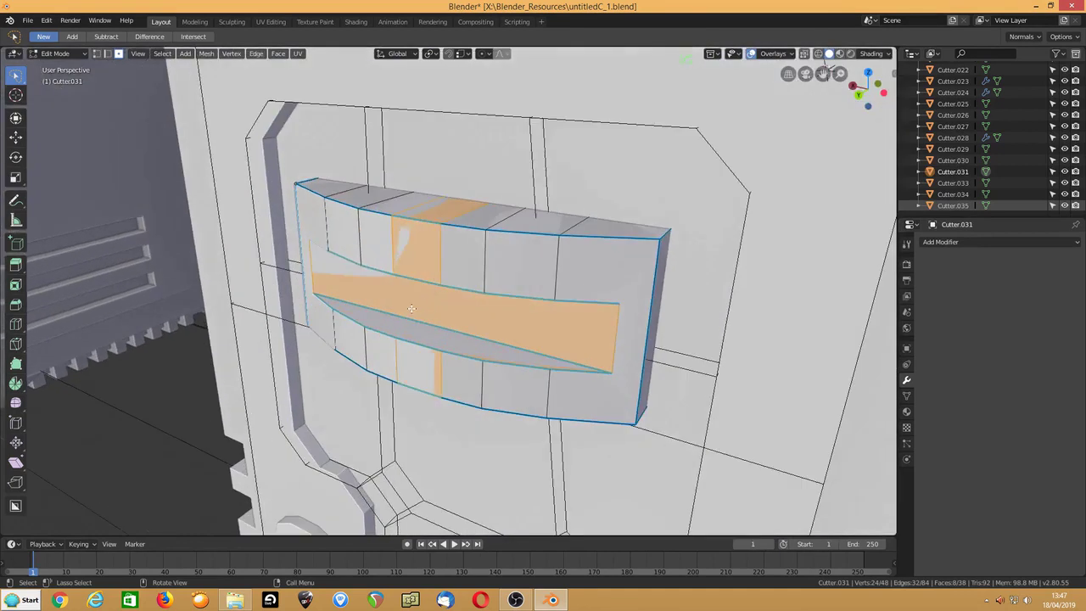
key("2")
left_click(618, 335)
left_click(311, 270, "shift")
key("q")
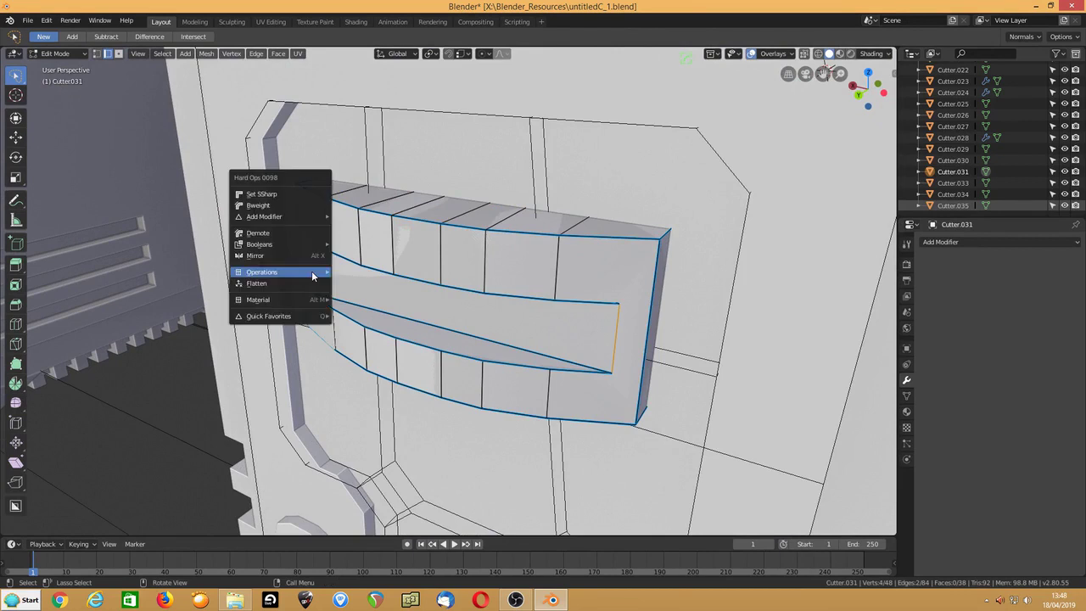
left_click(294, 194)
key("Tab")
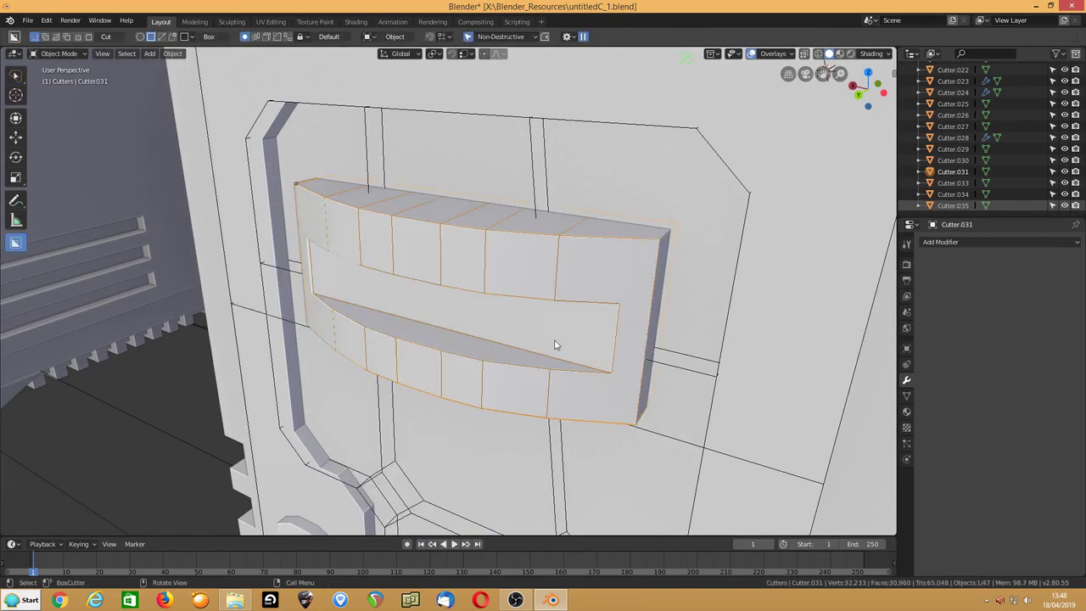
Step: Hide the Cutters collection to see the gun body's front without cutter wireframes
scroll(964, 137, "up", 10)
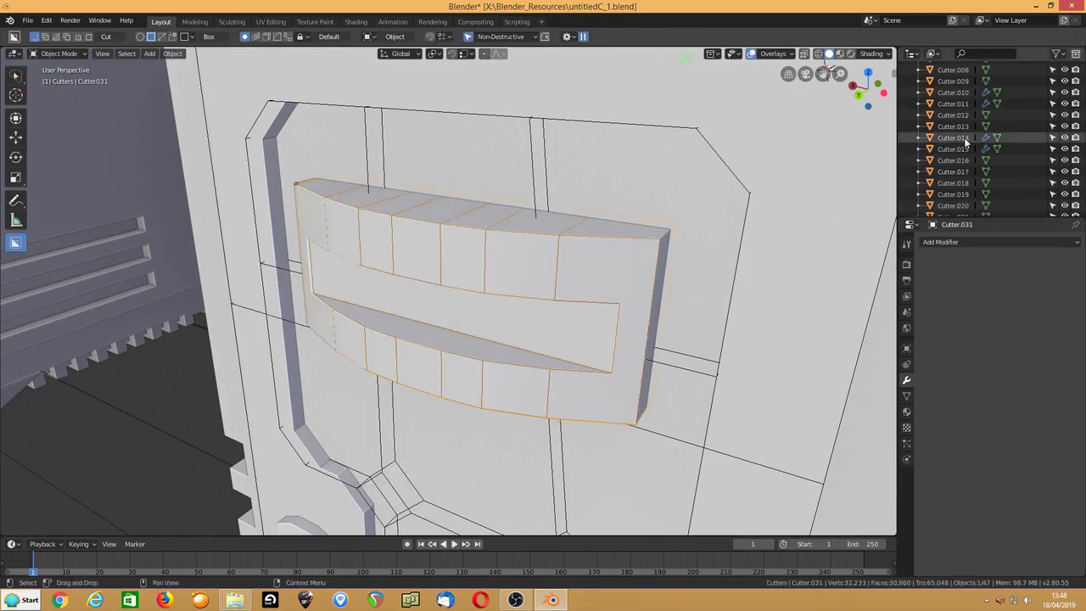
left_click(733, 53)
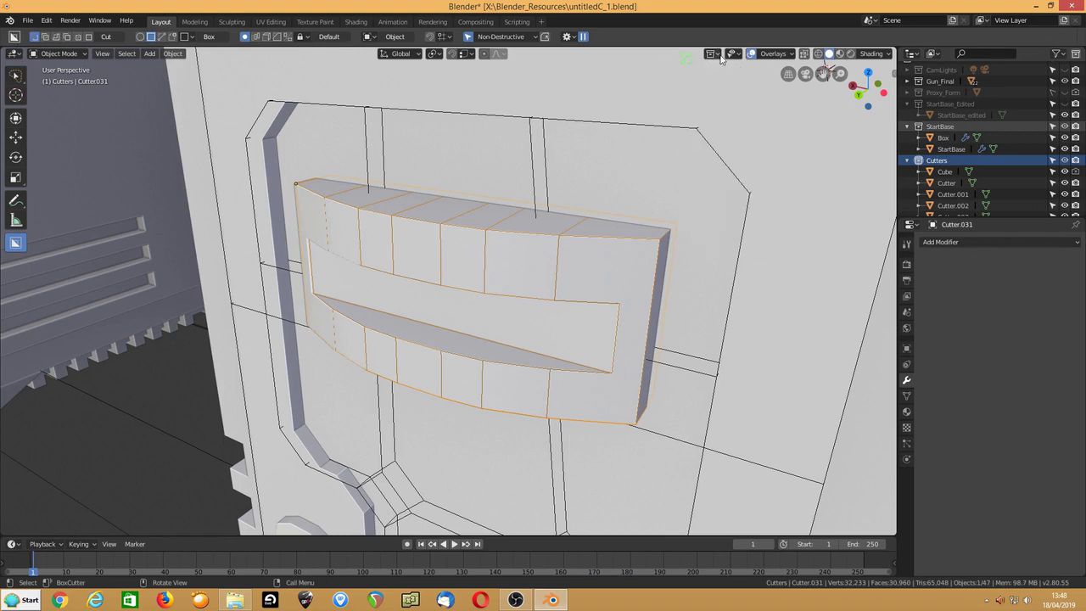
left_click(718, 55)
left_click(763, 163)
middle_click_drag(451, 291, 475, 291)
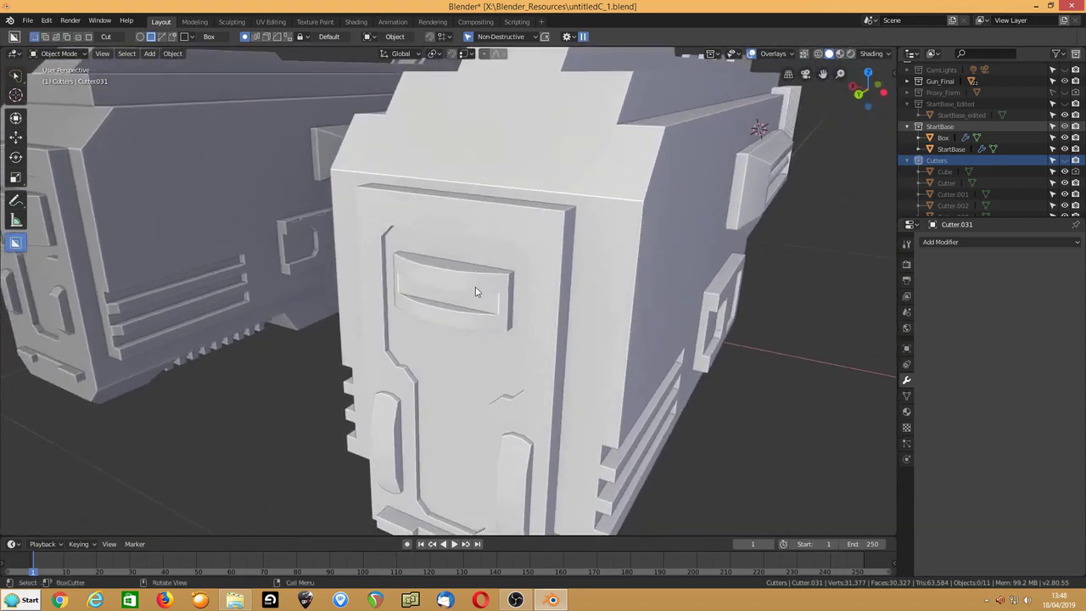
Step: Select StartBase and save the current state of the untitledC_1.blend file
left_click(616, 258)
key("Tab")
key("Tab")
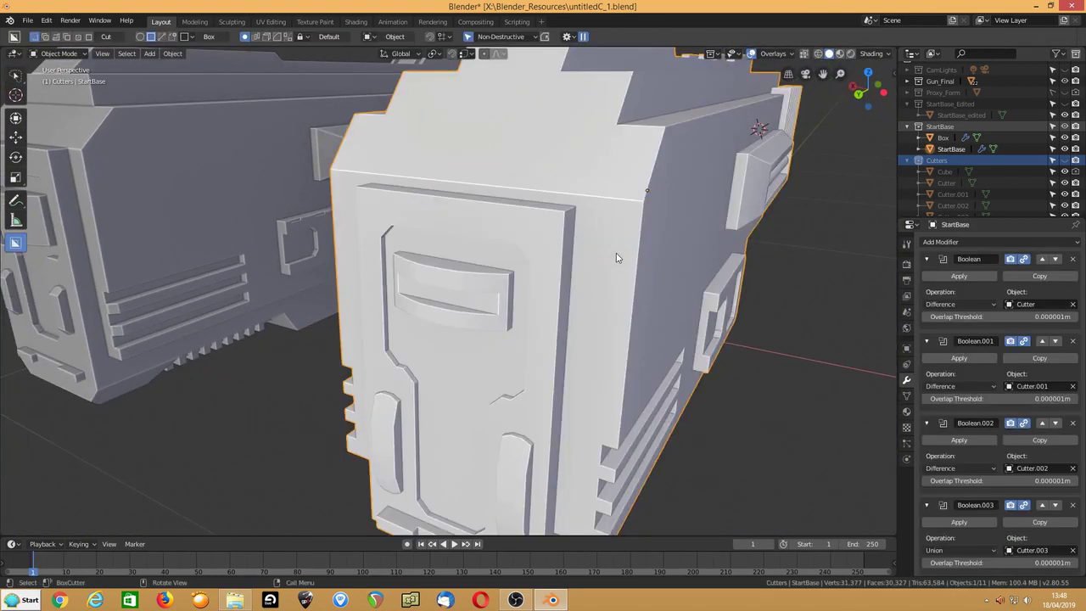
middle_click_drag(626, 256, 624, 259)
scroll(624, 259, "down", 2)
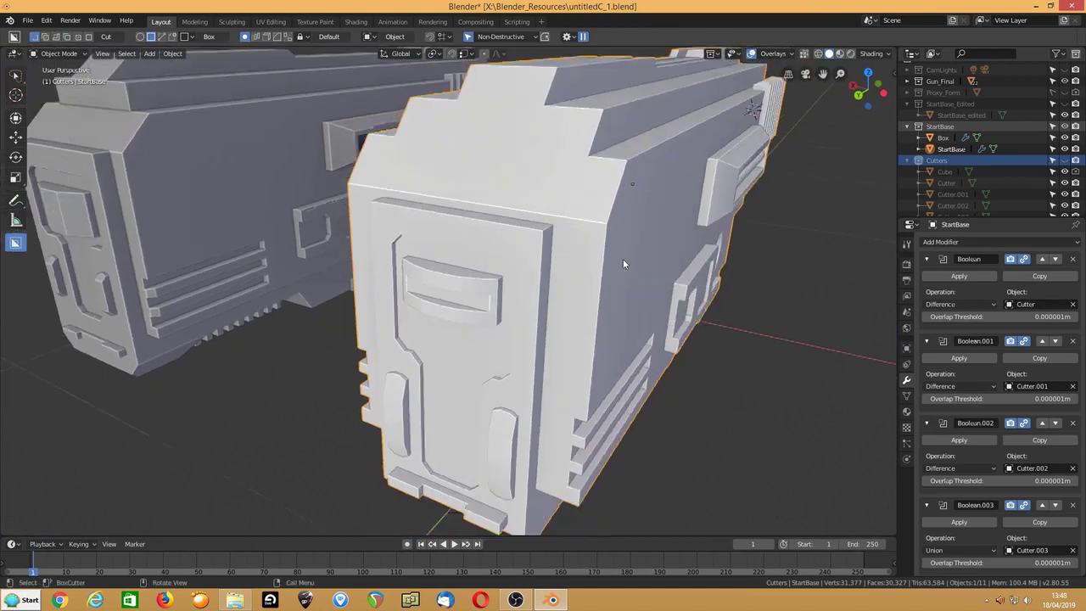
key("ctrl+s")
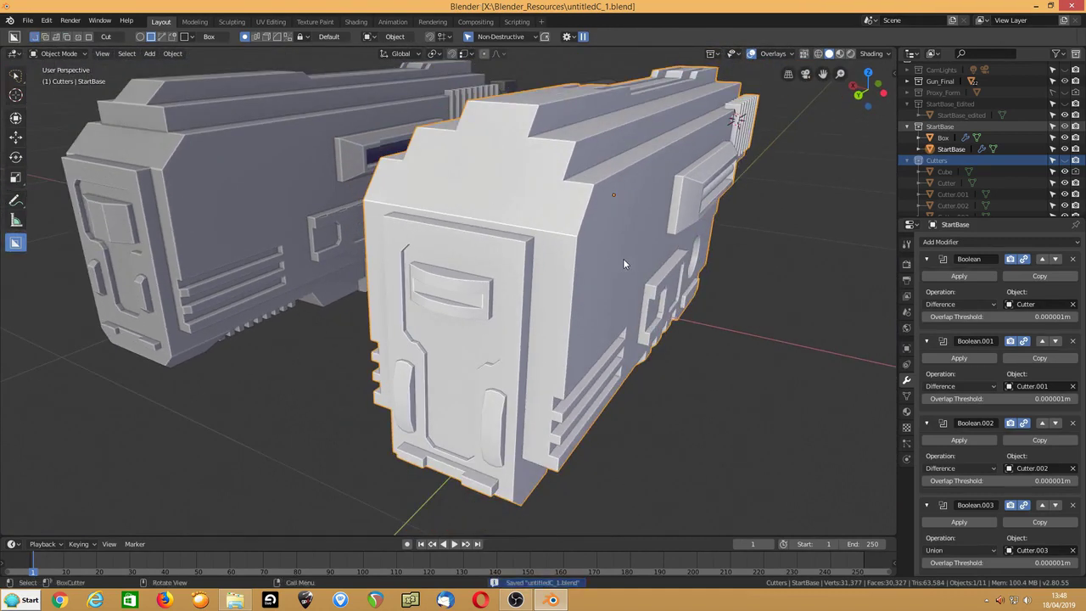
middle_click_drag(466, 346, 426, 349)
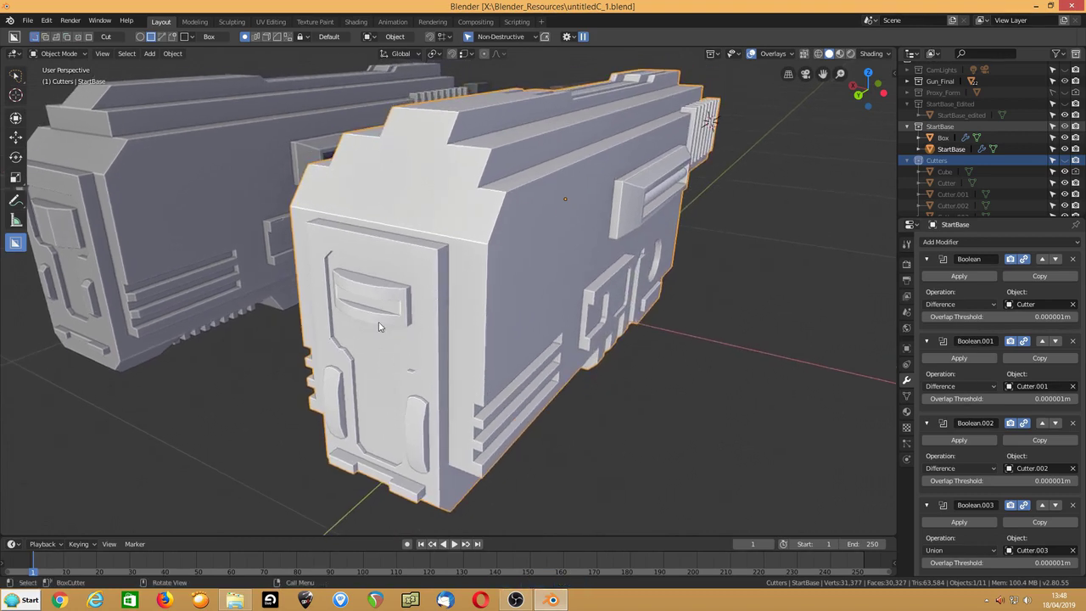
Step: Show the Cutters collection again and select the cutter forming the raised panel on the gun body's barrel-side end, Cutter.003
scroll(514, 289, "down", 1)
middle_click_drag(516, 286, 408, 304)
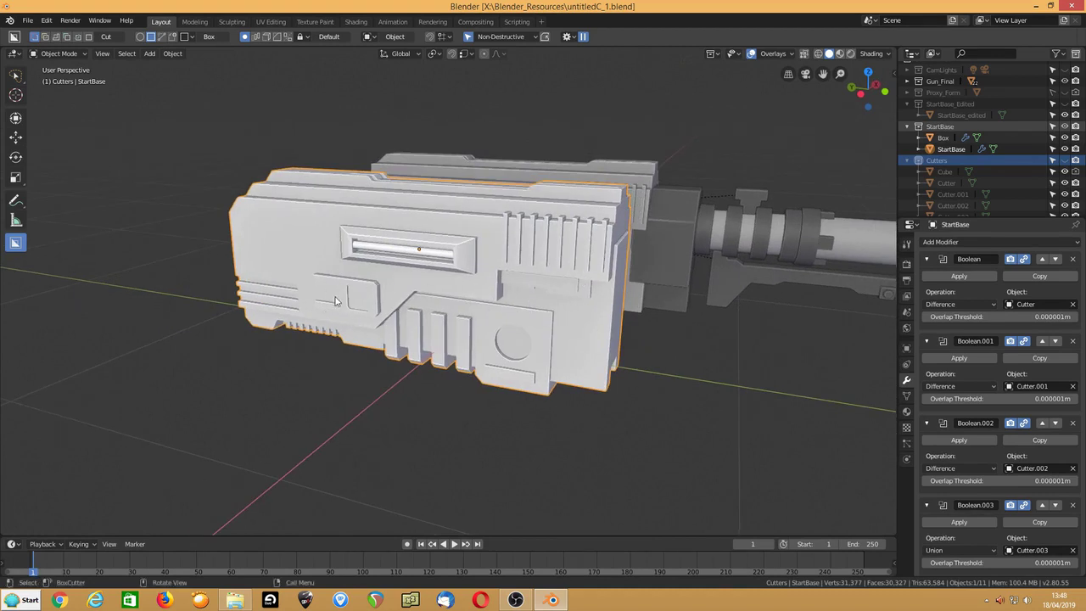
middle_click_drag(603, 307, 613, 289)
scroll(556, 328, "up", 1)
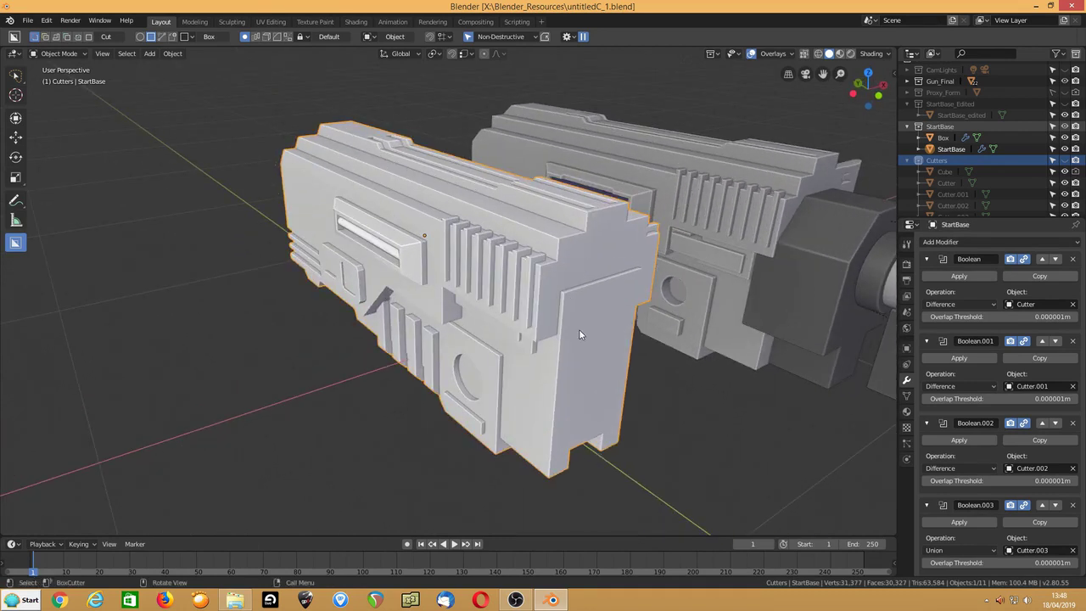
left_click(1064, 161)
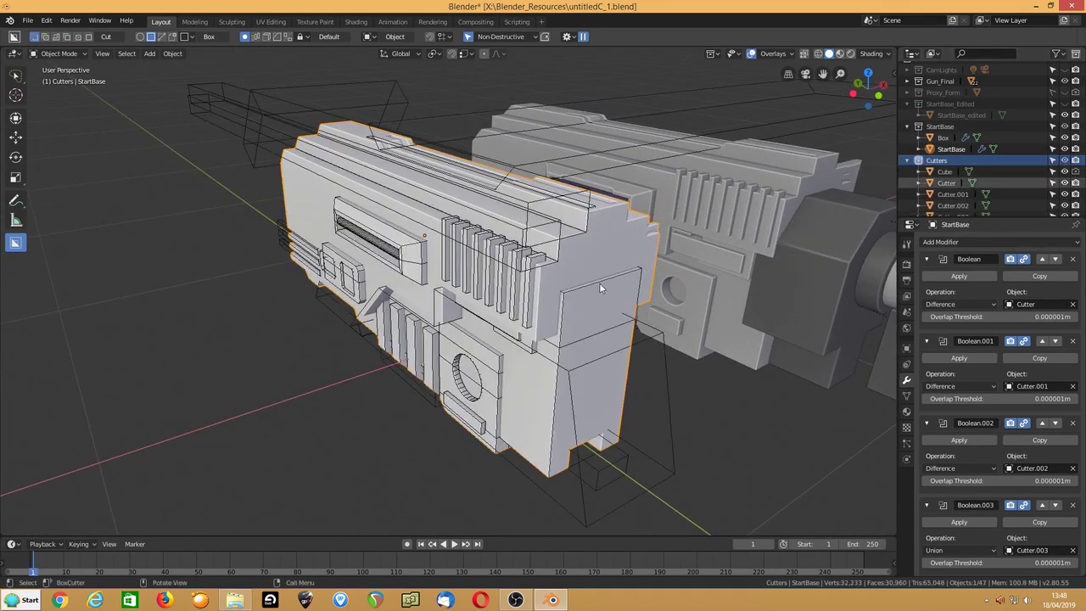
left_click(605, 283)
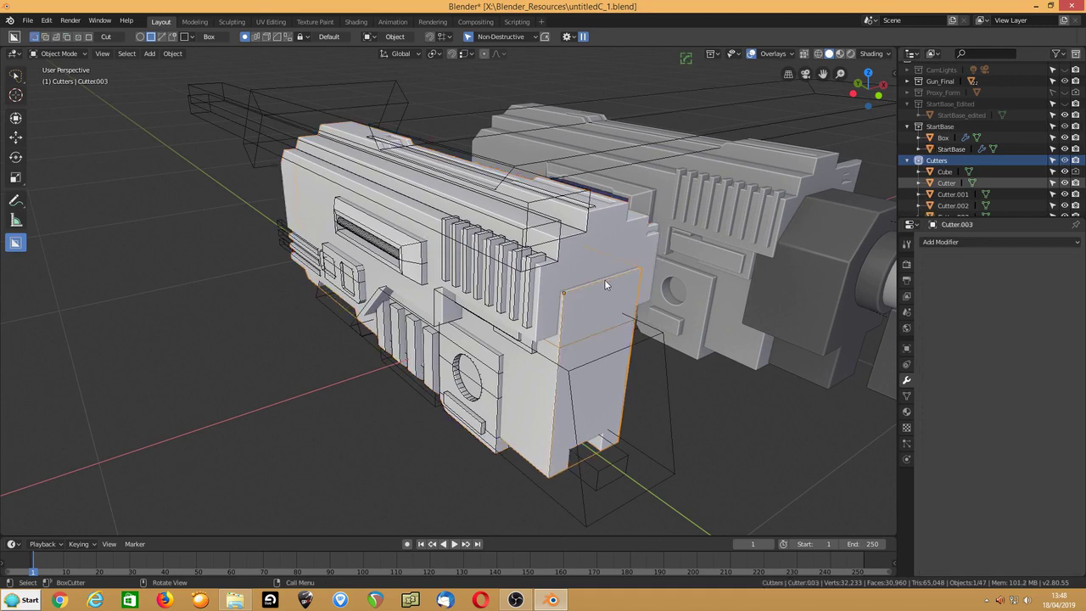
Step: Snap the 3D cursor to the centre of Cutter.003's two outer end faces and hide the Cutters collection
key("Tab")
key("3")
left_click(606, 301)
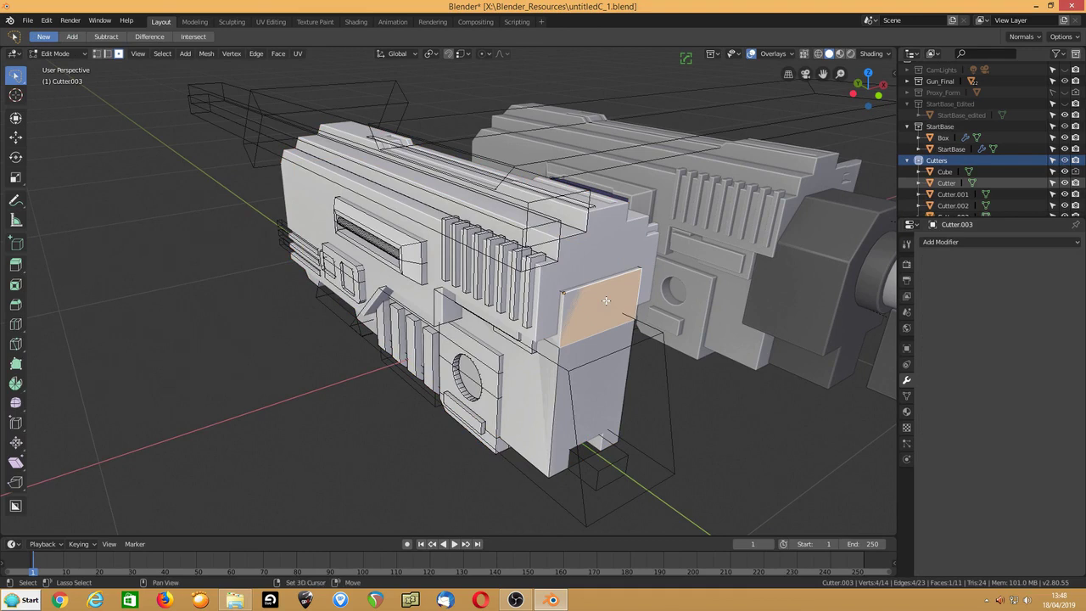
left_click(587, 354, "shift")
key("shift+s")
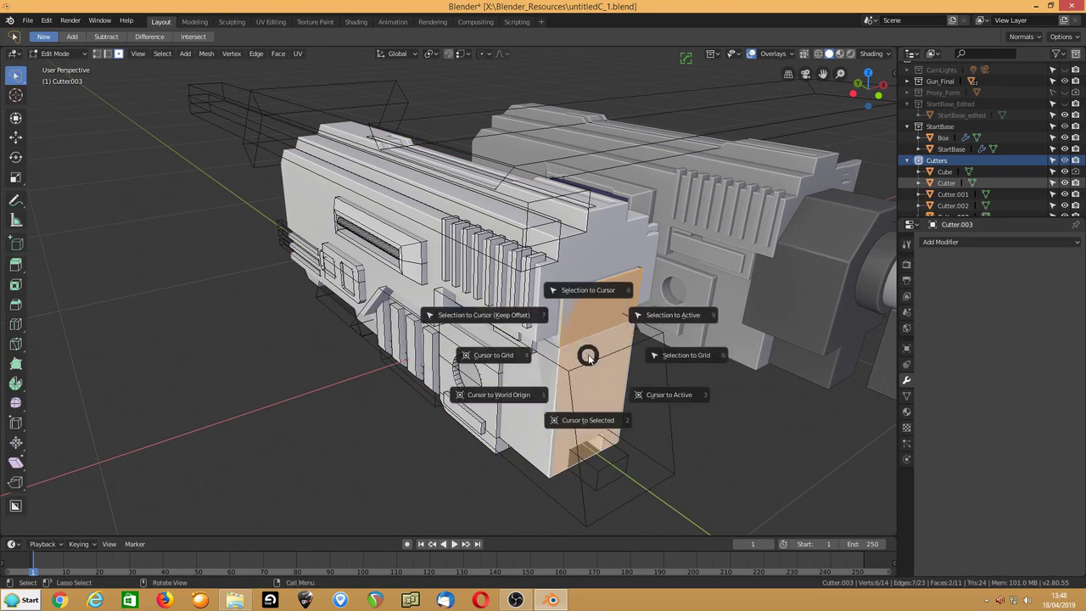
left_click(588, 420)
key("Tab")
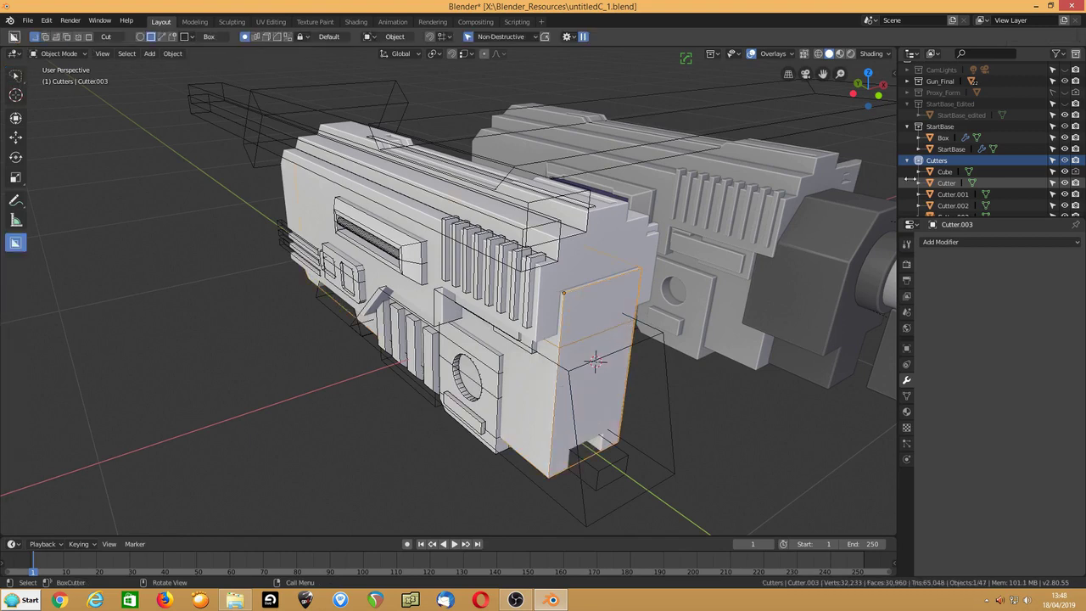
left_click(1064, 160)
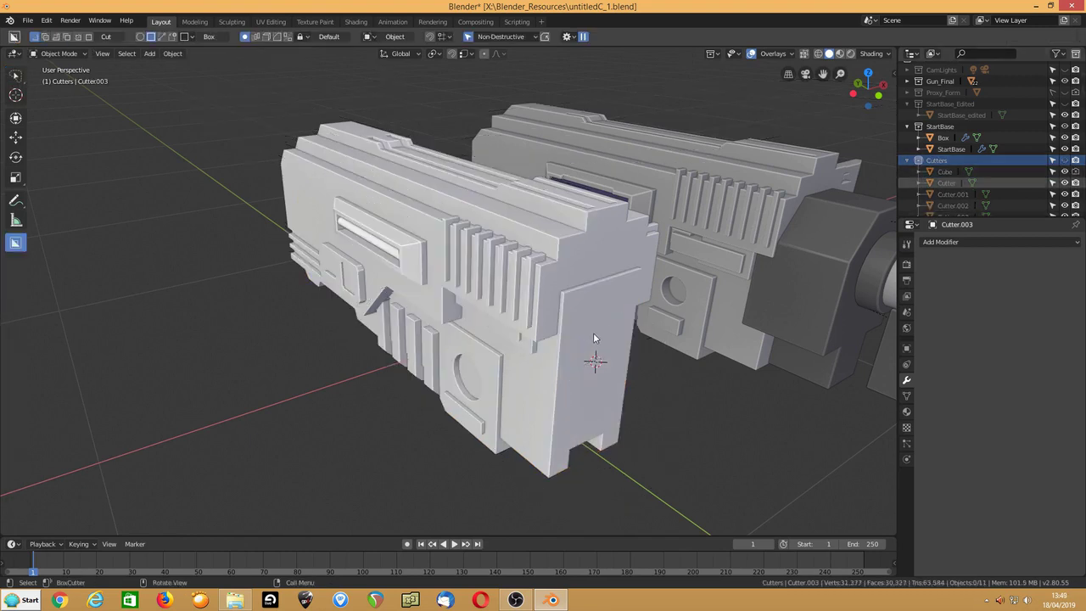
Step: Switch the active tool from BoxCutter to the 3D Cursor tool and on to the Select tool
scroll(594, 333, "down", 3)
middle_click_drag(539, 326, 500, 294, "shift")
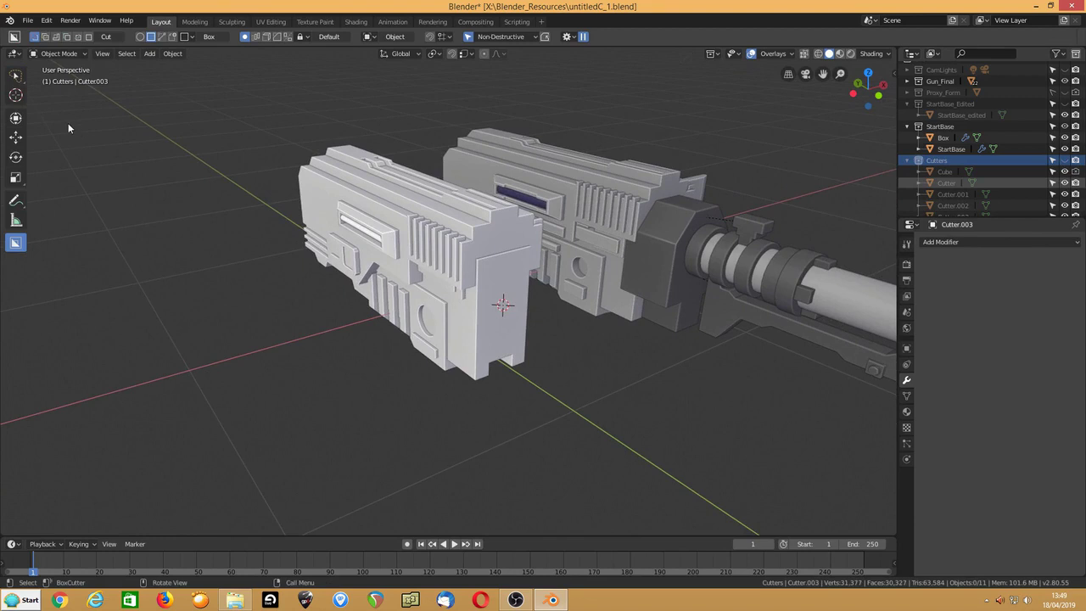
scroll(410, 289, "up", 2)
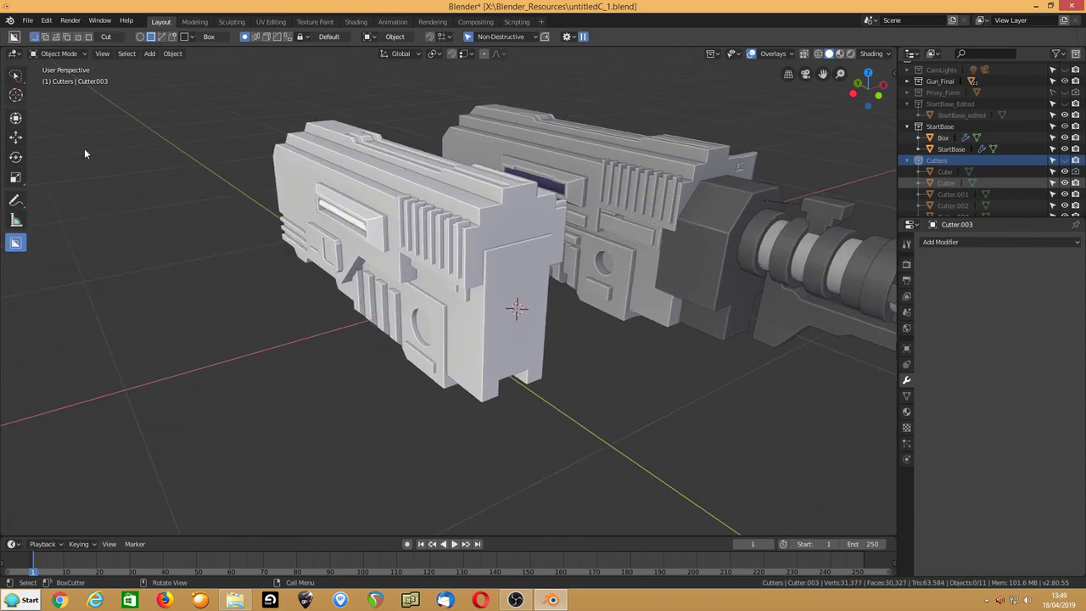
left_click(15, 94)
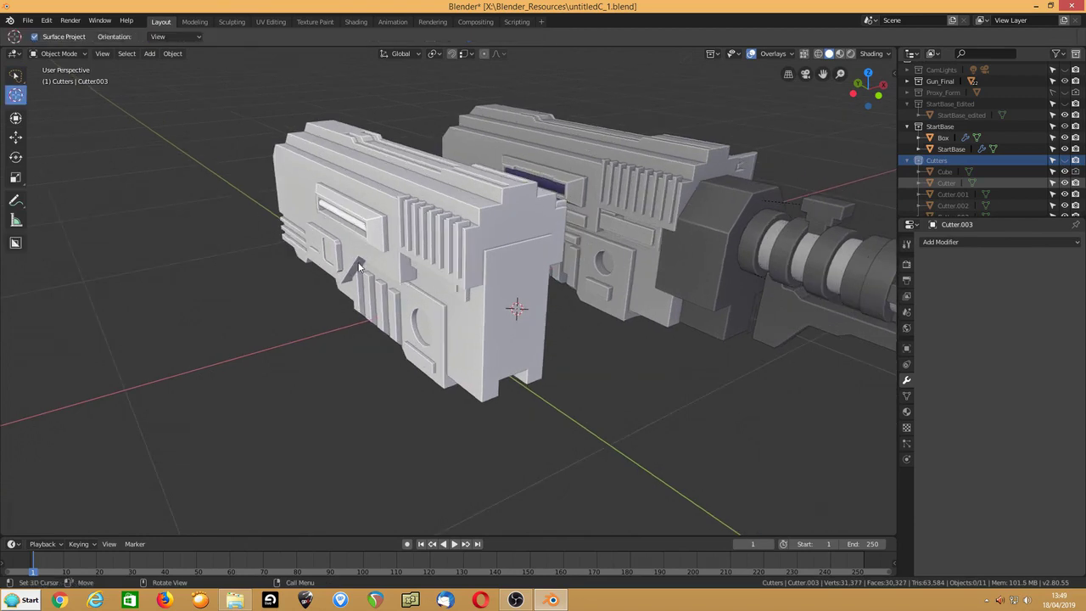
left_click(517, 303)
left_click(14, 76)
scroll(383, 256, "up", 2)
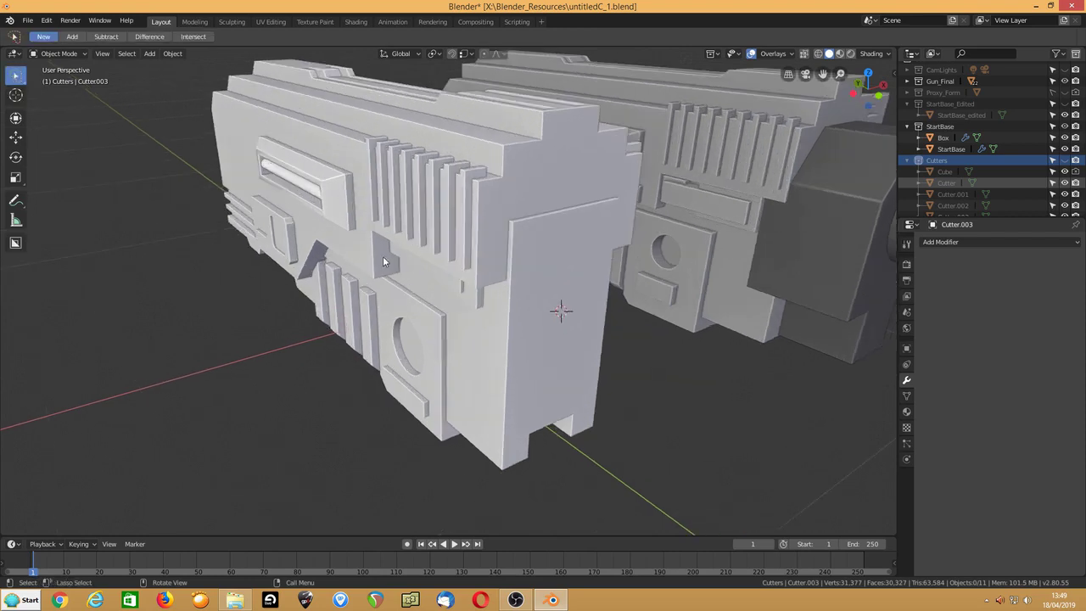
Step: Add a cube mesh at the 3D cursor on the gun body's end face
middle_click_drag(387, 256, 443, 228)
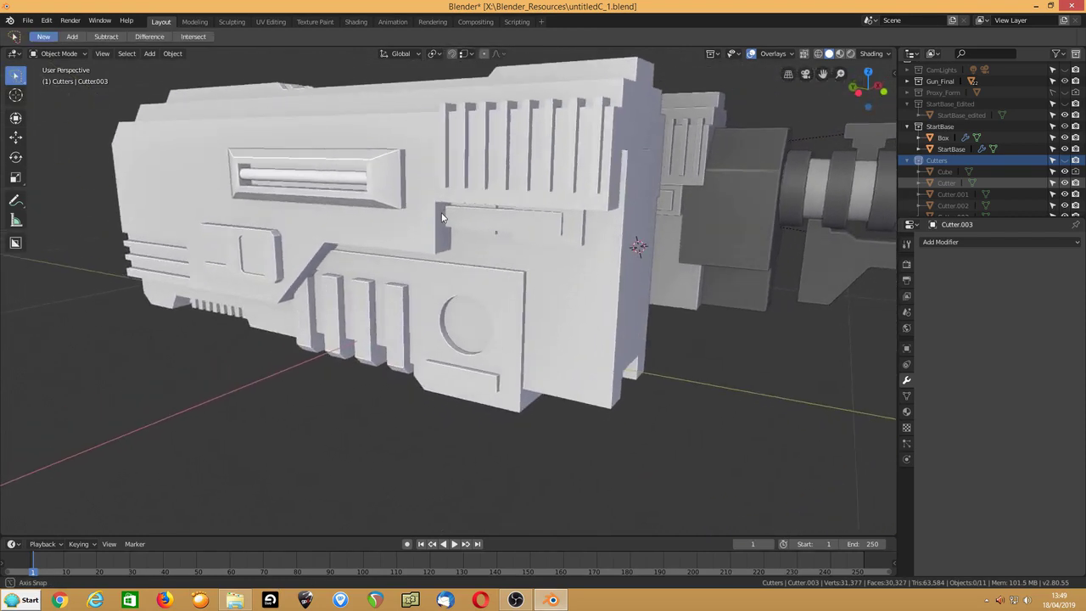
middle_click_drag(598, 241, 611, 234)
scroll(567, 261, "down", 3)
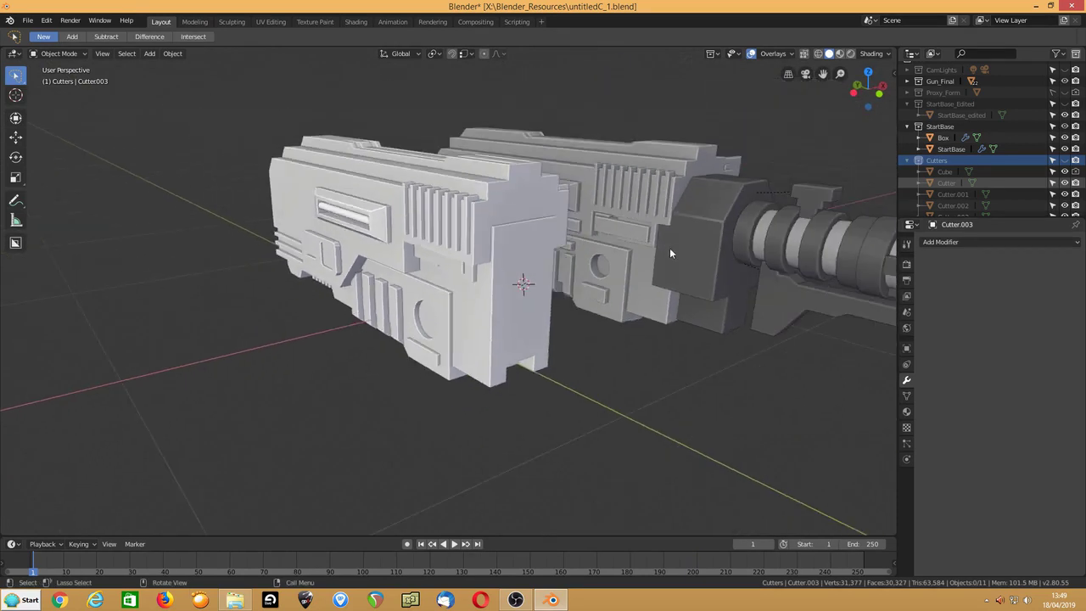
key("shift+a")
mouse_move(337, 294)
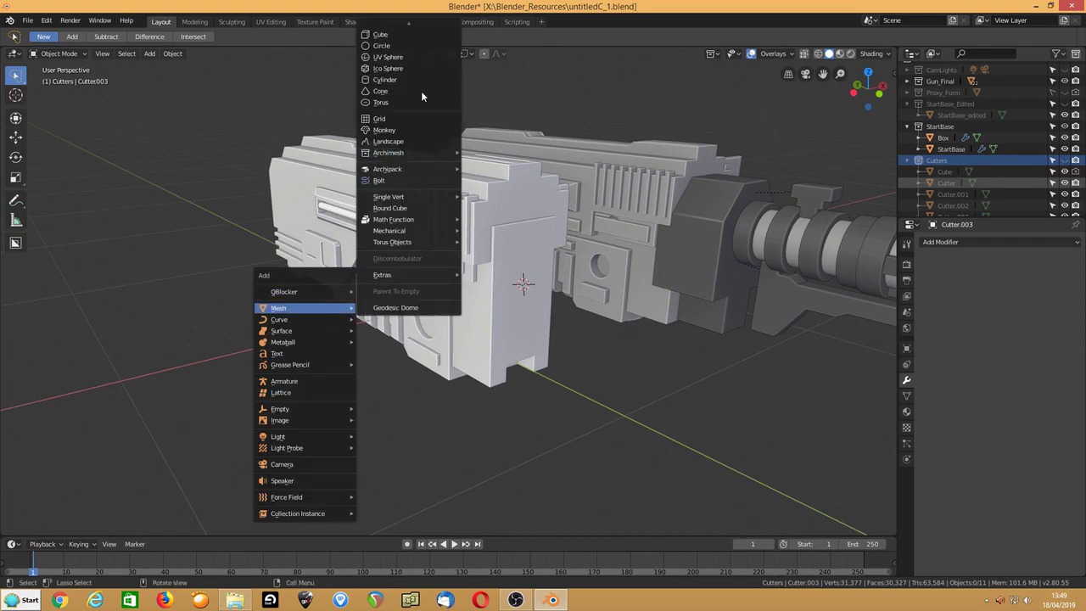
left_click(379, 35)
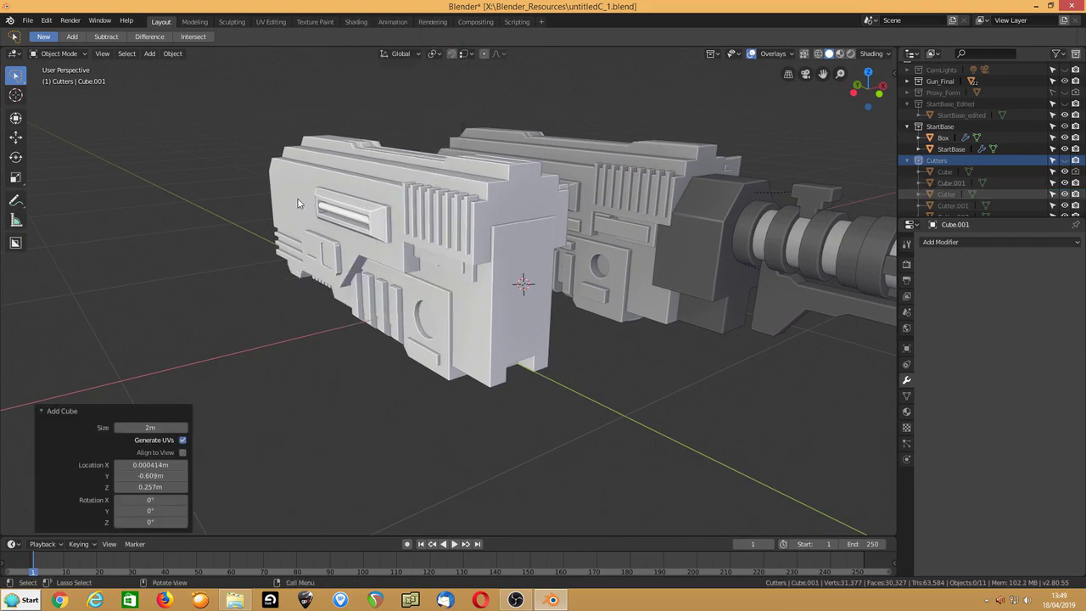
Step: Unhide the Cutters collection and move the new cube, Cube.001, from it into the StartBase collection
left_click(919, 161)
left_click(930, 173)
left_click(545, 248)
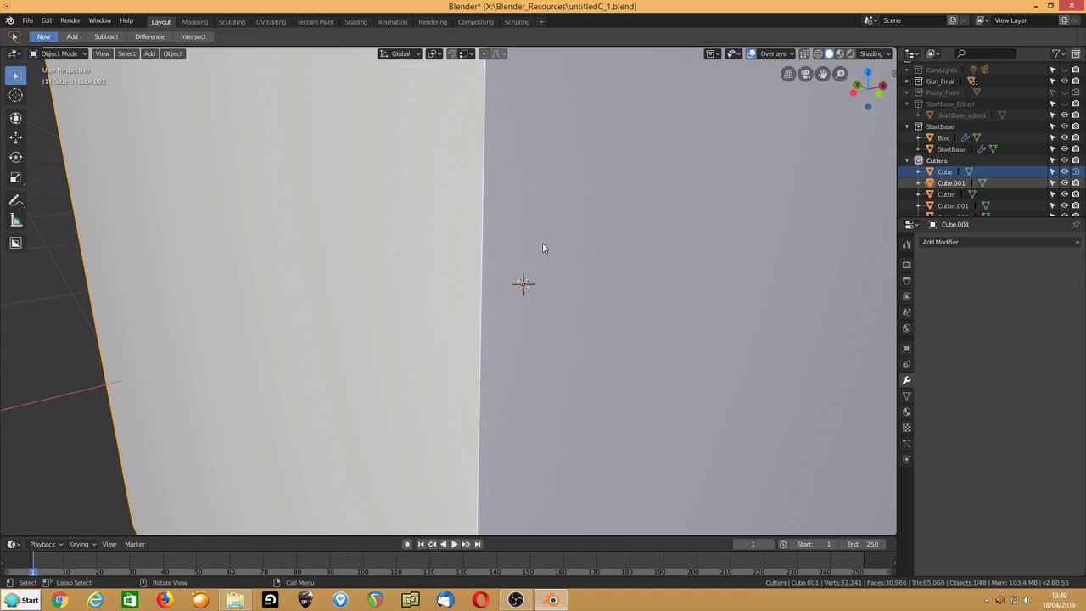
key("m")
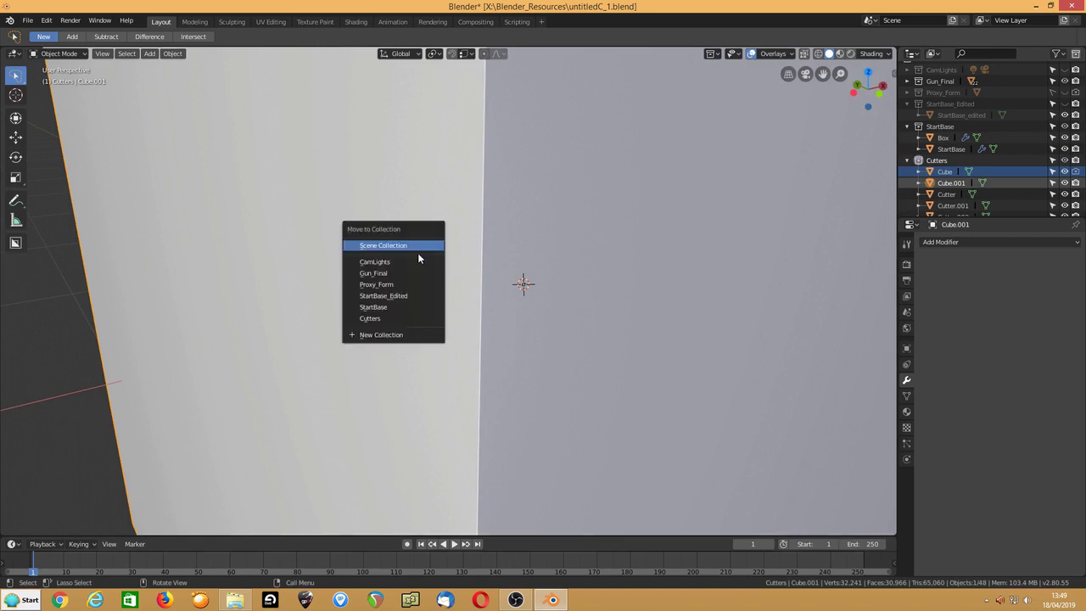
left_click(372, 307)
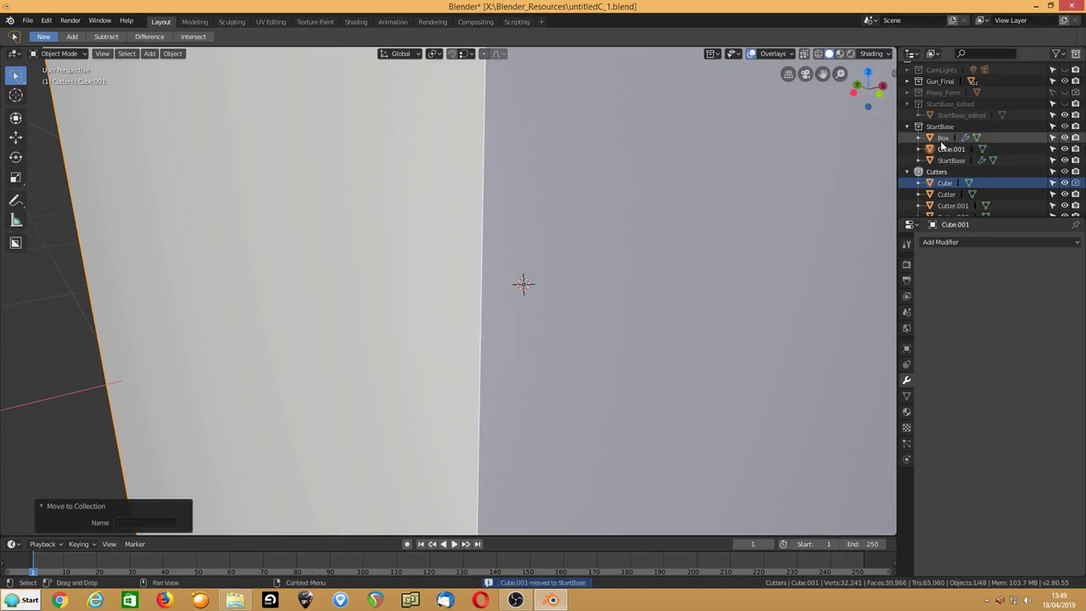
Step: Hide the Cutters collection and make StartBase the active collection
left_click(1064, 171)
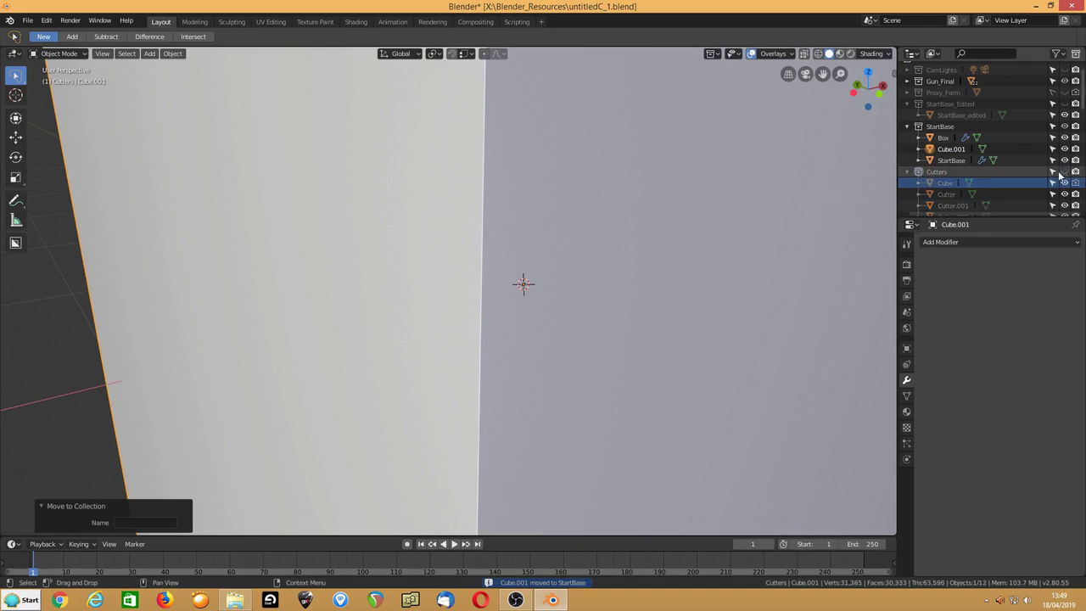
left_click(923, 126)
left_click(918, 173)
scroll(600, 258, "down", 4)
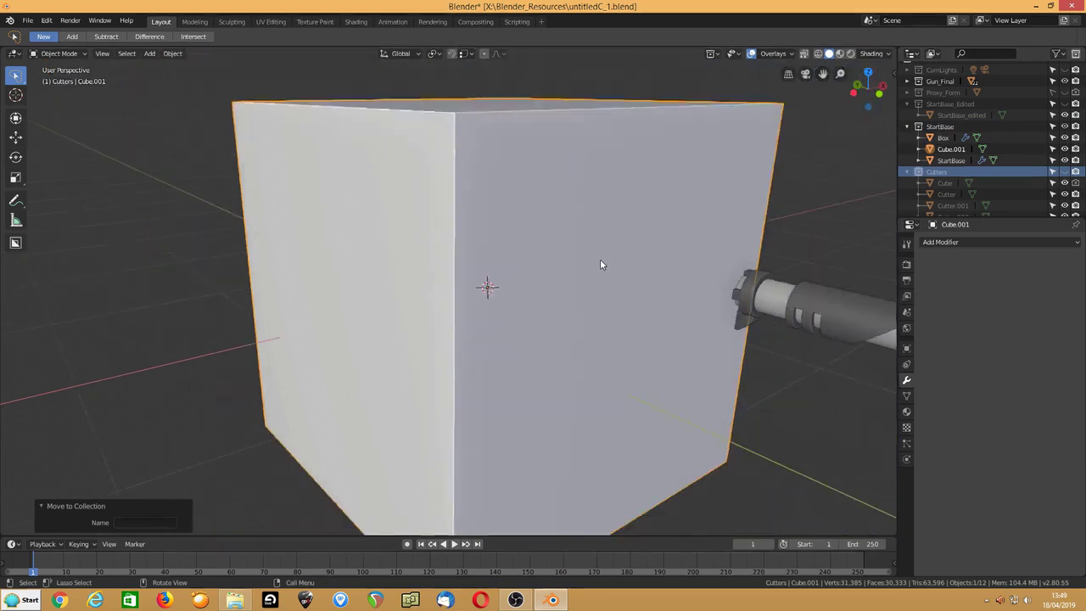
middle_click_drag(600, 252, 613, 259)
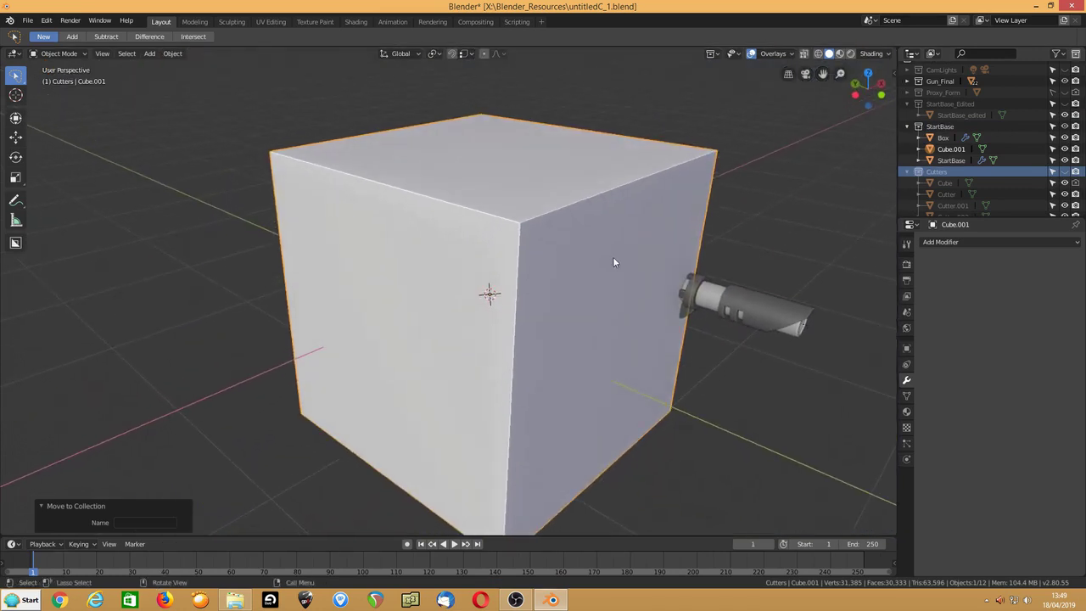
left_click(919, 127)
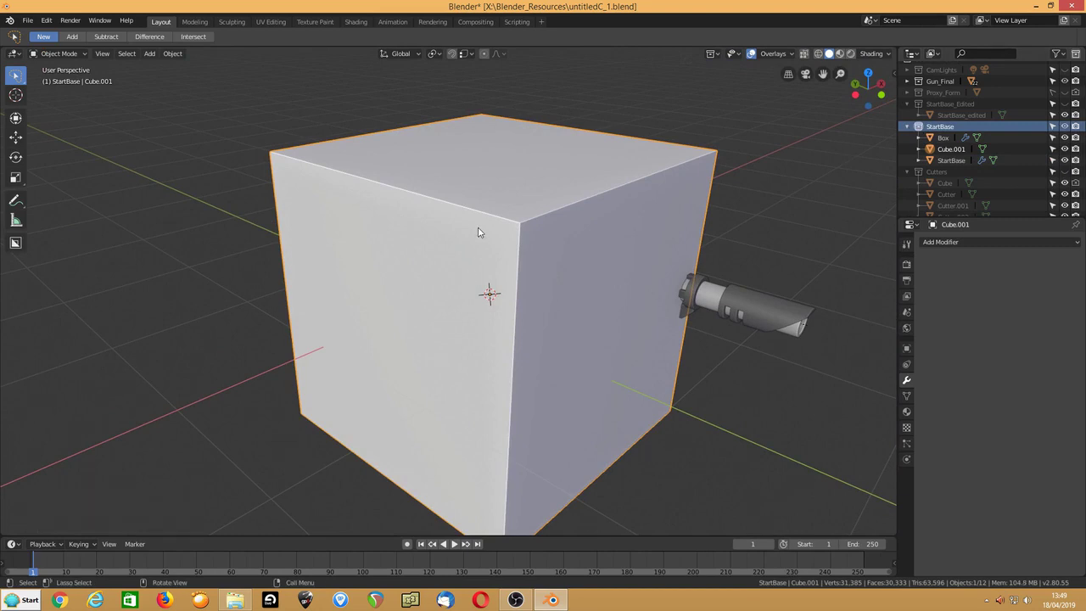
Step: Scale the cube down to about 0.131, and enlarge it by about 1.36 to suit the body's end
key("s")
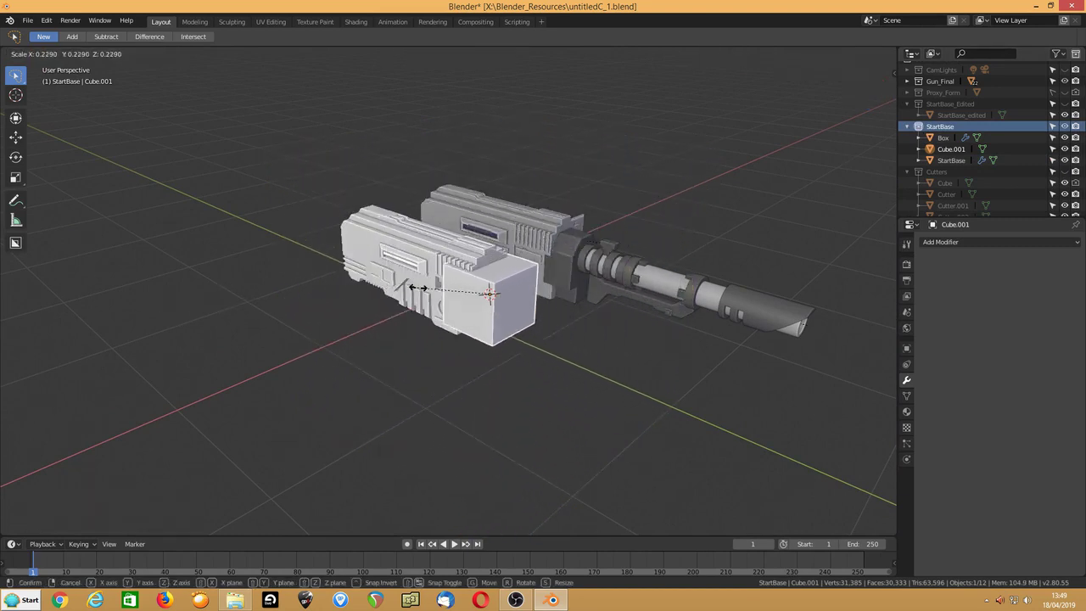
left_click(441, 284)
key("KP_Decimal")
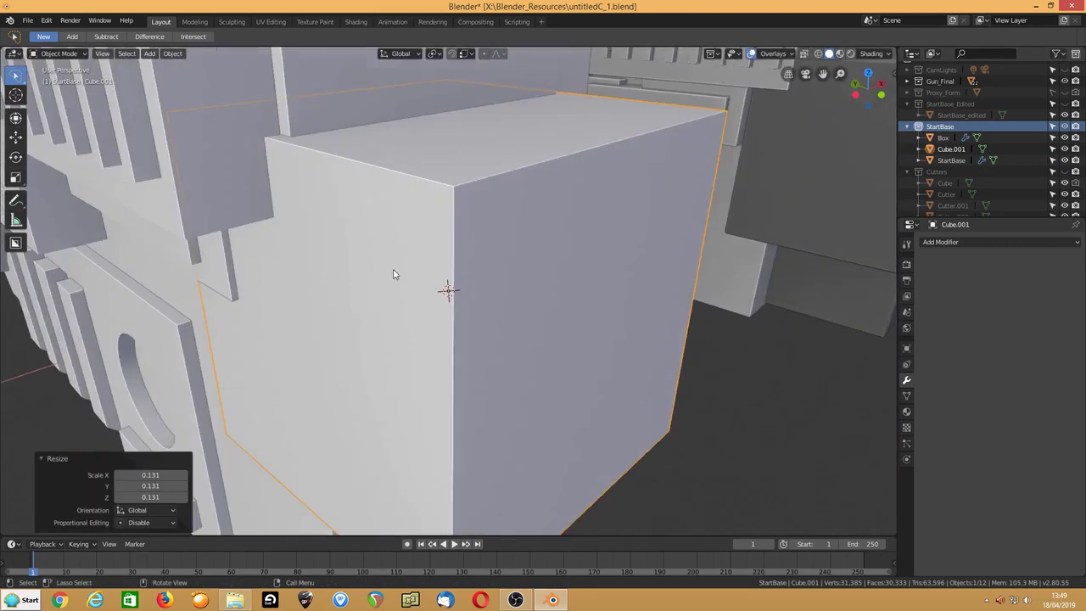
scroll(395, 270, "down", 3)
scroll(397, 267, "up", 1)
mouse_move(397, 267)
middle_mouse_down()
mouse_move(382, 250)
mouse_move(394, 249)
middle_mouse_up()
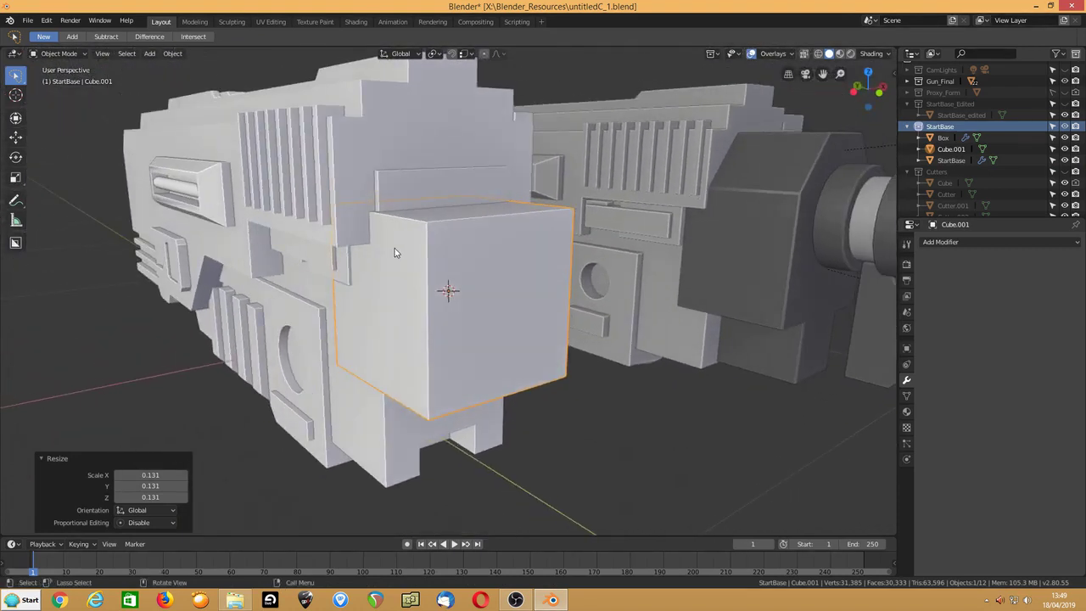
key("s")
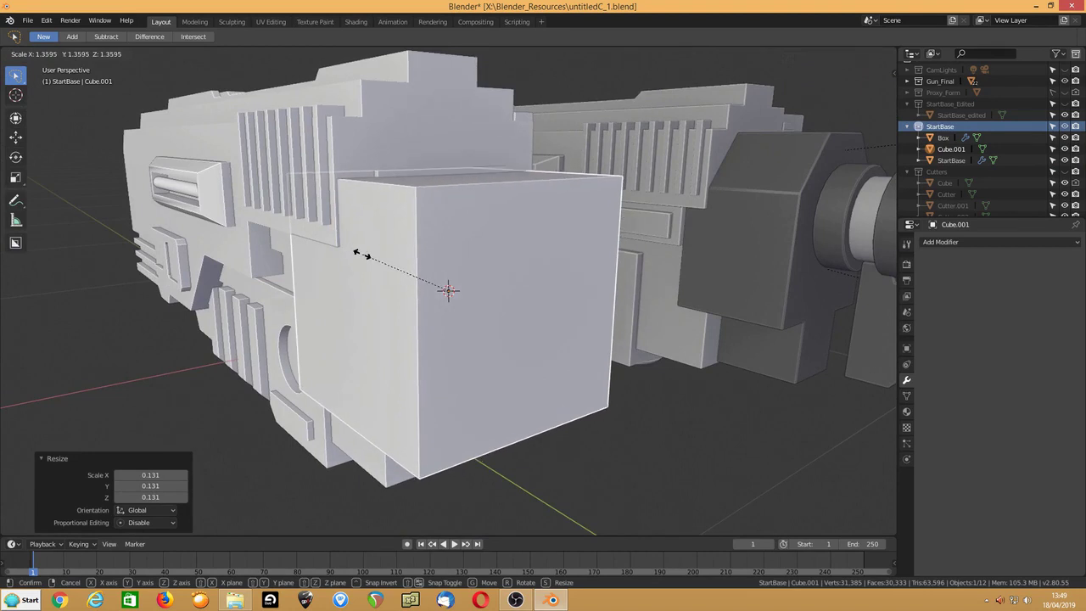
left_click(358, 255)
Step: Raise the cube about 0.0824 m along Z against the body's end face
mouse_move(295, 267)
middle_mouse_down()
mouse_move(306, 260)
mouse_move(317, 281)
mouse_move(294, 291)
mouse_move(306, 280)
middle_mouse_up()
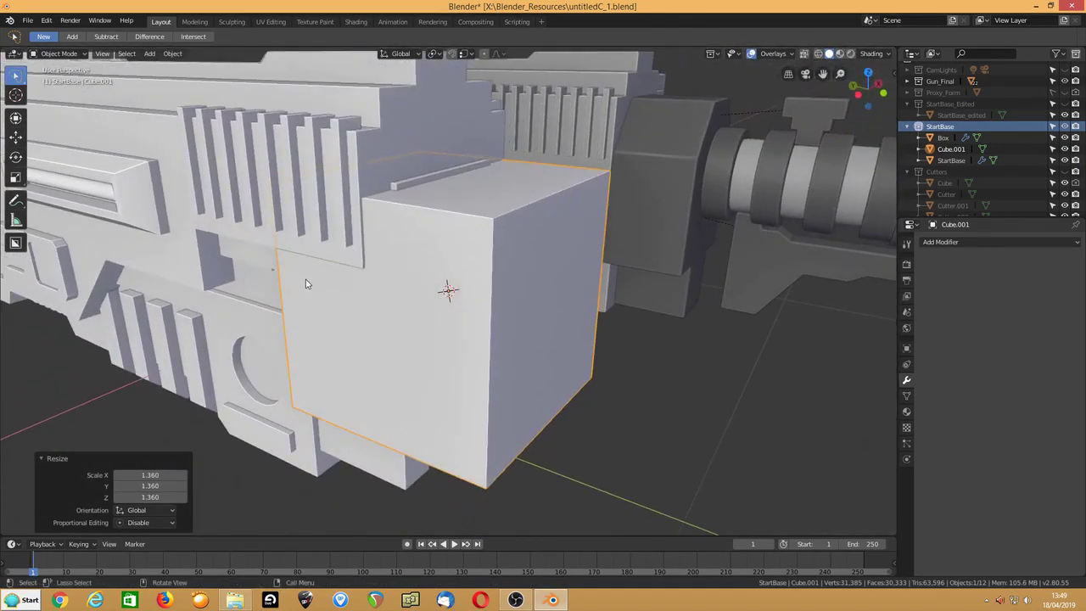
key("g")
key("z")
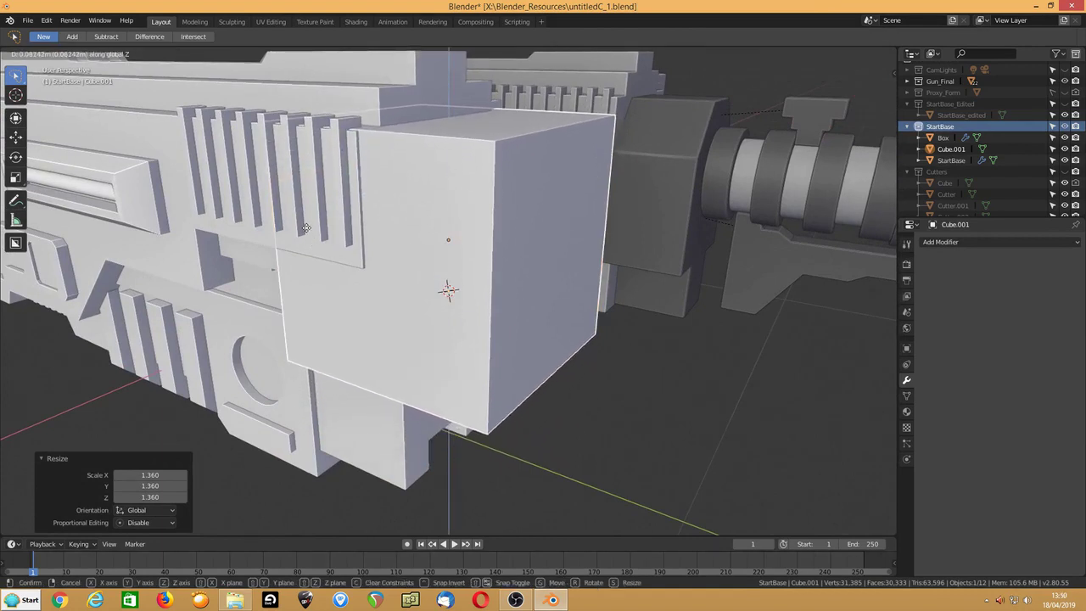
left_click(306, 227)
Step: Scale the cube to about 0.546 along Y and move it about -0.0812 m along Y, out from the body's end
middle_click_drag(260, 272, 303, 248)
key("s")
key("y")
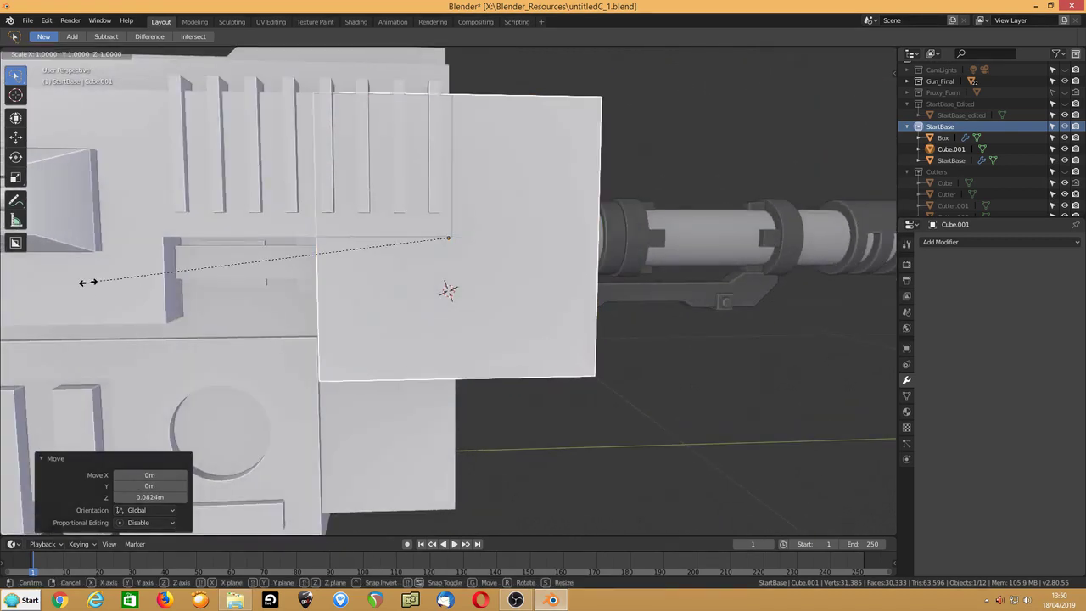
left_click(254, 273)
key("g")
key("y")
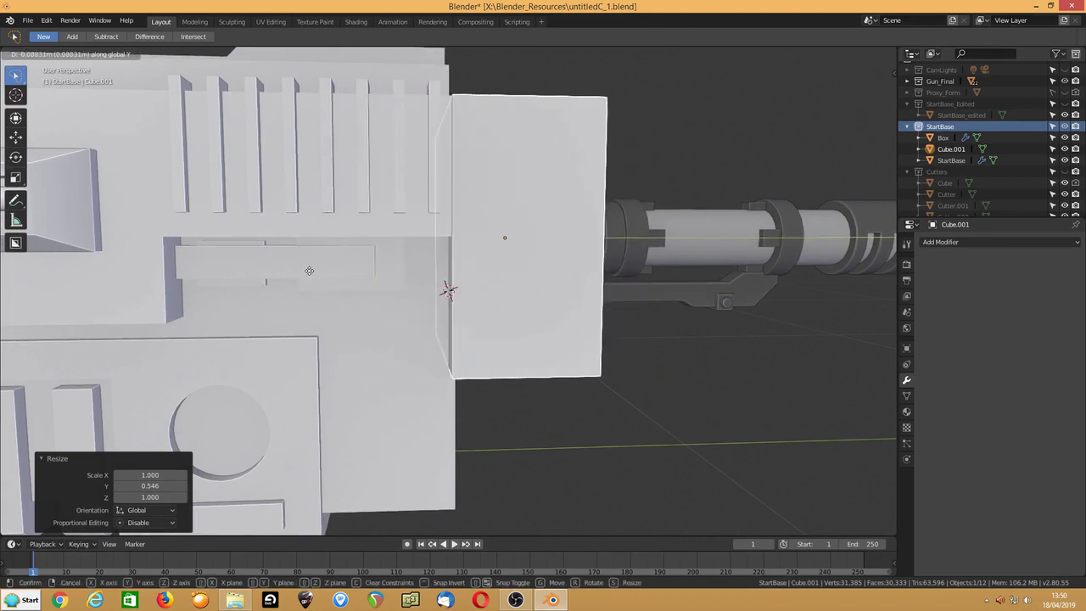
left_click(305, 270)
Step: Apply the cube's scale and move it about 0.0367 m along Y into the gun body
middle_click_drag(329, 273, 301, 280)
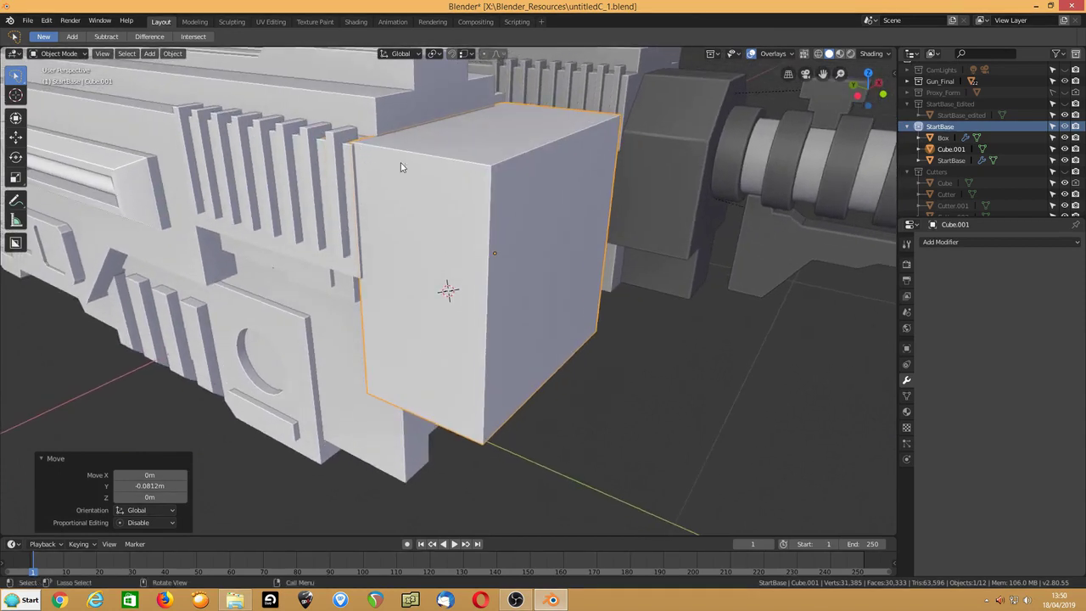
middle_click_drag(230, 254, 424, 232)
key("ctrl+a")
key("s")
key("g")
key("y")
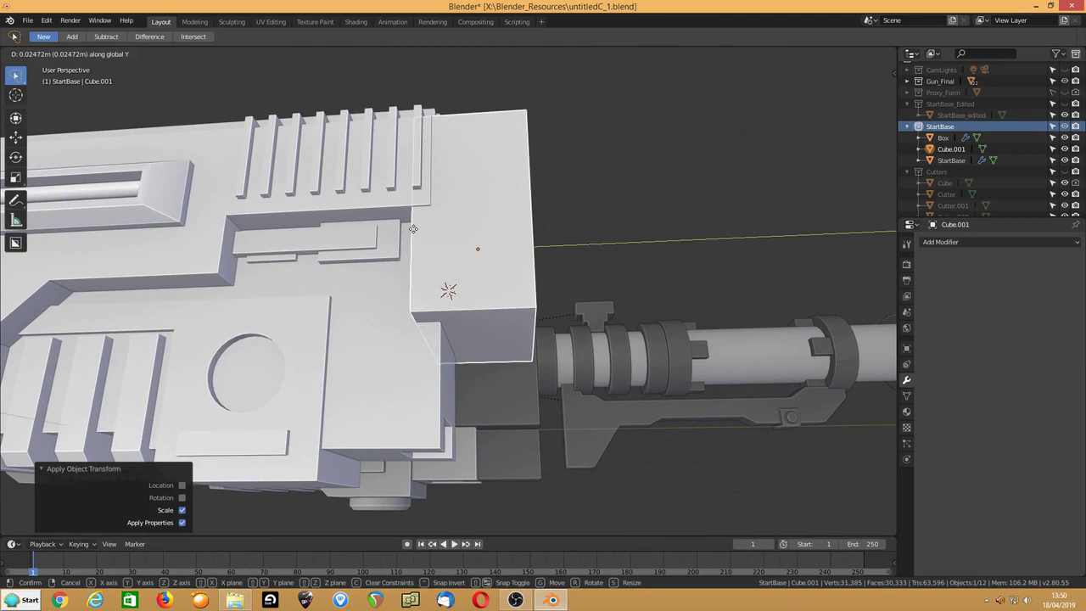
left_click(431, 227)
Step: Divide the cube with two evenly spaced vertical loop cuts into three equal parts across its width
middle_click_drag(431, 227, 415, 286)
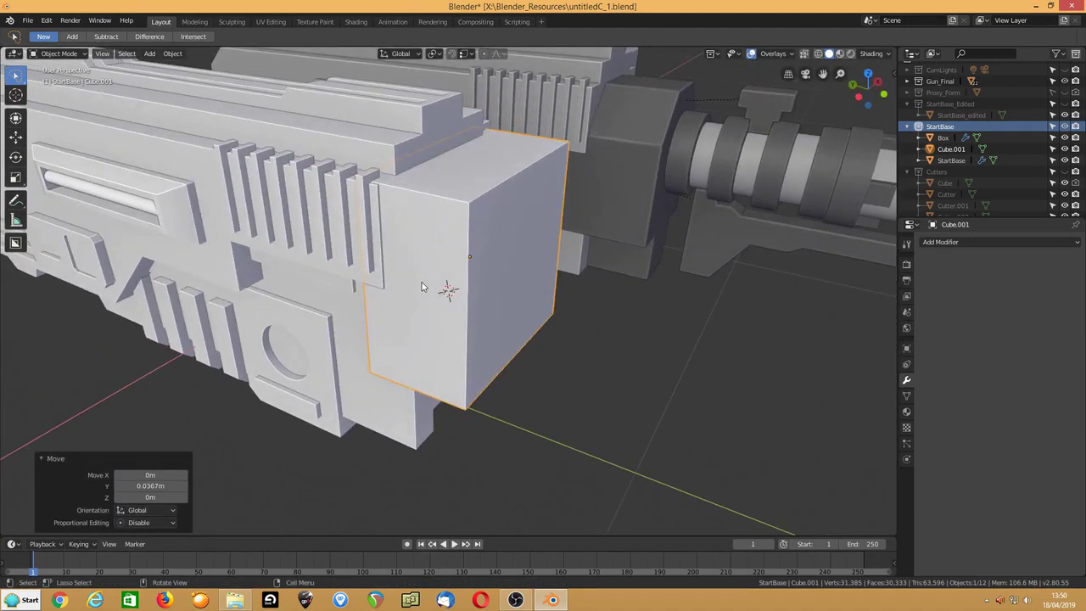
key("Tab")
middle_click_drag(471, 205, 451, 205)
key("ctrl+r")
scroll(451, 202, "up", 1)
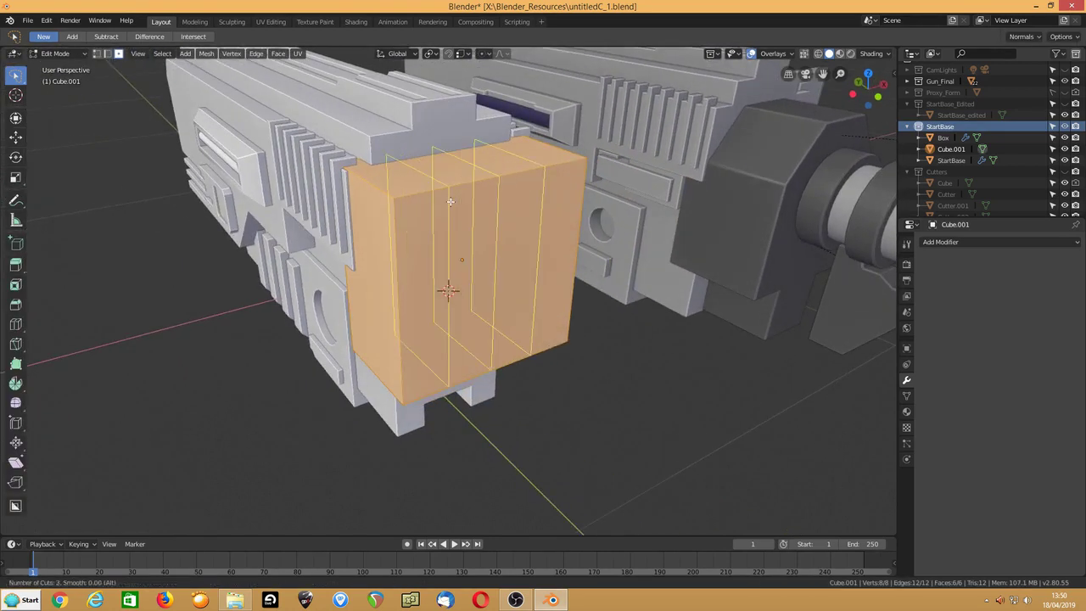
left_click(450, 202)
right_click(450, 202)
Step: Lower the two outer top edges of the block along Z to slope its upper corners
left_click(355, 179)
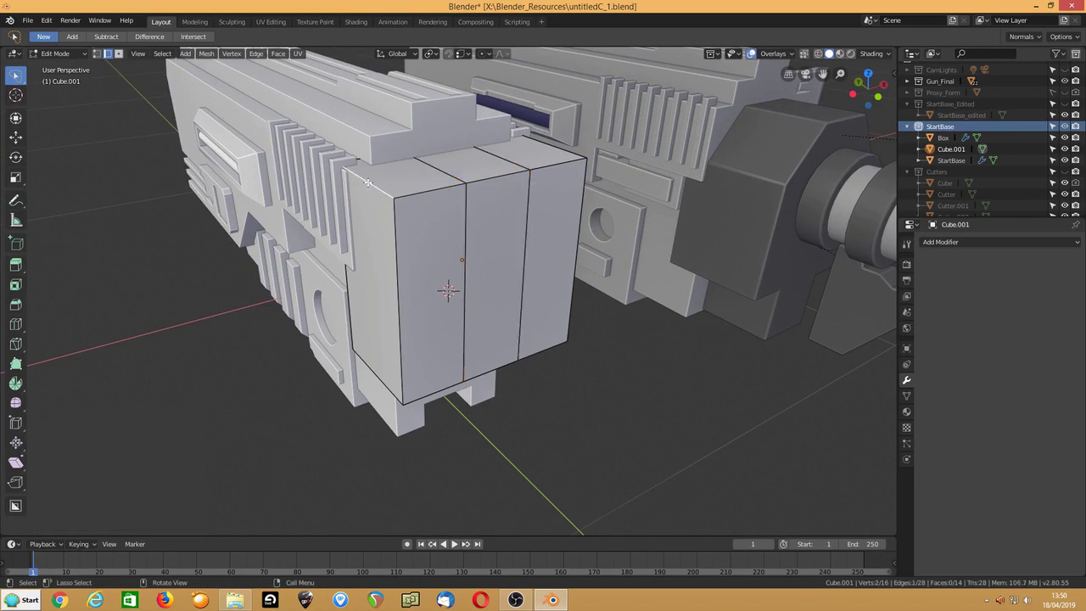
left_click(556, 152, "shift")
key("g")
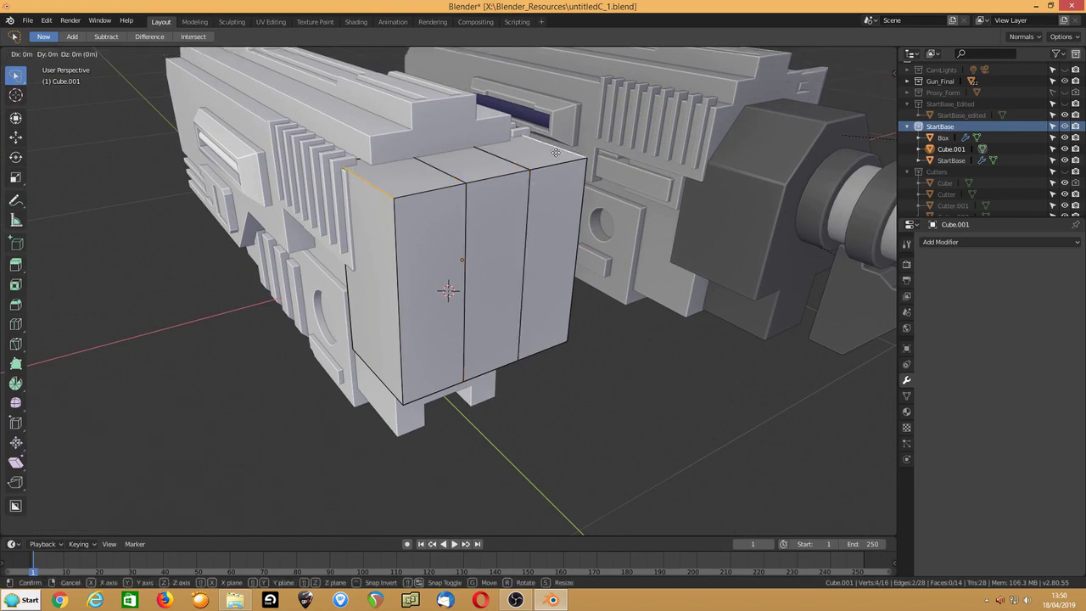
key("z")
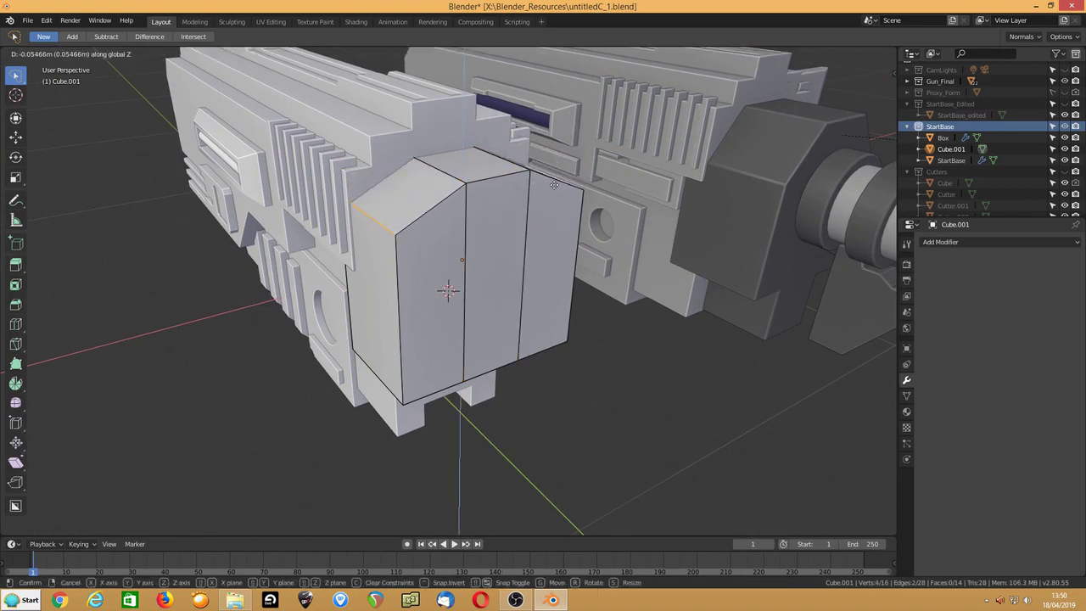
left_click(553, 220)
Step: Extrude the block's middle bottom face about 0.2 m downward and leave mesh editing
middle_click_drag(490, 239, 462, 254)
key("3")
left_click(477, 311)
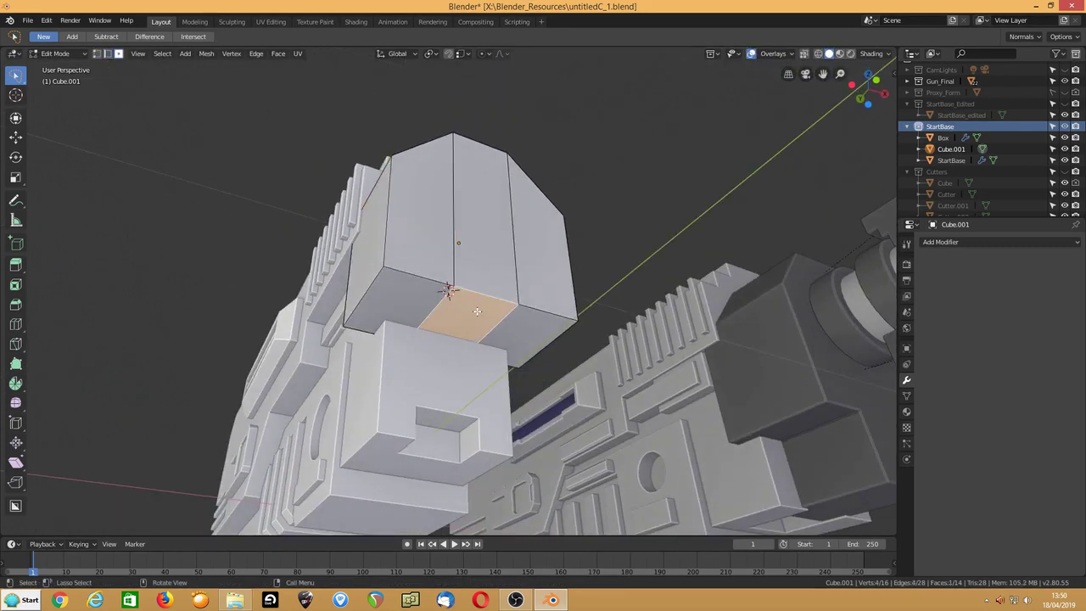
key("e")
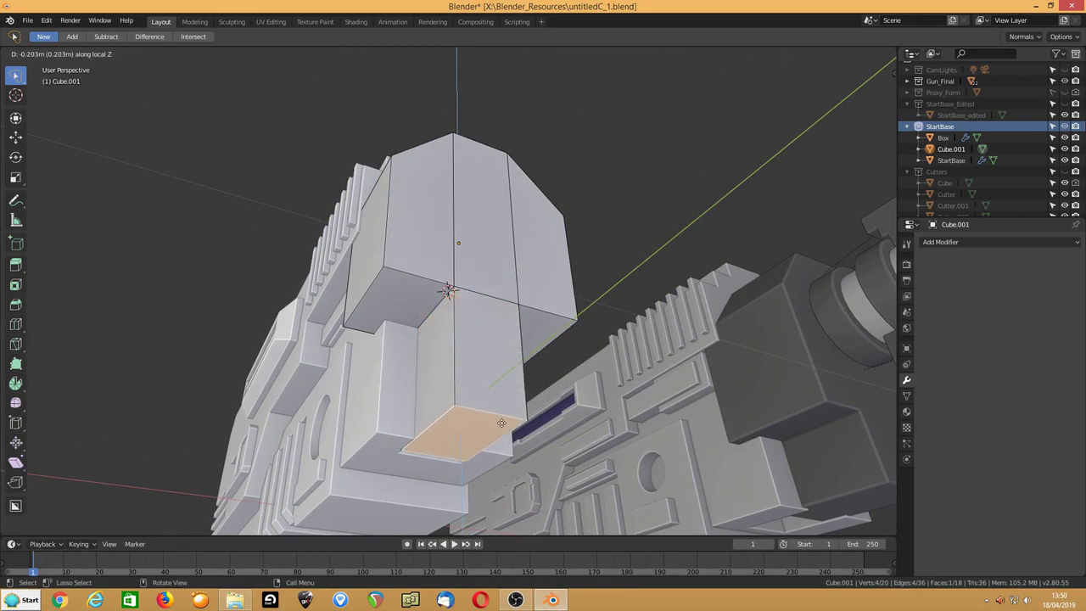
left_click(502, 422)
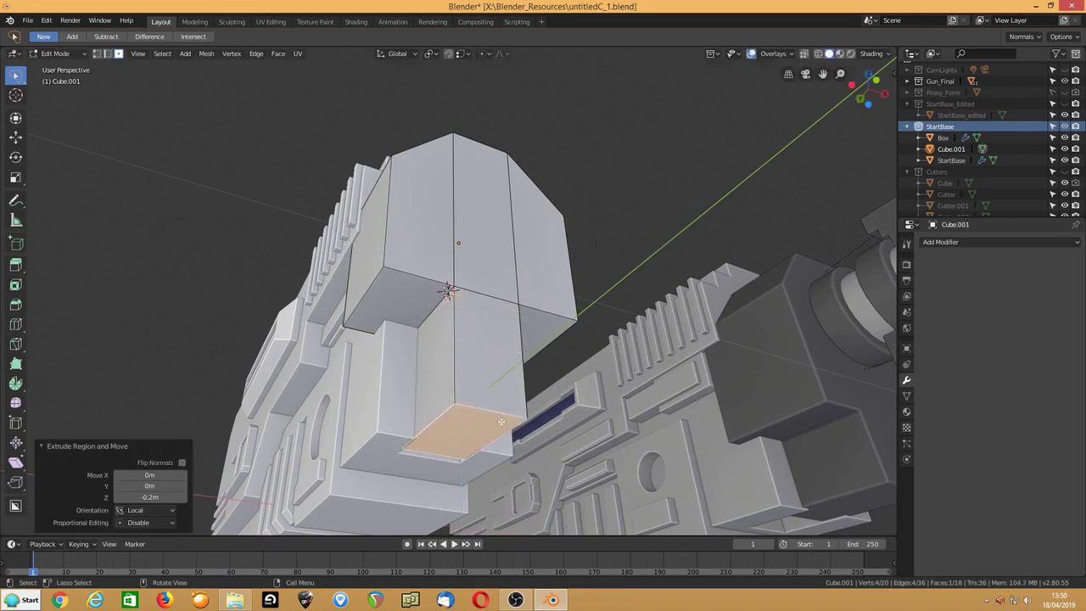
middle_click_drag(475, 322, 463, 388)
key("Tab")
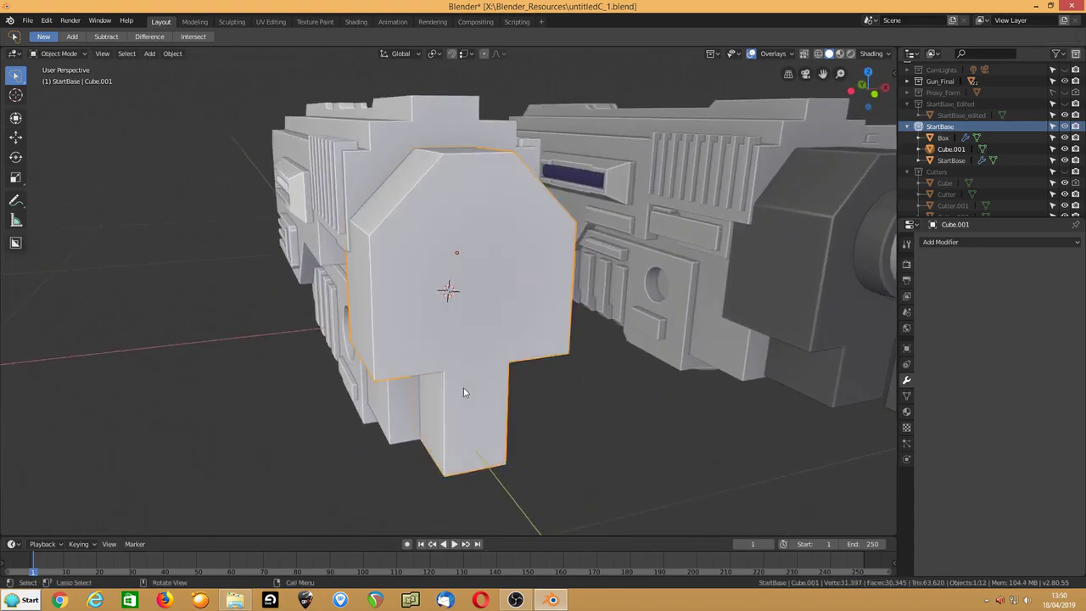
Step: Apply Hard Ops (C) Sharpen to the block, set its bevel width to about 0.0031 m, and save the file
key("q")
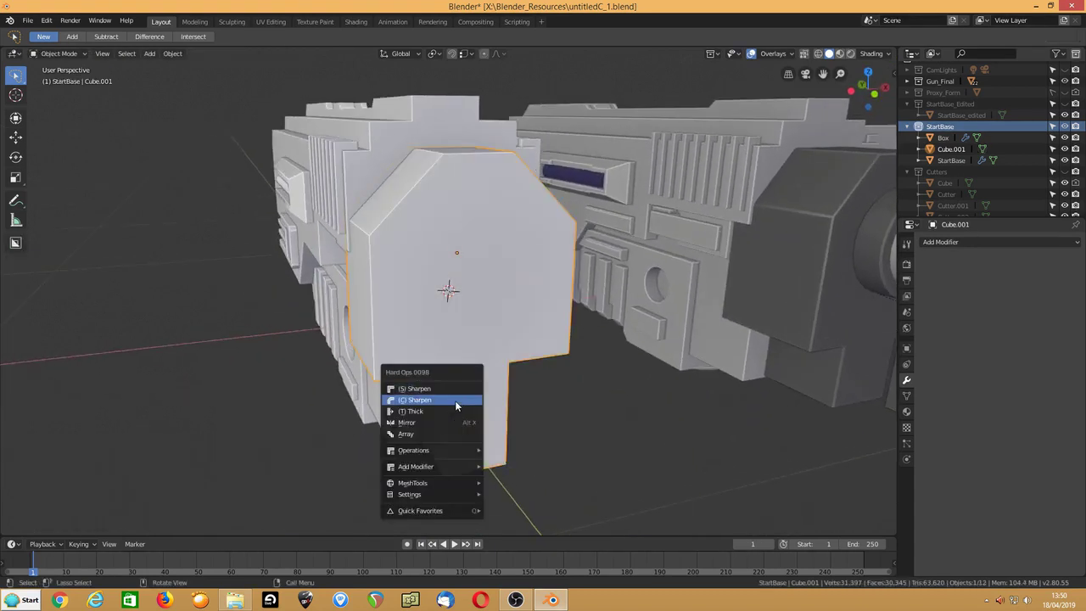
left_click(455, 400)
key("ctrl+b")
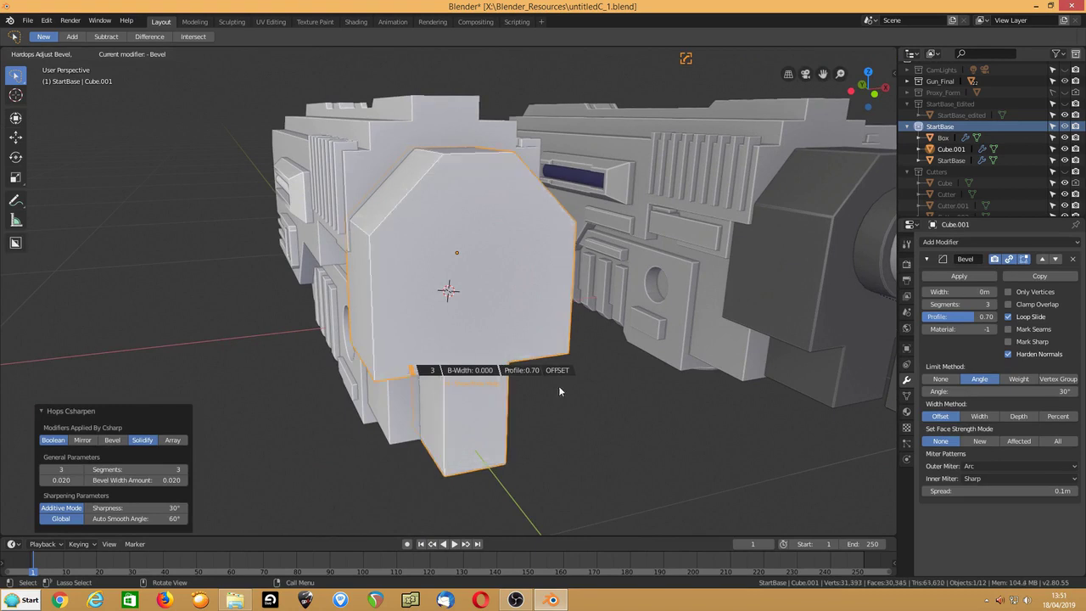
left_click(650, 356)
scroll(579, 309, "down", 5)
middle_click_drag(580, 309, 575, 319)
scroll(547, 316, "up", 5)
key("ctrl+s")
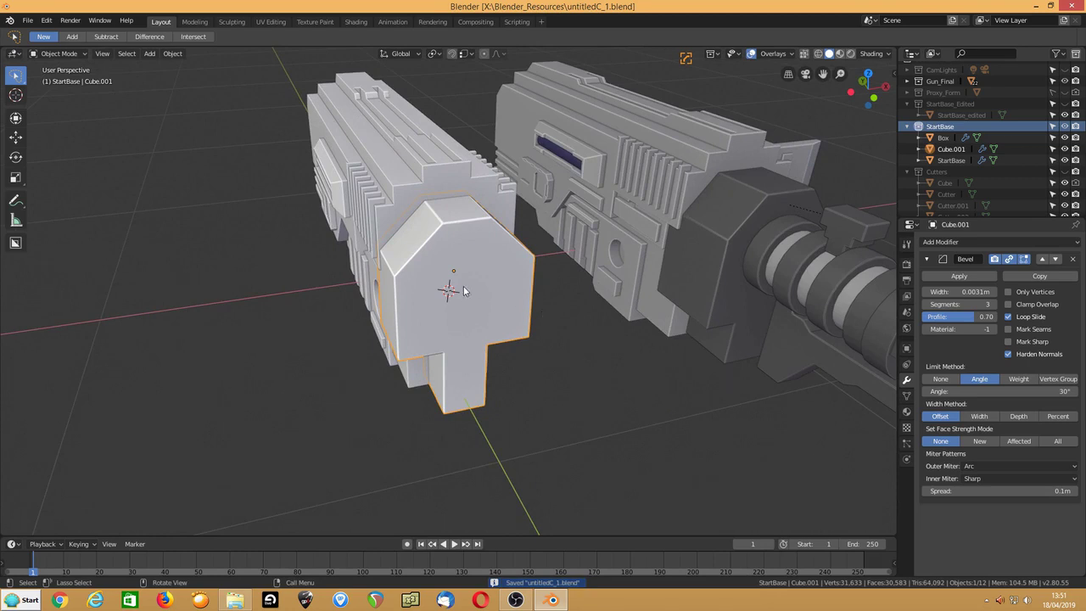
Step: Place the 3D cursor near the middle of the connecting block's front face and return to the selection tool
left_click(16, 95)
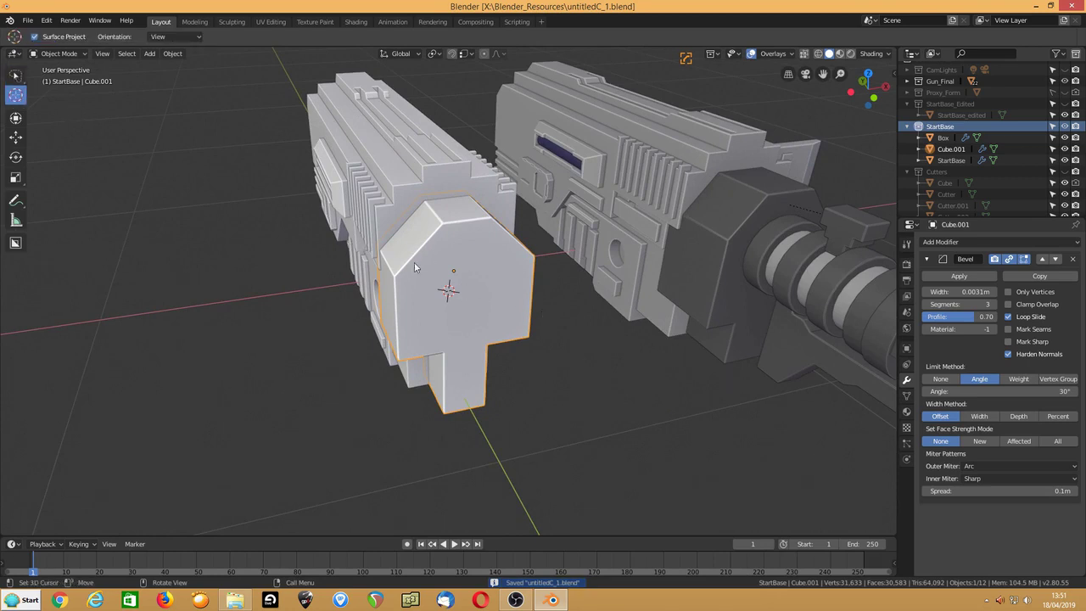
left_click(465, 284)
left_click(14, 76)
middle_click_drag(247, 243, 279, 252)
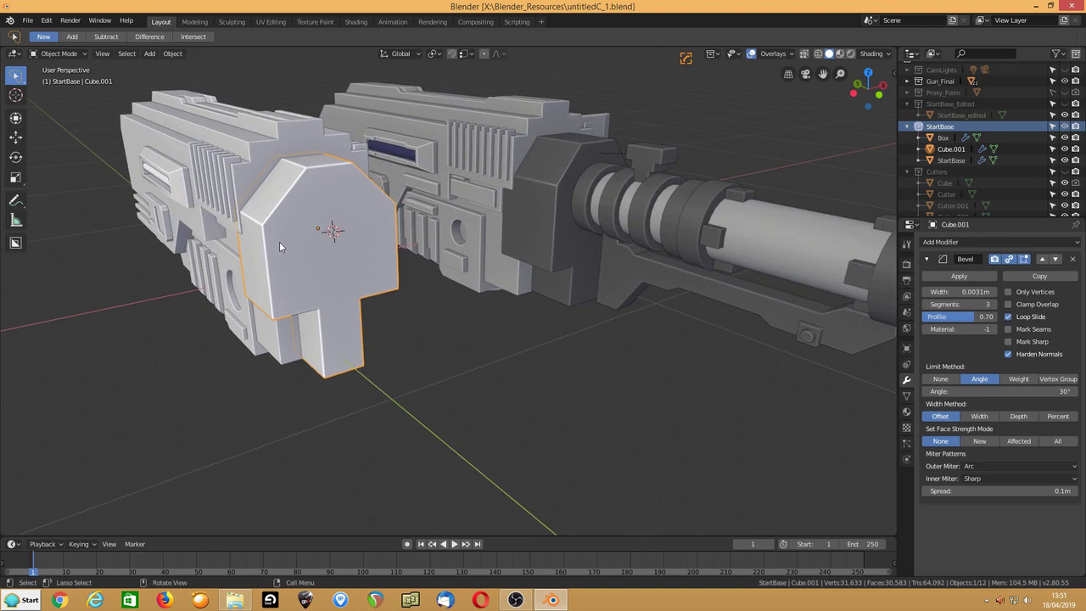
Step: Add a mesh circle at the 3D cursor with Ngon fill and a 90° rotation about X
key("shift+a")
mouse_move(279, 243)
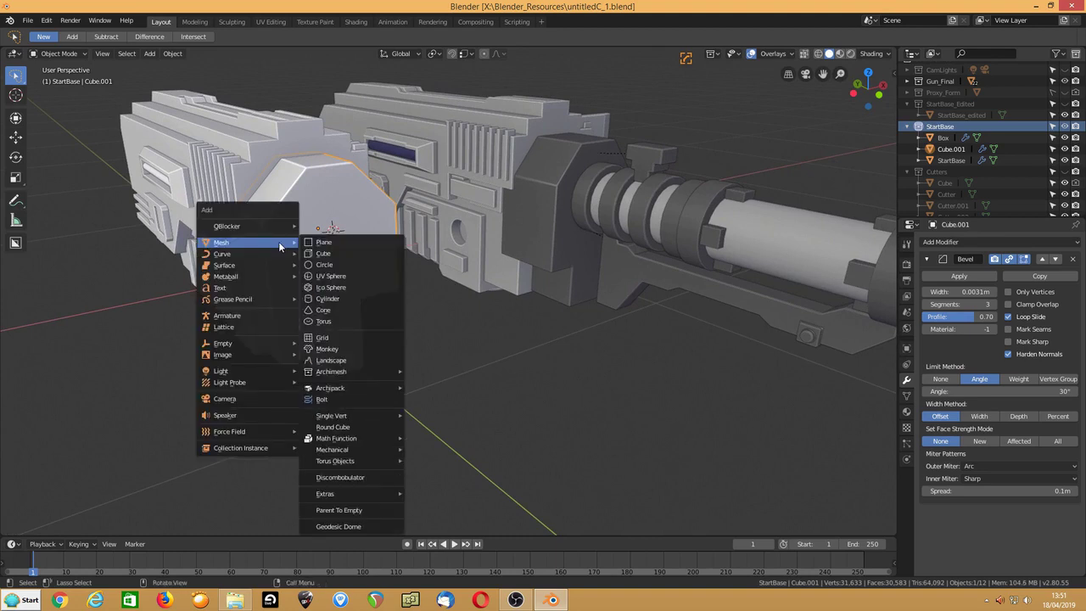
left_click(323, 264)
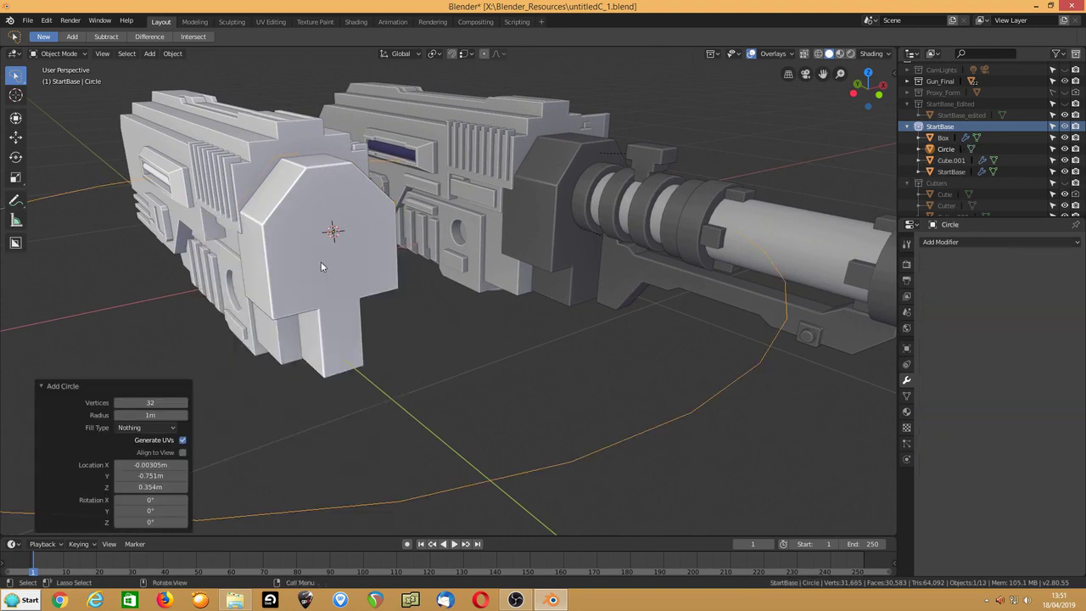
left_click(130, 430)
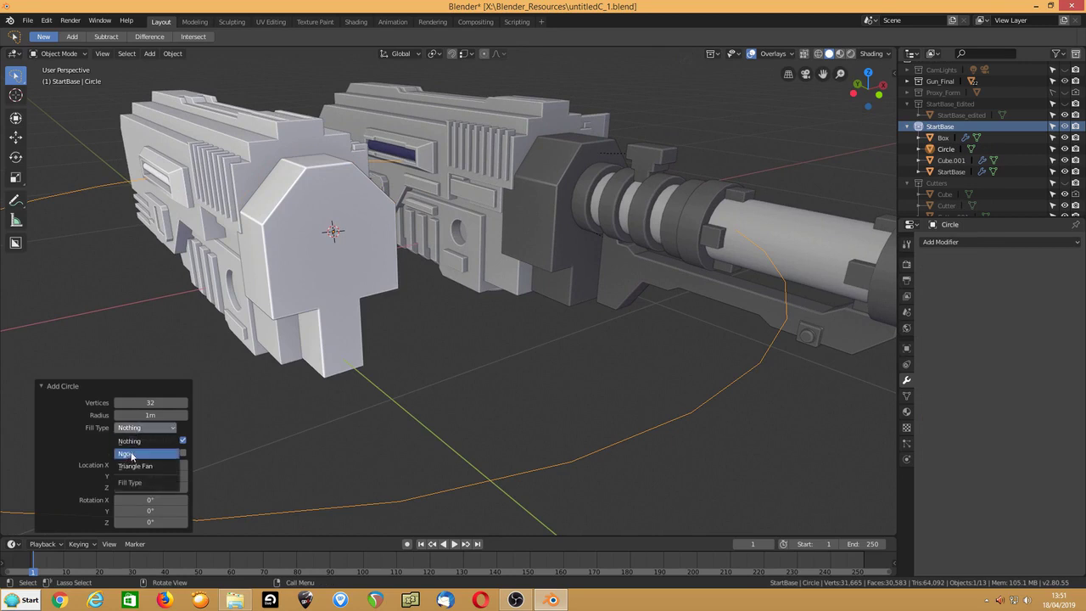
left_click(131, 455)
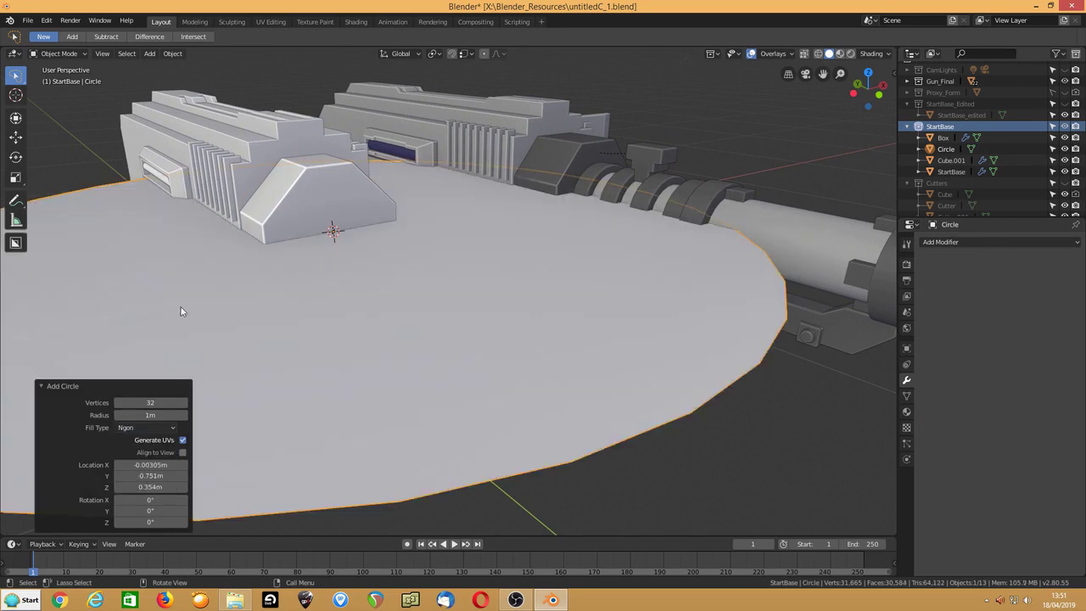
left_click(140, 501)
type("90")
key("Return")
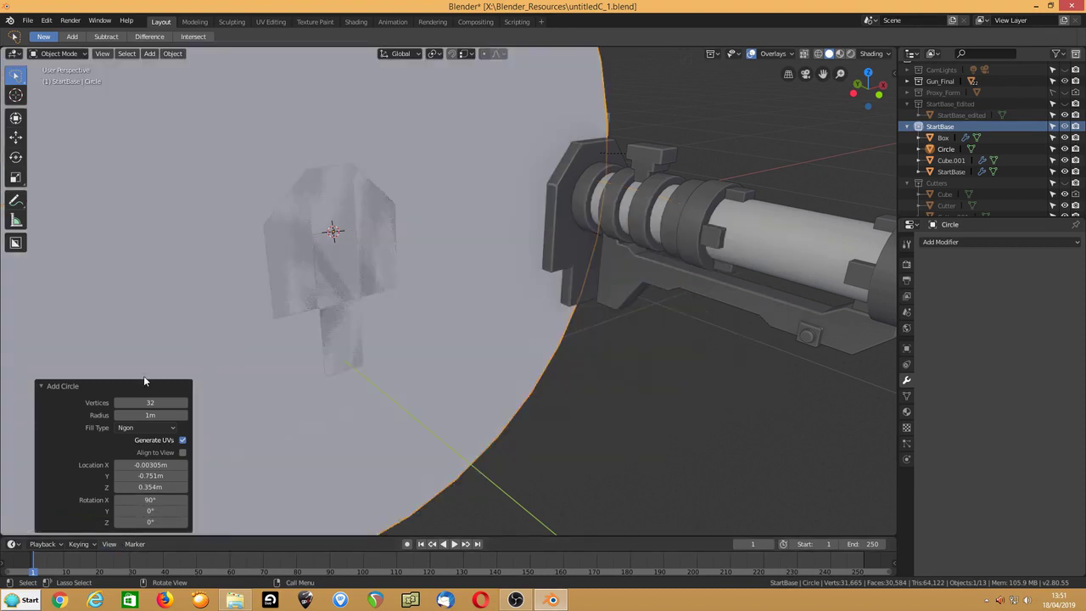
Step: Scale the circle down uniformly to a small disc within the connecting block's front face
left_click(593, 383)
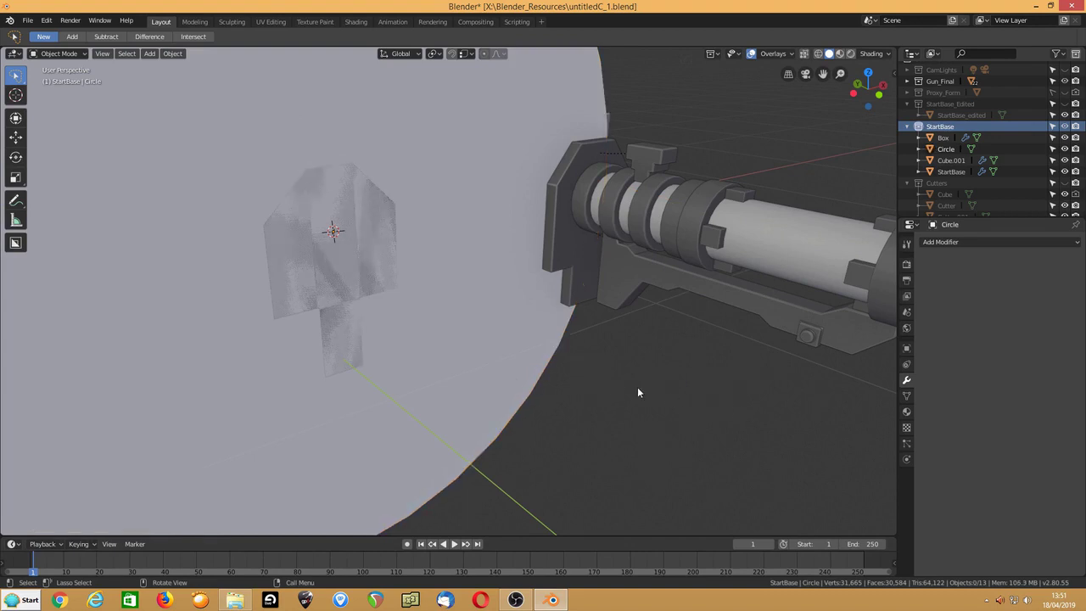
left_click(532, 356)
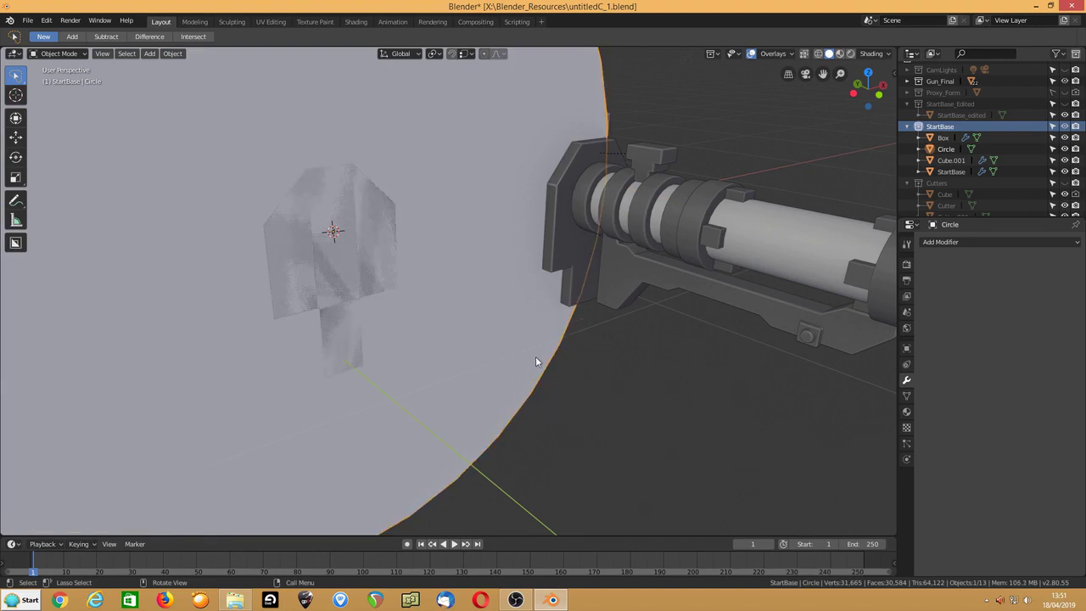
key("s")
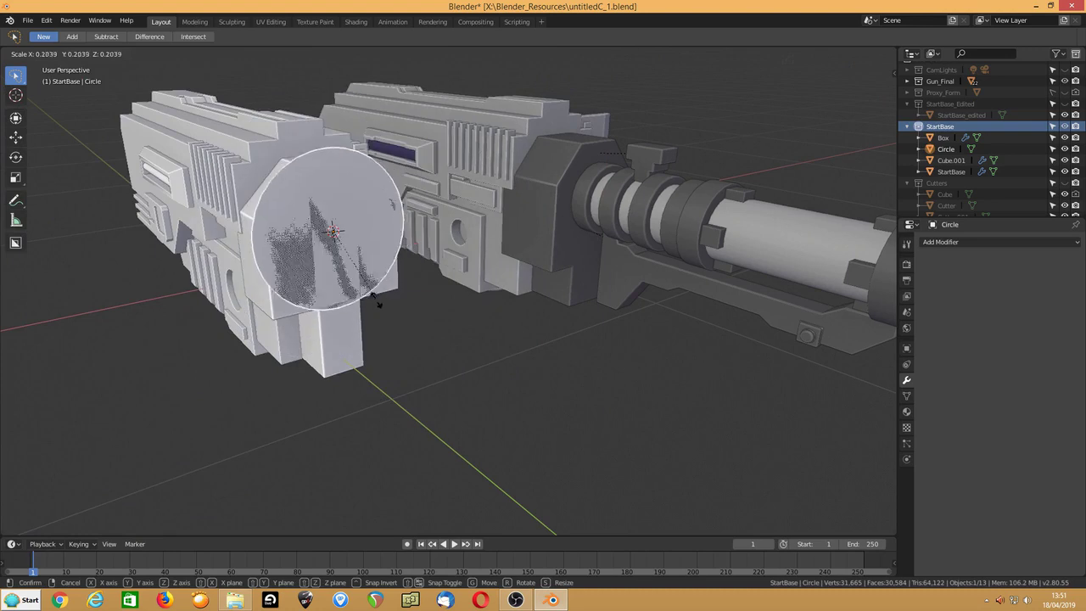
left_click(314, 255)
middle_click_drag(315, 257, 272, 235)
Step: Select the main gun body and snap the 3D cursor to its origin
left_click(252, 161)
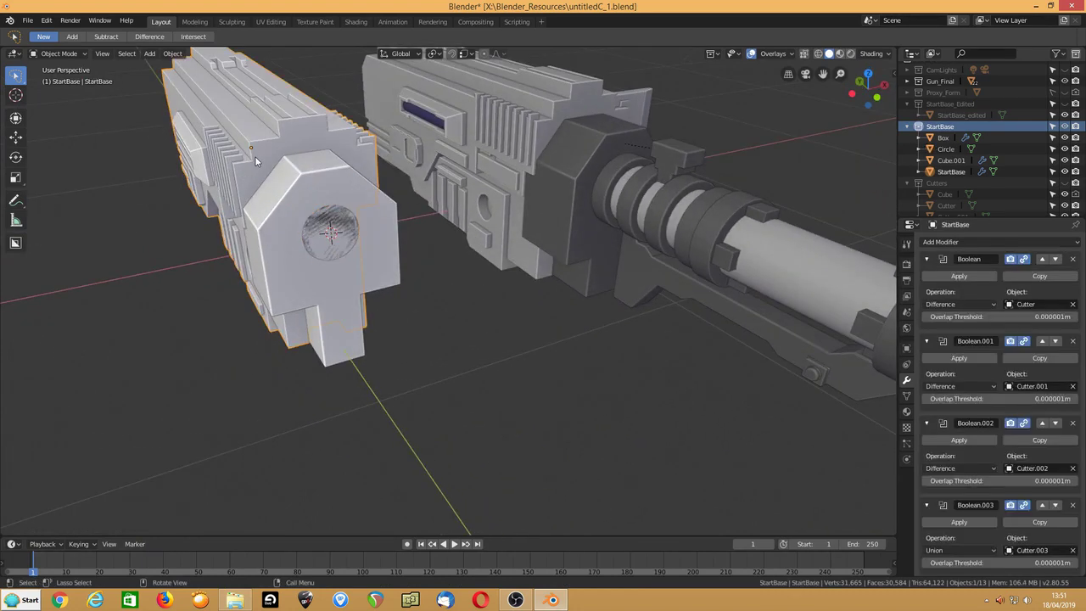
key("shift+s")
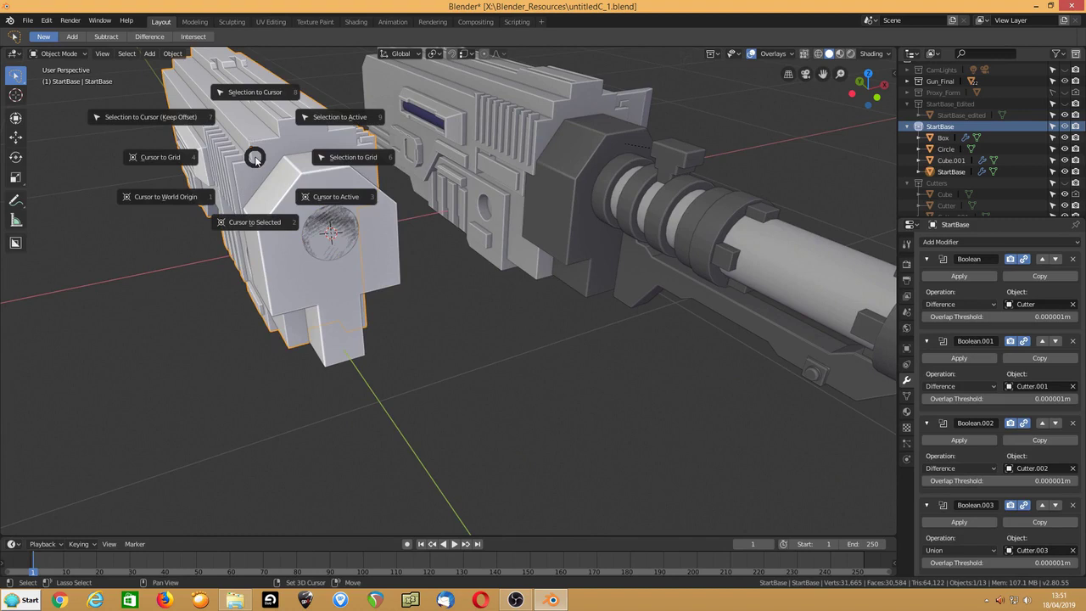
left_click(263, 224)
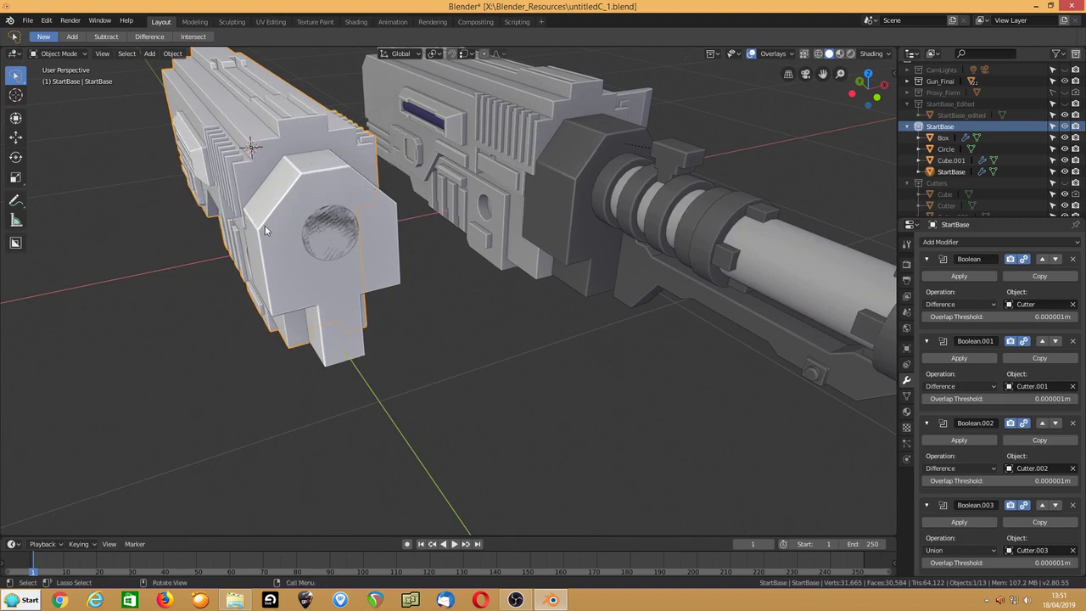
Step: Try scaling the circle by 0 along X with Only Origins enabled, and switch Only Origins back off
left_click(318, 241)
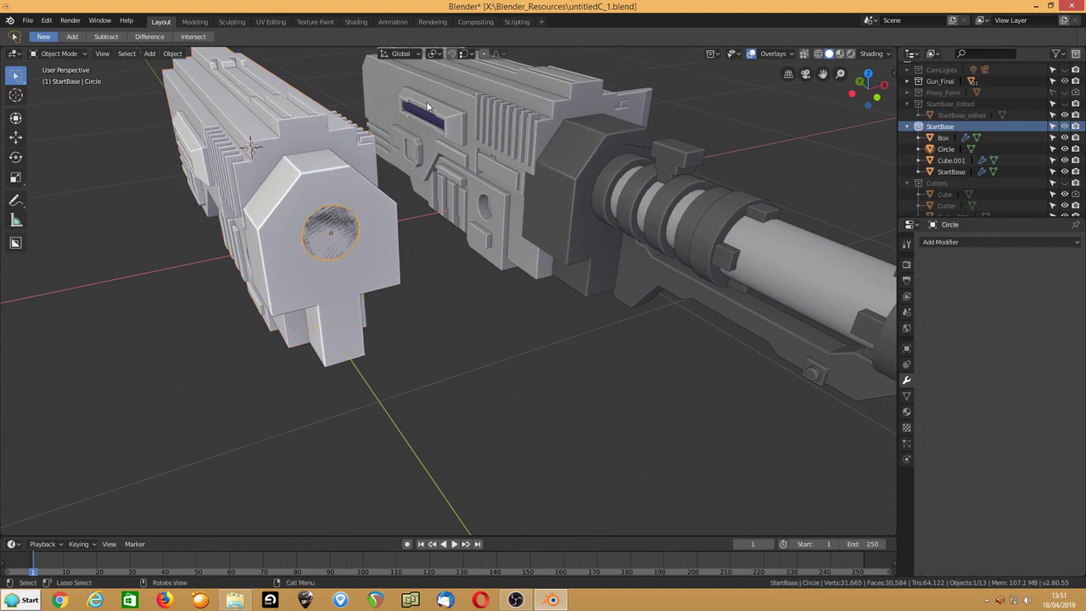
left_click(441, 57)
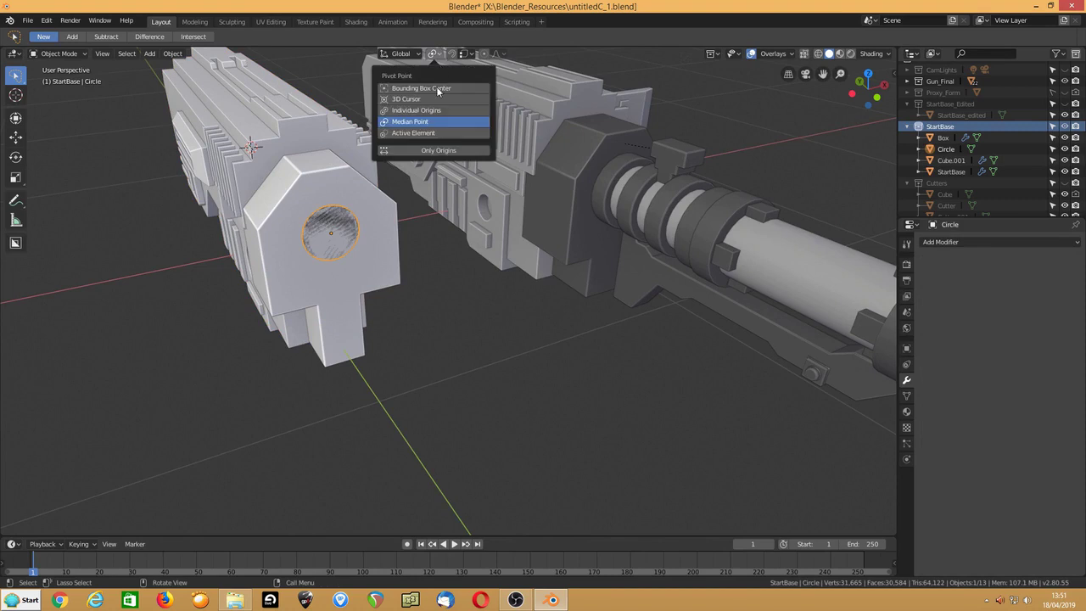
left_click(437, 152)
key("s")
key("x")
key("0")
key("Return")
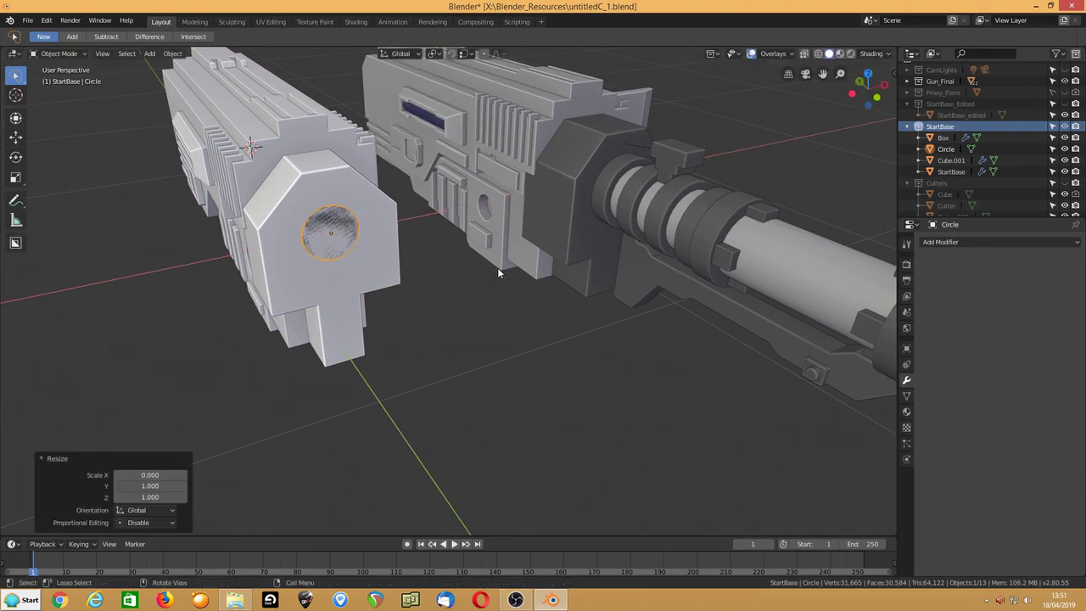
left_click(442, 55)
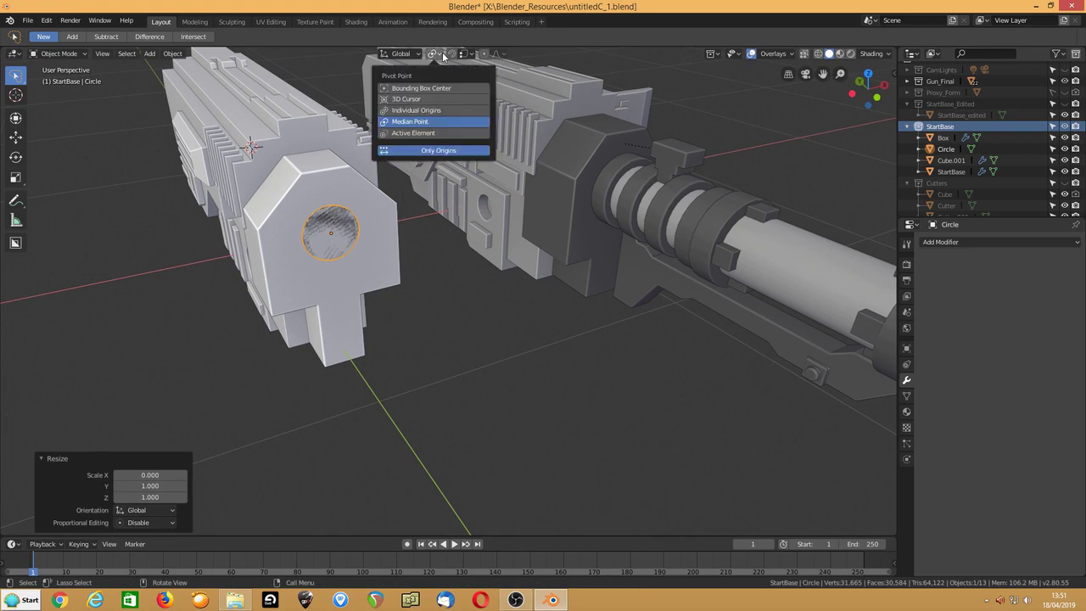
left_click(434, 149)
Step: Enlarge the circle slightly, by about 1.07, and apply its scale
middle_click_drag(351, 184, 266, 186)
key("s")
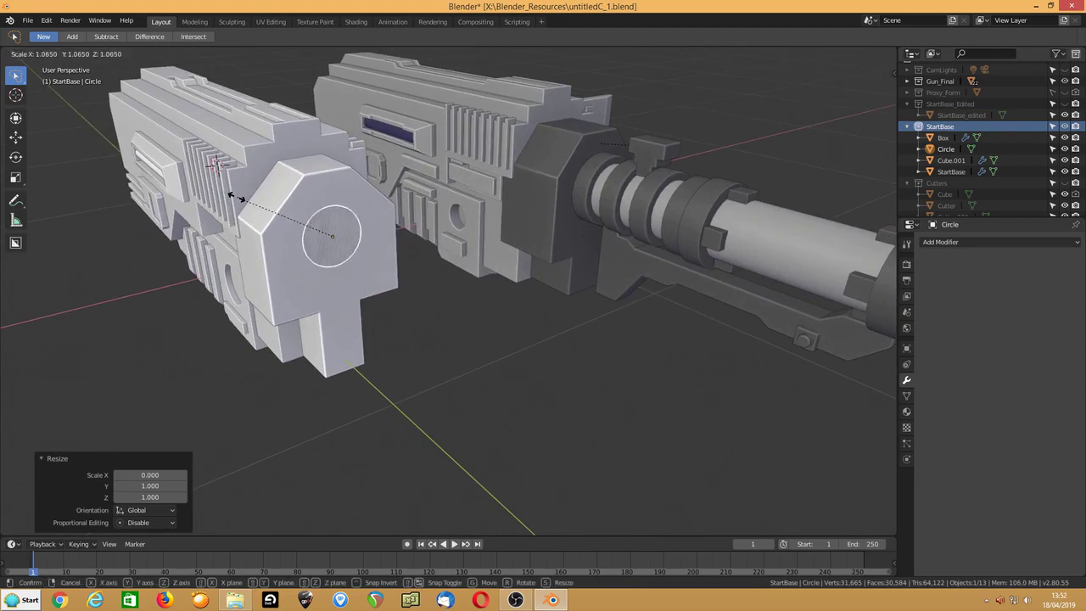
left_click(229, 197)
key("ctrl+a")
left_click(236, 201)
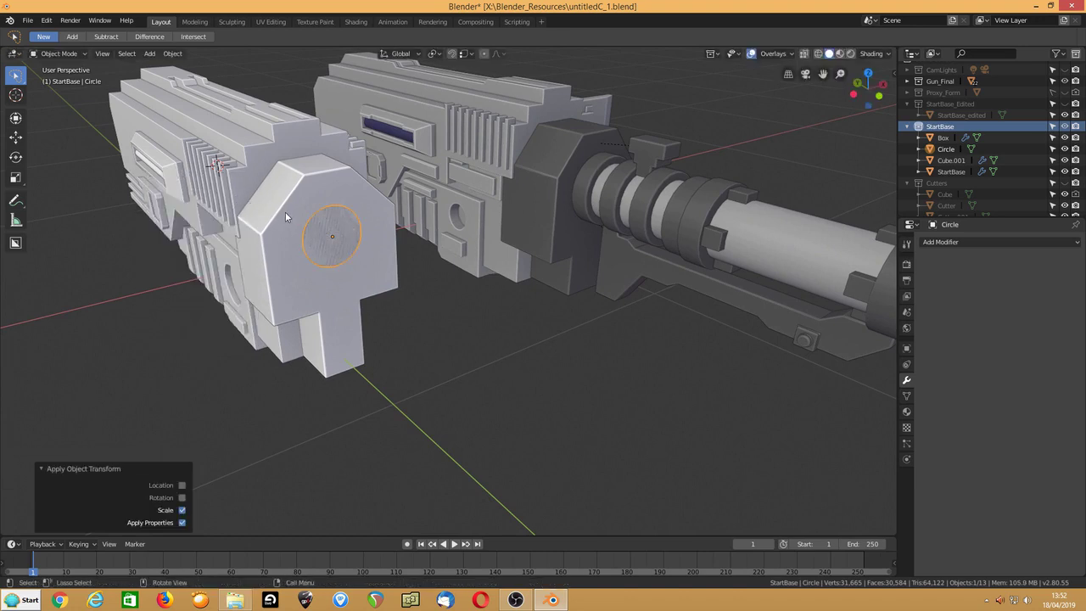
Step: Thicken the circle with Hard Ops (T) Thick to about -0.291 m, forming a barrel cylinder out from the block
middle_click_drag(286, 211, 284, 211)
key("q")
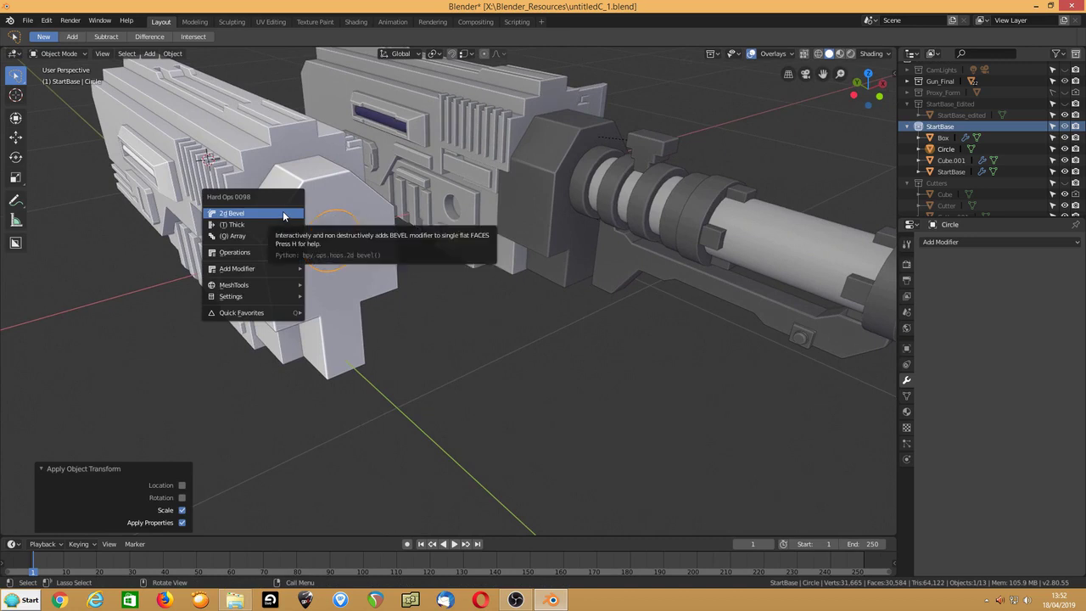
left_click(283, 224)
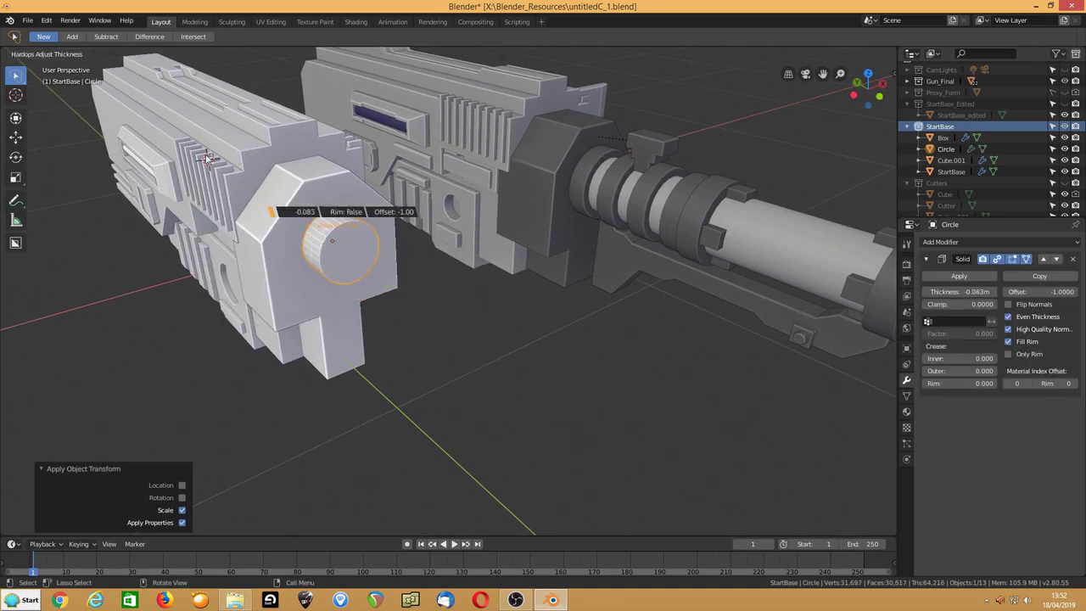
left_click(136, 130)
Step: Duplicate the barrel cylinder in place
middle_click_drag(140, 131, 216, 183)
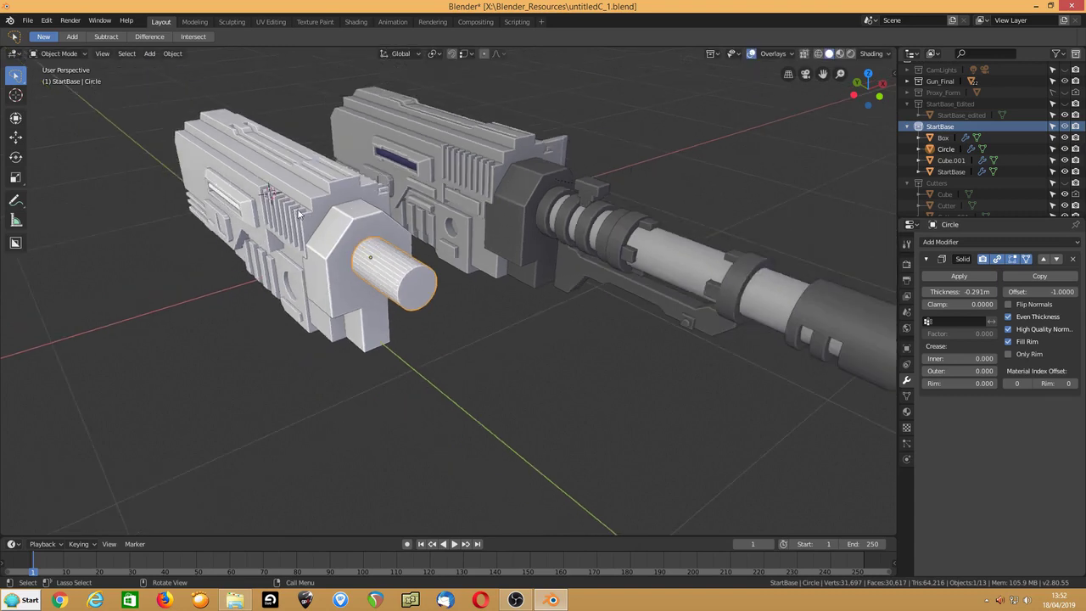
key("shift+d")
key("Escape")
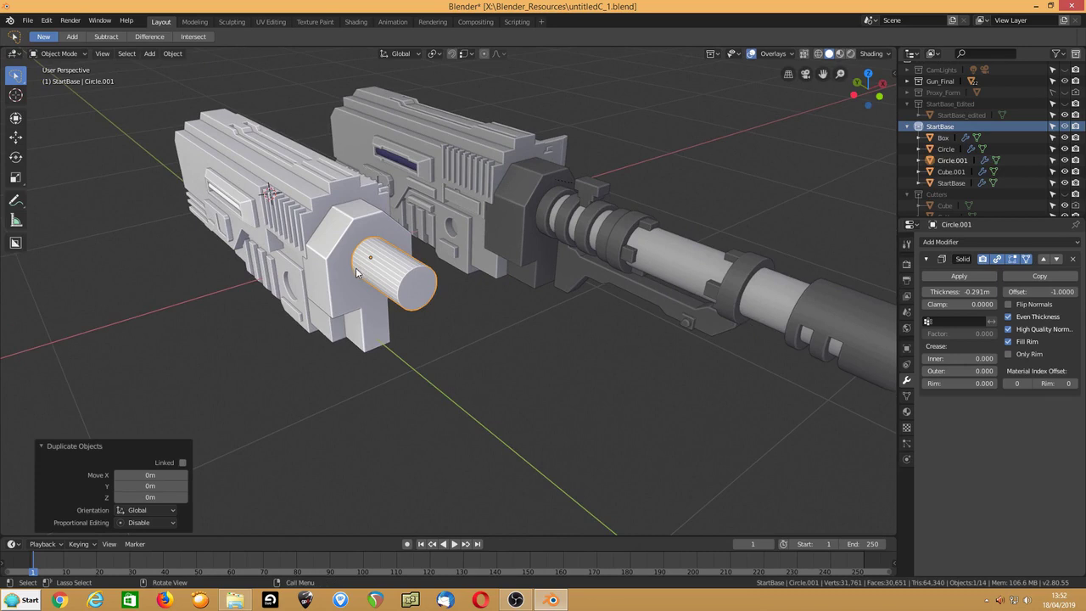
Step: Move the duplicated cylinder about -1.33 m along Y, away from the gun's connecting block
key("g")
key("y")
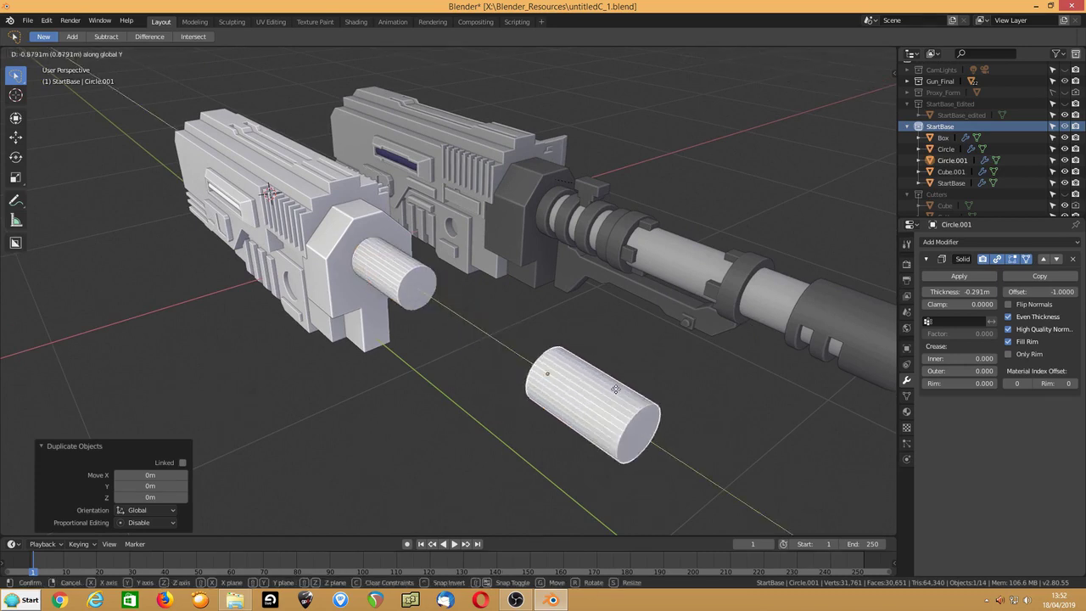
left_click(719, 430)
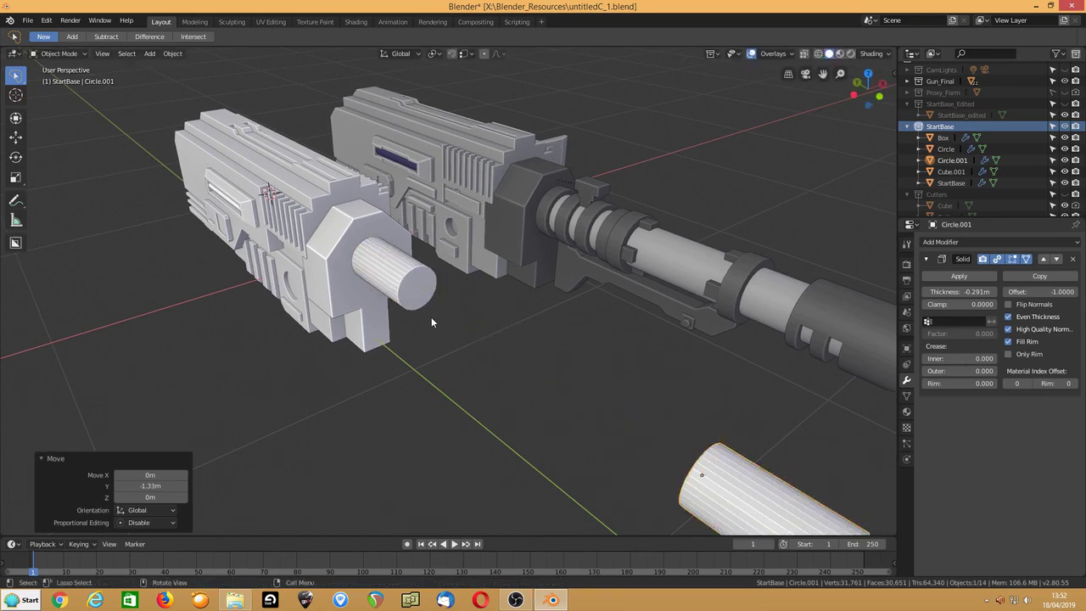
key("Tab")
middle_click_drag(469, 331, 603, 371)
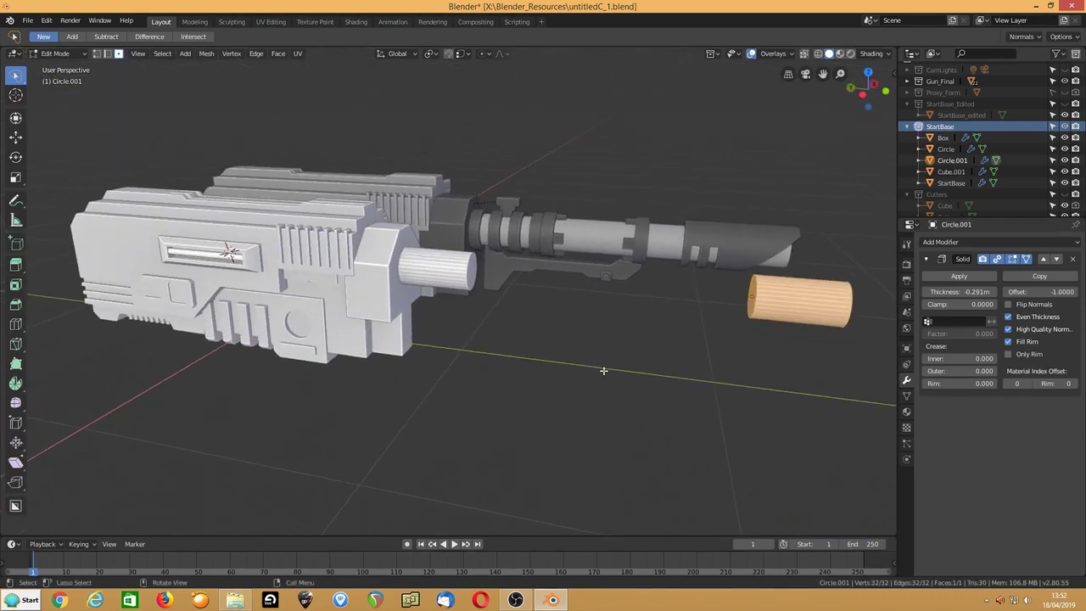
key("s")
key("Escape")
key("Tab")
key("s")
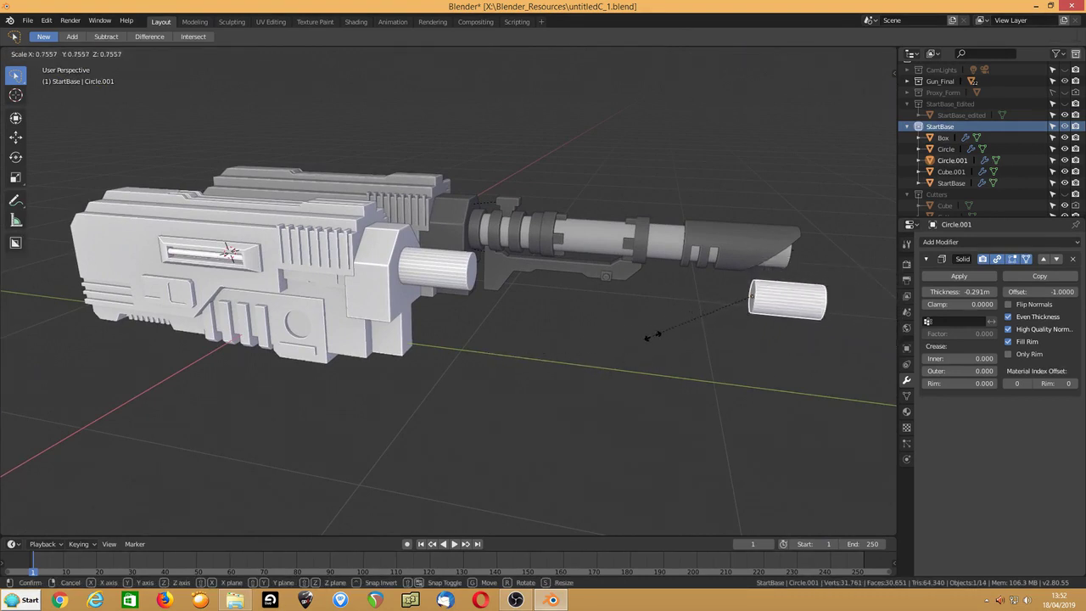
right_click(558, 343)
Step: Enlarge the moved cylinder's circle mesh in Edit Mode by about 1.507, widening it without changing its length
key("Tab")
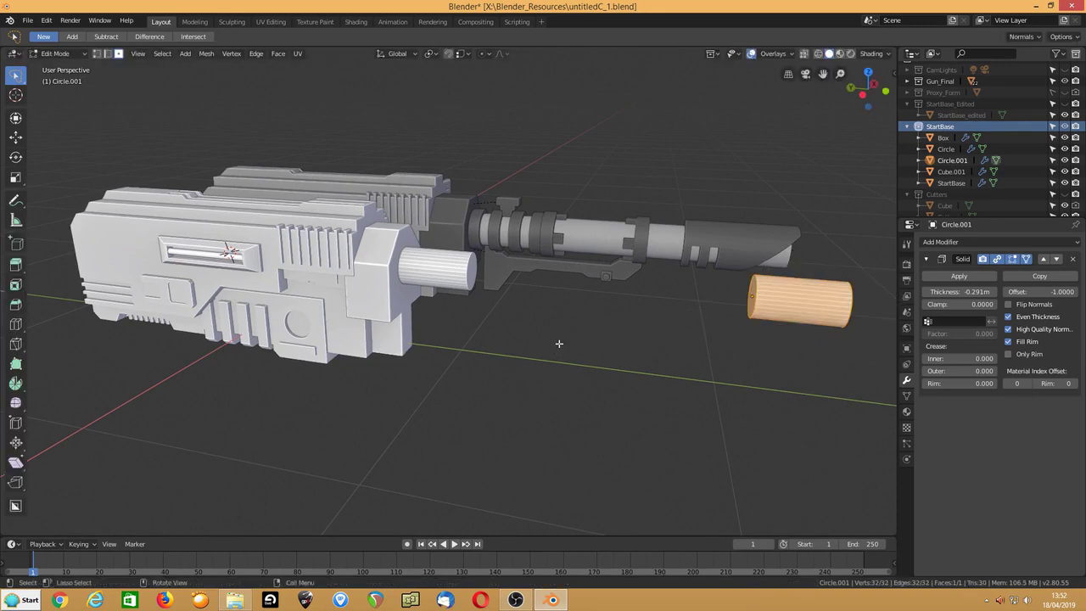
key("s")
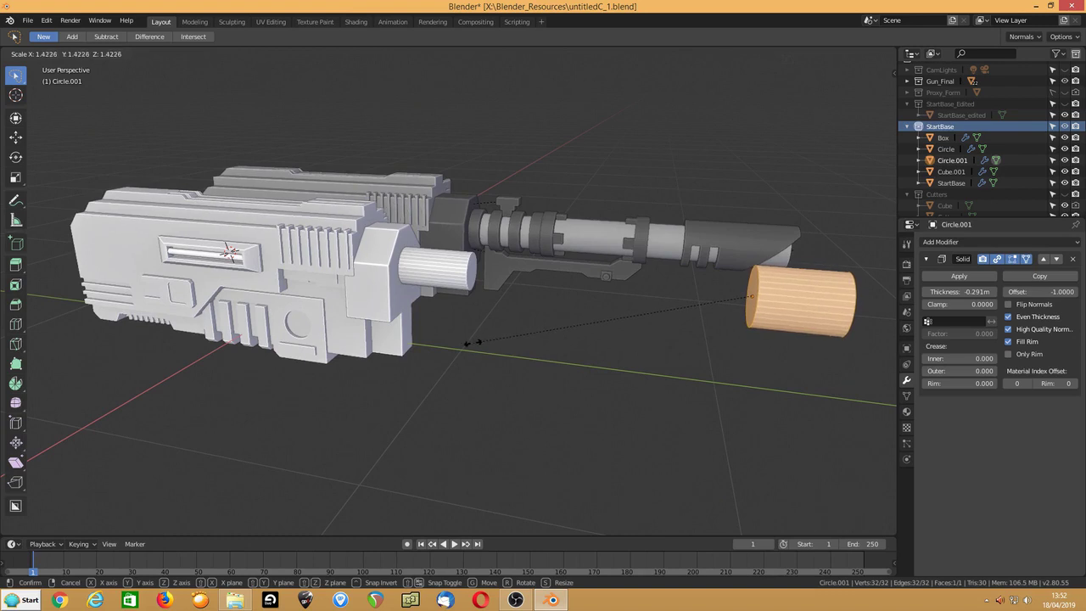
left_click(455, 339)
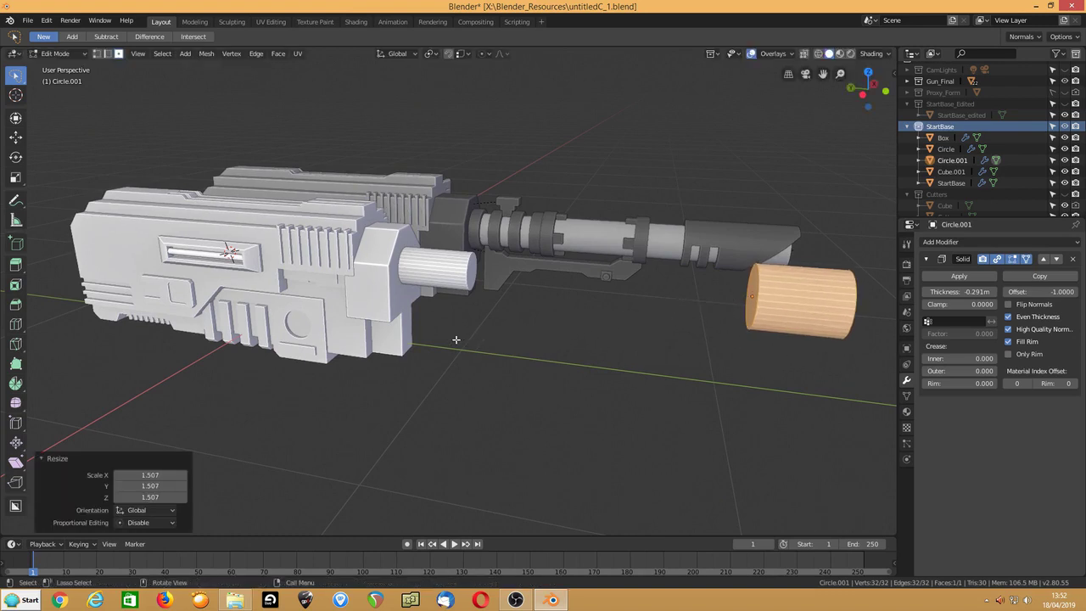
left_click(450, 270)
key("Tab")
Step: Duplicate the cylinder attached to the block and shift the copy outward along Y so it protrudes from the end
left_click(451, 271)
key("shift+d")
right_click(451, 273)
key("g")
key("y")
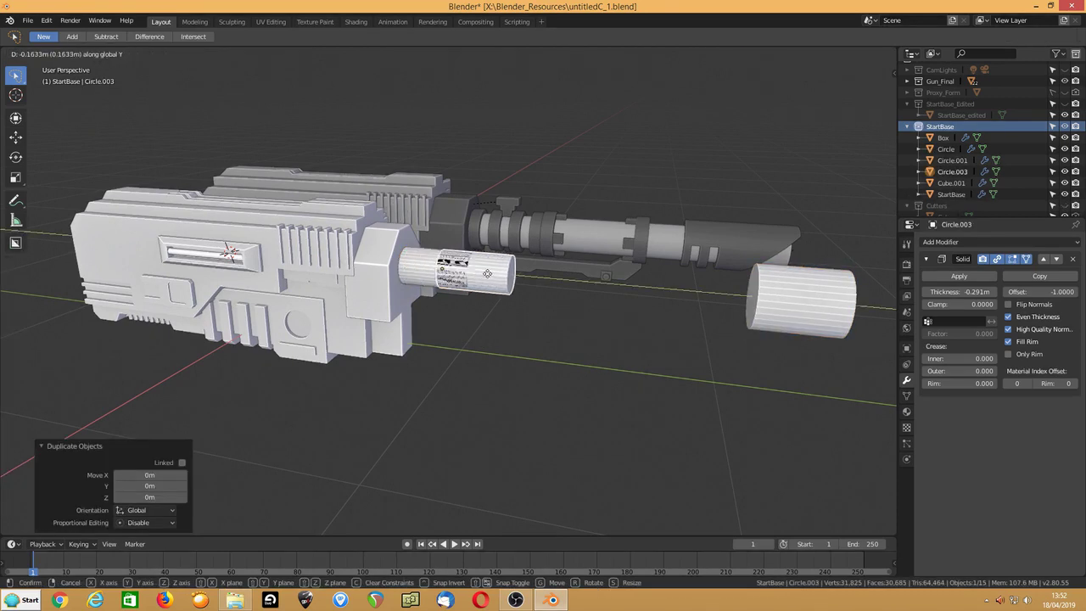
left_click(537, 343)
Step: Scale the protruding copy's circle mesh in Edit Mode to about 0.722, making it a thinner cylinder
key("Tab")
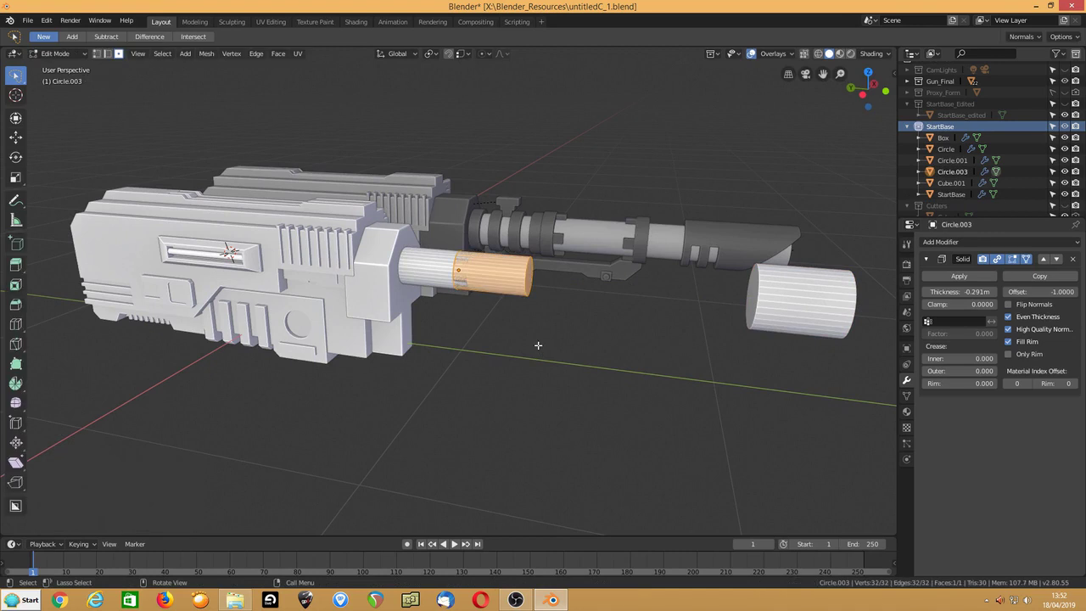
key("s")
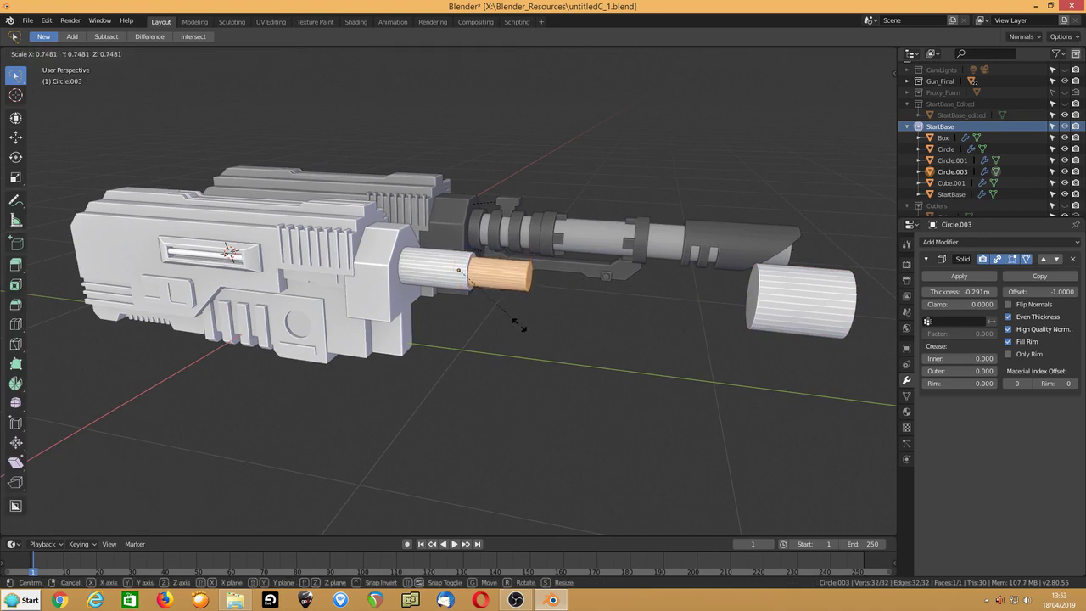
left_click(518, 324)
middle_click_drag(517, 323, 553, 323)
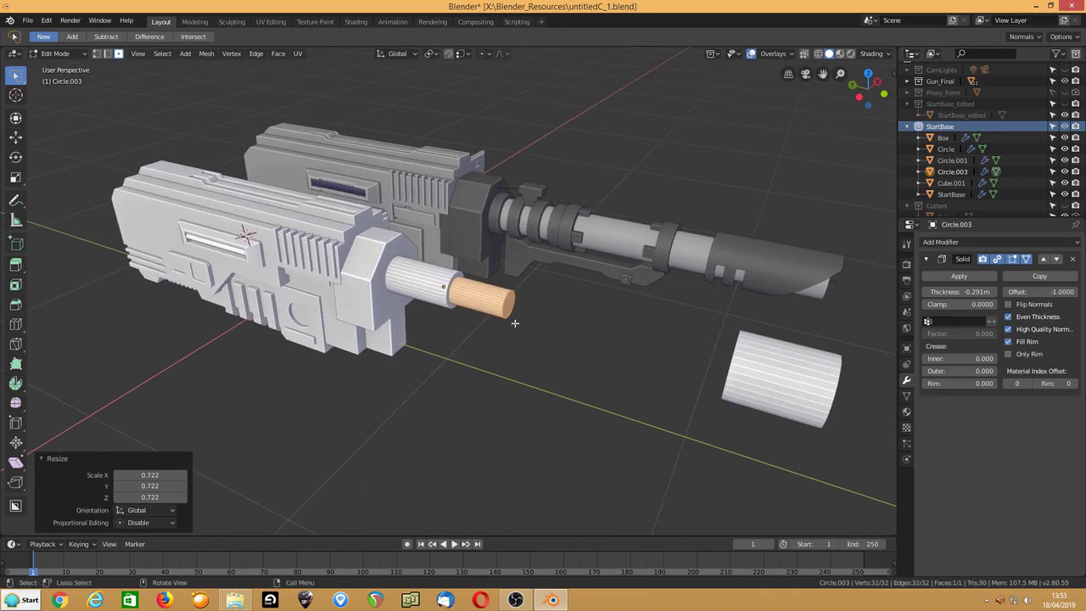
key("Tab")
Step: Duplicate the cylinder attached to the block again and move the copy about -1.02 m along Y, just behind the wide cylinder
left_click(414, 280)
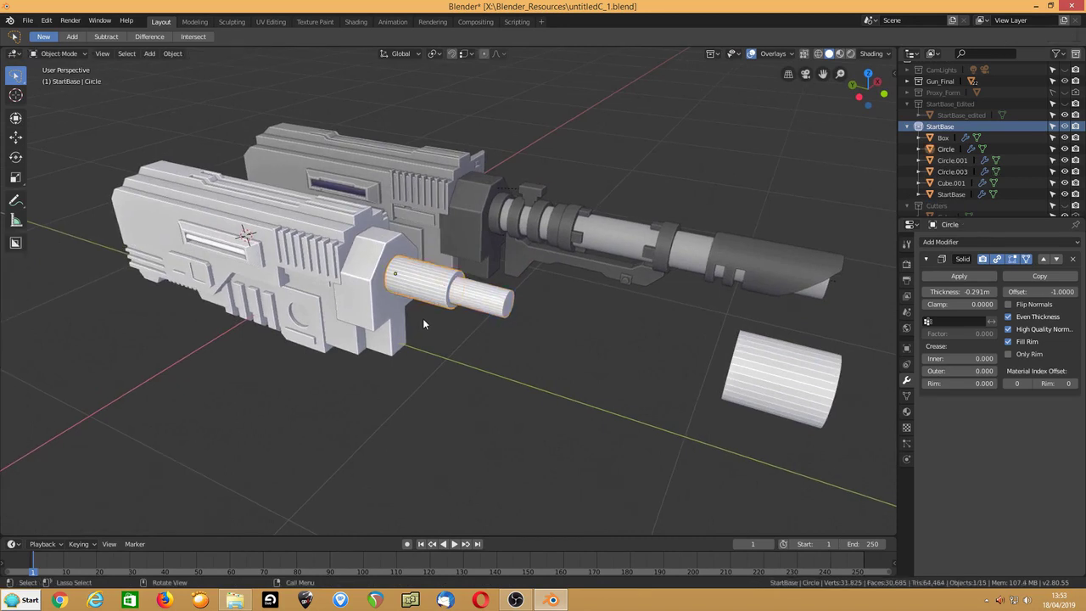
key("shift+s")
key("Escape")
key("shift+d")
key("y")
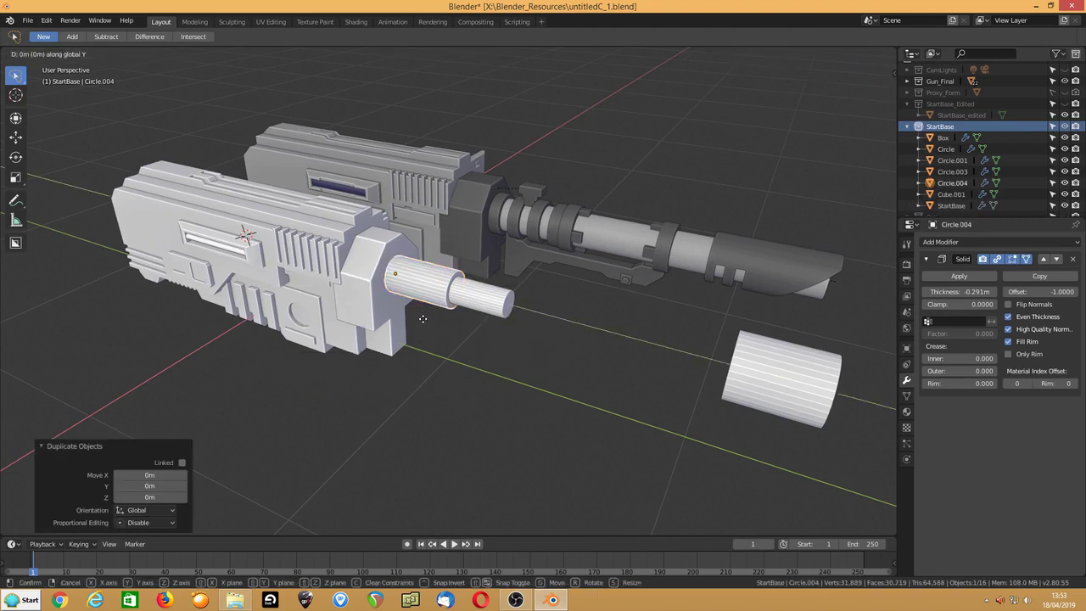
left_click(589, 395)
Step: In wireframe left view, move the wide muzzle cylinder about 0.205 m along Y to line up with the reference muzzle
middle_click_drag(530, 373, 510, 349)
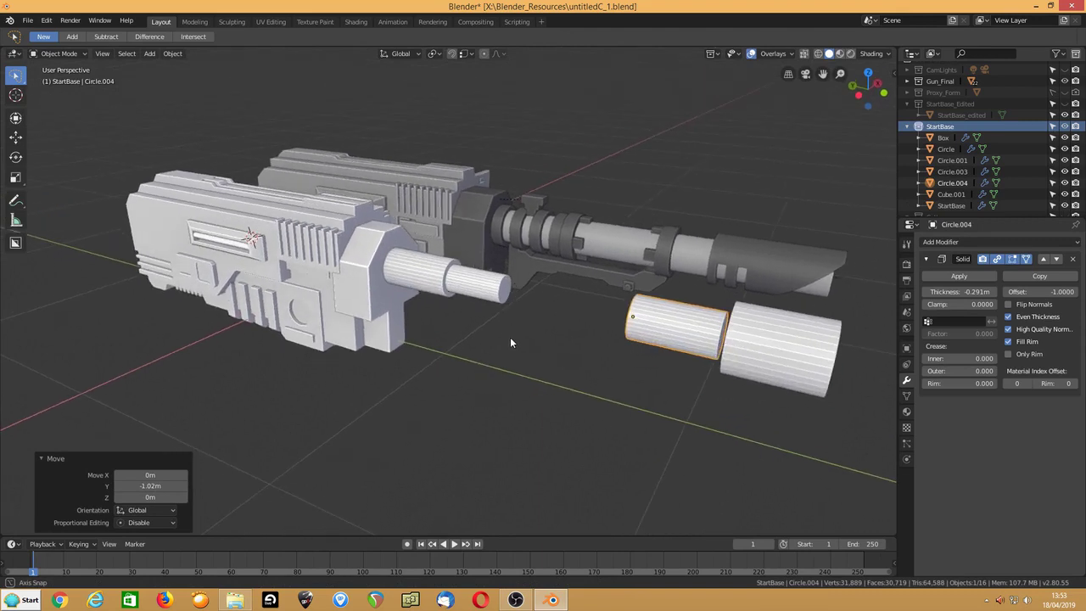
mouse_move(572, 343)
middle_mouse_down()
mouse_move(459, 321)
mouse_move(559, 330)
middle_mouse_up()
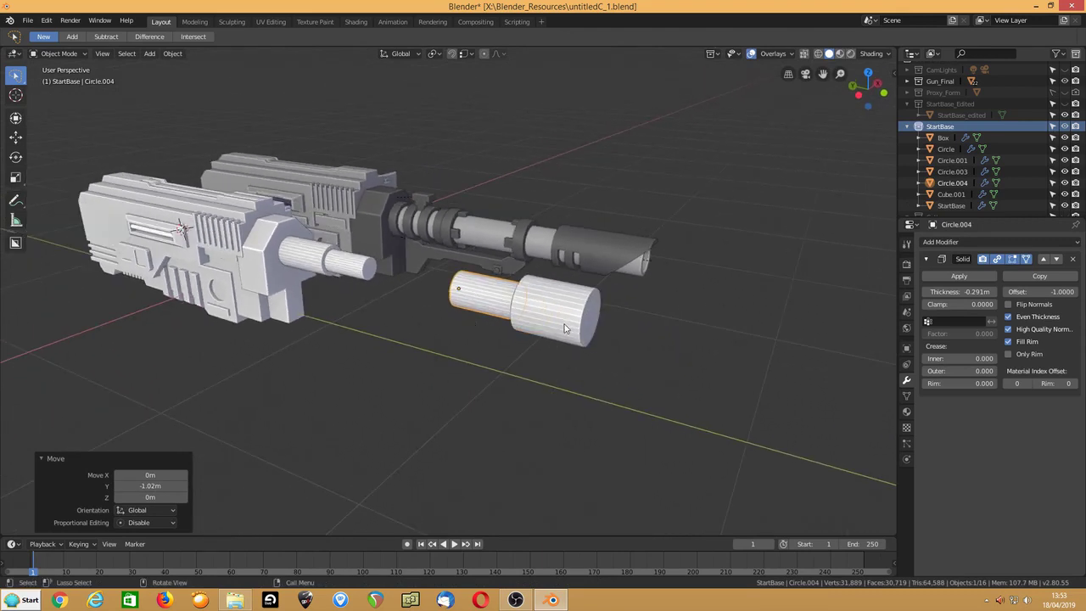
key("shift+z")
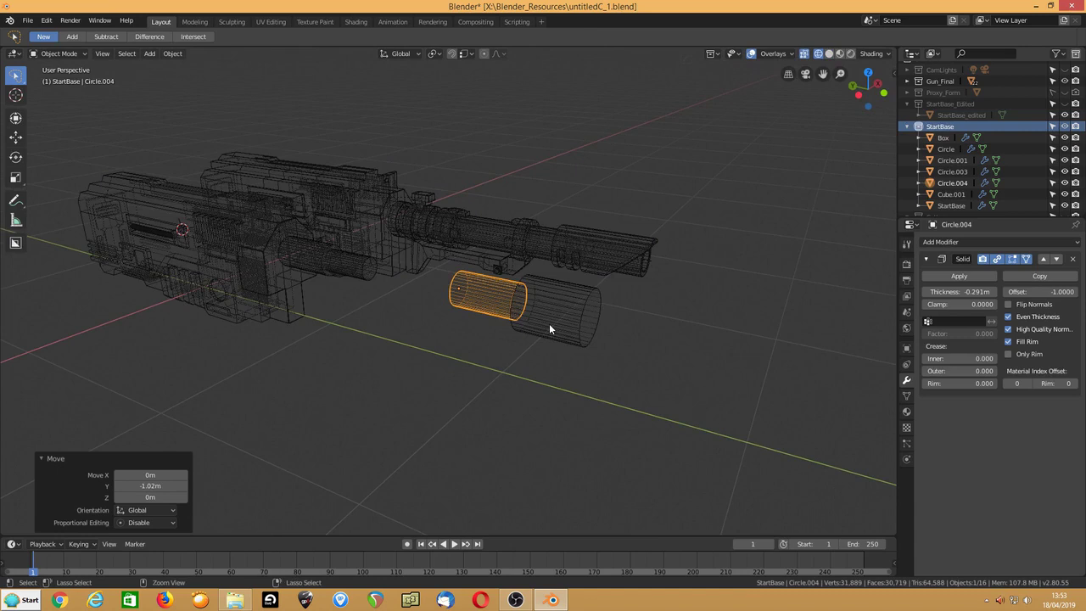
key("ctrl+KP_3")
scroll(548, 329, "up", 3)
middle_click_drag(618, 289, 521, 387)
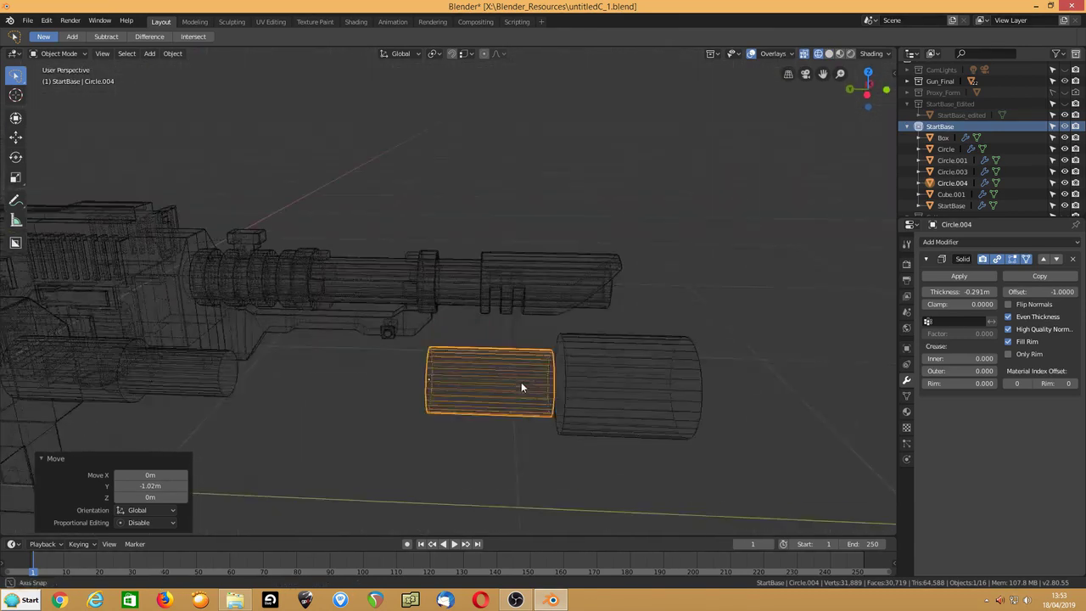
left_click(650, 353)
key("ctrl+KP_3")
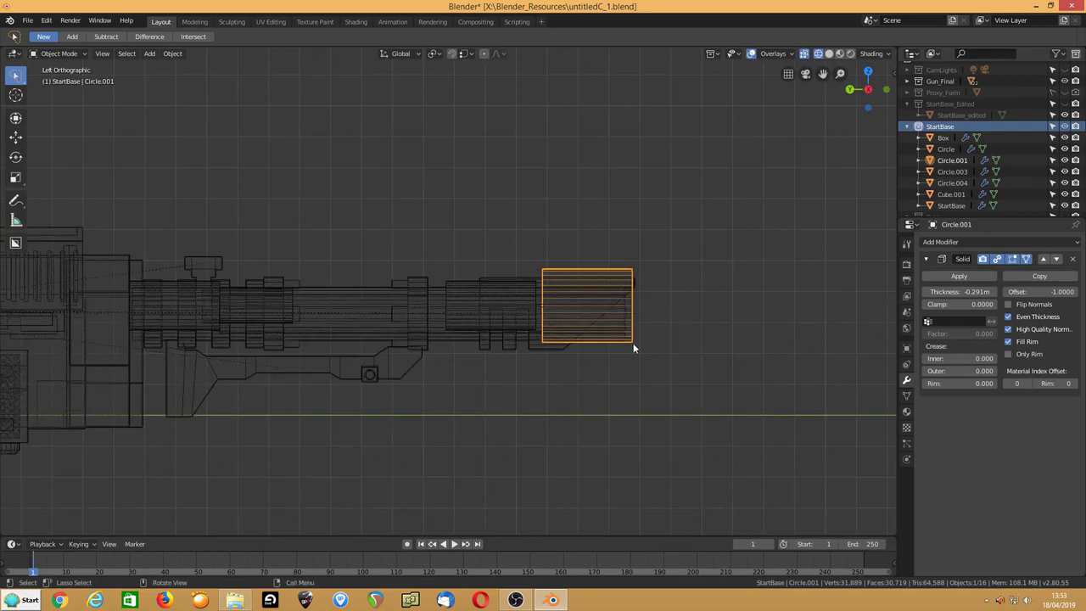
key("g")
key("y")
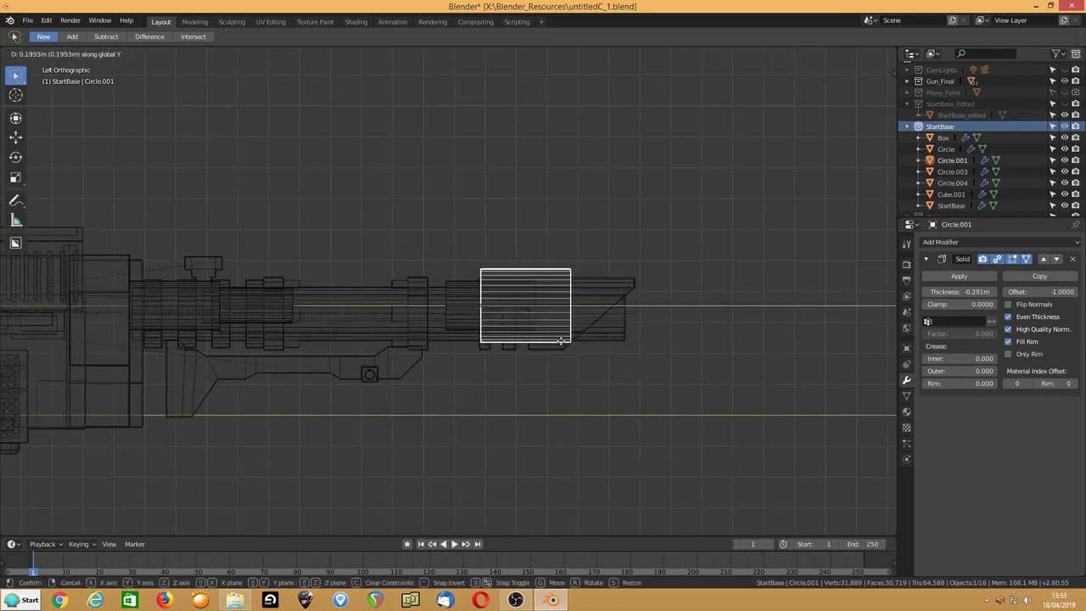
left_click(560, 346)
Step: Lengthen the wide muzzle cylinder with Hard Ops (T) Thick to about -0.502 m, reaching the reference muzzle's tip
key("q")
left_click(524, 308)
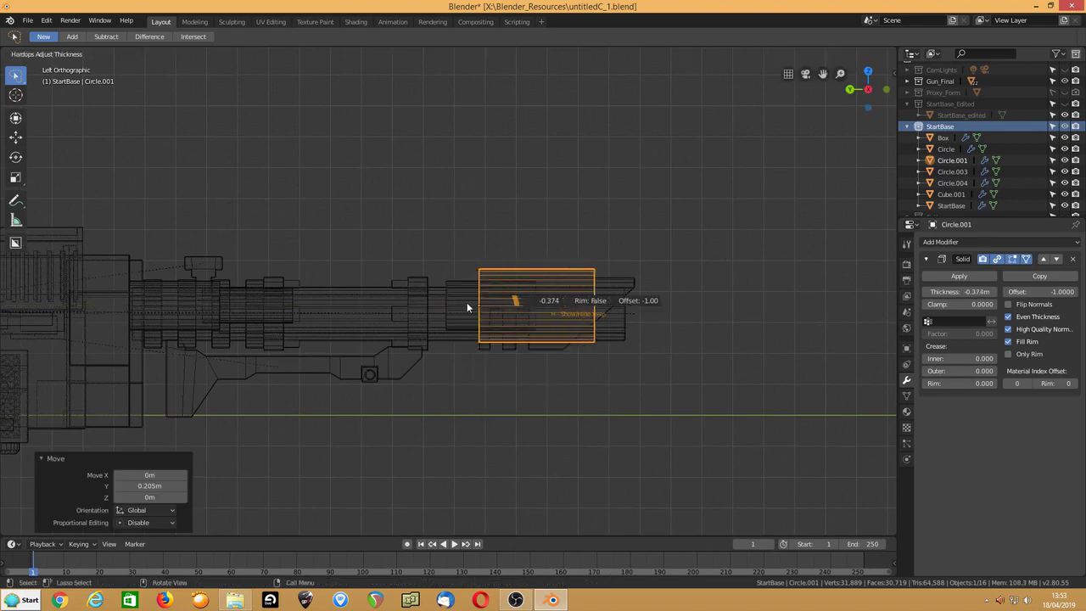
left_click(405, 308)
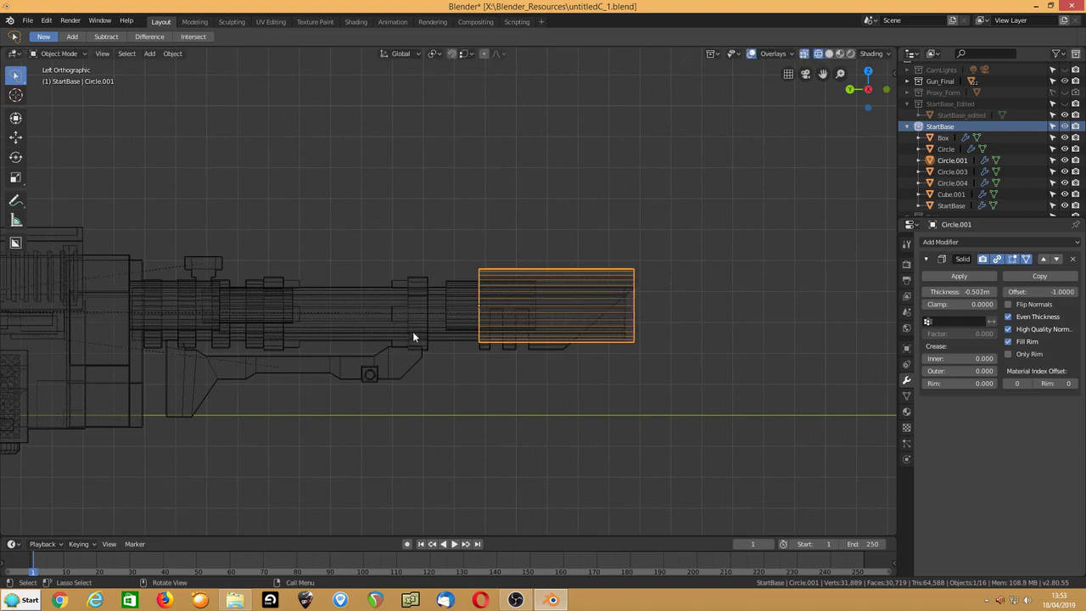
Step: Lengthen the thin cylinder with Hard Ops (T) Thick to about -1.53 m, extending it past the muzzle
left_click(267, 324)
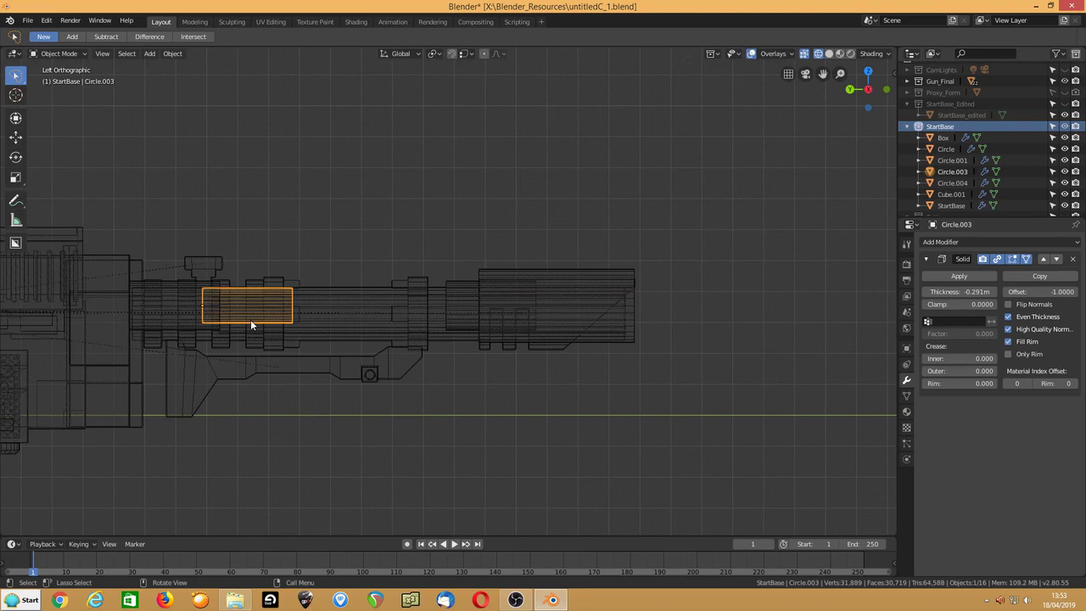
key("q")
left_click(250, 319)
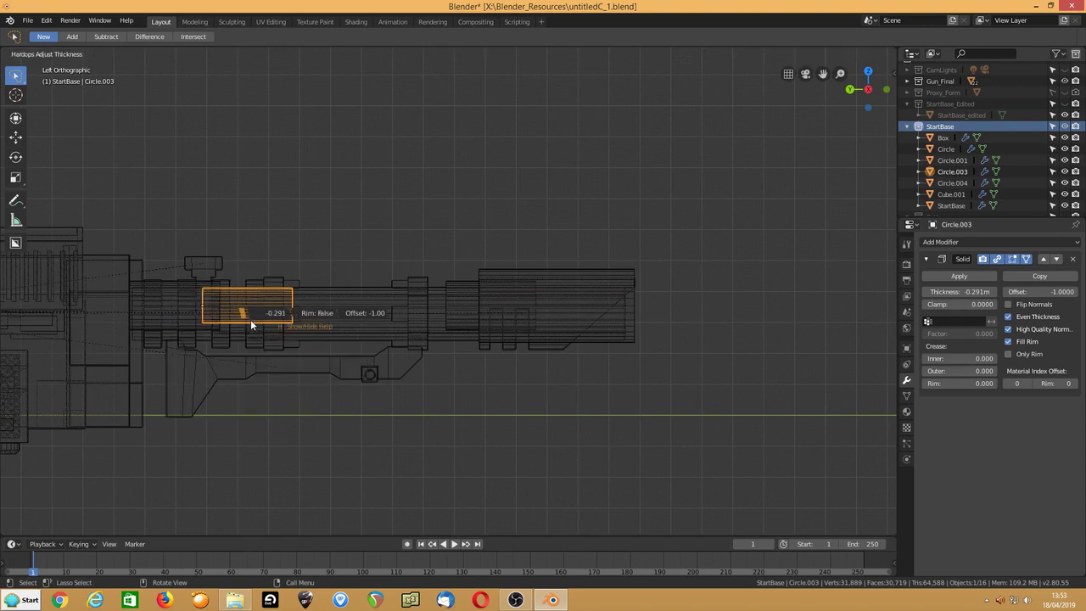
left_click(444, 376)
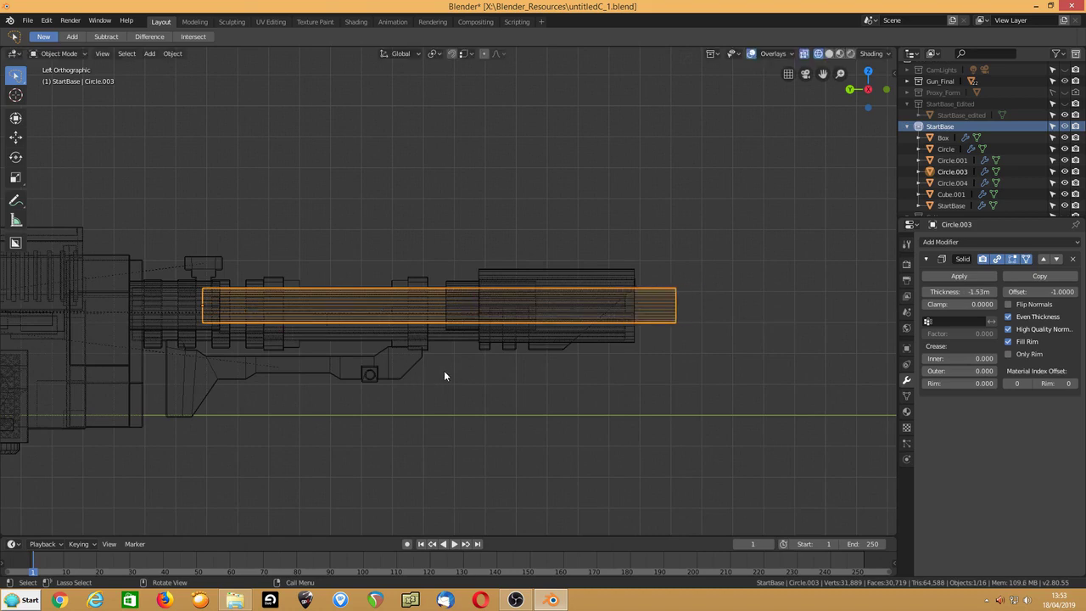
Step: Lengthen the main barrel cylinder at the block with Hard Ops (T) Thick to about -1.6 m, ending inside the muzzle cylinder
left_click(168, 325)
middle_click_drag(158, 328, 263, 349)
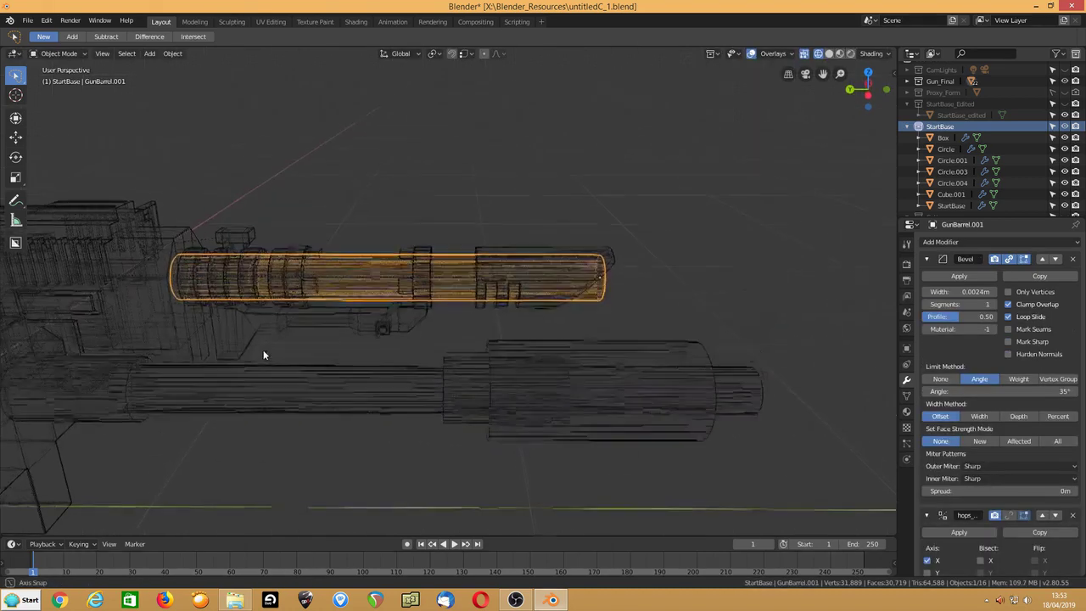
left_click(104, 387)
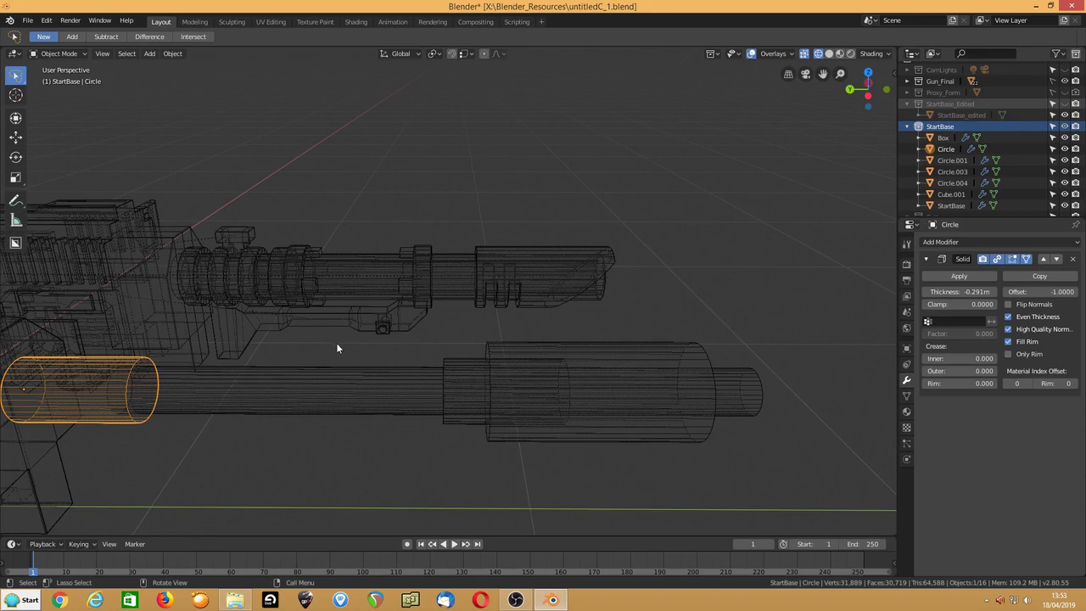
key("ctrl+KP_3")
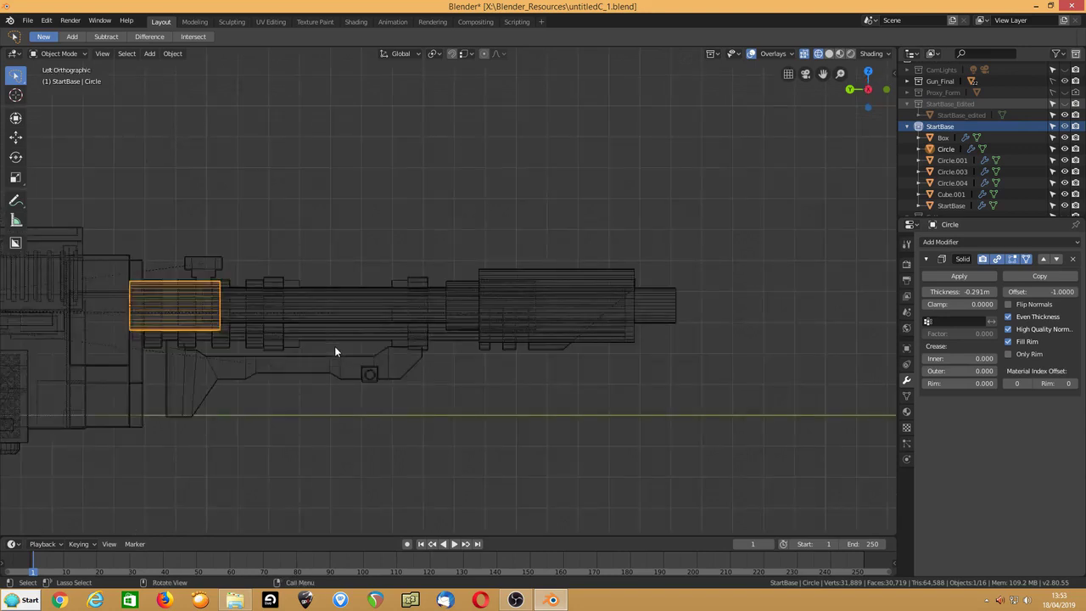
key("q")
left_click(334, 346)
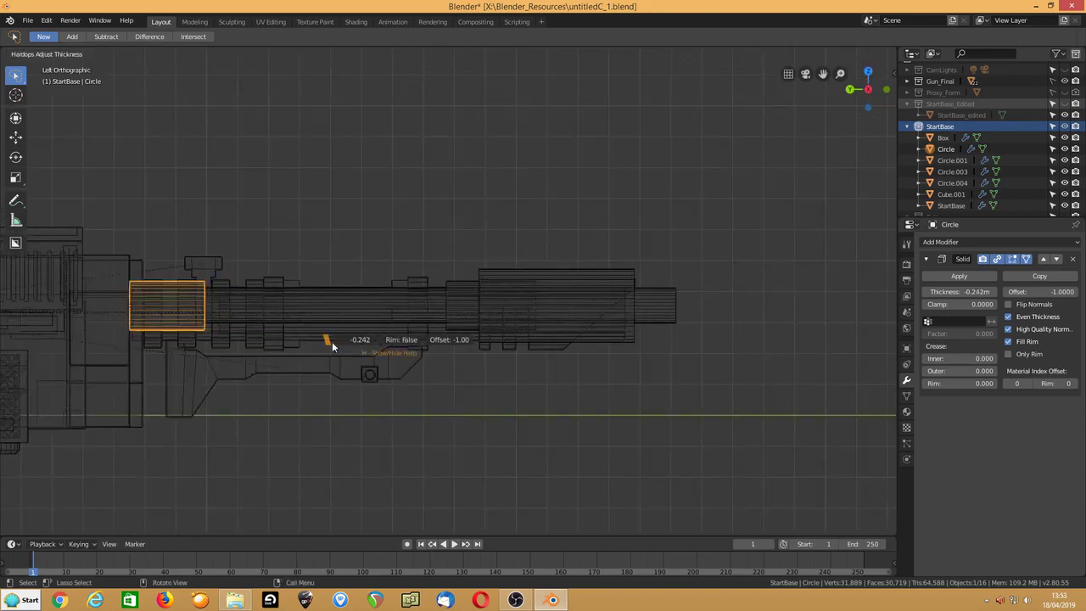
left_click(489, 357)
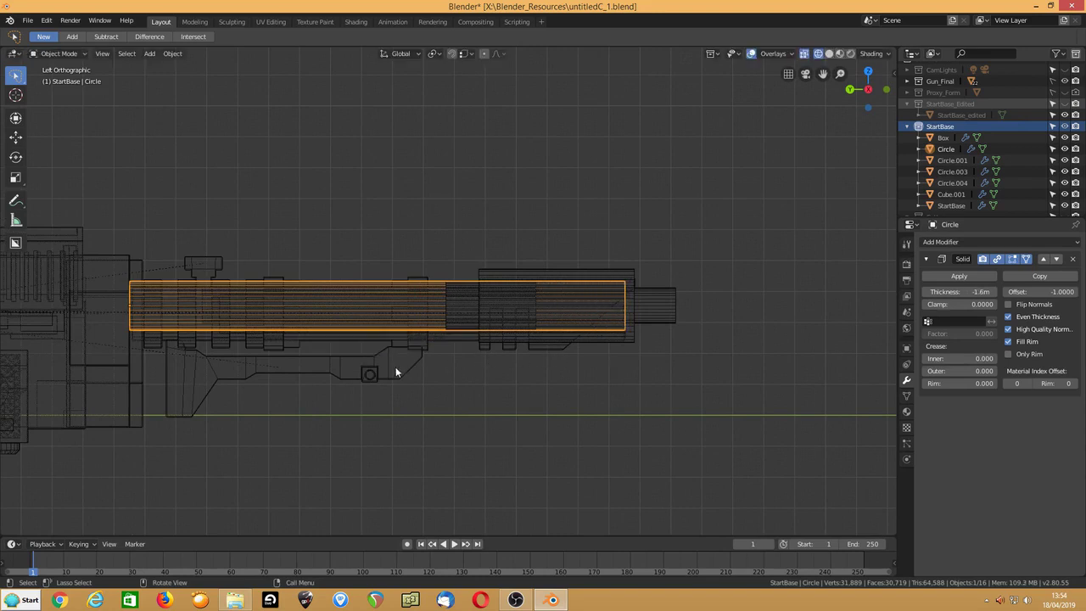
Step: Cut the thin cylinder out of the main barrel cylinder with a Boolean Difference, hollowing the bore
middle_click_drag(455, 339, 448, 366)
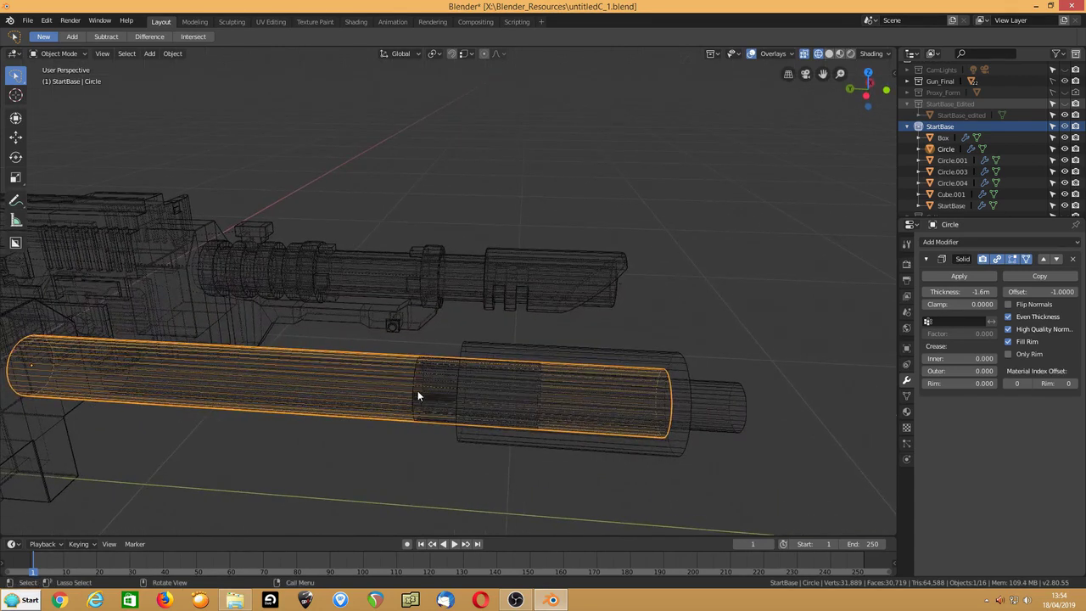
left_click(724, 416)
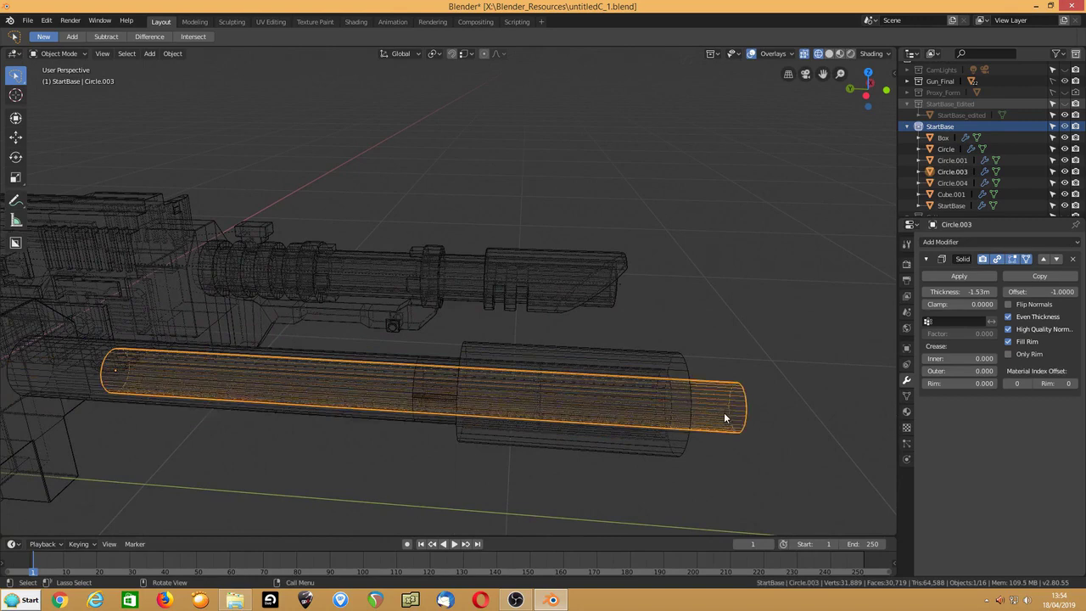
middle_click_drag(723, 413, 678, 395)
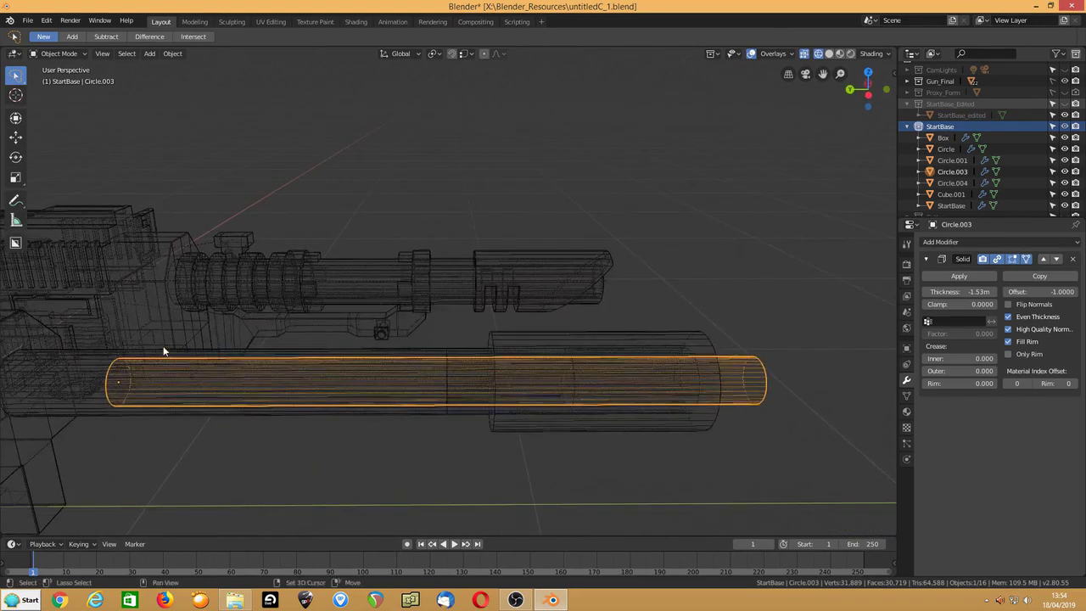
left_click(182, 372, "shift")
key("ctrl+shift+KP_Subtract")
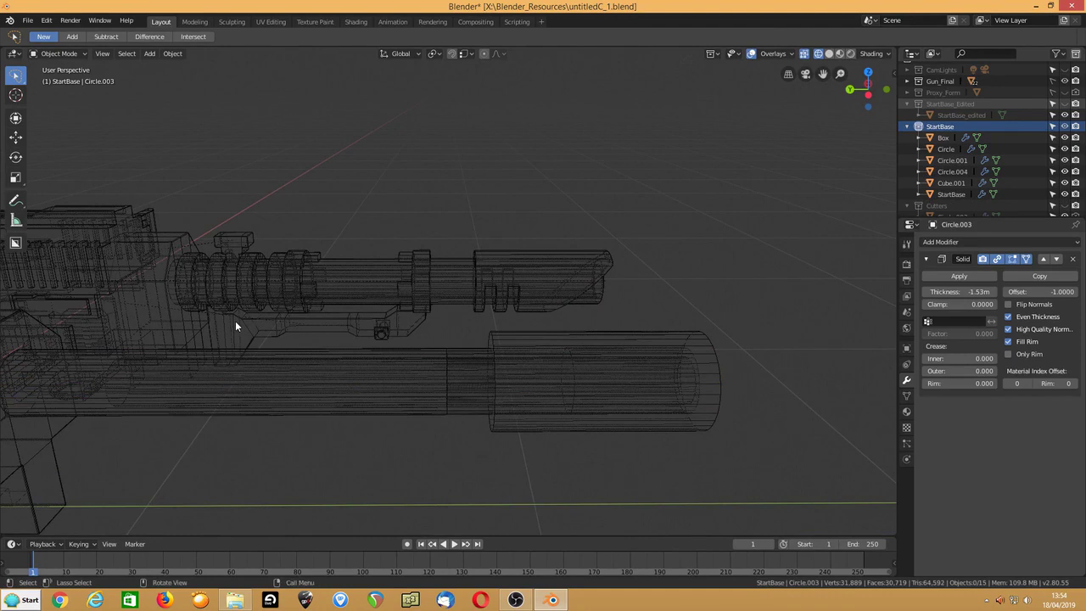
Step: Move the short cylinder behind the muzzle about -0.0506 m along Y, further into the wide cylinder
left_click(261, 348)
middle_click_drag(313, 358, 308, 357)
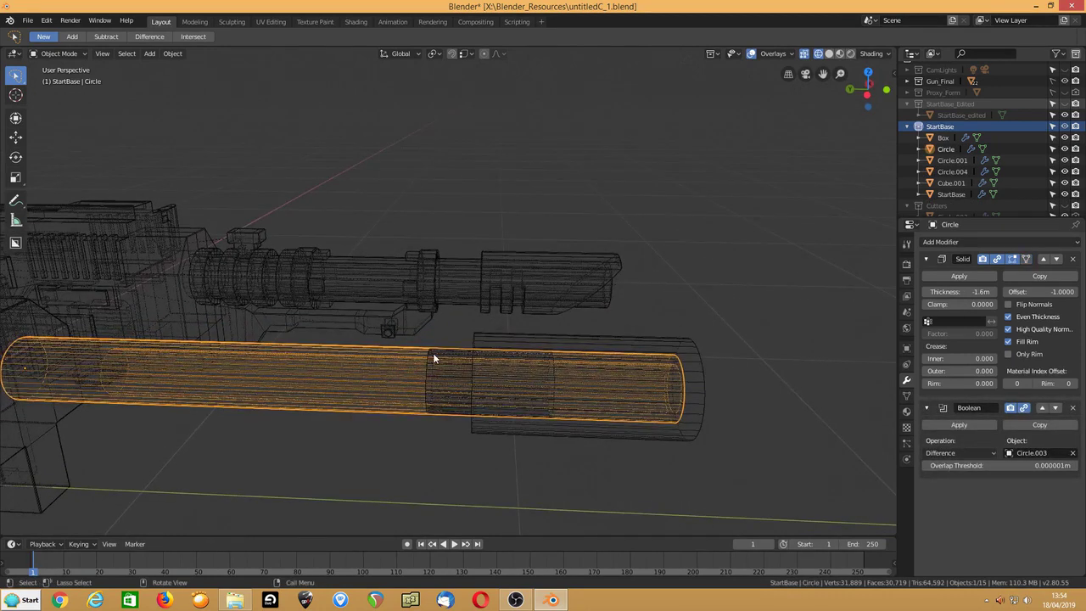
left_click(433, 358)
key("g")
key("y")
left_click(336, 370)
Step: Lengthen the short cylinder inside the muzzle with Hard Ops (T) Thick to about -0.626 m, past the muzzle's front end
key("q")
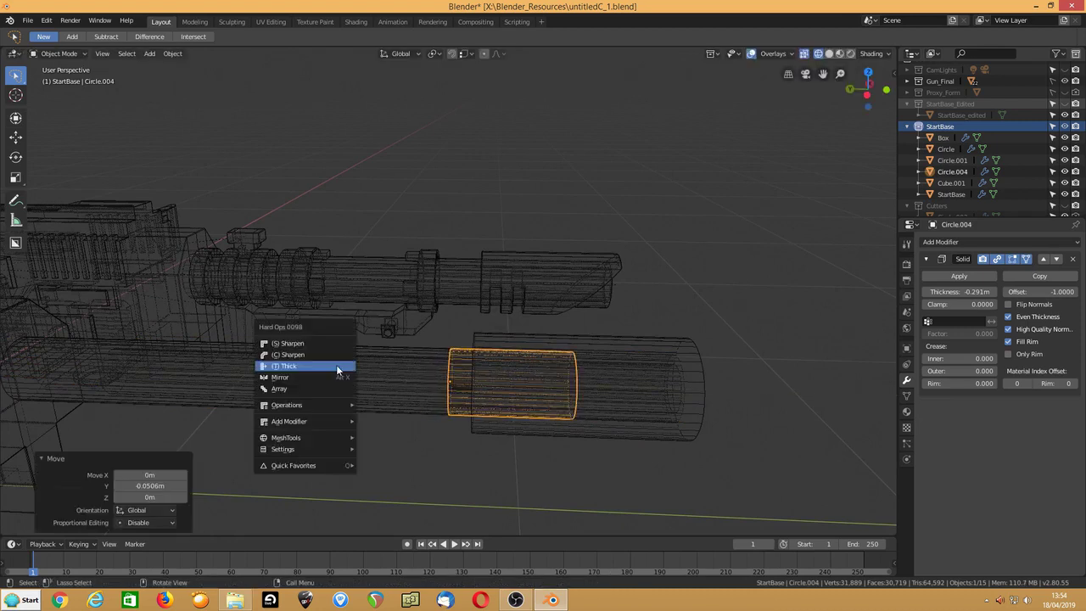
left_click(336, 366)
left_click(179, 366)
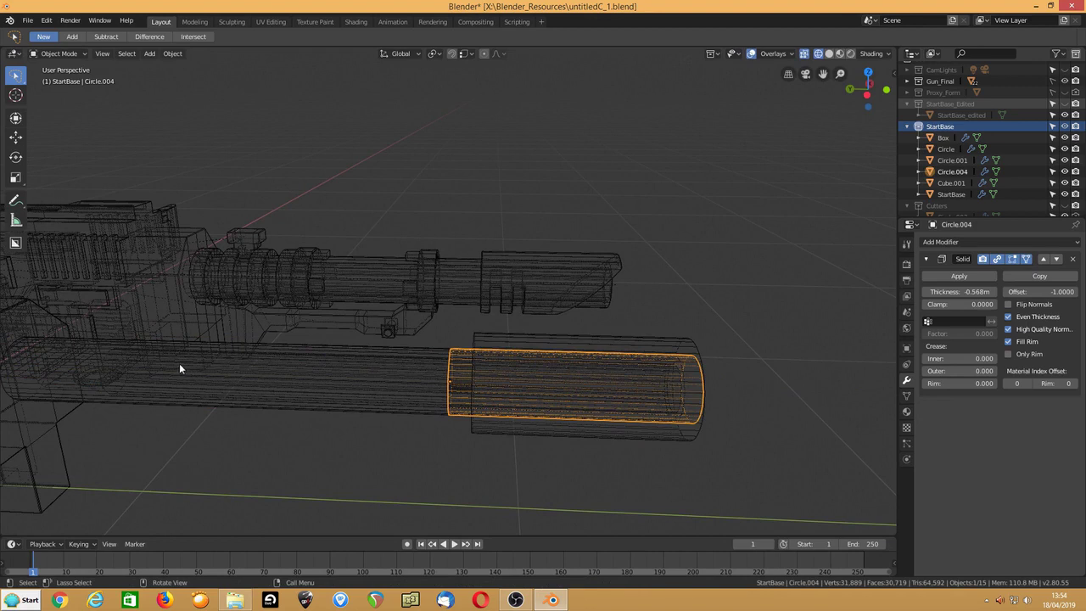
key("q")
left_click(281, 357)
left_click(256, 356)
Step: Cut the short cylinder out of the wide muzzle cylinder with a Boolean Difference and return to solid shading
left_click(494, 336, "shift")
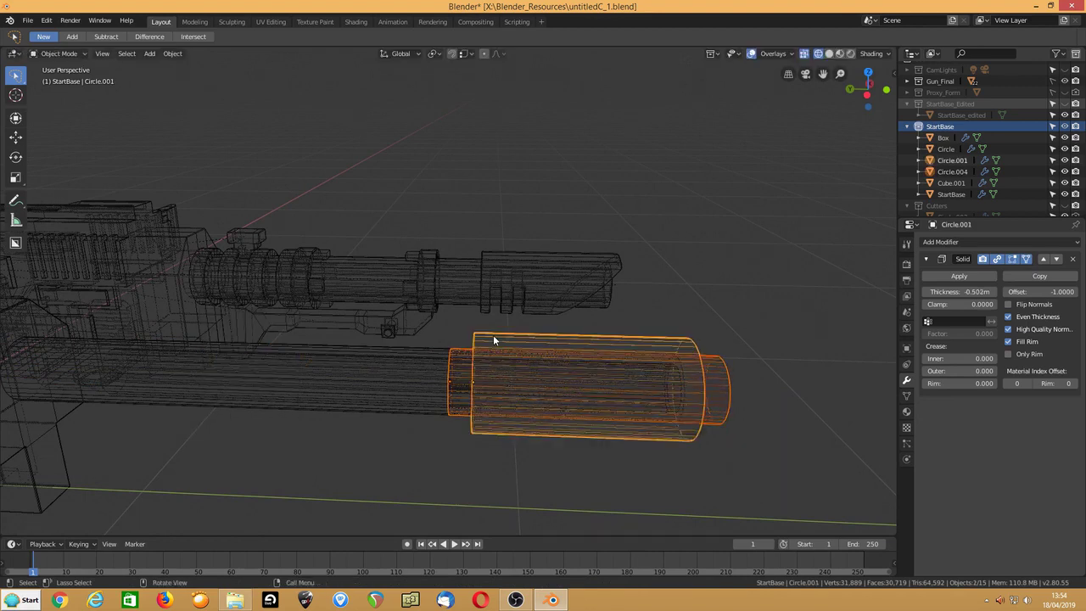
key("ctrl+KP_Subtract")
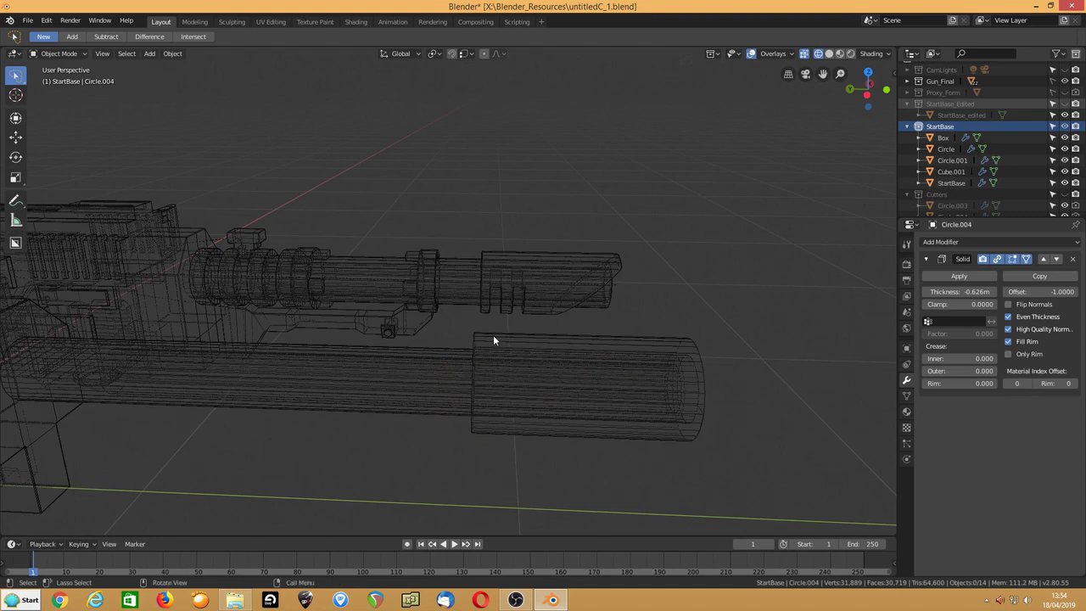
key("shift+z")
mouse_move(536, 369)
middle_mouse_down()
mouse_move(459, 335)
mouse_move(519, 359)
middle_mouse_up()
Step: Cut a BoxCutter box through the lower front end of the muzzle cylinder in left view, leaving a lip along its upper edge
left_click(519, 359)
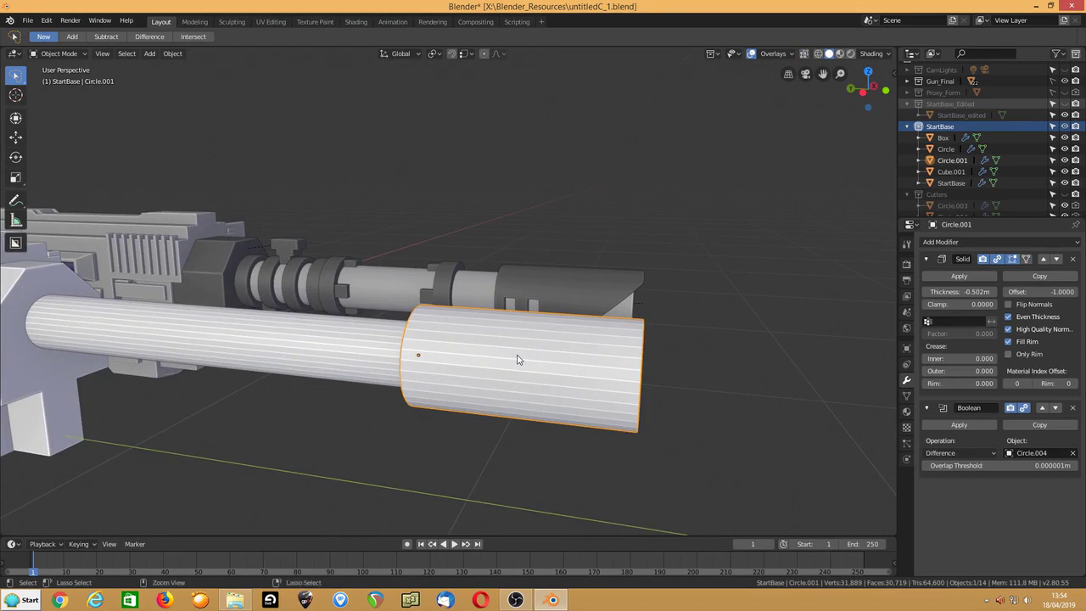
key("ctrl+KP_3")
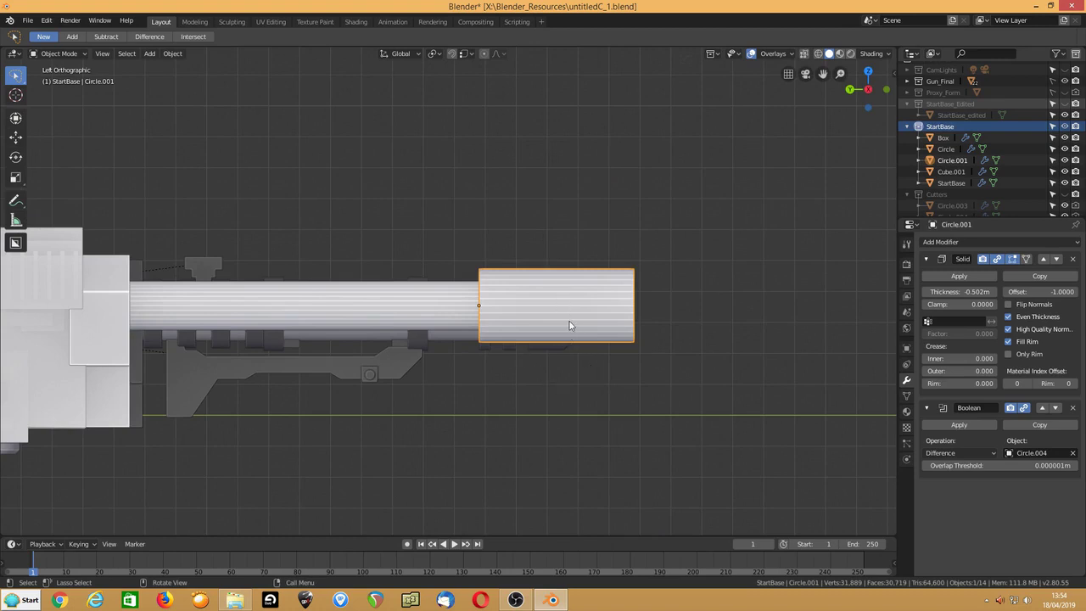
key("alt+w")
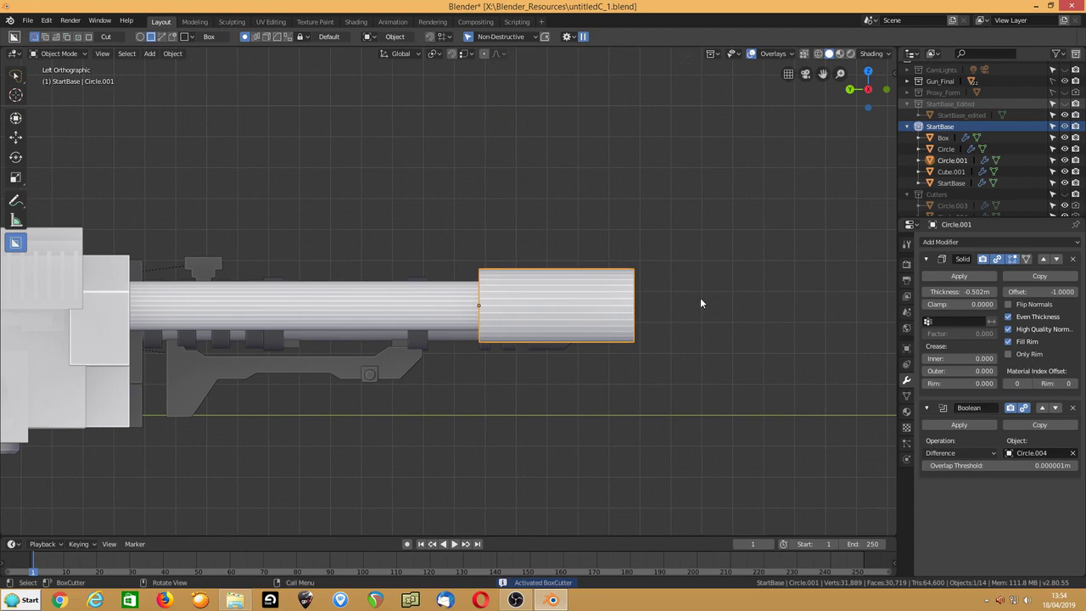
left_click_drag(700, 292, 602, 453)
middle_click_drag(602, 454, 559, 446)
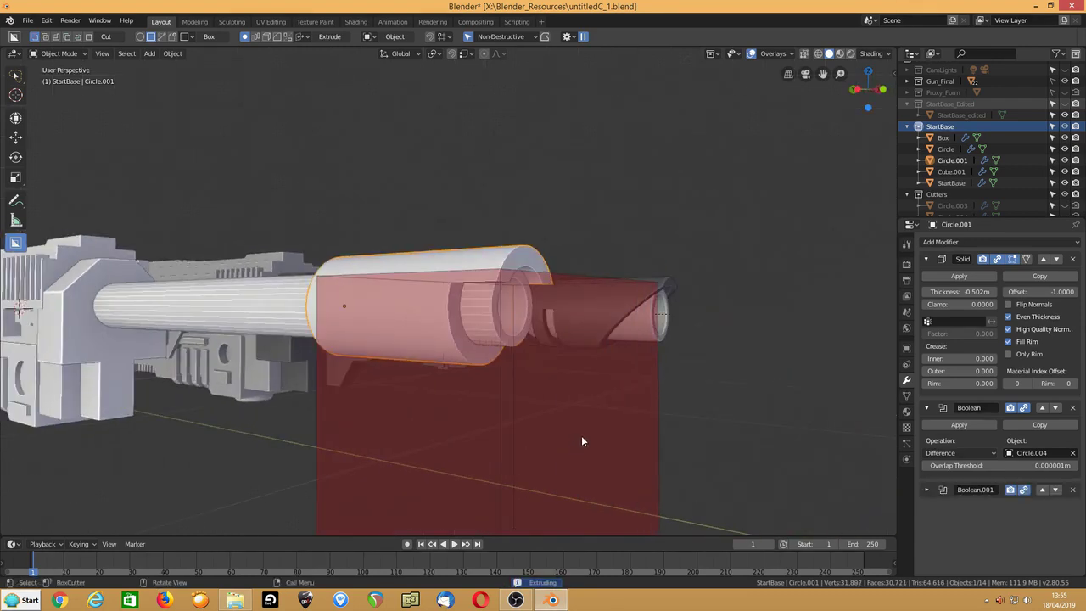
left_click(580, 438)
middle_click_drag(481, 402, 502, 405)
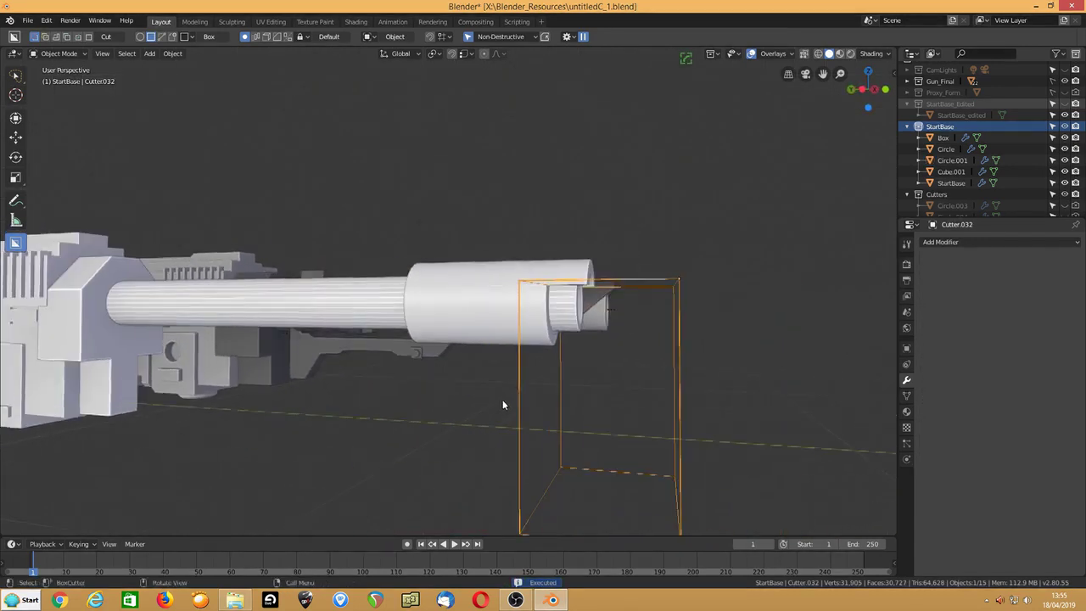
Step: Rotate the muzzle's box cutter about 45.9° in left view and move it about -0.0548 m in Y and -0.149 m in Z
key("ctrl+KP_3")
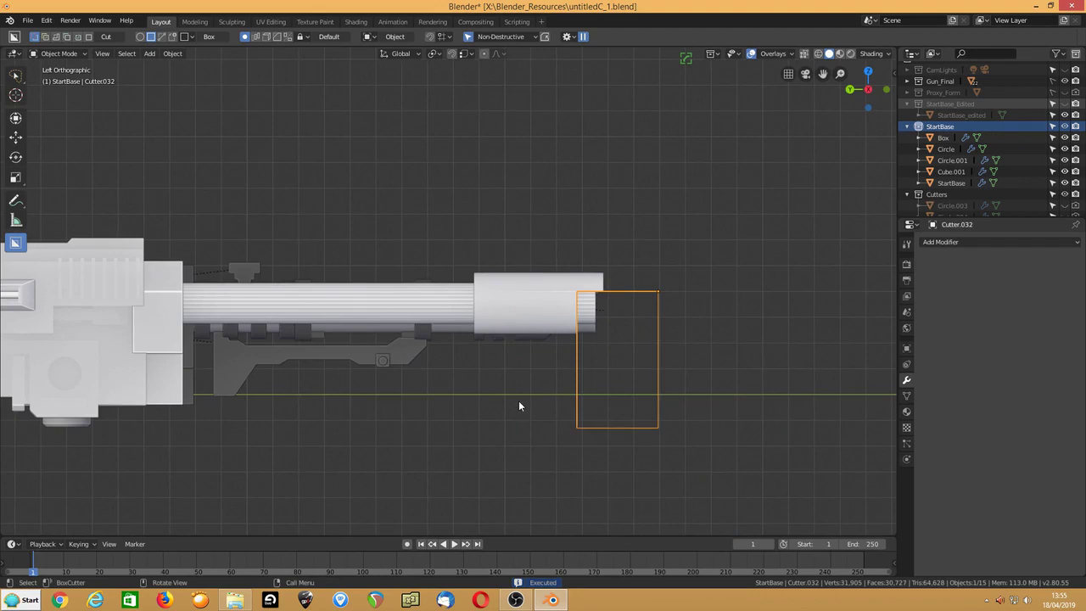
key("r")
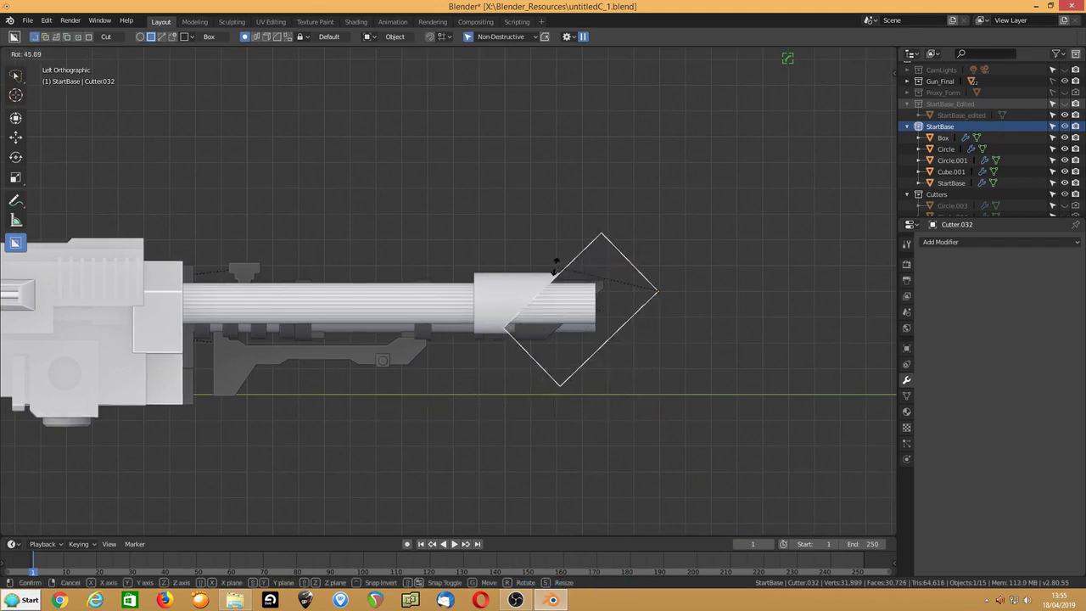
left_click(555, 270)
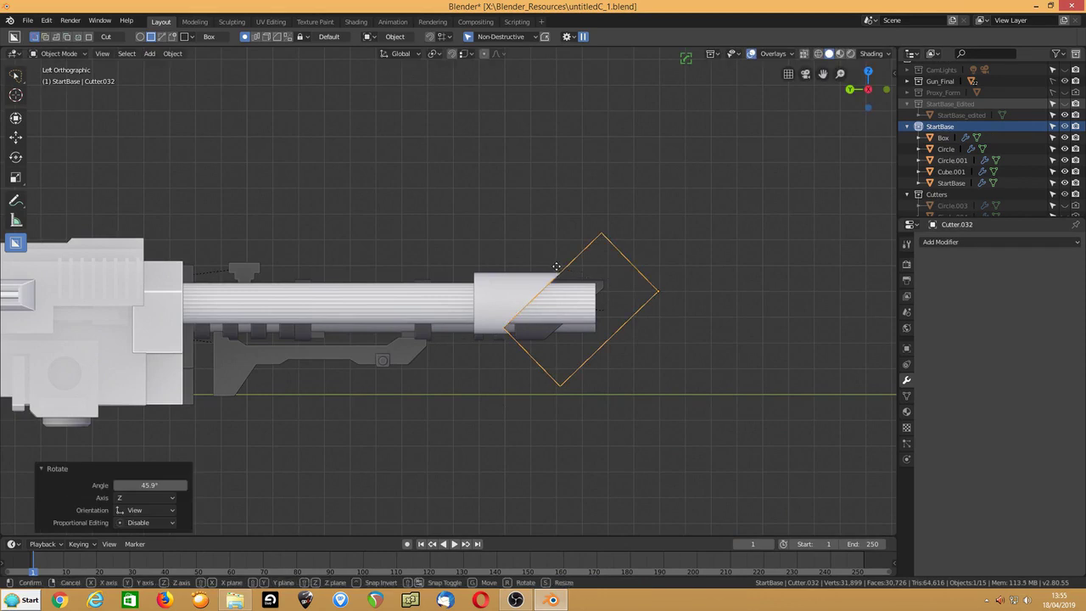
key("g")
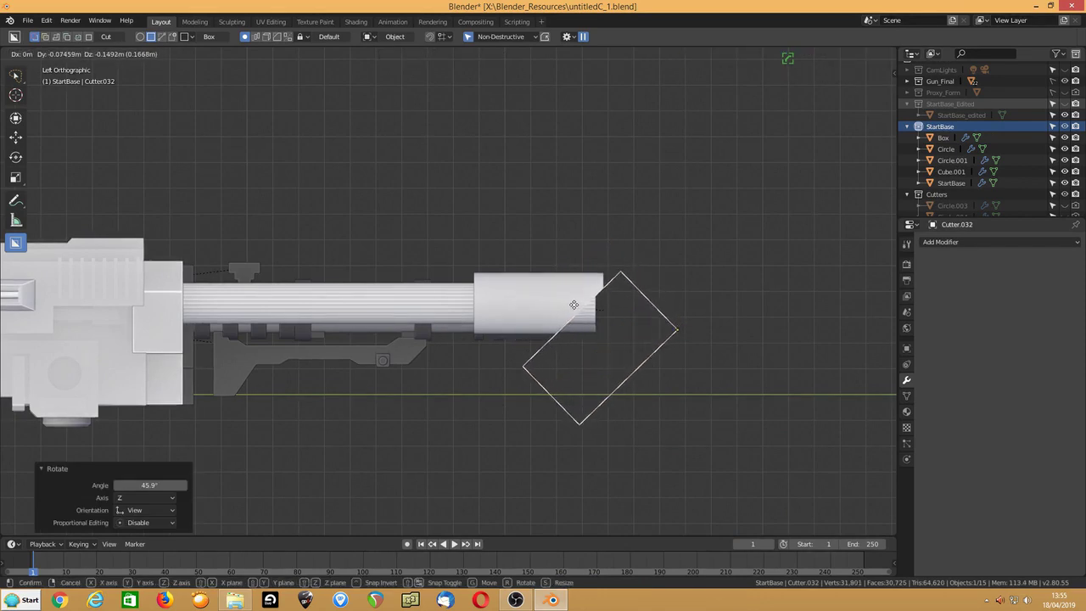
left_click(579, 304)
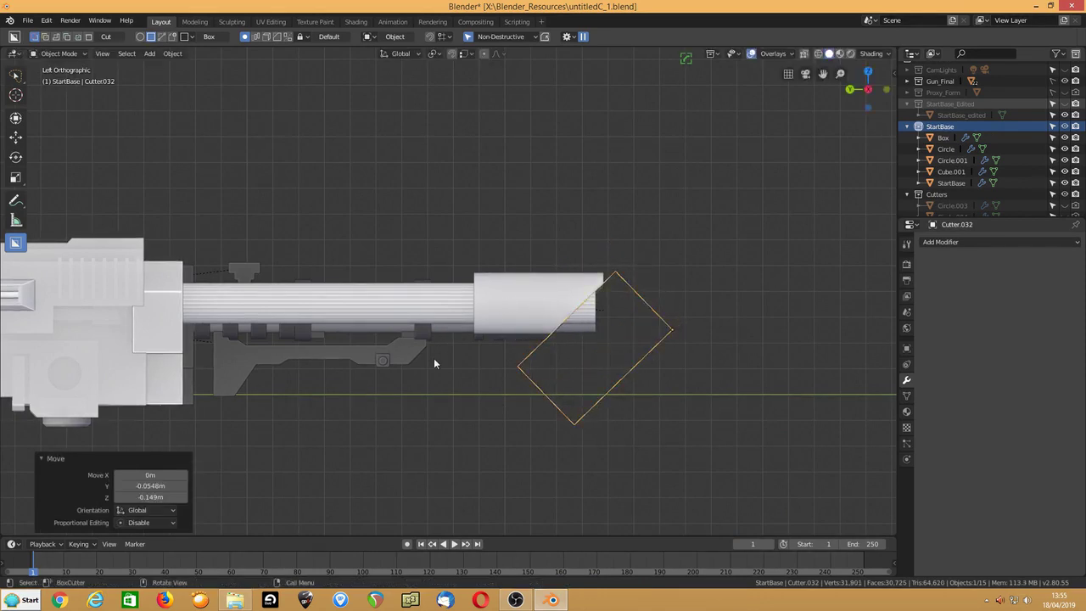
Step: Rotate the muzzle's slanted cutter another 4.73° and move it about -0.0274 m in Y and -0.00762 m in Z
key("r")
left_click(372, 381)
scroll(471, 370, "up", 2)
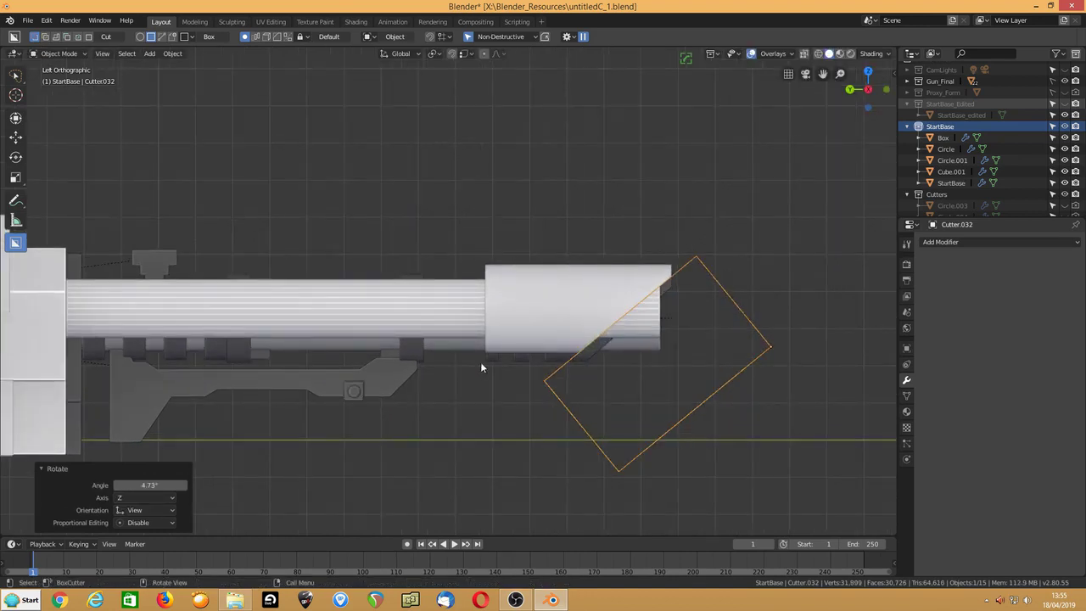
key("g")
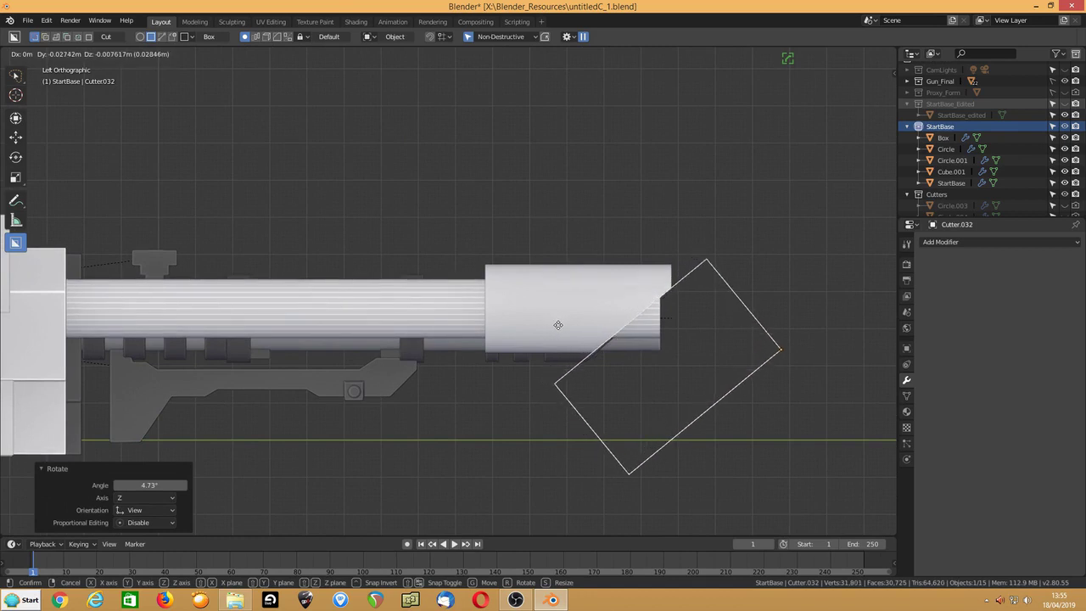
left_click(559, 325)
middle_click_drag(555, 330, 527, 299)
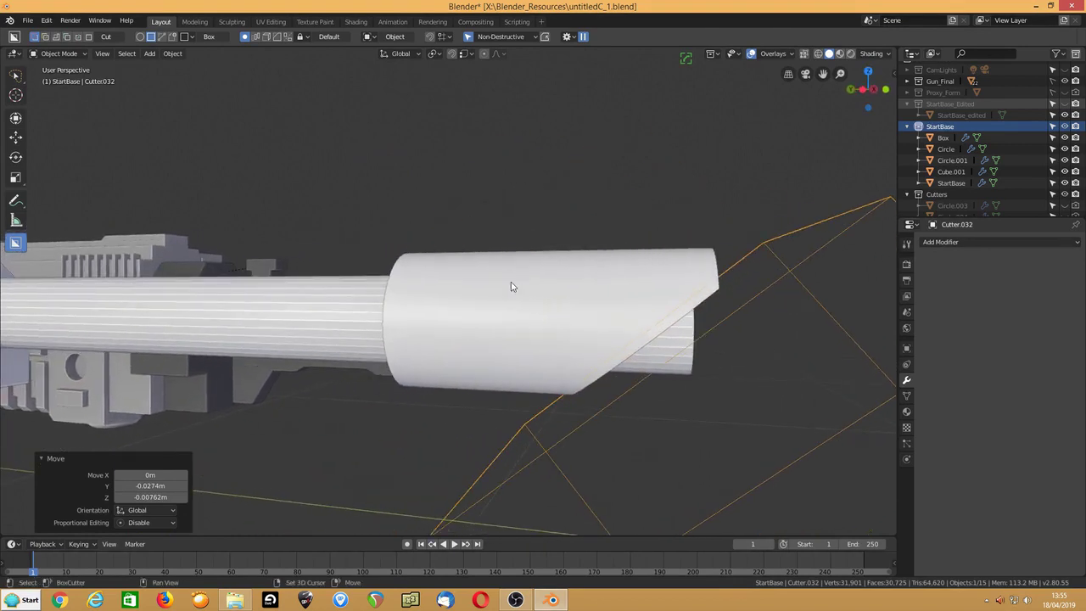
Step: Slide the muzzle cylinder together with its slanted cutter along Y, and hide the cutter
left_click(509, 280)
key("g")
key("y")
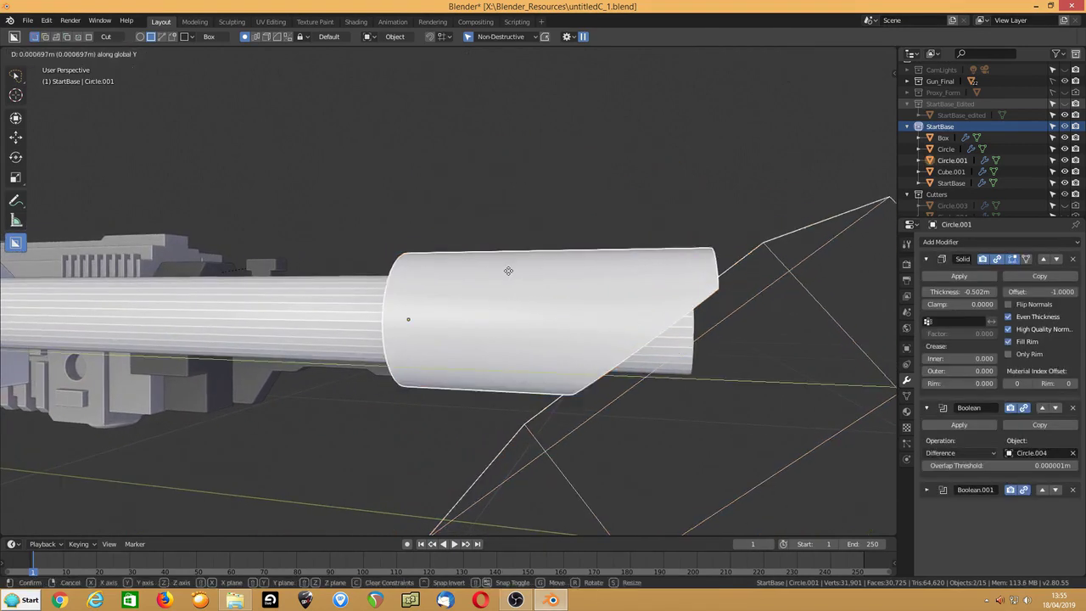
left_click(496, 271)
middle_click_drag(509, 308, 478, 368)
left_click(545, 426)
left_click(534, 429)
key("h")
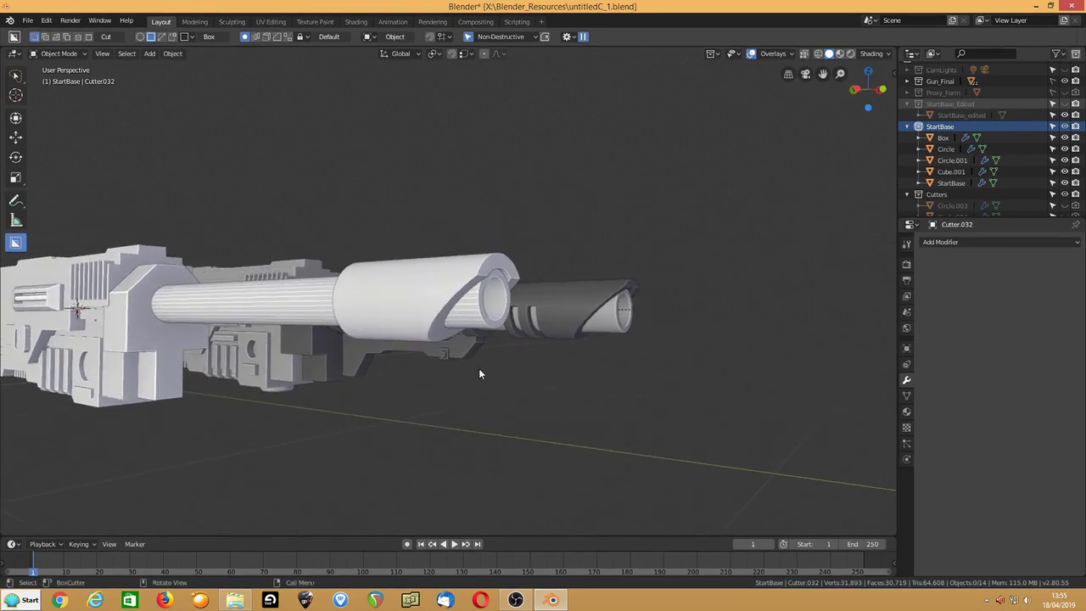
Step: Move the muzzle cylinder about -0.0243 m along Y, towards the front of the barrel
left_click(428, 307)
key("g")
key("y")
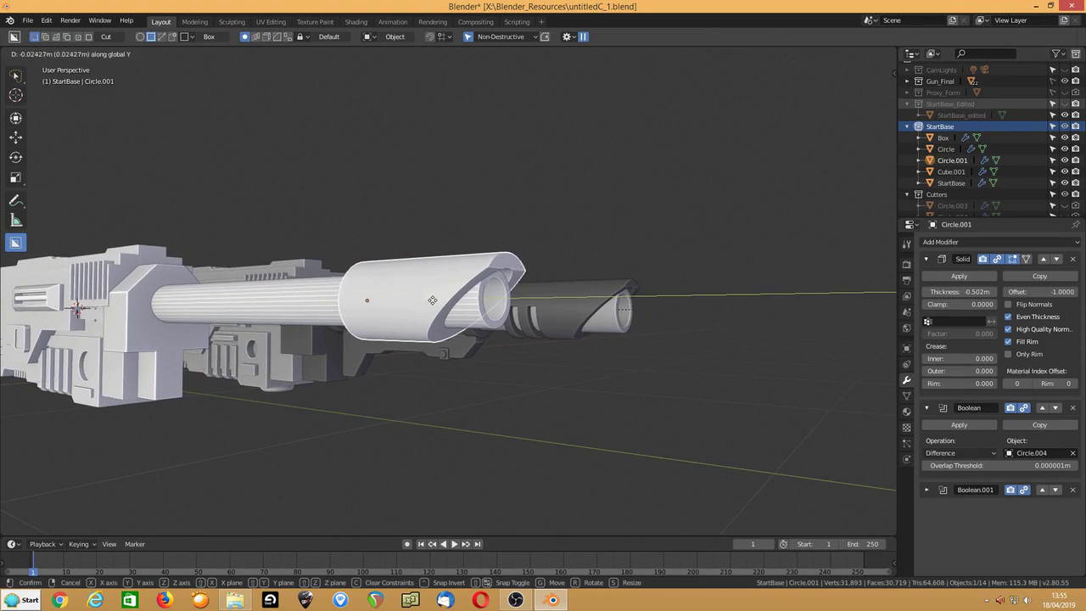
left_click(432, 300)
middle_click_drag(435, 302, 367, 313)
Step: Set the main barrel cylinder's Solidify thickness to -1.612 m
left_click(369, 314)
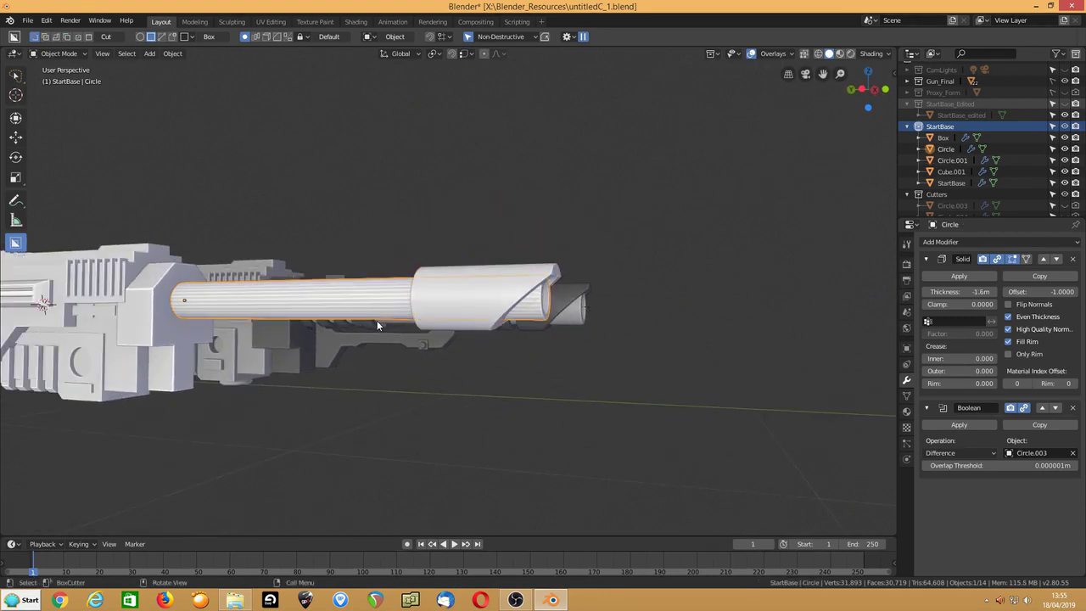
key("q")
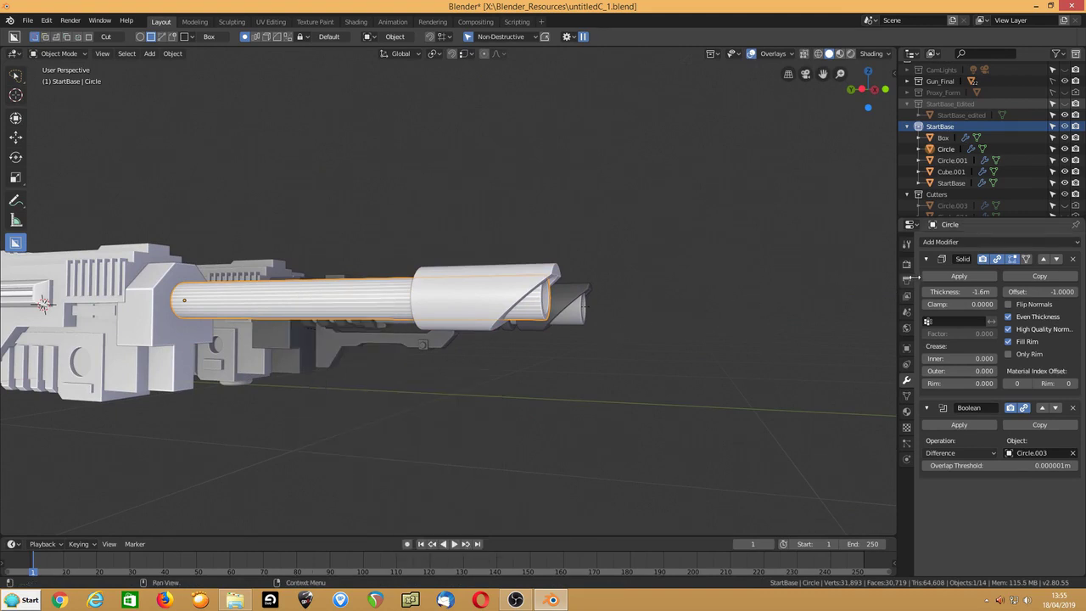
left_click_drag(957, 291, 959, 291)
middle_click_drag(648, 328, 671, 360)
Step: Draw a narrow upright BoxCutter slot across the lower rear of the muzzle in left view, extrude it through and lock the shape
left_click(507, 332)
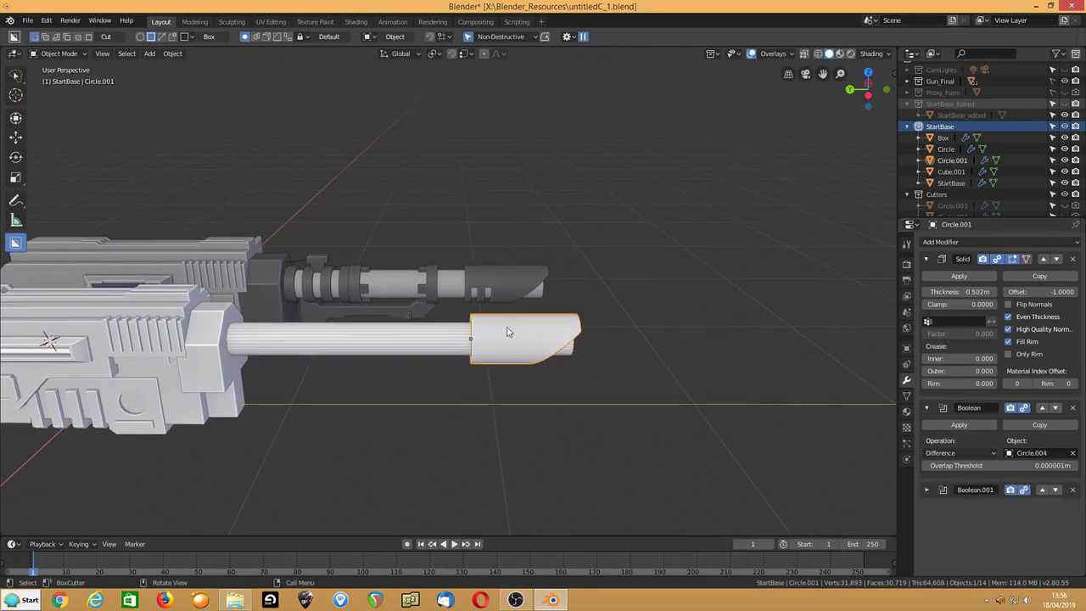
key("ctrl+KP_3")
scroll(507, 332, "up", 3)
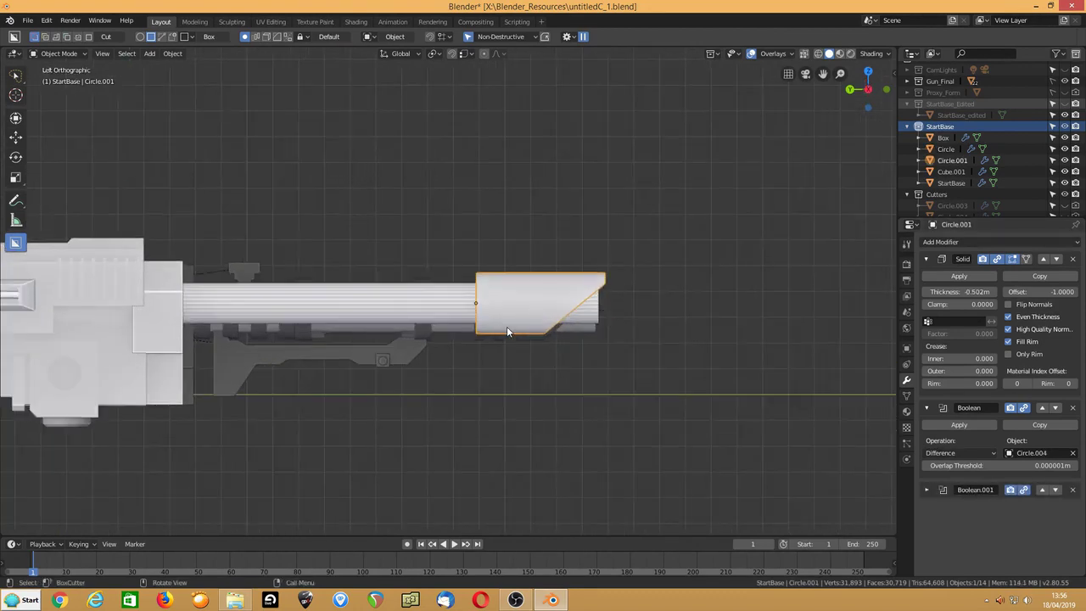
scroll(507, 332, "up", 1)
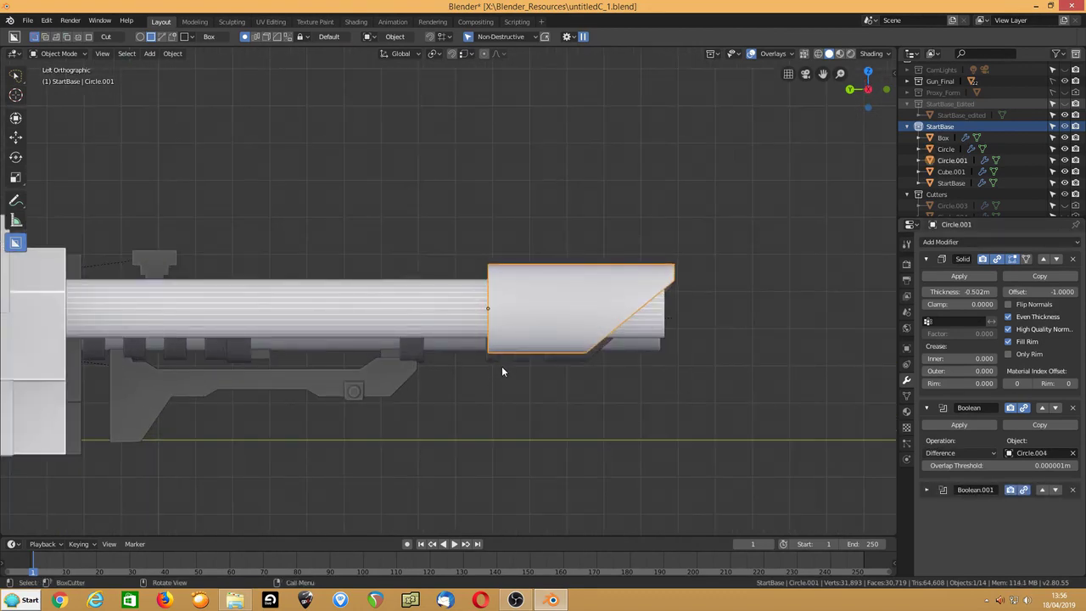
left_click_drag(497, 364, 521, 309)
middle_click_drag(526, 312, 458, 327)
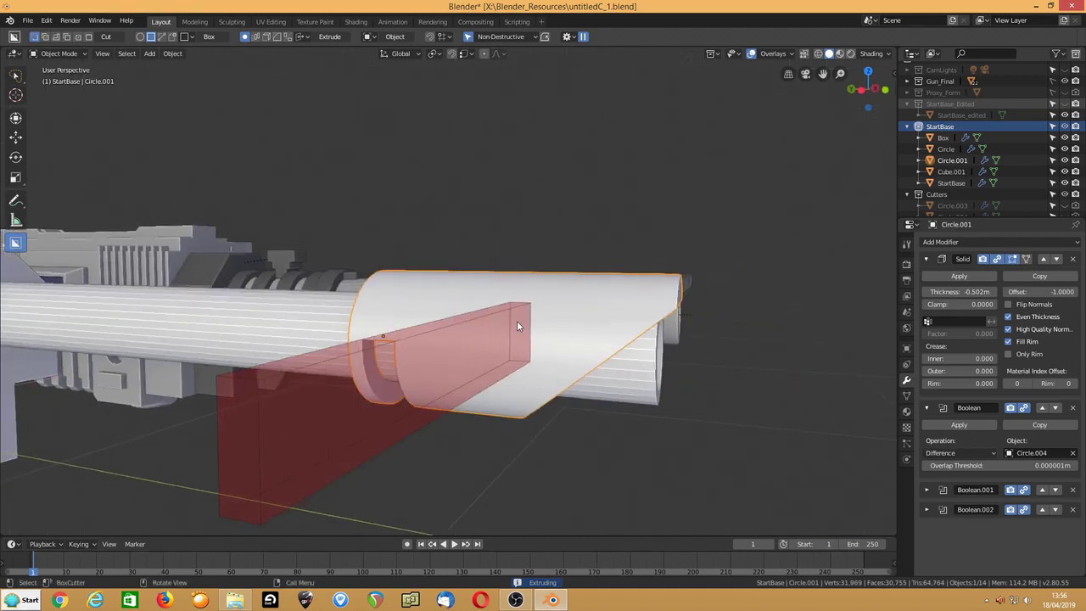
key("Tab")
Step: Array the locked slot cutter to two copies along the muzzle with a 0.025 m offset and apply the cut
key("ctrl+KP_3")
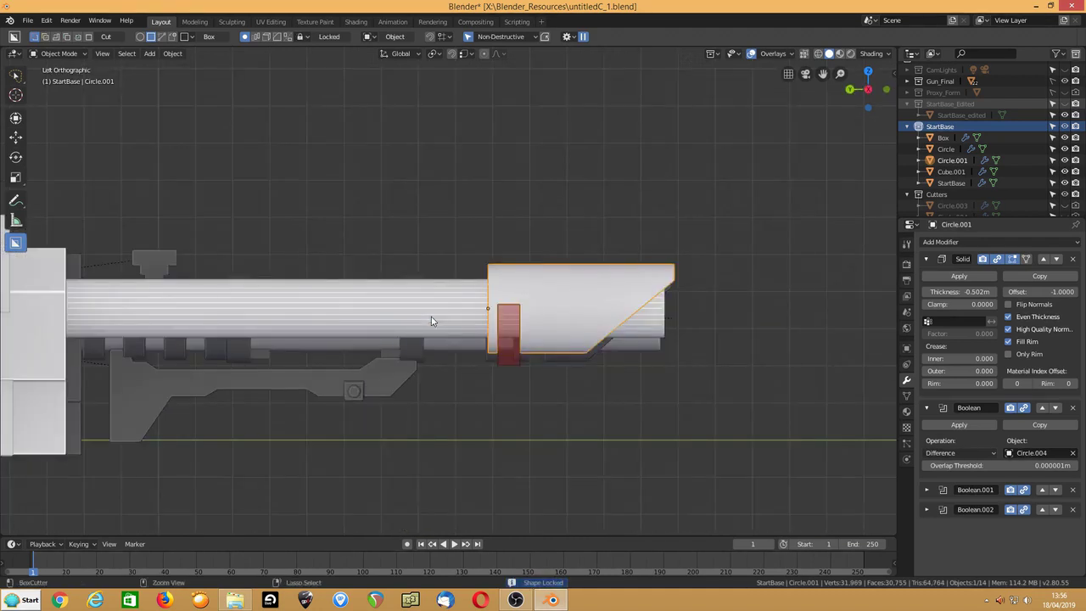
scroll(431, 320, "up", 2)
key("v")
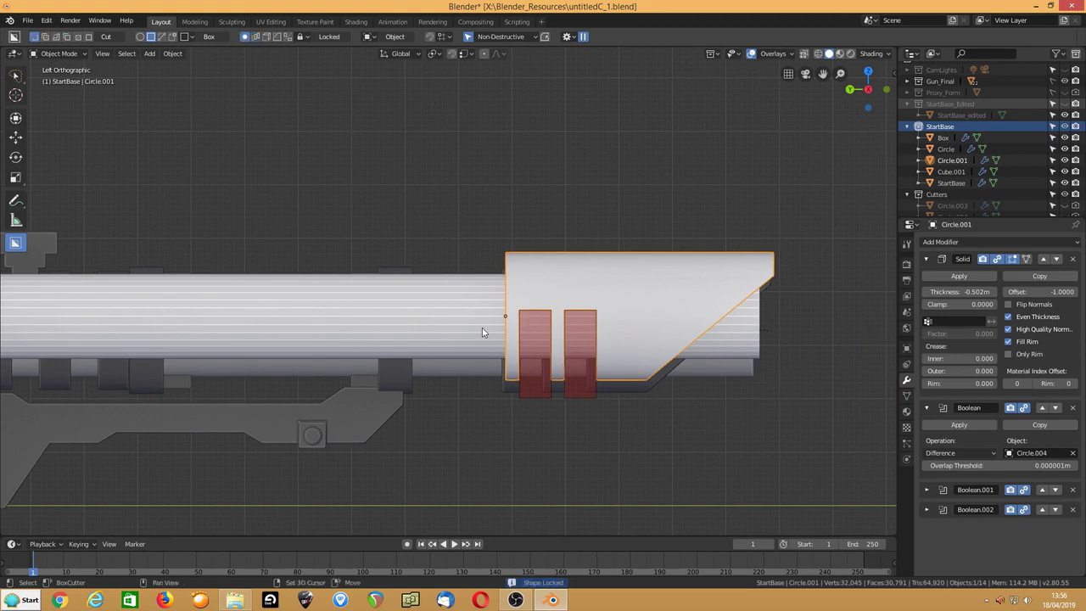
left_click(482, 328)
middle_click_drag(513, 381, 531, 366)
middle_click_drag(518, 366, 475, 360)
scroll(517, 366, "down", 3)
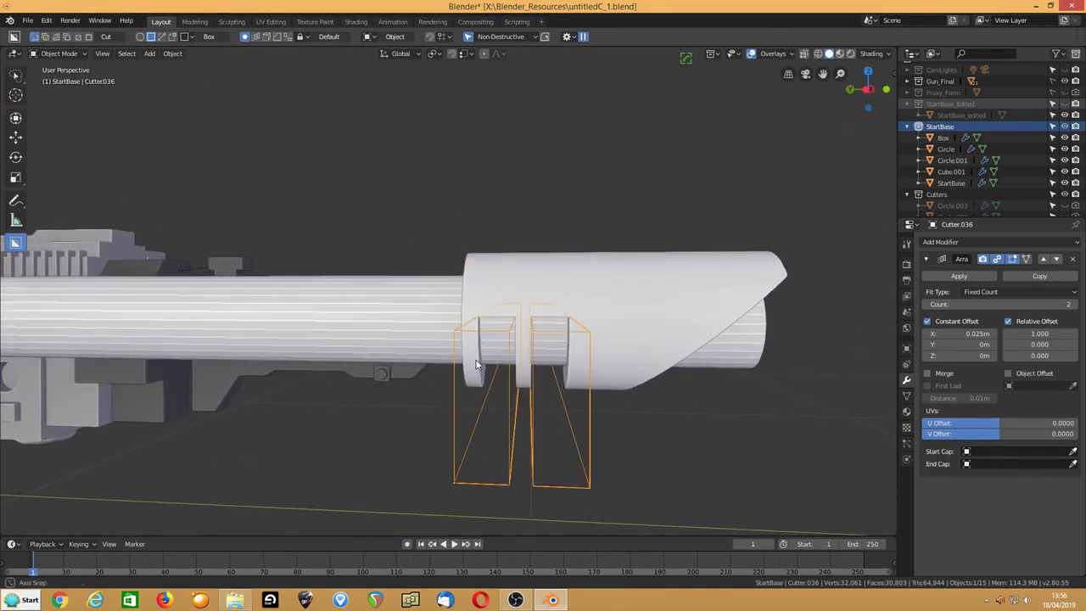
Step: Scale the two slot cutters to about 0.849 along Y to narrow the muzzle slots
key("s")
key("y")
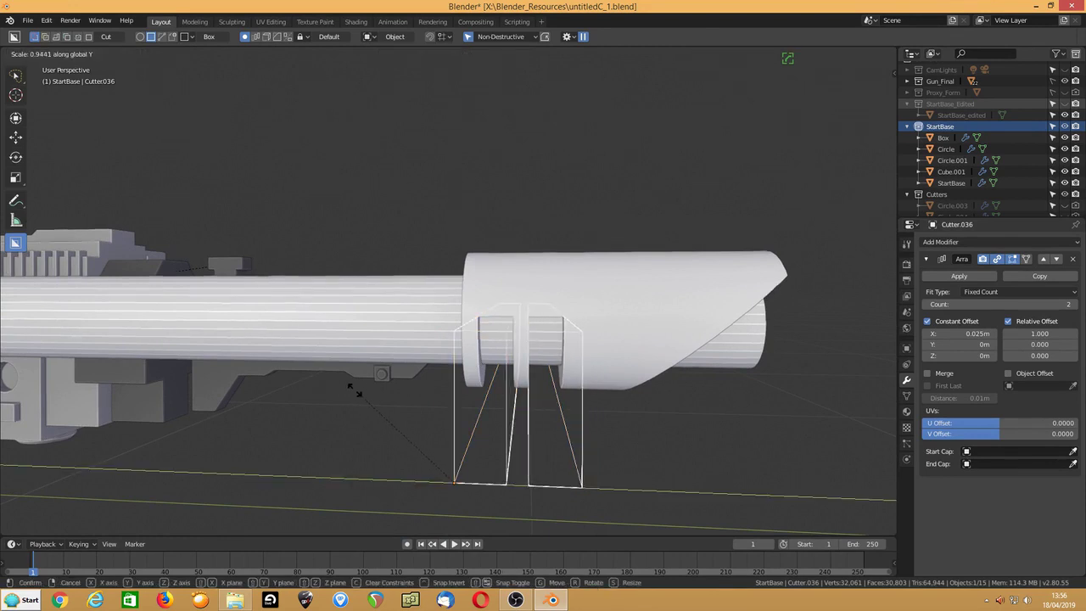
left_click(379, 387)
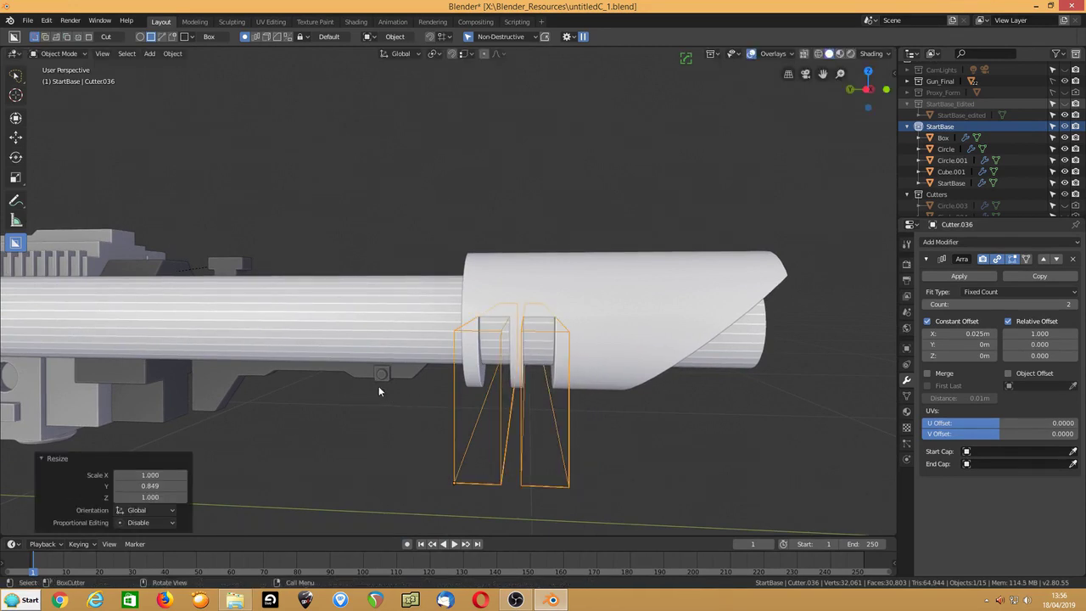
Step: Set the slot cutter array's relative X offset to 1.25 with Hard Ops Array, and hide the cutter
key("q")
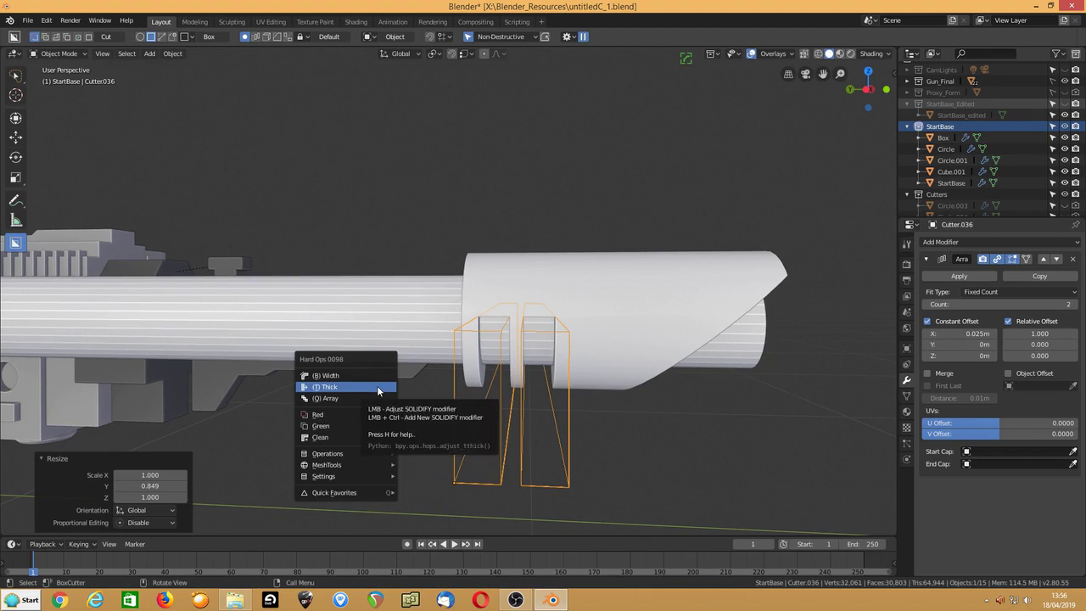
left_click(376, 392)
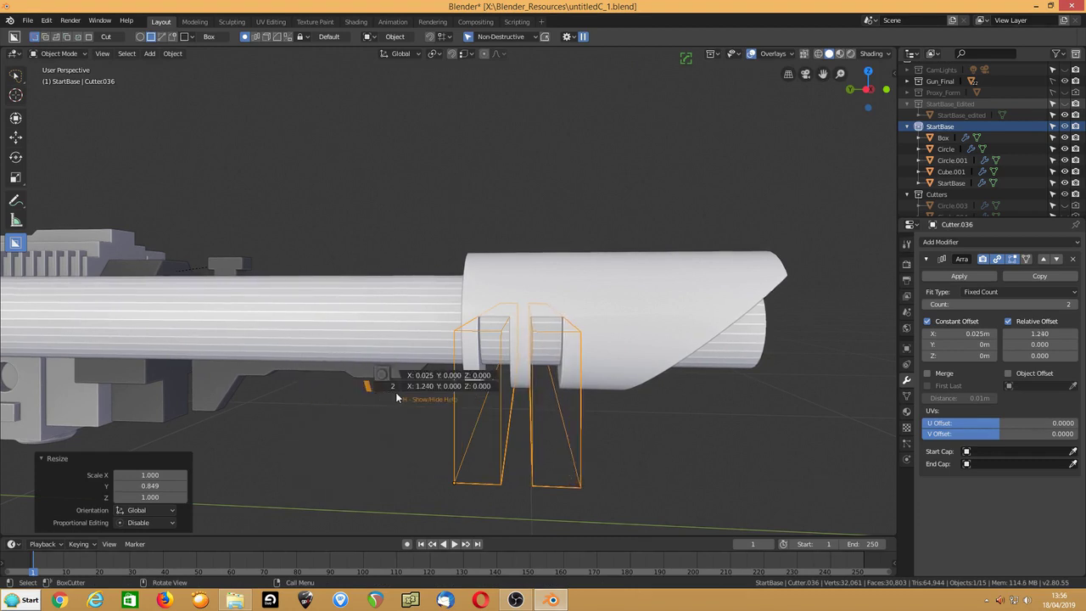
left_click(396, 392)
key("h")
mouse_move(428, 383)
middle_mouse_down()
mouse_move(431, 392)
mouse_move(447, 344)
mouse_move(444, 366)
mouse_move(467, 339)
mouse_move(453, 402)
mouse_move(440, 398)
middle_mouse_up()
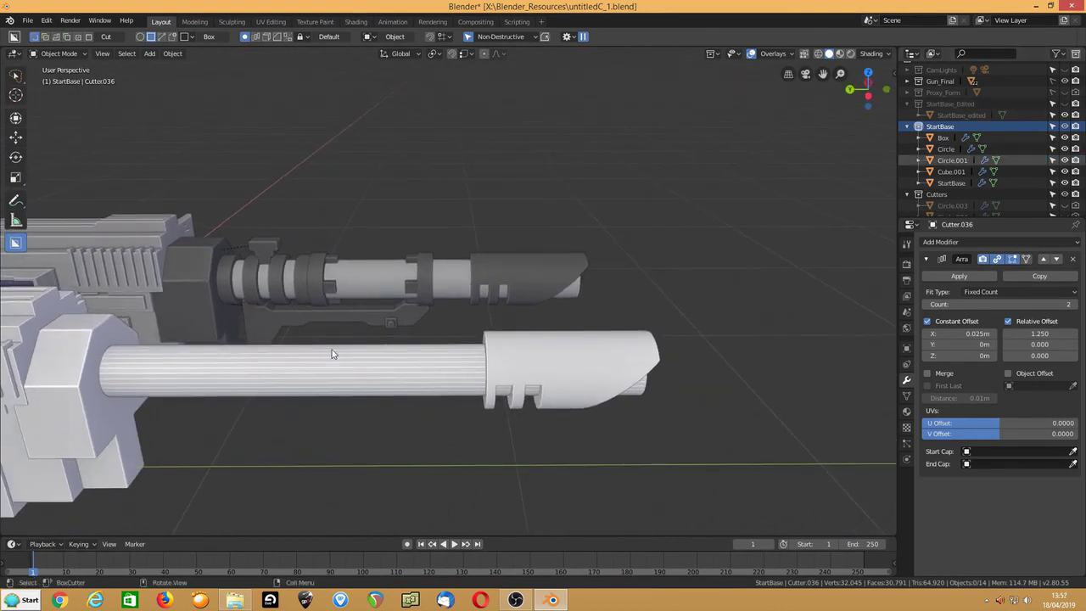
Step: Duplicate the barrel tube in place and remove the Boolean modifier from the copy
left_click(153, 383)
middle_click_drag(154, 383, 262, 369, "shift")
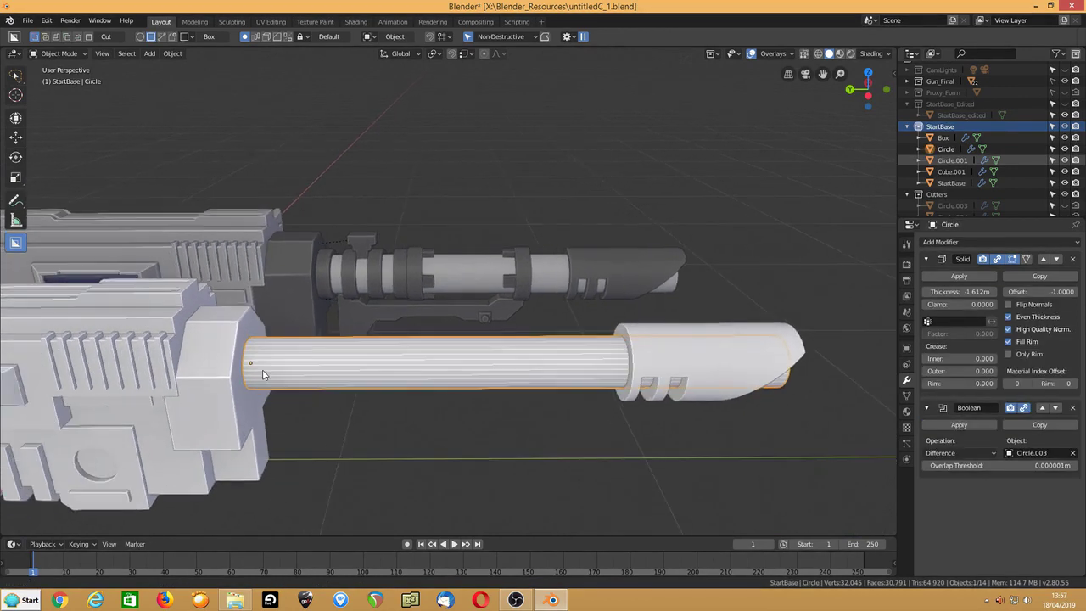
key("shift+d")
right_click(262, 374)
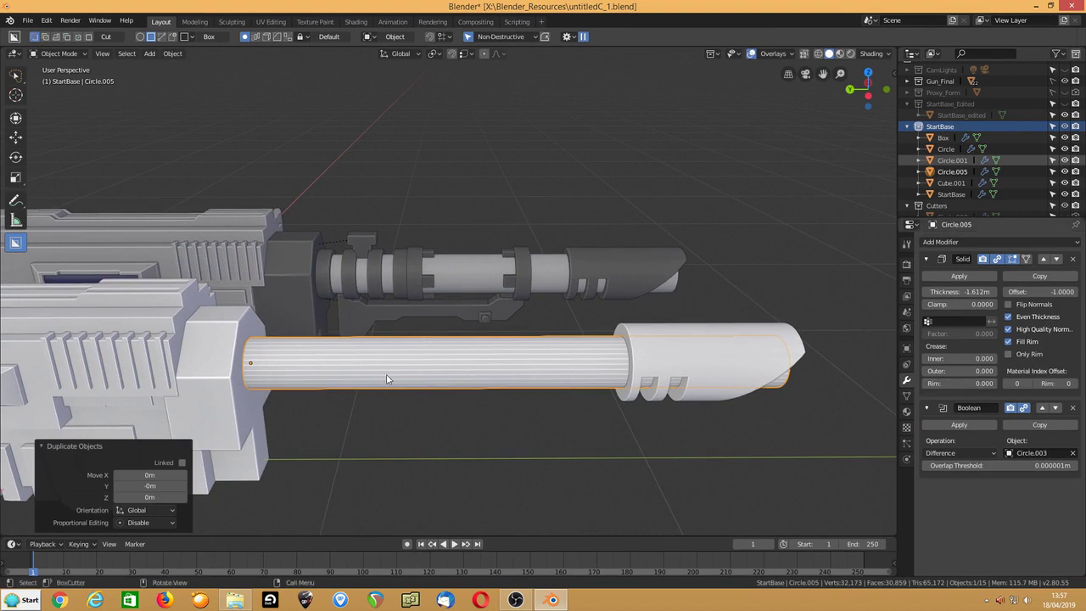
left_click(1073, 408)
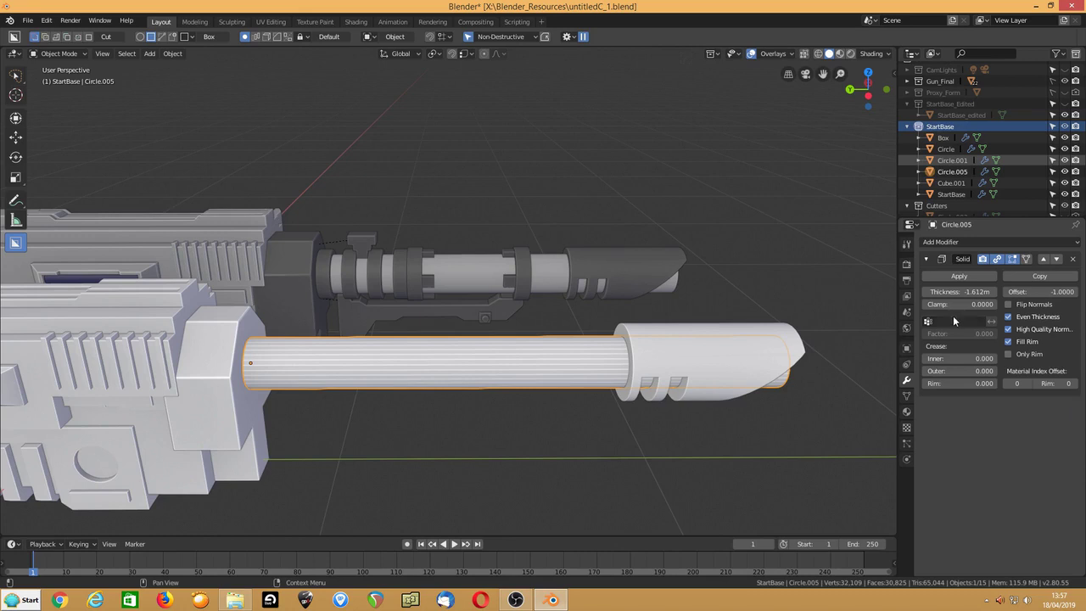
Step: Set the duplicate's Solidify thickness to -0.2 m and move it about -0.803 m along Y toward the muzzle
left_click(963, 292)
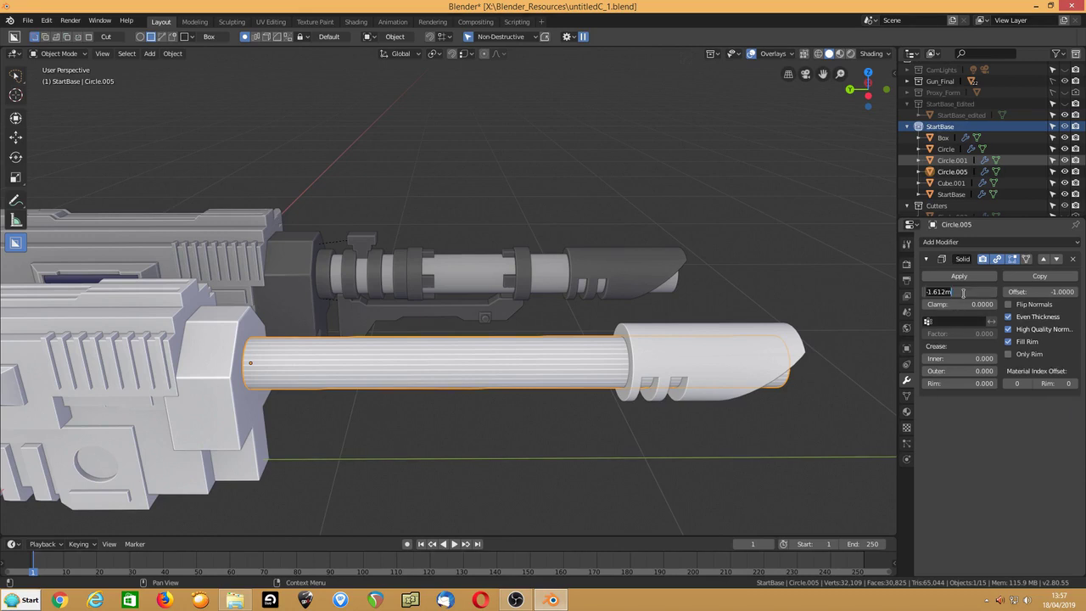
type("-0.2")
key("Return")
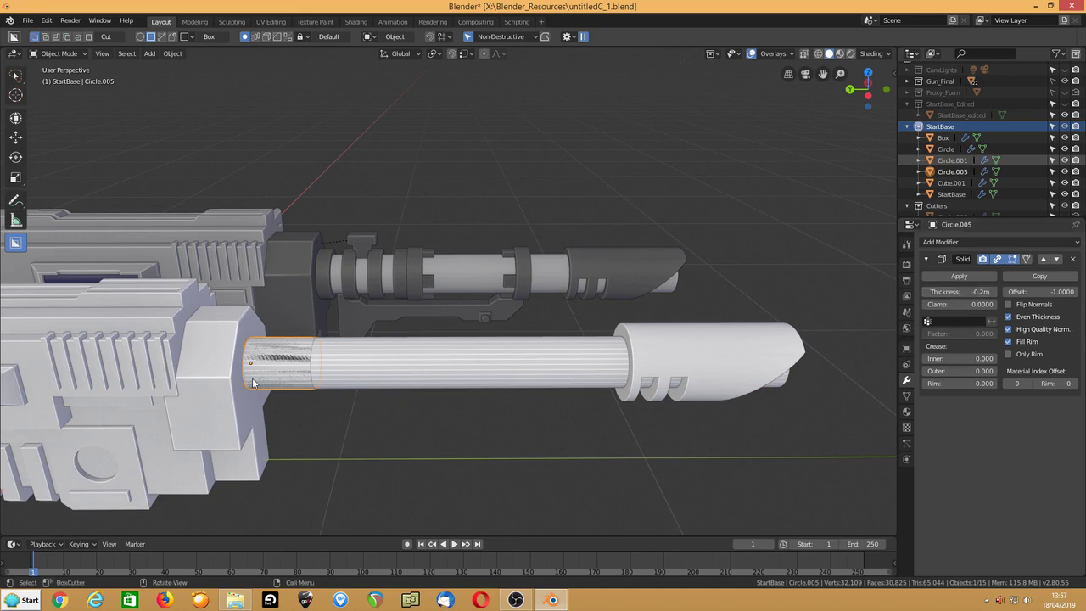
key("g")
key("y")
left_click(512, 399)
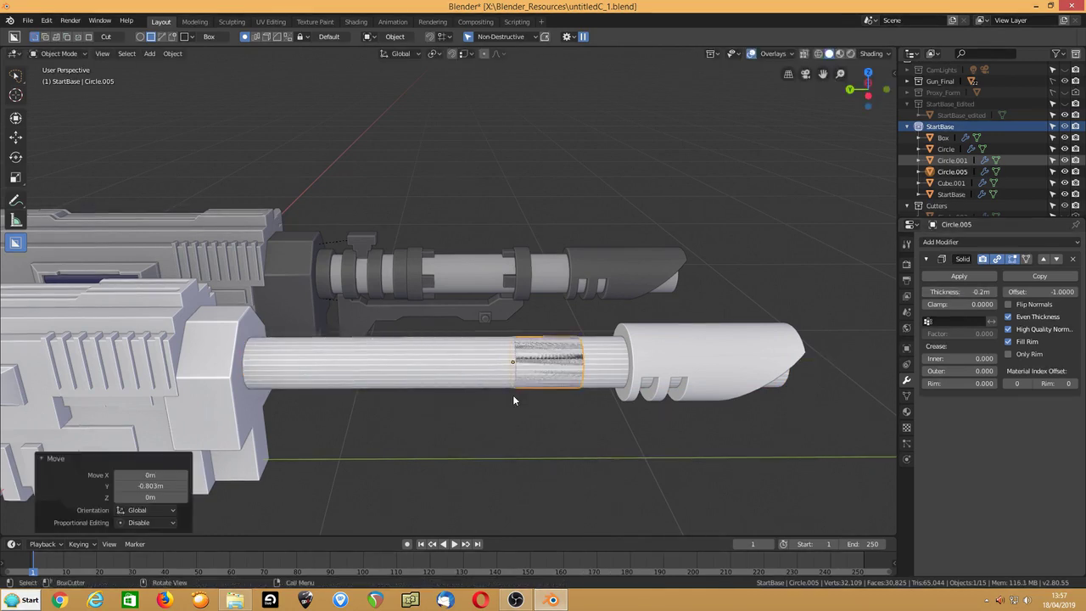
Step: Scale the duplicate's circle mesh up to about 1.34 in Edit Mode to form a ring around the barrel
key("Tab")
key("s")
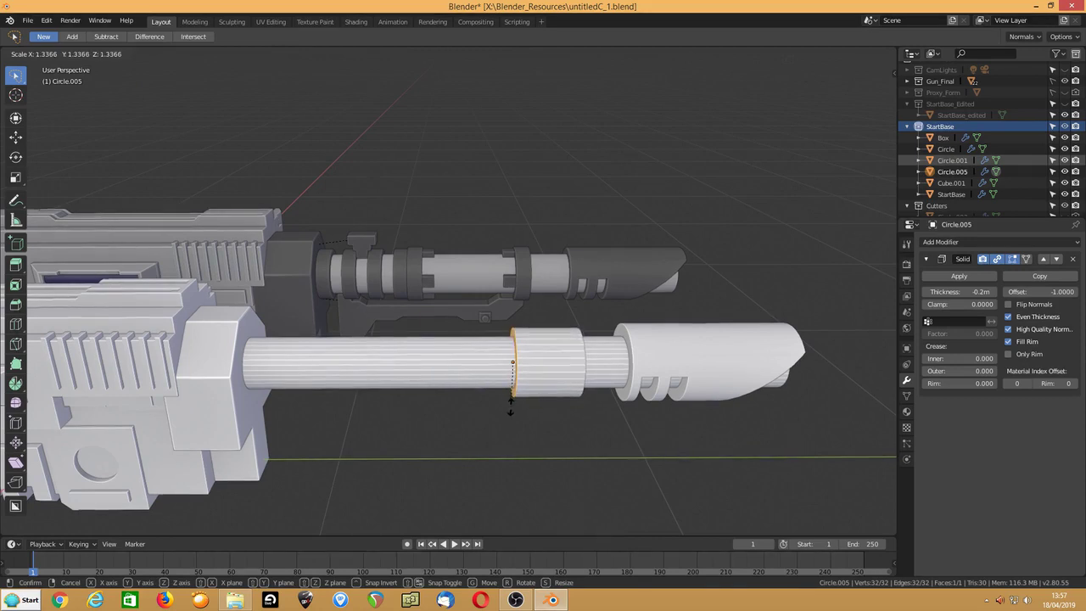
left_click(510, 407)
middle_click_drag(480, 407, 552, 402)
scroll(552, 402, "up", 2)
key("Tab")
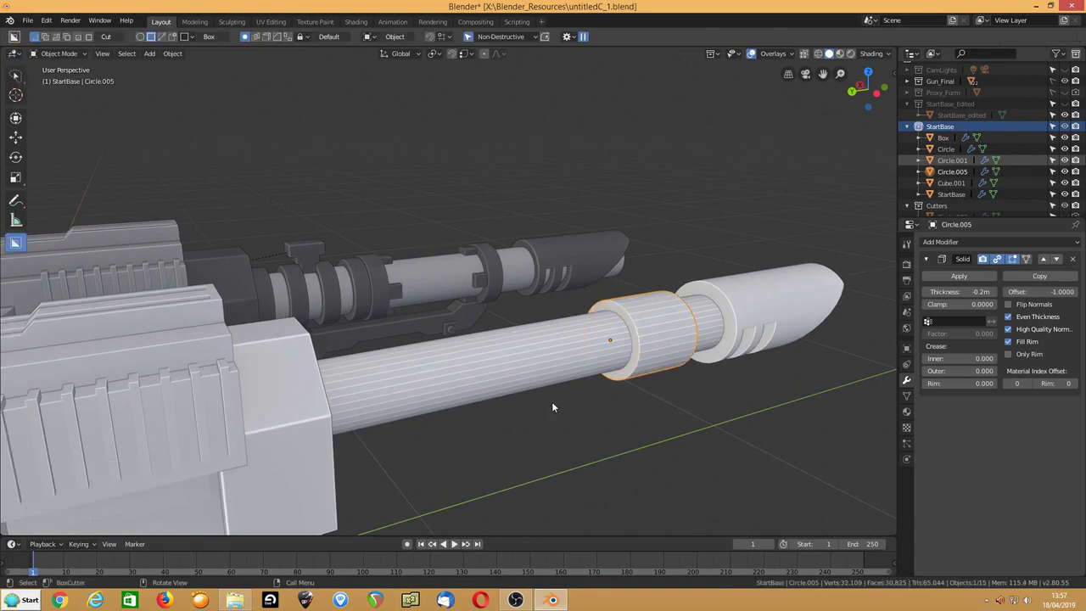
Step: Narrow the front ring to a Solidify thickness of about -0.062 m with Hard Ops Thick
key("q")
left_click(532, 426)
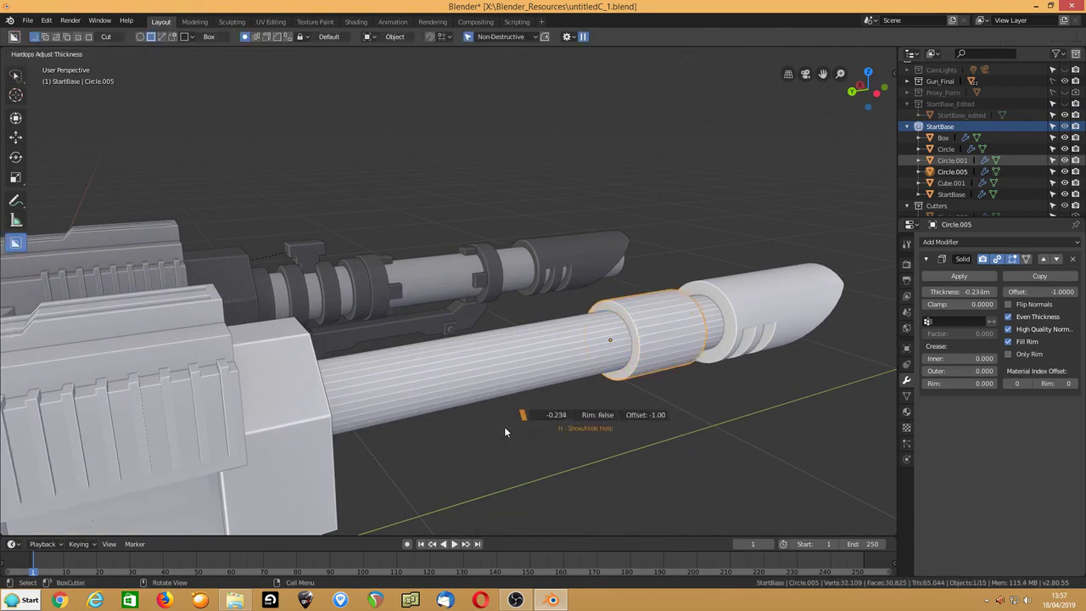
left_click(609, 401)
middle_click_drag(609, 401, 568, 420)
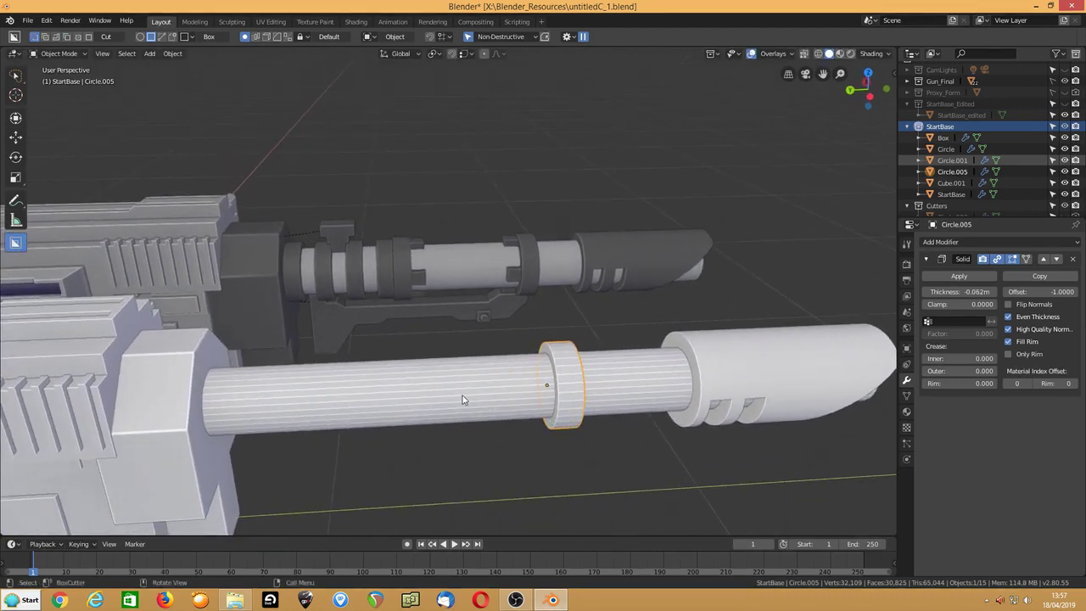
Step: Duplicate the ring about 0.539 m along Y toward the gun body and thin the copy to about -0.045 m
key("shift+d")
key("y")
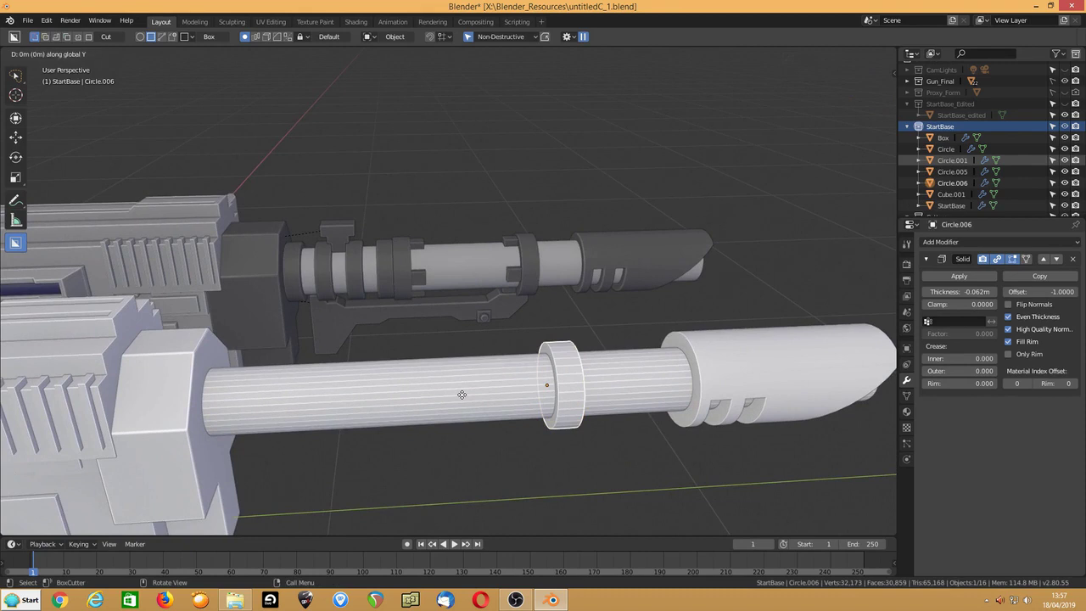
left_click(247, 388)
middle_click_drag(247, 388, 286, 331)
key("q")
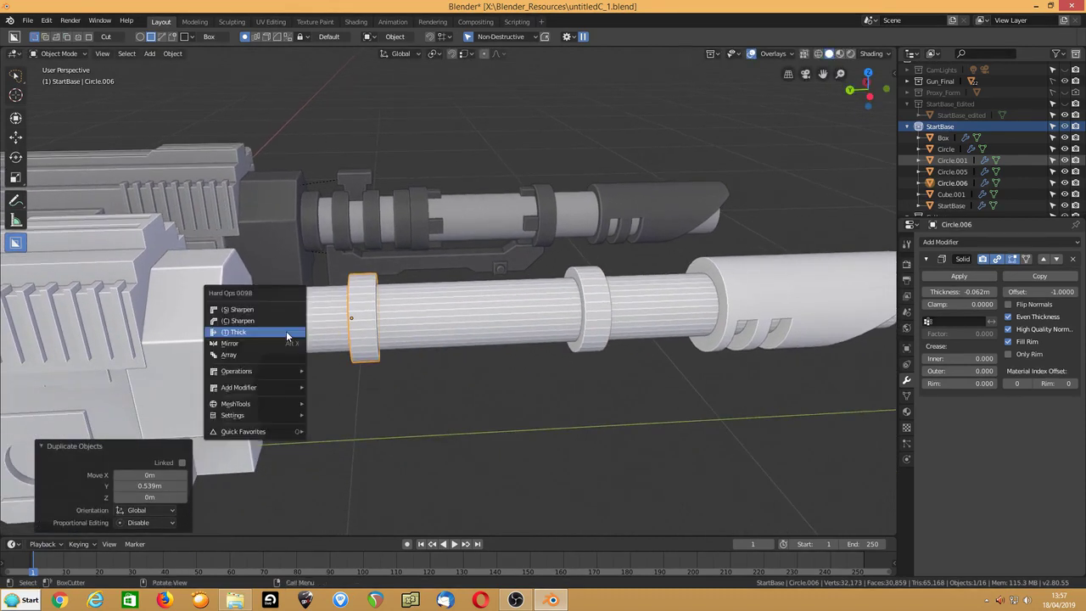
left_click(287, 334)
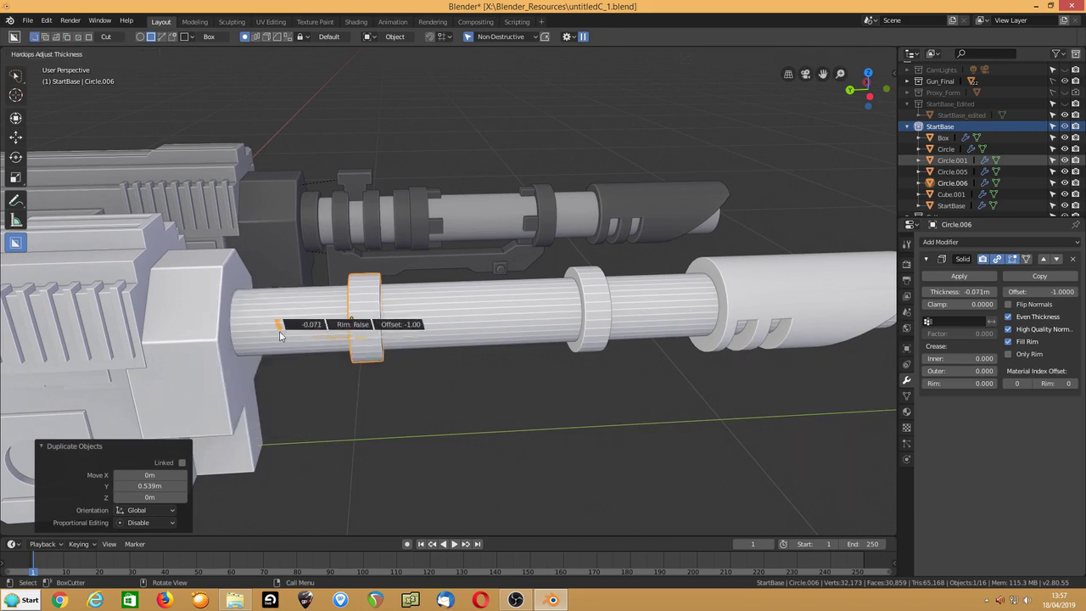
left_click(297, 332)
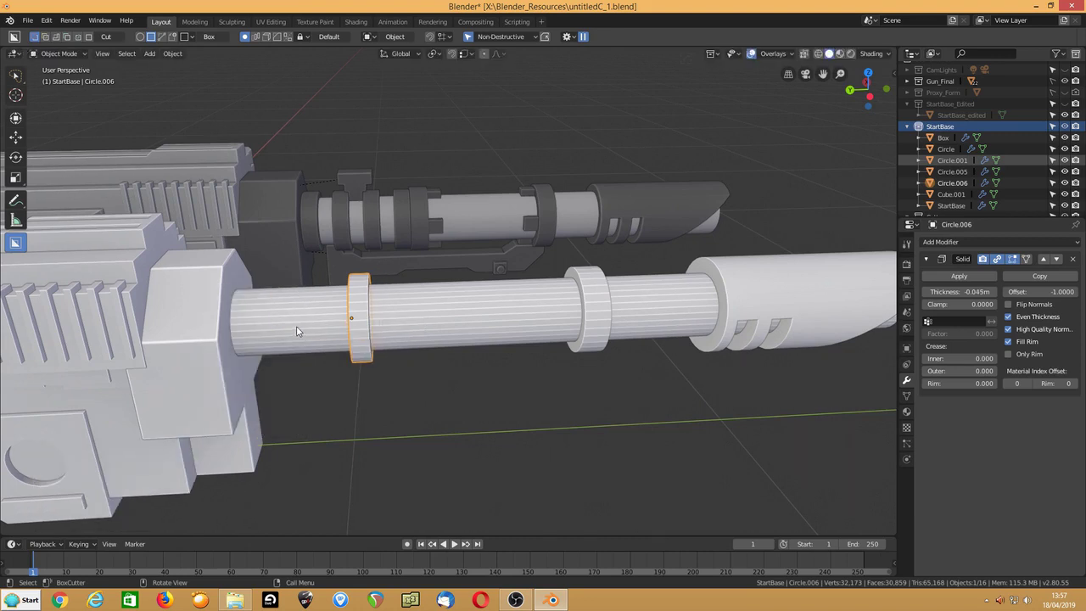
Step: Array the rear ring with Hard Ops to four copies toward the gun body, using a relative Z offset of about -1.992
key("q")
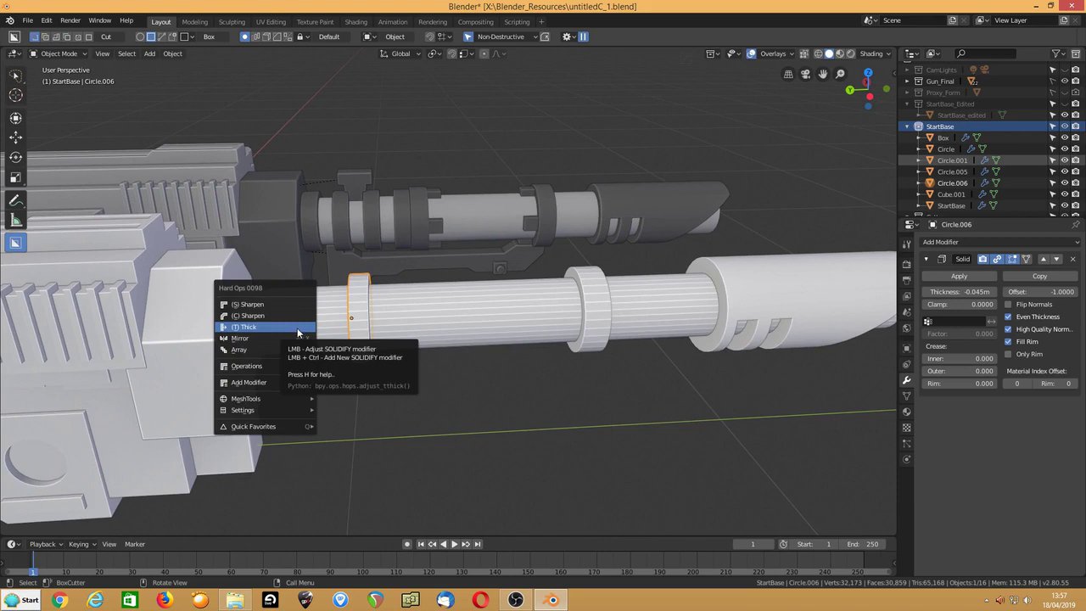
left_click(272, 355)
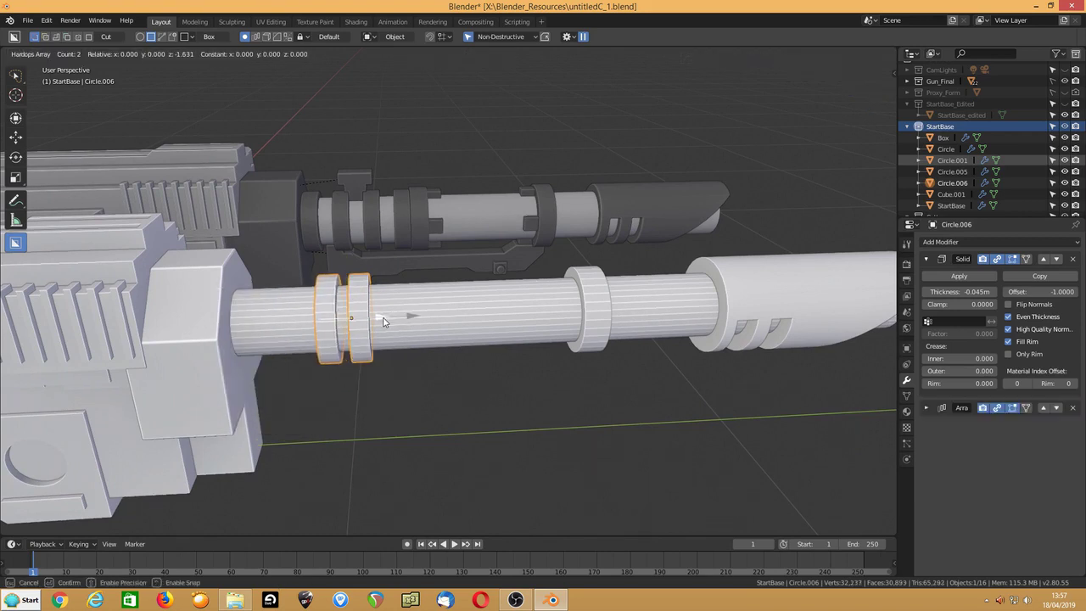
left_click(373, 326)
left_click(243, 399)
left_click(243, 398)
left_click_drag(373, 319, 368, 315)
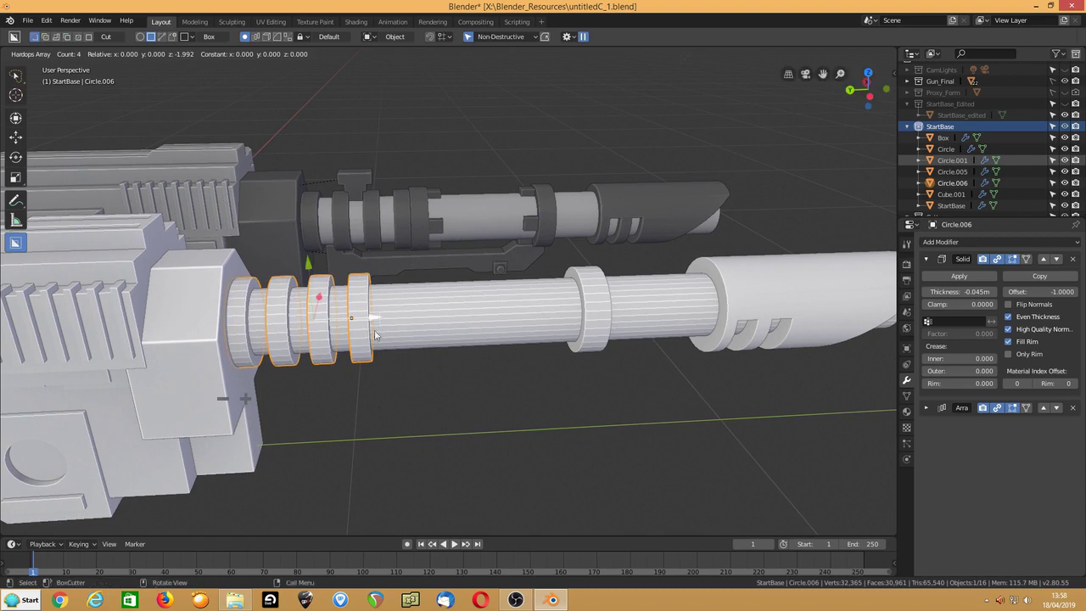
Step: Set the Screencast Keys font size to 20
middle_click_drag(355, 408, 378, 412)
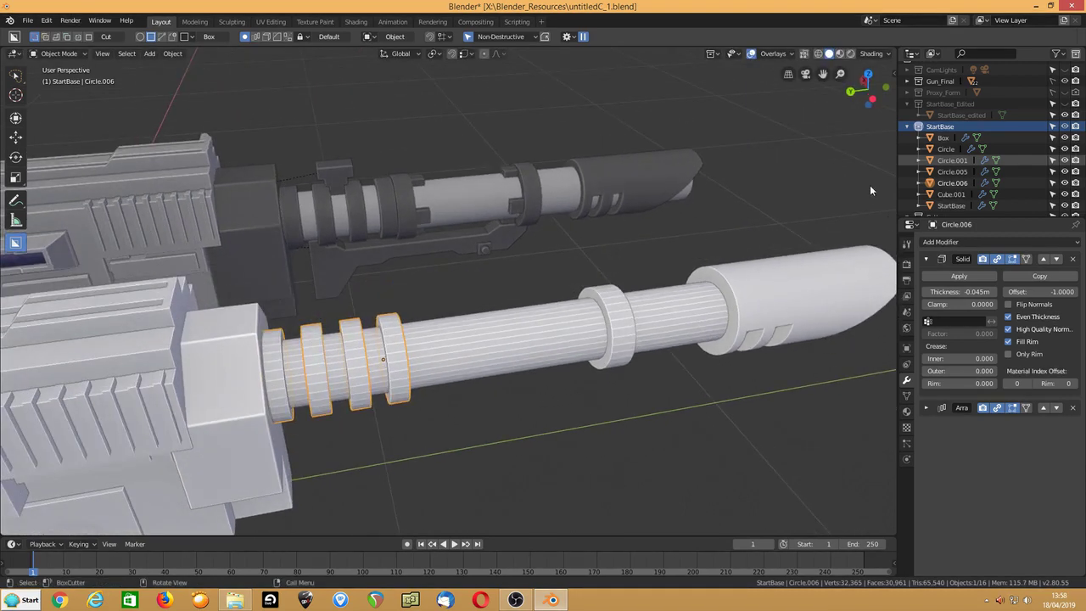
key("n")
left_click(890, 259)
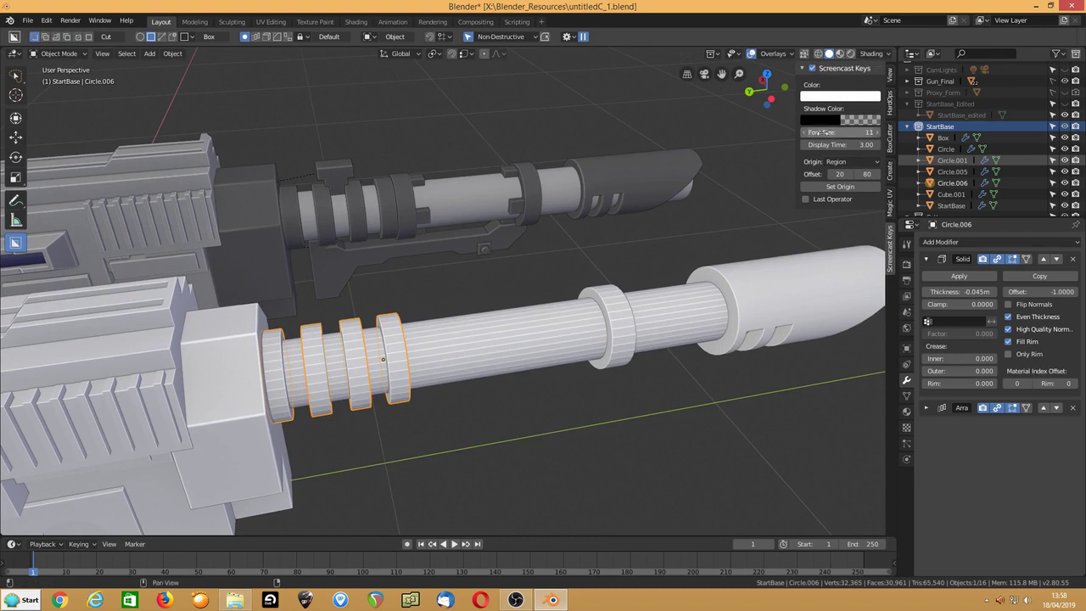
left_click_drag(827, 133, 865, 132)
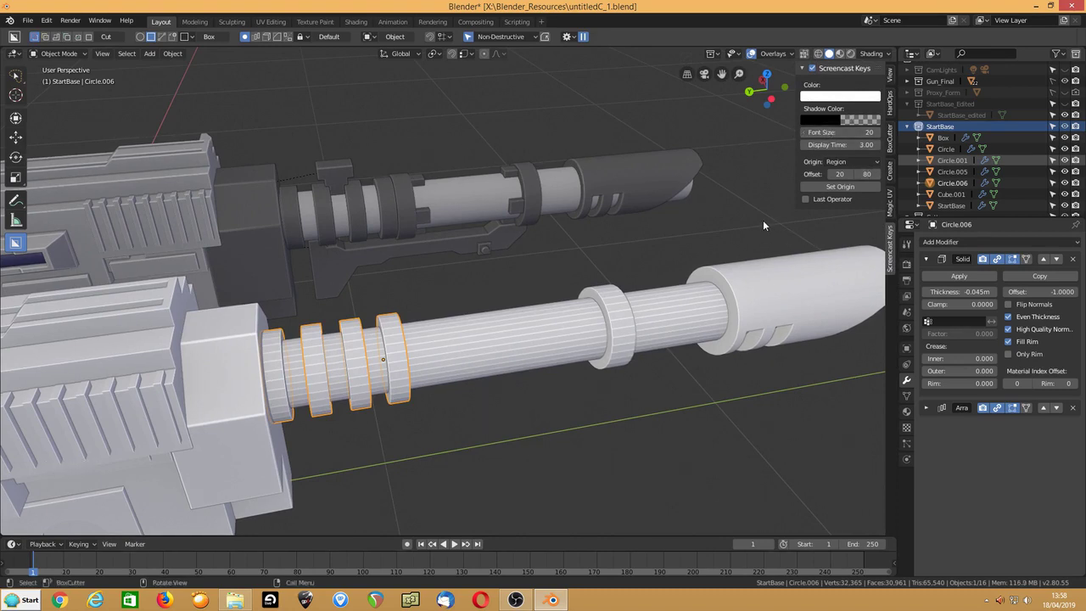
key("n")
Step: Apply Hard Ops (S) Sharpen to the front ring, the rear ring array and the barrel tube
middle_click_drag(570, 323, 489, 322)
scroll(488, 322, "down", 1)
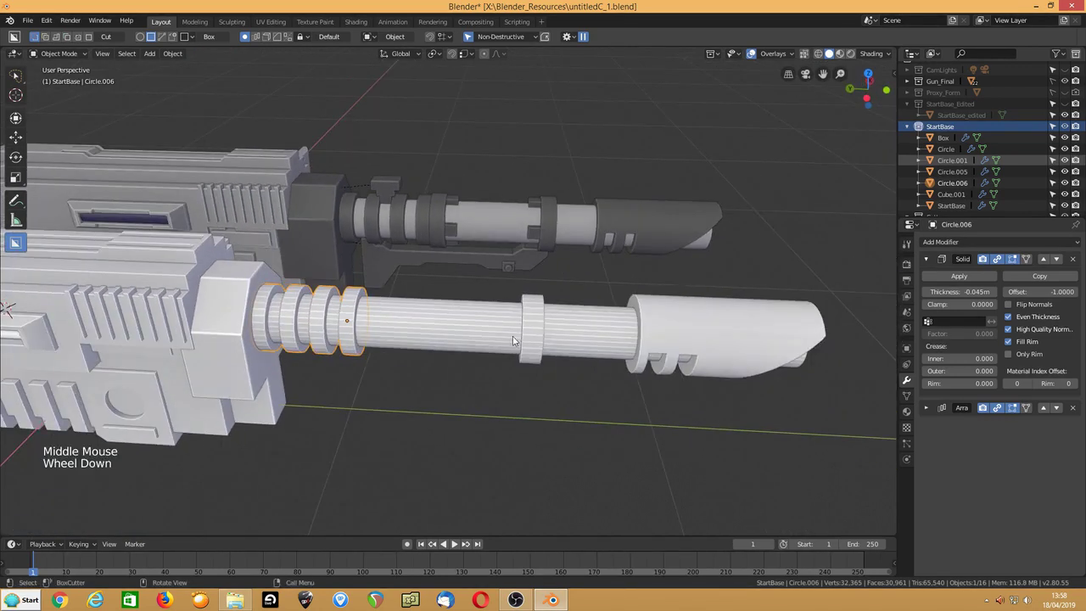
left_click(533, 342)
key("q")
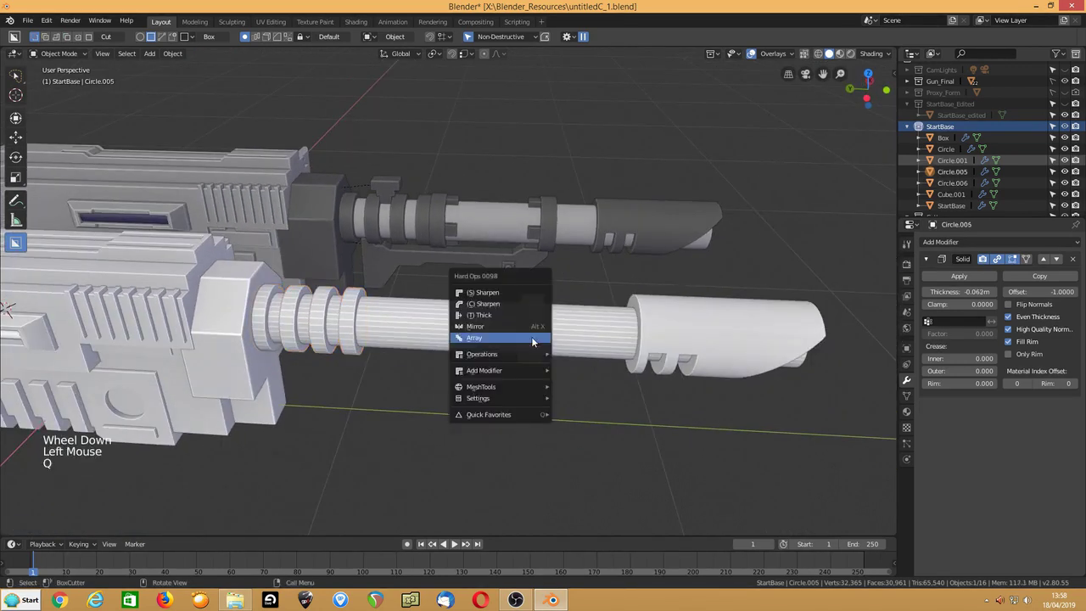
left_click(503, 292)
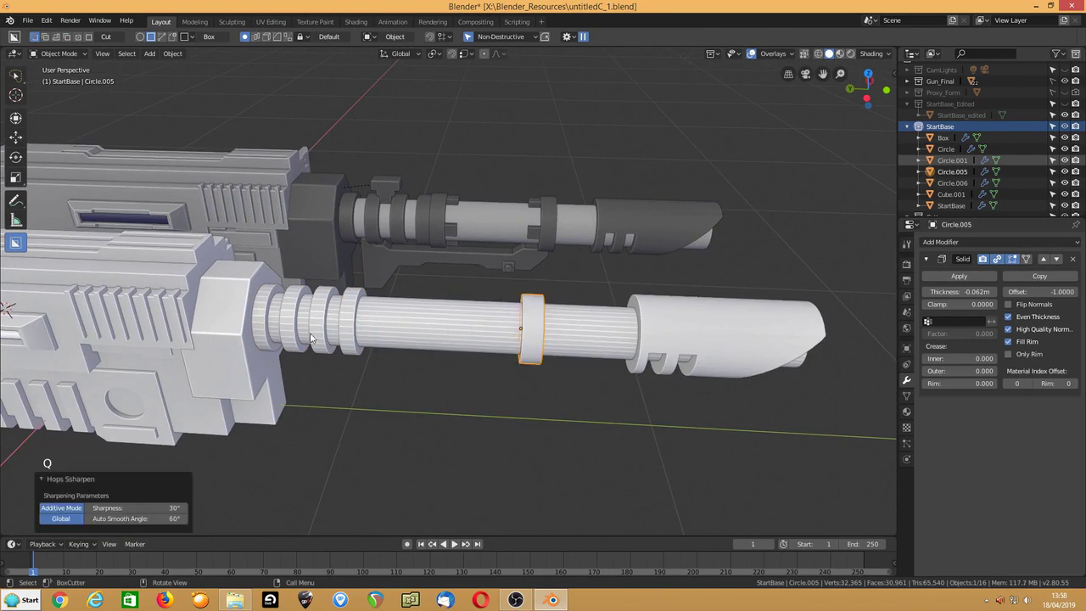
left_click(345, 335)
key("q")
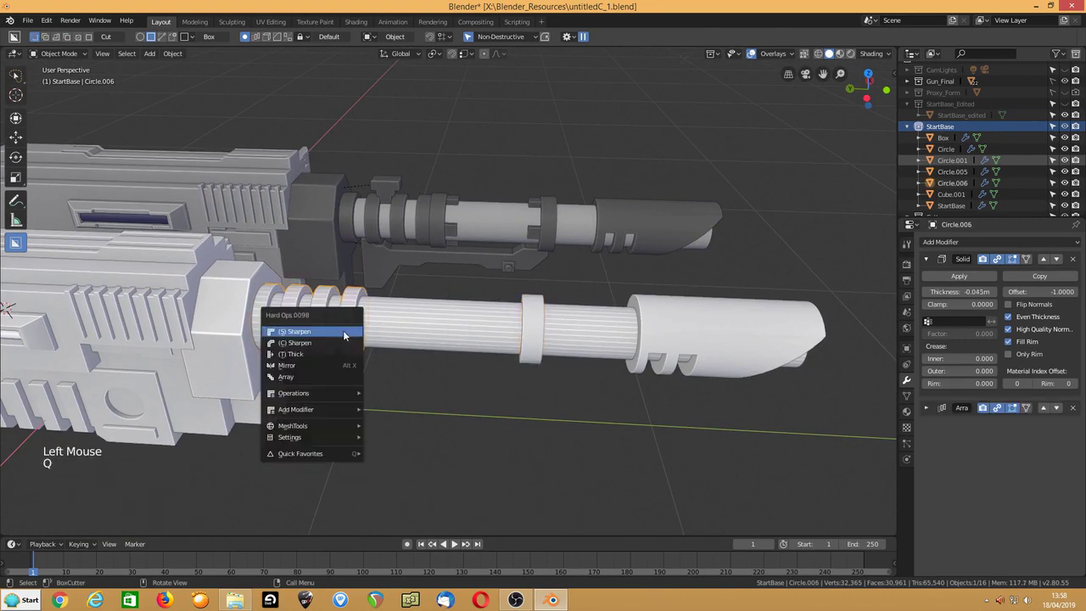
left_click(329, 336)
left_click(549, 338)
key("q")
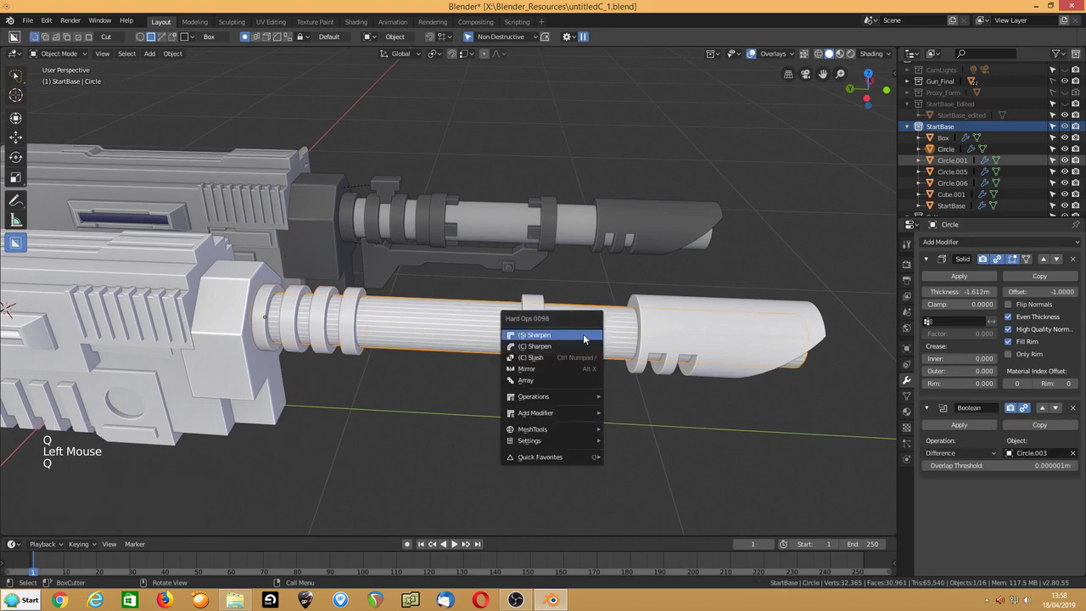
left_click(583, 334)
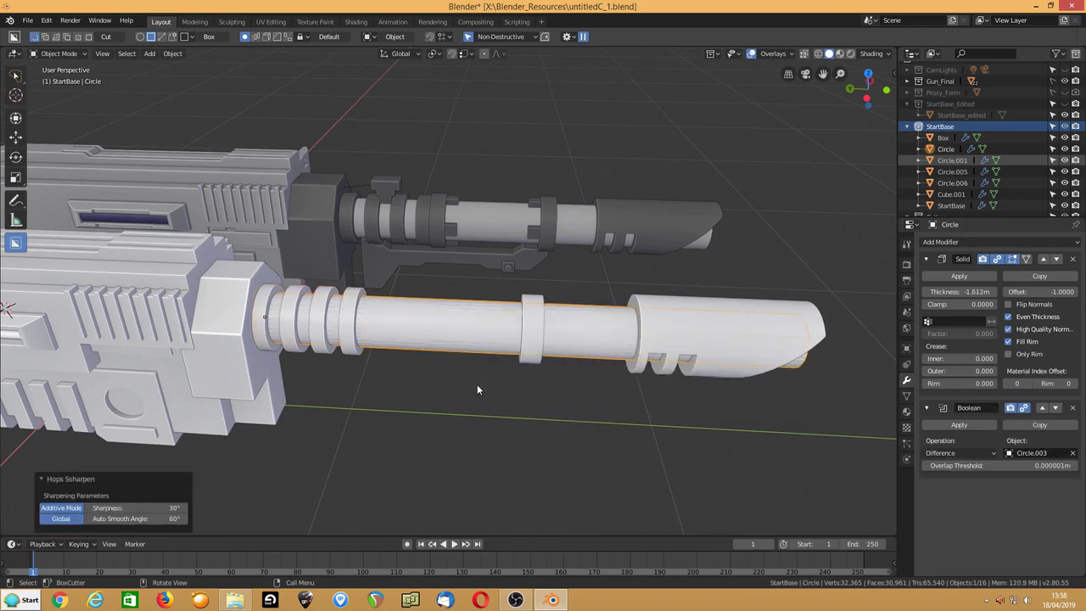
middle_click_drag(679, 354, 567, 311)
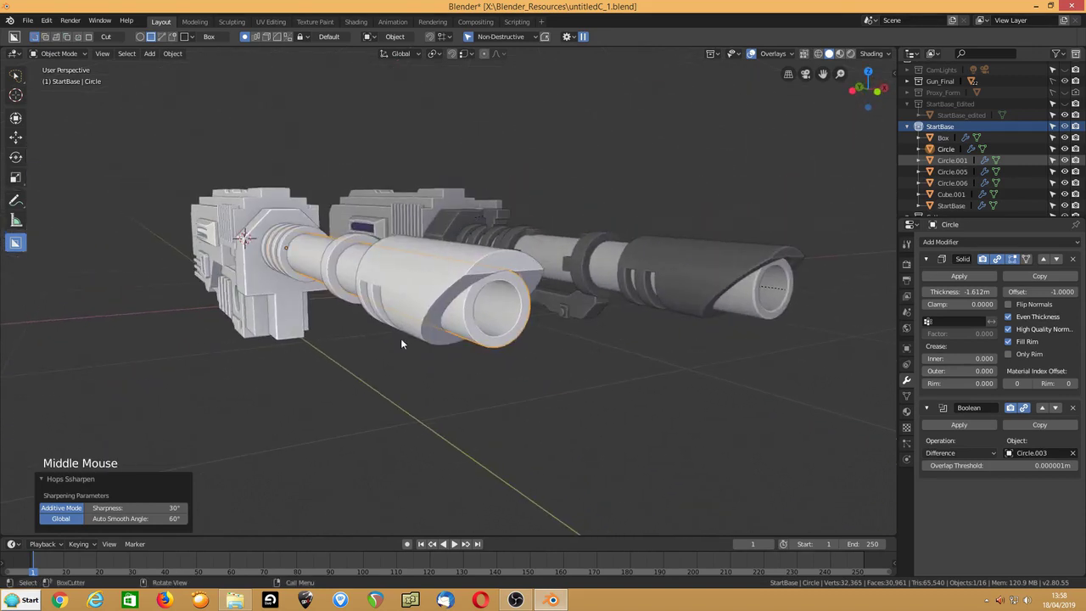
middle_click_drag(437, 285, 521, 337)
middle_click_drag(660, 314, 663, 312)
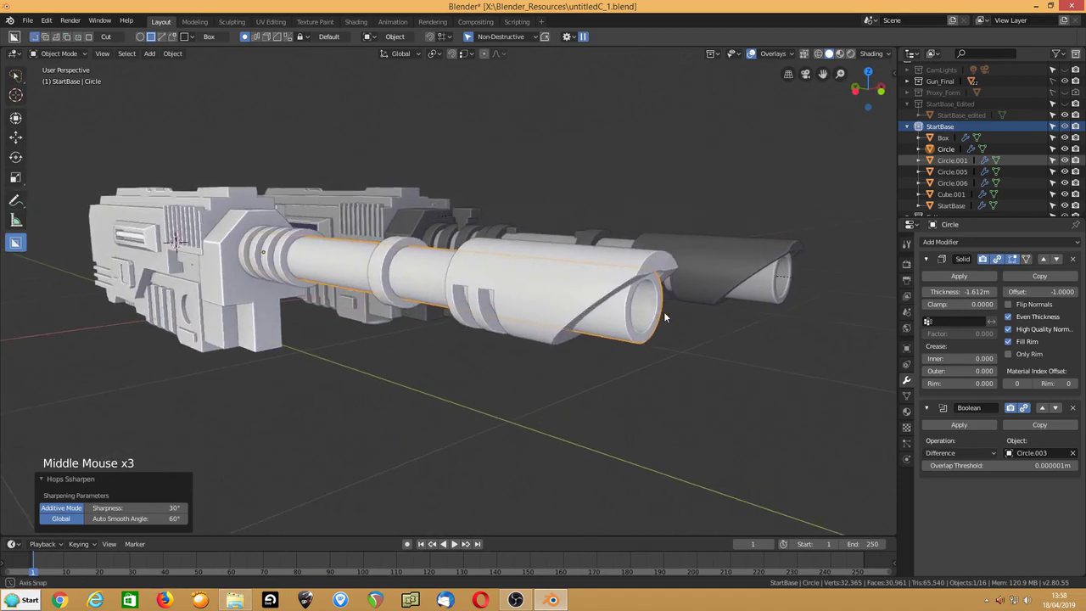
Step: Draw a small BoxCutter block at the top of the front ring's body-facing side, extrude it in Join mode, and hide the cutter
mouse_move(552, 303)
middle_mouse_down()
mouse_move(623, 328)
mouse_move(549, 319)
middle_mouse_up()
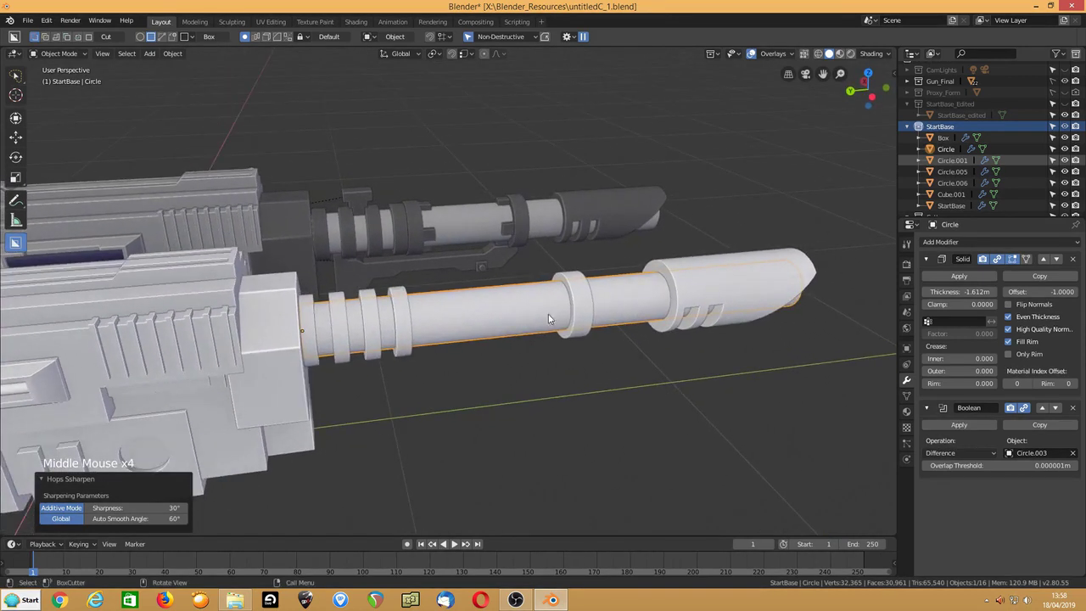
left_click(581, 310)
scroll(595, 347, "up", 2)
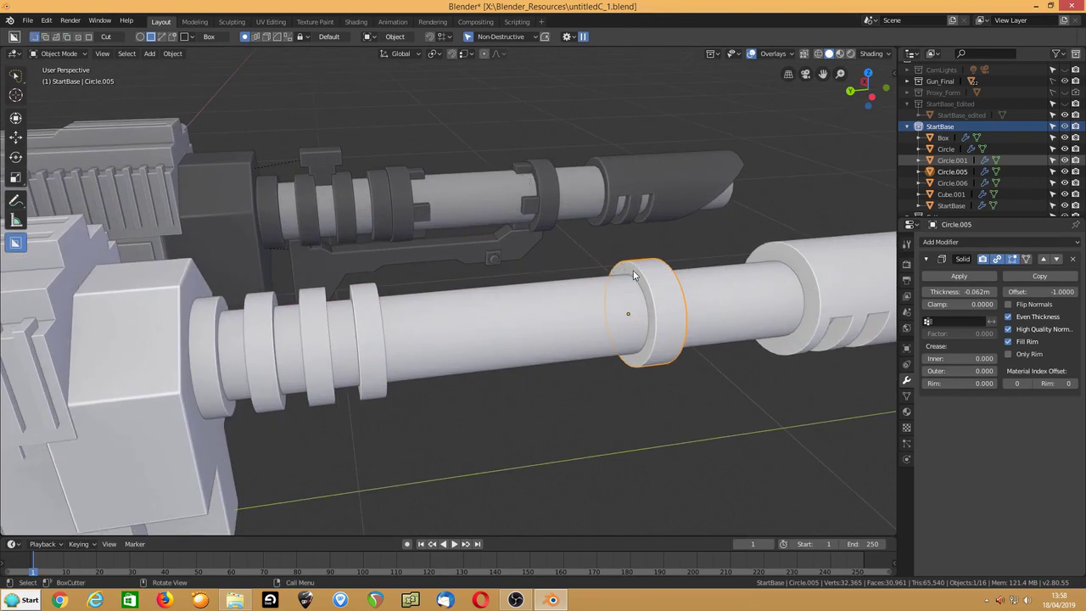
middle_click_drag(596, 281, 609, 283)
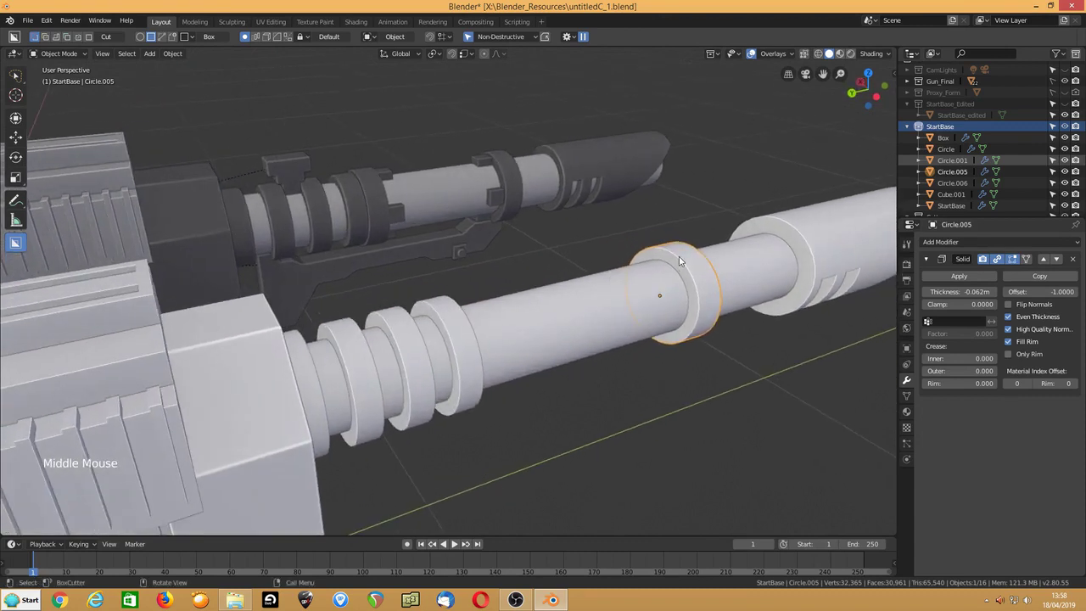
left_click_drag(676, 260, 655, 269)
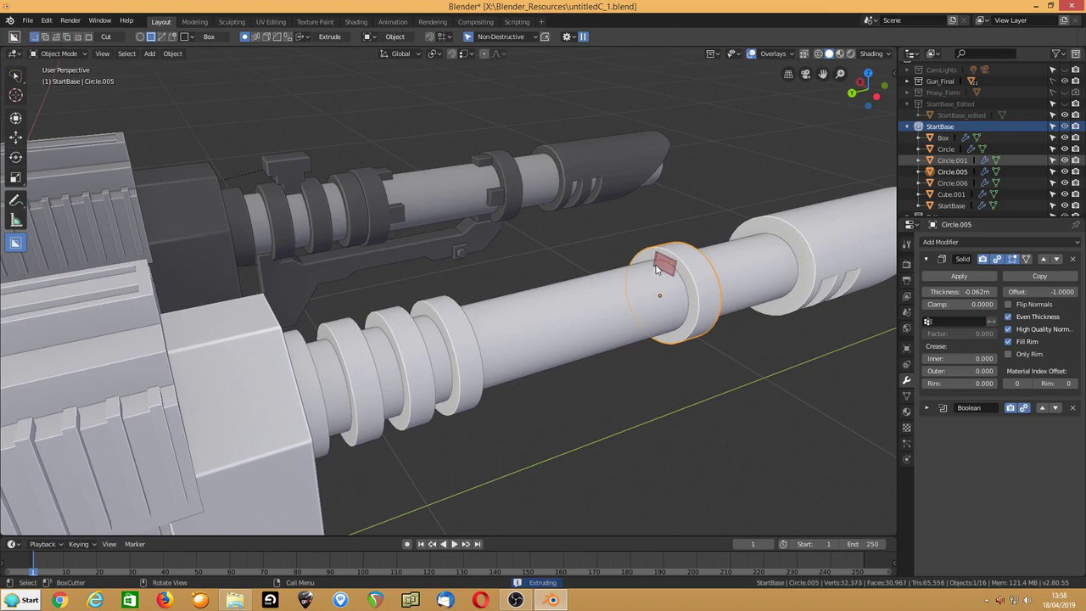
key("j")
left_click(645, 272)
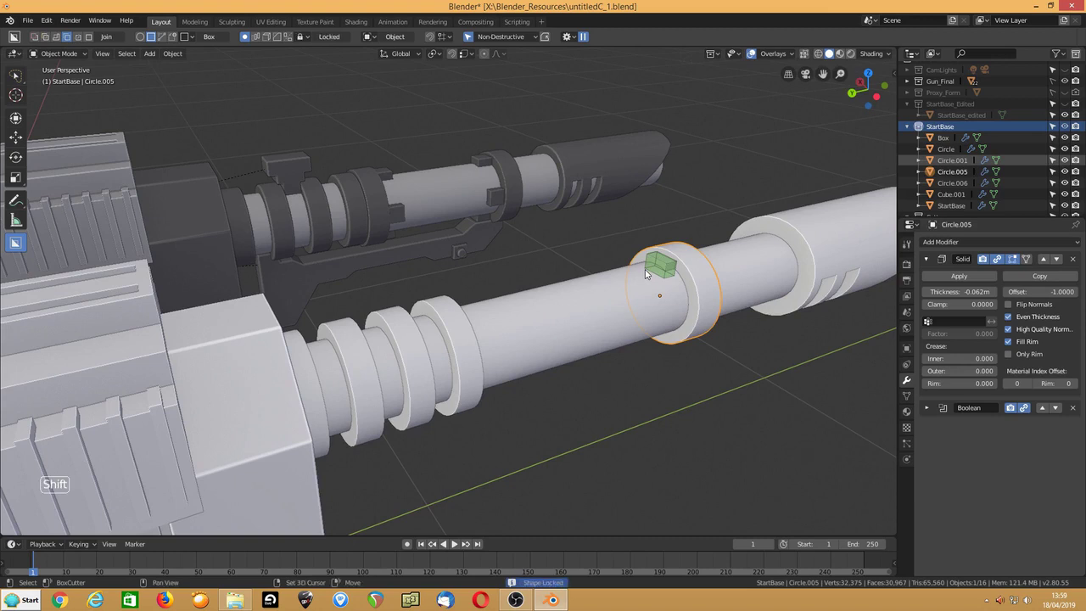
middle_click_drag(654, 271, 631, 273)
key("h")
middle_click_drag(624, 310, 600, 286)
scroll(637, 303, "up", 2)
scroll(638, 303, "up", 1)
scroll(600, 286, "up", 1)
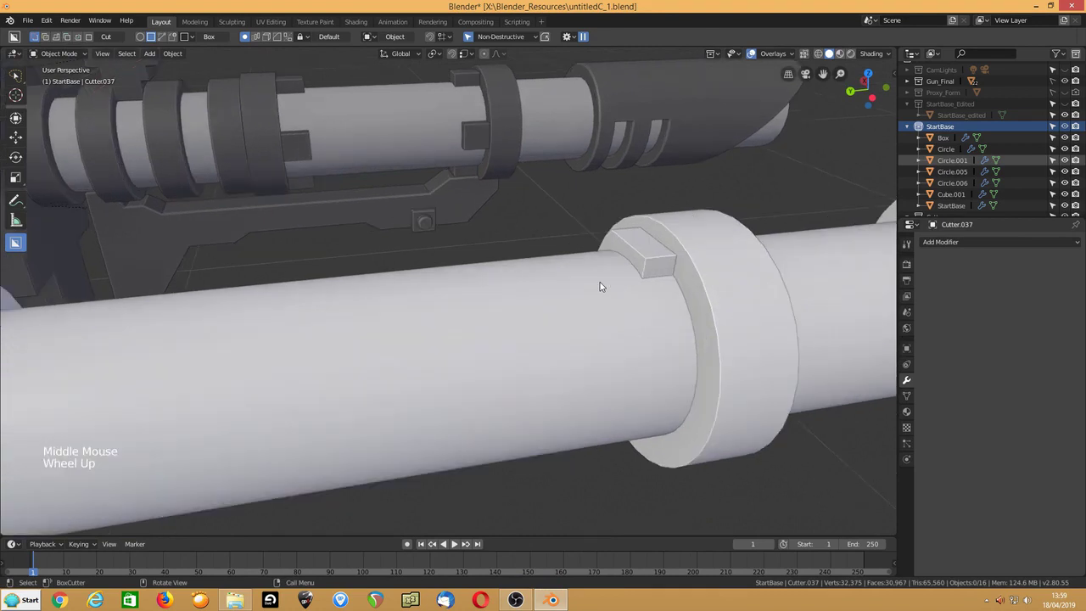
scroll(600, 286, "down", 4)
scroll(531, 310, "up", 3)
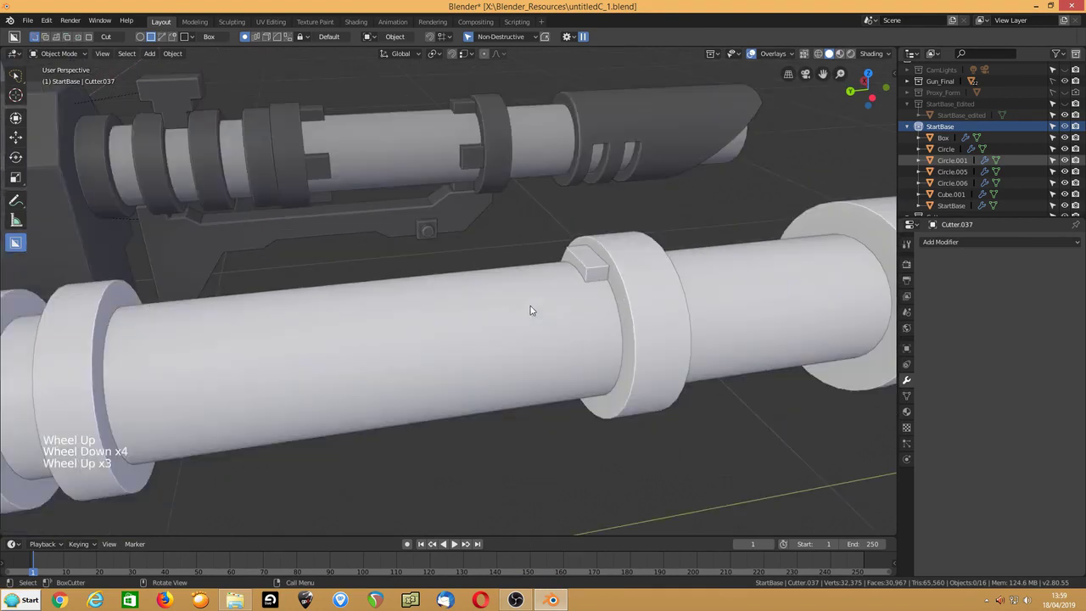
Step: Save the Blender file
key("ctrl+s")
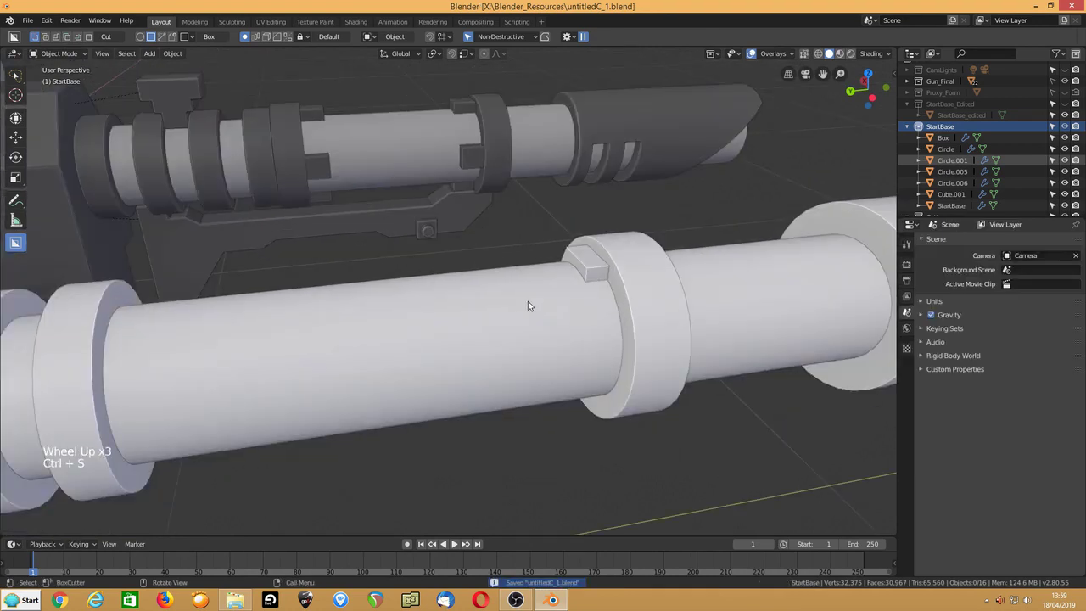
Step: Try applying the Solidify modifier on the front ring and check the joined block's geometry
left_click(601, 259)
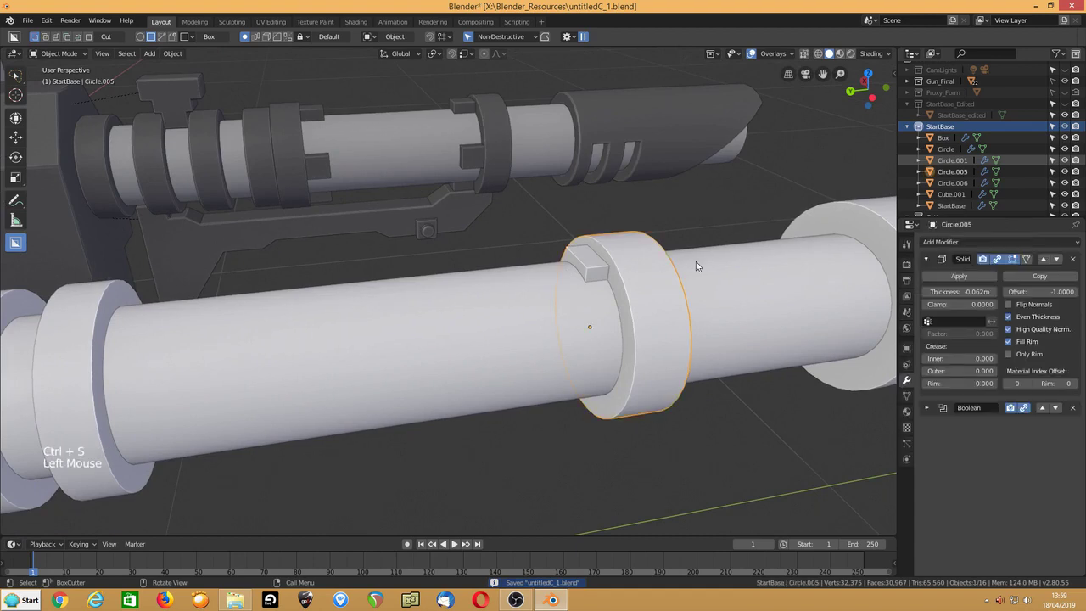
left_click(976, 275)
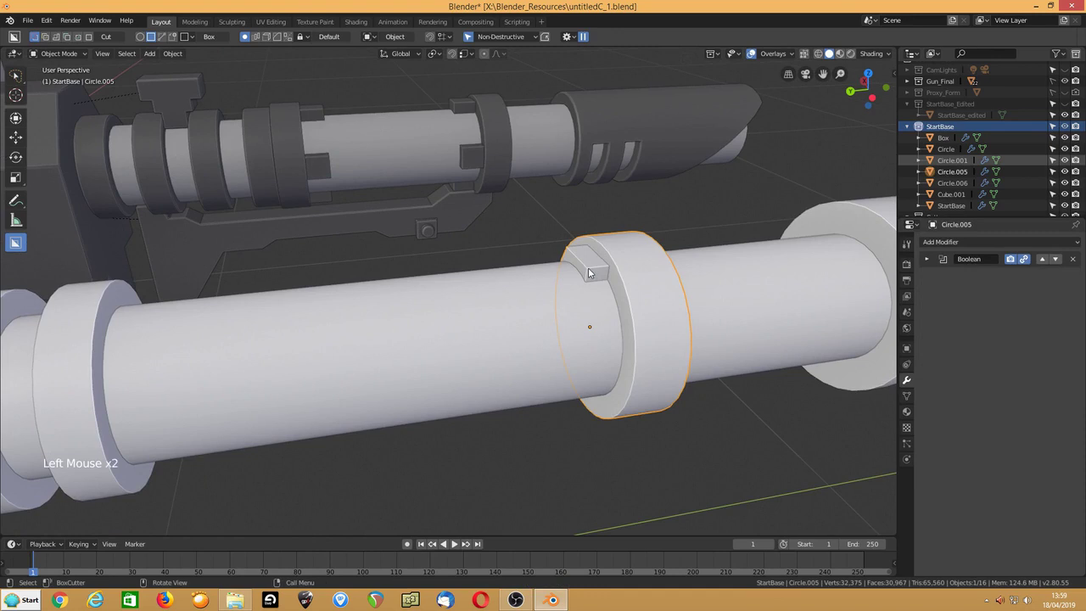
middle_click_drag(589, 271, 649, 307)
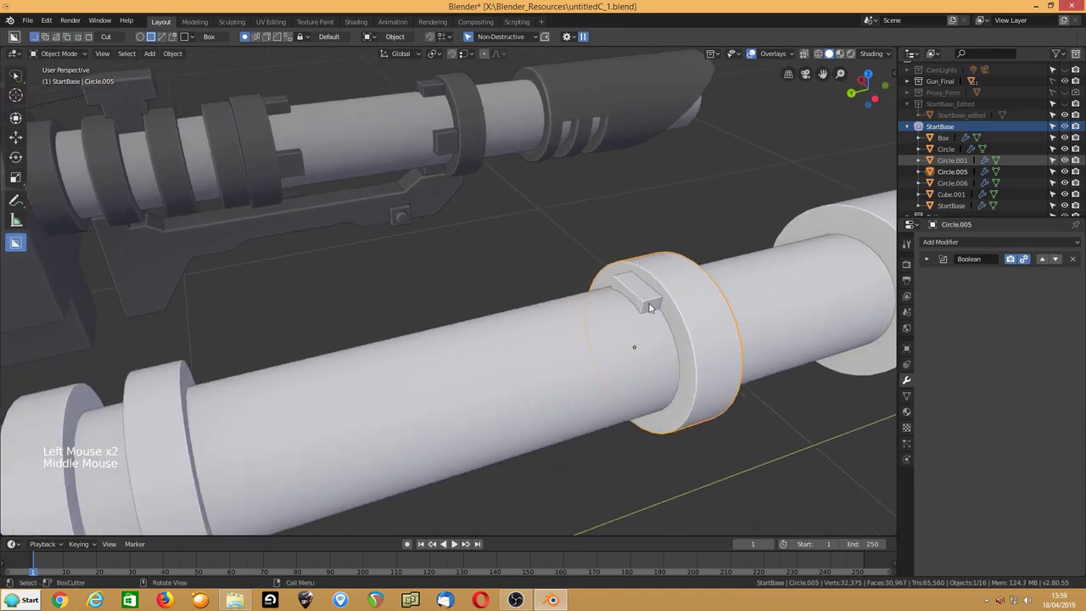
scroll(649, 307, "up", 2)
middle_click_drag(788, 300, 677, 262, "shift")
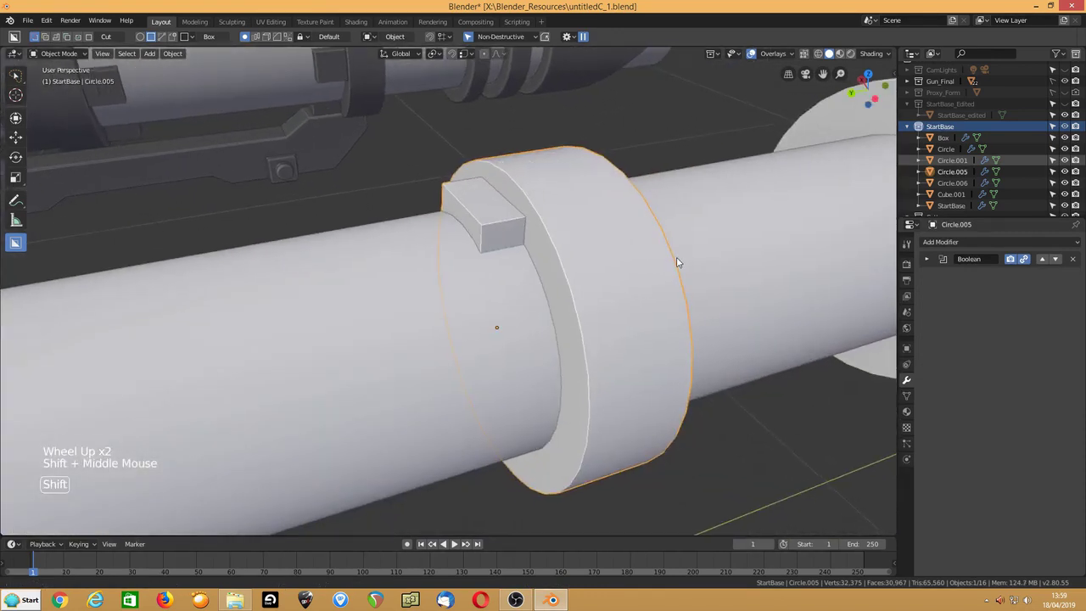
left_click(549, 253)
key("Tab")
key("Tab")
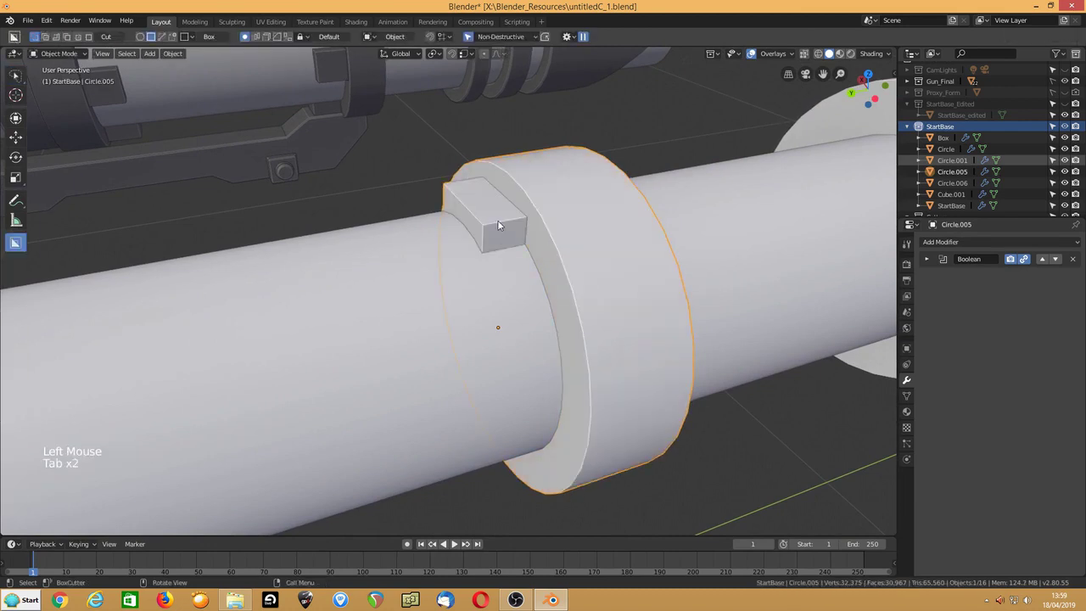
scroll(555, 259, "down", 3)
middle_click_drag(555, 259, 522, 253)
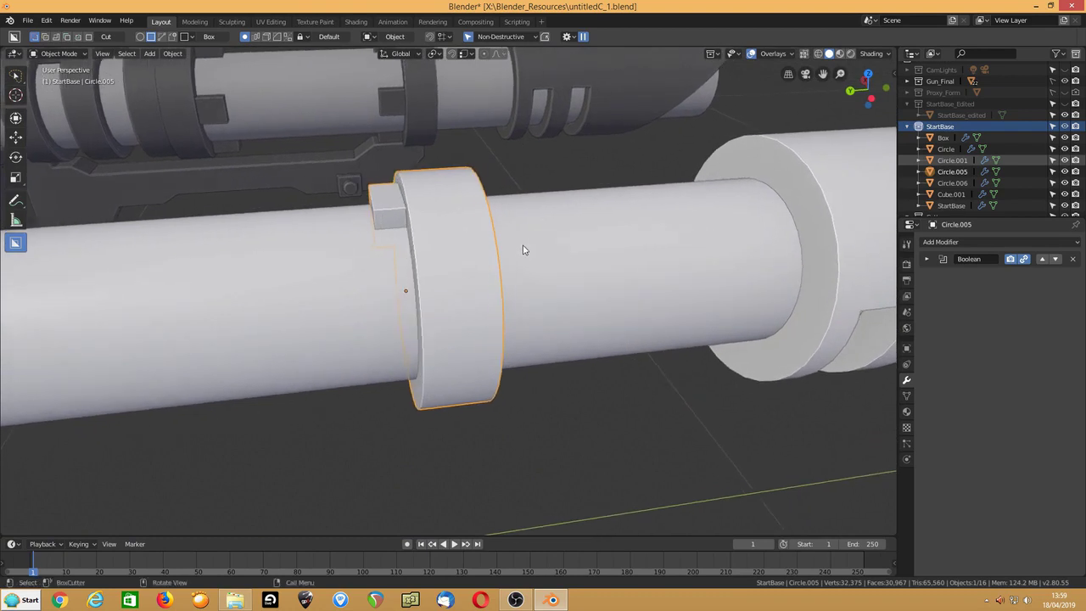
Step: Undo the application of the Solidify modifier on the front ring
left_click(28, 20)
left_click(35, 68)
left_click(28, 20)
left_click(35, 68)
middle_click_drag(470, 250, 449, 236)
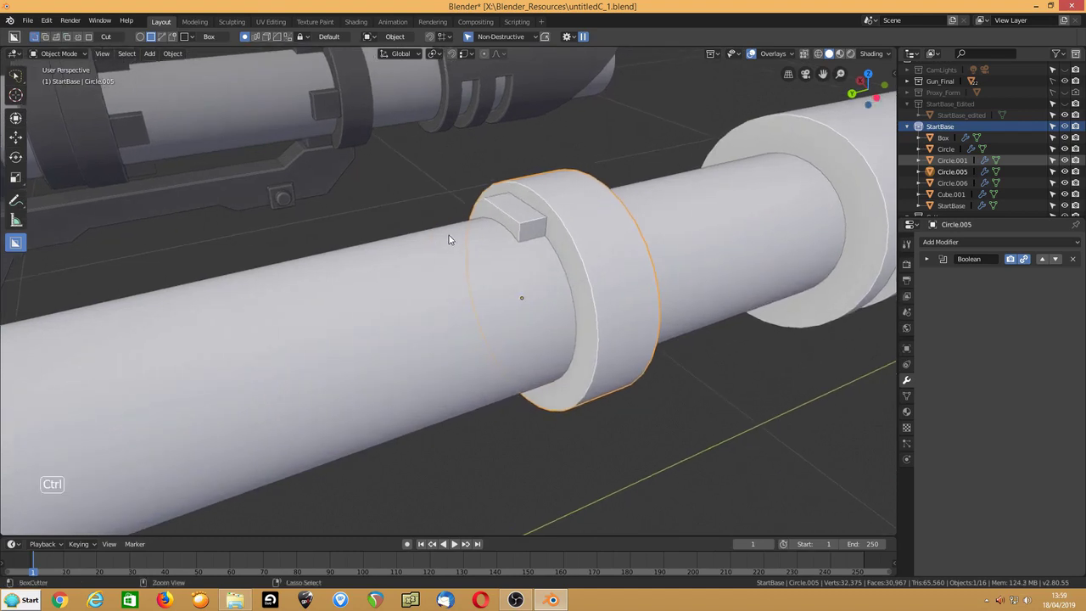
key("ctrl+z")
key("ctrl+z")
key("ctrl+z")
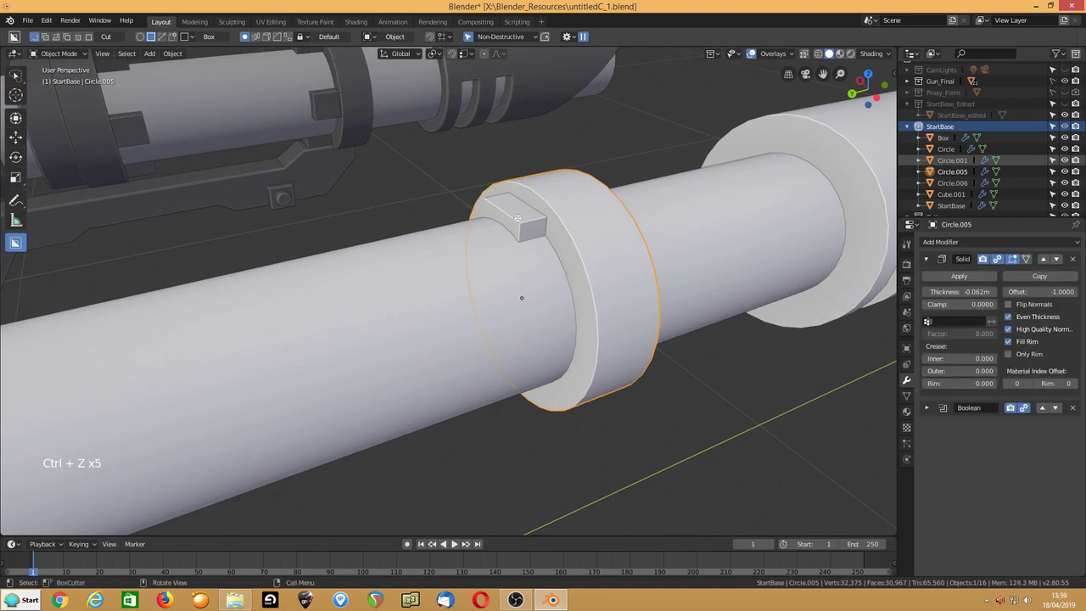
Step: Unhide and select Cutter.037, the block cutter at the top of the front ring
left_click(507, 221)
scroll(970, 151, "down", 1)
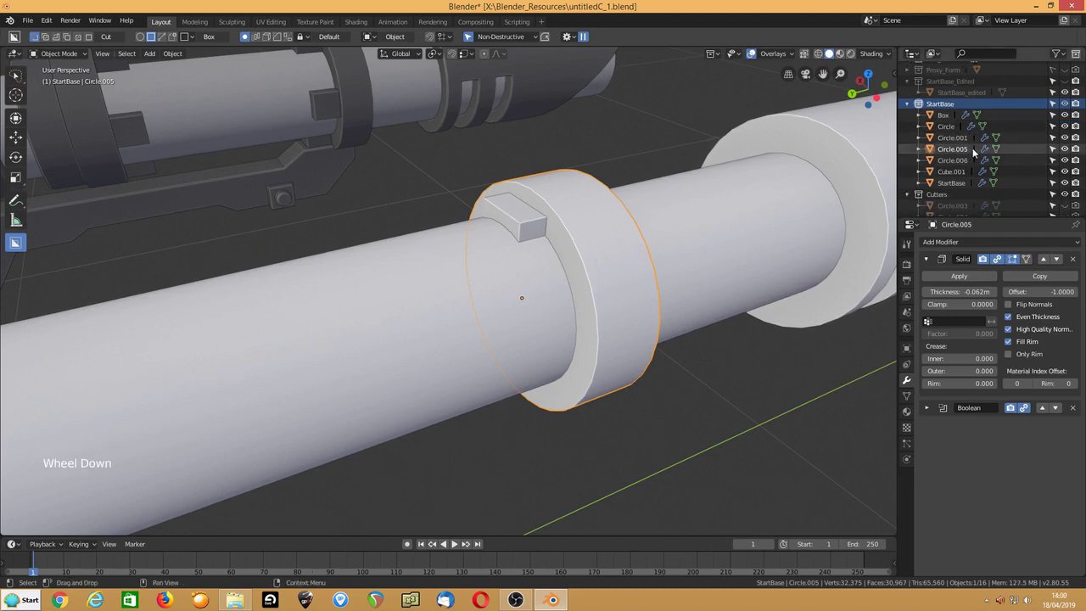
scroll(974, 148, "down", 20)
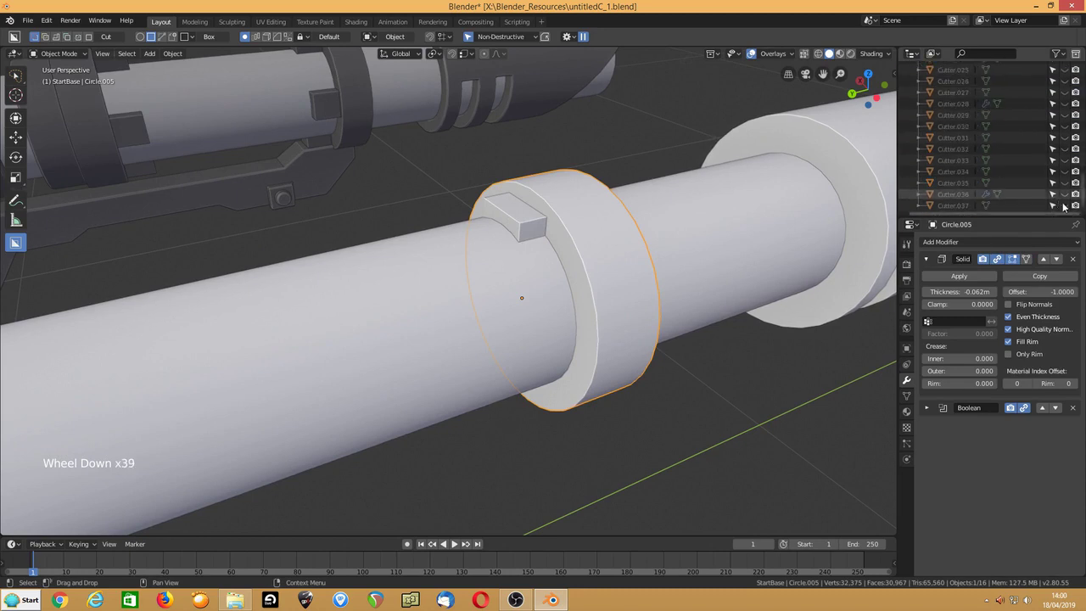
left_click(1065, 206)
left_click(946, 206)
middle_click_drag(482, 246, 510, 252)
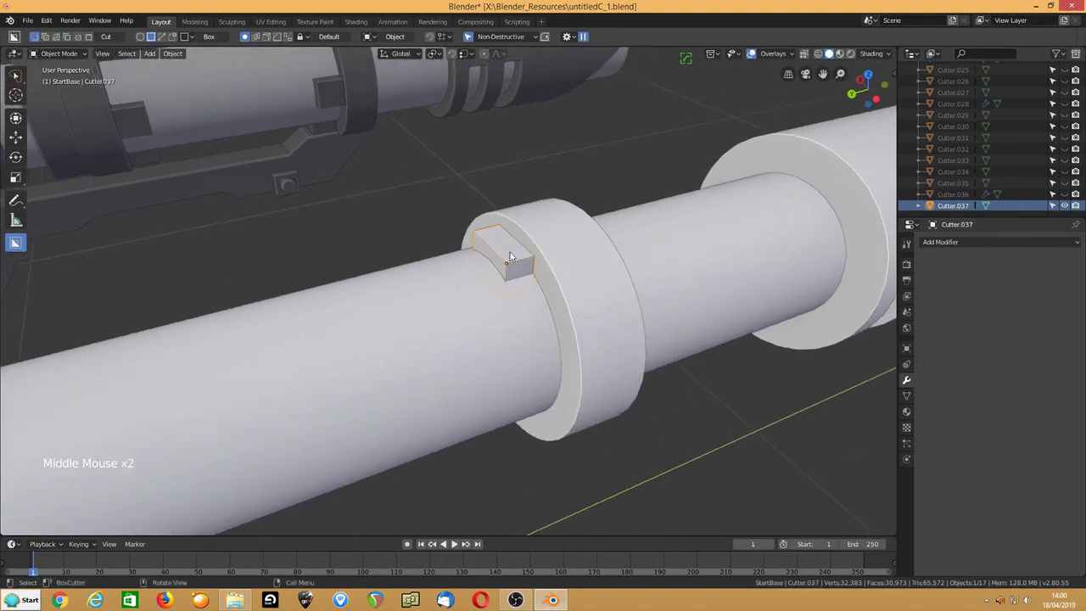
scroll(510, 254, "up", 1)
scroll(510, 255, "down", 2)
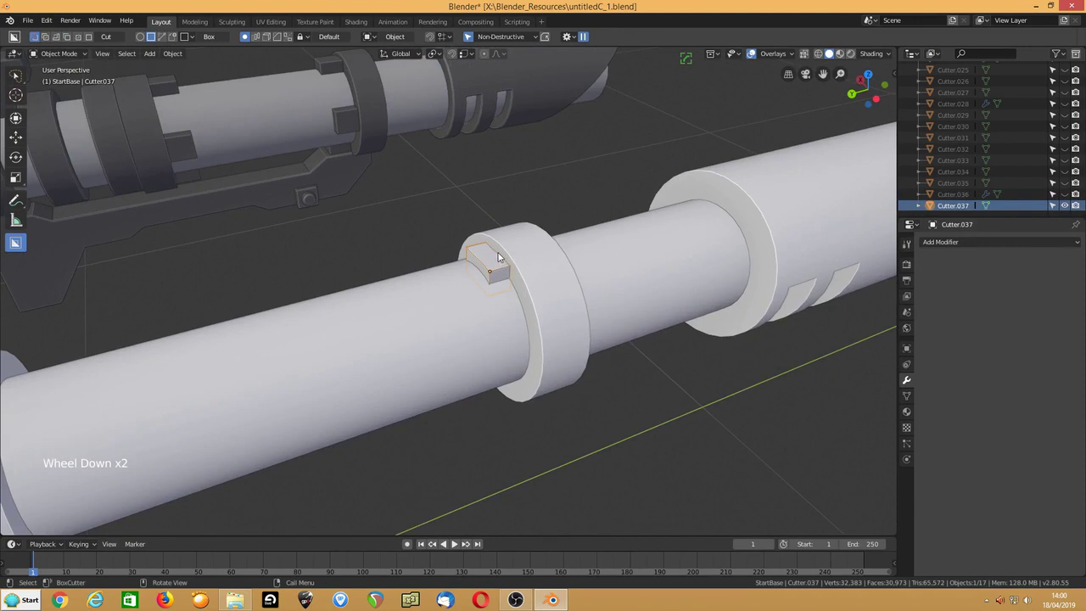
key("Tab")
key("Tab")
Step: Snap the 3D cursor to the front ring's origin
left_click(547, 272)
key("shift+s")
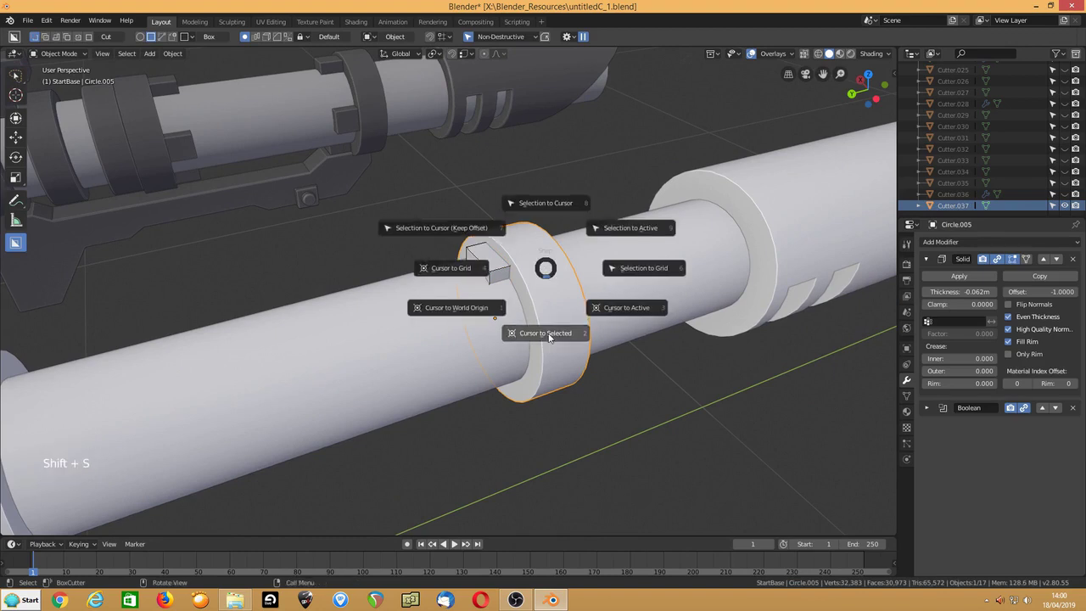
left_click(549, 334)
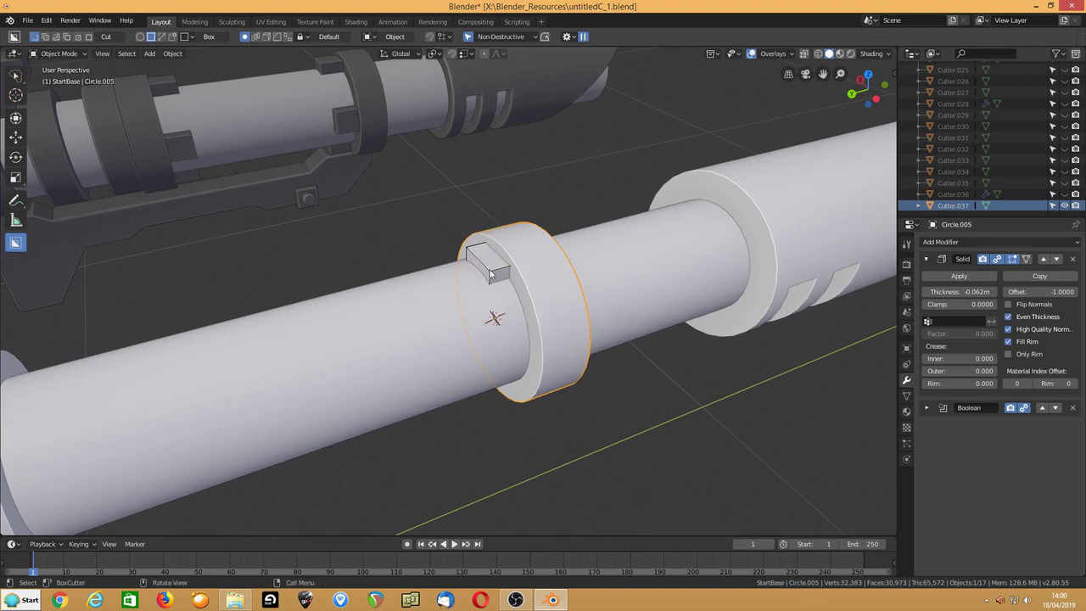
Step: Set the 3D cursor's rotation to 0° on the X, Y and Z axes
key("n")
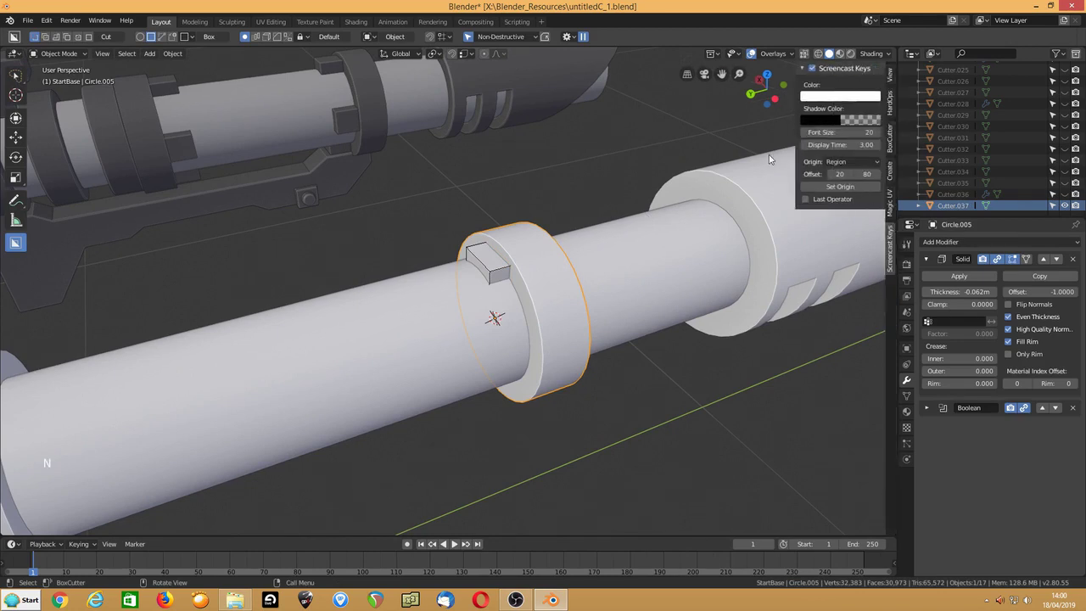
left_click(890, 75)
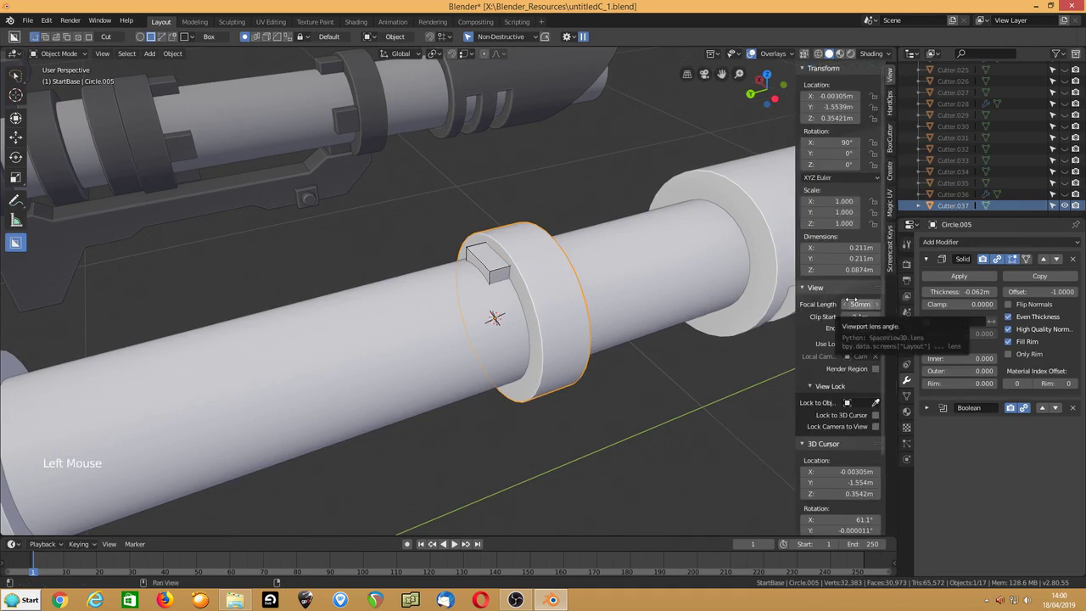
scroll(836, 485, "down", 2)
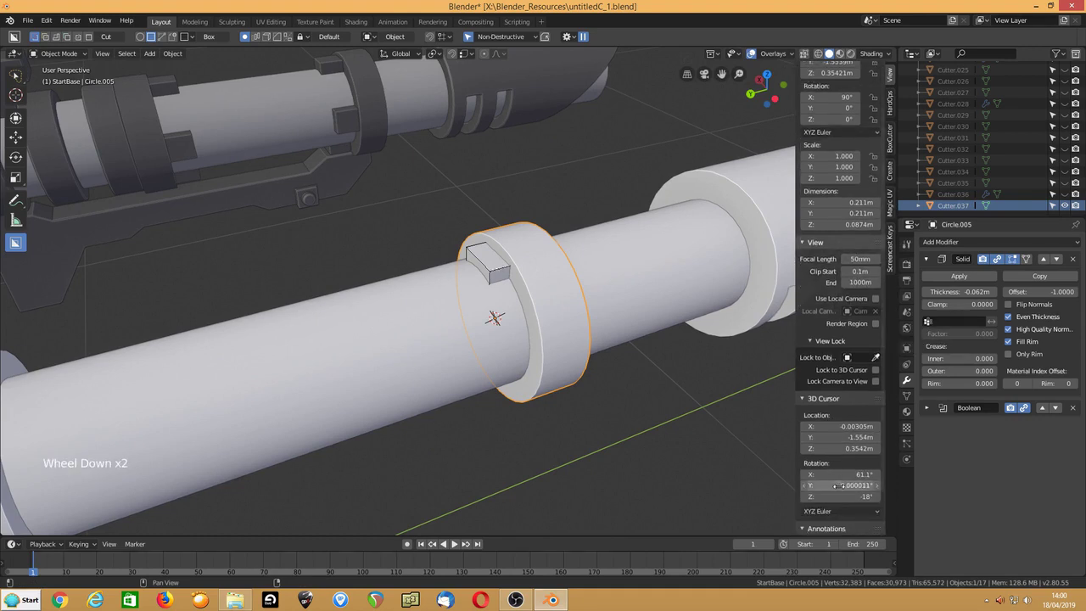
left_click_drag(835, 485, 837, 476)
type("0")
key("Return")
Step: Enter Edit Mode on the block cutter and set the pivot point to 3D Cursor
left_click(495, 276)
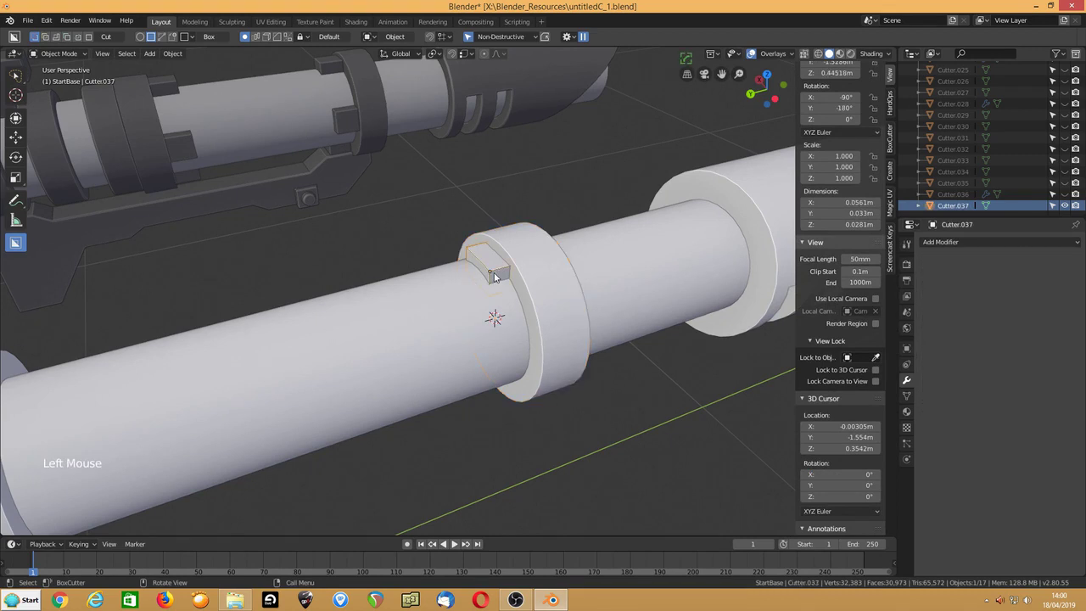
key("Tab")
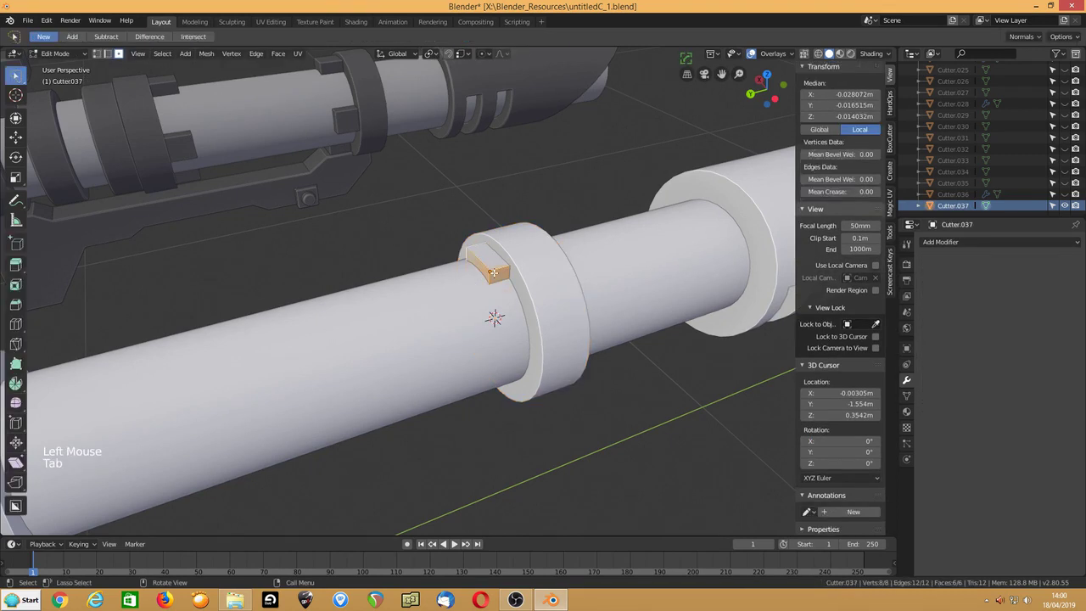
key("period")
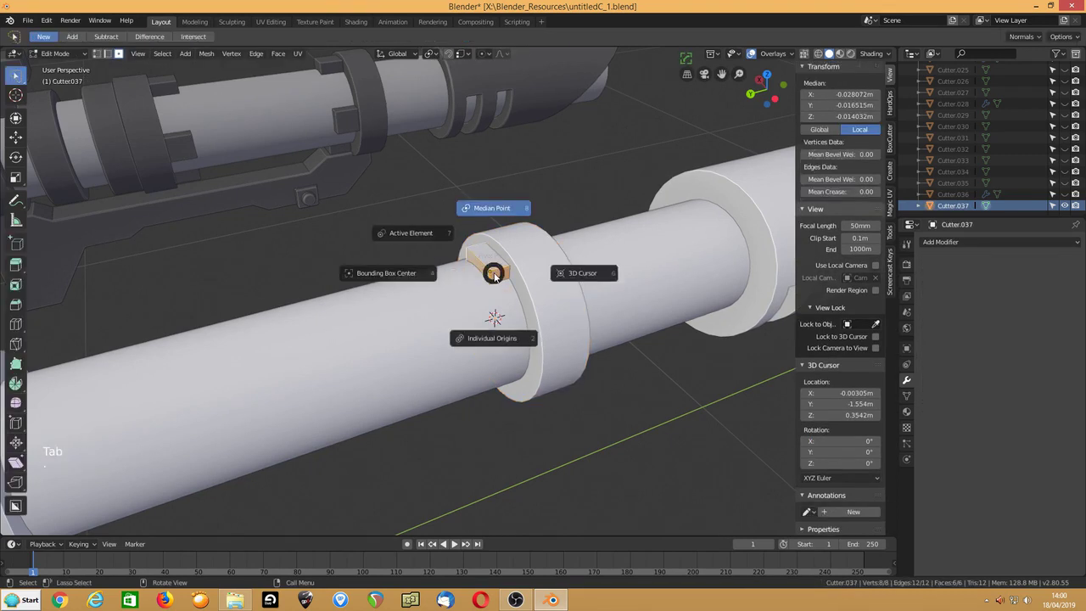
left_click(570, 269)
Step: In front wireframe view, duplicate the cutter block three times around the ring, rotating each new copy 90° about the 3D cursor
key("KP_1")
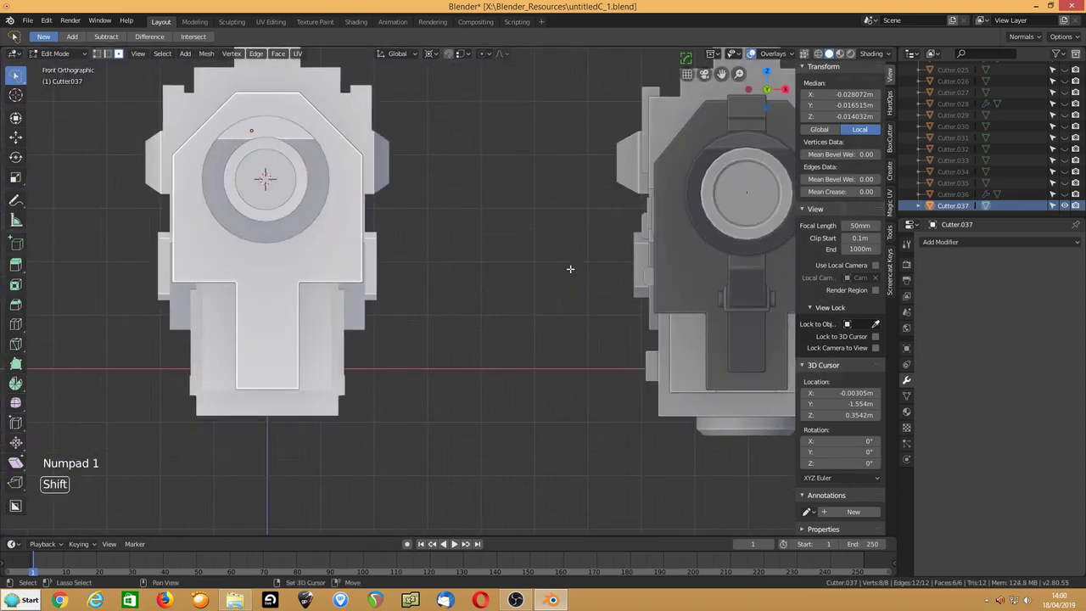
key("shift+z")
middle_click_drag(570, 269, 737, 300, "shift")
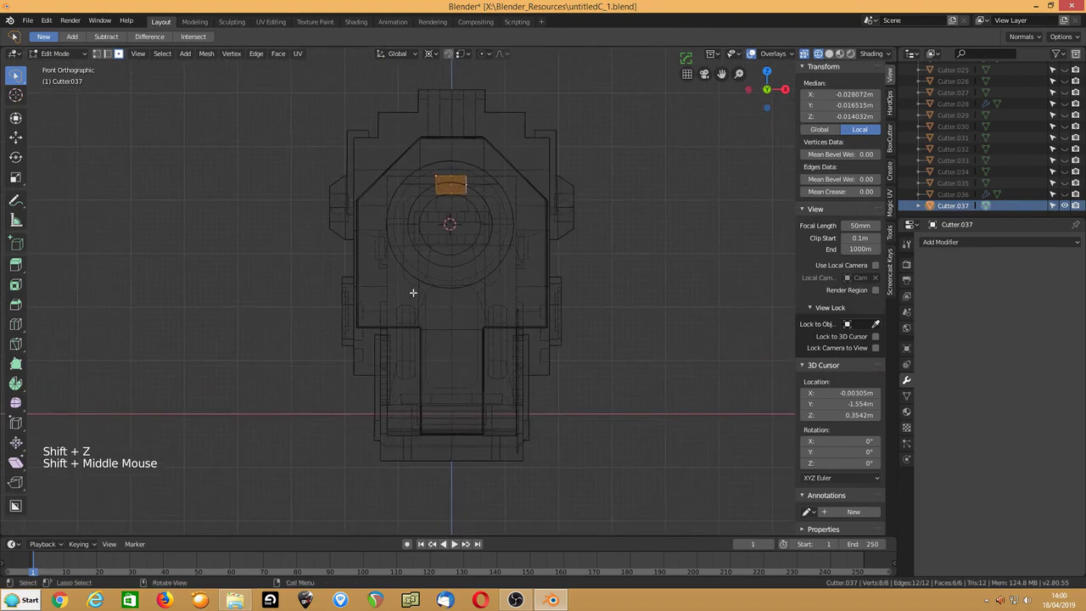
scroll(415, 291, "up", 1)
key("a")
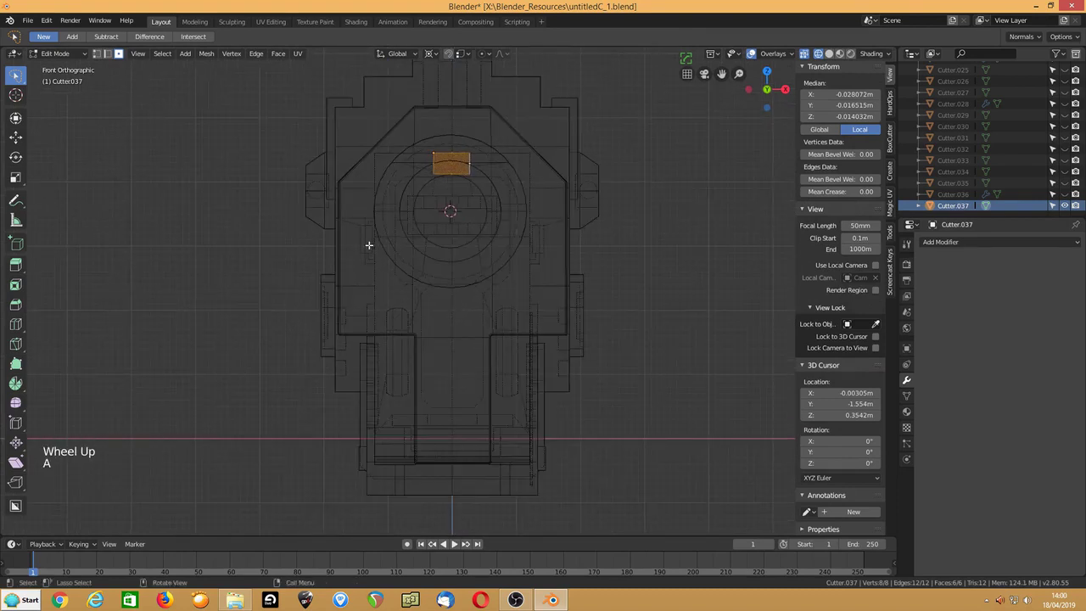
key("shift+d")
key("r")
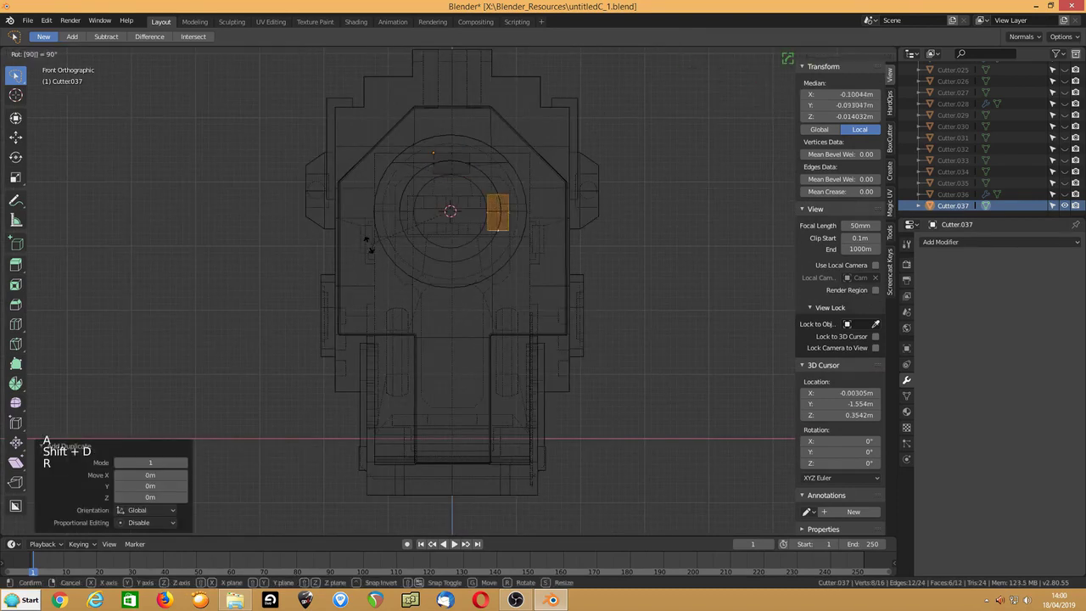
key("Return")
key("shift+d")
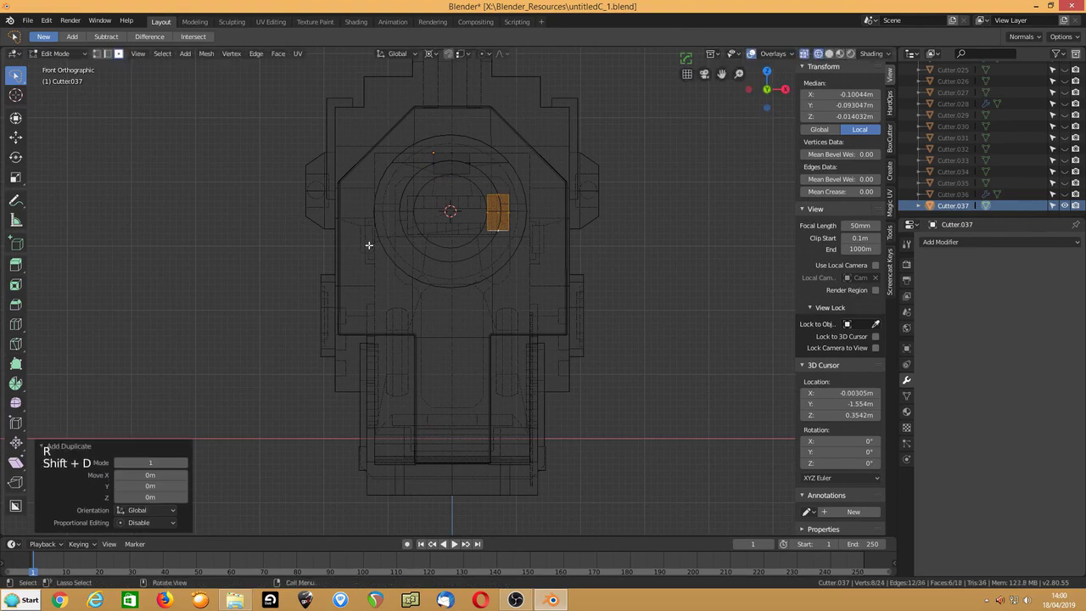
type("r90")
key("Return")
key("shift+d")
type("r90")
key("Return")
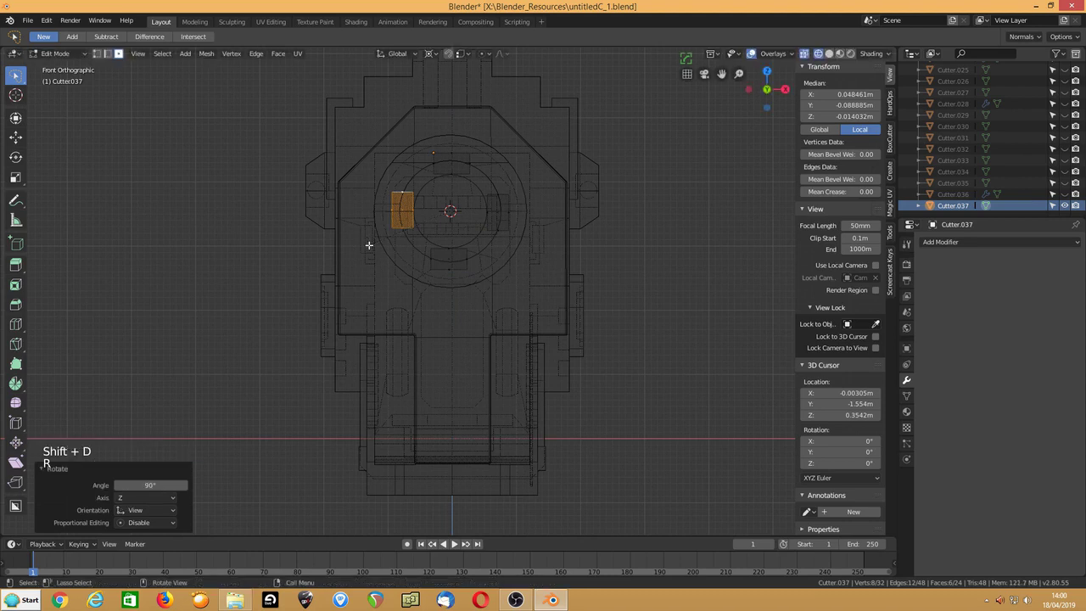
Step: Return to Object Mode with solid shading and hide the four-block cutter
key("Tab")
key("shift+z")
middle_click_drag(369, 246, 534, 259)
scroll(330, 263, "up", 2)
middle_click_drag(330, 256, 427, 316, "shift")
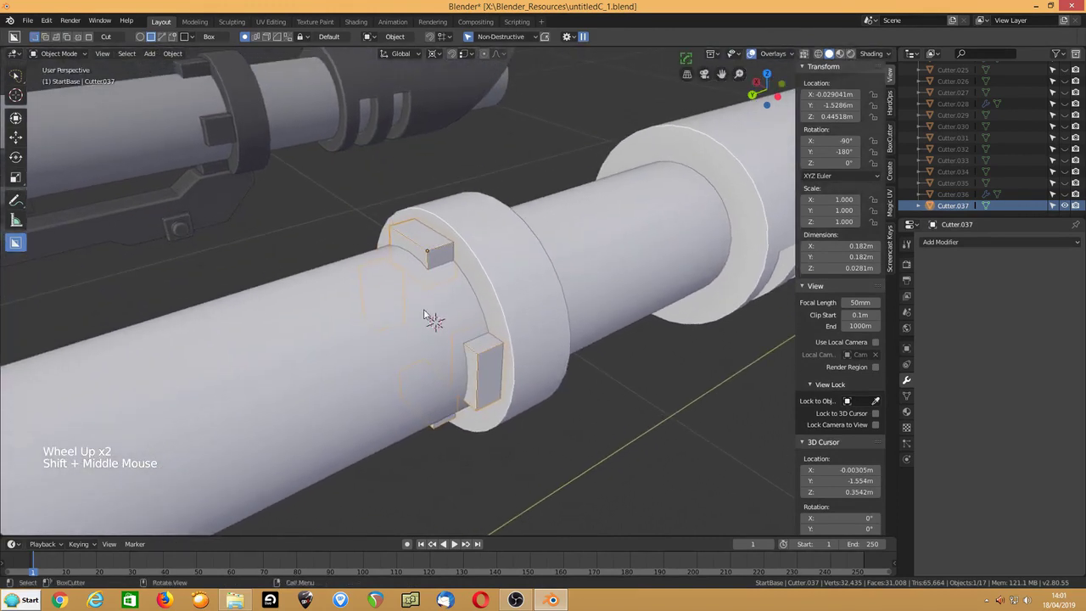
left_click(487, 270)
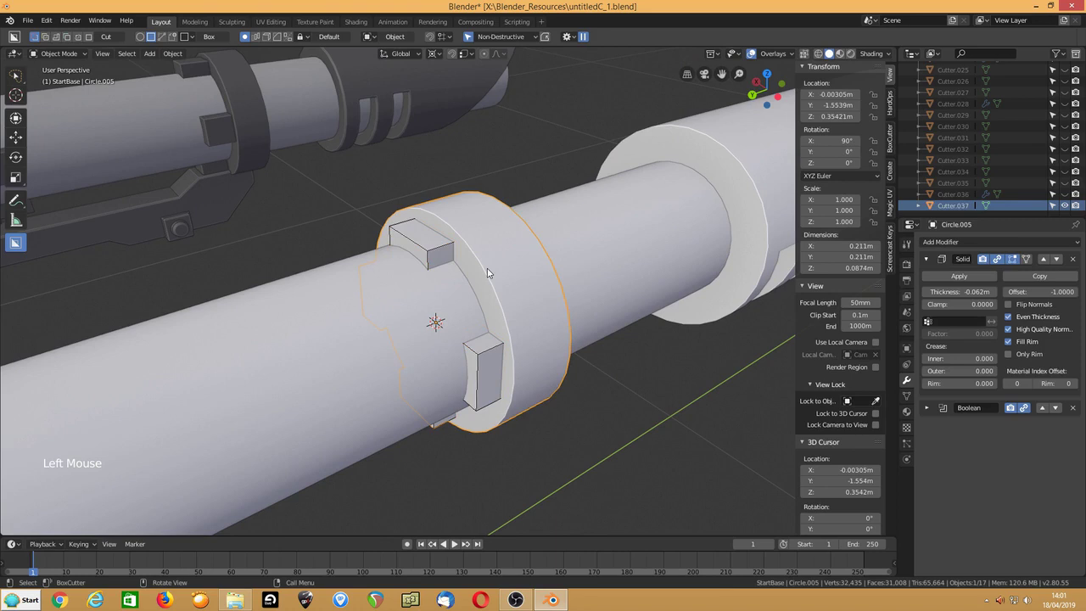
left_click(477, 361)
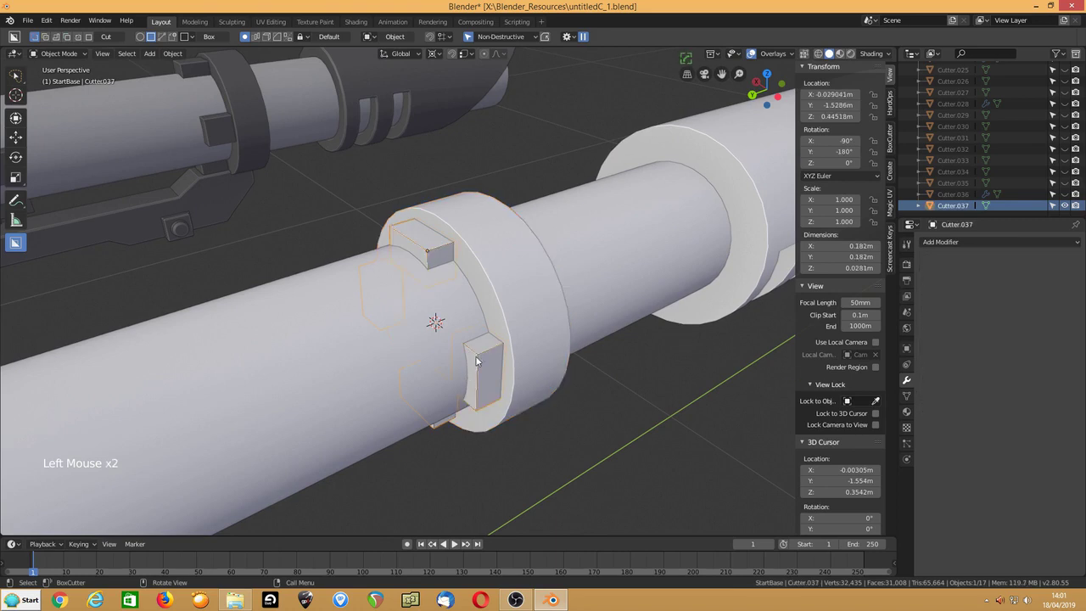
key("h")
scroll(491, 367, "down", 2)
mouse_move(490, 368)
middle_mouse_down()
mouse_move(499, 363)
mouse_move(479, 365)
middle_mouse_up()
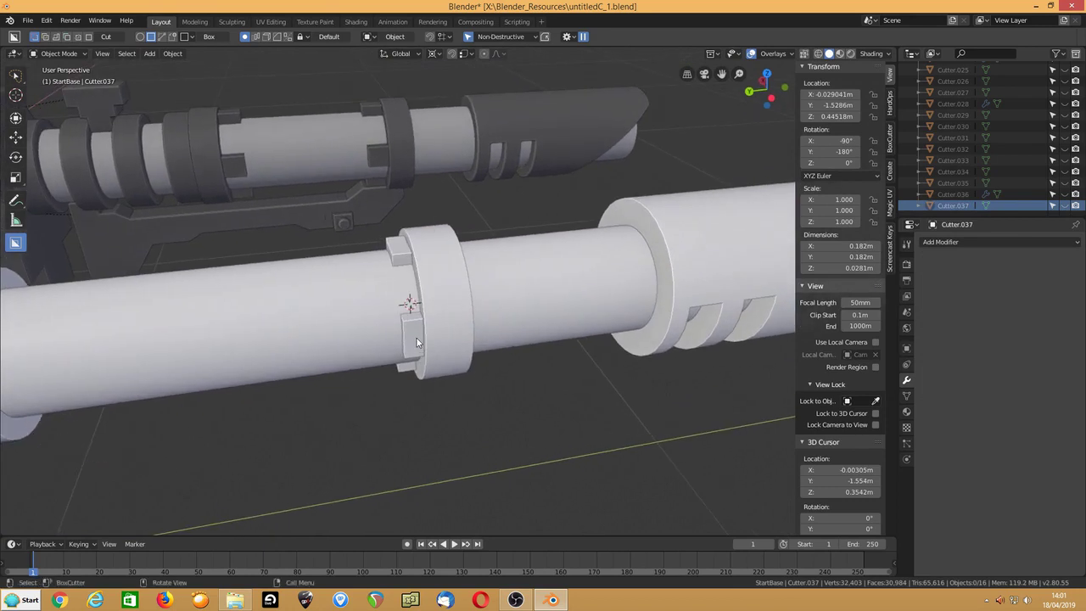
Step: Apply the Solidify and Boolean modifiers on the front ring
left_click(443, 321)
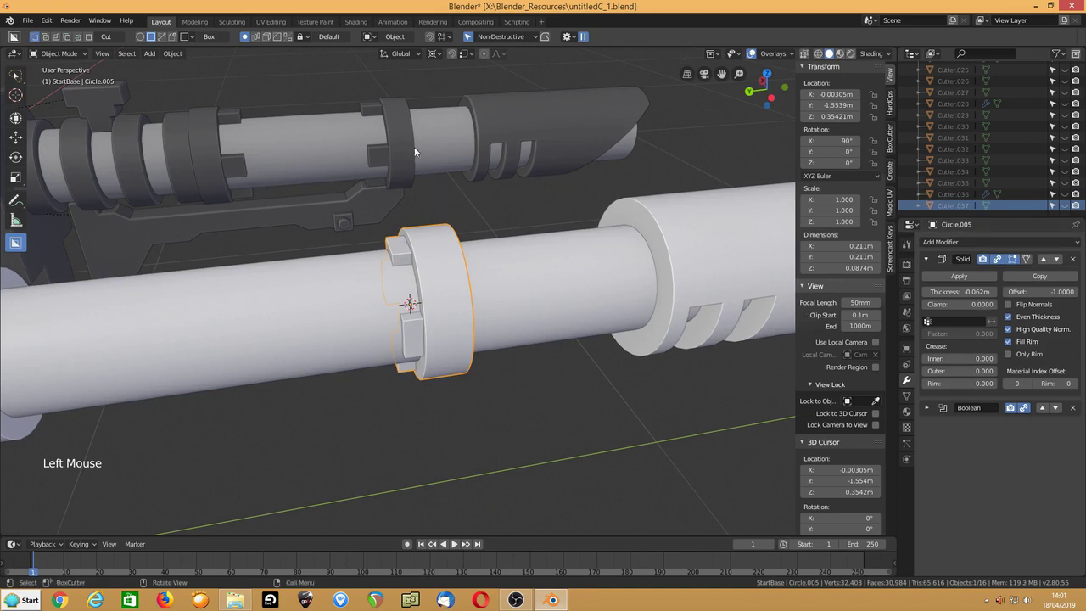
left_click(926, 407)
left_click(954, 277)
left_click(957, 276)
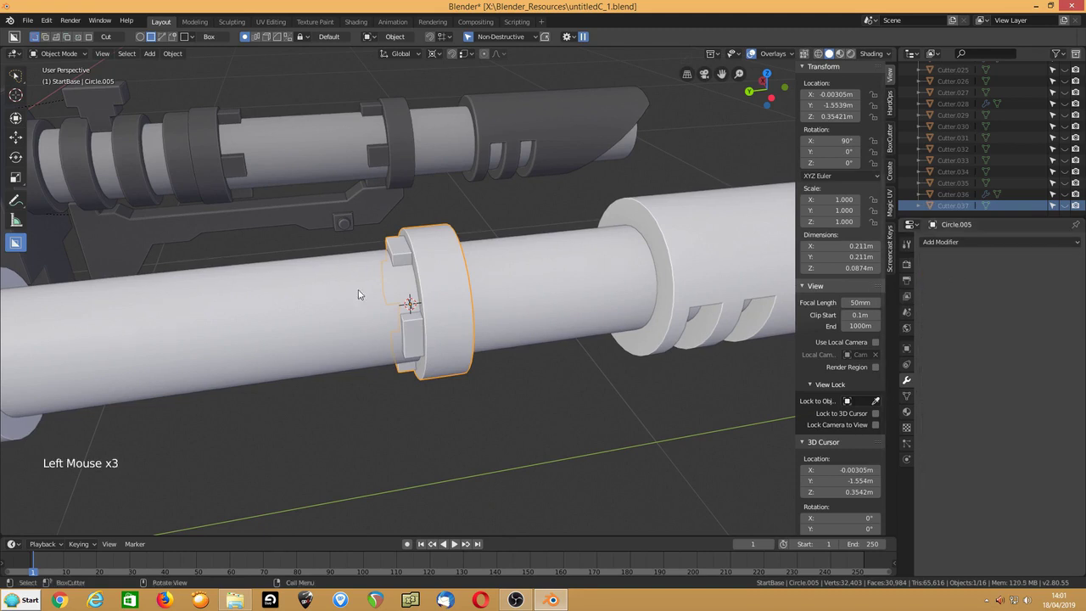
Step: Duplicate the front ring with its blocks and rotate the copy 180° about the Z axis
key("shift+d")
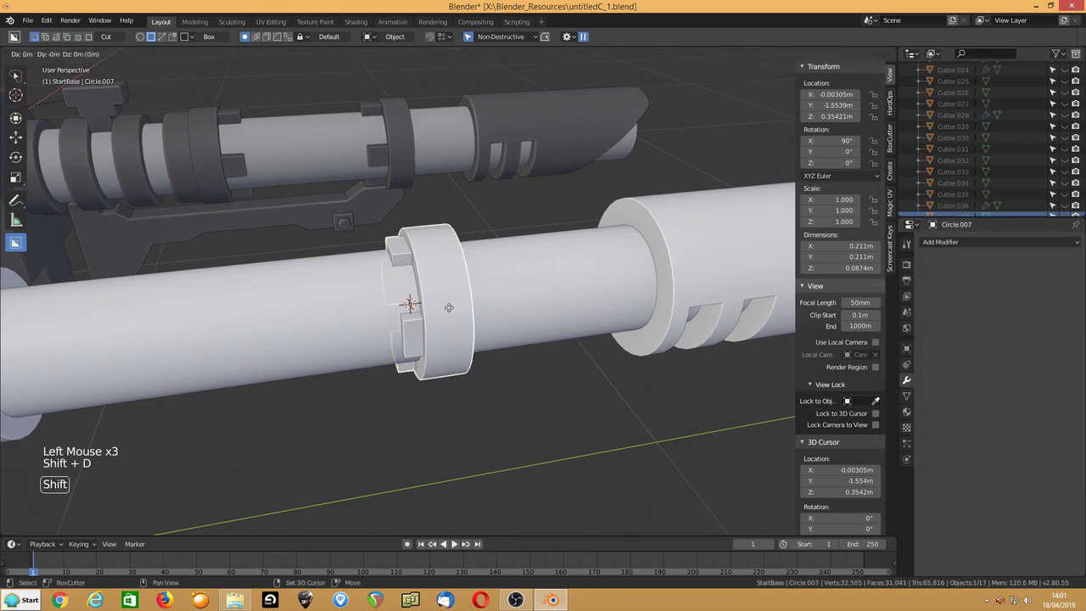
type("rz180")
key("Return")
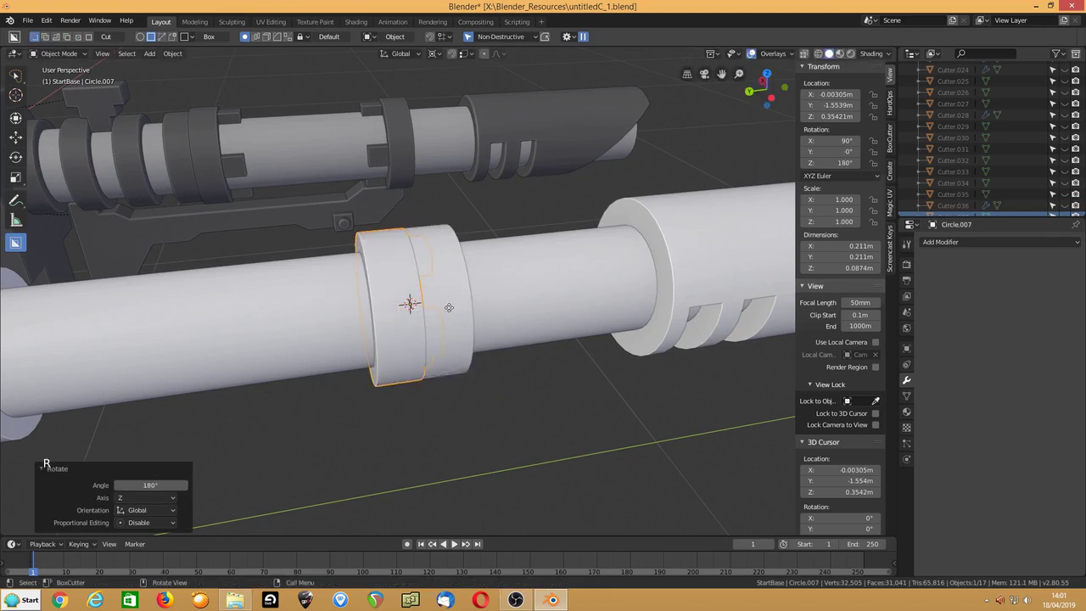
Step: Move the duplicated ring about 0.43 m along the Y axis, up against the rear set of barrel rings
key("g")
key("y")
left_click(106, 317)
middle_click_drag(106, 317, 359, 303, "shift")
key("g")
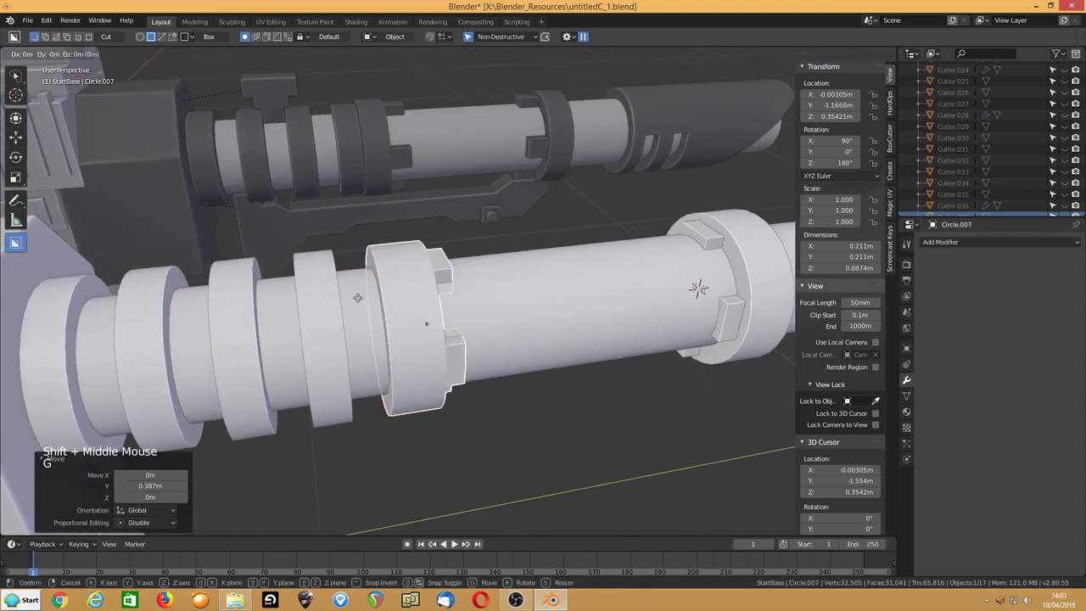
key("y")
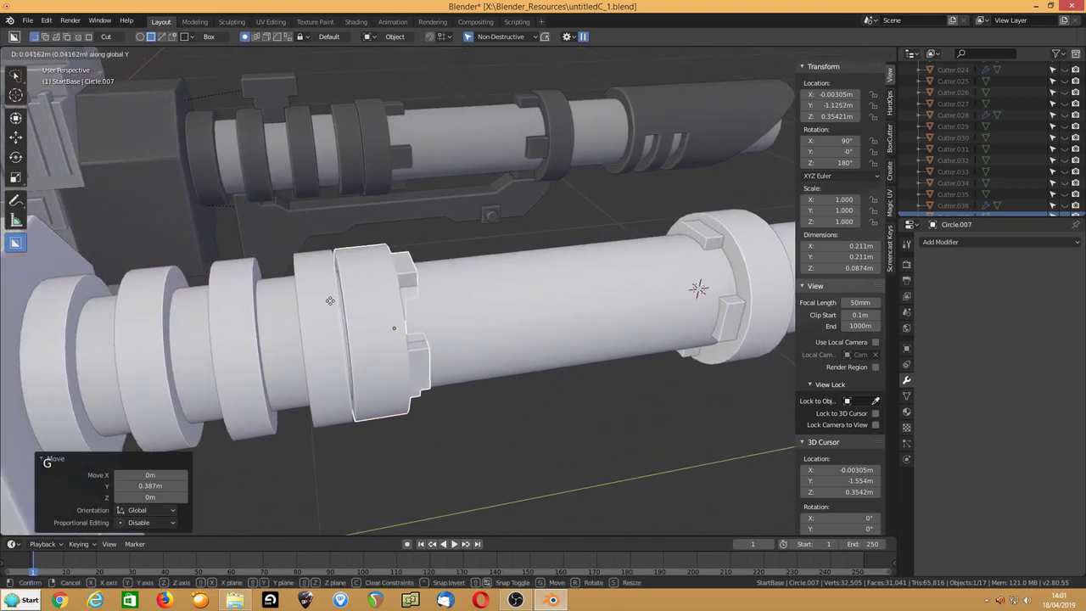
left_click(328, 304)
type("rx")
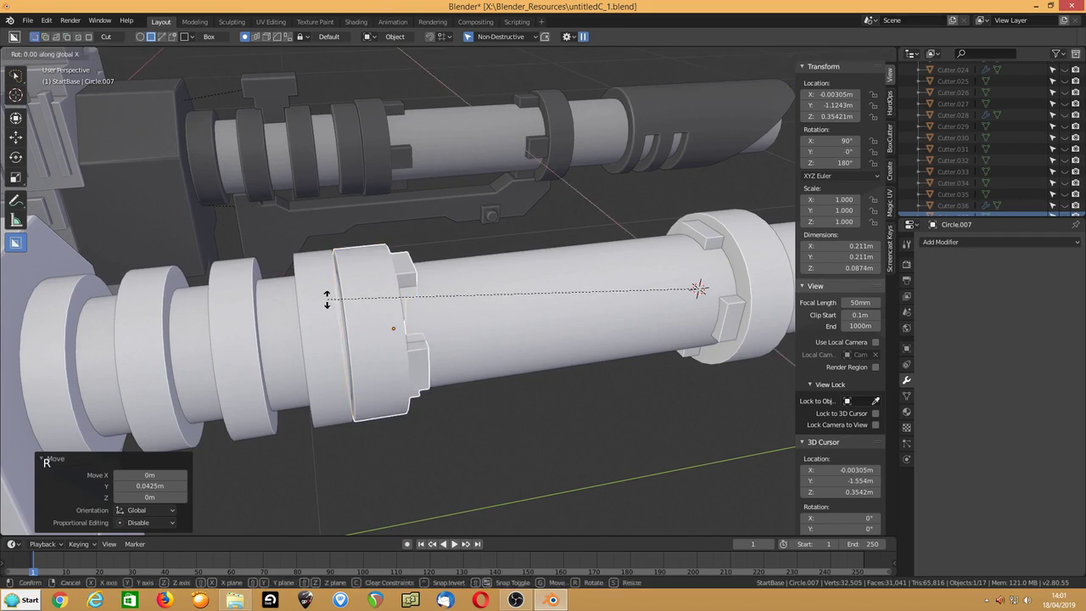
type("45")
key("Escape")
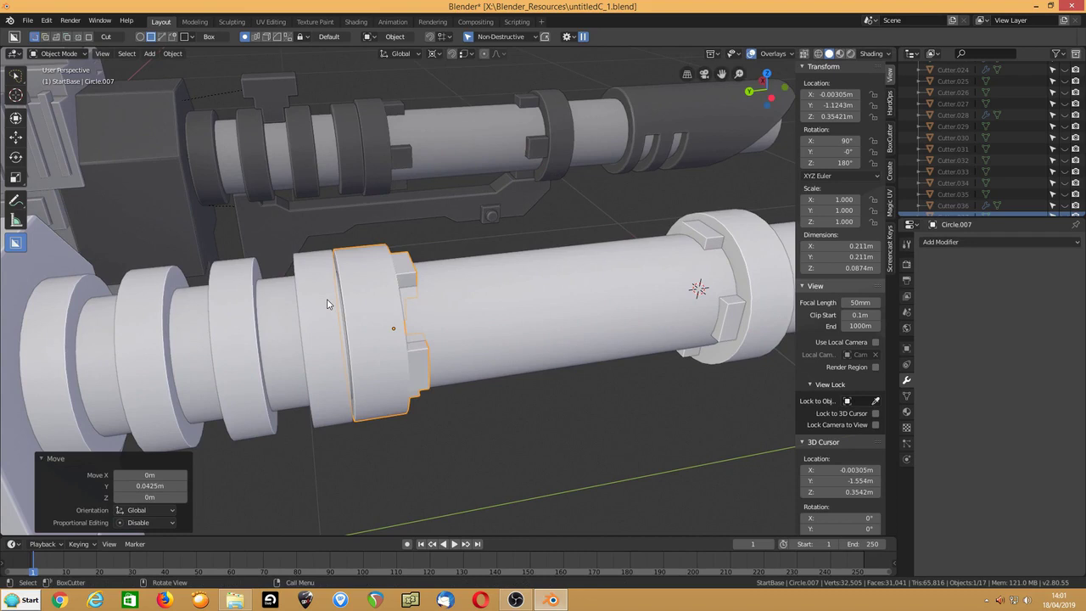
Step: Apply the duplicated ring's rotation and rotate the ring 45° about the Y axis
key("ctrl+a")
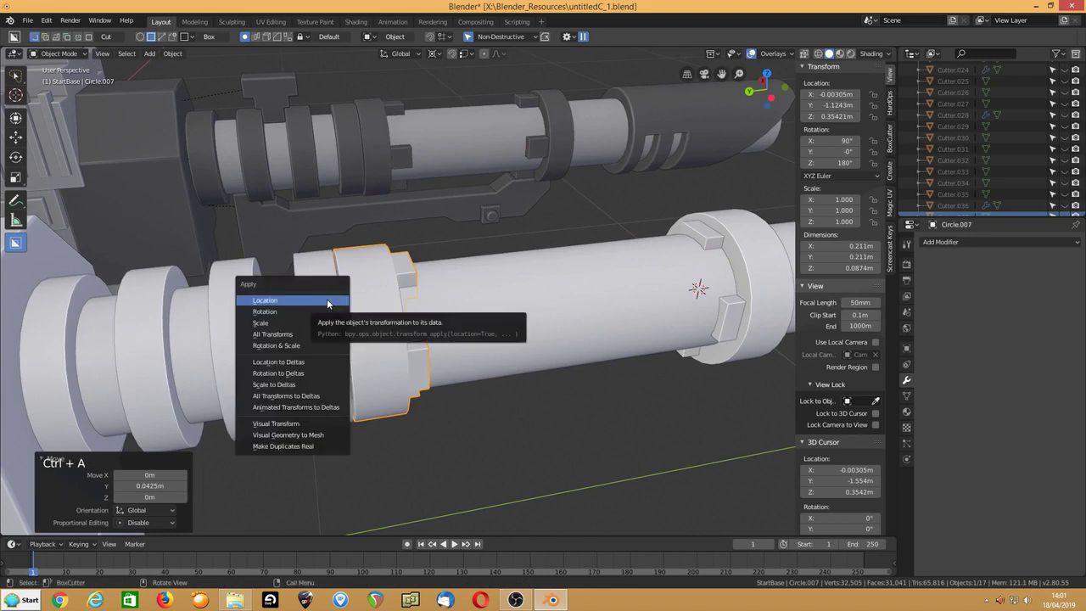
left_click(282, 312)
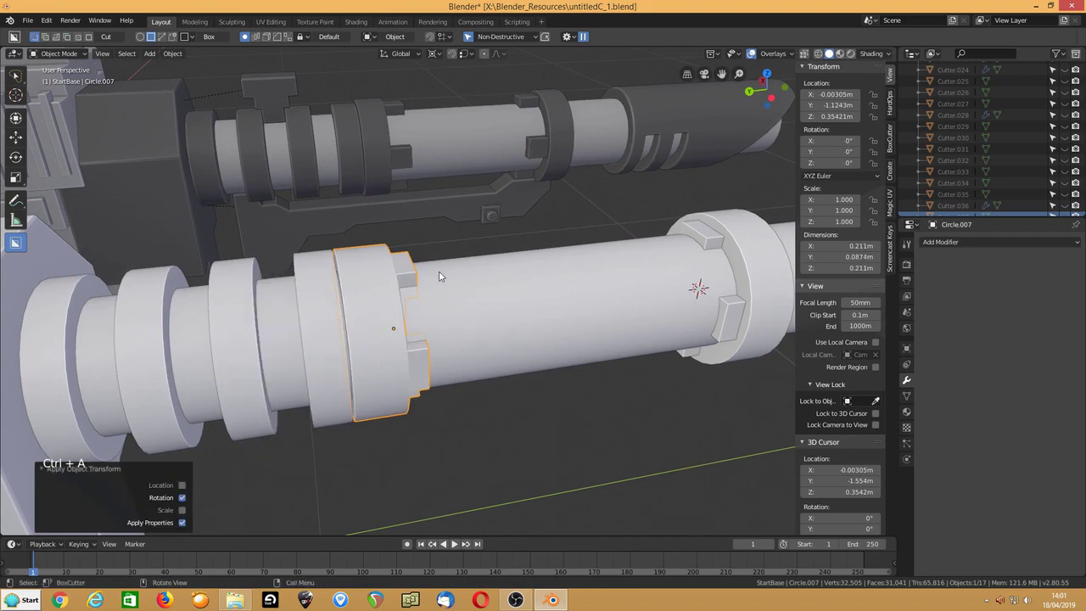
type("rx45")
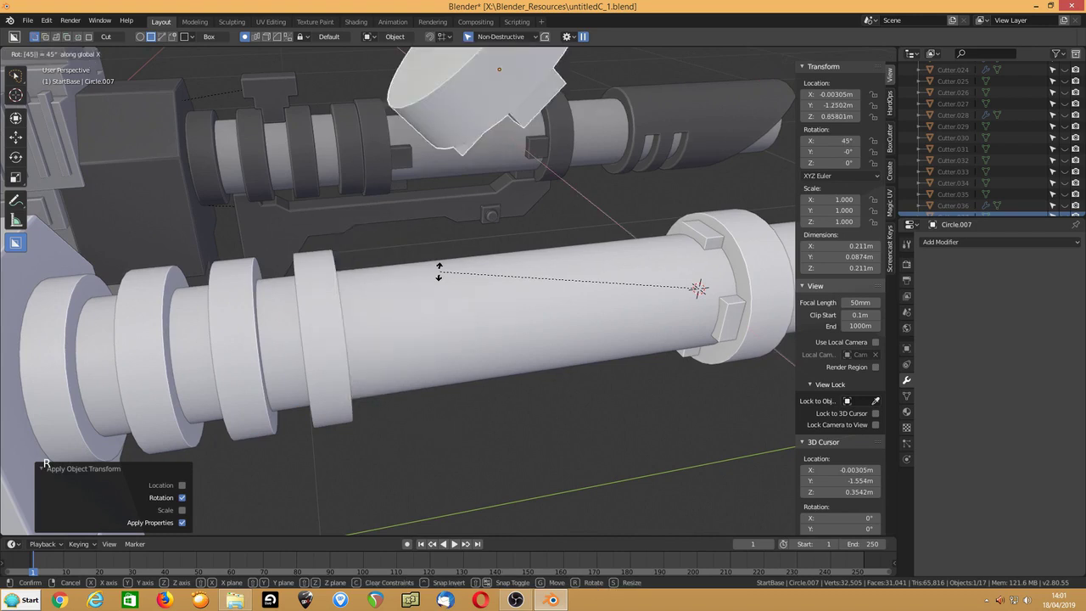
key("Escape")
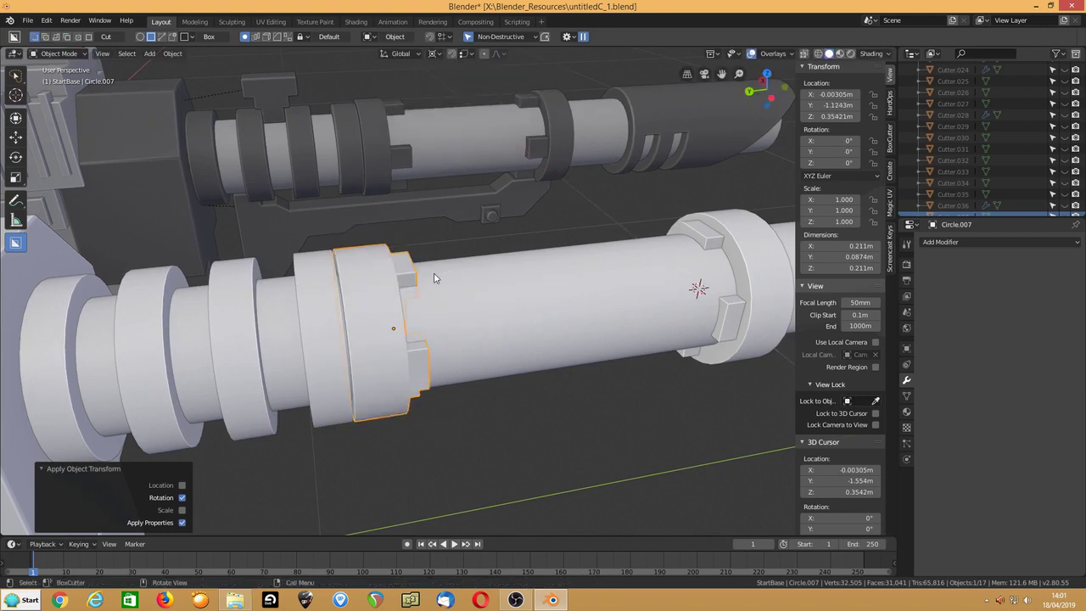
type("ry45")
key("Return")
Step: Add a cube at the 3D cursor and scale it by 0.2
middle_click_drag(414, 290, 462, 323)
scroll(437, 317, "down", 5)
left_click(417, 169)
left_click(363, 304)
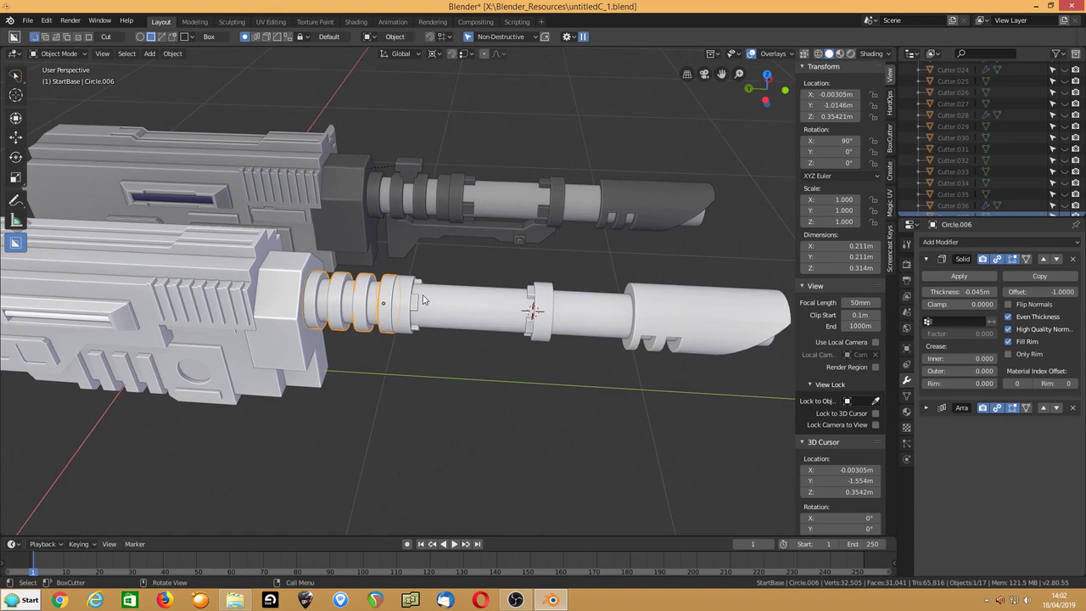
key("shift+a")
mouse_move(424, 296)
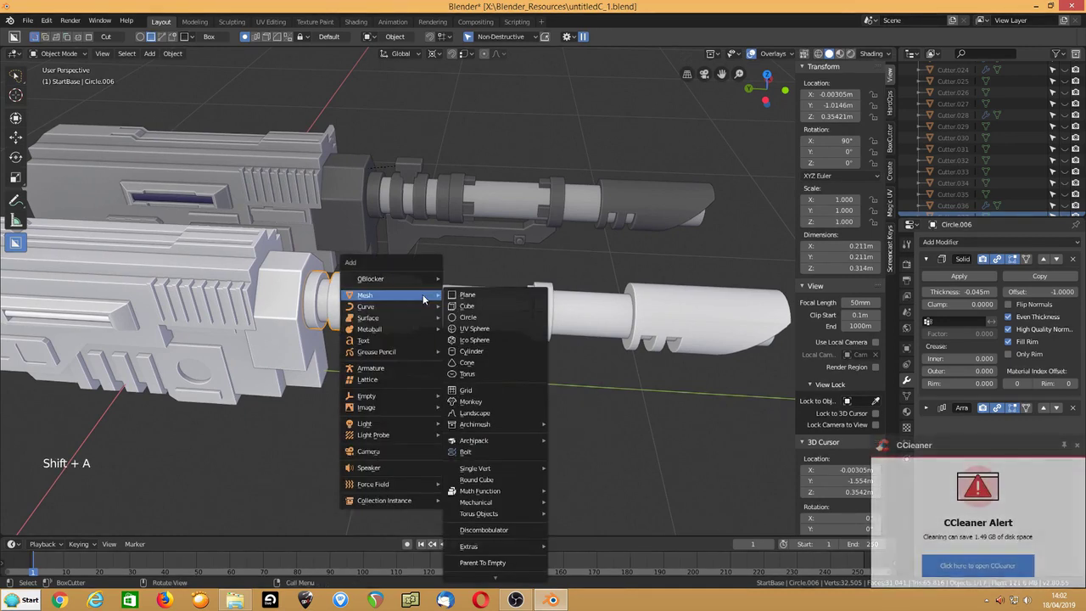
left_click(468, 306)
left_click(1076, 445)
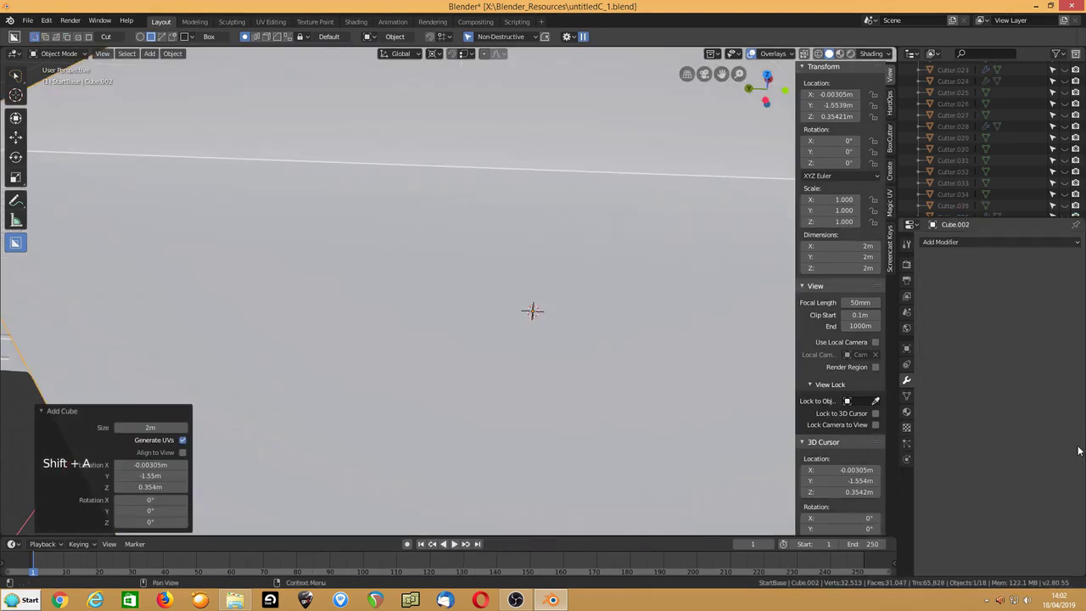
left_click(236, 312)
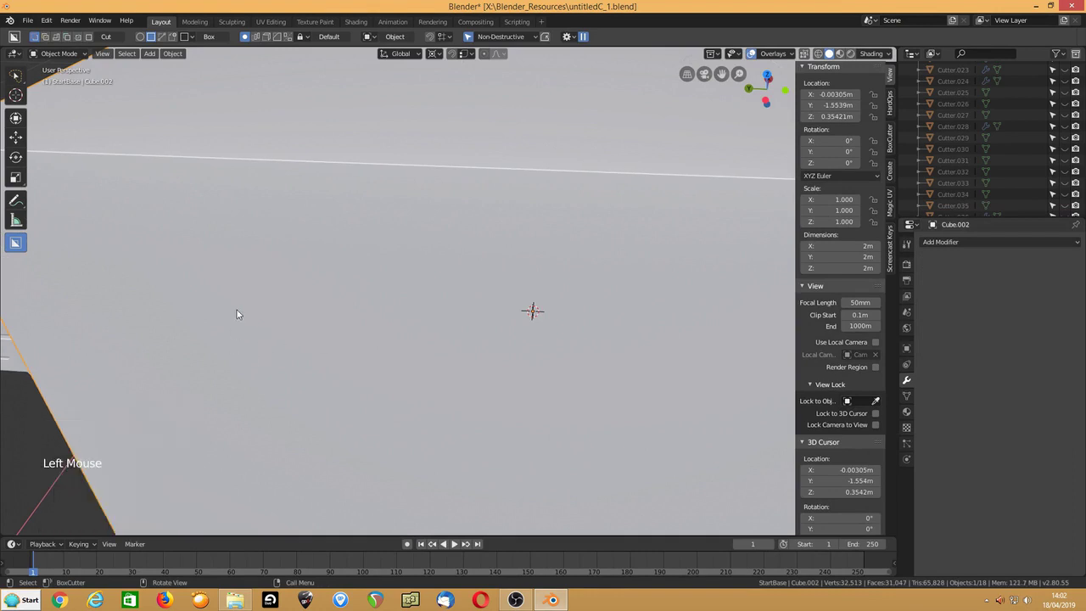
type("s.2")
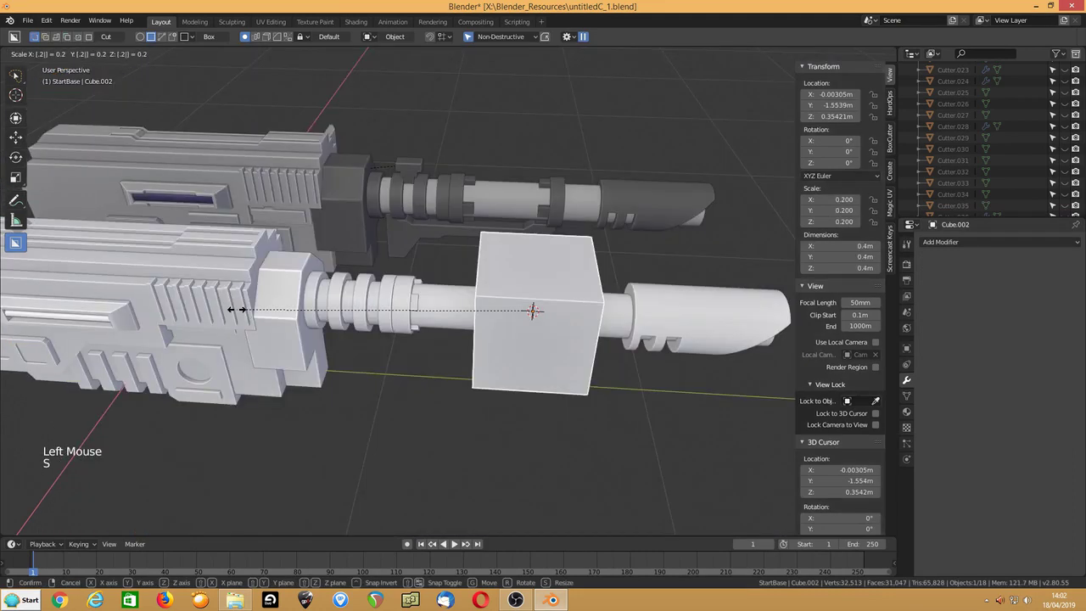
left_click(238, 309)
Step: Scale the cube down to about 0.14 m and move it about 0.65 m along the Y axis to the rear barrel rings
key("s")
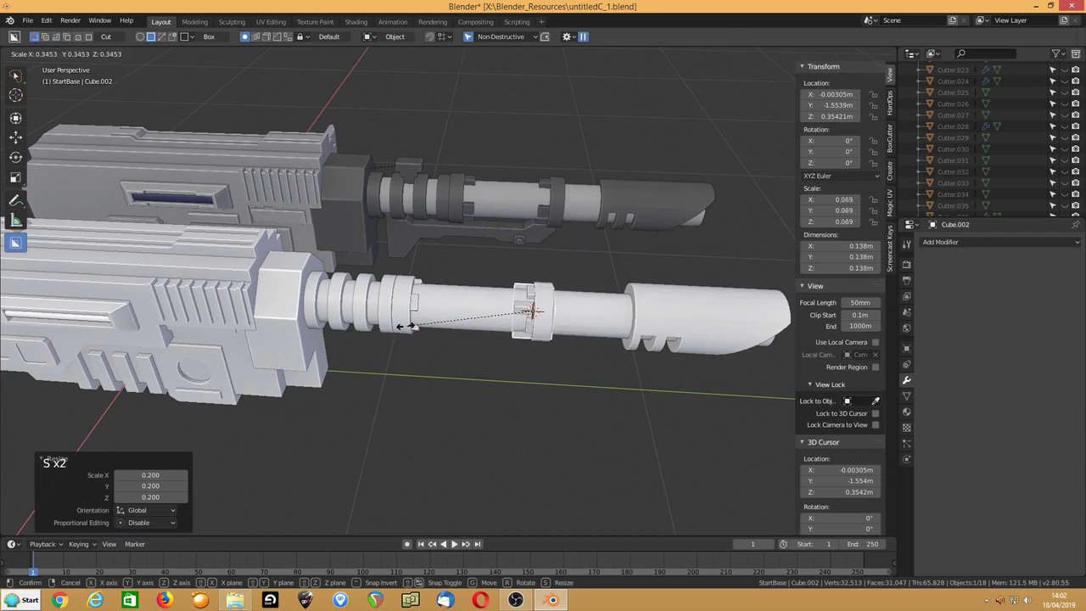
left_click(404, 328)
key("g")
key("y")
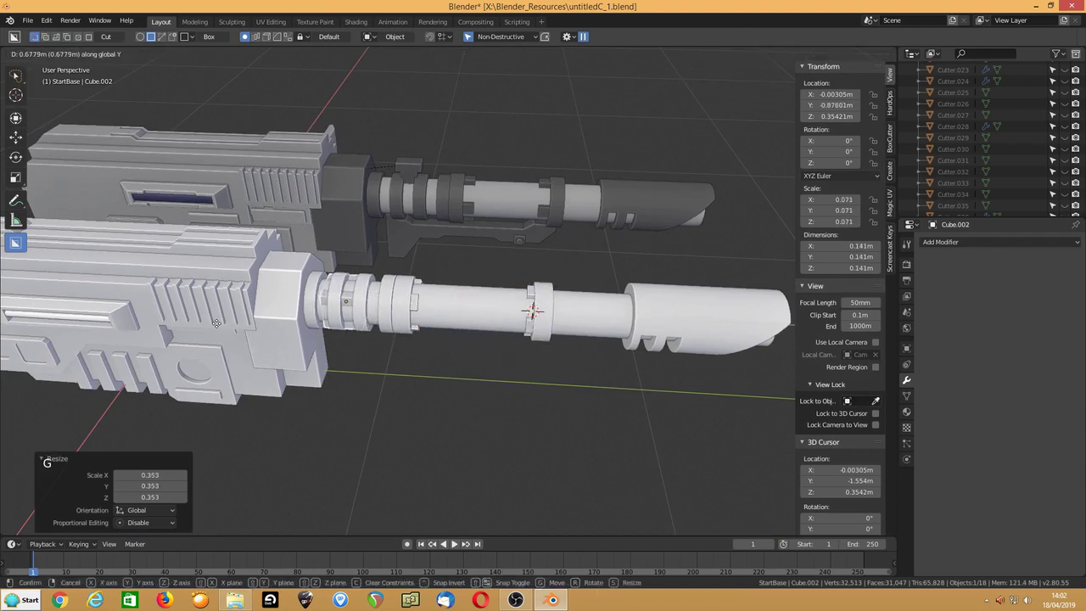
left_click(225, 327)
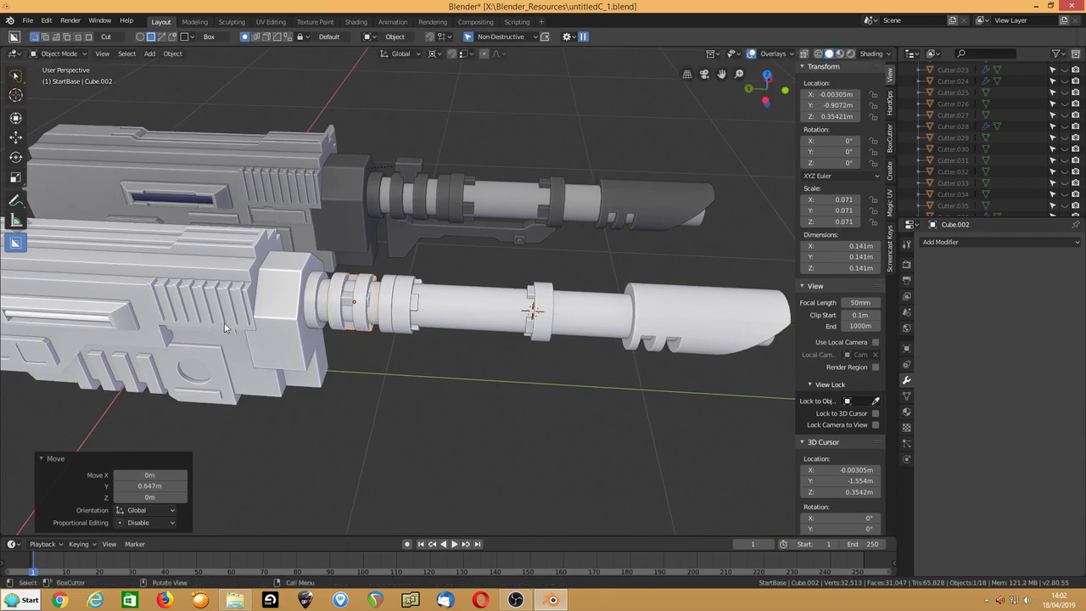
Step: In left wireframe view, set the pivot point to Median Point and scale the cube down to about 0.05 m
key("ctrl+KP_3")
scroll(326, 300, "up", 4)
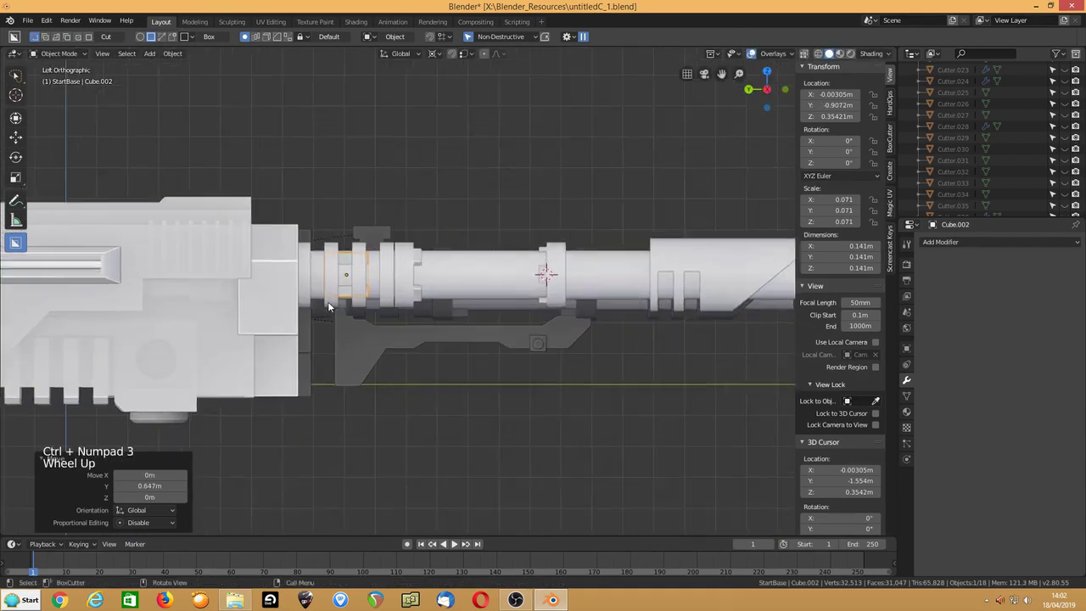
key("shift+z")
scroll(327, 302, "up", 2)
middle_click_drag(257, 251, 479, 316, "shift")
scroll(274, 326, "up", 1)
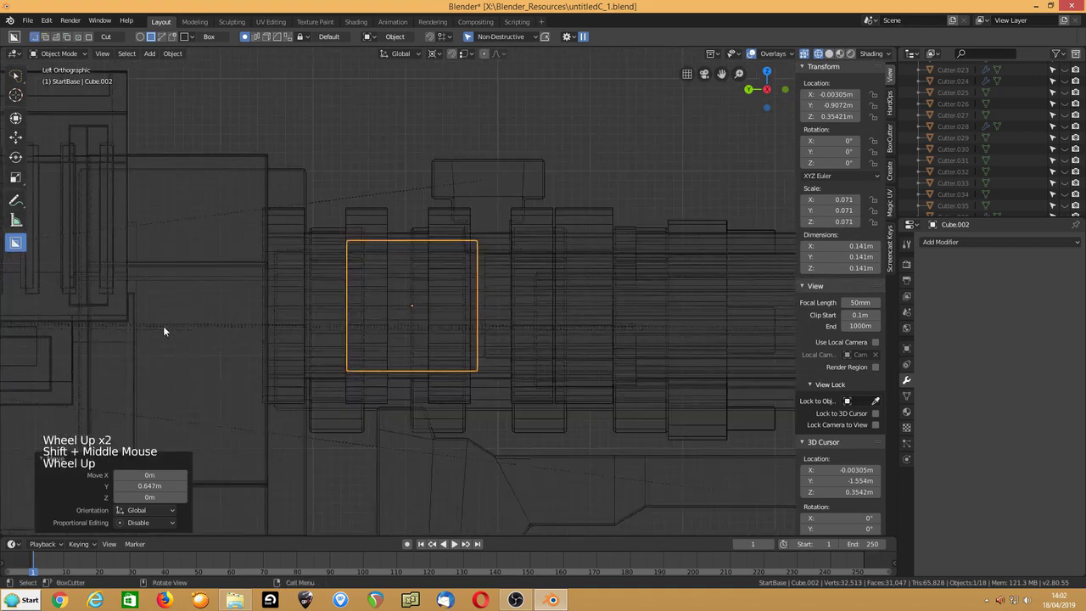
key("s")
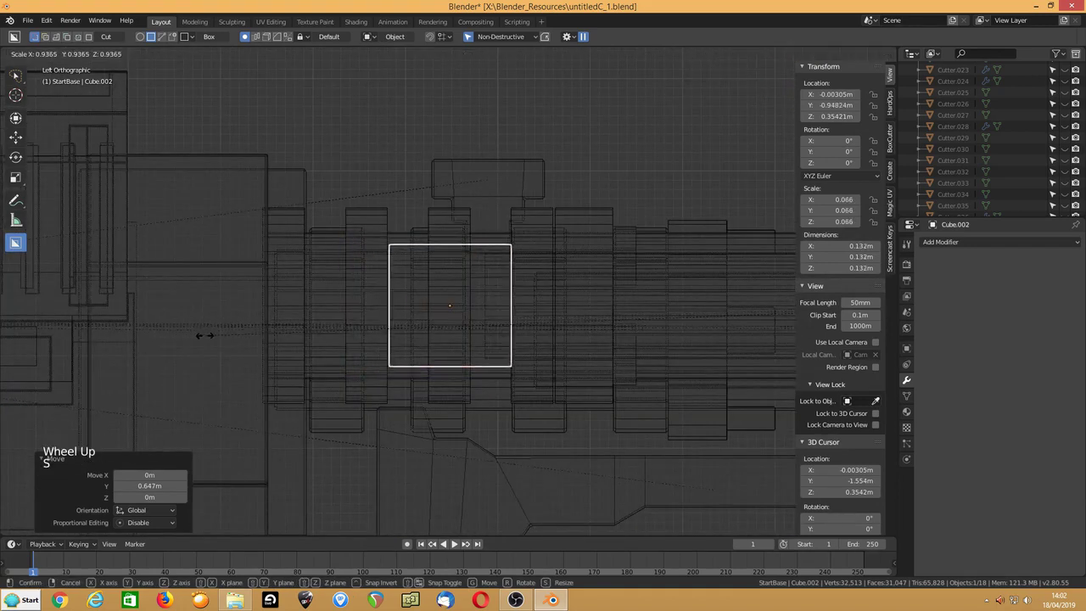
key("Escape")
key("period")
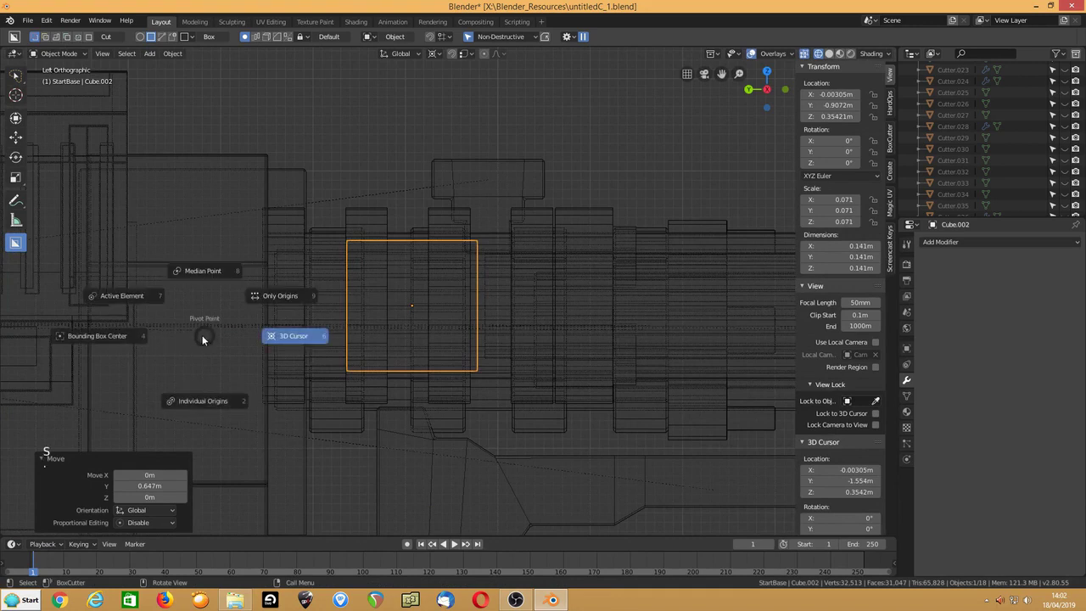
left_click(204, 272)
key("s")
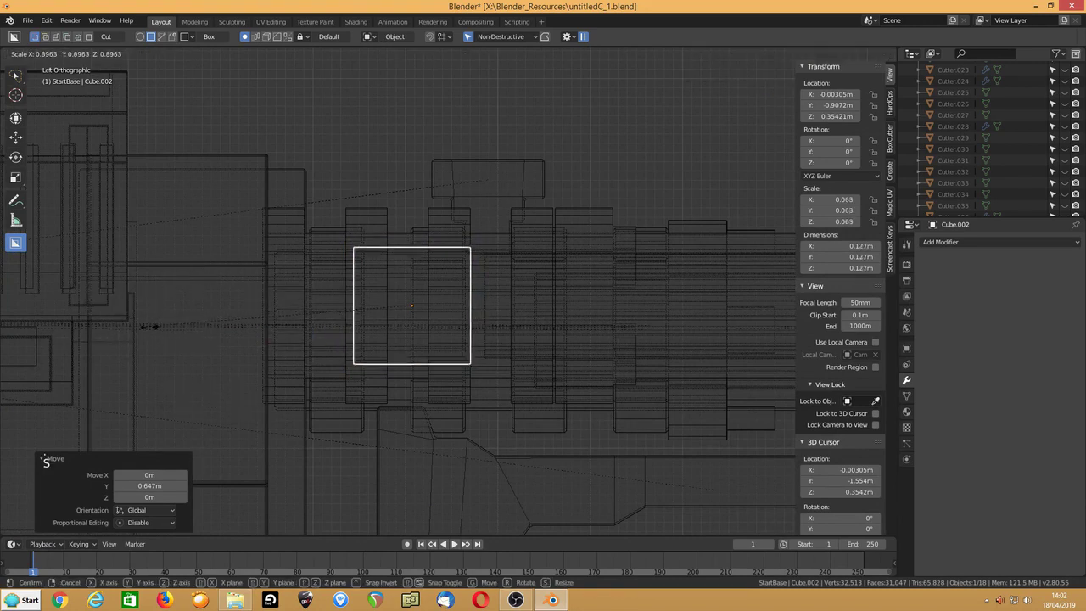
left_click(320, 360)
Step: Centre the cube between the two middle rear rings along Y, raise it about 0.103 m along Z, and restore solid shading
key("g")
key("y")
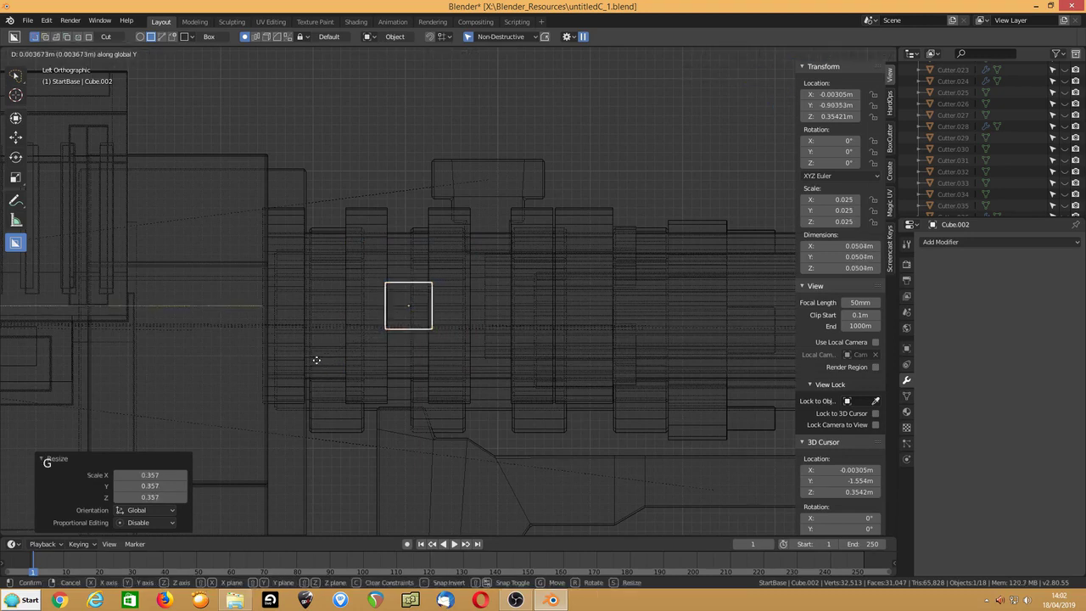
left_click(316, 366)
key("g")
key("z")
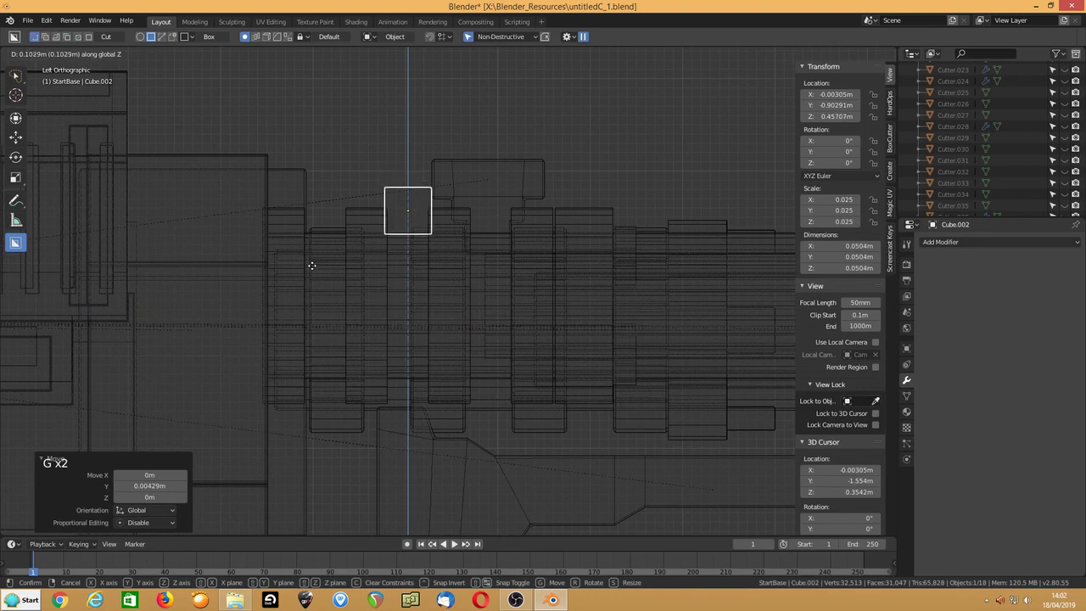
left_click(309, 263)
key("shift+z")
middle_click_drag(309, 264, 344, 285)
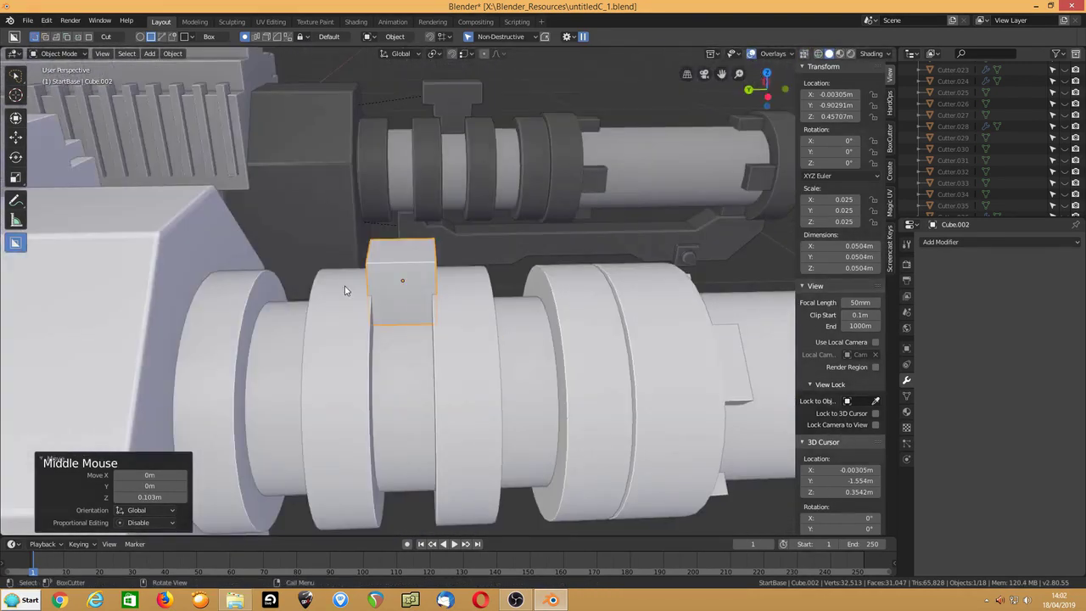
Step: Apply the cube's rotation and scale, and add one horizontal loop cut slid by a factor of about 0.173
key("ctrl+a")
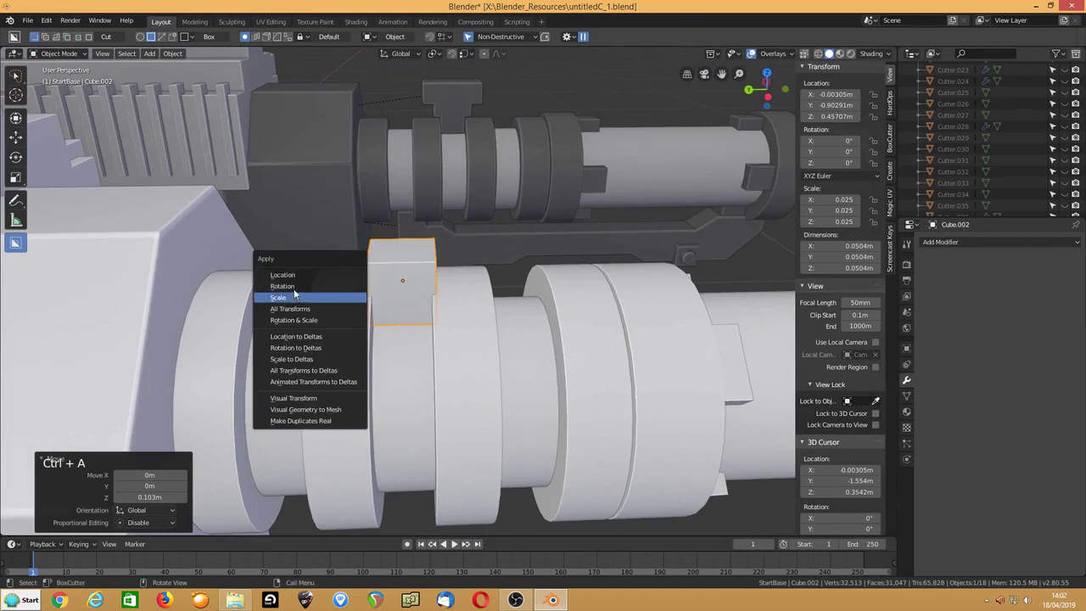
left_click(299, 323)
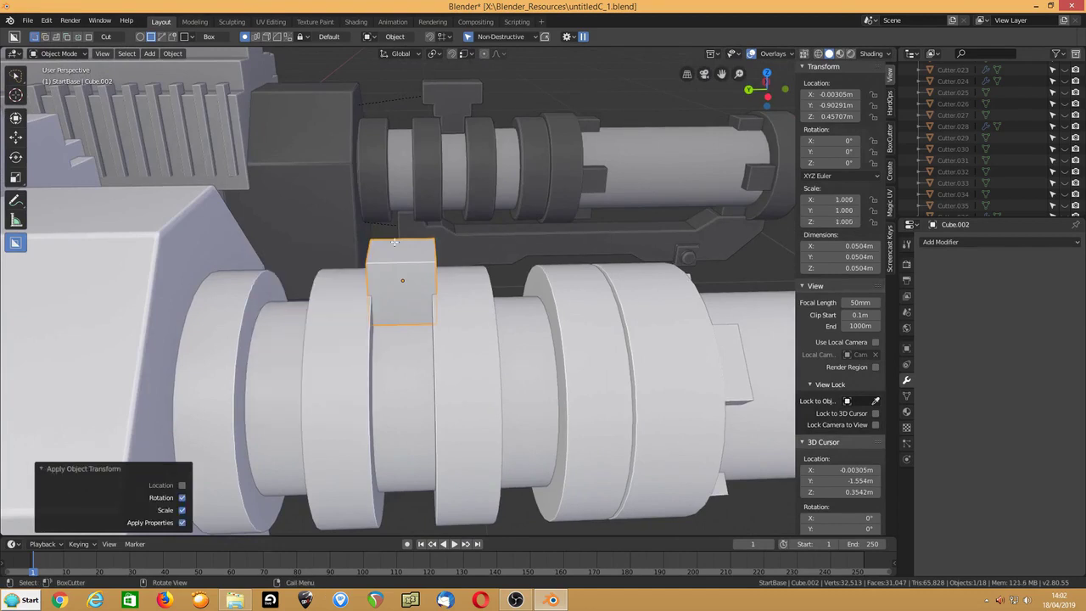
key("Tab")
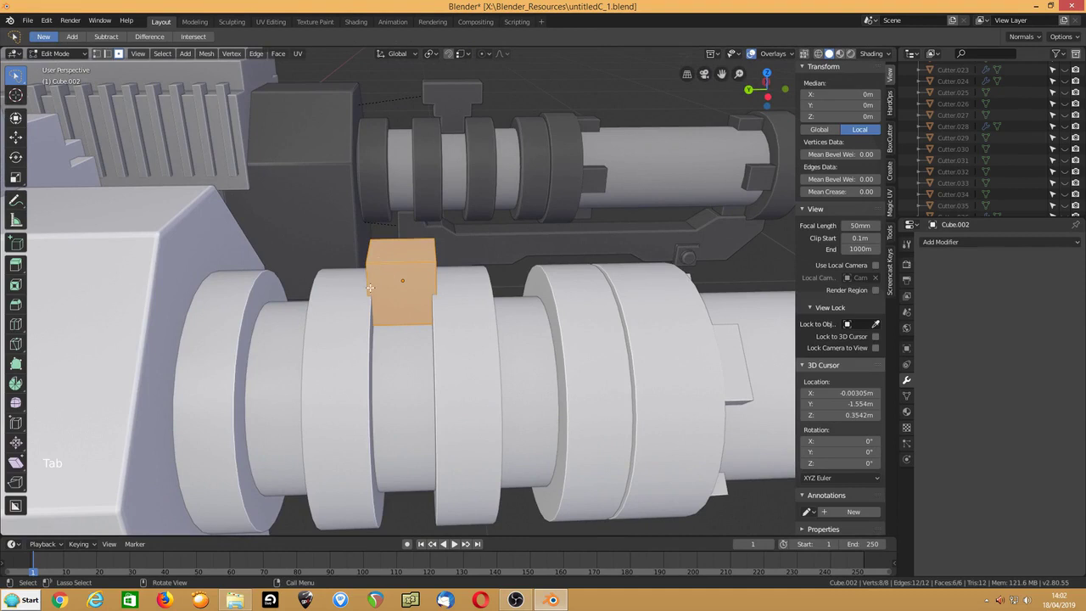
key("ctrl+r")
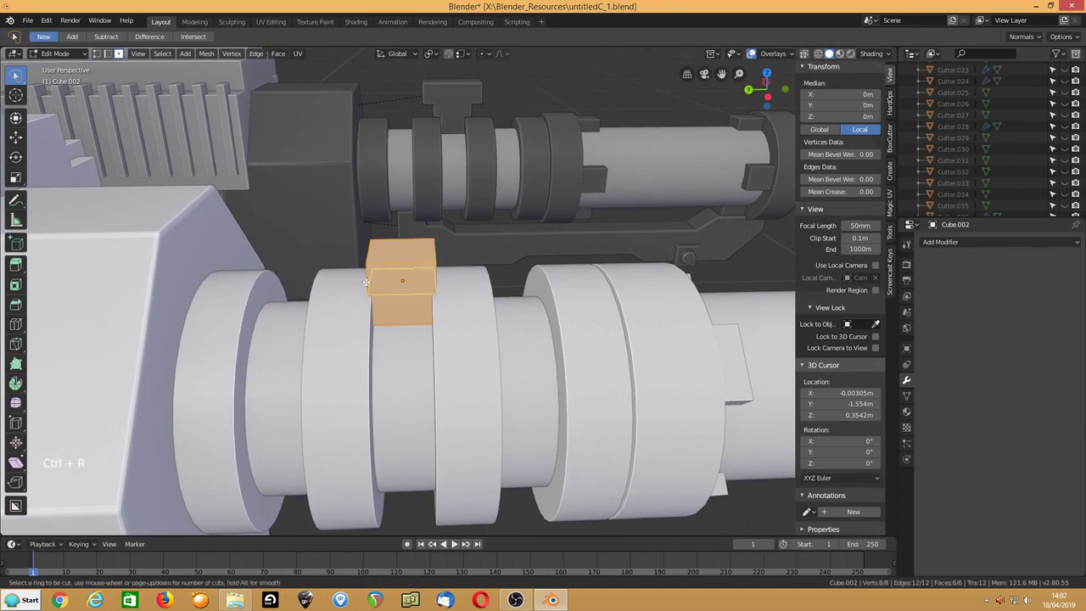
left_click(367, 281)
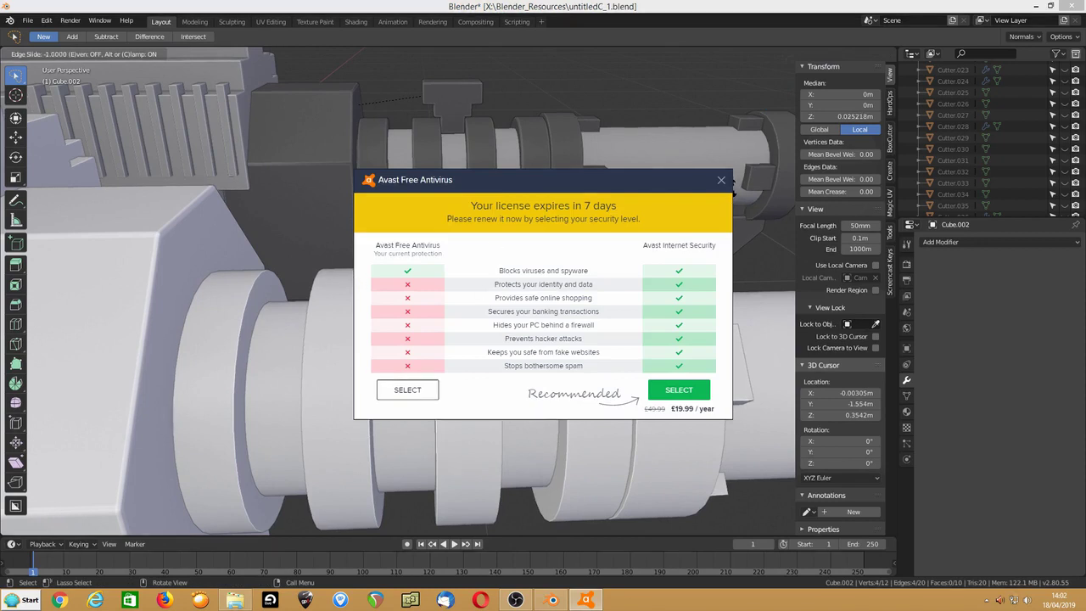
left_click(721, 180)
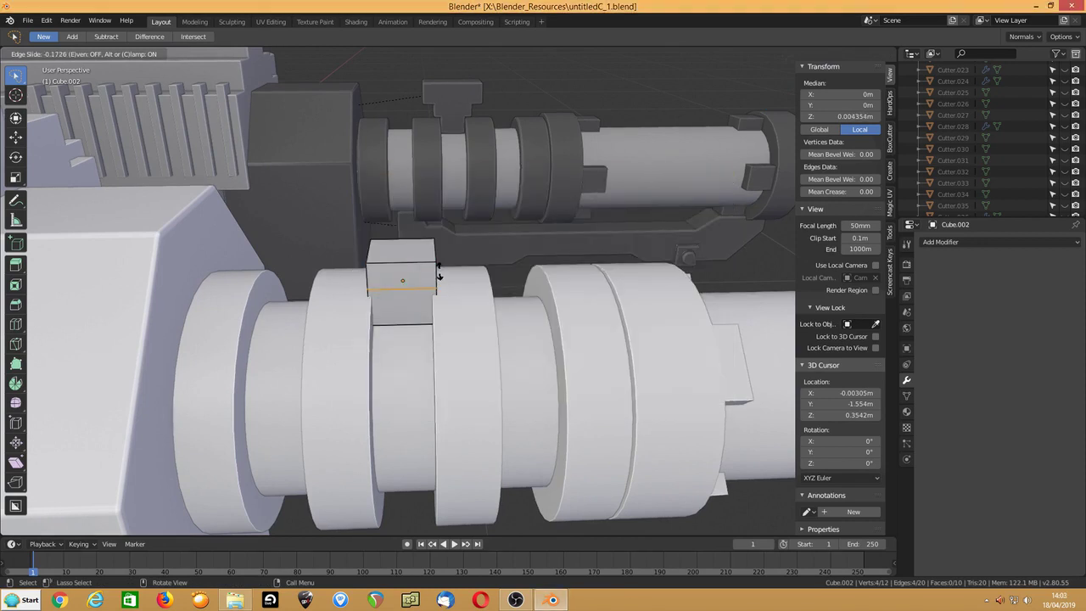
left_click(439, 273)
Step: Select the cube's two upper side faces facing along the barrel and extrude them outward along their normals by about 0.0099 m
middle_click_drag(439, 273, 415, 276)
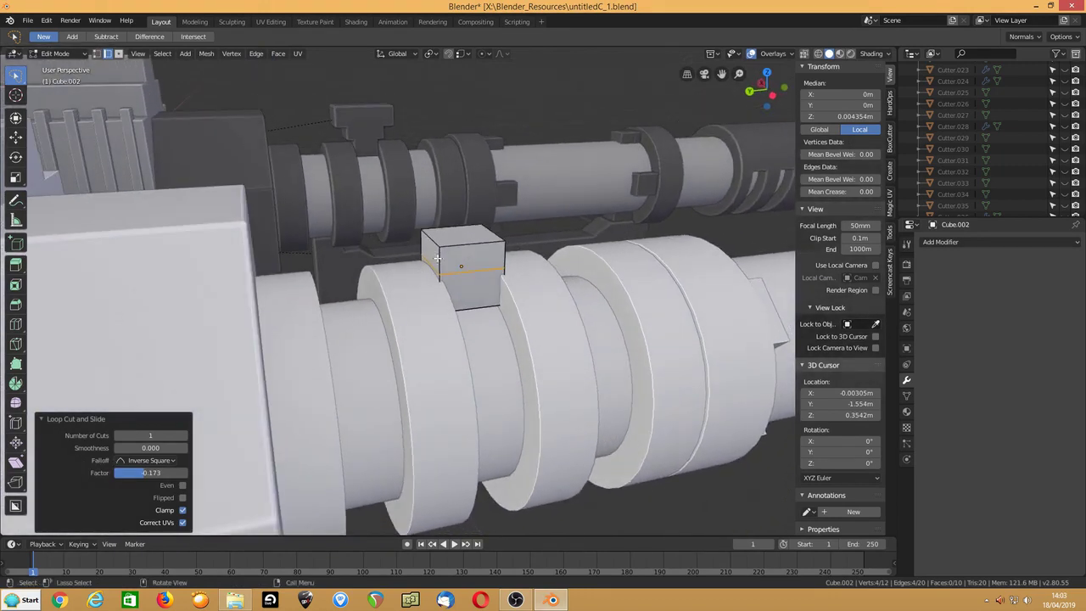
left_click(434, 253)
middle_click_drag(433, 252, 331, 288)
left_click(378, 256, "shift")
scroll(331, 288, "down", 1)
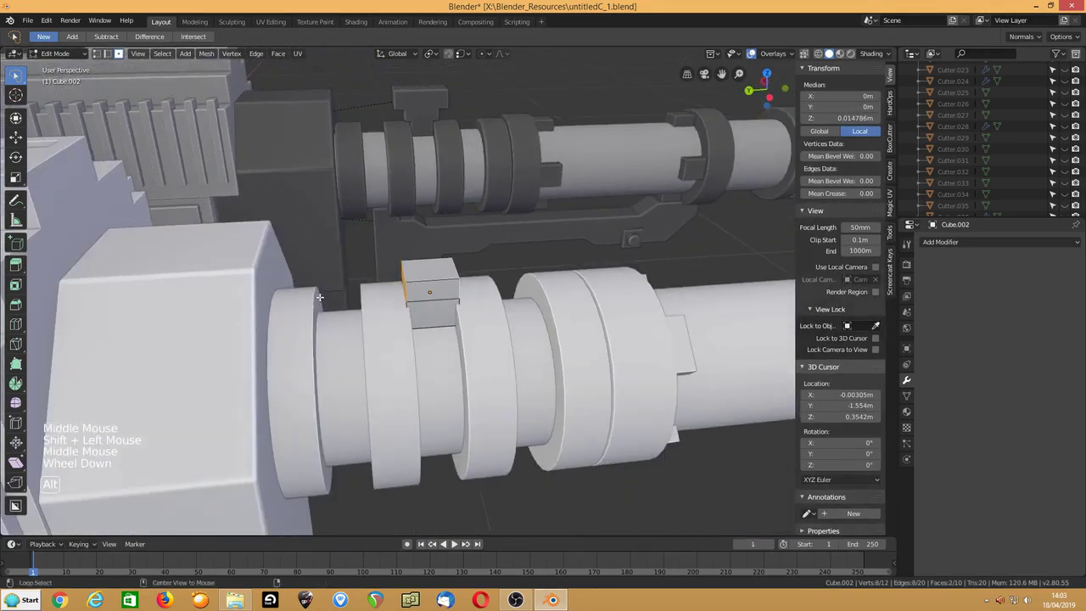
key("alt+e")
left_click(320, 310)
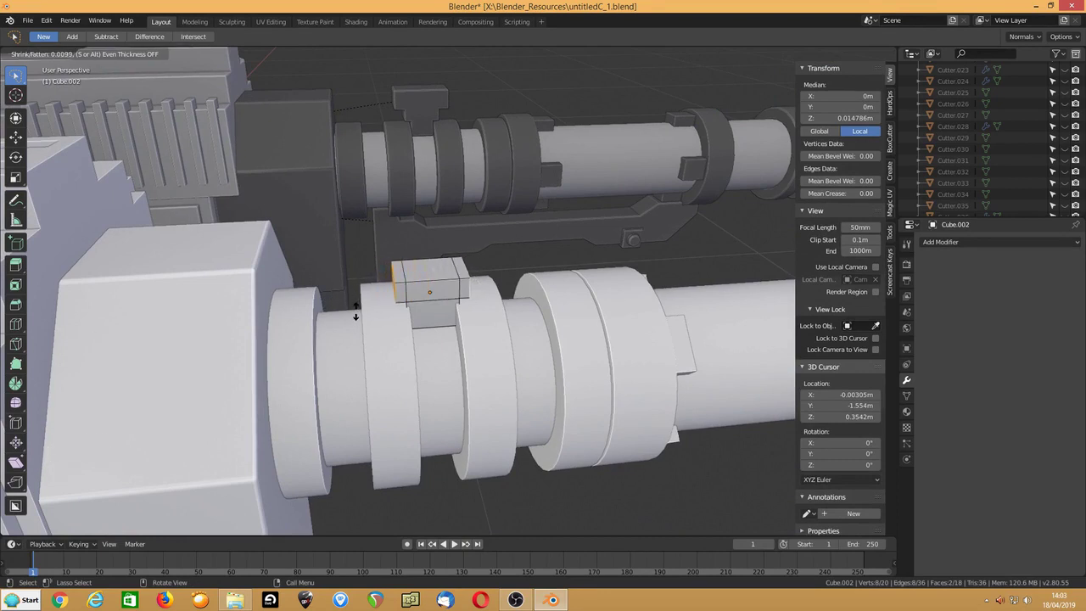
left_click(356, 314)
Step: Select the three top faces of the mount block and extrude them upward by about 0.0216 m
left_click(395, 270)
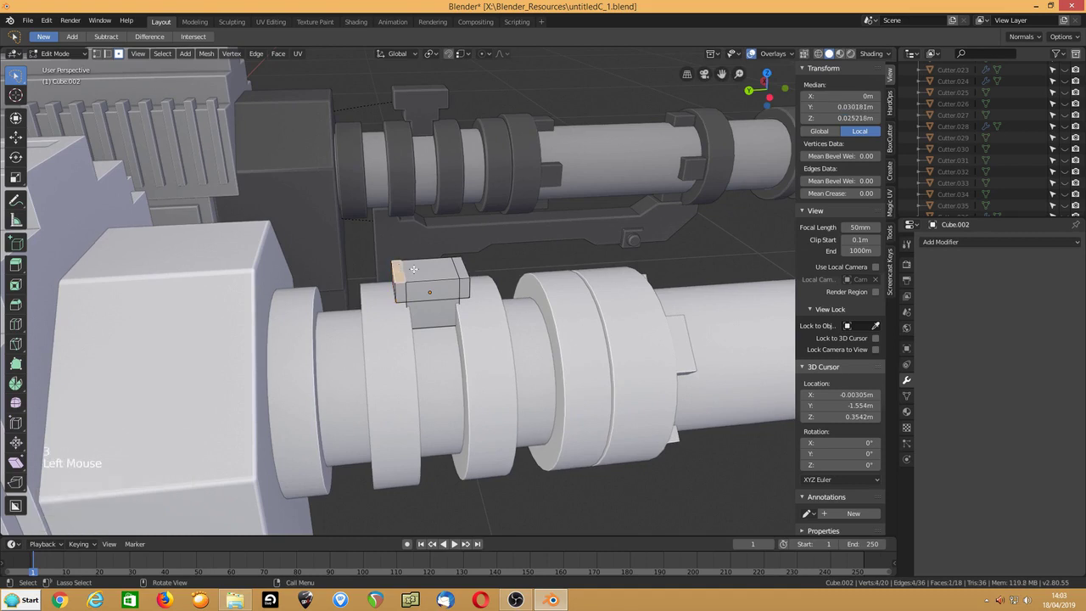
left_click(448, 269, "shift")
left_click(461, 269, "shift")
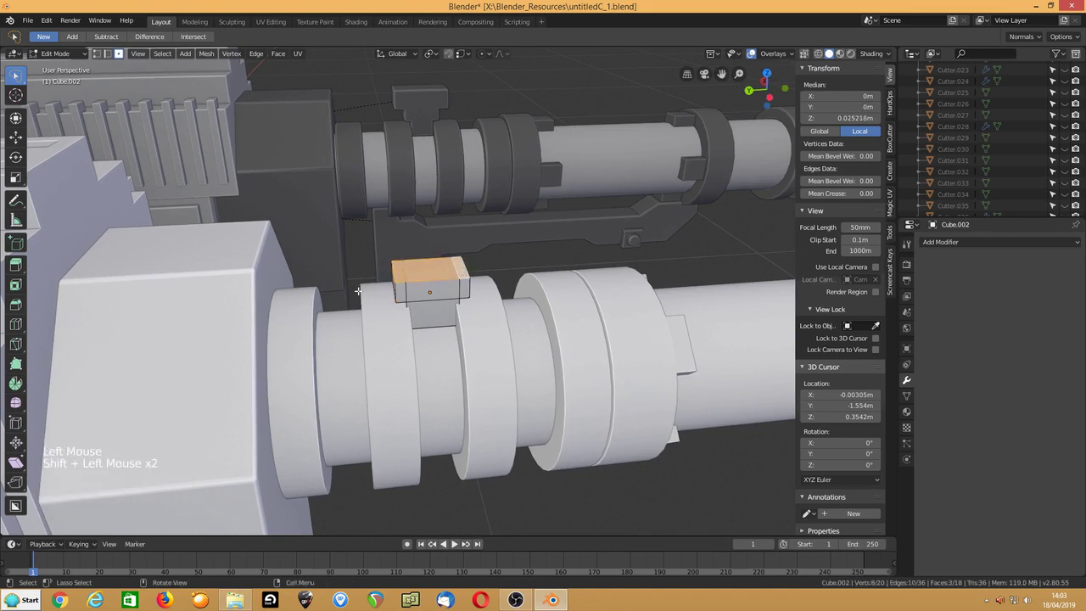
key("e")
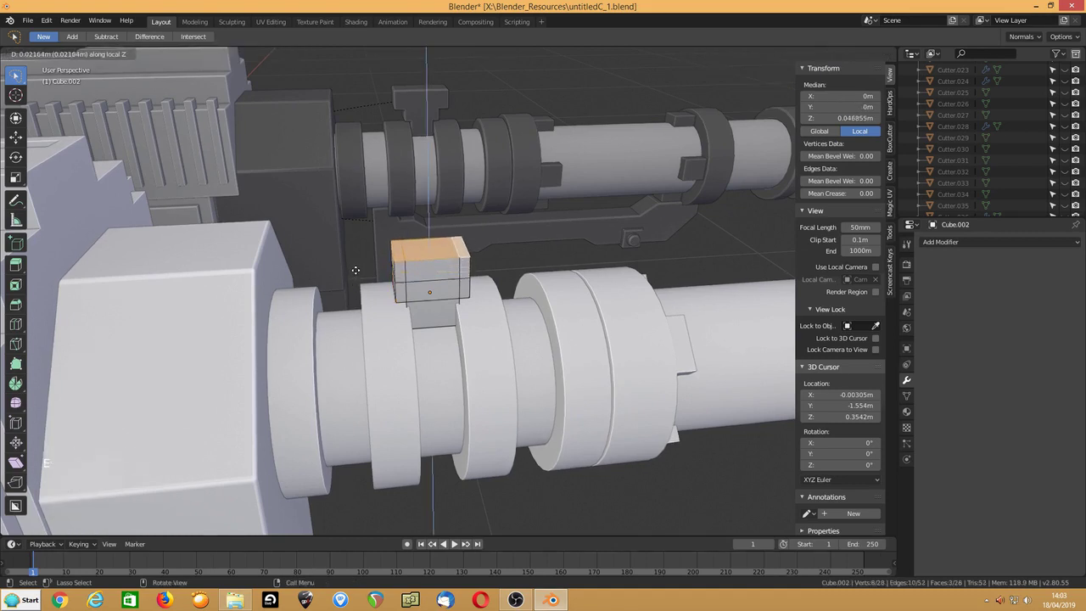
left_click(355, 269)
Step: Select the newly raised layer's two end faces along the barrel and extrude them outward along their normals by about 0.0172 m
middle_click_drag(390, 275, 408, 277)
left_click(440, 274)
middle_click_drag(545, 263, 398, 264)
left_click(370, 248, "shift")
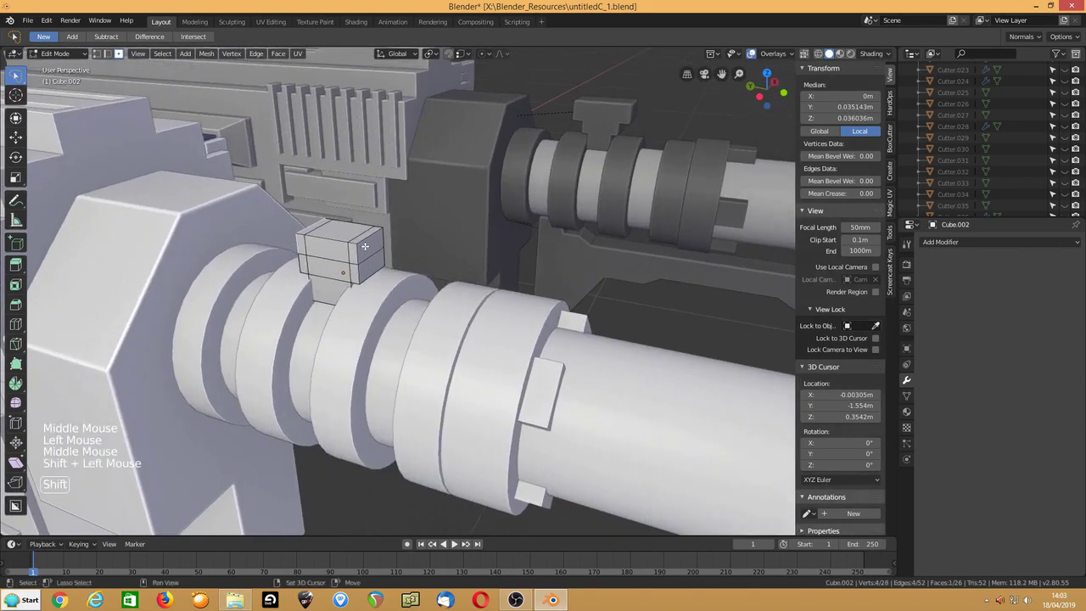
key("alt+e")
left_click(257, 286)
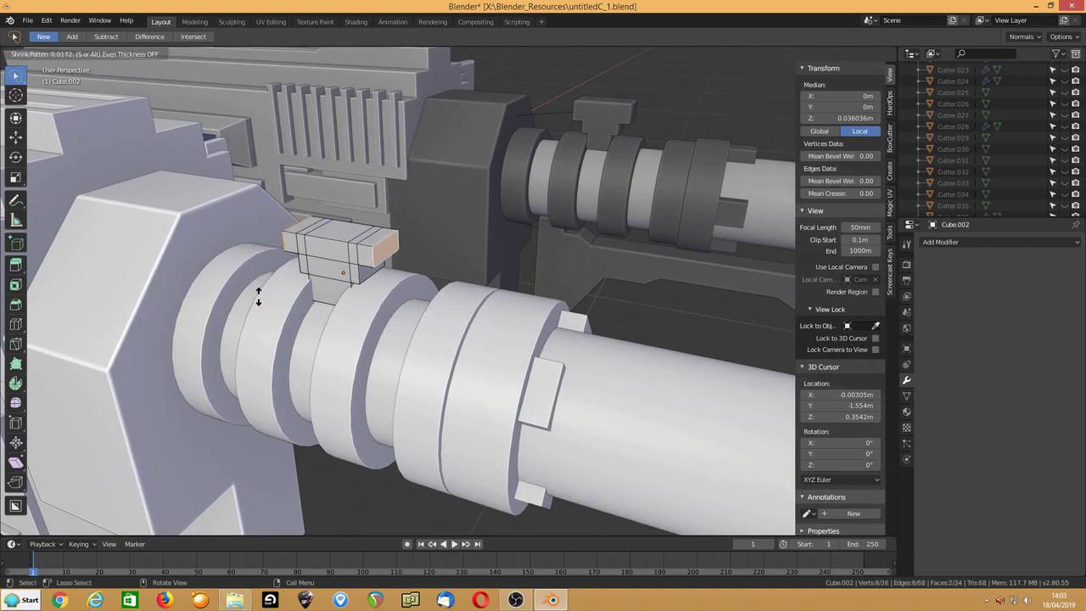
left_click(258, 292)
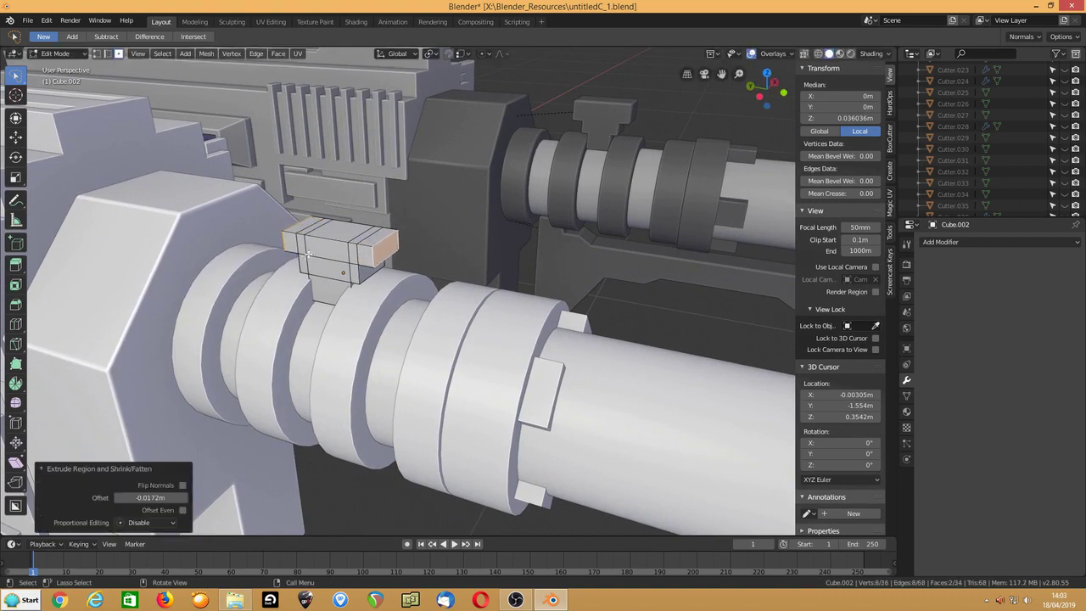
Step: Clean up the whole linked mount mesh with Limited Dissolve and raise its top face about 0.0067 m along Z
key("ctrl+l")
key("Delete")
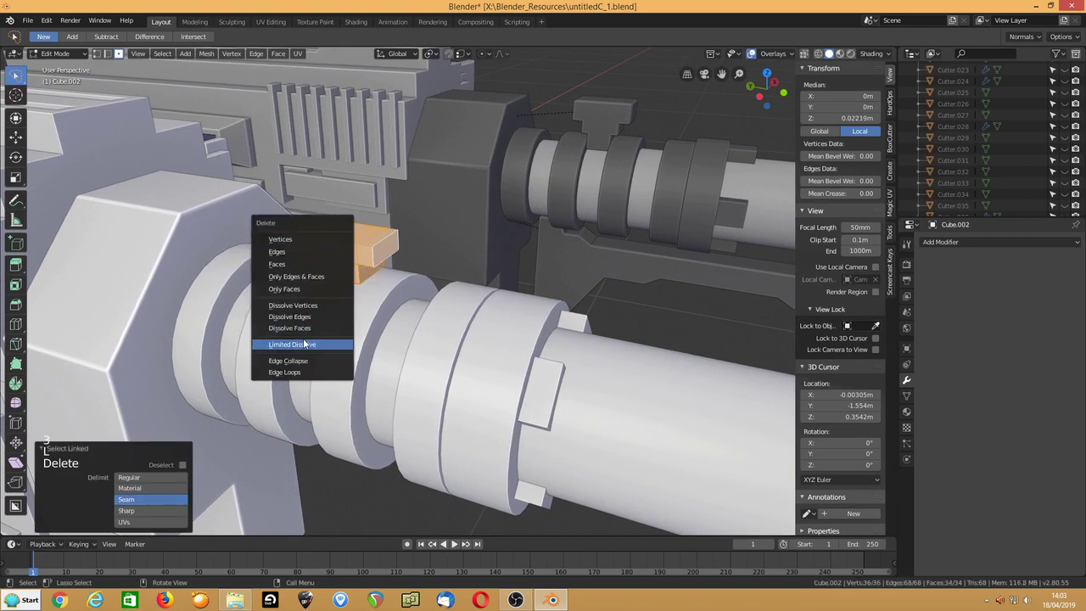
left_click(304, 343)
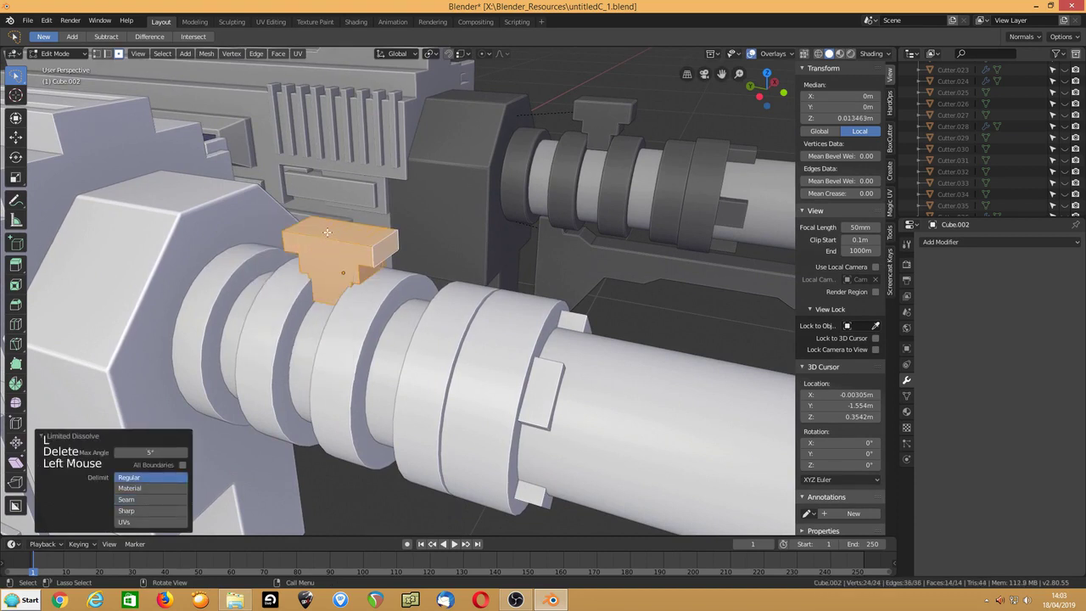
left_click(326, 231)
key("g")
key("z")
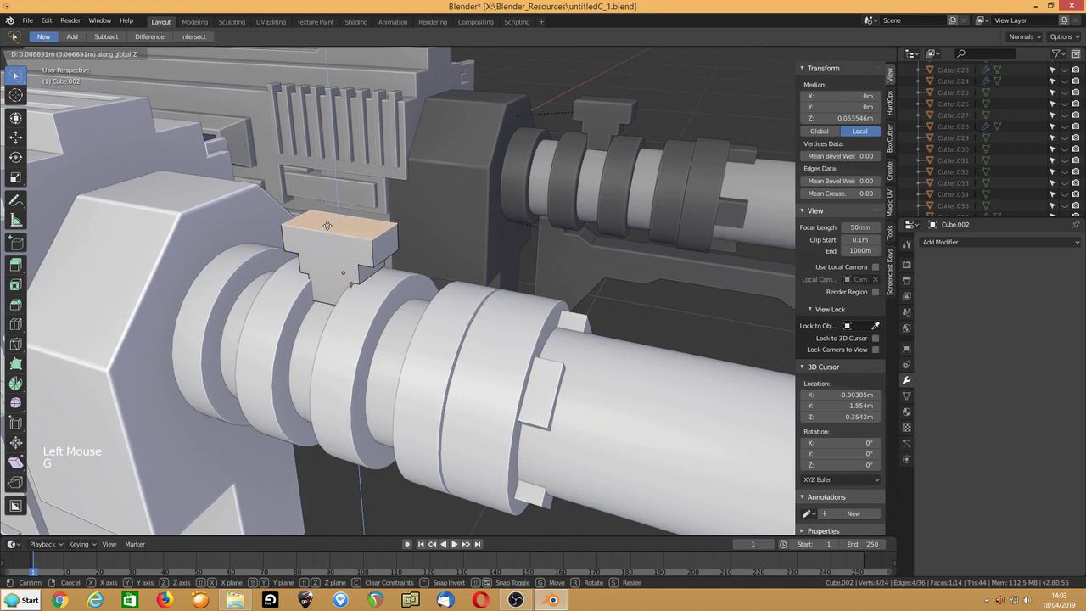
left_click(326, 225)
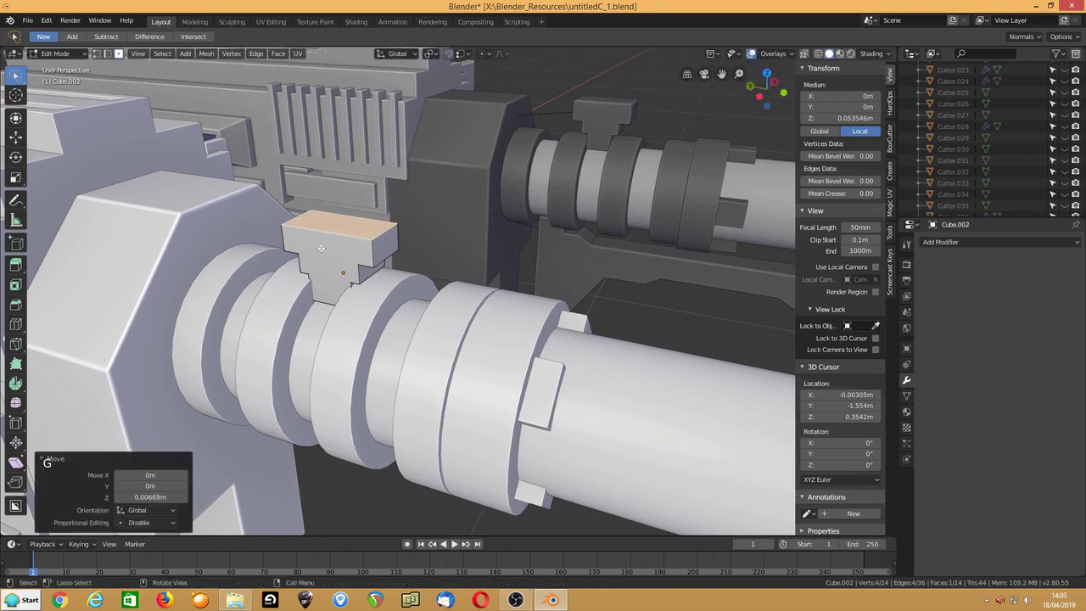
Step: Sharpen the mount in Object Mode with HardOps Csharpen and adjust its bevel width to 0.001 m
key("Tab")
key("q")
left_click(307, 259)
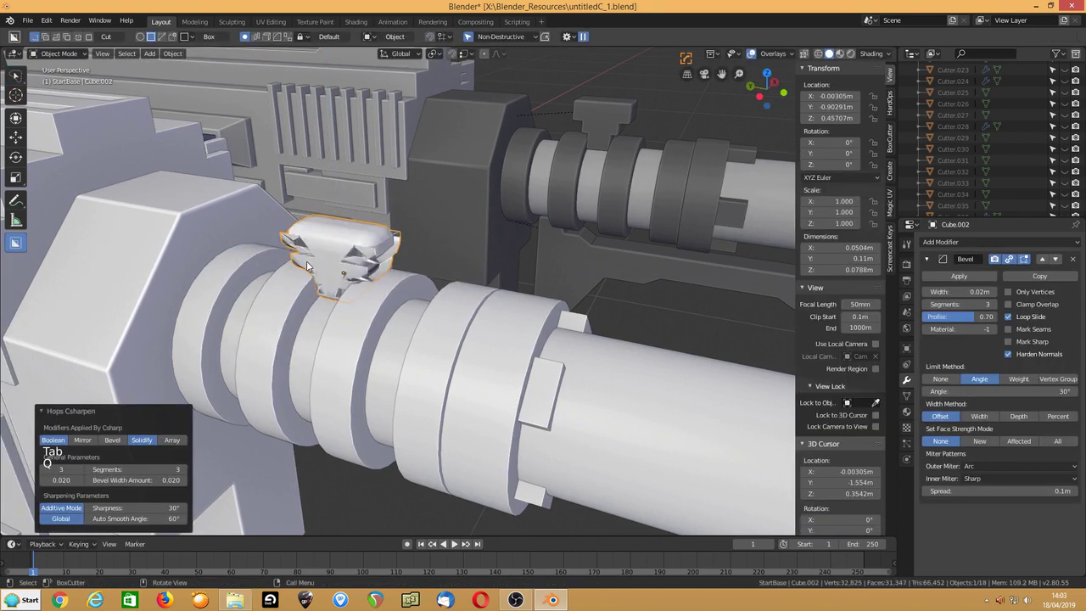
key("q")
left_click(306, 273)
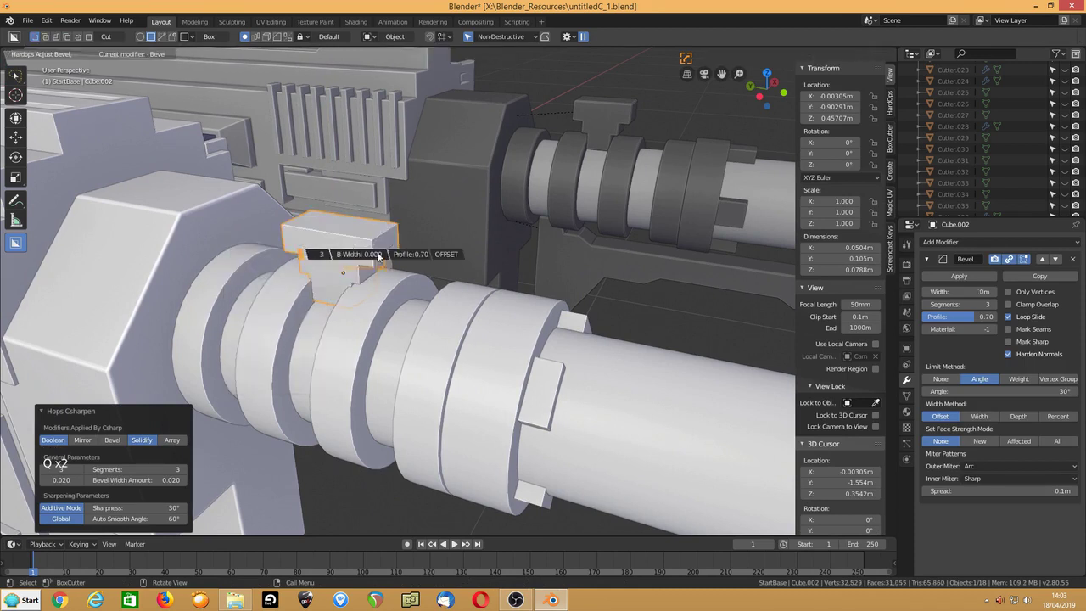
left_click(730, 279)
Step: Narrow the mount along X by a factor of 0.756 and apply its scale
middle_click_drag(689, 283, 404, 255)
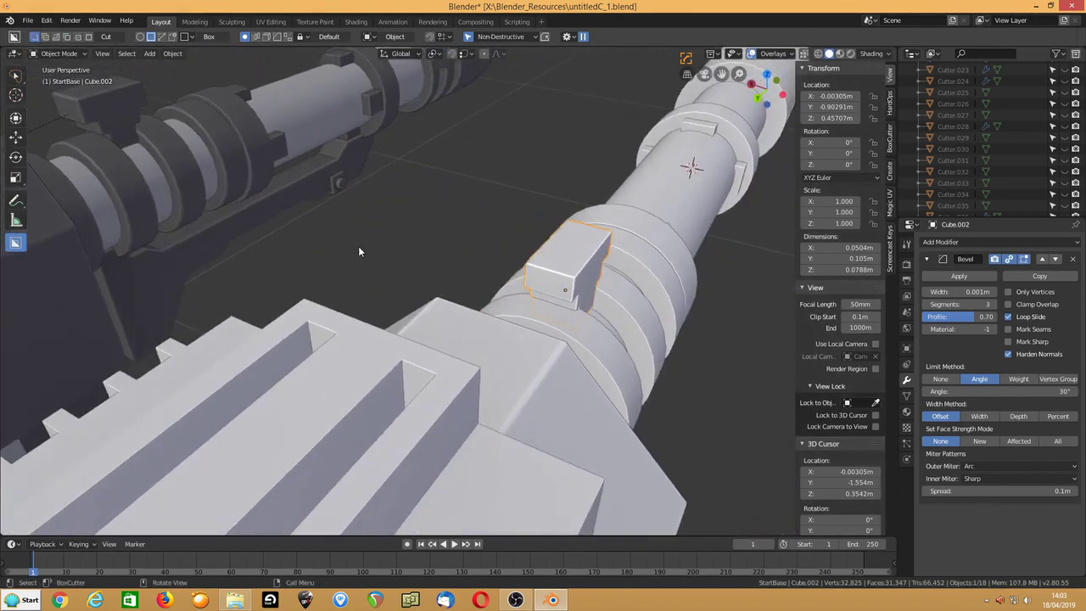
key("s")
key("x")
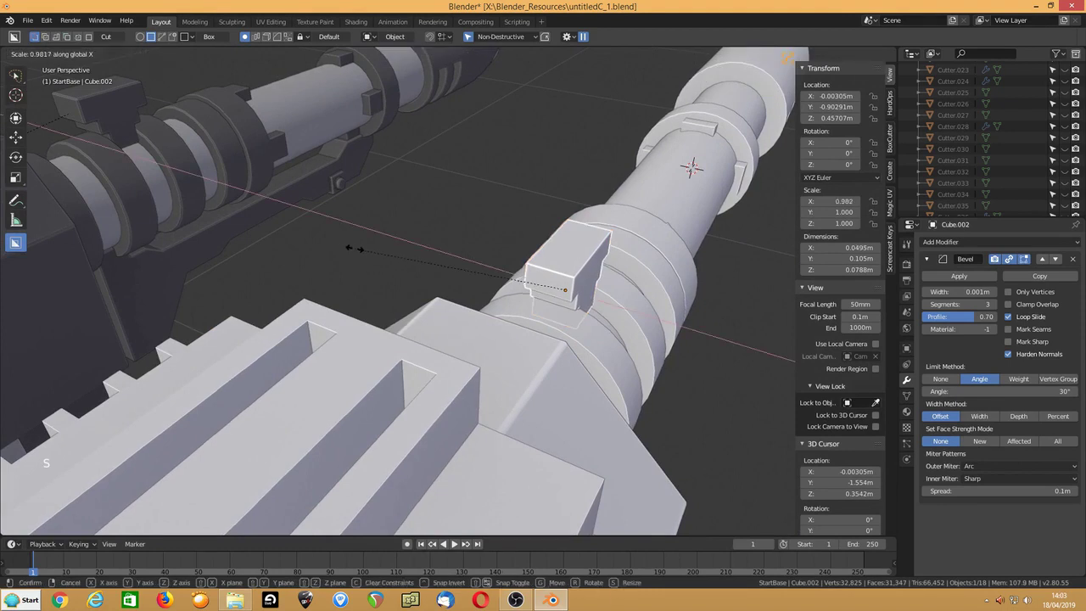
left_click(402, 256)
key("ctrl+a")
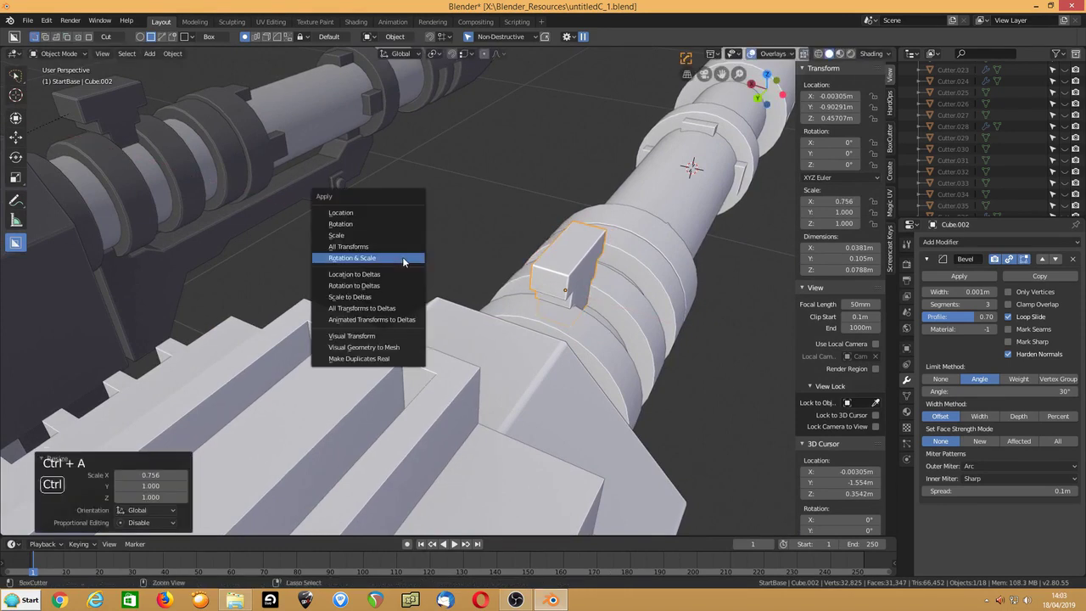
left_click(402, 256)
Step: In left orthographic view, add a mesh plane and rotate it -90° about Y
middle_click_drag(403, 256, 505, 219)
scroll(448, 225, "down", 3)
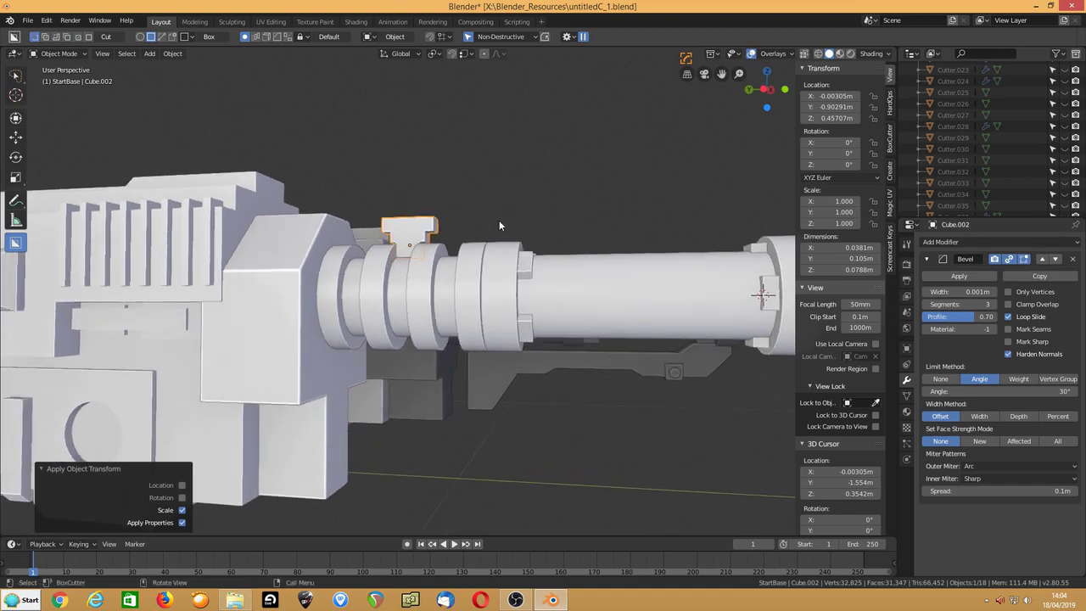
scroll(465, 339, "down", 2)
middle_click_drag(472, 353, 484, 361)
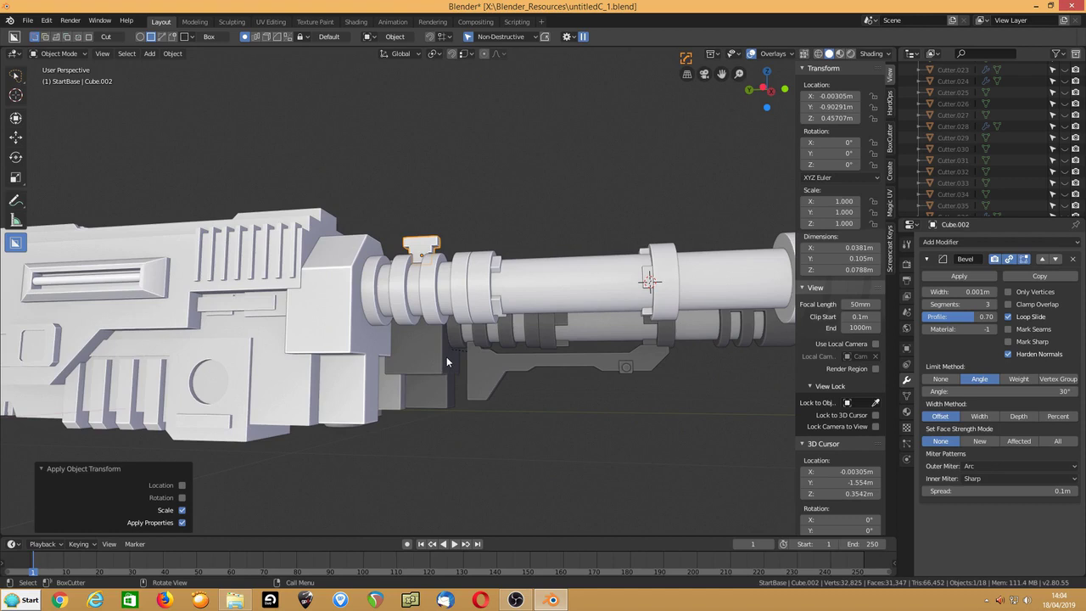
key("ctrl+KP_3")
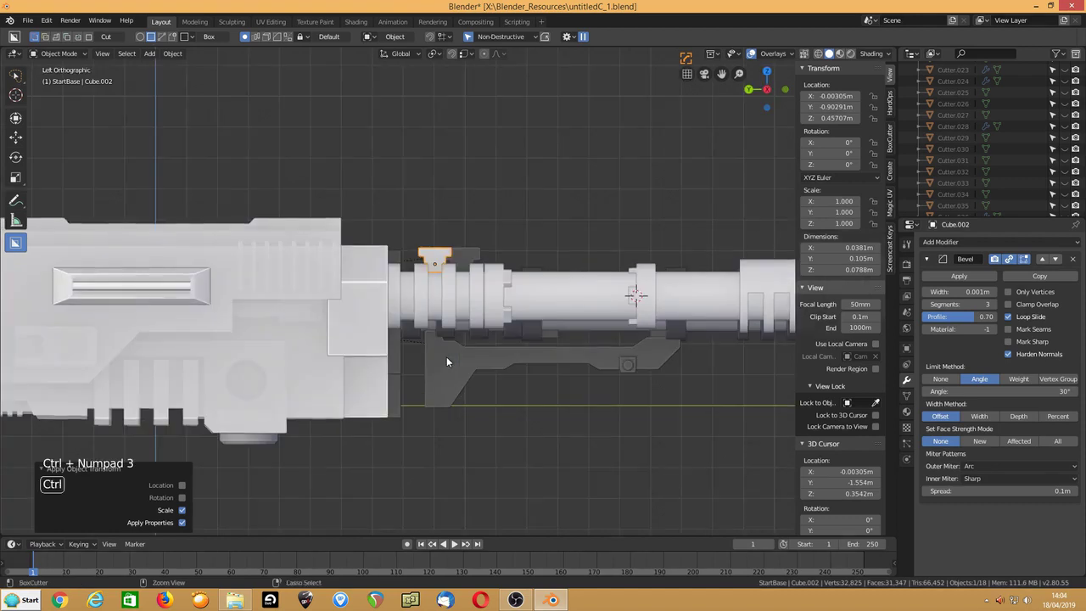
scroll(447, 362, "up", 2)
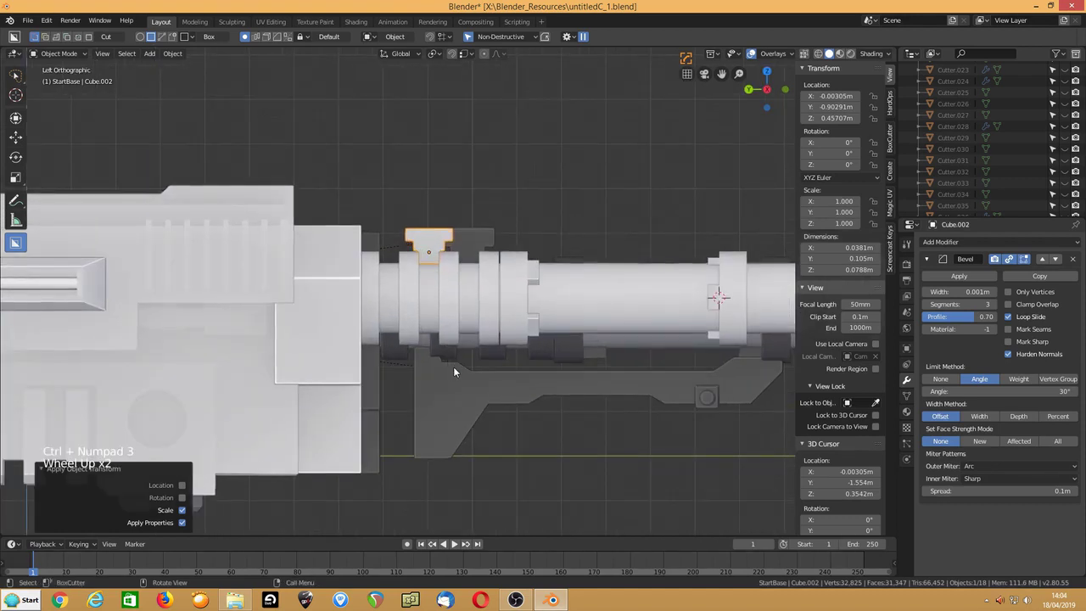
right_click(454, 369)
key("shift+q")
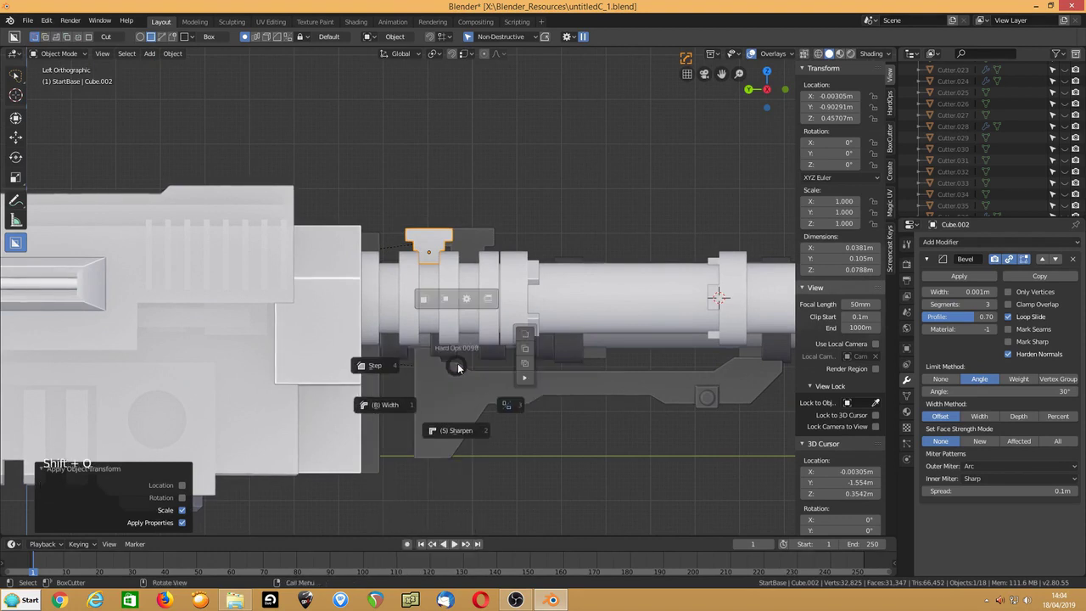
key("shift+a")
mouse_move(457, 363)
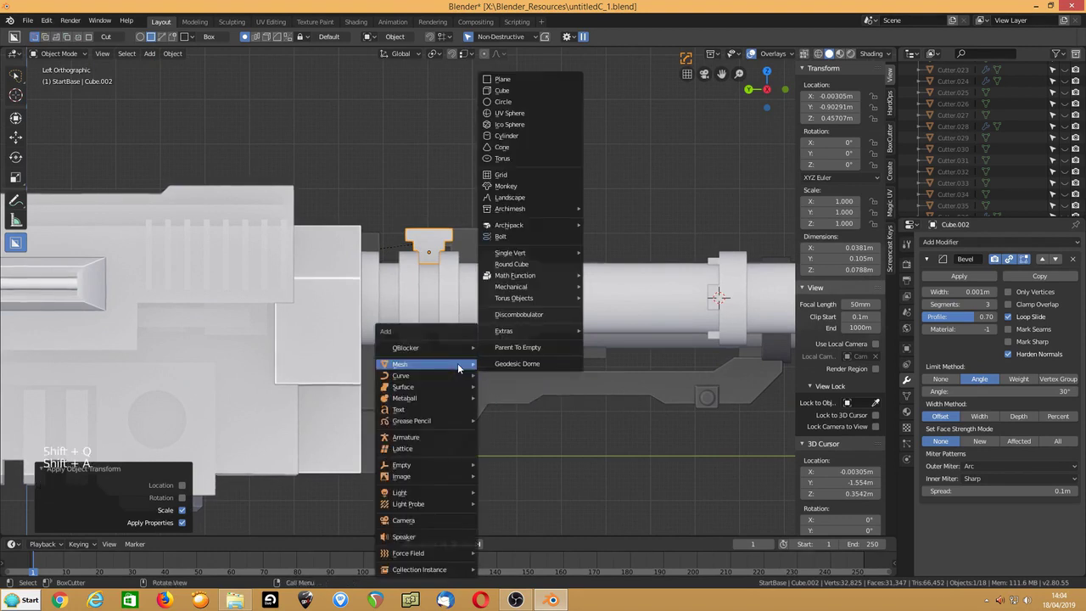
left_click(515, 81)
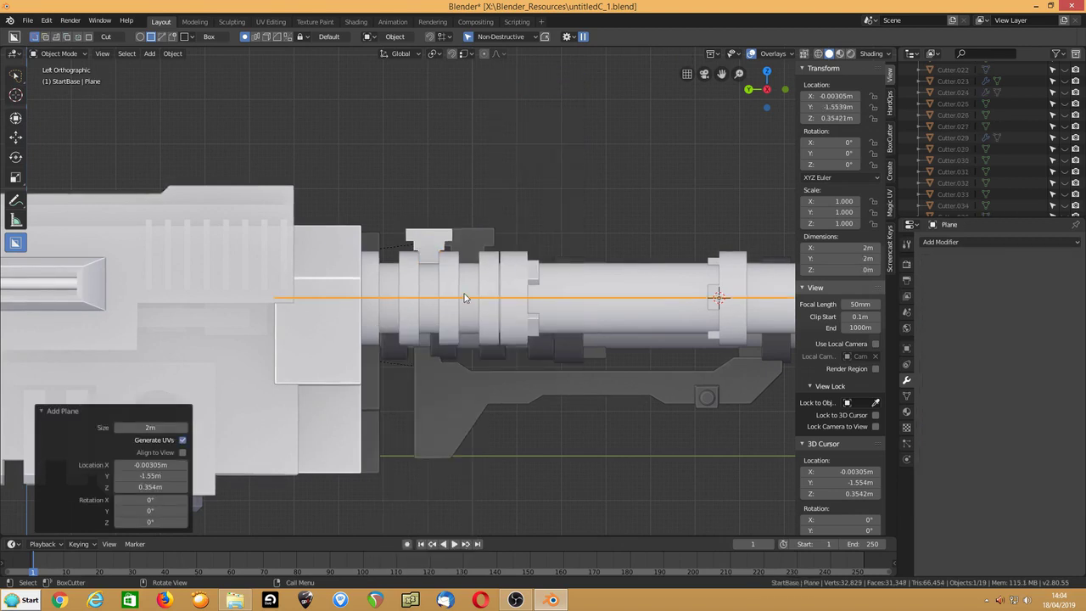
type("ry-90")
key("Return")
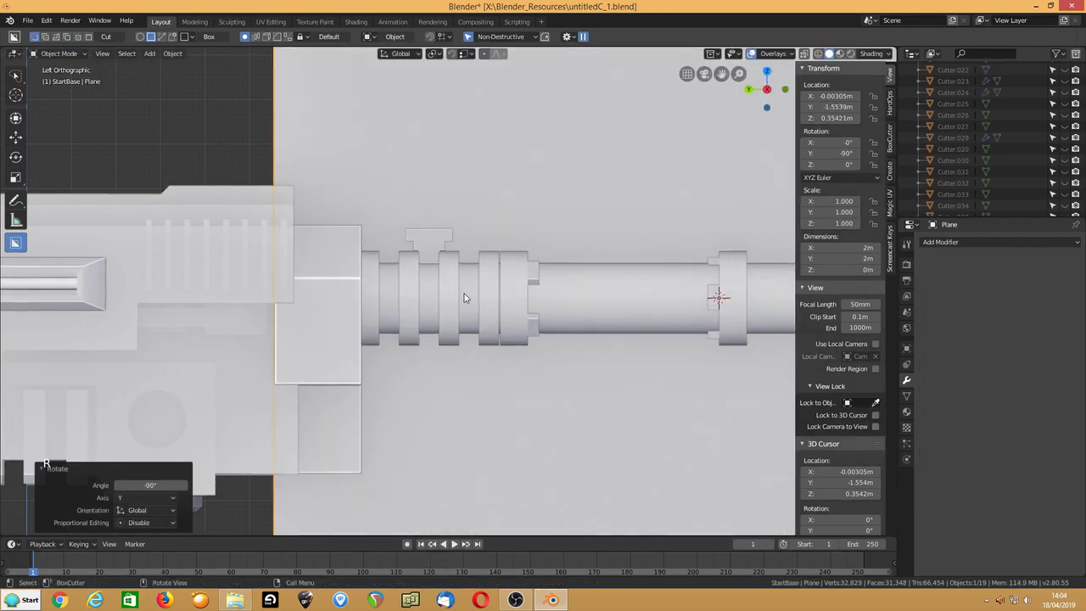
Step: Move the plane below the rear of the barrel and scale it down to about 0.142 m square
key("s")
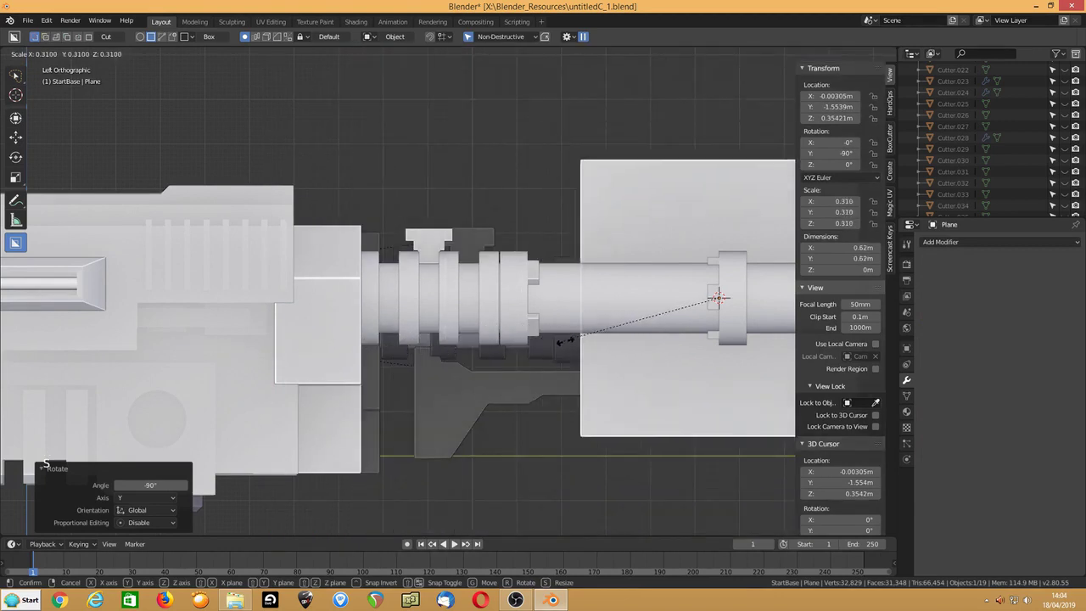
left_click(576, 339)
key("g")
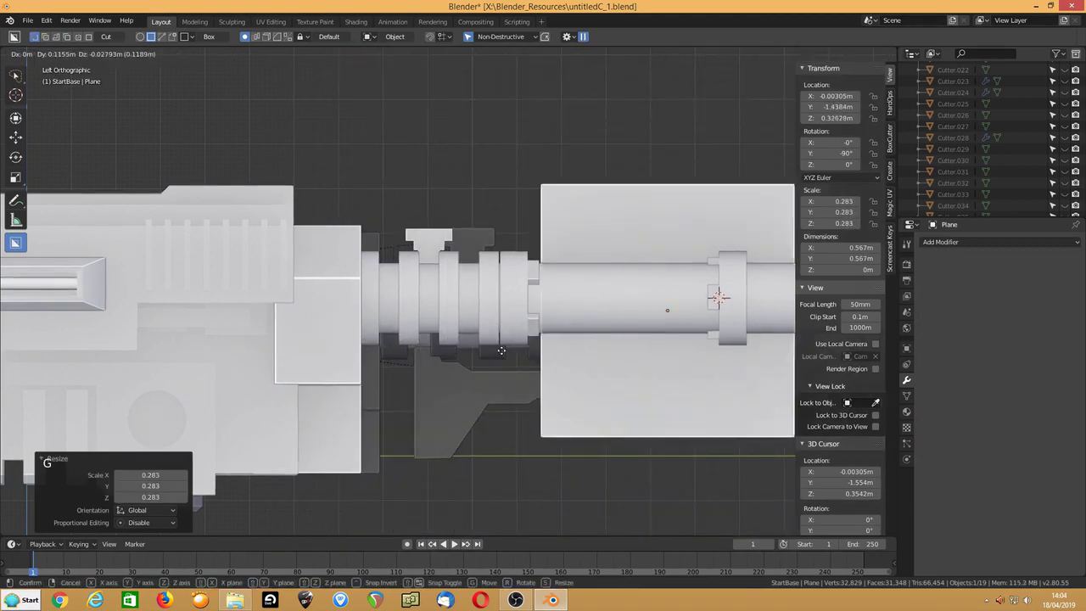
left_click(348, 424)
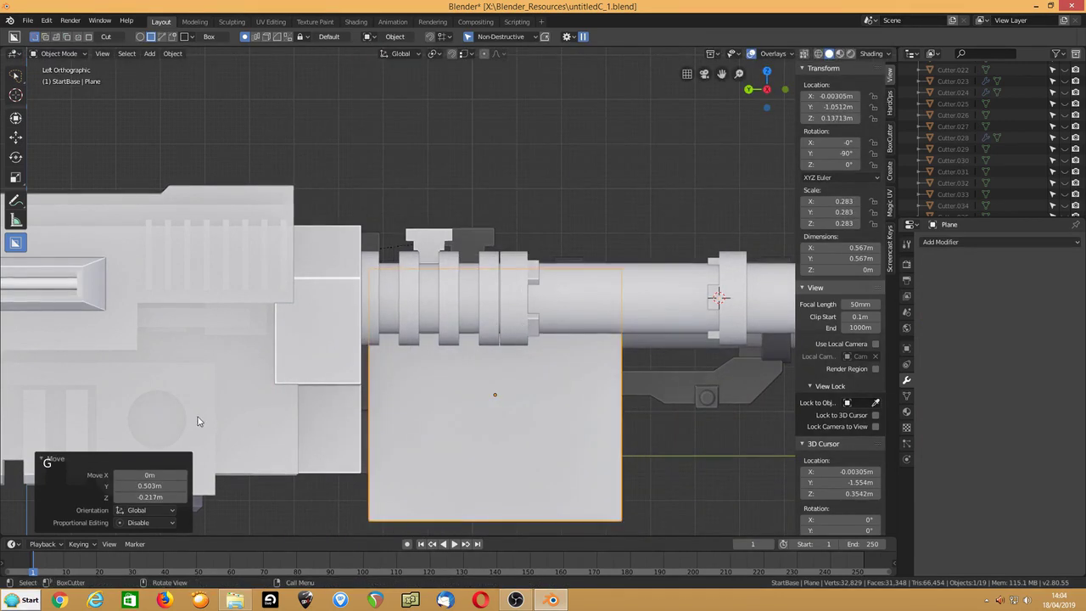
key("s")
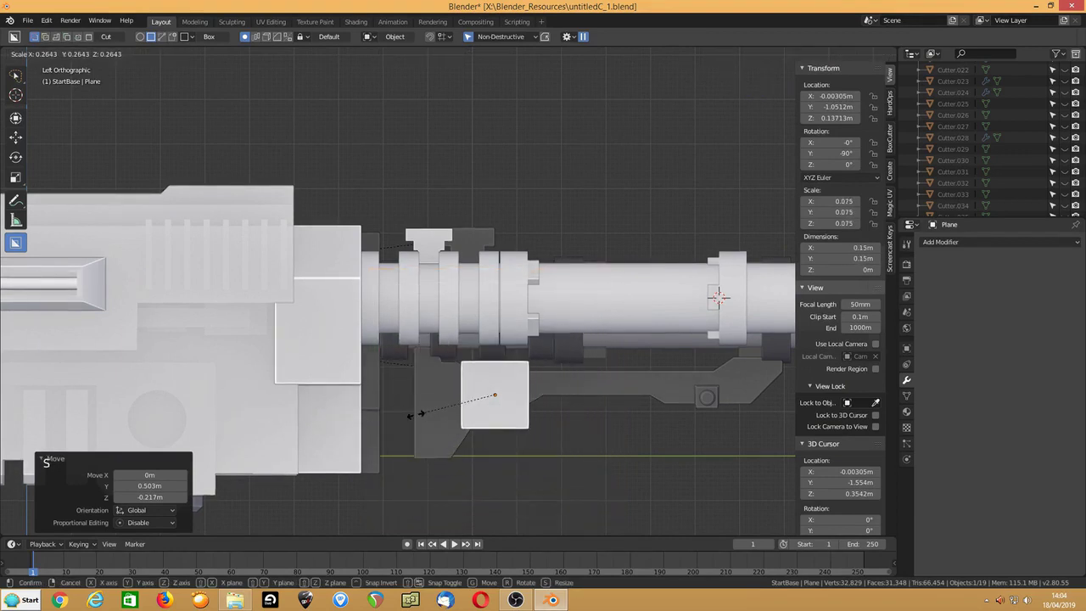
left_click(414, 412)
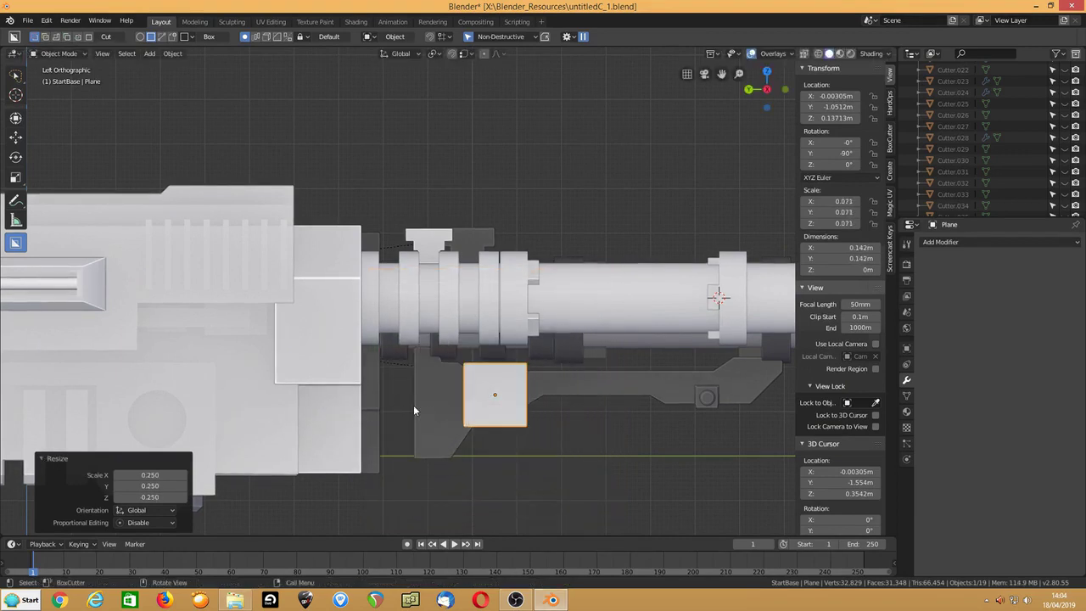
Step: In wireframe shading, align the plane with the lower rear corner of the reference gun's under-barrel bracket
key("g")
left_click(400, 397)
key("shift+z")
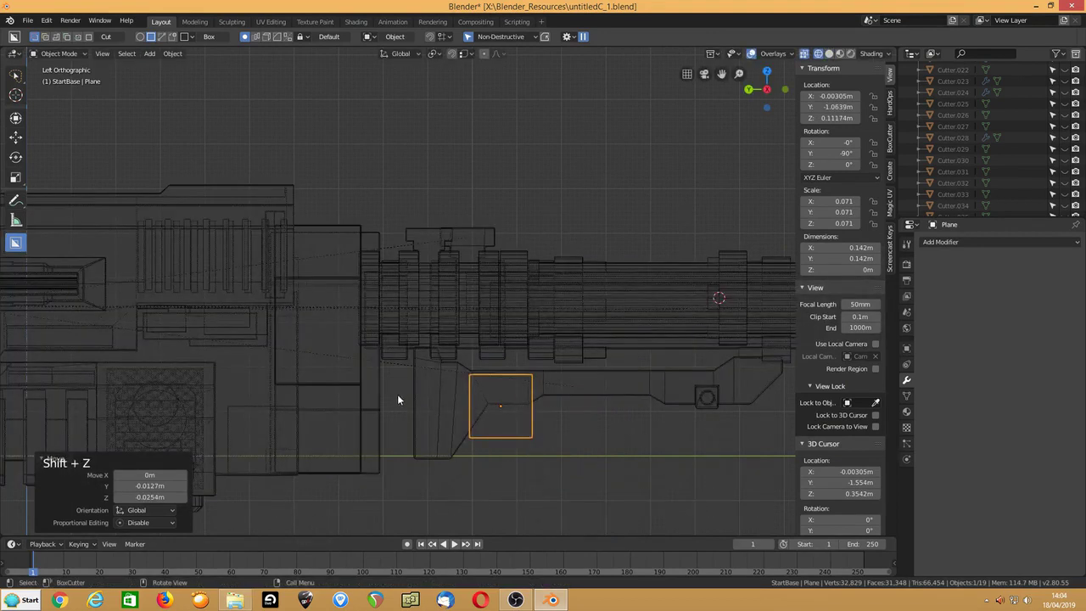
key("g")
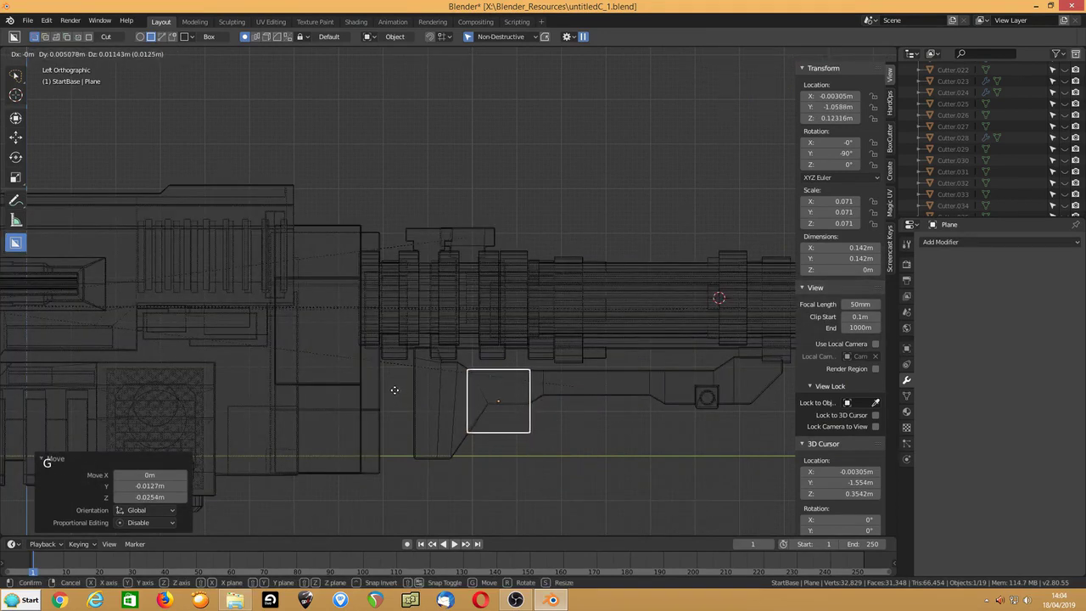
left_click(343, 415)
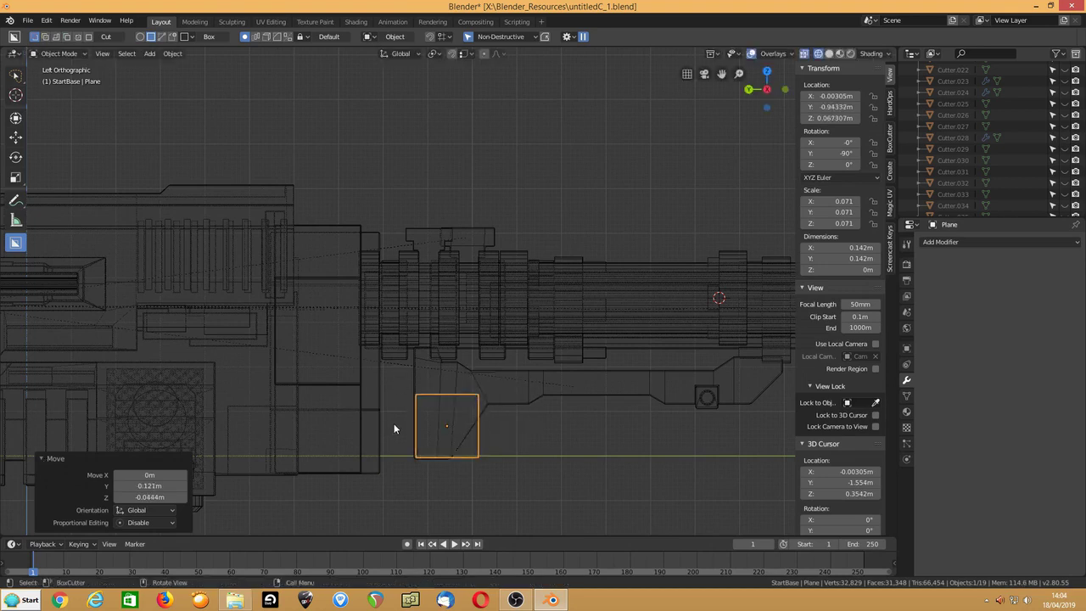
Step: Apply the plane's scale and add one vertical loop cut in Edit Mode, slid by a factor of about -0.357
key("ctrl+a")
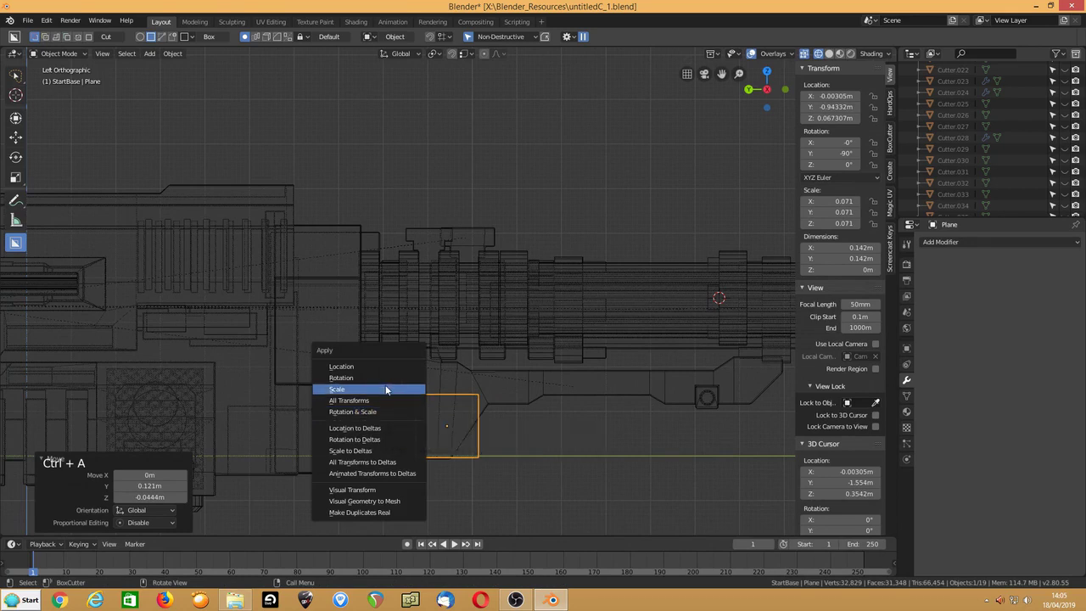
left_click(384, 388)
key("Tab")
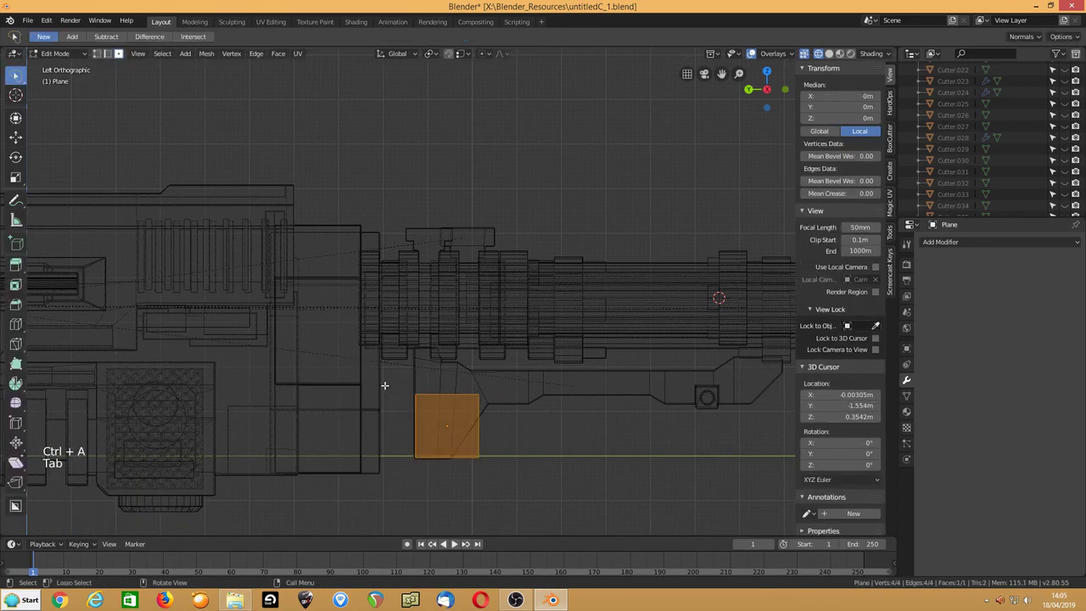
key("ctrl+r")
left_click(430, 399)
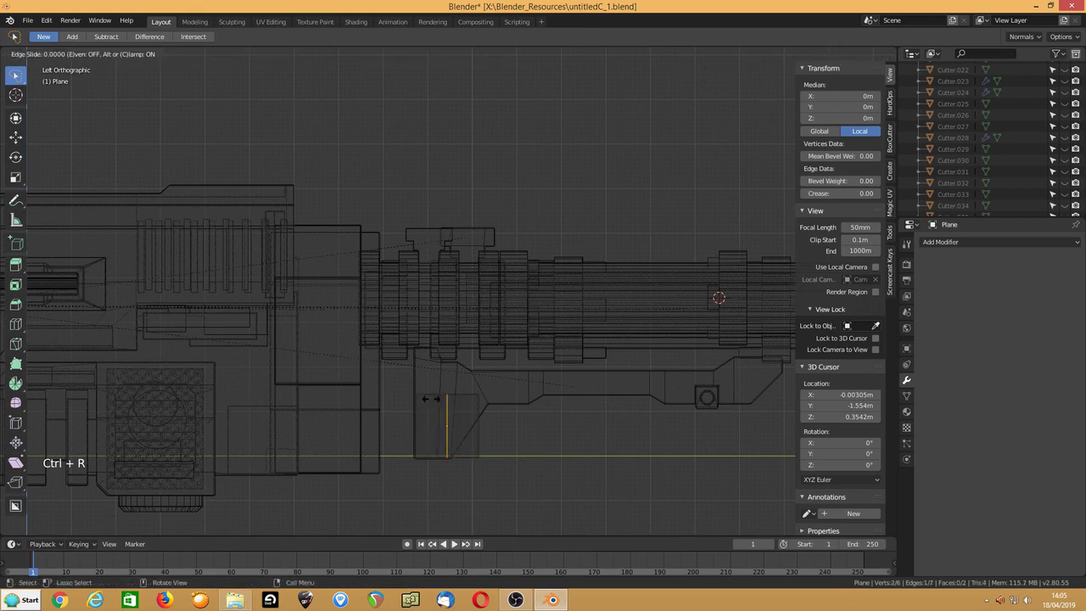
left_click(420, 398)
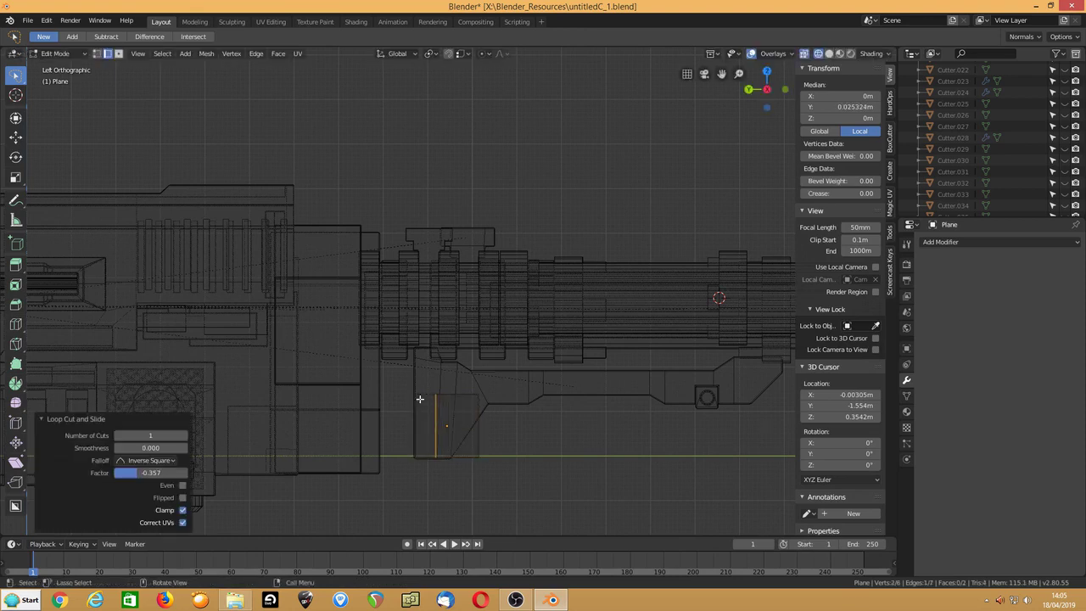
Step: Add a second vertical loop cut to the plane and raise its rear top edge along Z to the top of the reference bracket's rear post
key("ctrl+r")
left_click(463, 414)
left_click(411, 389)
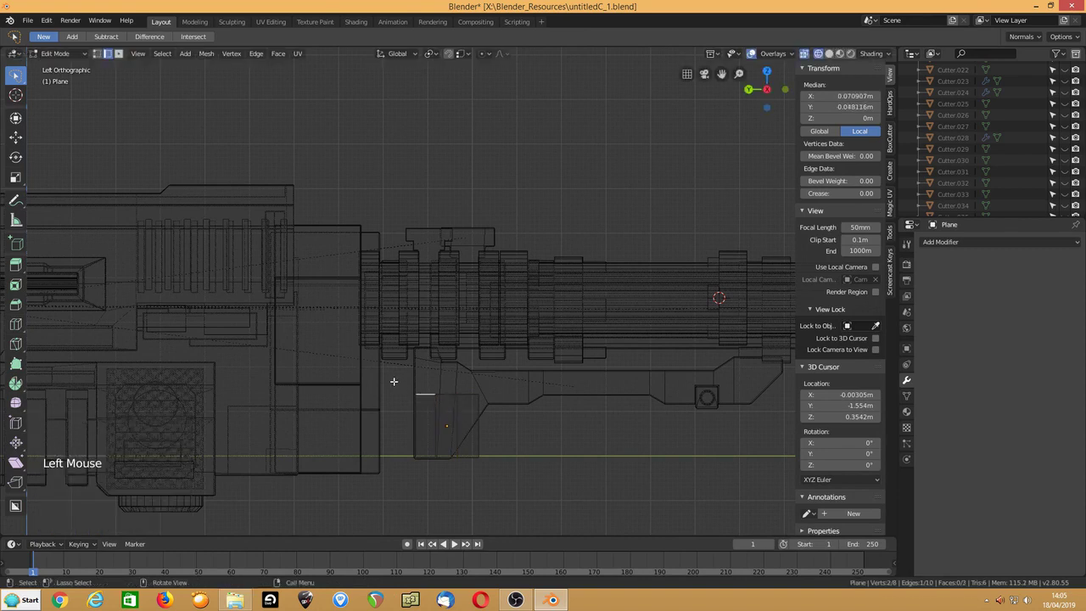
key("g")
key("z")
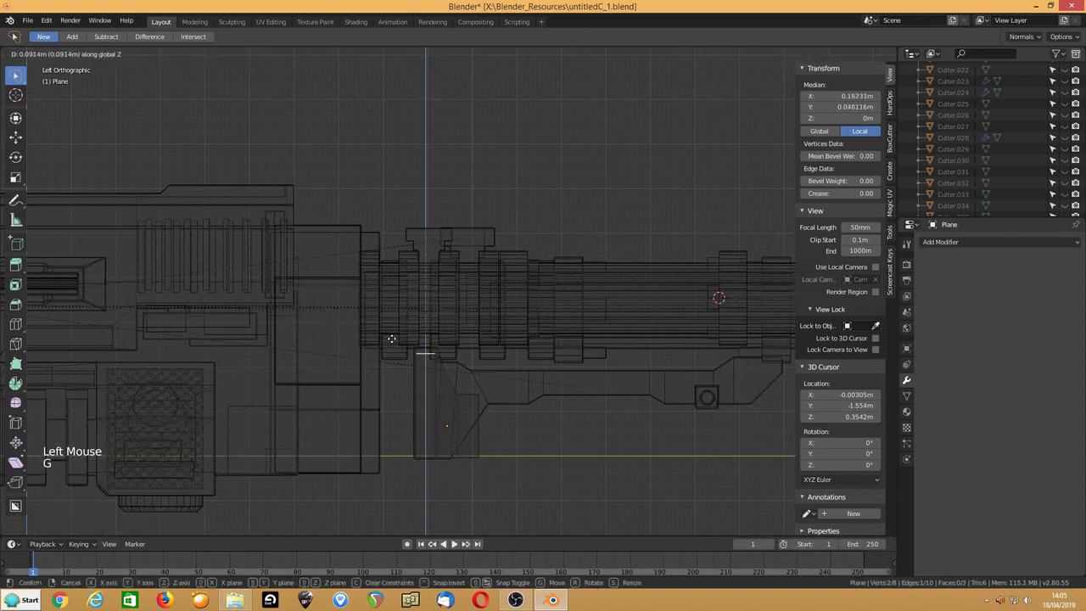
left_click(392, 336)
Step: Extrude the plane's front vertical edge forward along Y by about 0.074 m
left_click(465, 394)
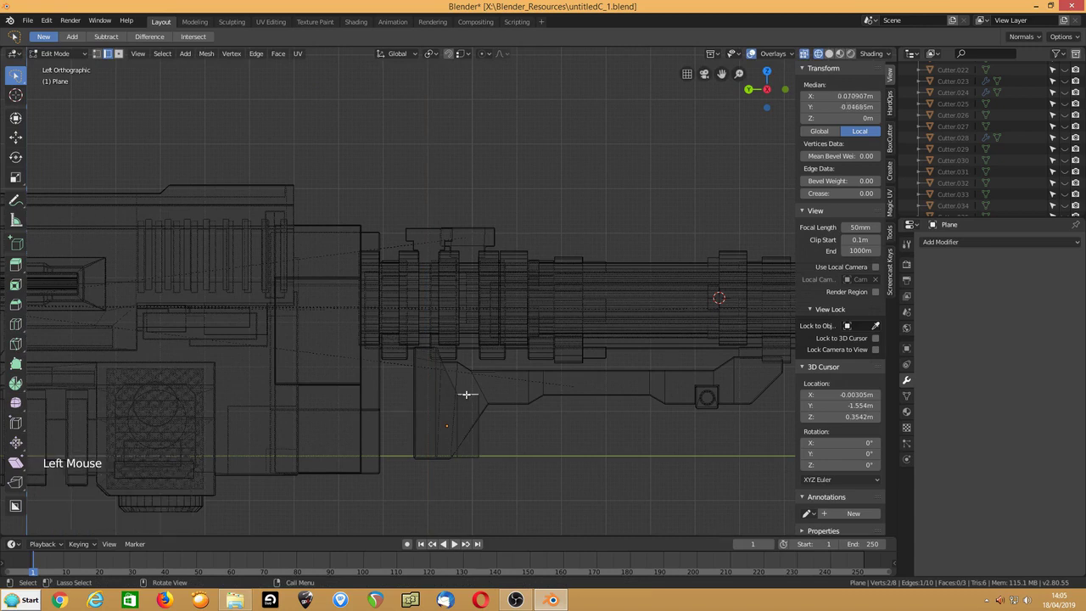
key("g")
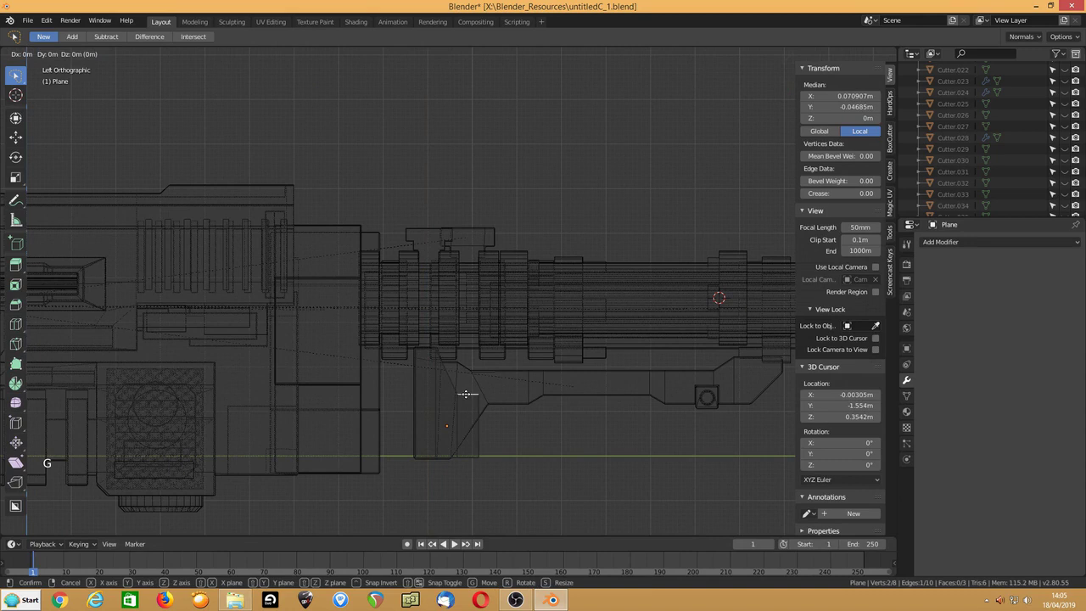
right_click(466, 394)
left_click(477, 414)
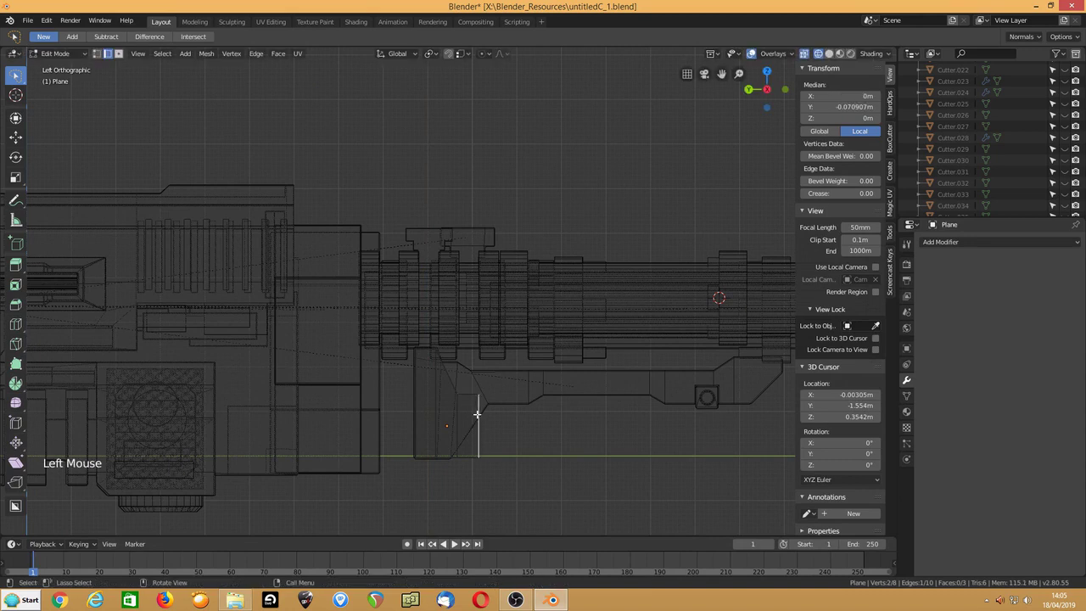
key("e")
left_click(512, 414)
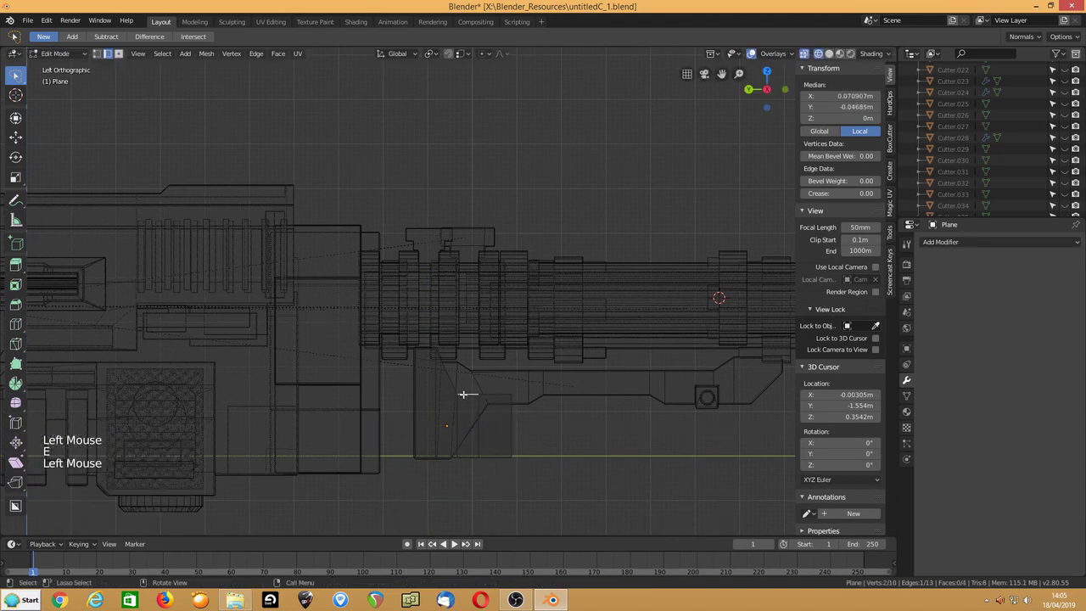
Step: Move the top edge just behind the extruded section 0.0647 m up in Z and 0.0444 m along Y
key("g")
key("z")
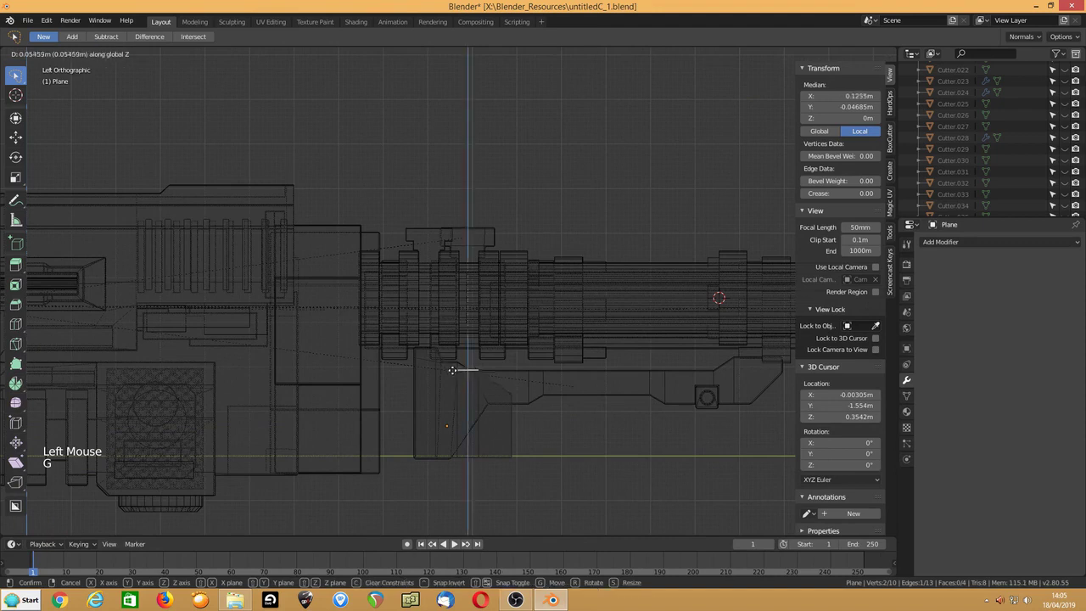
left_click(452, 366)
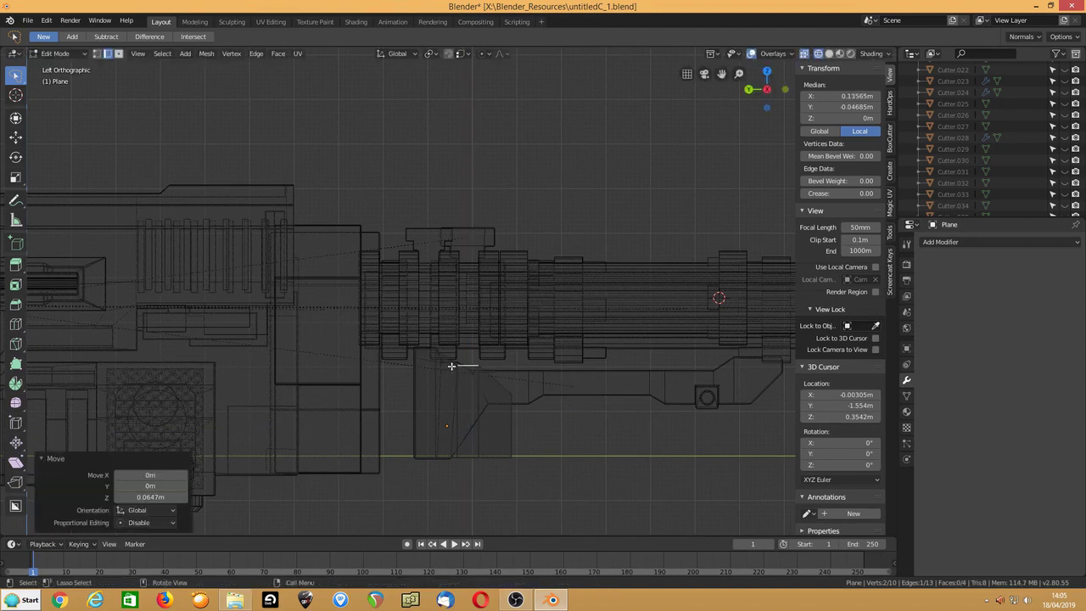
key("g")
key("y")
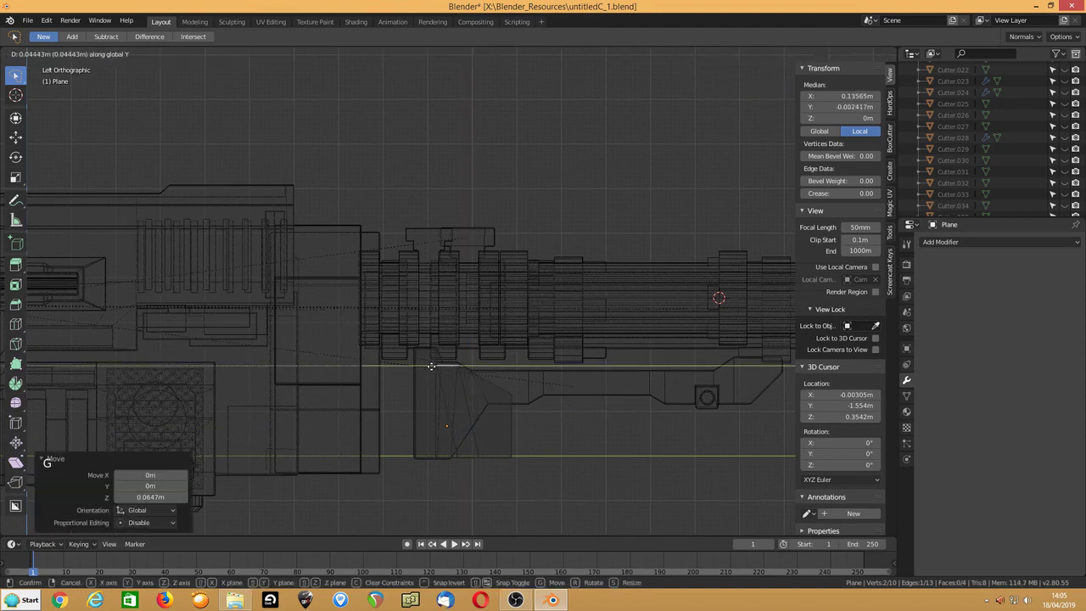
left_click(431, 366)
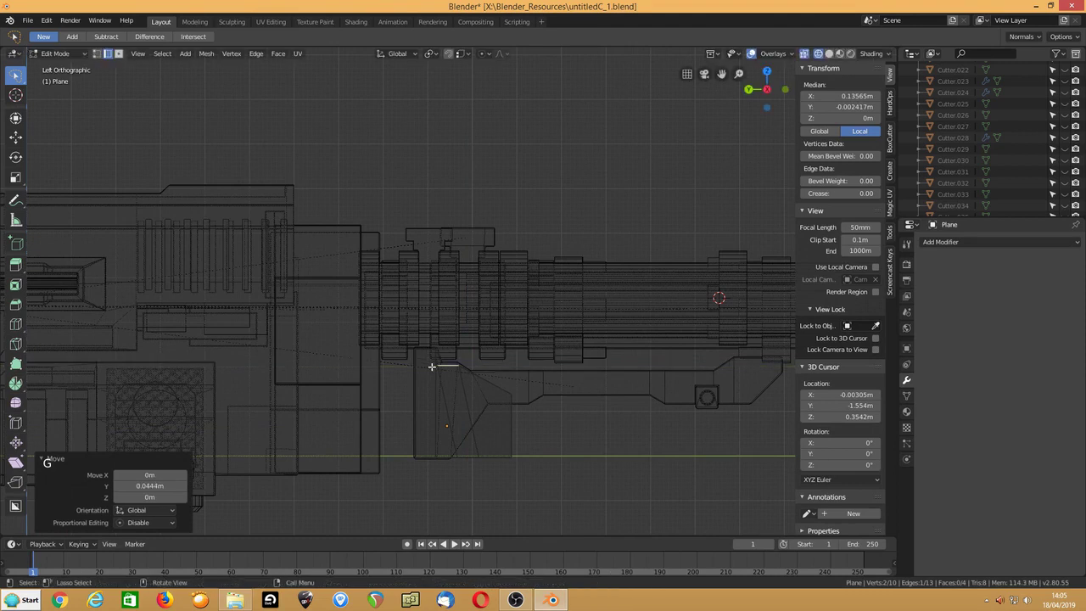
Step: Move the extruded front edge 0.0876 m along Y and 0.0546 m along Z, with its upper end on the bracket's top corner
left_click(510, 420)
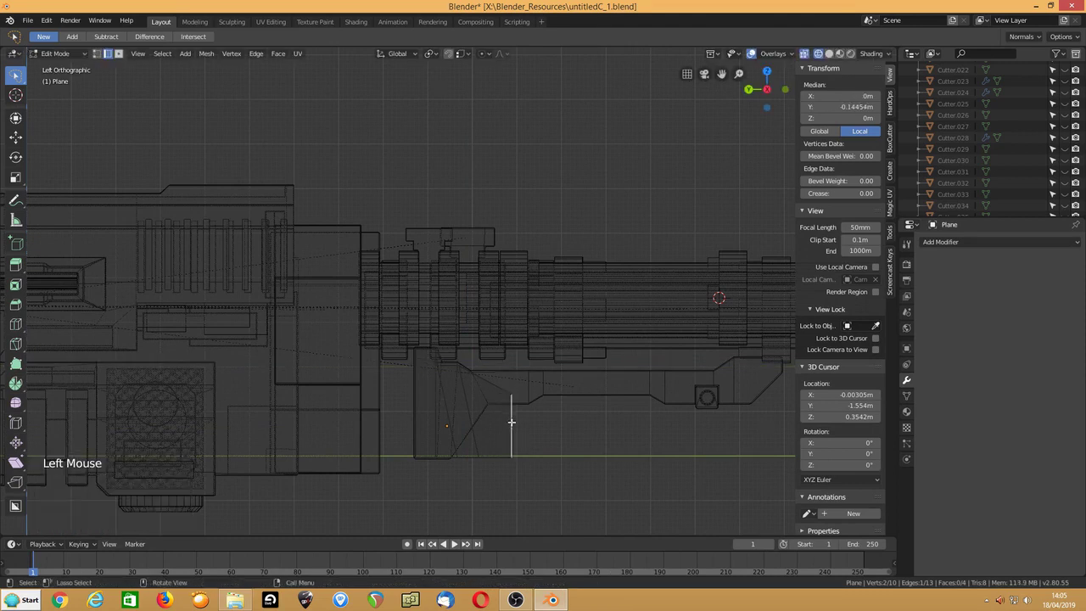
key("g")
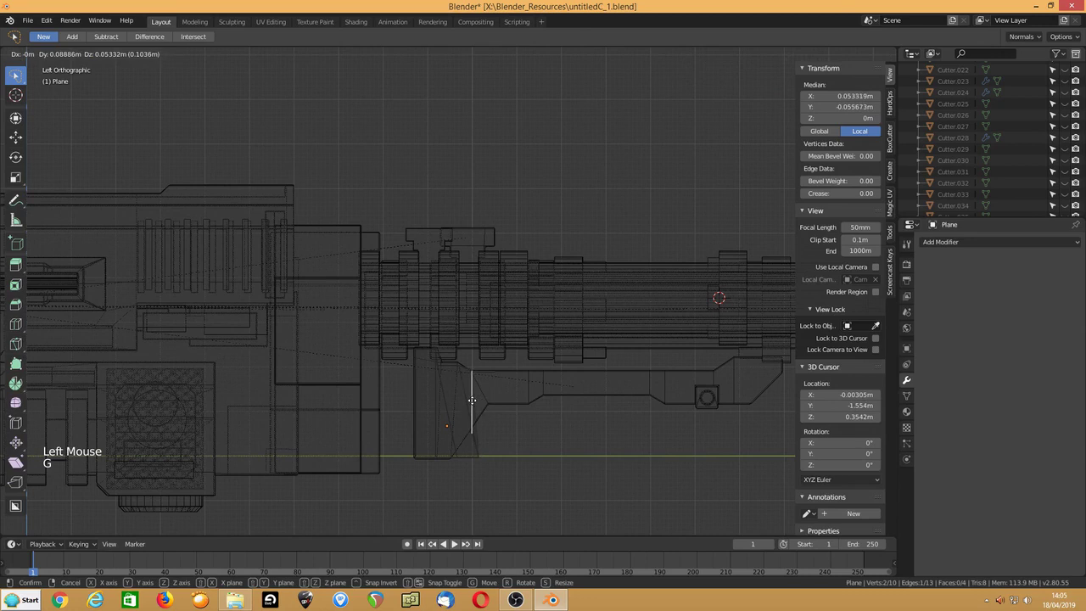
left_click(472, 400)
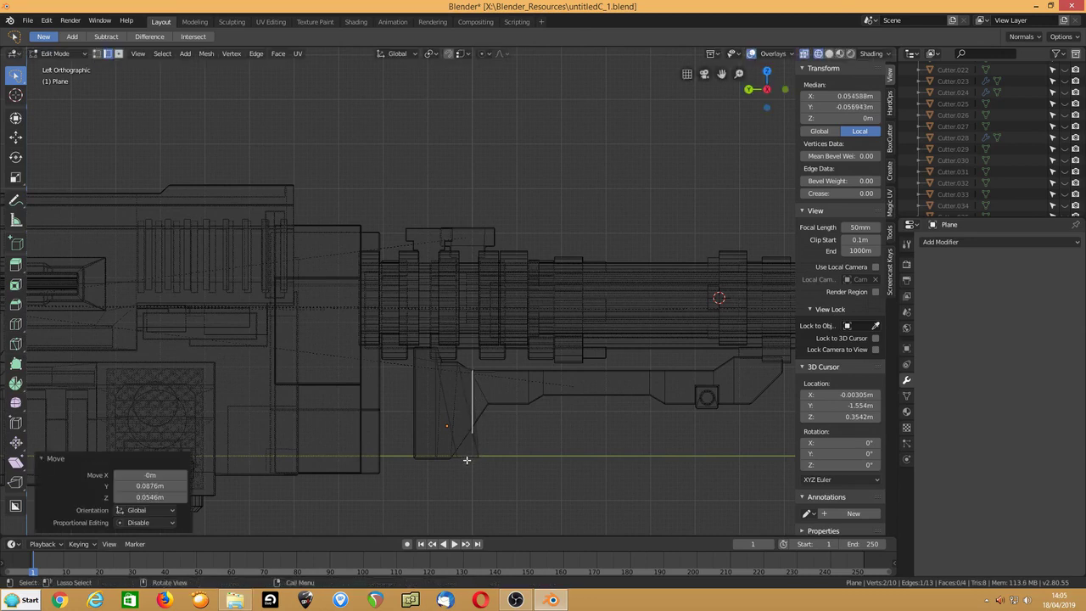
Step: In vertex select mode, move the three bottom vertices in front of the rear corner rearward within the bracket's bottom outline
key("1")
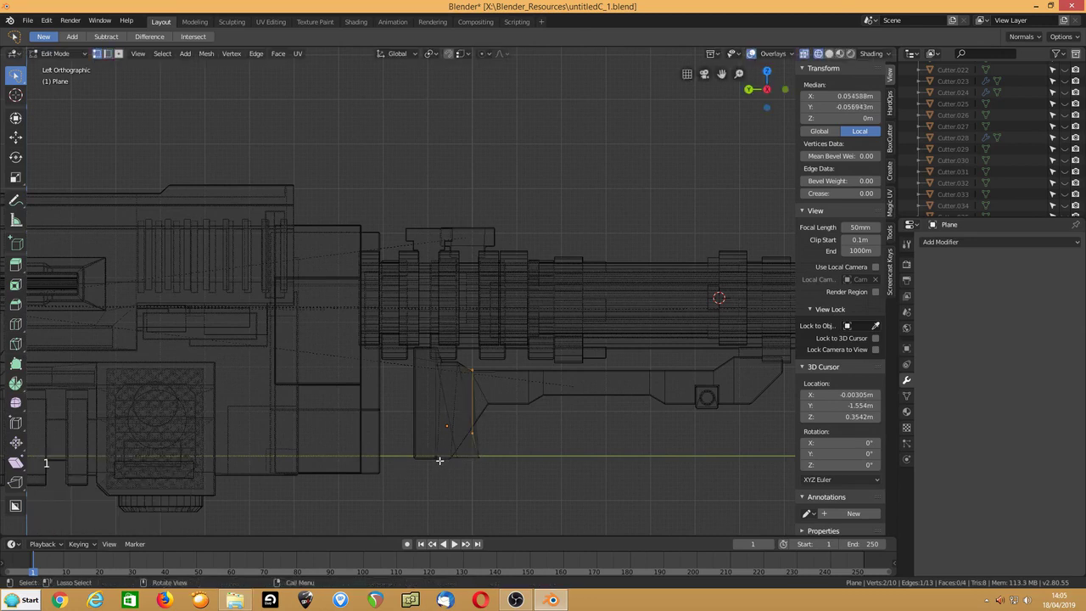
left_click(436, 459)
key("g")
left_click(441, 466)
key("g")
key("g")
left_click(433, 471)
key("g")
key("g")
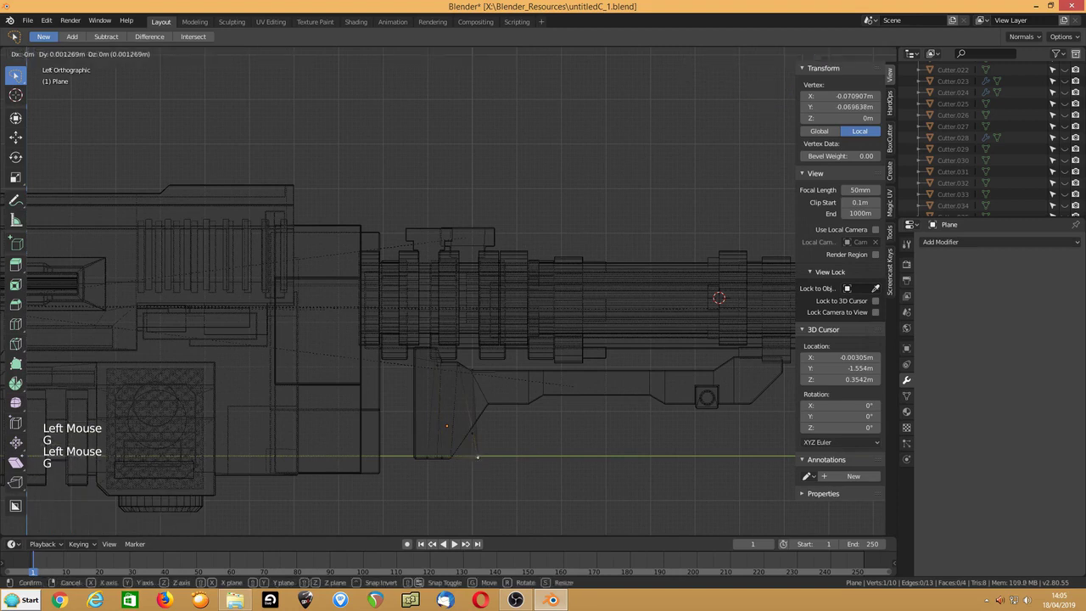
left_click(453, 460)
Step: Move the front edge's lower vertex -0.0343 m in Y and 0.066 m in Z onto the reference bracket's lower front corner
left_click(473, 434)
key("g")
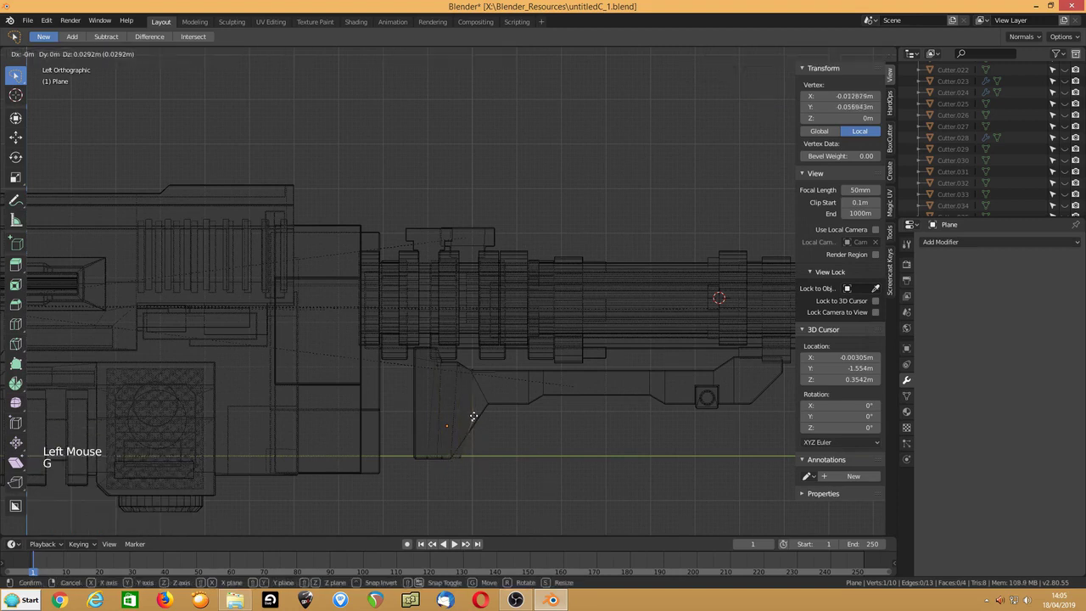
left_click(489, 405)
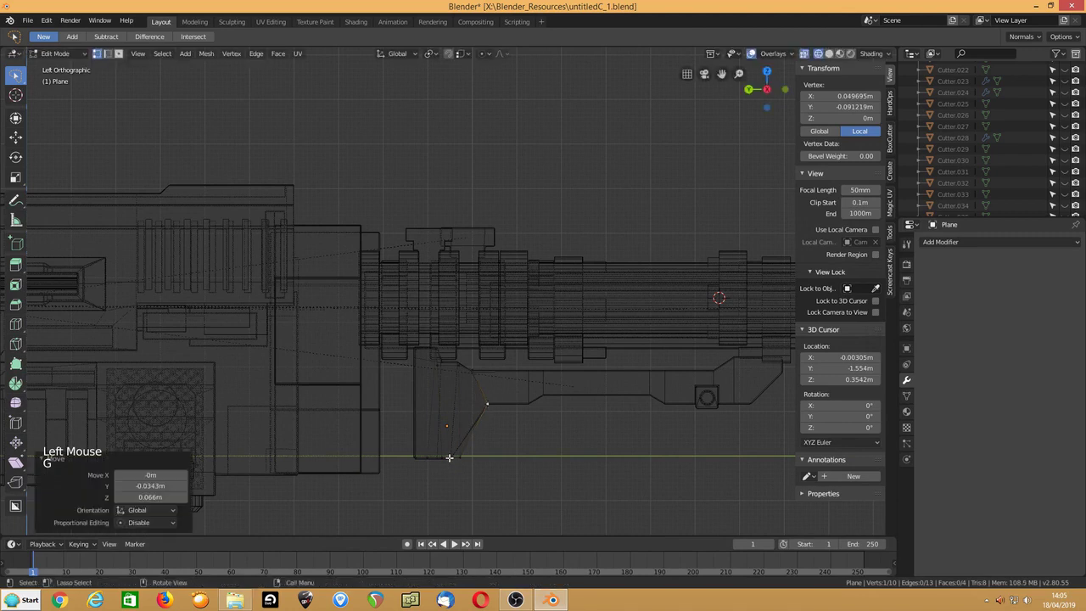
Step: Move the upper vertex beside the rear post -0.0123 m along Y, toward the corner of the reference outline
scroll(448, 466, "up", 3)
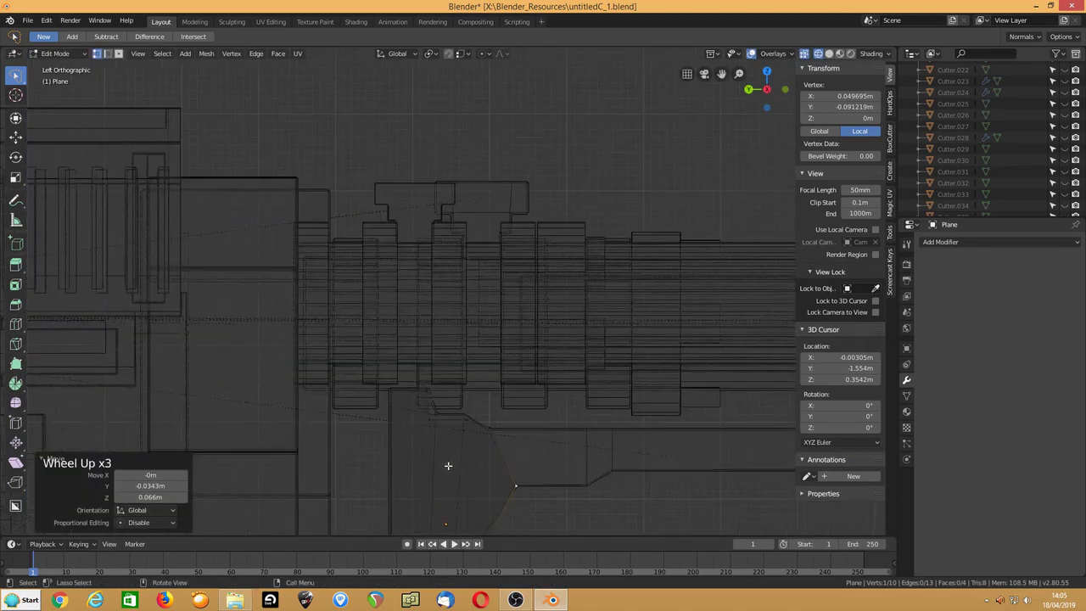
scroll(448, 461, "down", 1)
left_click(434, 390)
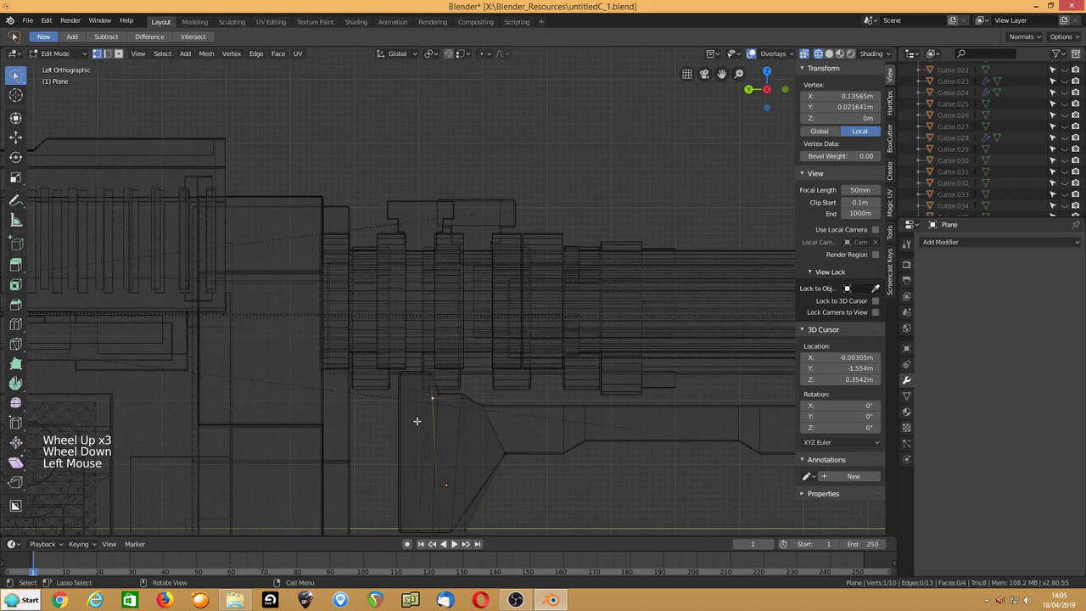
key("g")
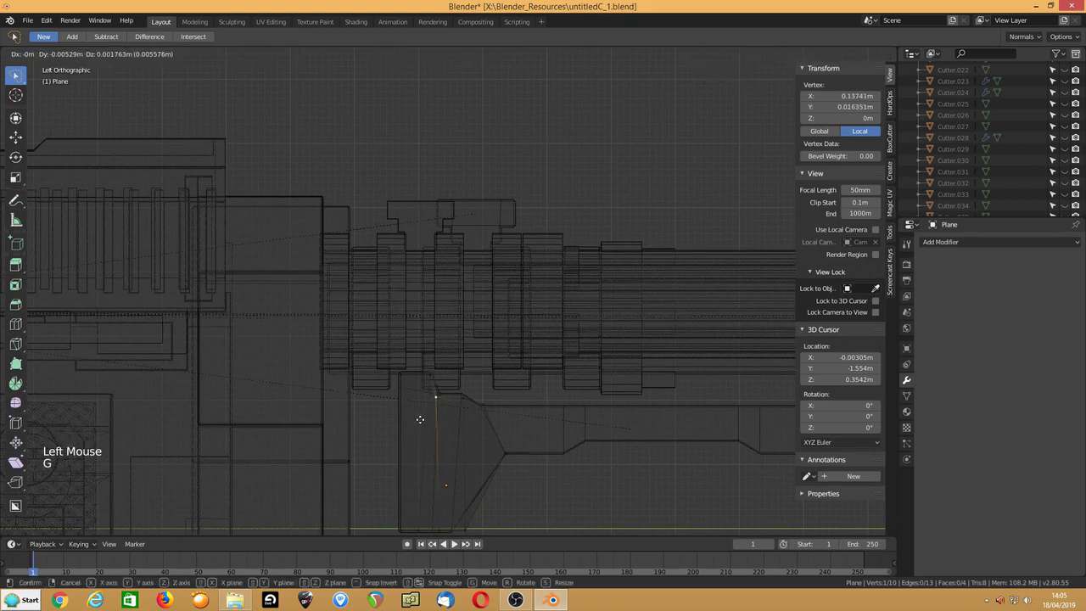
key("y")
left_click(424, 418)
Step: Scale the three forward bottom vertices to 0.695 along Y and shift them slightly rearward to match the bracket's bottom edge
scroll(426, 426, "down", 1)
middle_click_drag(421, 452, 445, 433, "shift")
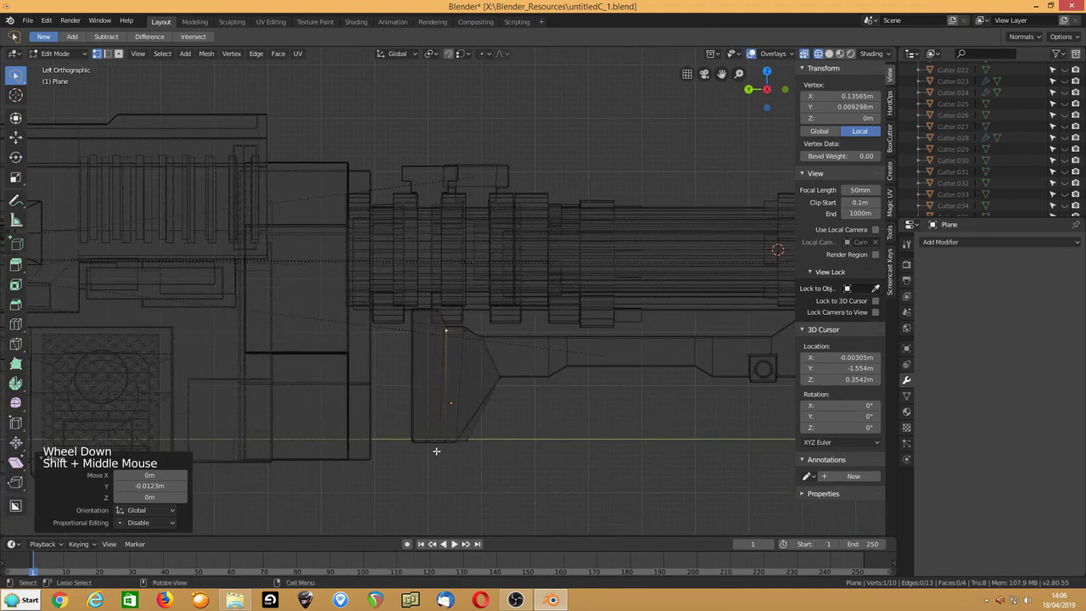
scroll(433, 452, "up", 1)
left_click(424, 470)
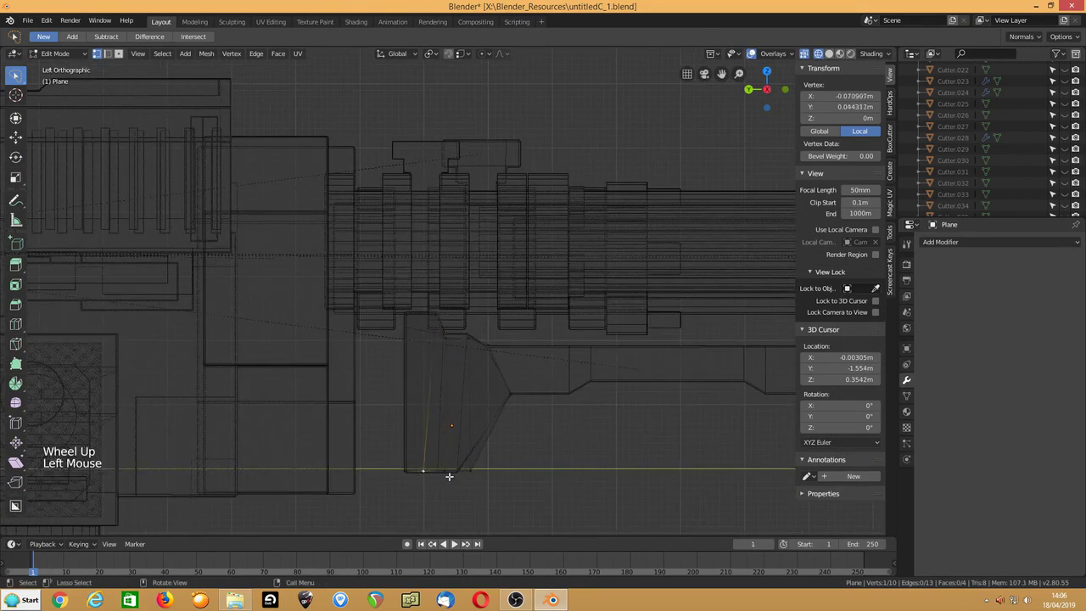
left_click(445, 471, "shift")
left_click(470, 471, "shift")
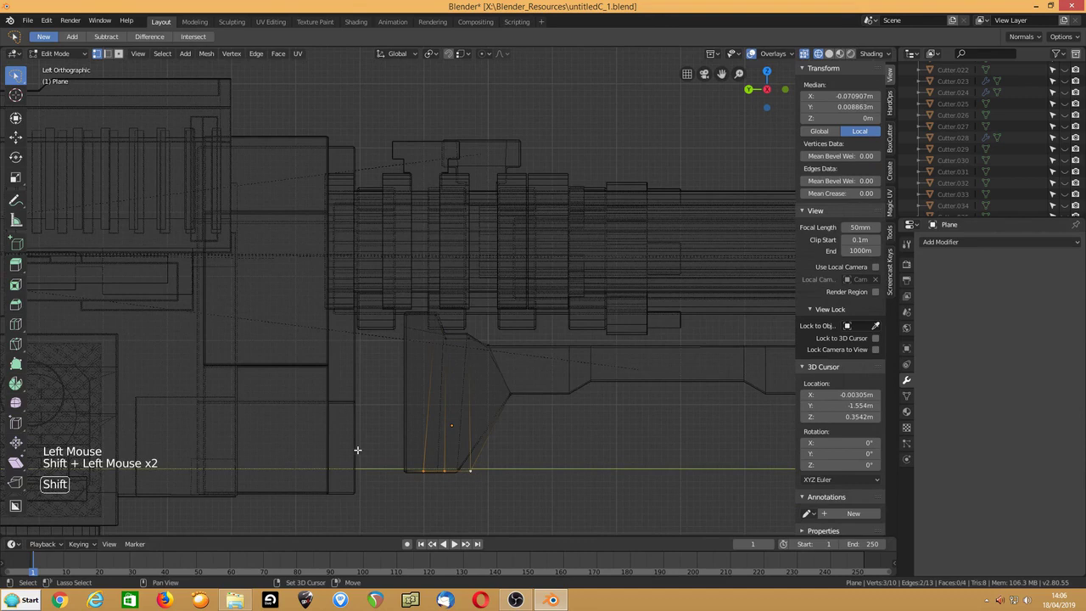
key("s")
key("y")
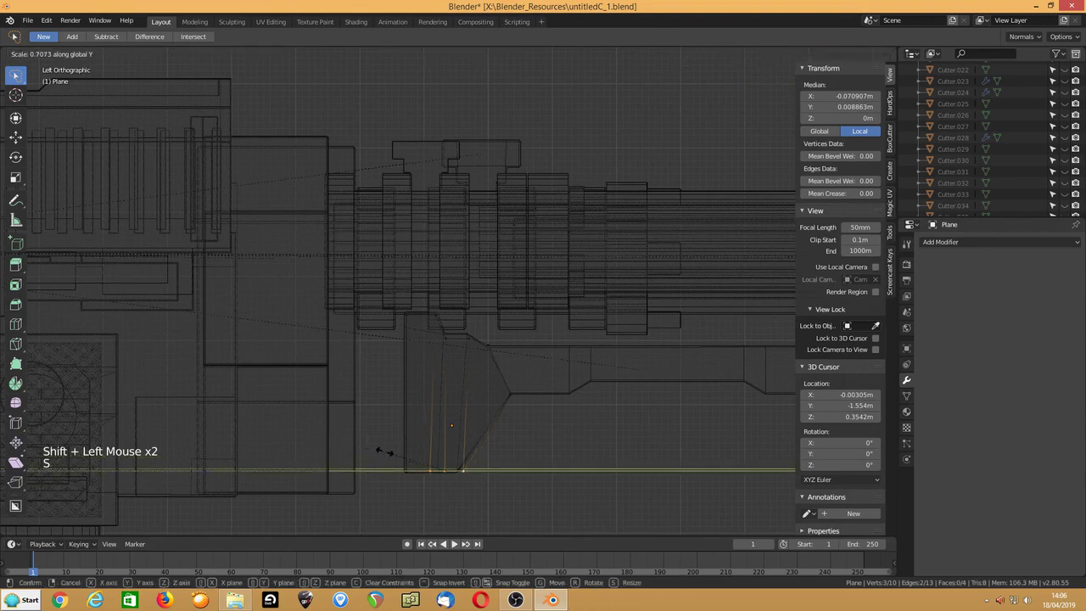
left_click(373, 450)
key("g")
key("y")
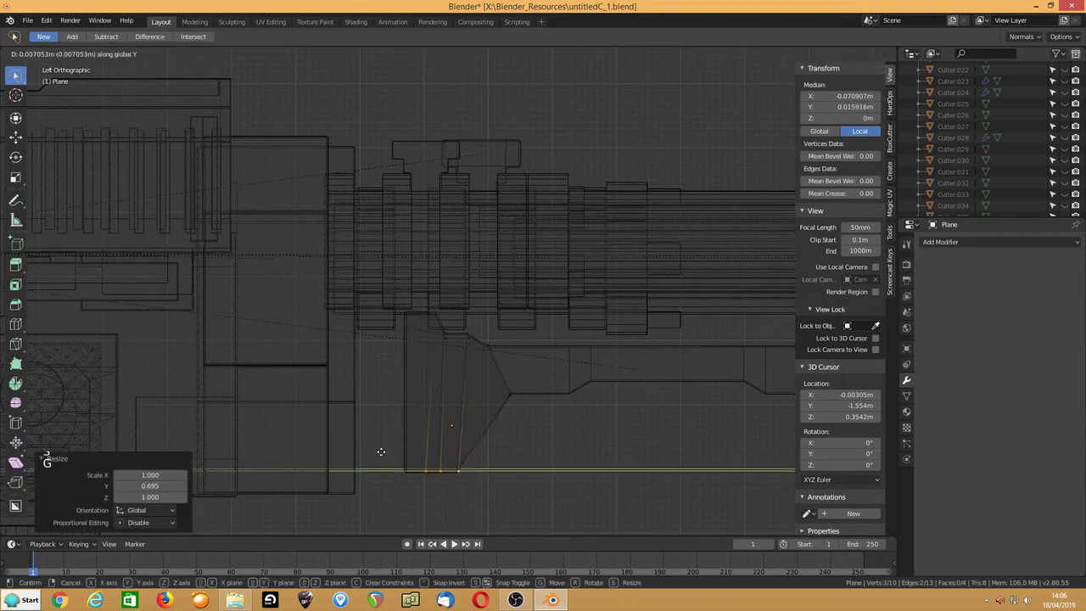
left_click(379, 452)
Step: Extrude the slanted front edge about 0.1 m forward along Y and flatten the new edge with a Y scale of 0
key("2")
left_click(489, 361)
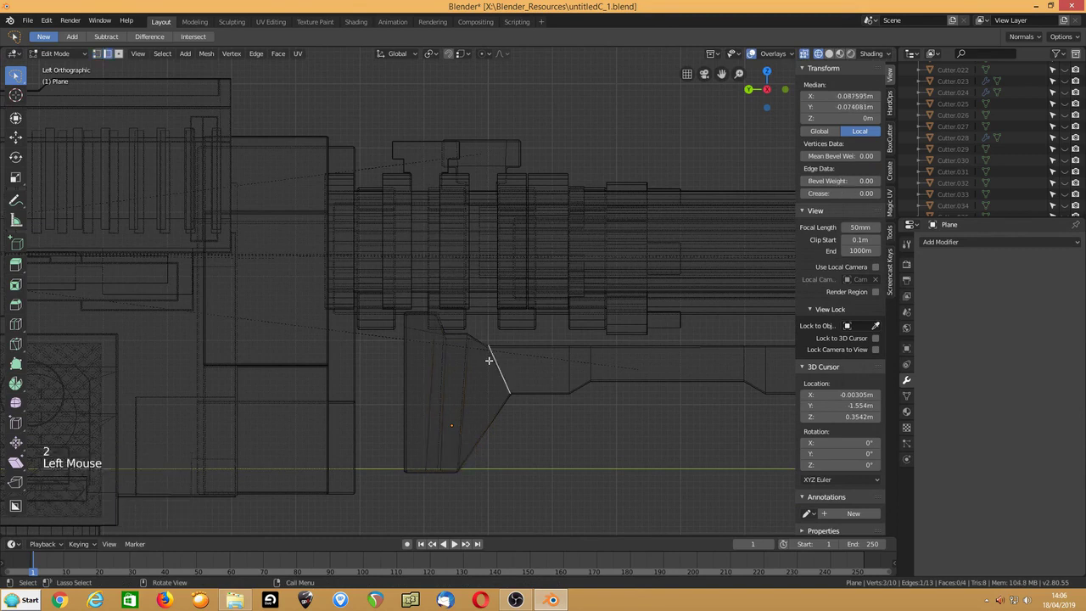
key("e")
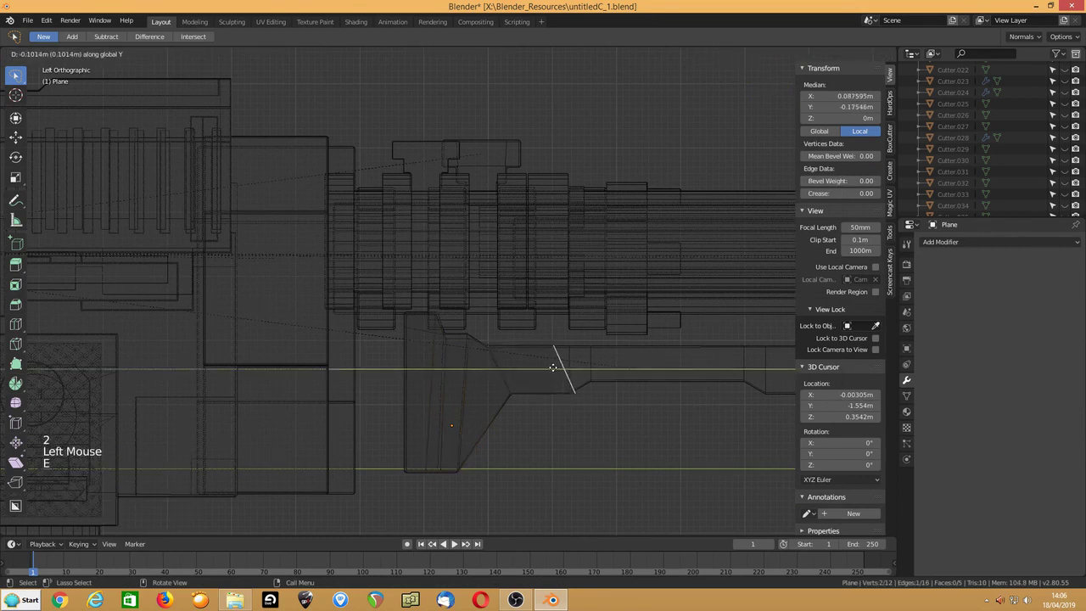
left_click(551, 368)
key("s")
key("y")
key("0")
key("Return")
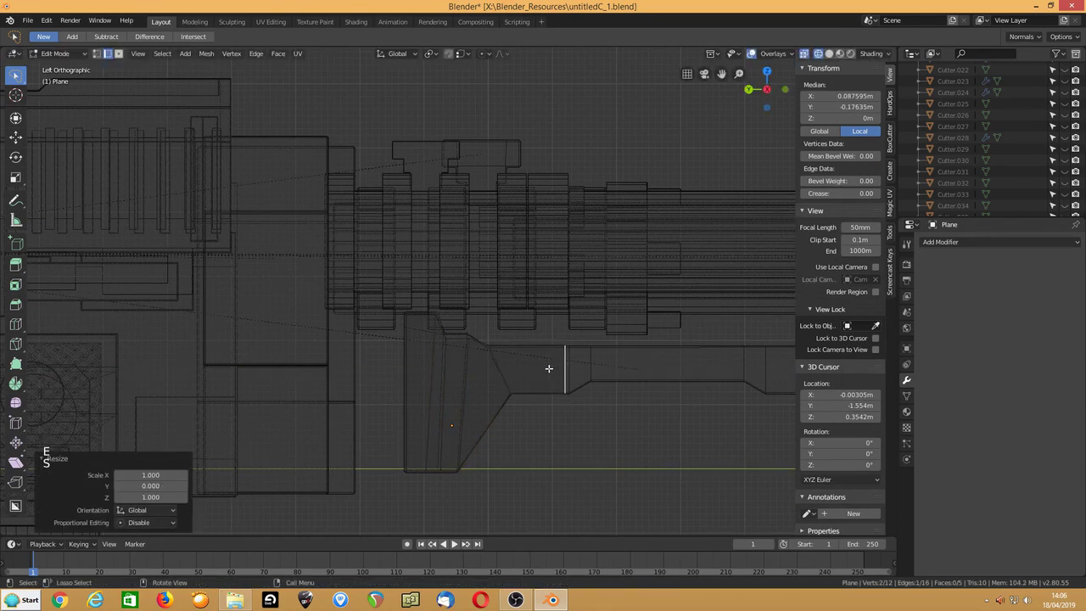
Step: Shift the flattened edge -0.00882 m along Y and extrude it a further -0.0326 m to the end of the bracket's bevel
key("g")
left_click(516, 368)
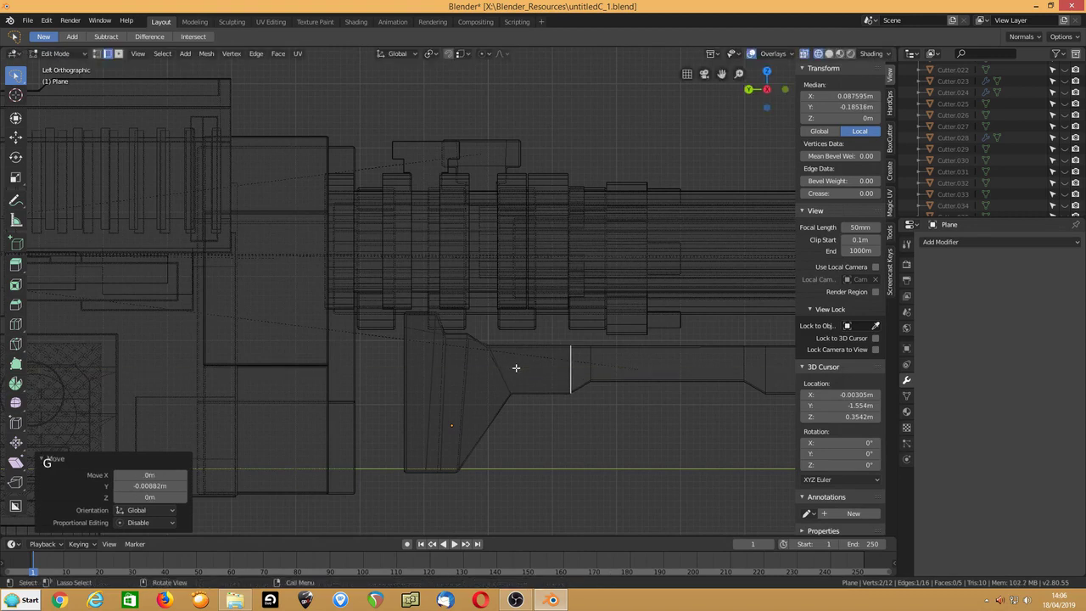
key("e")
left_click(537, 371)
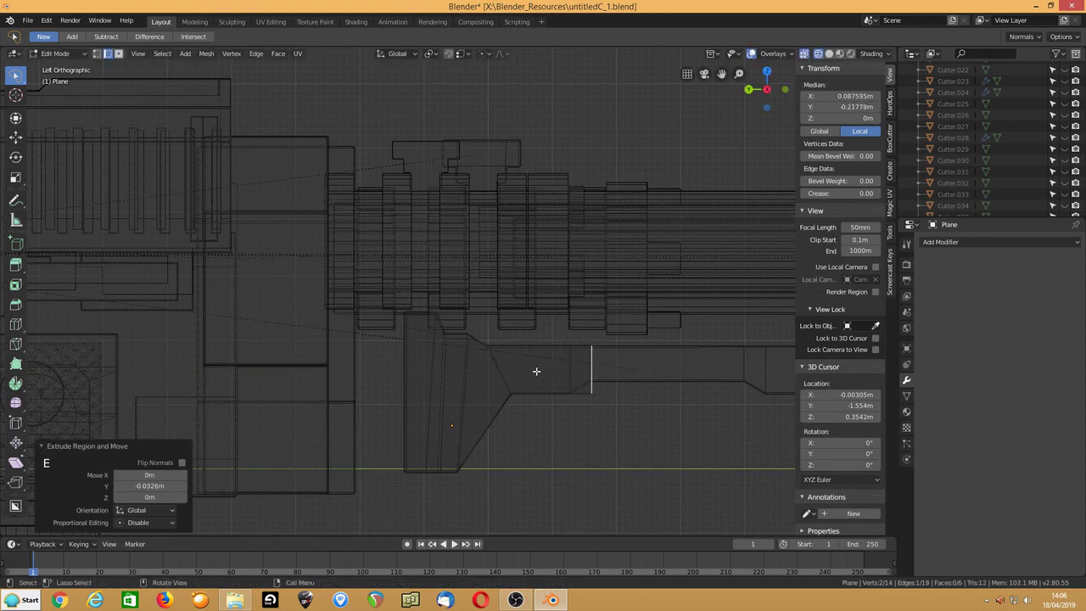
Step: Slide the front edge's lower vertex upward by a factor of 0.267 to the reference bracket's thinner lower edge
key("1")
left_click(591, 392)
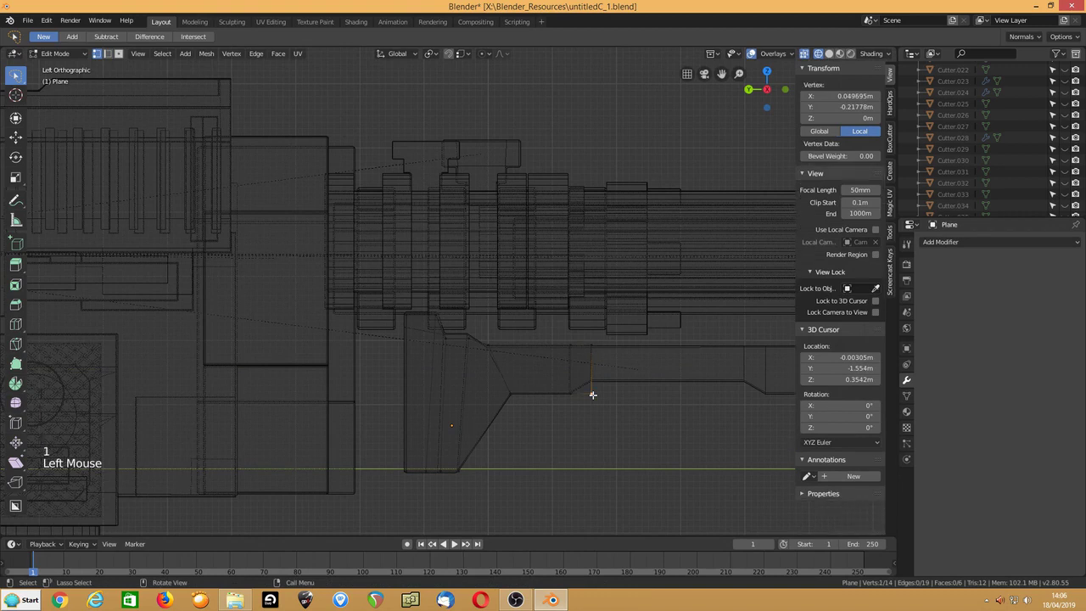
key("g")
key("g")
left_click(593, 382)
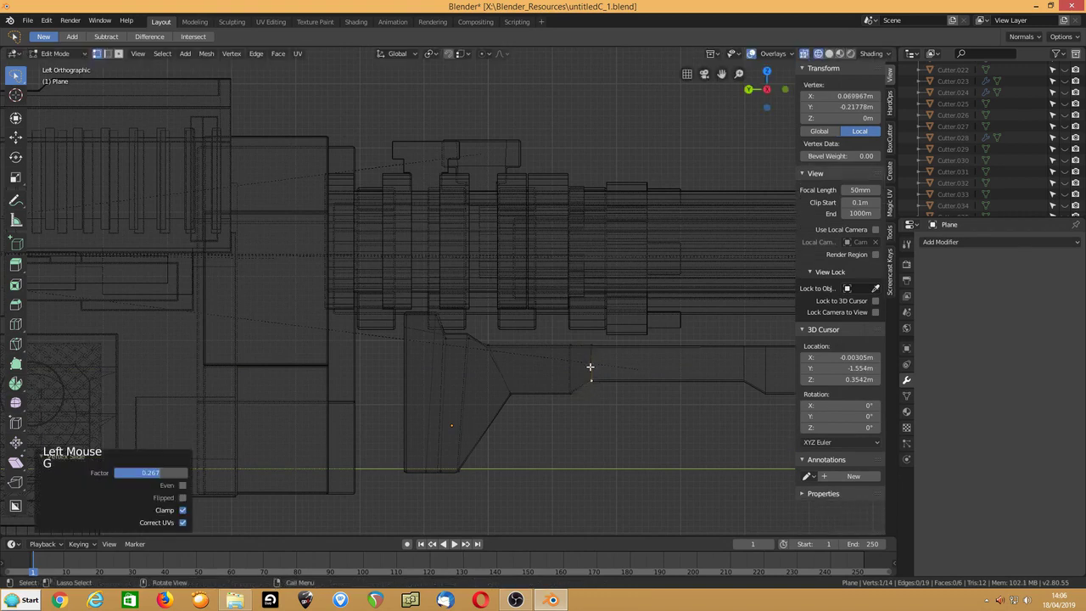
Step: Try extruding the front edge farther forward along Y, and undo the extrusion together with the lower vertex slide
key("2")
left_click(592, 364)
key("e")
key("y")
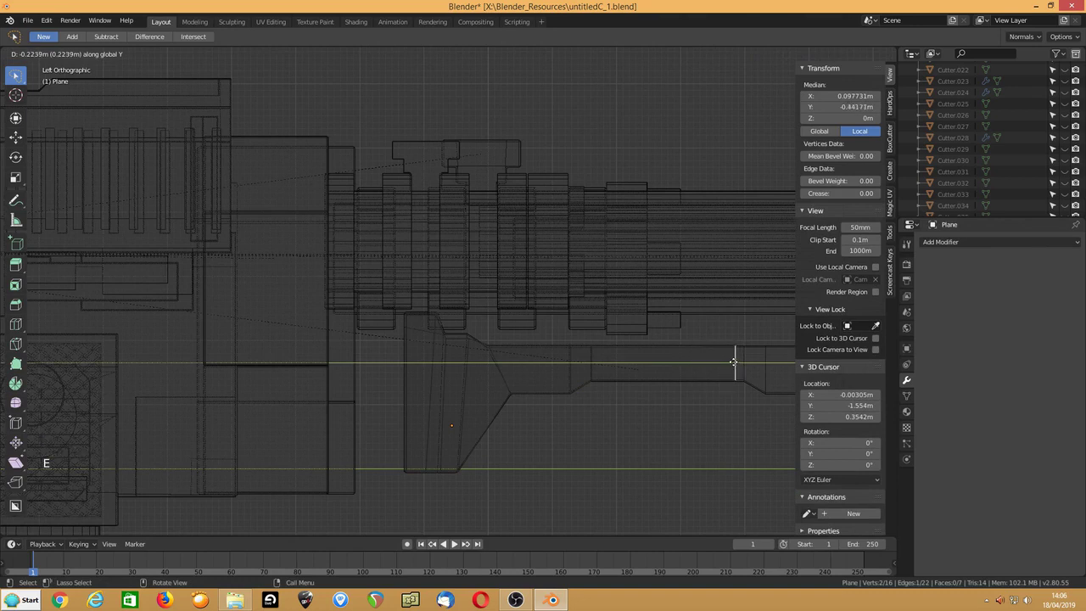
right_click(733, 362)
key("ctrl+z")
key("ctrl+z")
key("ctrl+z")
key("ctrl+z")
key("ctrl+z")
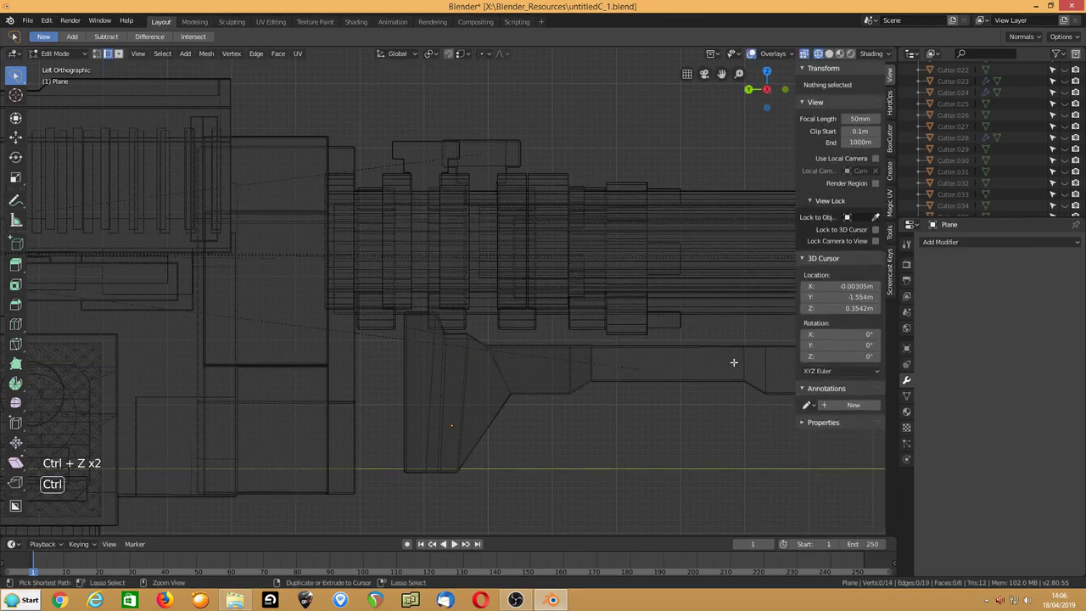
middle_click_drag(733, 362, 503, 384, "shift")
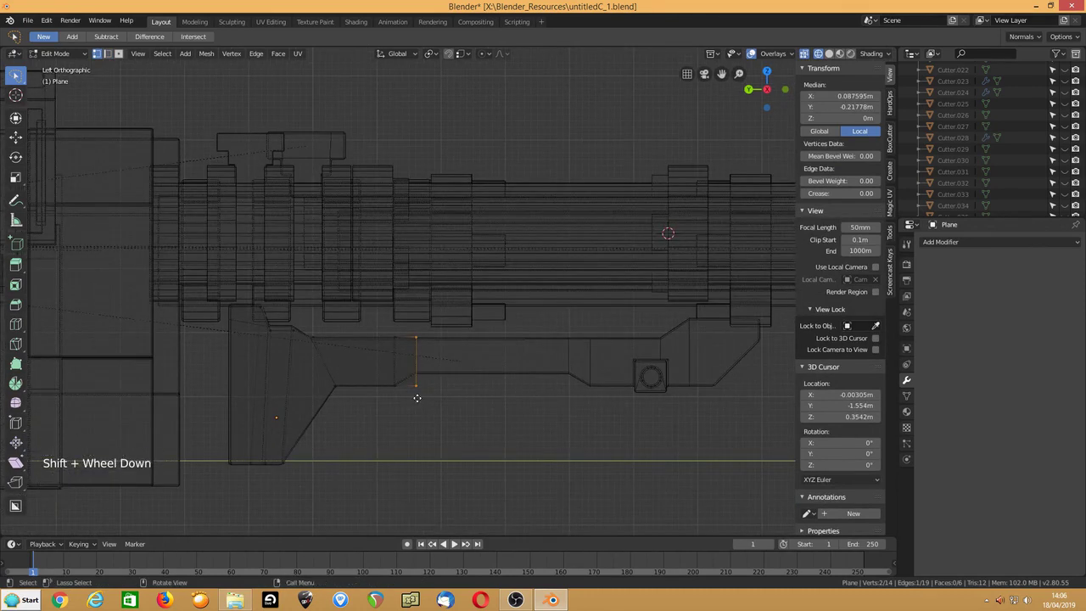
Step: Move the profile's front edge -0.425 m along Y, then the vertical edge behind it -0.417 m to the base of the reference bracket's front rise
key("g")
key("y")
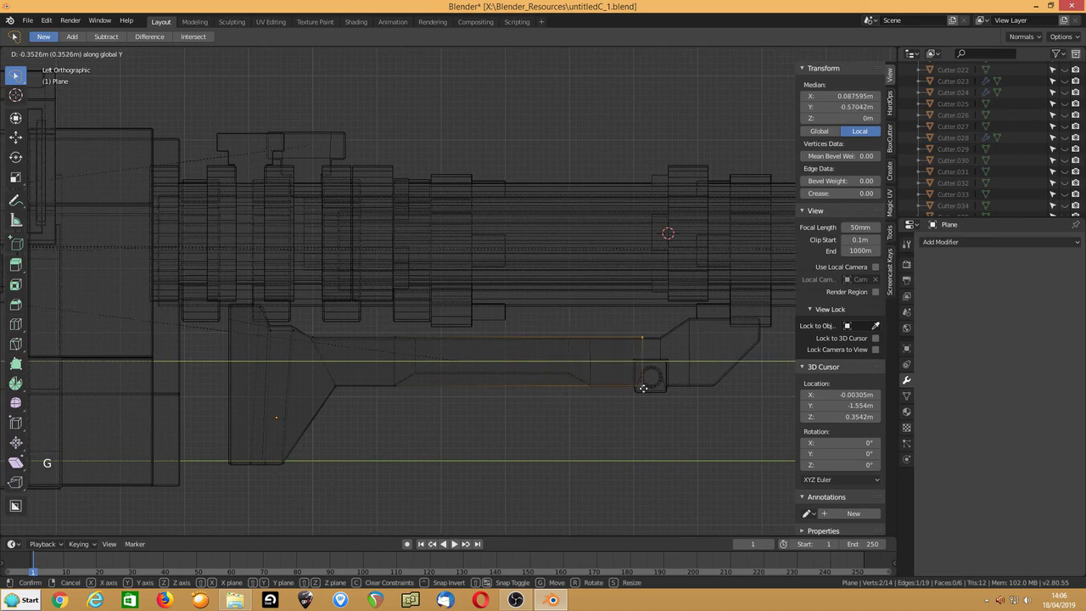
left_click(690, 384)
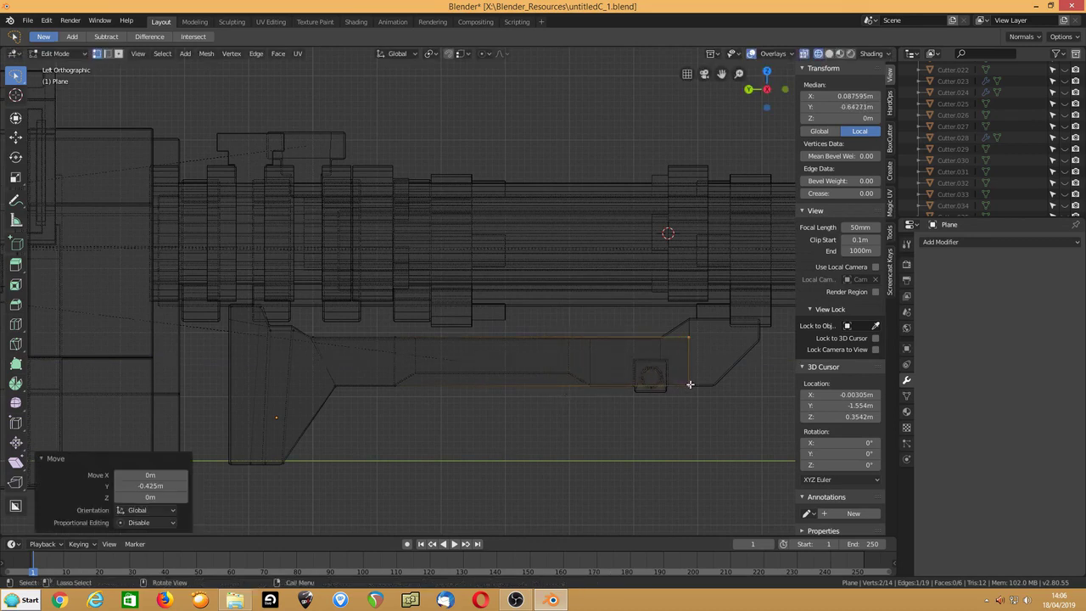
left_click(391, 364)
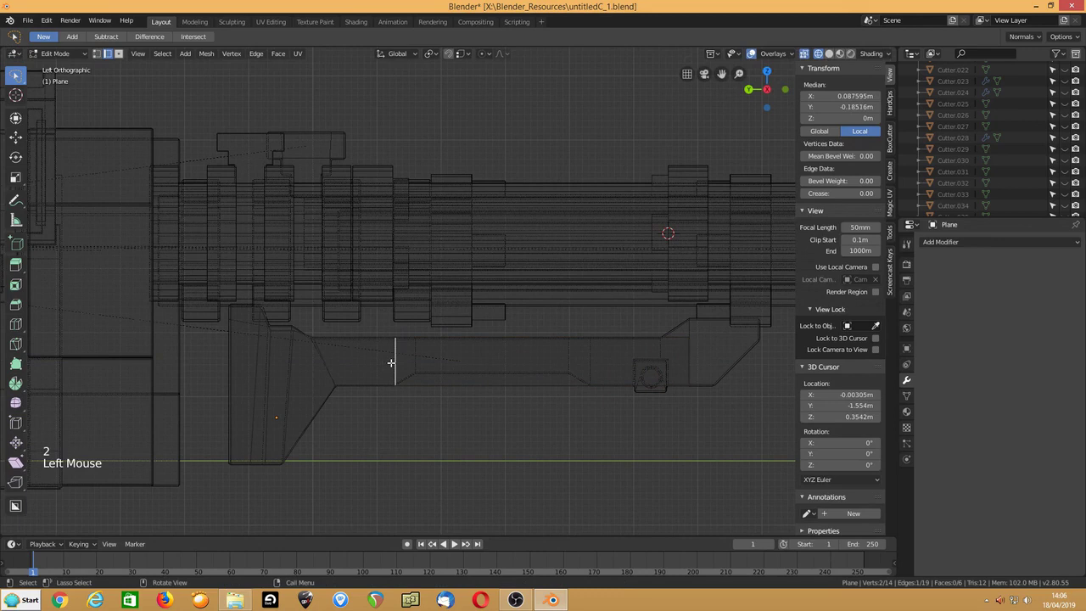
key("g")
key("y")
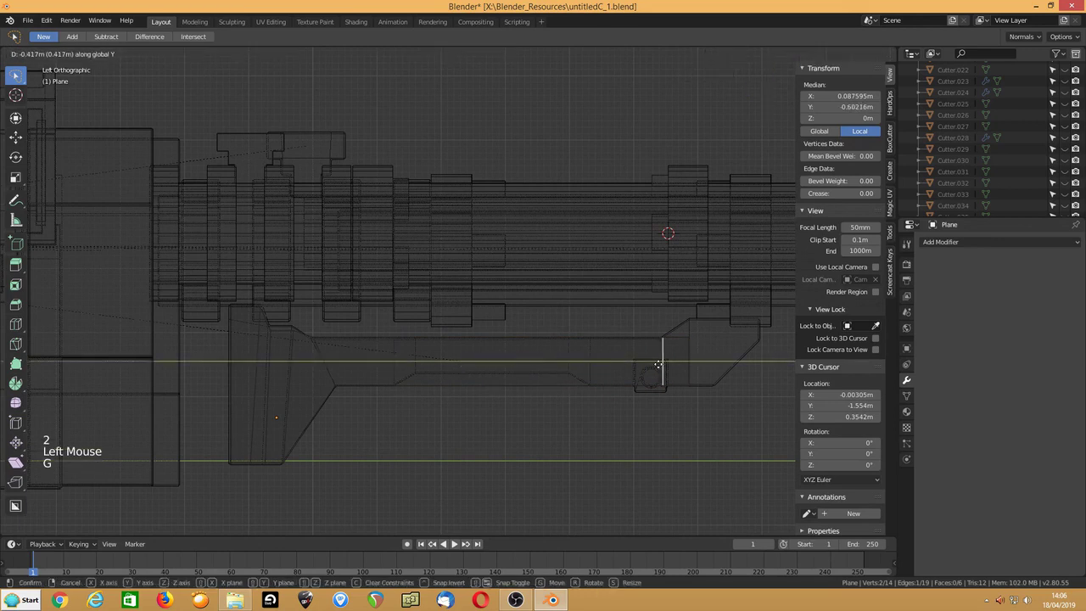
left_click(658, 364)
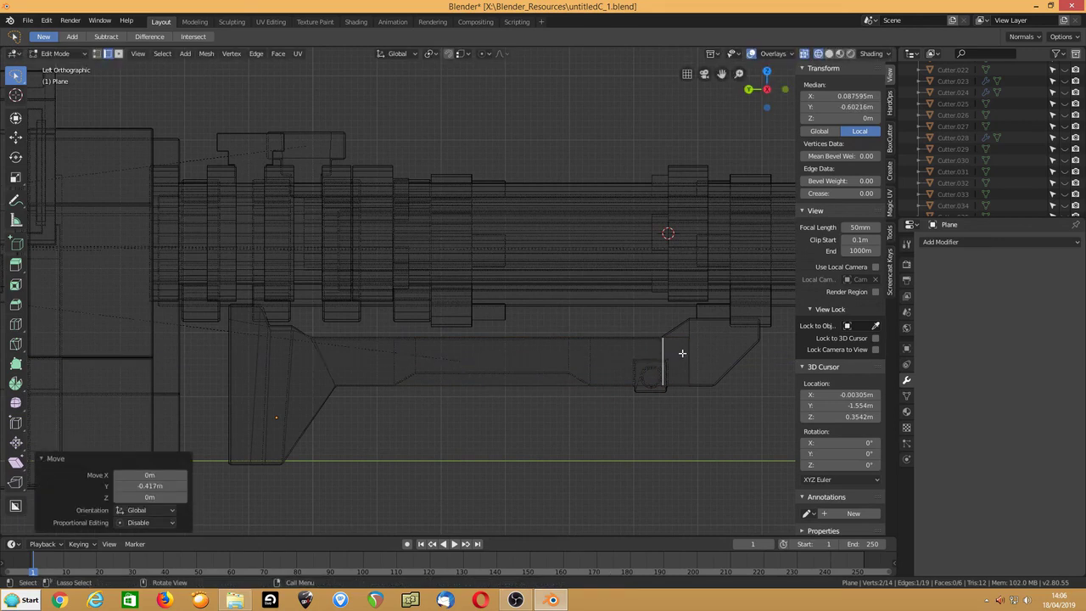
Step: Raise the front edge's upper vertex 0.0282 m along Z to the reference bracket's higher top edge
left_click(688, 338)
left_click(688, 337)
key("g")
key("z")
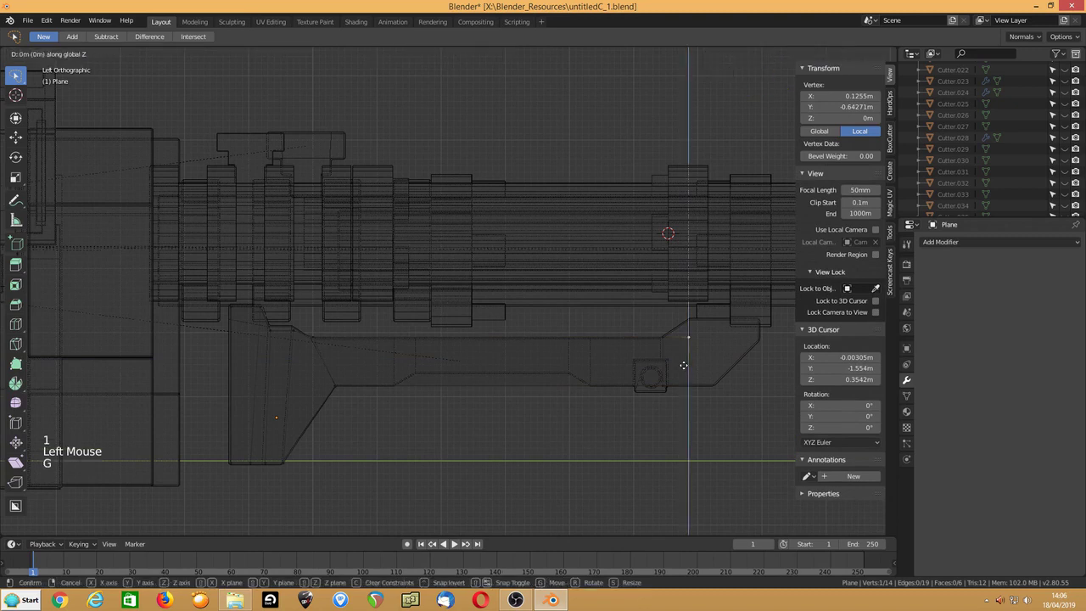
left_click(683, 347)
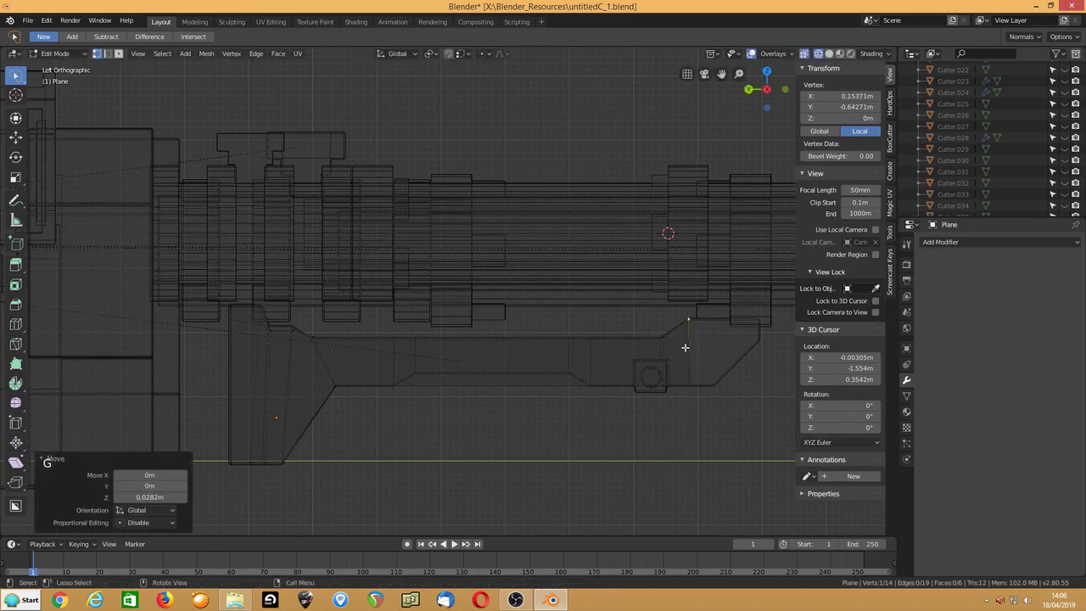
Step: Extrude the front edge -0.03967 m along Y and shift the new edge's upper vertex a further -0.0238 m along Y
double_click(686, 348)
key("e")
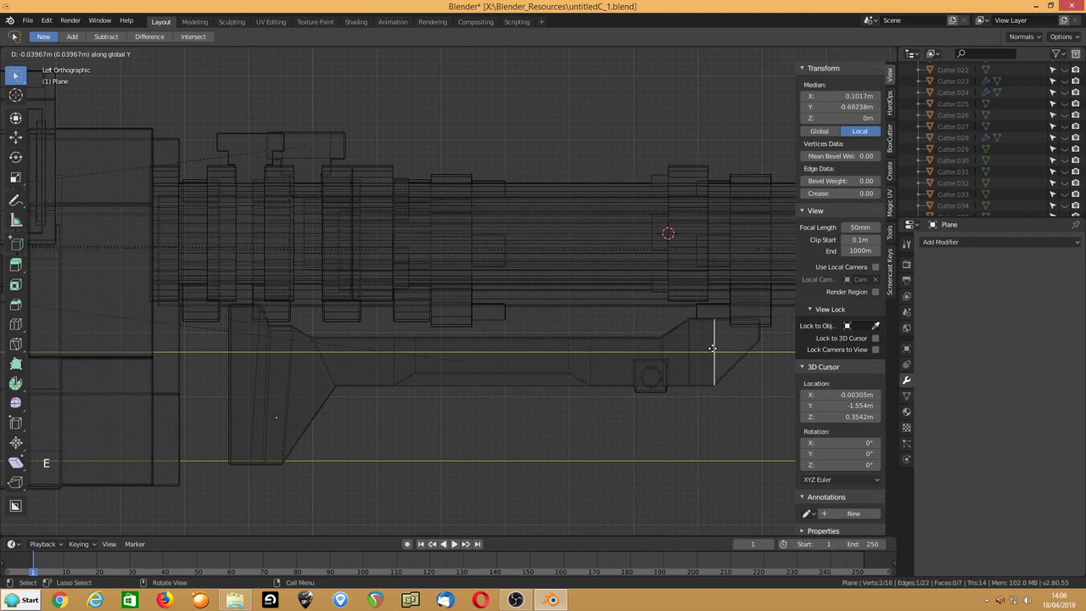
left_click(711, 348)
key("1")
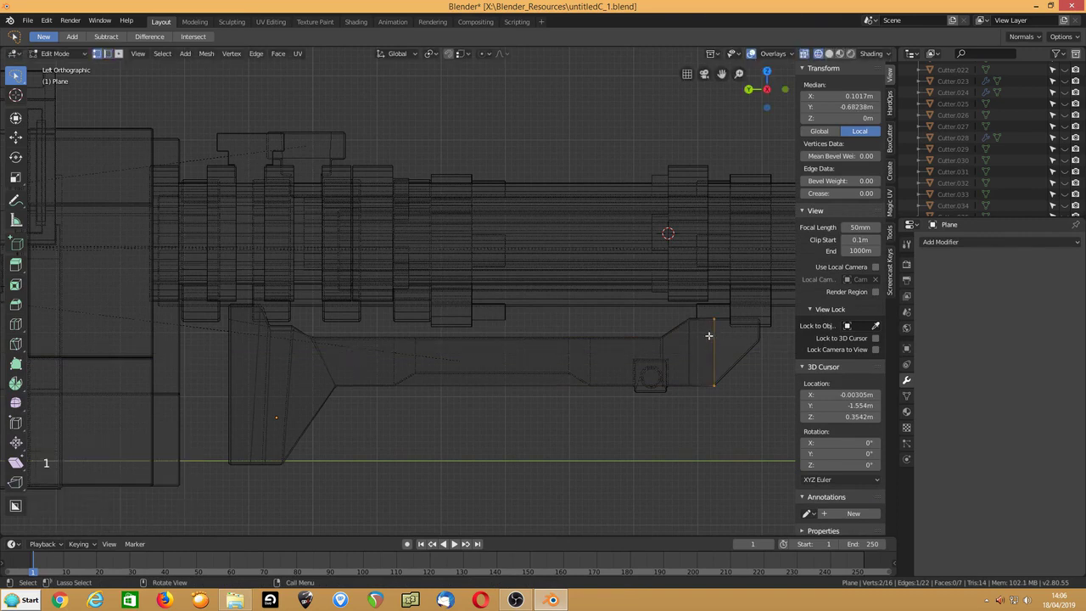
left_click(711, 315)
key("g")
key("y")
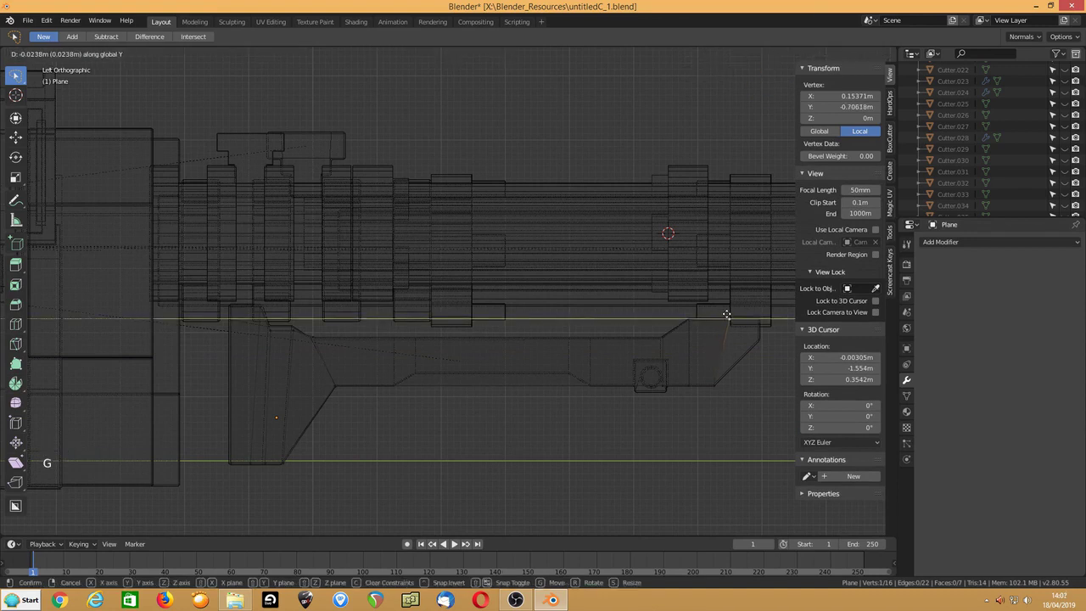
left_click(726, 315)
Step: Select the slanted front edge of the bracket profile in edge mode
key("2")
left_click(714, 348)
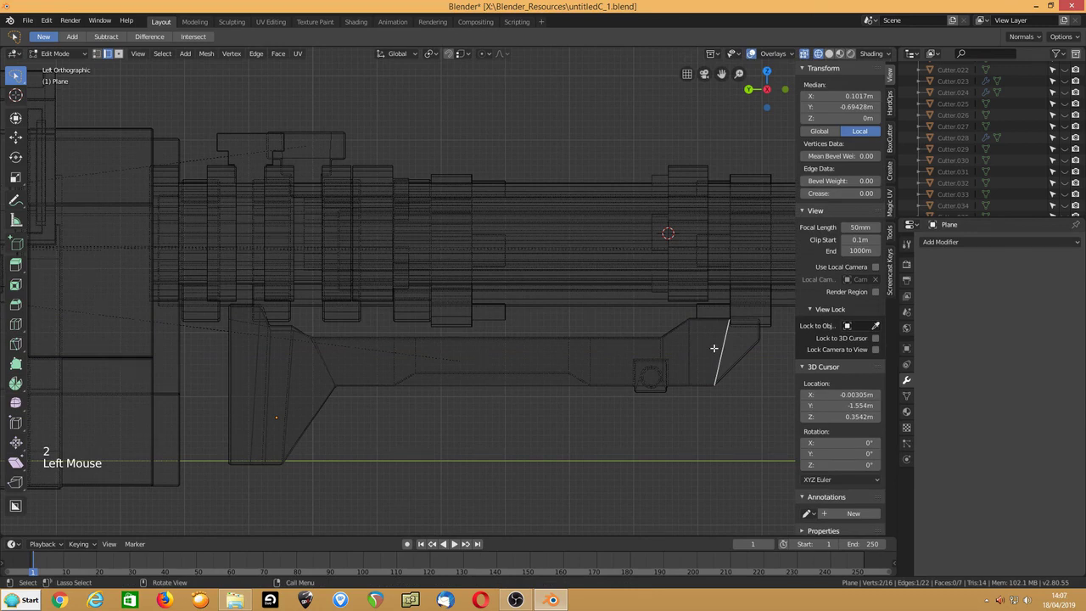
Step: Extrude the profile's slanted front edge along Y, flatten it to vertical with Y scale 0, and align it with the reference bracket's front end
key("e")
key("y")
left_click(741, 346)
key("s")
key("y")
key("0")
key("Return")
key("g")
key("y")
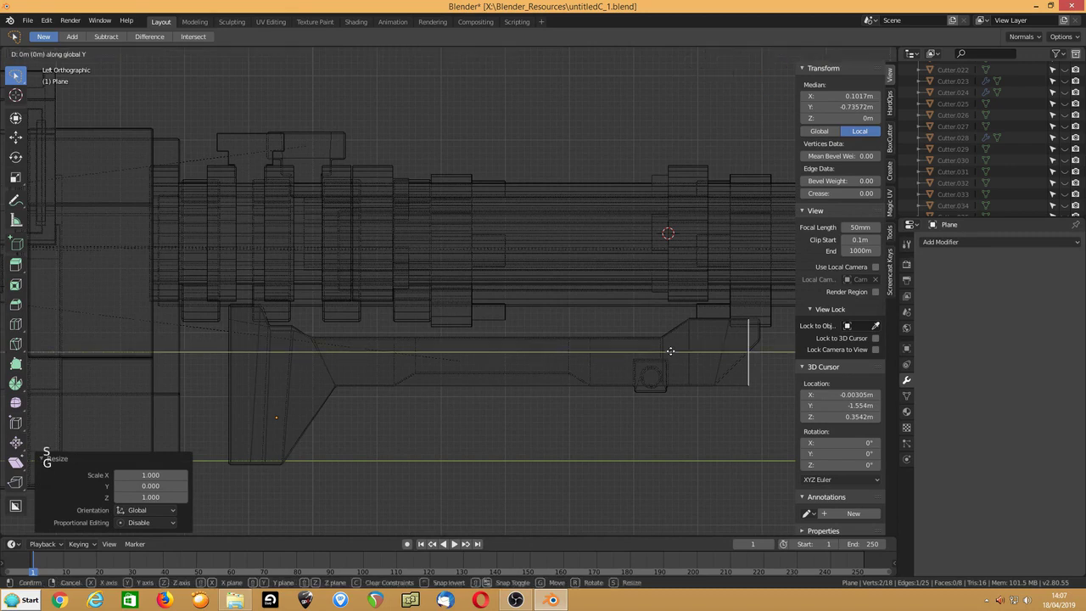
left_click(682, 348)
Step: Slide the lower front corner vertex up the end edge by a factor of 0.686 and return to solid shading
key("1")
left_click(753, 388)
key("g")
key("g")
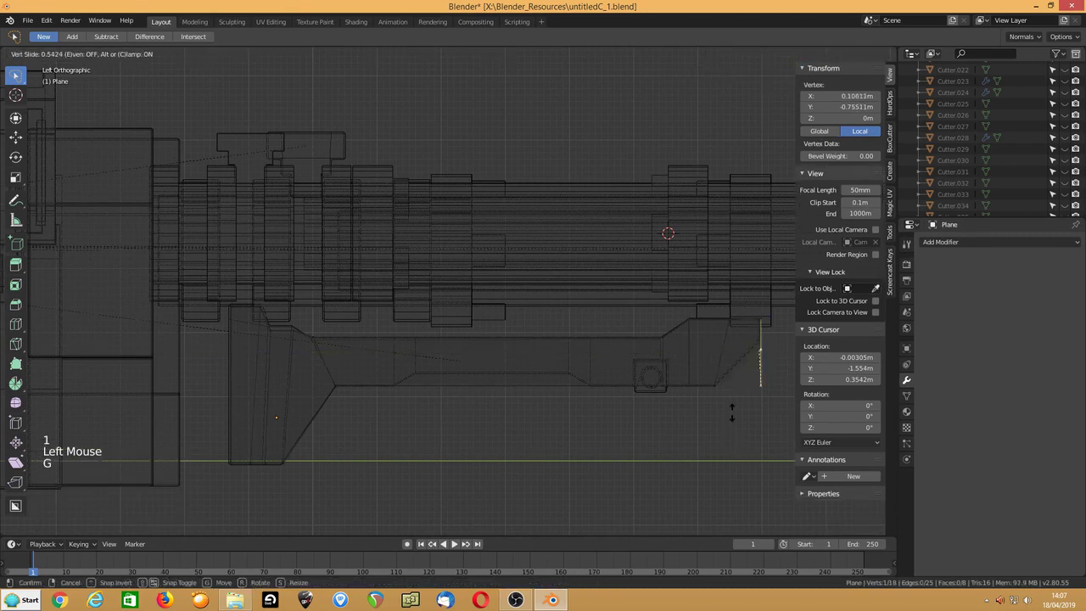
left_click(731, 405)
key("shift+z")
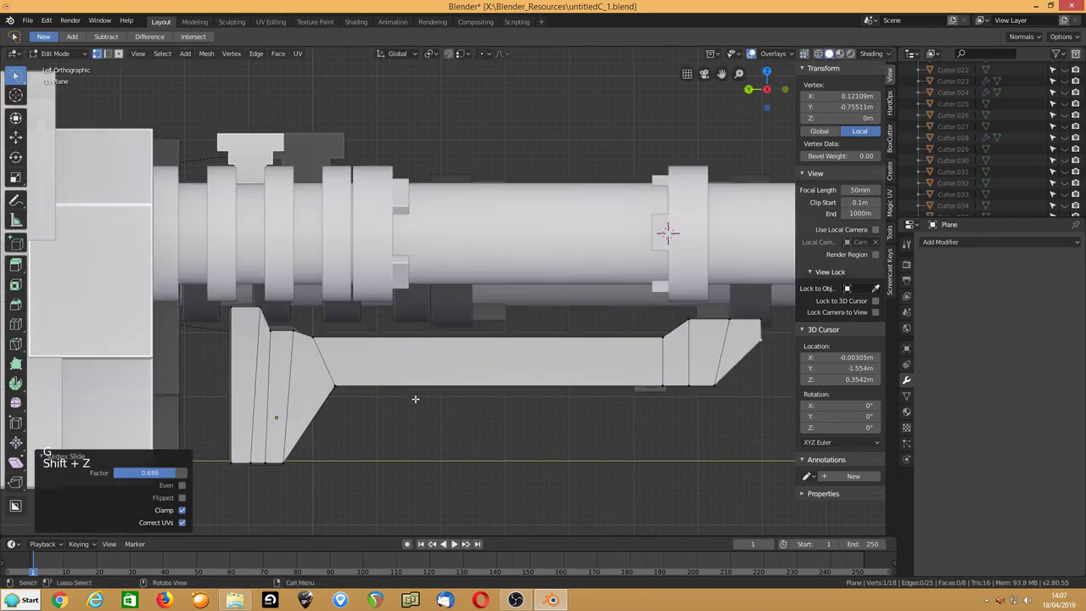
Step: Raise the two top vertices of the profile's rear leg by about 0.0356 m along Z to meet the barrel
middle_click_drag(419, 392, 457, 371)
left_click(236, 308)
left_click(198, 307, "shift")
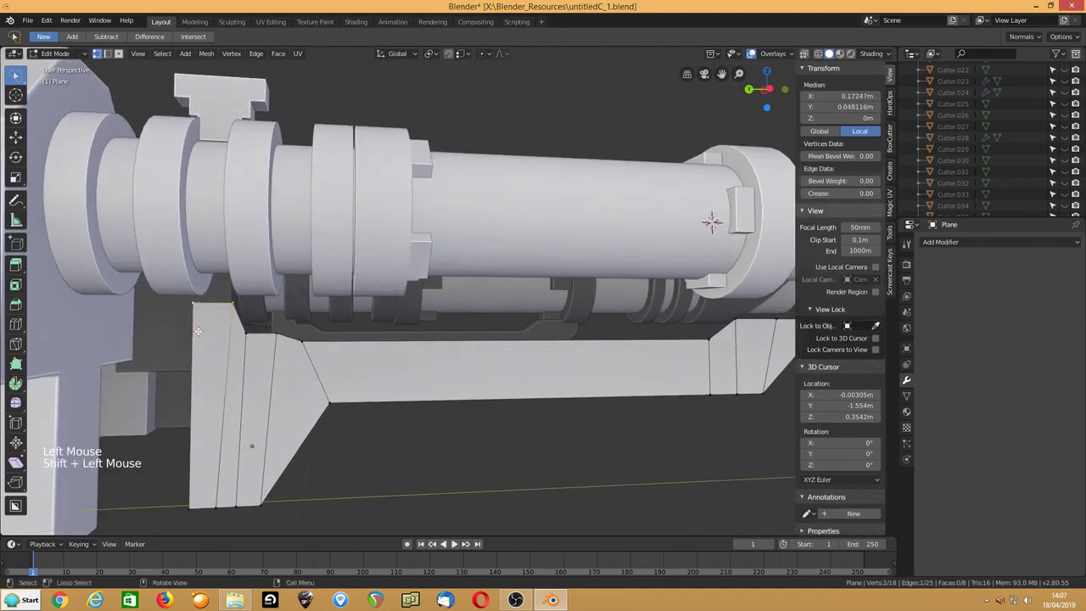
key("g")
key("z")
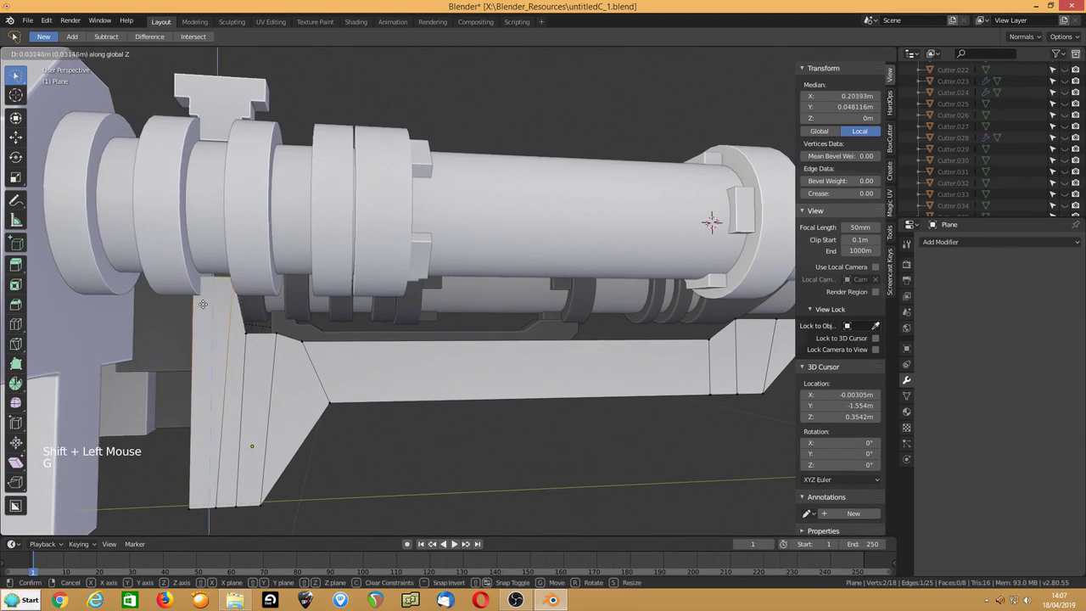
left_click(203, 301)
middle_click_drag(203, 301, 222, 300)
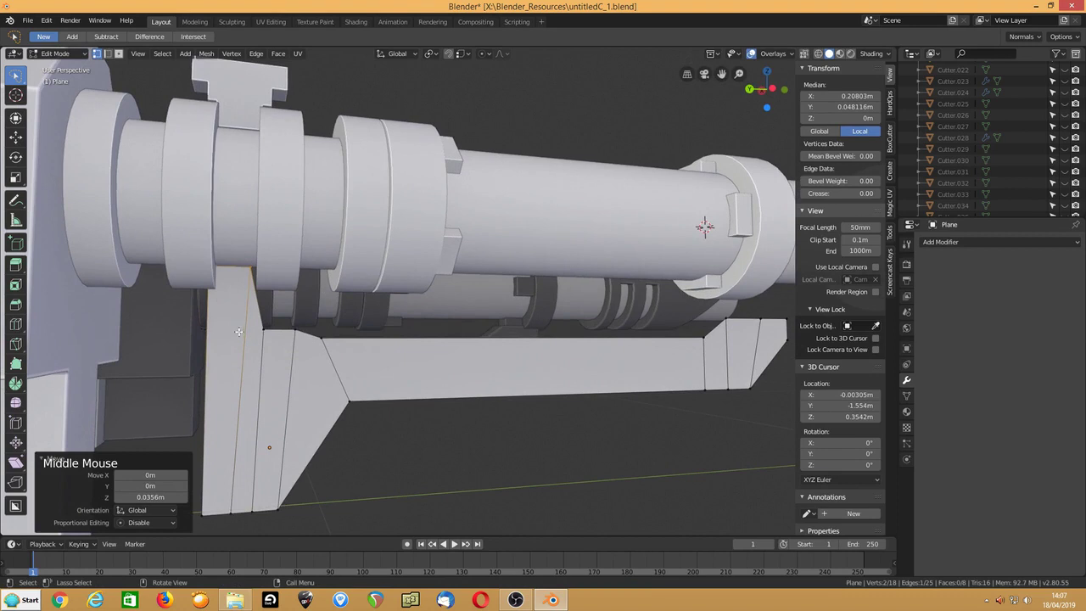
Step: Shift the rear leg's inner step corner by about 0.0039 m and its upper front vertex by about -0.0026 m along Y
left_click(265, 329)
key("g")
key("y")
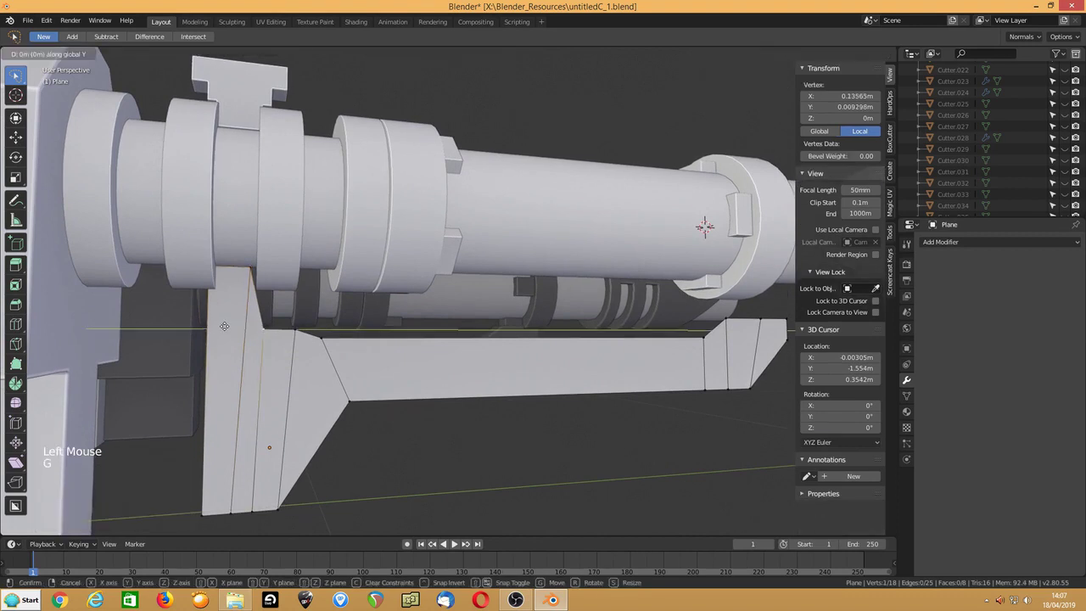
left_click(222, 325)
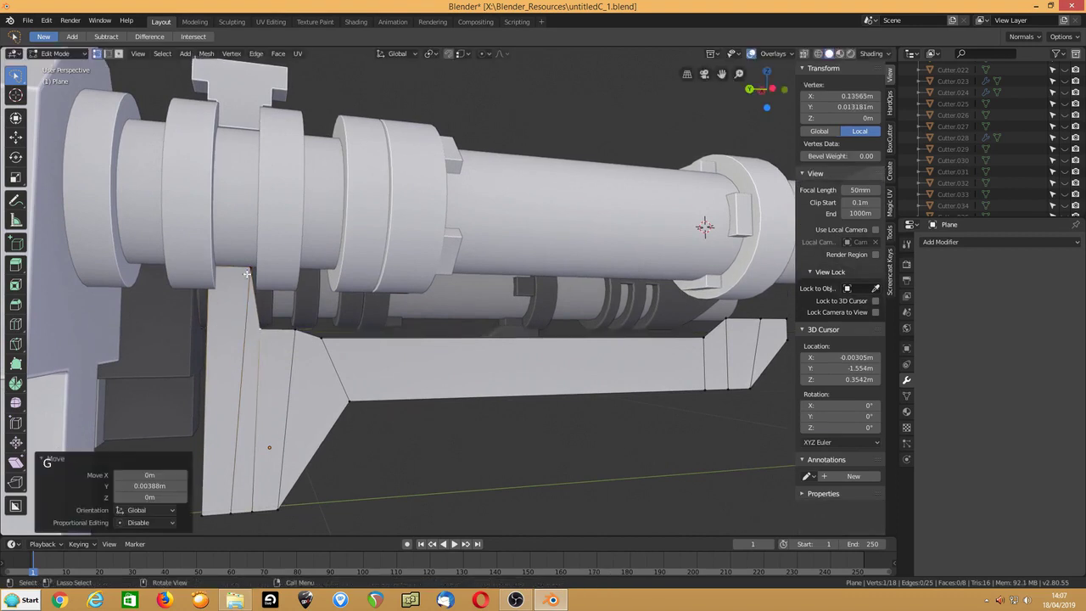
left_click(247, 278)
key("g")
key("y")
left_click(220, 291)
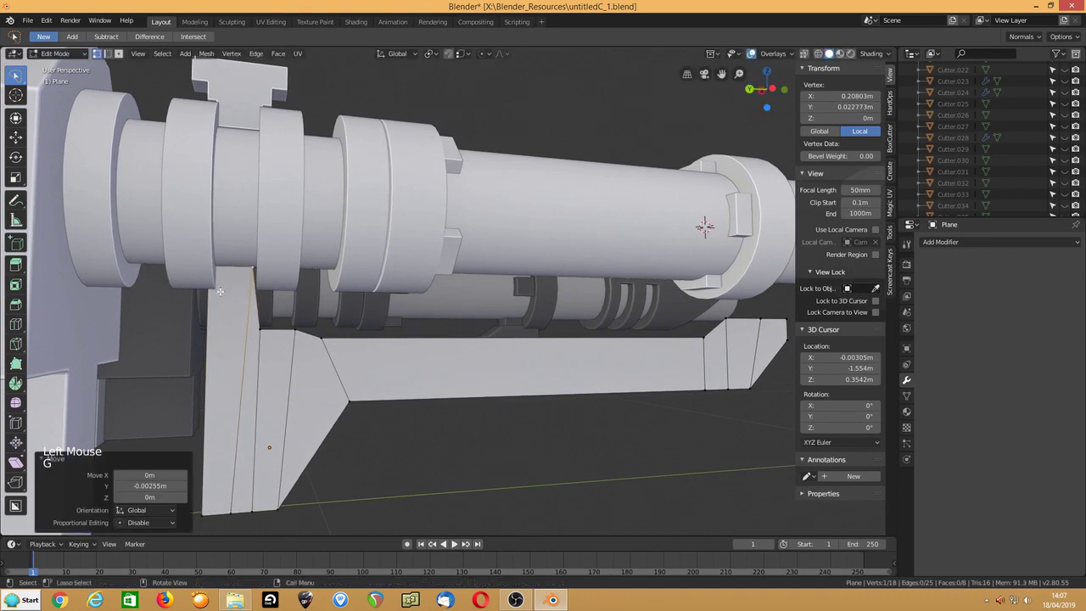
Step: Move the rear leg's outermost vertical edge about -0.011 m along Y to narrow the leg
key("2")
left_click(213, 338)
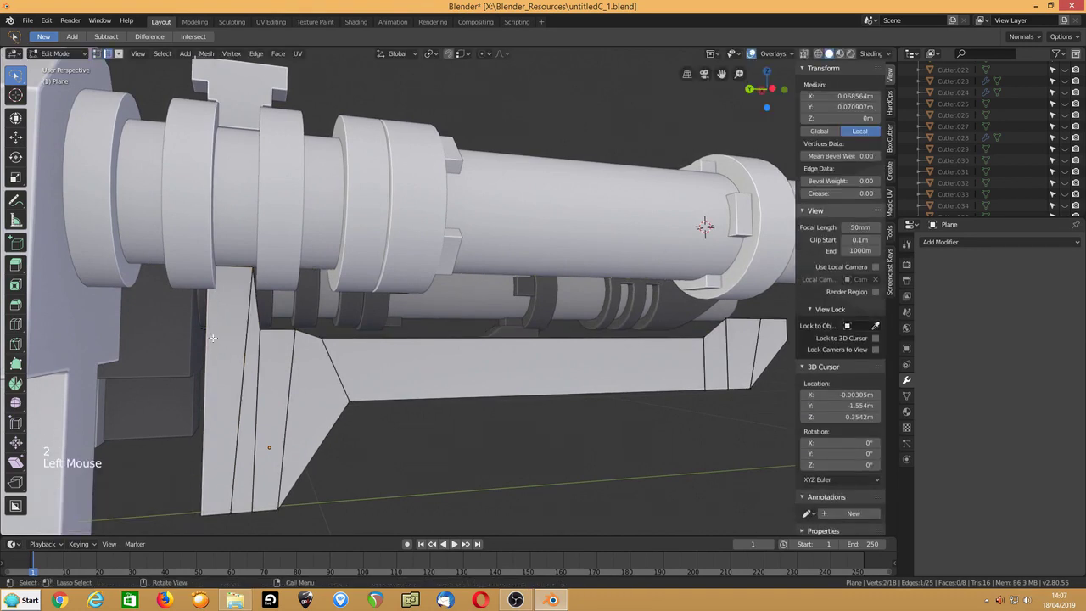
key("g")
key("y")
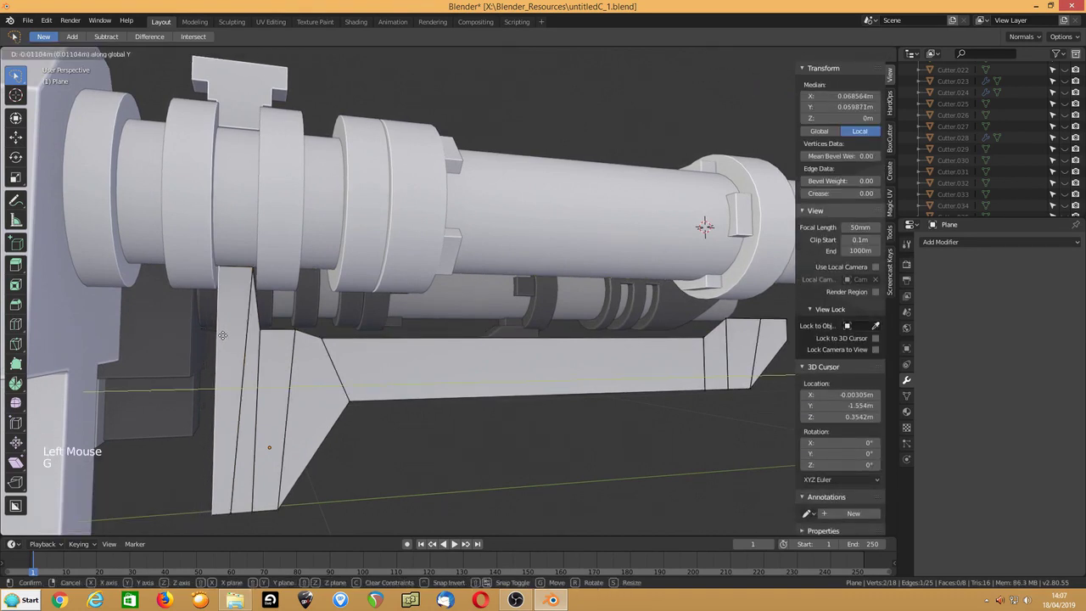
left_click(222, 335)
mouse_move(237, 338)
middle_mouse_down()
mouse_move(230, 301)
mouse_move(274, 309)
mouse_move(228, 329)
middle_mouse_up()
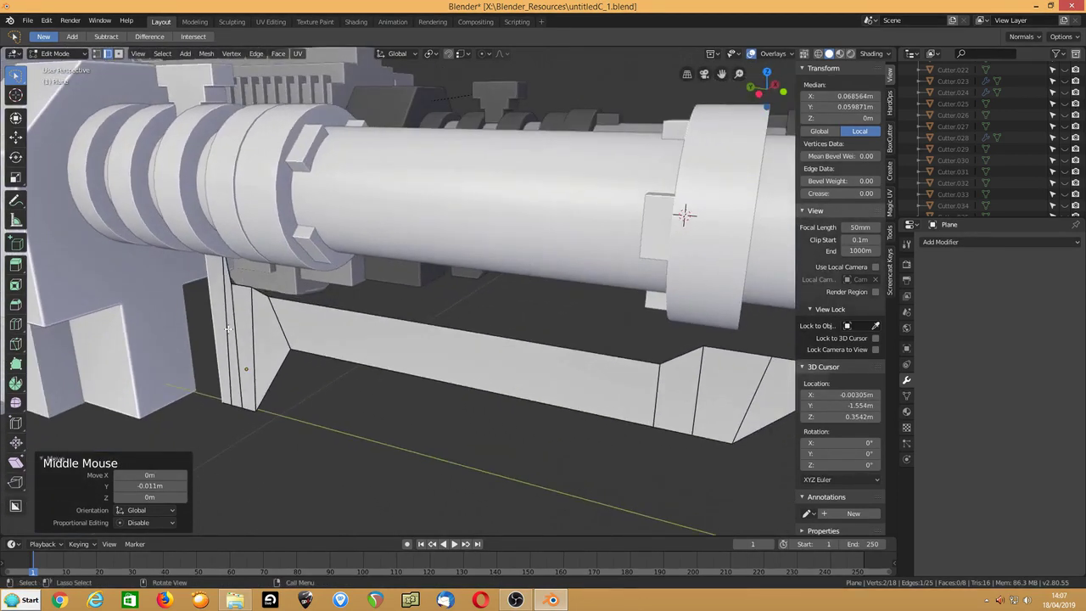
Step: Leave mesh editing and add a HardOps Solidify to the profile with thickness 0.059 m and offset 0
key("q")
key("Tab")
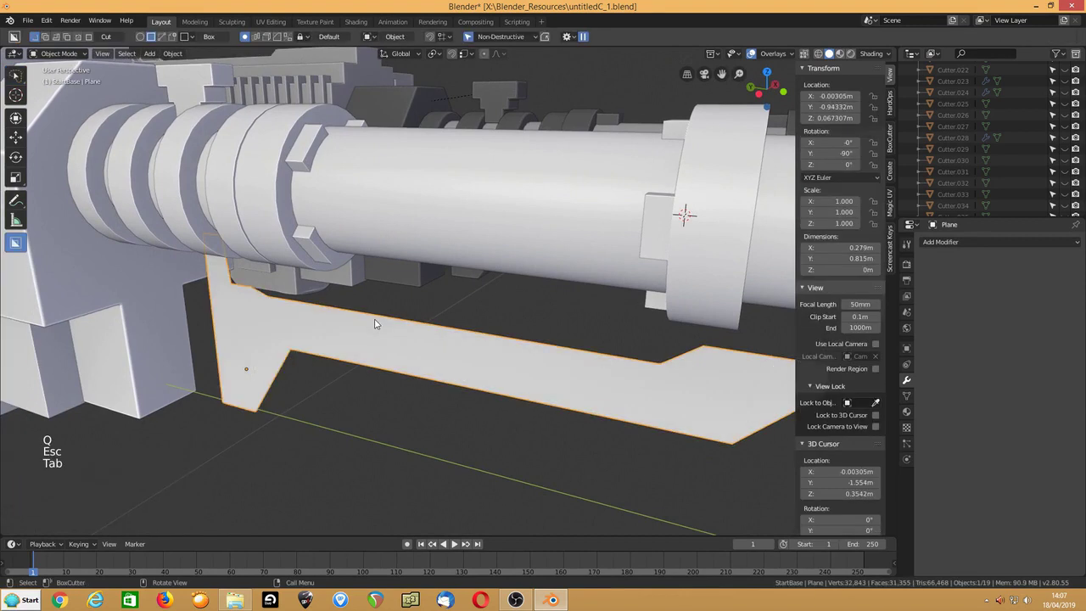
key("q")
left_click(308, 349)
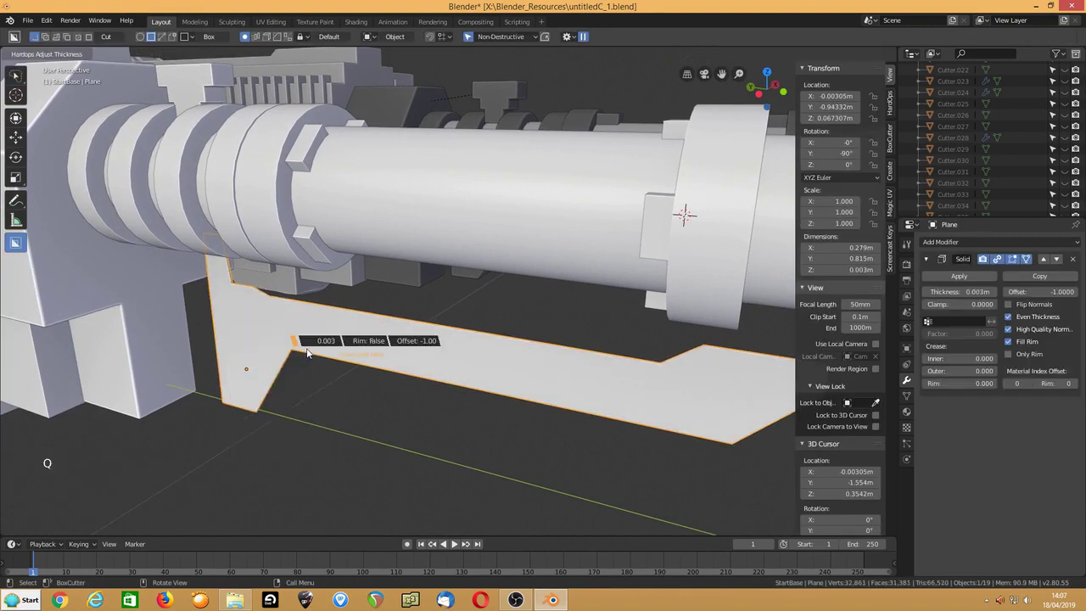
scroll(318, 350, "up", 1)
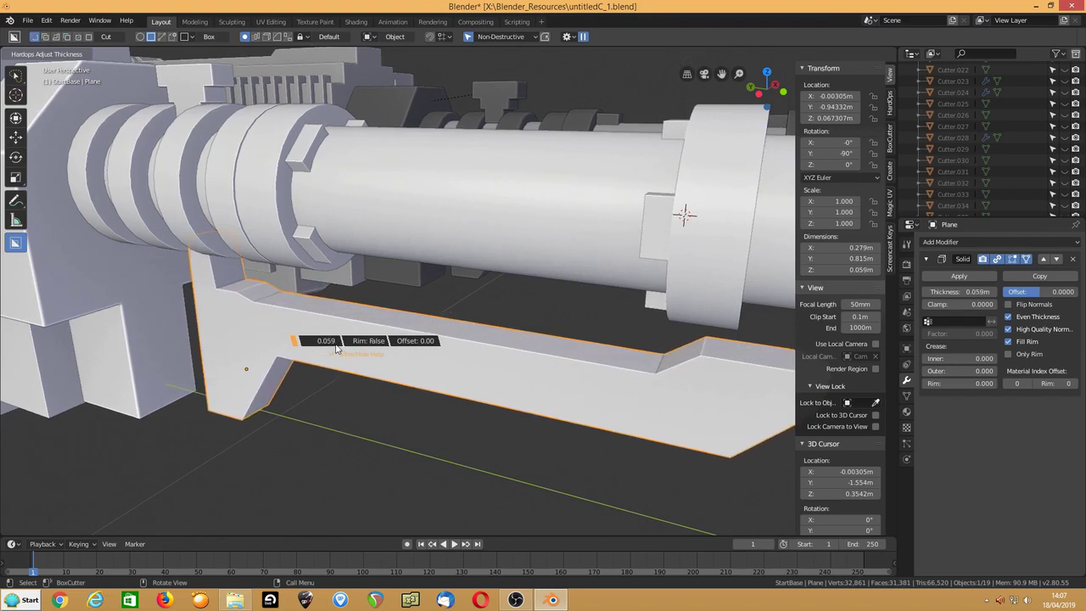
left_click(338, 349)
Step: Extrude the top edge at the bracket's front end about 0.0317 m up along Z to form a mounting tab
middle_click_drag(453, 357, 348, 331, "shift")
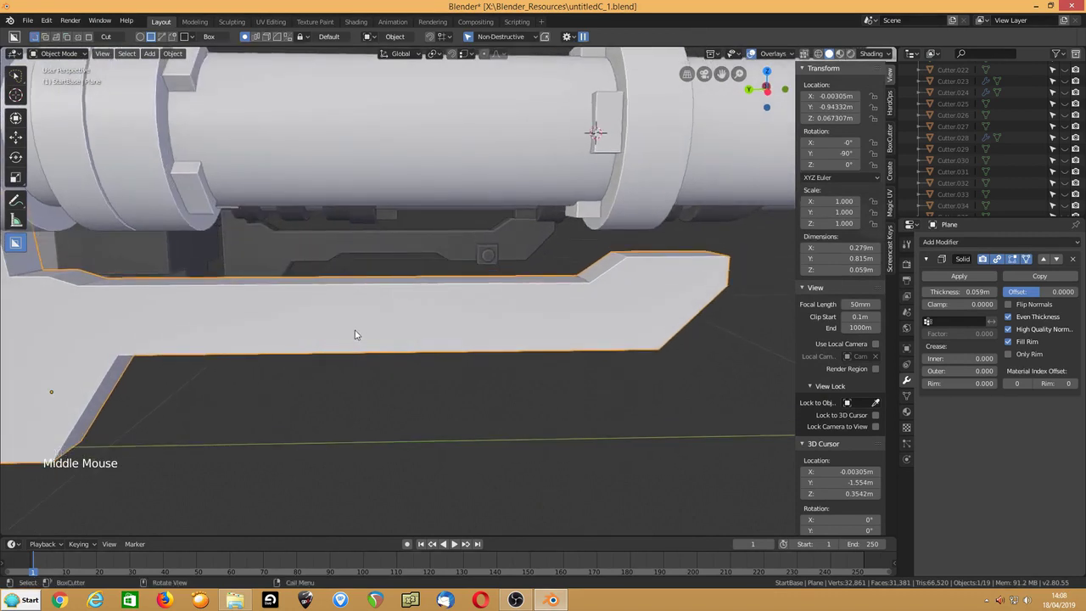
key("Tab")
middle_click_drag(609, 274, 610, 286)
left_click(636, 282)
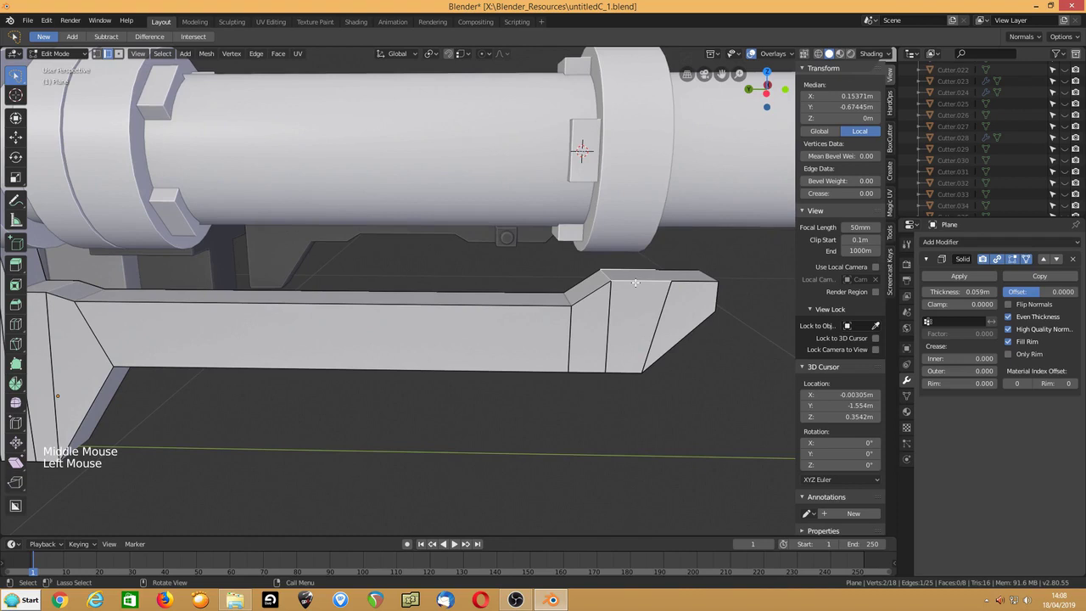
key("e")
key("z")
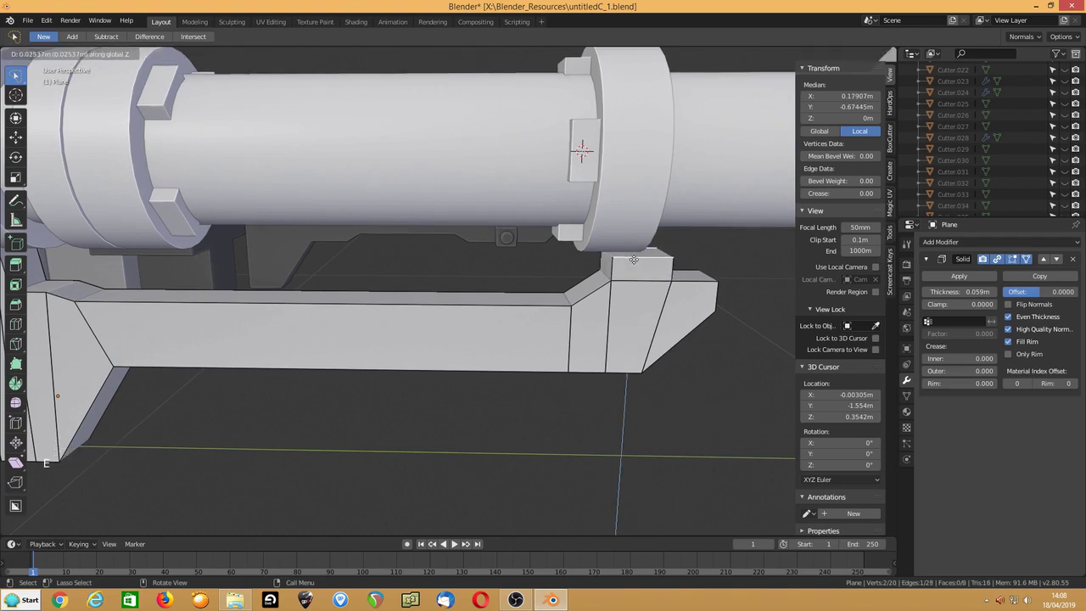
left_click(635, 253)
middle_click_drag(634, 254, 585, 305)
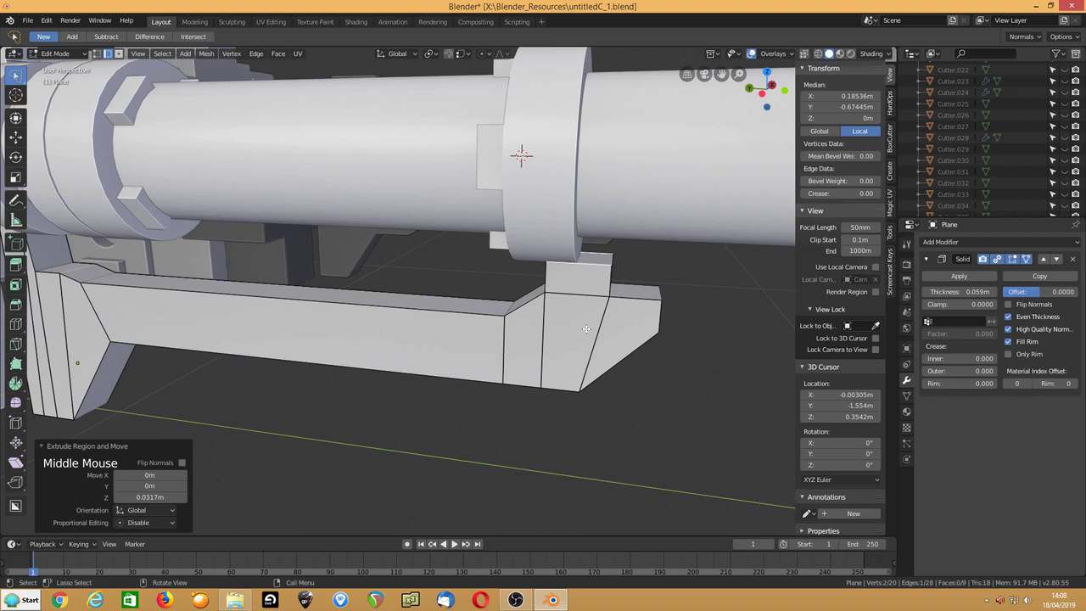
Step: Select the mounting tab and the three front-end faces, and move them about 0.04 m along Y to sit beneath the barrel ring
key("3")
left_click(610, 335)
left_click(579, 273, "shift")
left_click(567, 333, "shift")
left_click(522, 335, "shift")
key("g")
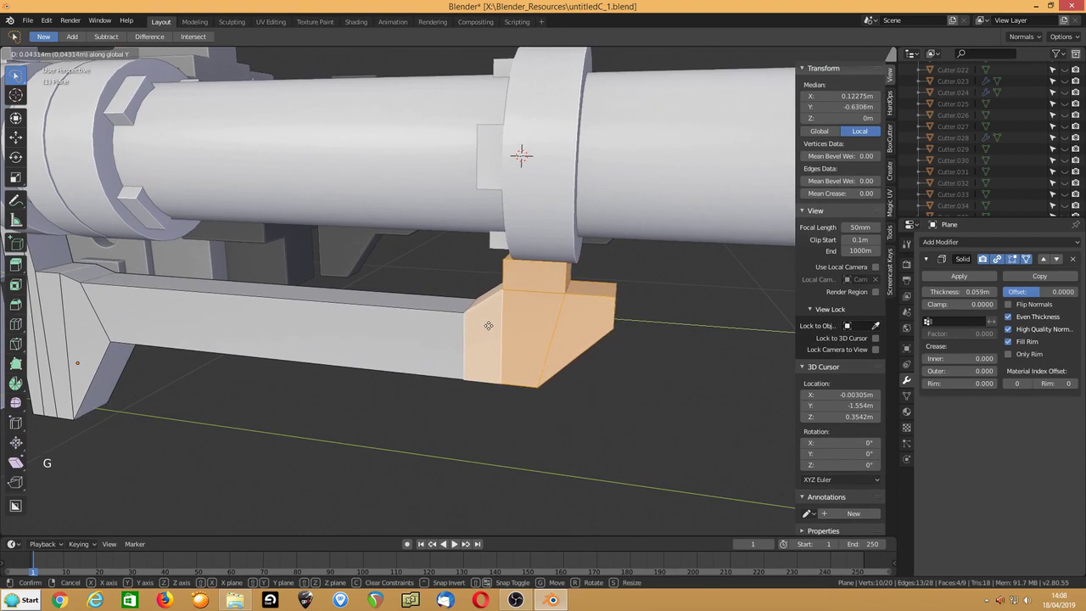
left_click(491, 325)
Step: Raise the mounting tab's top edge about 0.012 m along Z so it extends into the barrel ring
middle_click_drag(491, 325, 605, 256)
left_click(625, 249)
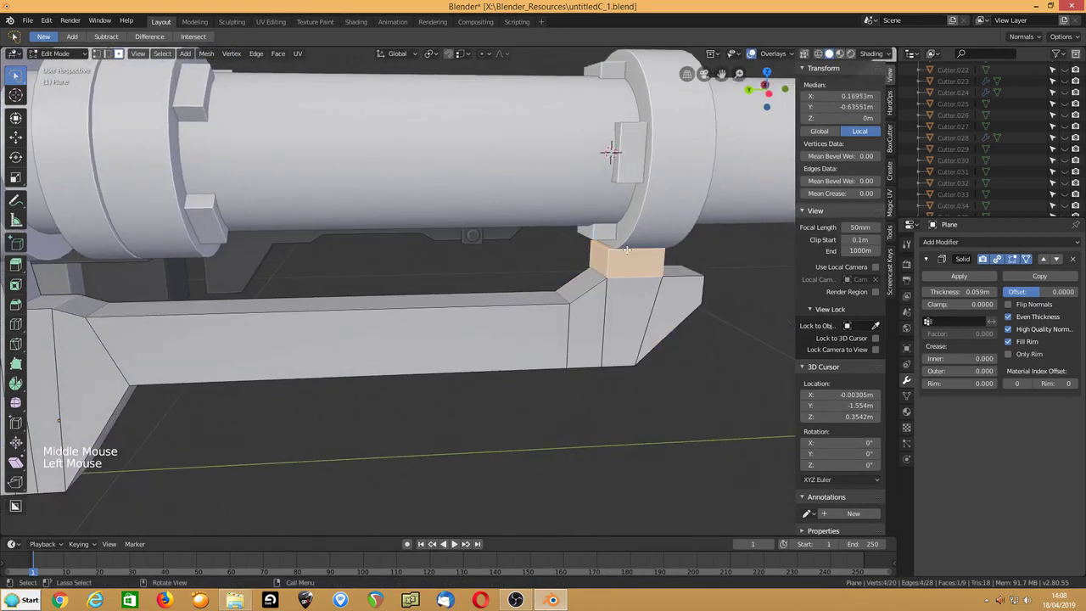
key("2")
left_click(626, 248)
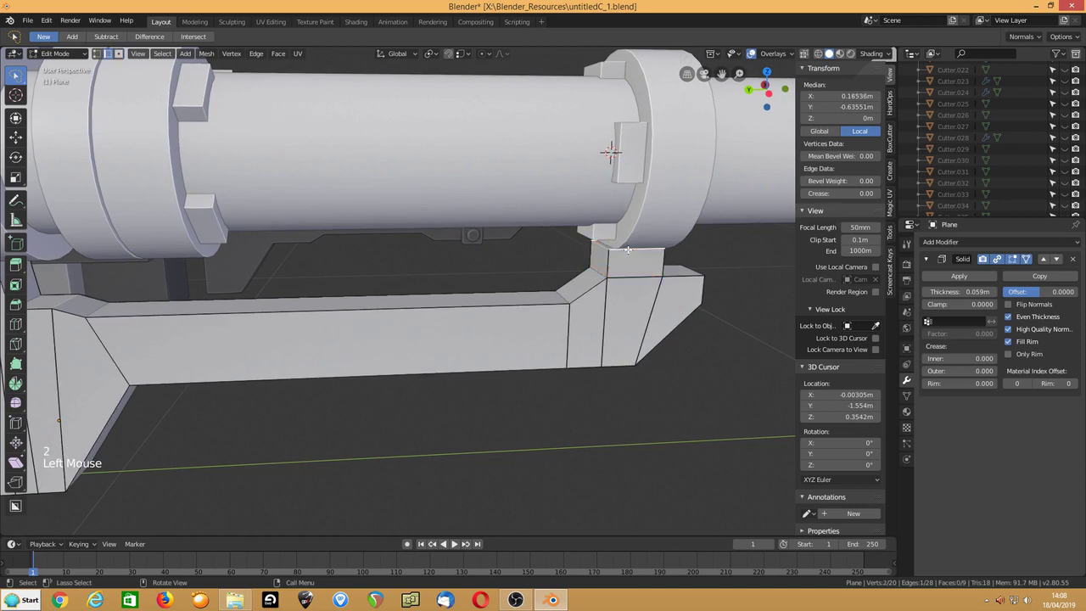
key("g")
key("z")
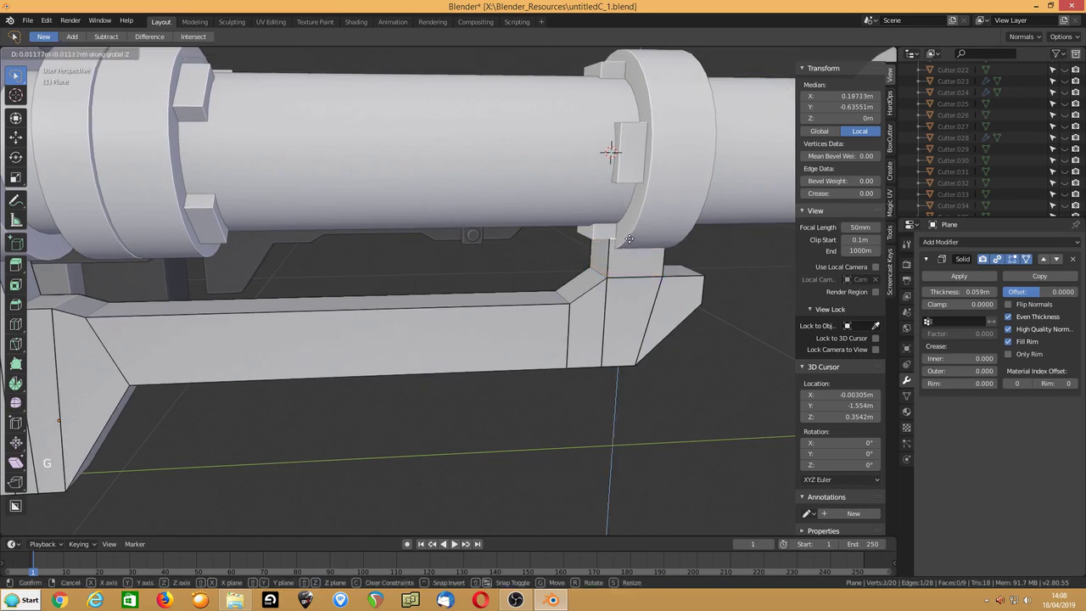
left_click(629, 237)
Step: Leave mesh editing and reduce the bracket's Solidify thickness to 0.051 m
middle_click_drag(517, 271, 473, 282)
key("Tab")
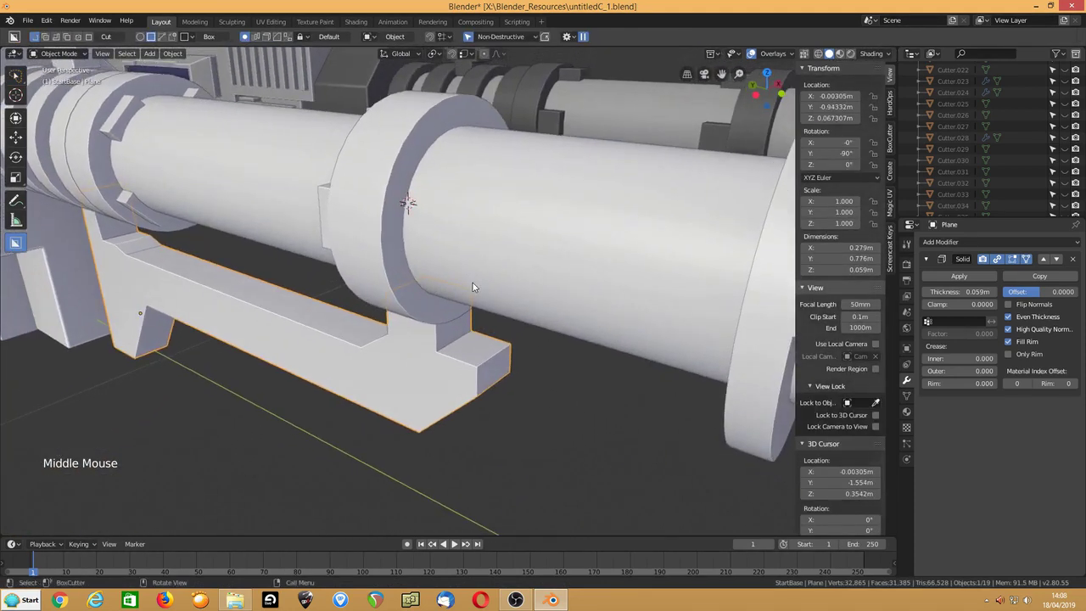
left_click_drag(958, 291, 943, 291, "shift")
middle_click_drag(397, 309, 431, 293)
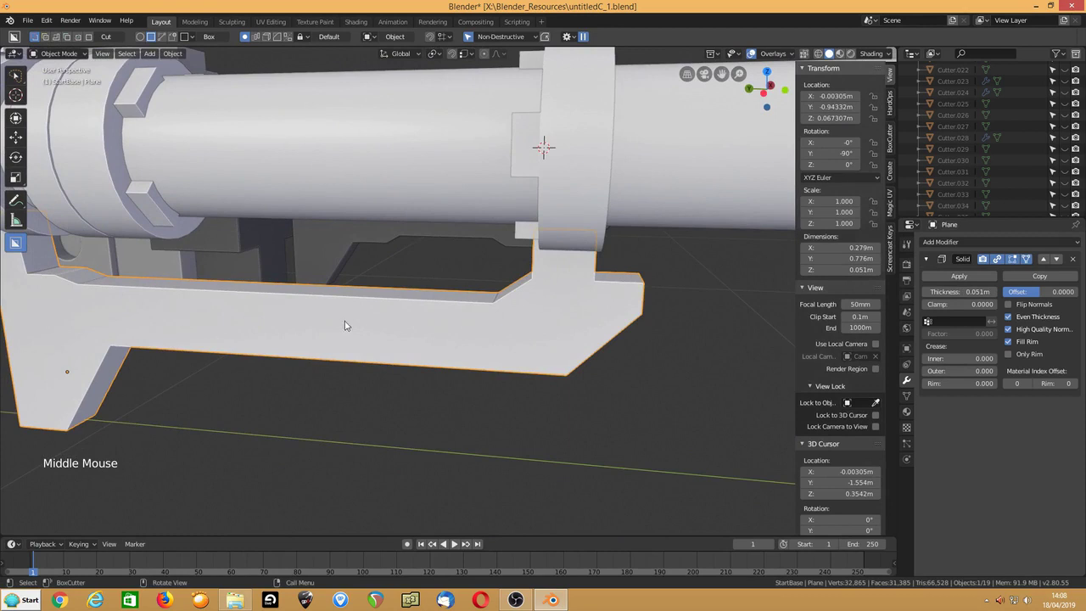
Step: In left wireframe view, cut a trapezoidal notch through the bracket's underside with a BoxCutter Ngon, following the reference outline, and restore solid shading
key("ctrl+KP_3")
key("shift+z")
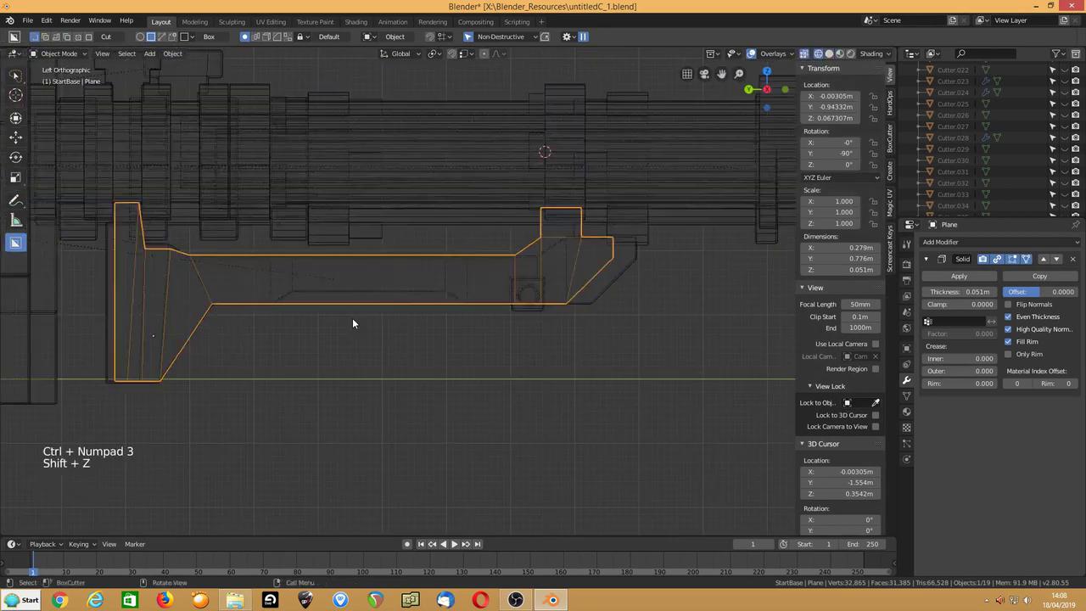
scroll(354, 324, "up", 1)
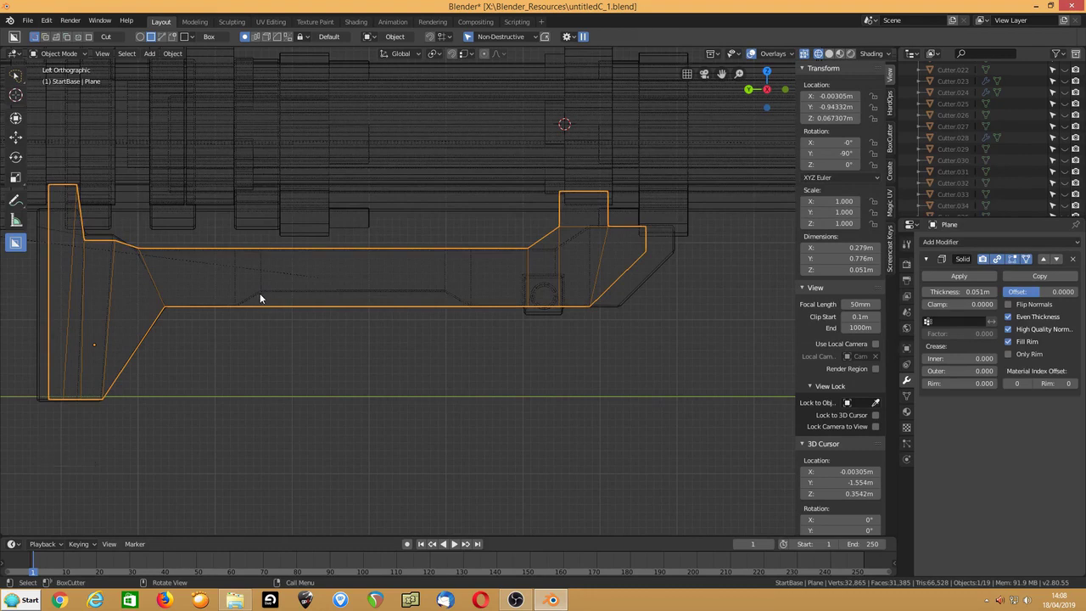
key("d")
left_click(265, 358)
left_click(444, 294, "ctrl")
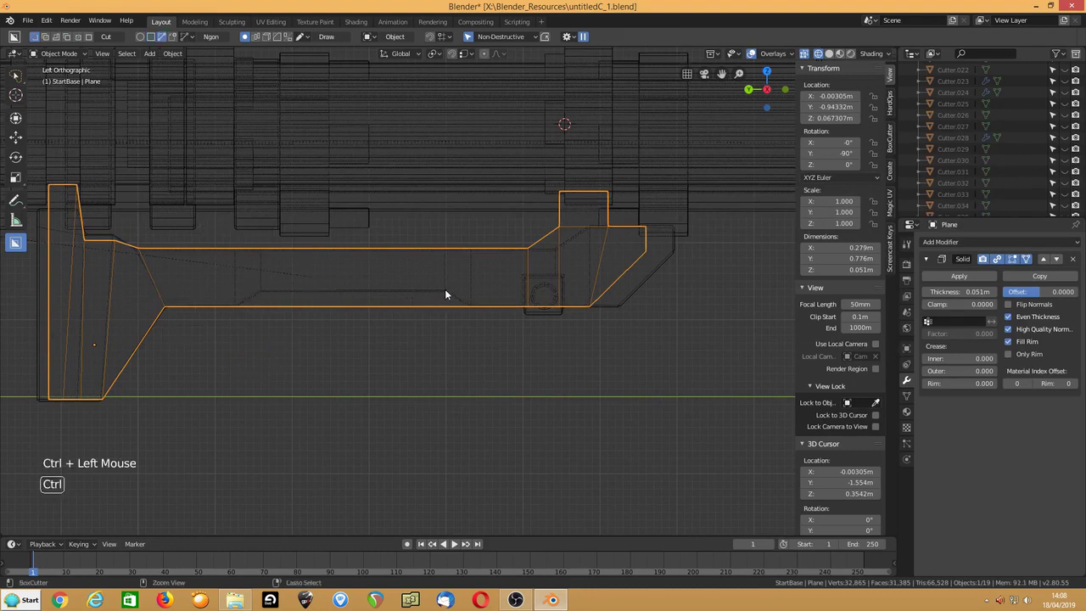
left_click(259, 291, "ctrl")
left_click(215, 317, "ctrl")
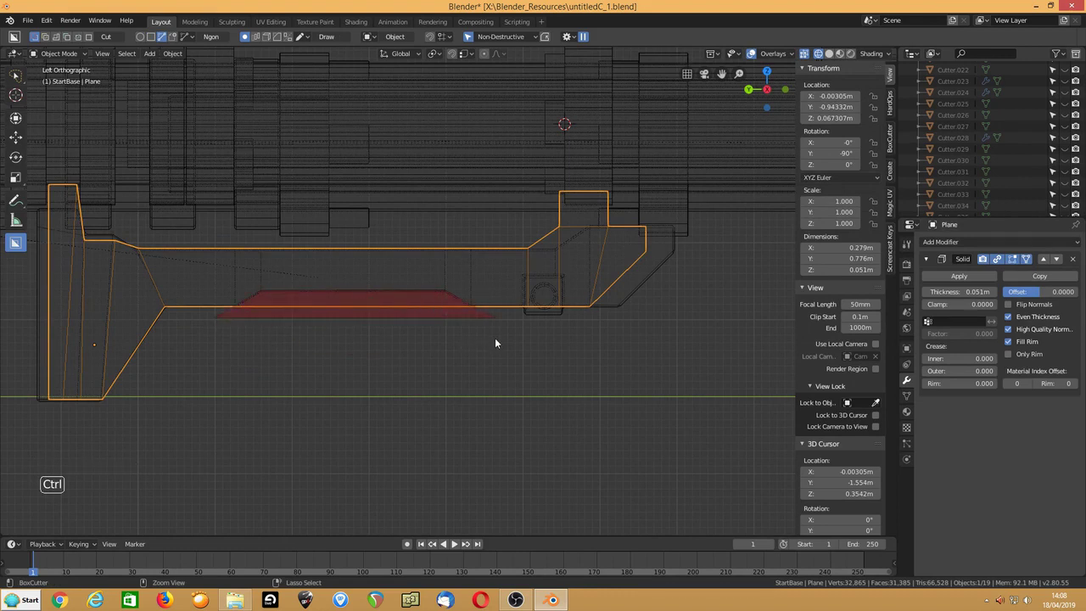
key("space")
key("shift+z")
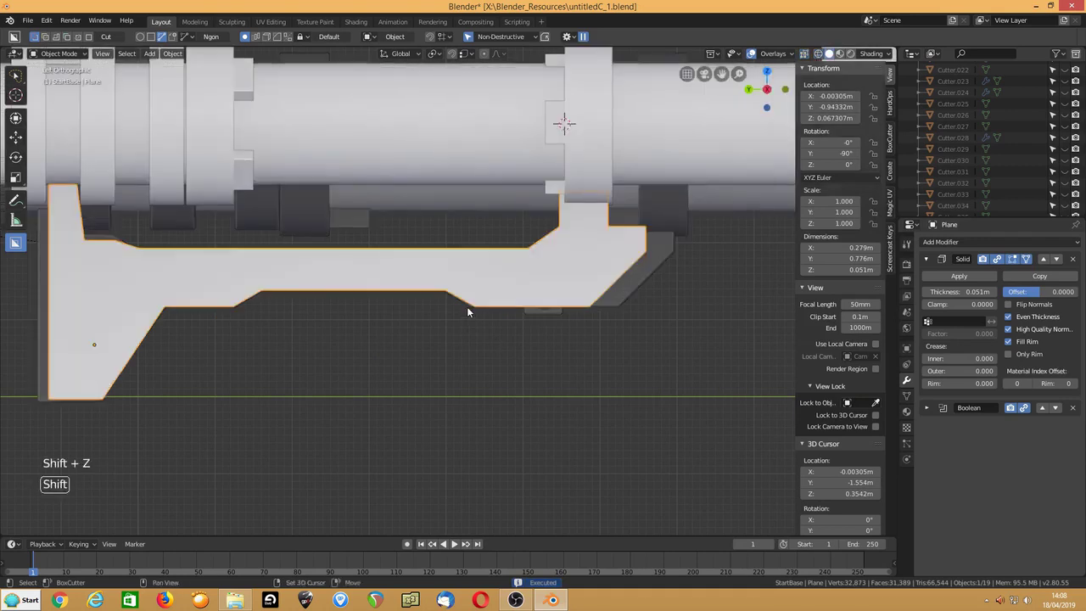
Step: Switch BoxCutter to Box, draw a small rectangle over the lower edge near the bracket's front end, and change the operation to Join
mouse_move(487, 303)
middle_mouse_down()
mouse_move(489, 319)
mouse_move(456, 310)
middle_mouse_up()
scroll(453, 337, "down", 1)
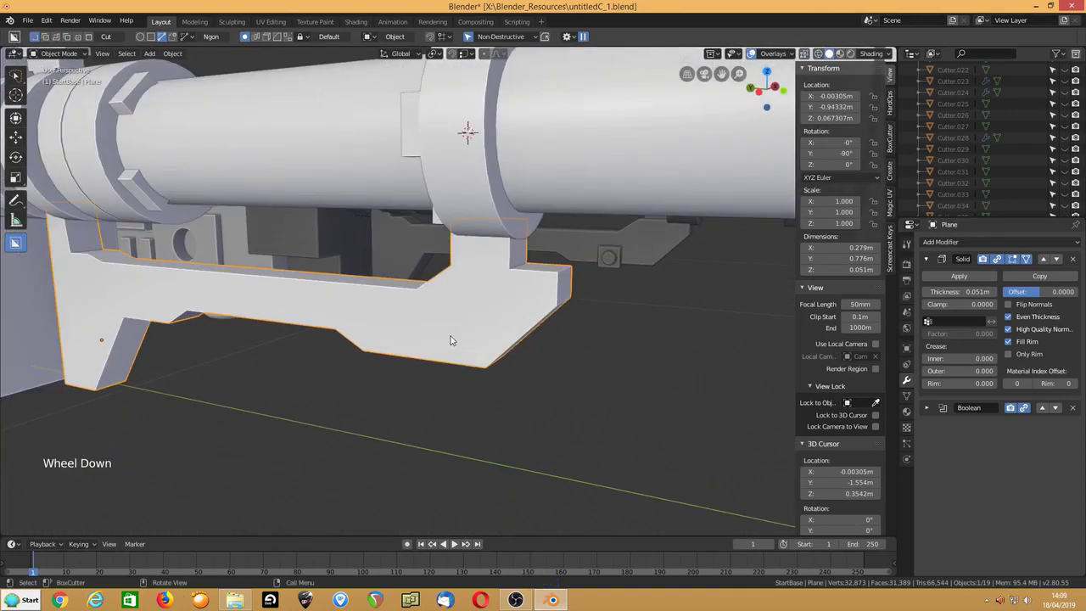
key("d")
left_click(384, 378)
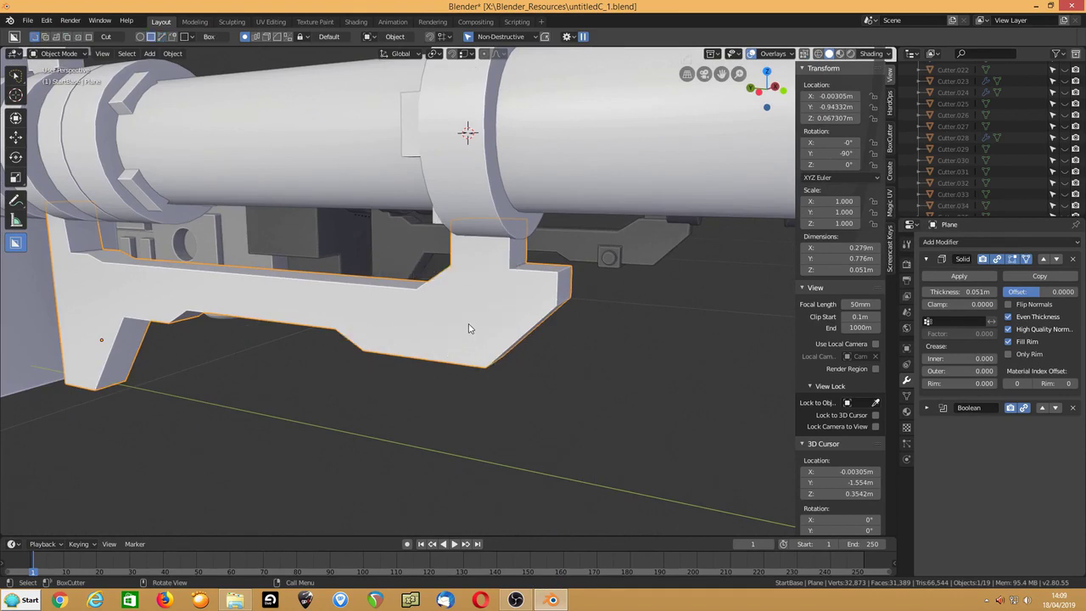
mouse_move(468, 327)
left_mouse_down()
mouse_move(464, 381)
mouse_move(425, 379)
left_mouse_up()
key("j")
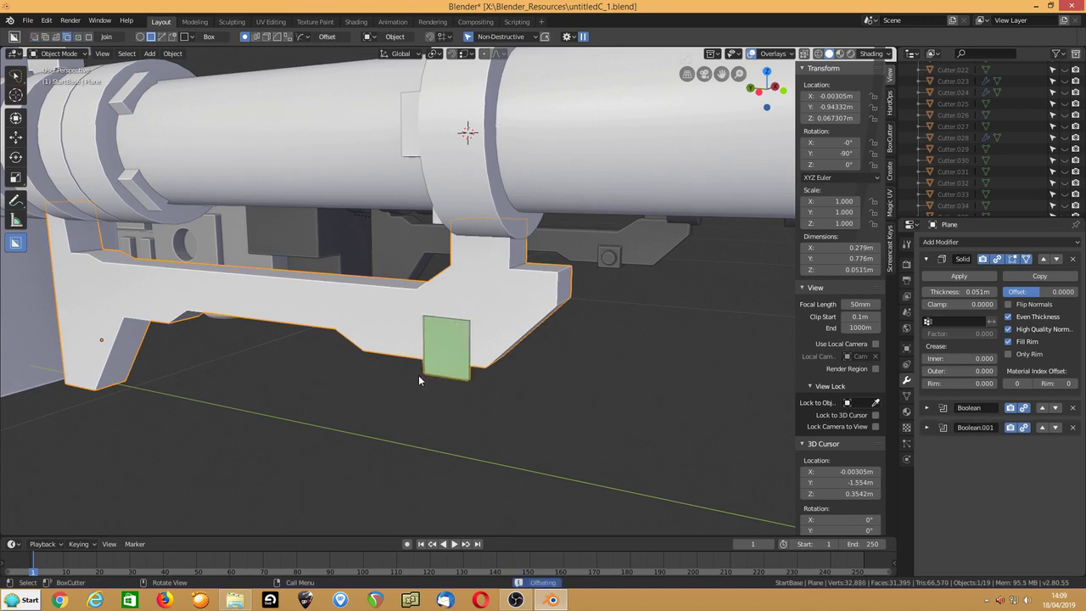
Step: Extrude the Join box through the bracket's full thickness near its front end and apply the join
key("Tab")
middle_click_drag(408, 379, 304, 361)
key("e")
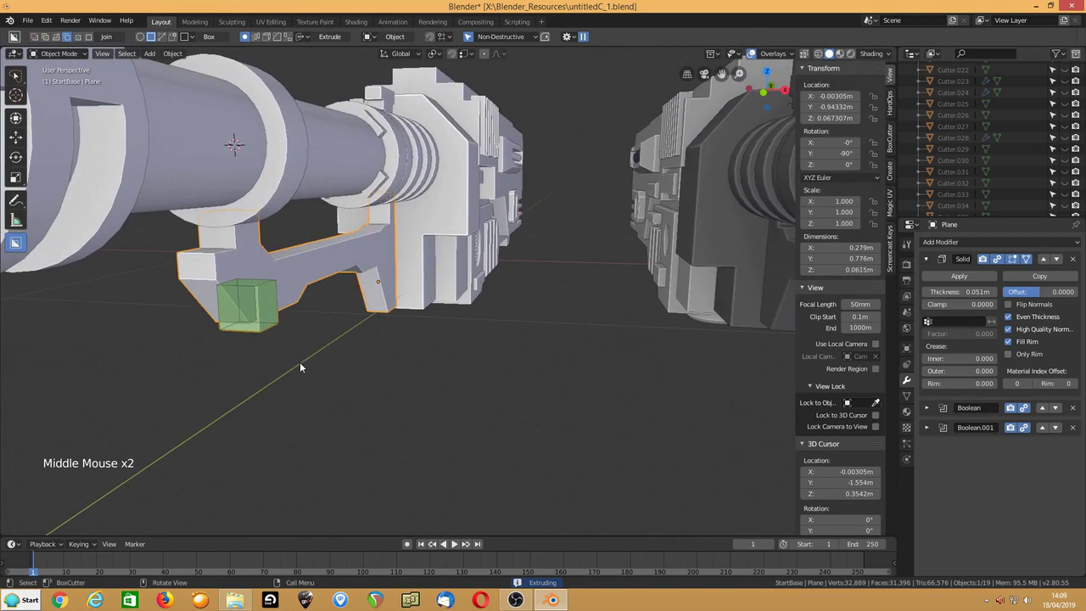
key("Tab")
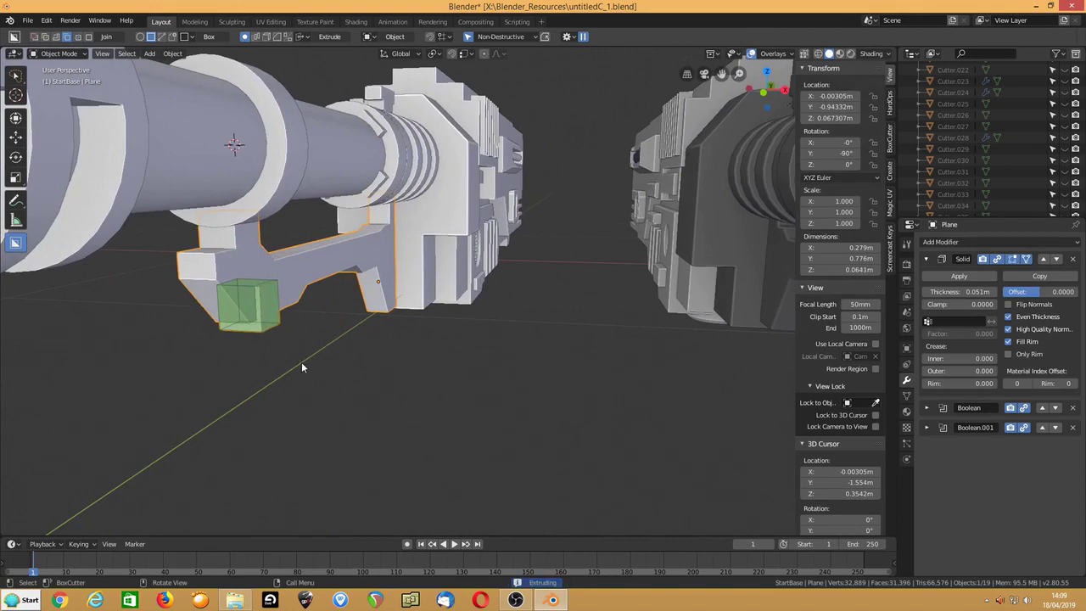
double_click(301, 362)
middle_click_drag(274, 347, 394, 330)
Step: Switch BoxCutter to Circle, draw a small cylinder on the joined box, change it to Join and offset it slightly outward as a round boss
key("d")
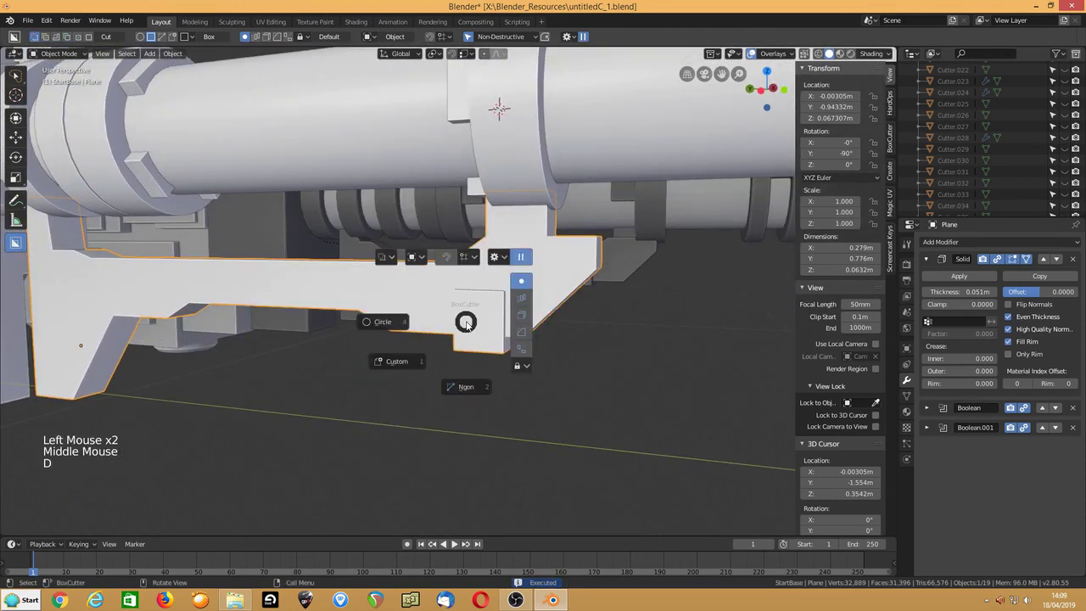
left_click_drag(477, 320, 494, 336)
middle_click_drag(495, 334, 473, 336)
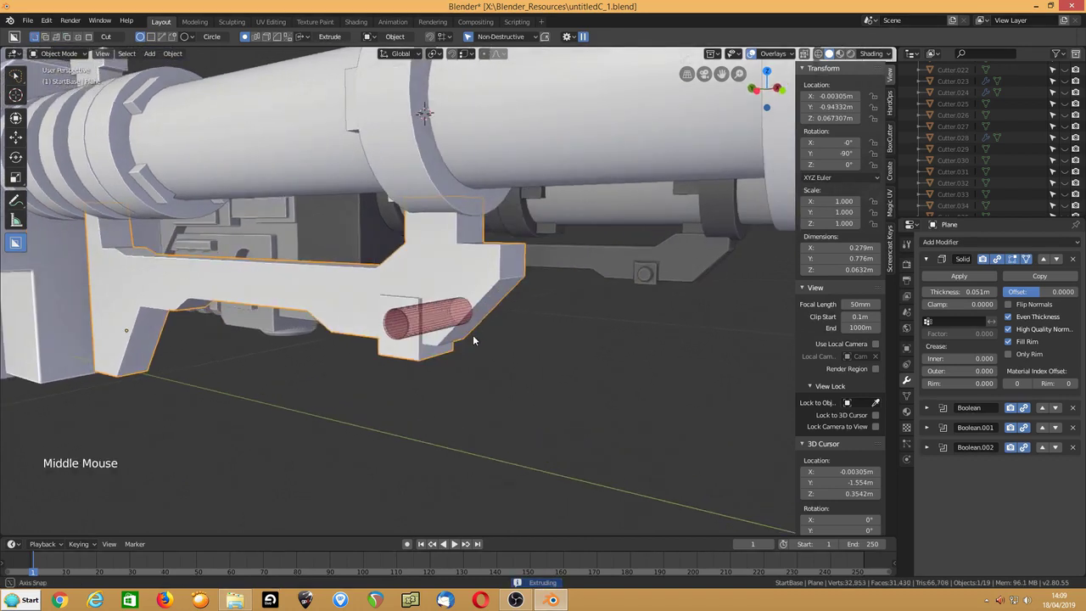
key("j")
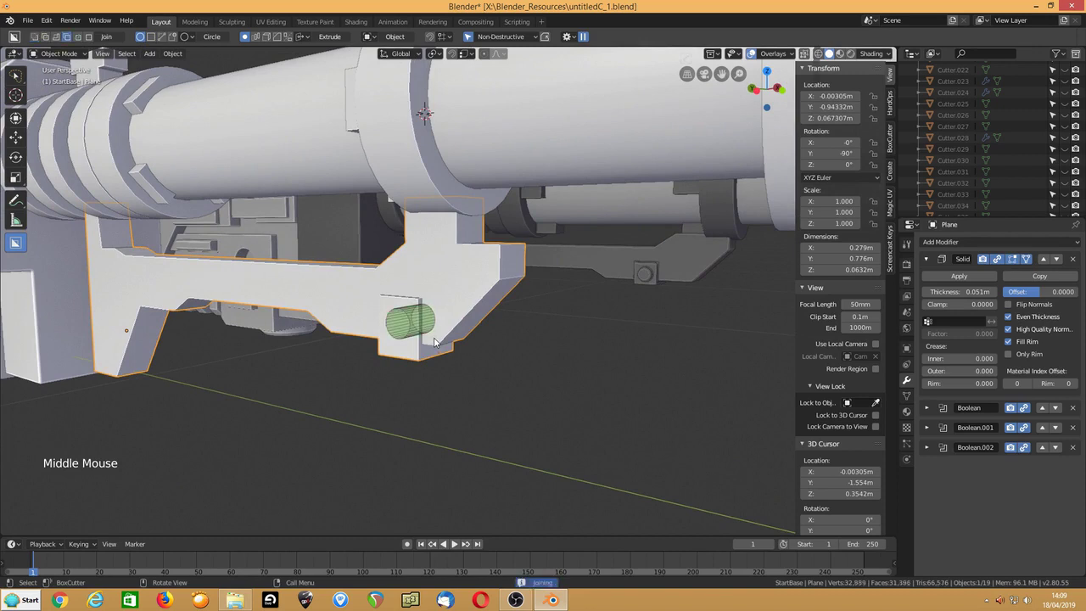
key("o")
left_click(395, 355)
scroll(403, 361, "down", 2)
middle_click_drag(404, 360, 567, 329)
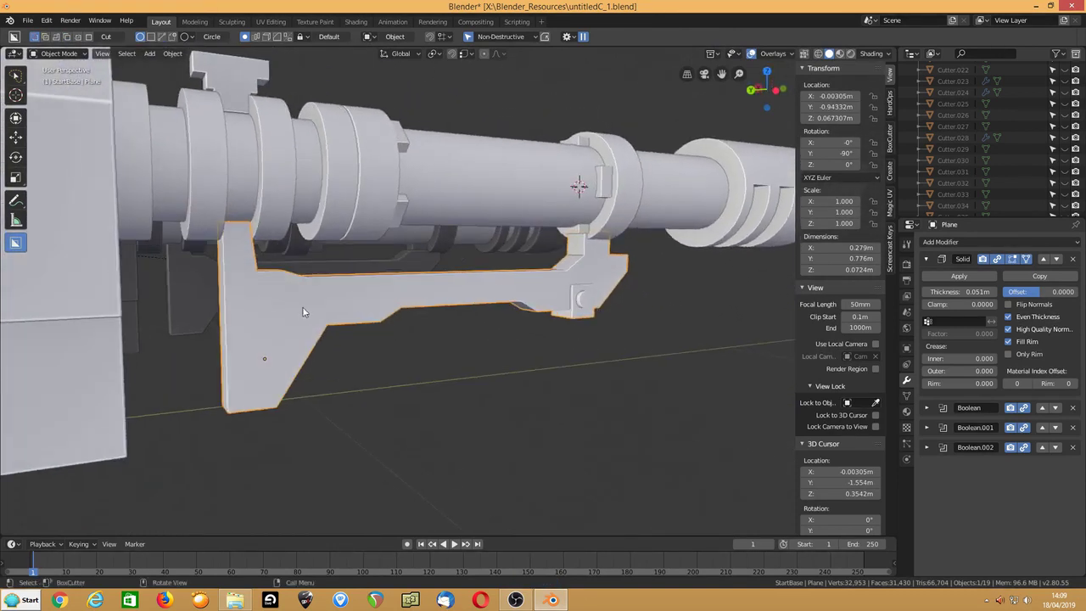
Step: In mesh editing, cut a horizontal edge across the bracket's rear upright level with the arm's top, and select the rear edge below it
key("Tab")
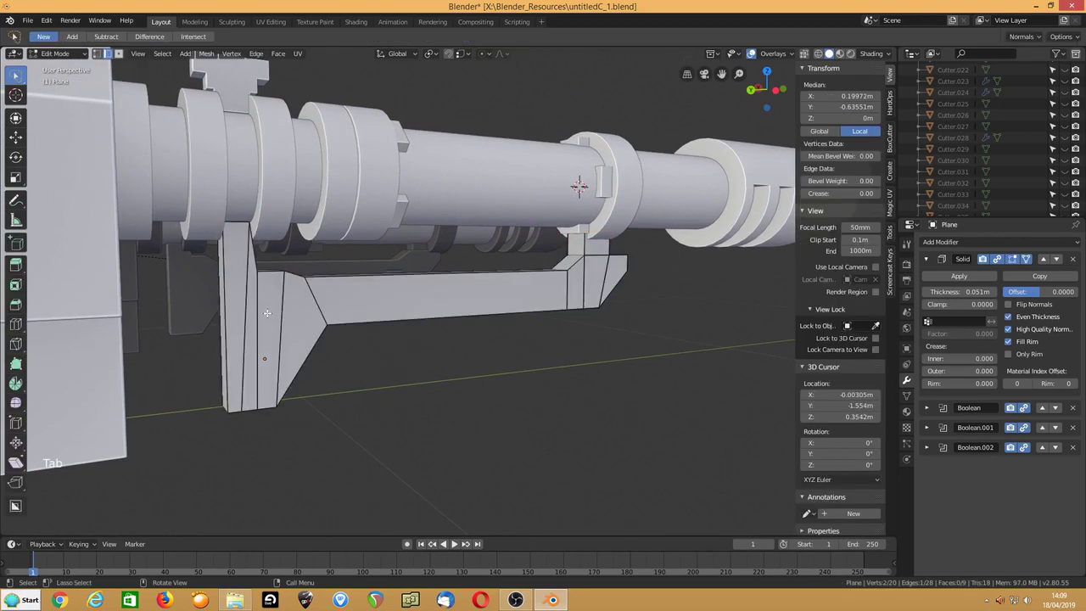
middle_click_drag(249, 301, 360, 321, "shift")
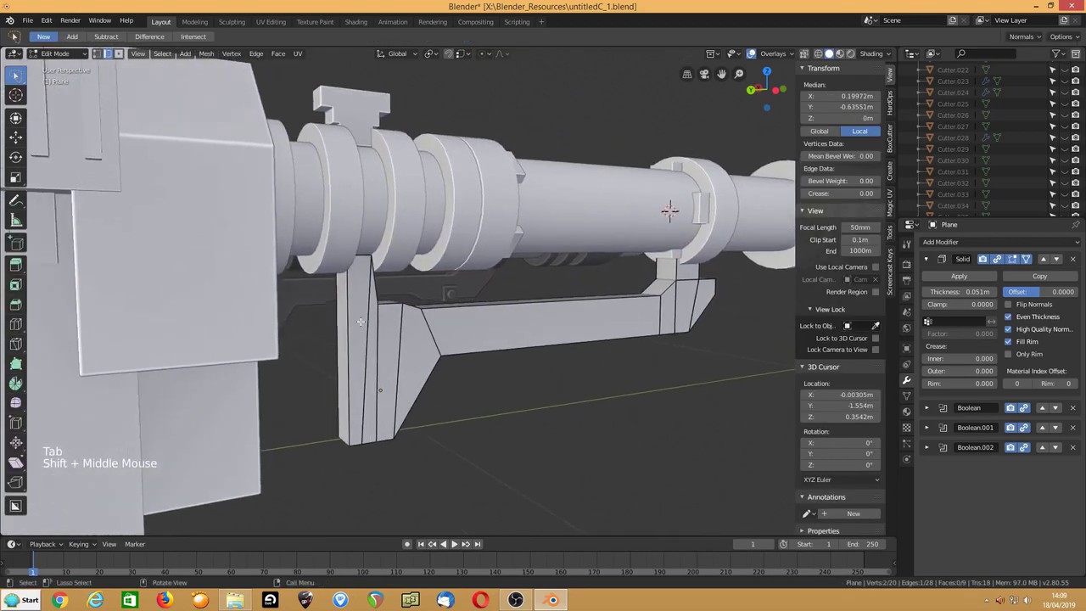
key("k")
left_click(348, 303)
key("Return")
left_click(348, 359)
middle_click_drag(349, 359, 328, 354)
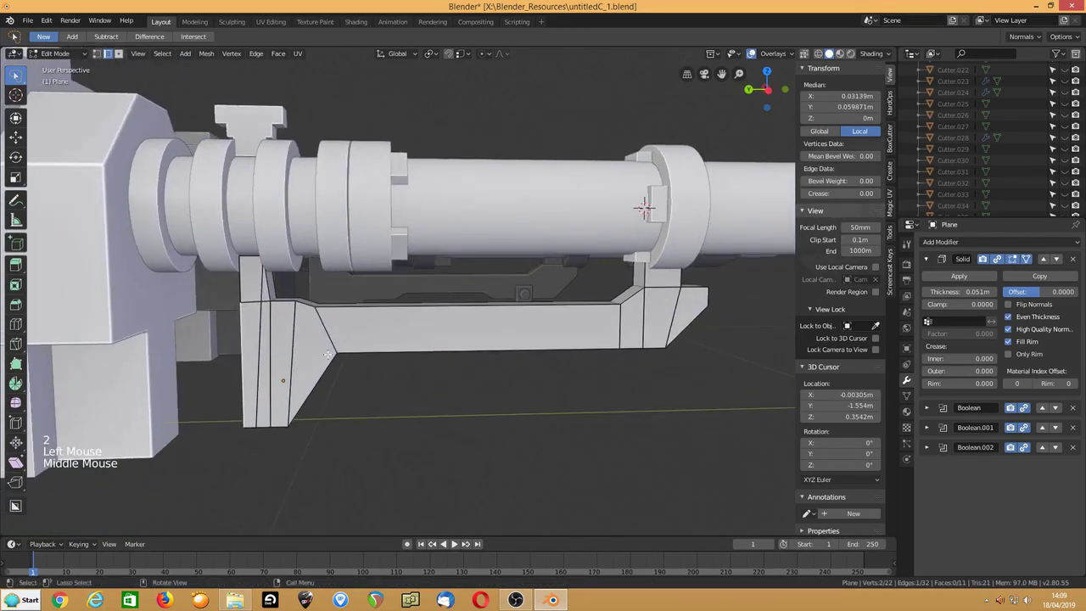
Step: Try to extrude the bracket's lower rear edge back toward the weapon body in two sections, the last about 0.111 m along Y
key("e")
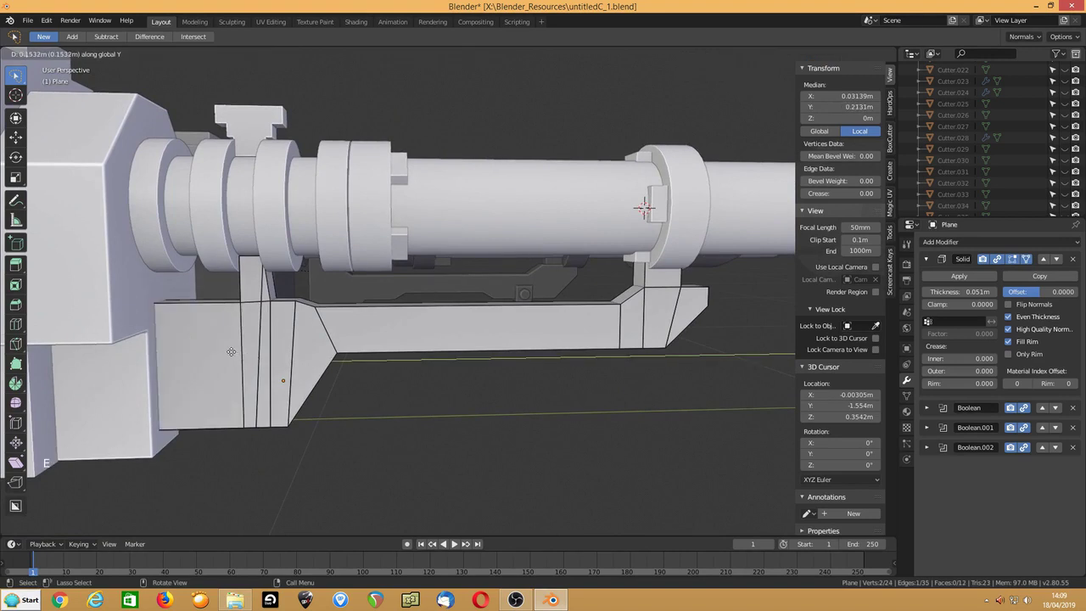
left_click(271, 346)
key("e")
left_click(270, 347)
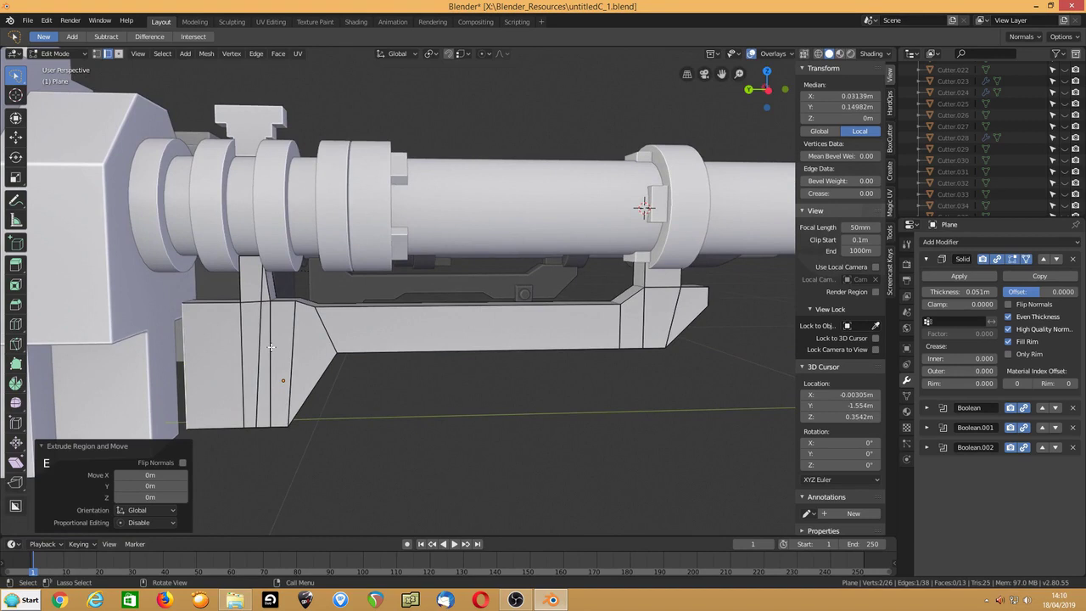
key("e")
left_click(163, 305)
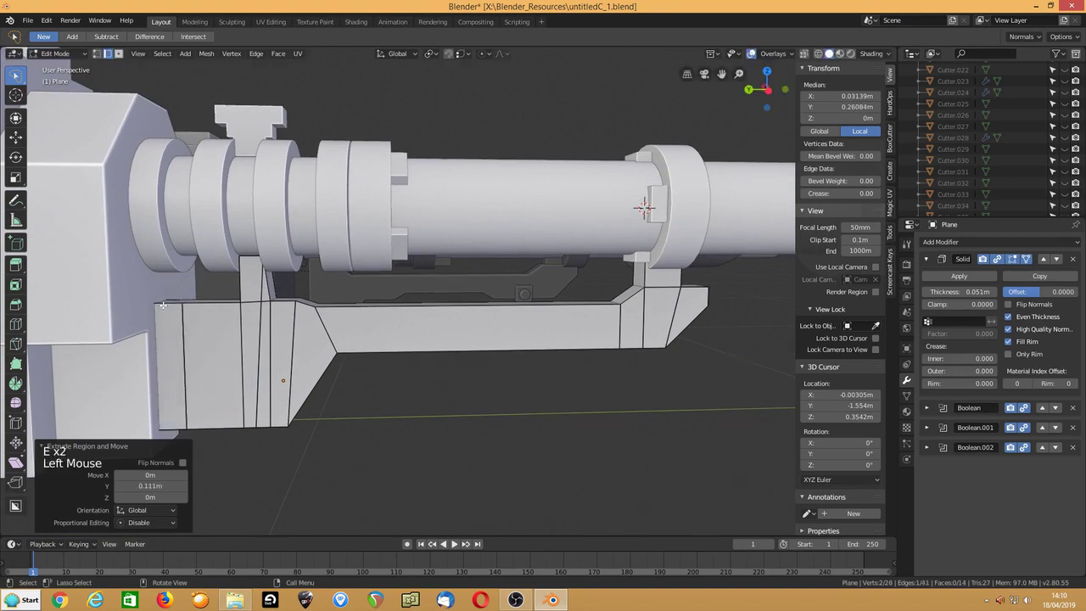
Step: Try to raise the top edge of the rearmost extruded section along Z toward the barrel
left_click(163, 305)
key("g")
key("z")
left_click(163, 282)
middle_click_drag(165, 284, 179, 295)
left_click(180, 295)
left_click(180, 295)
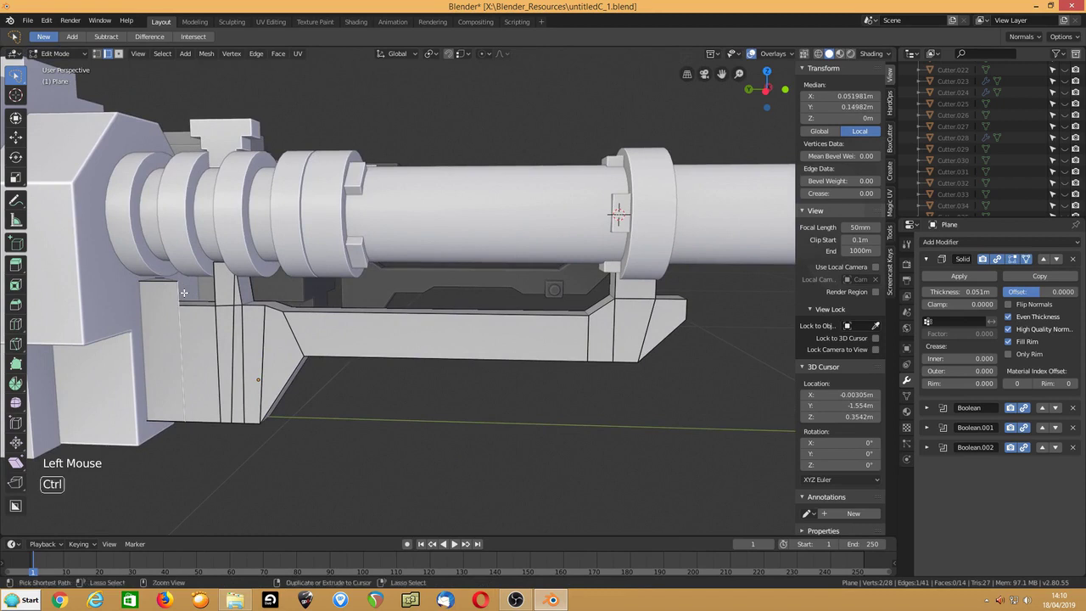
Step: Undo the raised top edge and the rear extrusions, and abandon a trial move of the lower rear edge along Y
key("ctrl+z")
key("ctrl+z")
key("ctrl+z")
key("ctrl+z")
key("ctrl+z")
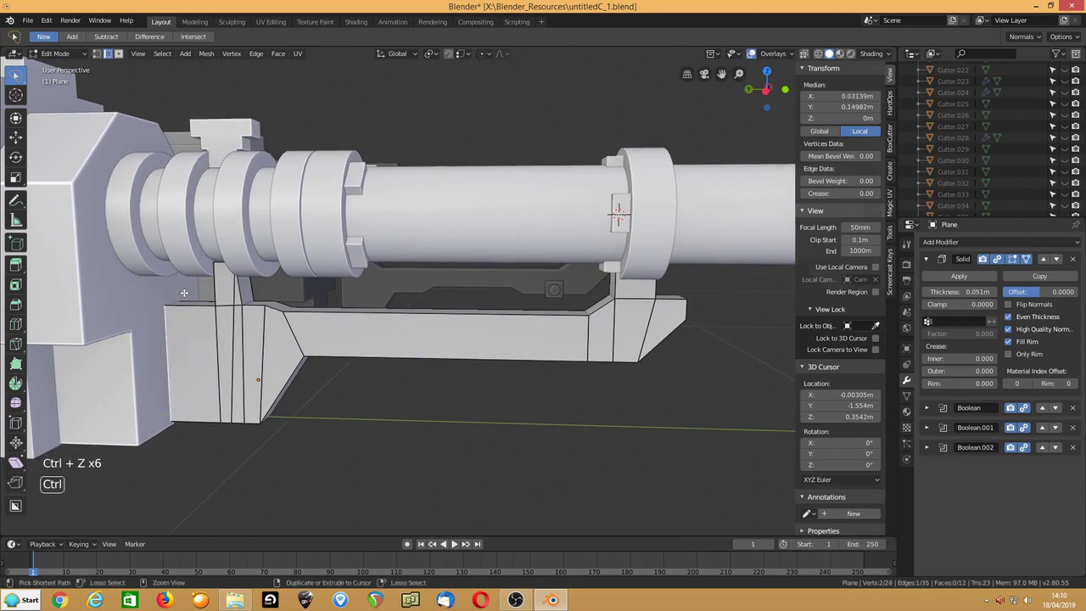
key("ctrl+z")
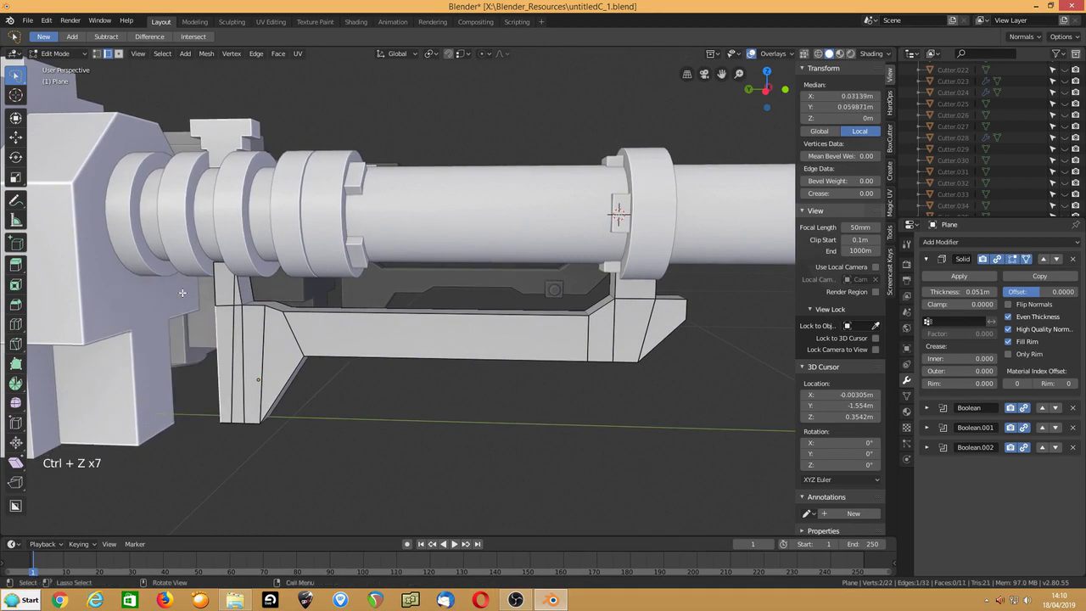
key("g")
key("y")
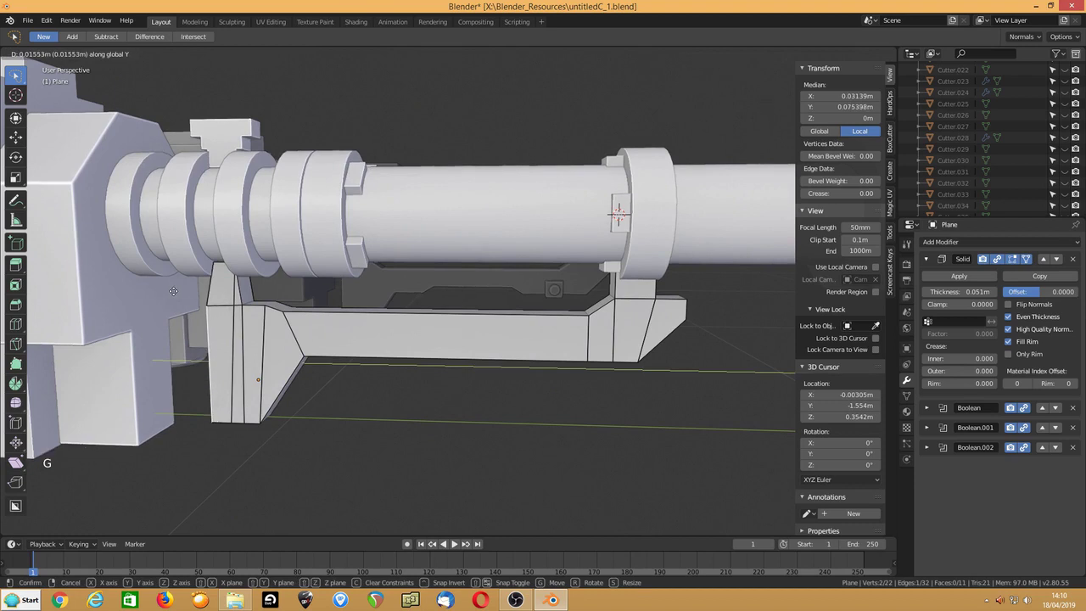
right_click(173, 291)
Step: Extrude the bracket's lower rear edge about 0.0889 m along Y toward the weapon body, followed by a second section of about 0.0398 m
key("e")
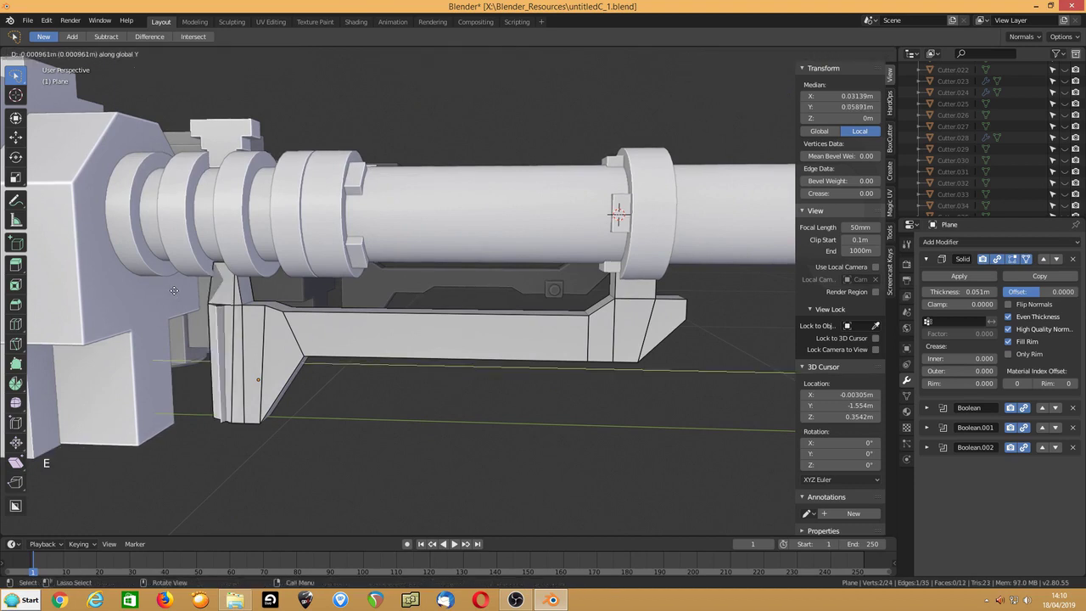
left_click(125, 290)
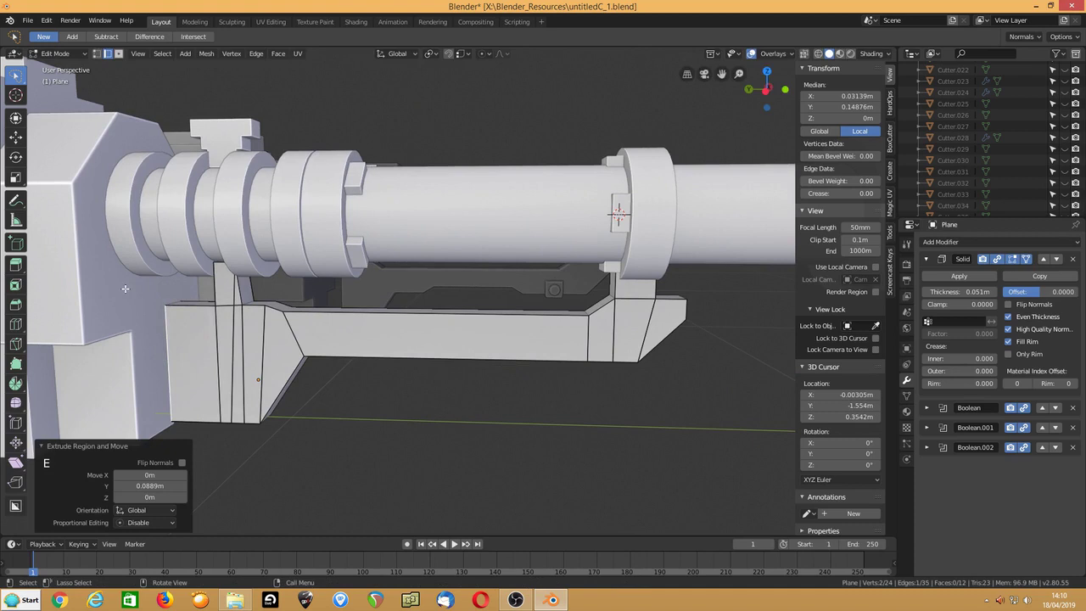
key("e")
left_click(104, 287)
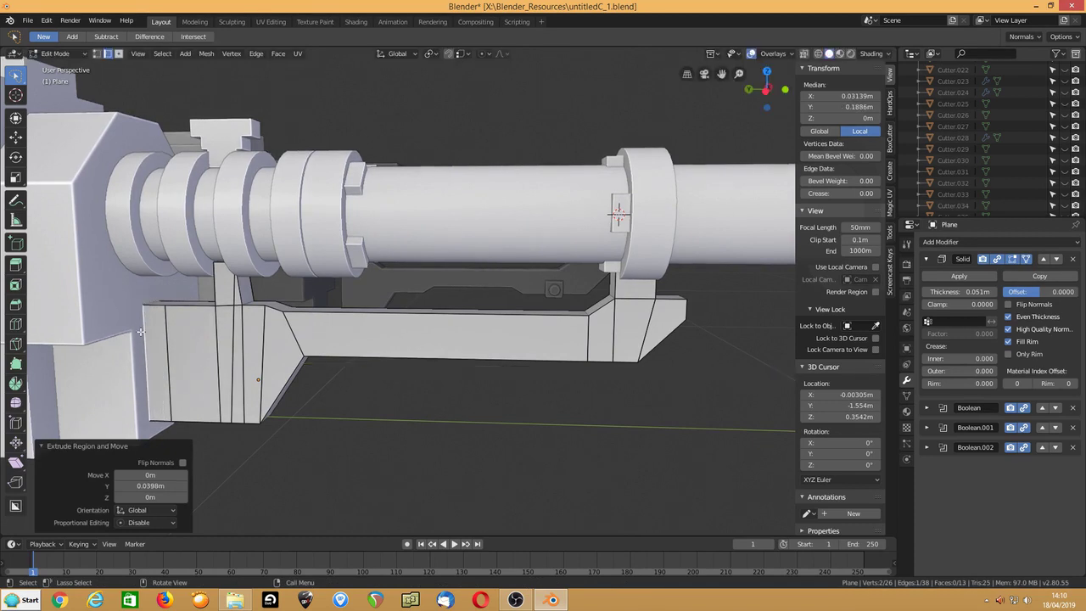
Step: Raise the upper corner vertex of the rearmost section about 0.0607 m along Z to form a sloped tip
left_click(135, 304)
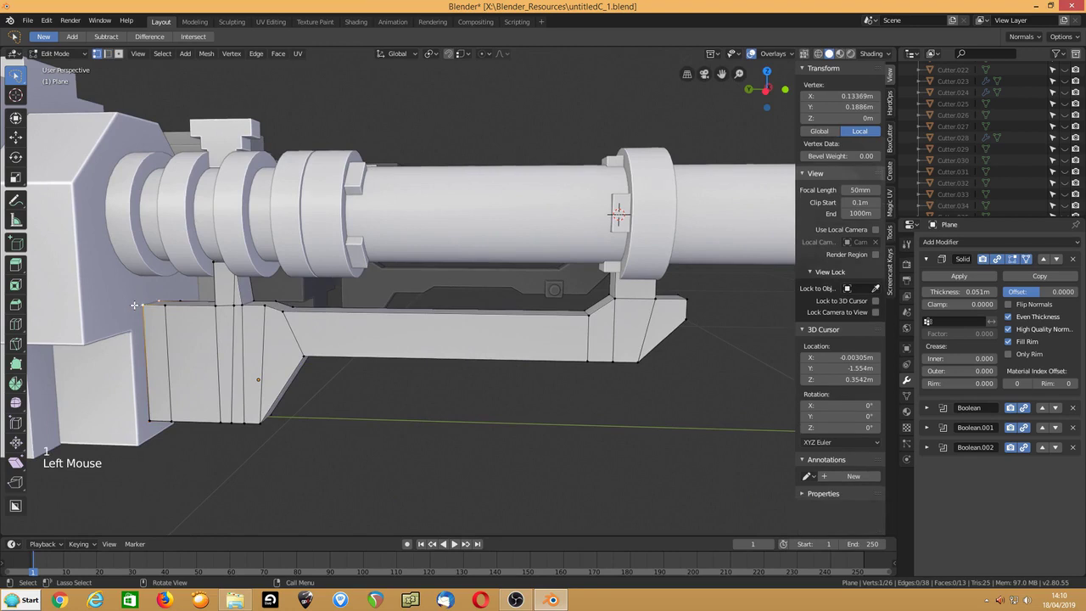
key("g")
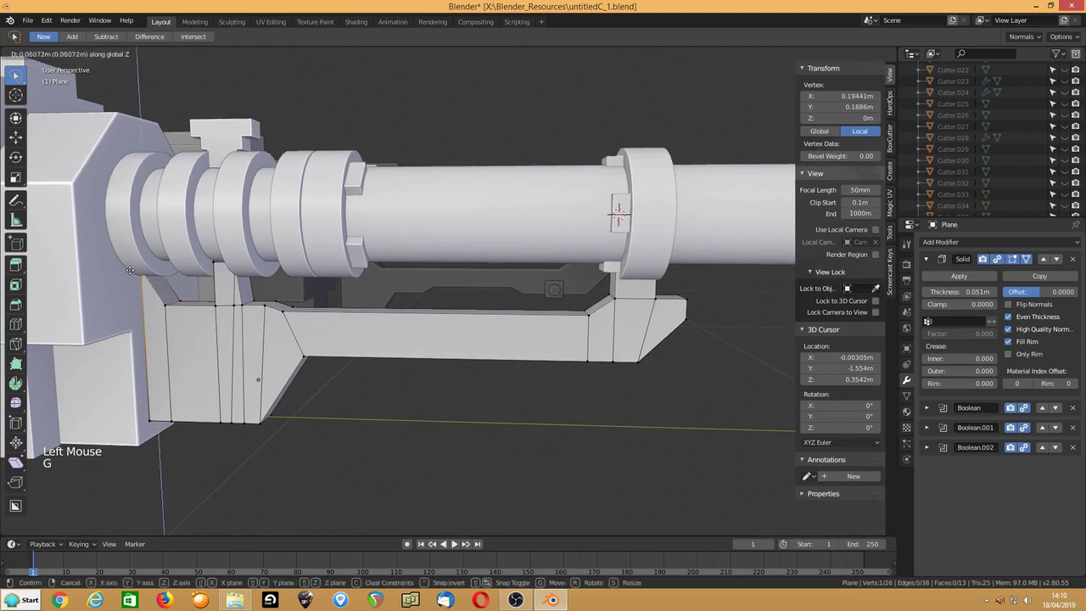
left_click(130, 269)
middle_click_drag(130, 270, 165, 318)
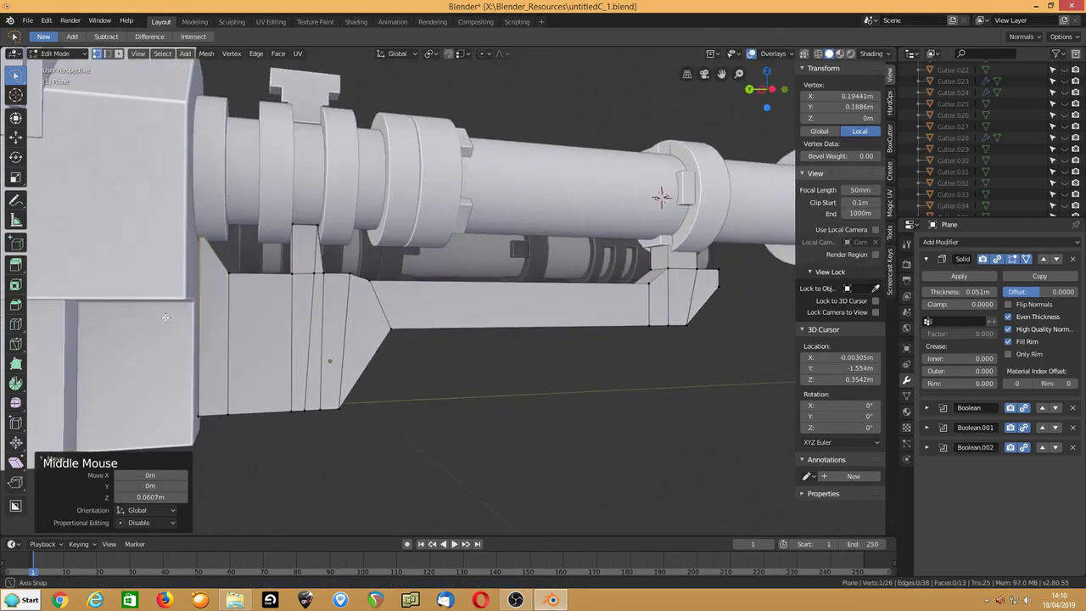
Step: Extrude the rearmost edge slightly along Y into the weapon body, adjust the two rear edges together along Y, and leave mesh editing
key("2")
left_click(208, 331)
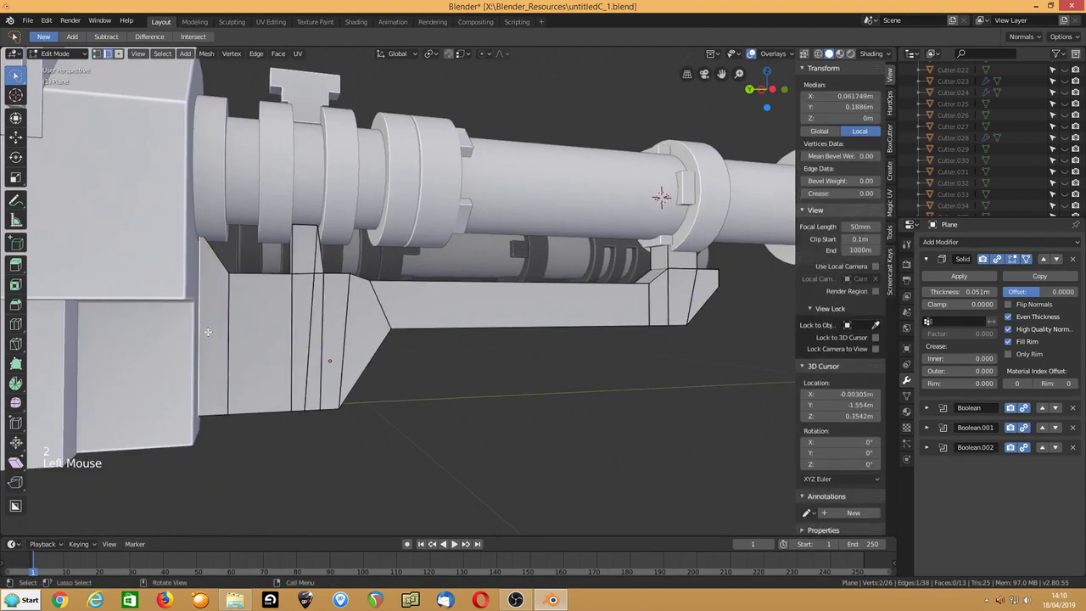
key("e")
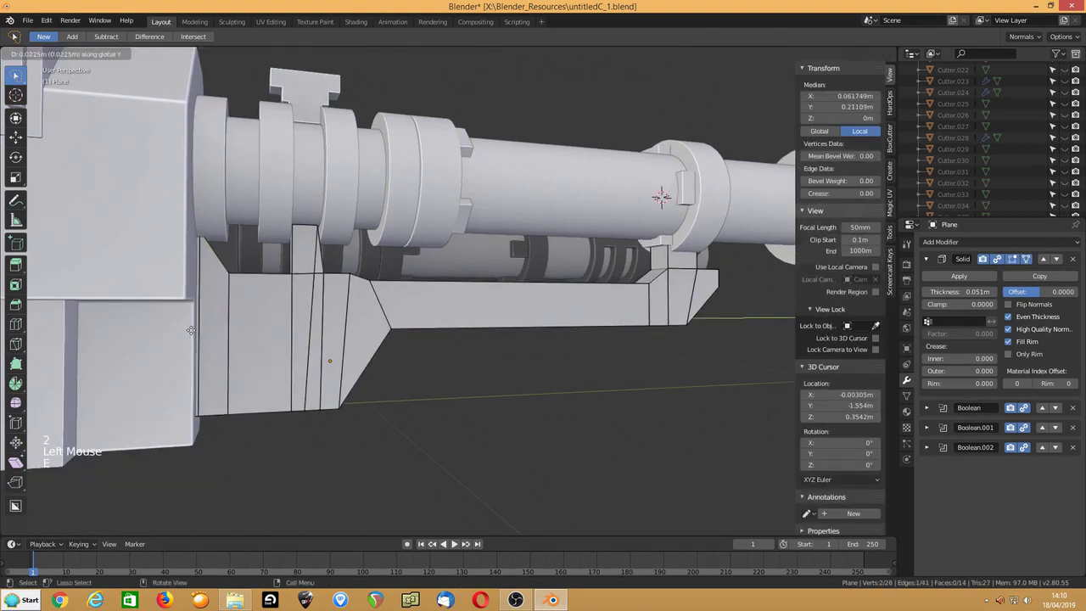
left_click(194, 306)
left_click(196, 304, "shift")
key("g")
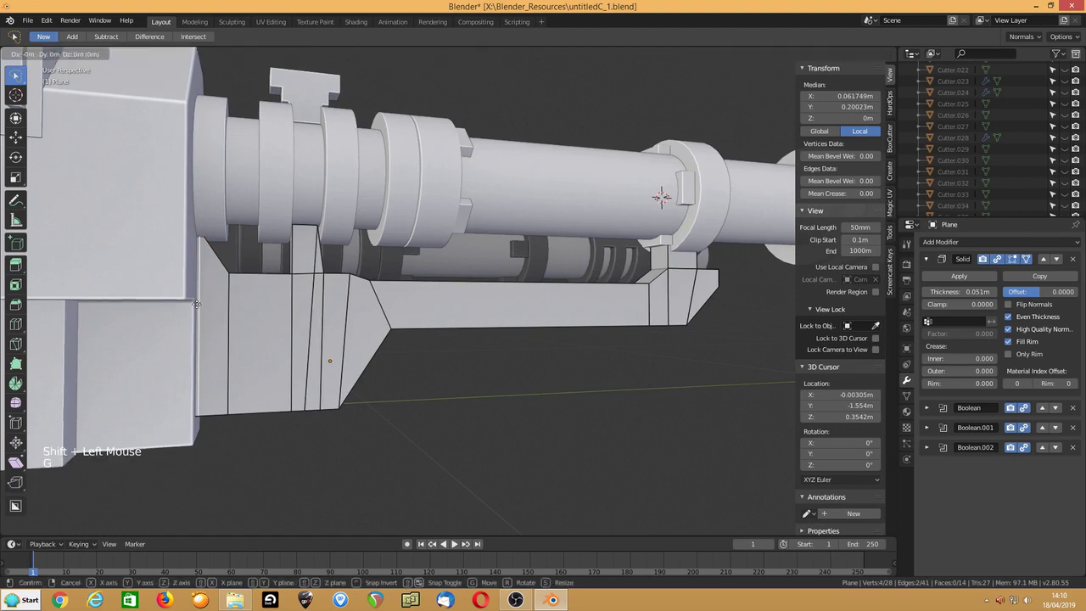
left_click(203, 304)
key("Tab")
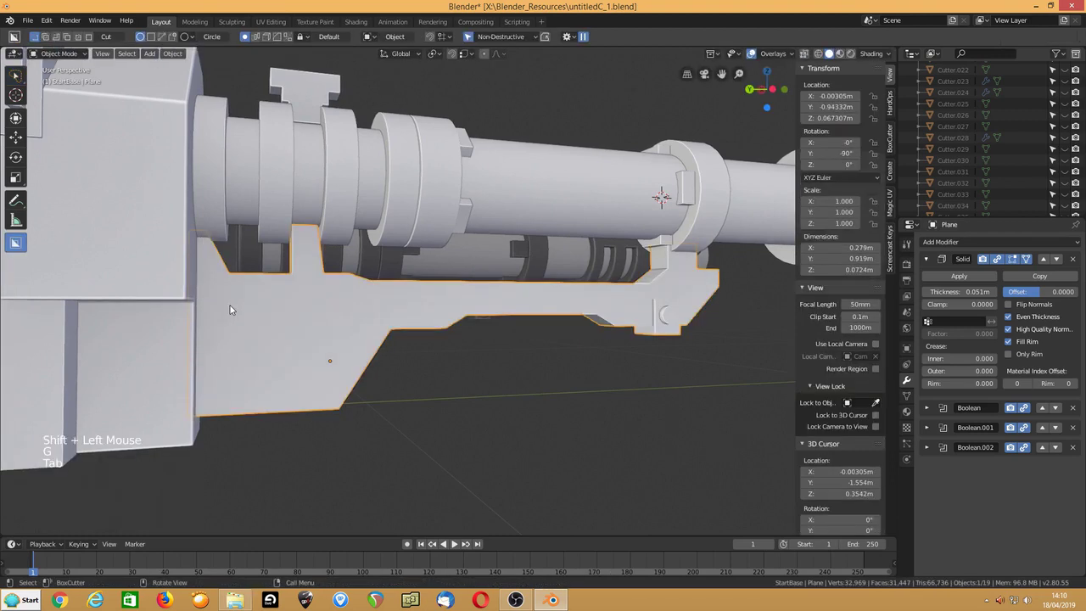
Step: Switch BoxCutter to Box and cut a shallow rectangular notch into the lower edge of the bracket's rear section
middle_click_drag(341, 294, 281, 310)
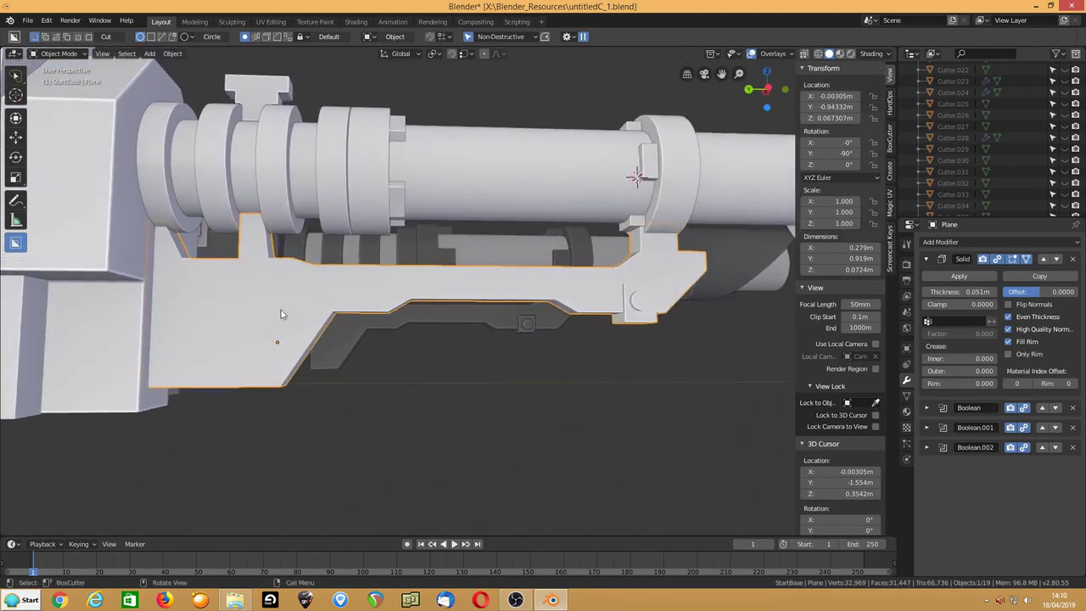
middle_click_drag(213, 374, 238, 393)
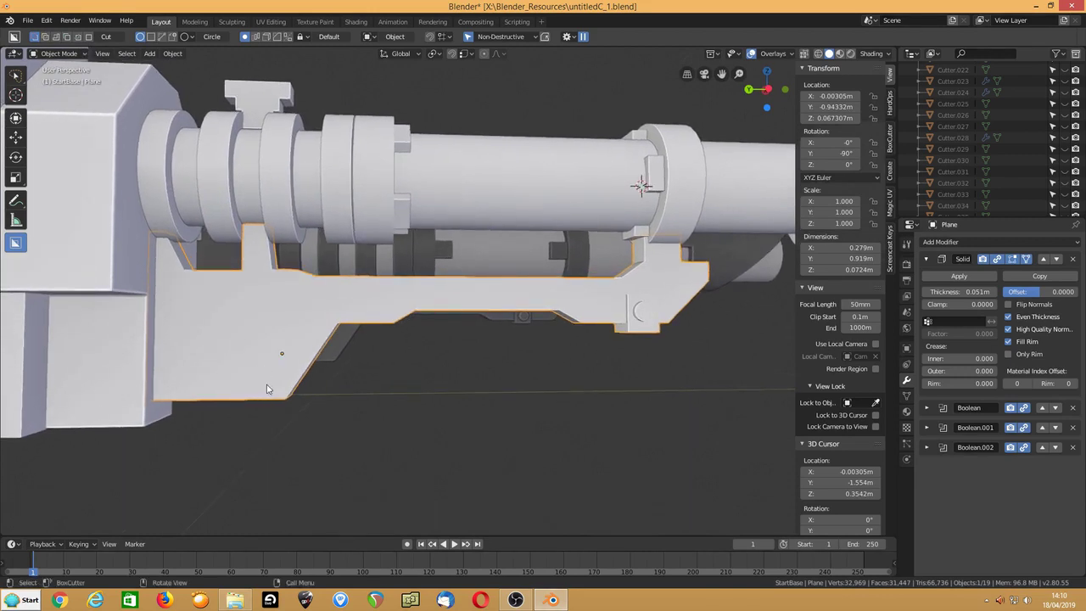
left_click(265, 387)
key("d")
left_click(221, 422)
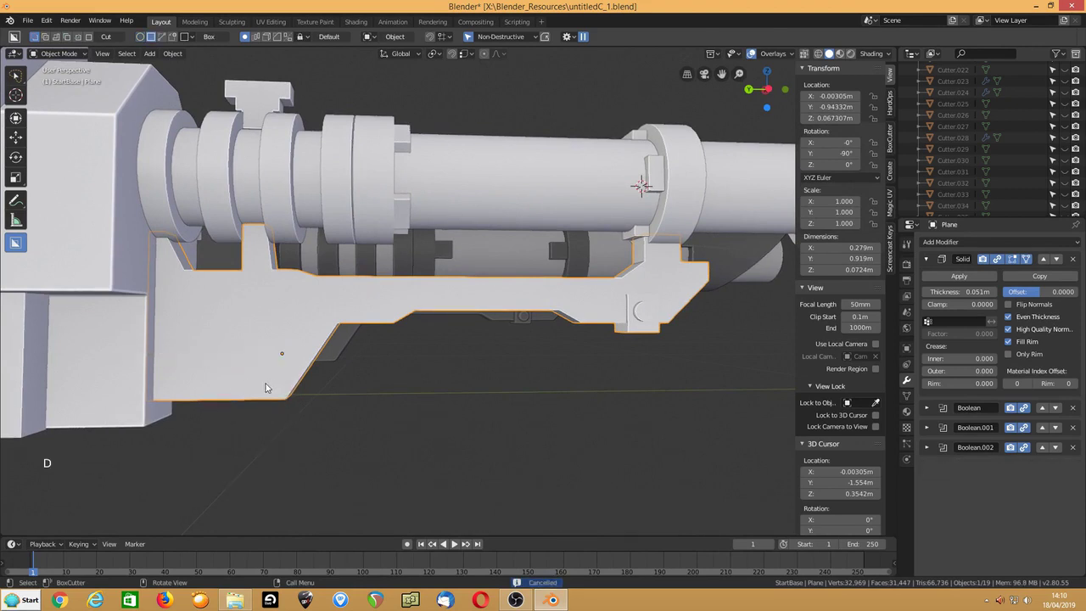
left_click_drag(265, 386, 261, 412)
left_click_drag(183, 418, 185, 420)
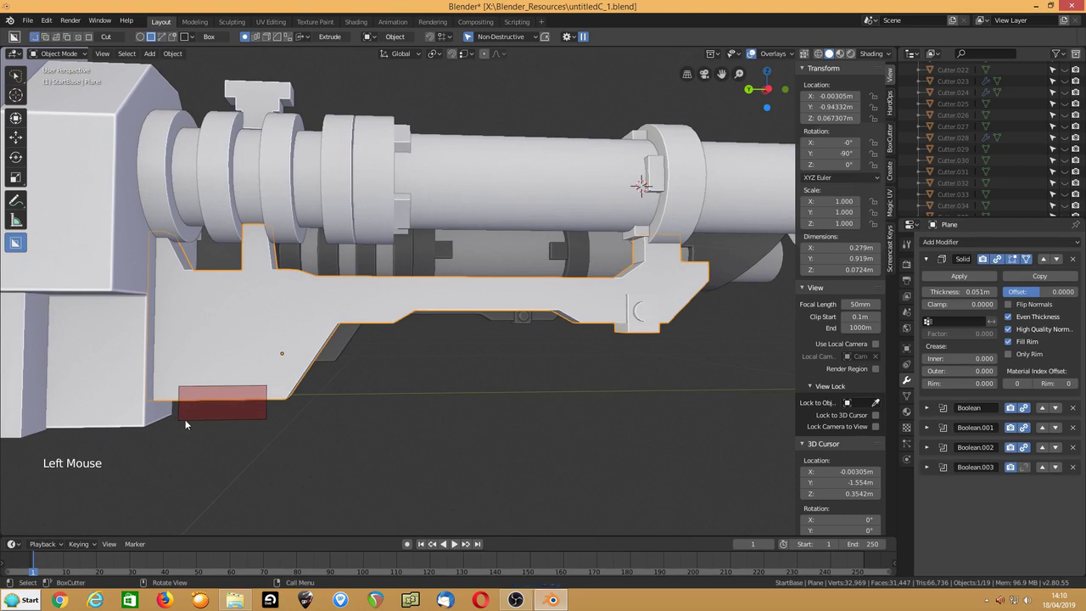
middle_click_drag(285, 413, 222, 417)
left_click(217, 399)
Step: Cut a rectangular recess with bevelled corners into the side of the bracket's rear section, plus a long narrow slot along the arm
left_click_drag(171, 338, 267, 405)
key("b")
left_click_drag(318, 336, 573, 351)
Step: Cut a matching long narrow slot along the arm on the bracket's opposite side
mouse_move(573, 351)
middle_mouse_down()
mouse_move(416, 332)
mouse_move(394, 356)
mouse_move(395, 344)
mouse_move(225, 330)
mouse_move(321, 335)
mouse_move(259, 340)
middle_mouse_up()
scroll(345, 337, "up", 2)
scroll(316, 332, "down", 2)
mouse_move(270, 300)
left_mouse_down()
mouse_move(275, 311)
mouse_move(294, 302)
mouse_move(328, 273)
mouse_move(411, 266)
mouse_move(412, 251)
left_mouse_up()
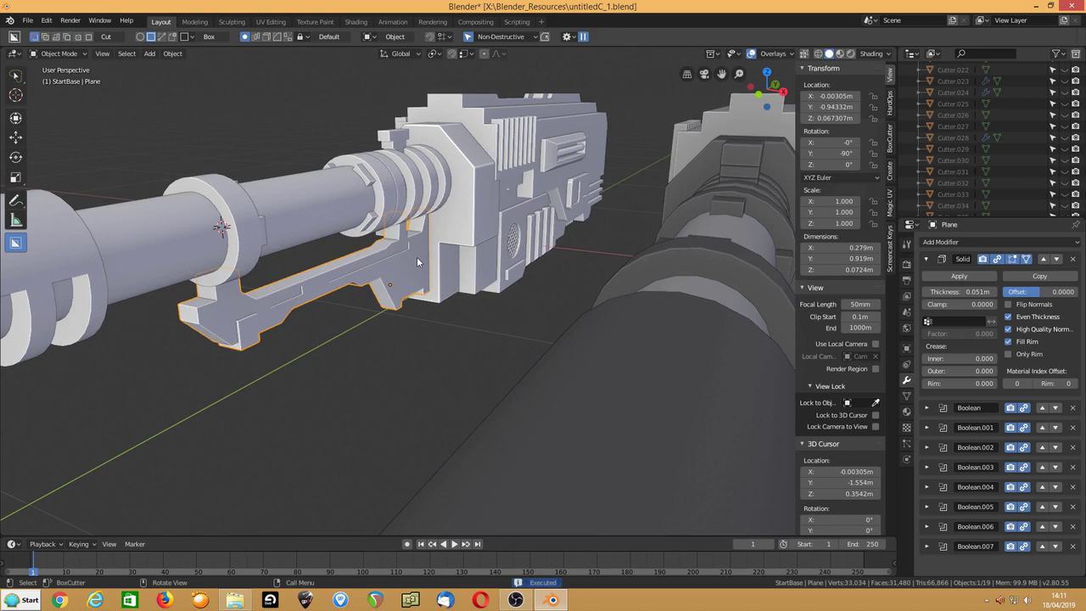
Step: Cut a matching rectangular recess into the rear section on the bracket's opposite side
middle_click_drag(417, 256, 380, 280)
scroll(379, 280, "down", 1)
middle_click_drag(487, 258, 357, 281, "shift")
scroll(358, 281, "up", 1, "shift")
scroll(357, 281, "up", 5)
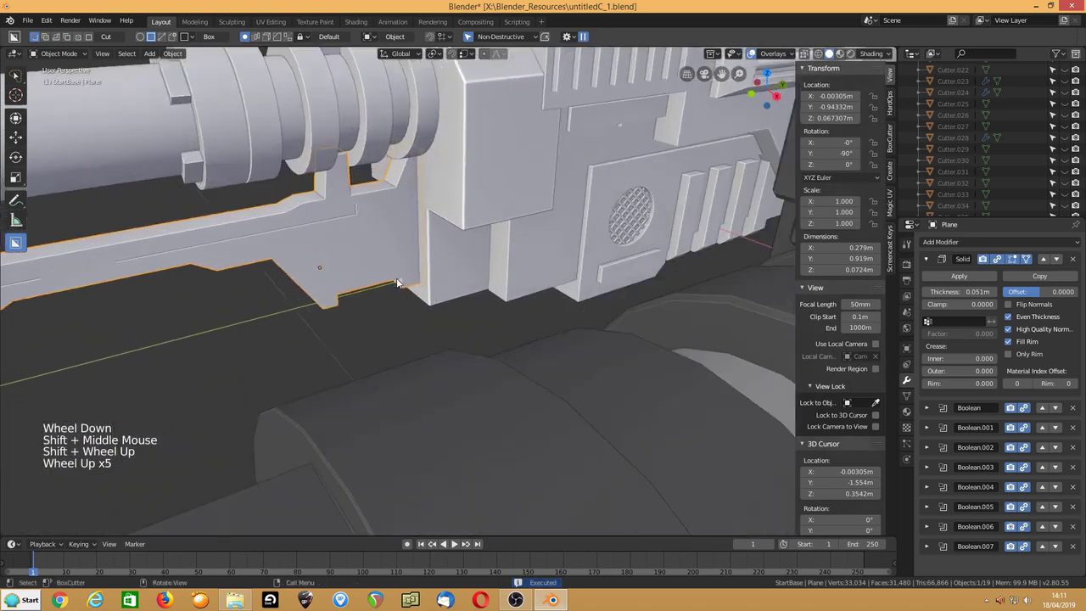
left_click_drag(388, 223, 328, 275)
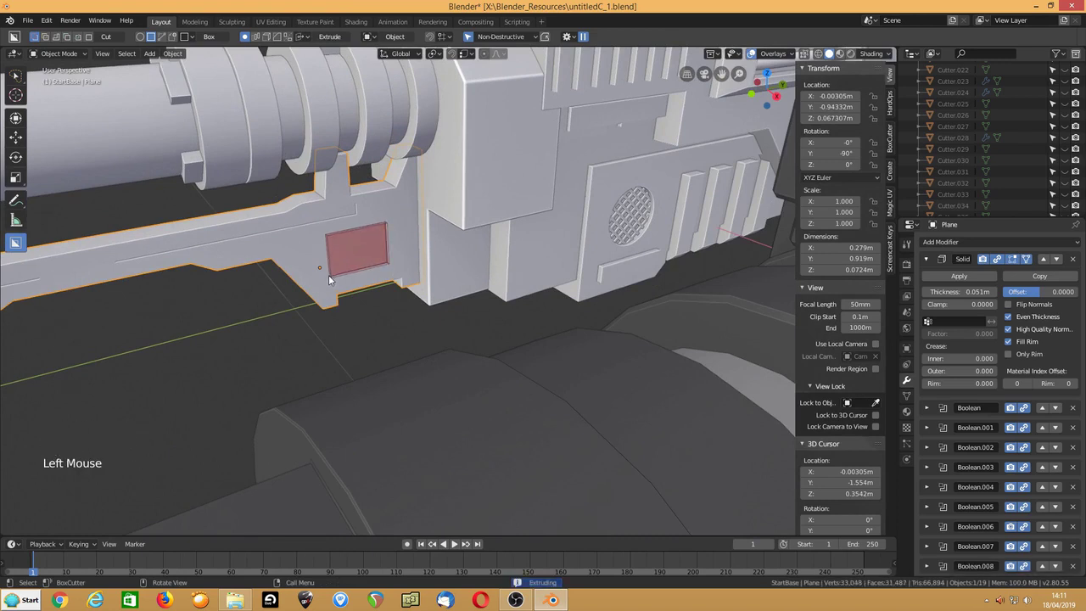
left_click(328, 275)
middle_click_drag(329, 275, 339, 345)
scroll(324, 255, "down", 6)
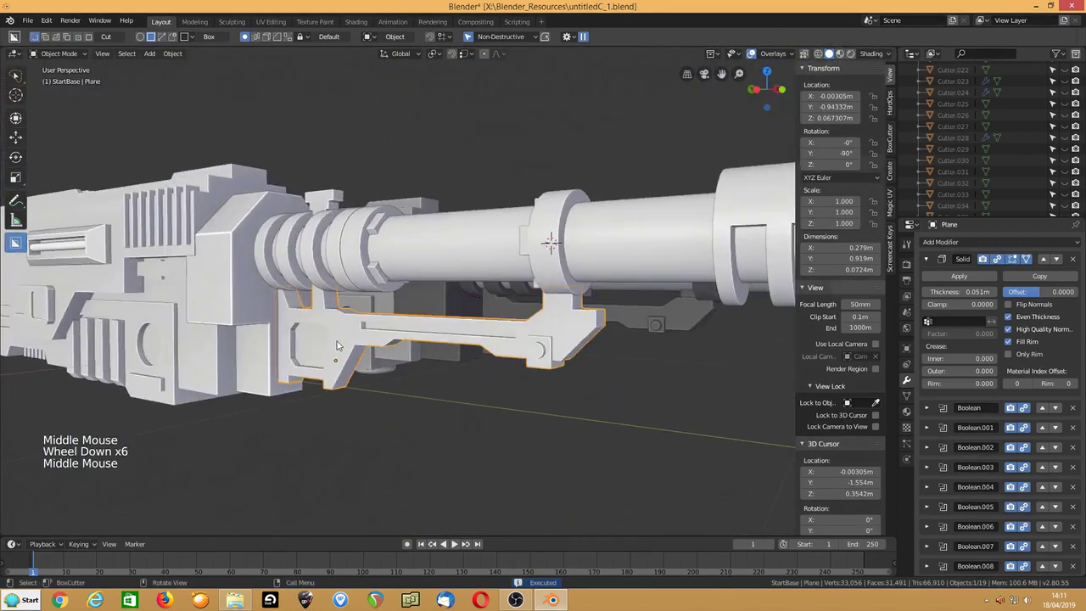
scroll(339, 346, "down", 1)
middle_click_drag(417, 342, 365, 316)
scroll(418, 359, "up", 1)
scroll(382, 382, "up", 2)
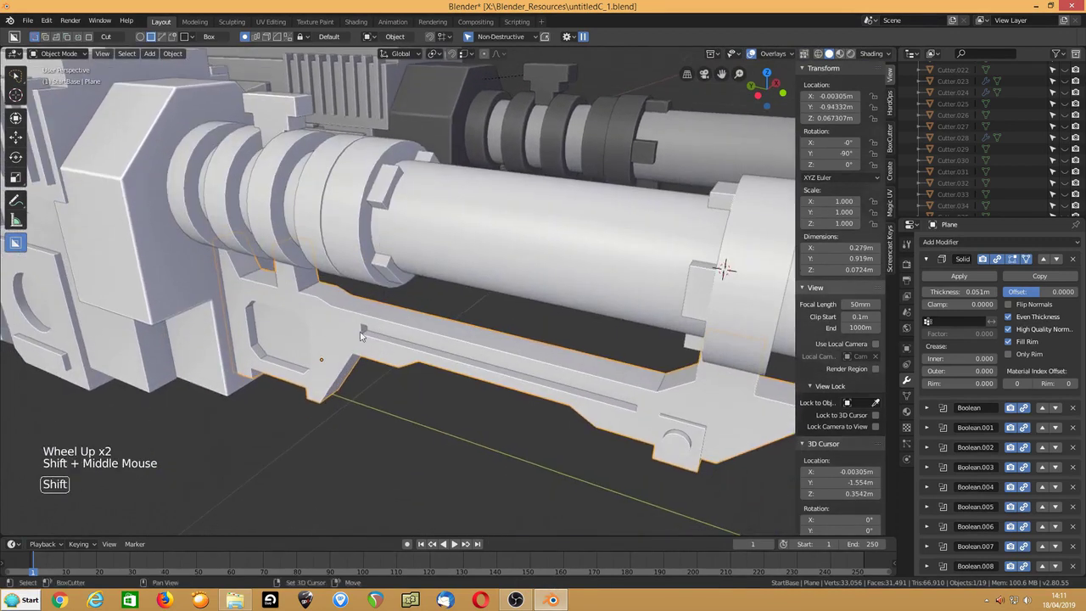
Step: Cut a long narrow slot along the top face of the bracket's arm
mouse_move(362, 306)
left_mouse_down()
mouse_move(633, 349)
mouse_move(651, 388)
left_mouse_up()
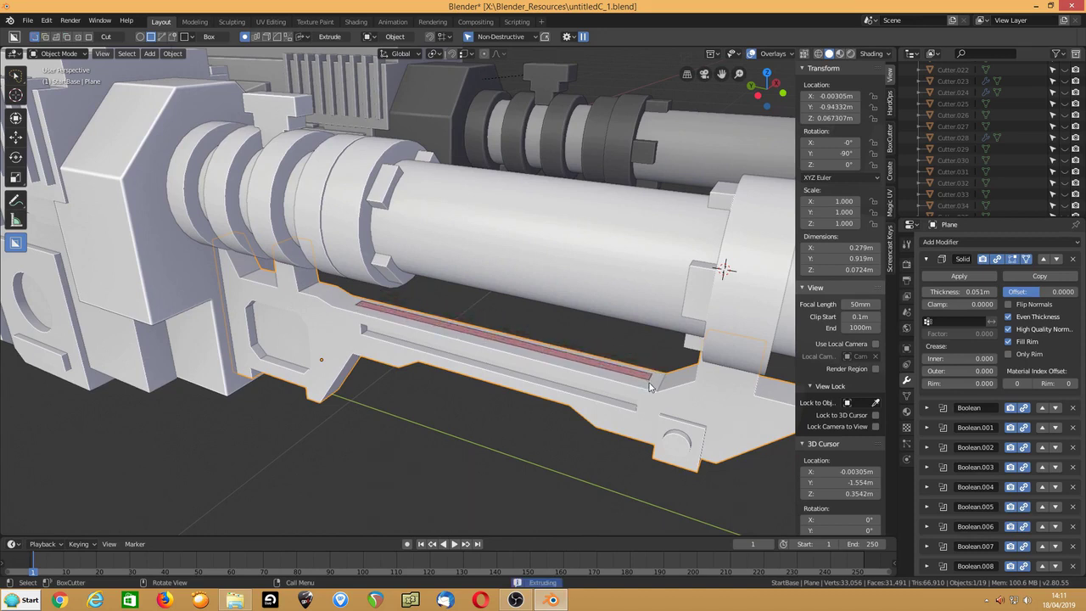
middle_click_drag(554, 401, 382, 325)
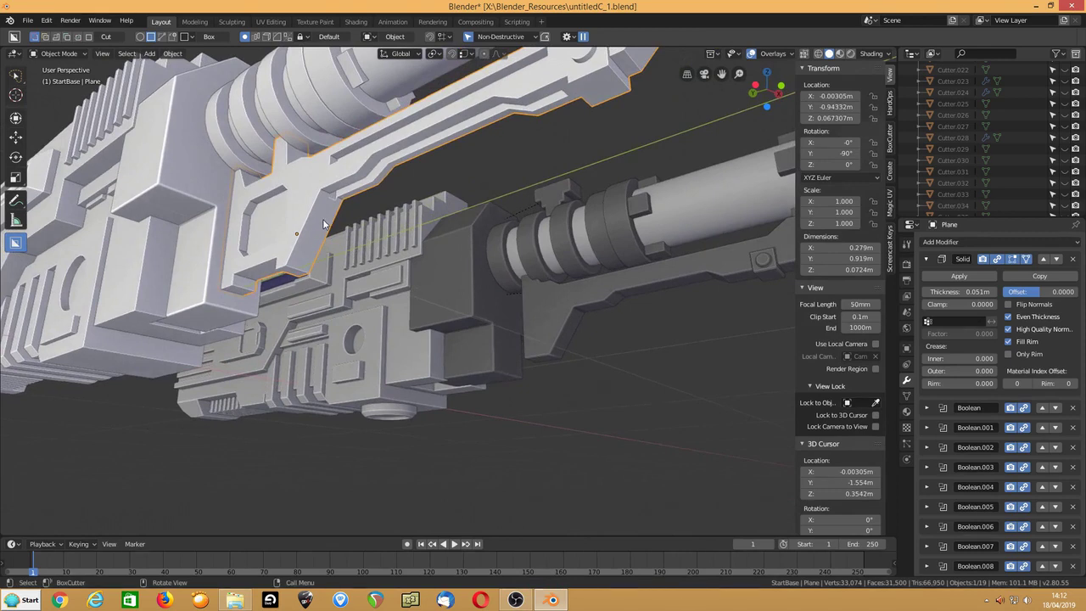
Step: Cut a small rectangular recess into the angled face of the bracket's rear leg and save the file
middle_click_drag(323, 224, 330, 252)
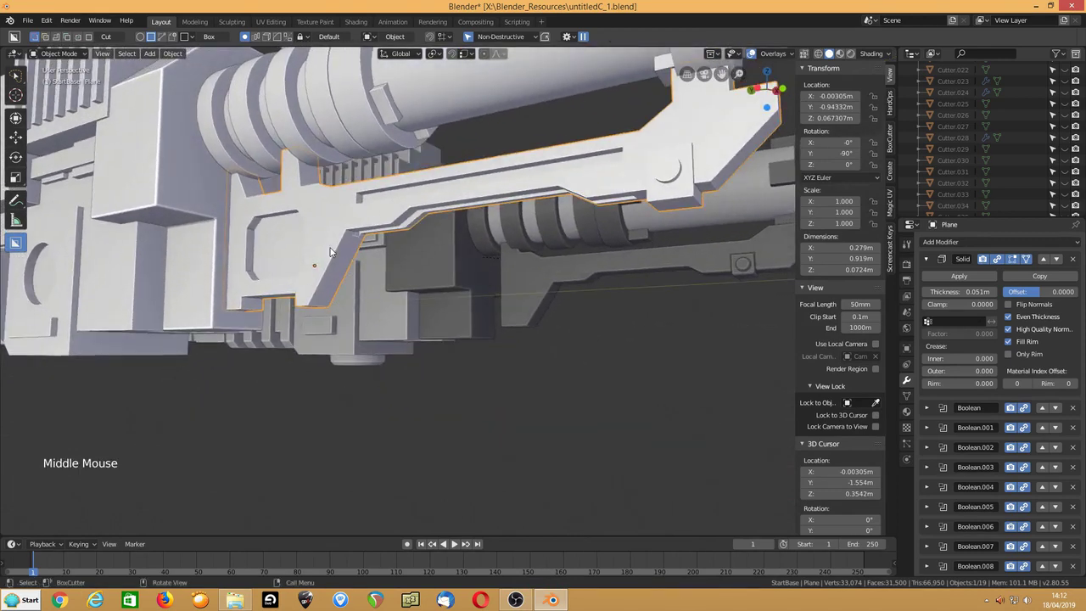
left_click_drag(340, 257, 314, 293)
mouse_move(314, 292)
middle_mouse_down()
mouse_move(368, 262)
mouse_move(293, 269)
mouse_move(281, 284)
middle_mouse_up()
mouse_move(278, 283)
left_mouse_down()
mouse_move(287, 312)
mouse_move(288, 299)
left_mouse_up()
left_click(292, 297)
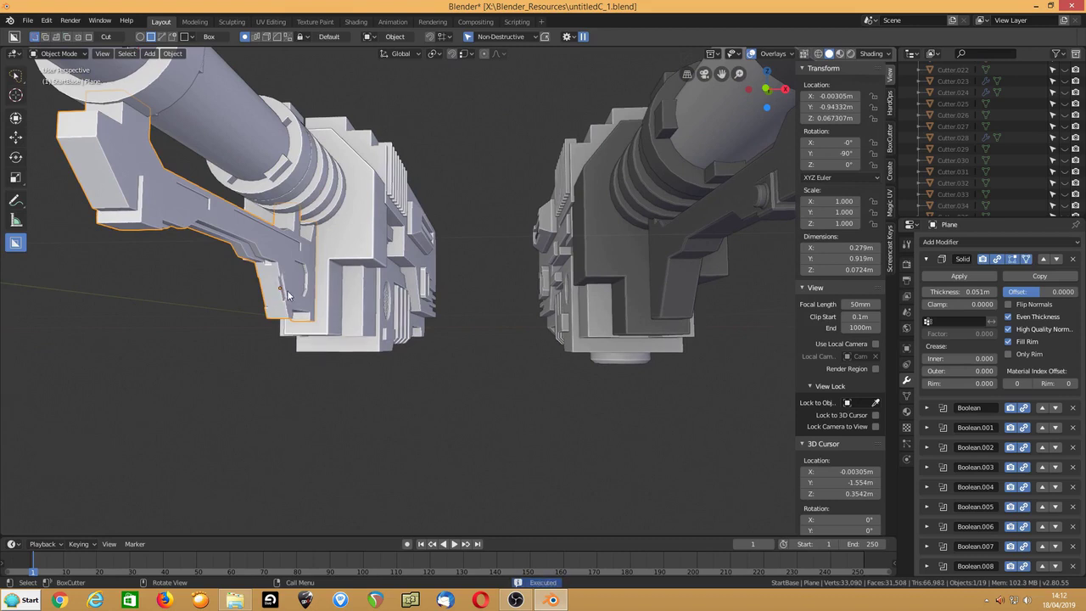
key("ctrl+s")
Step: Try cutting a rectangular recess into the bracket's angled front face and a narrow slot into its front end face
middle_click_drag(287, 294, 475, 246)
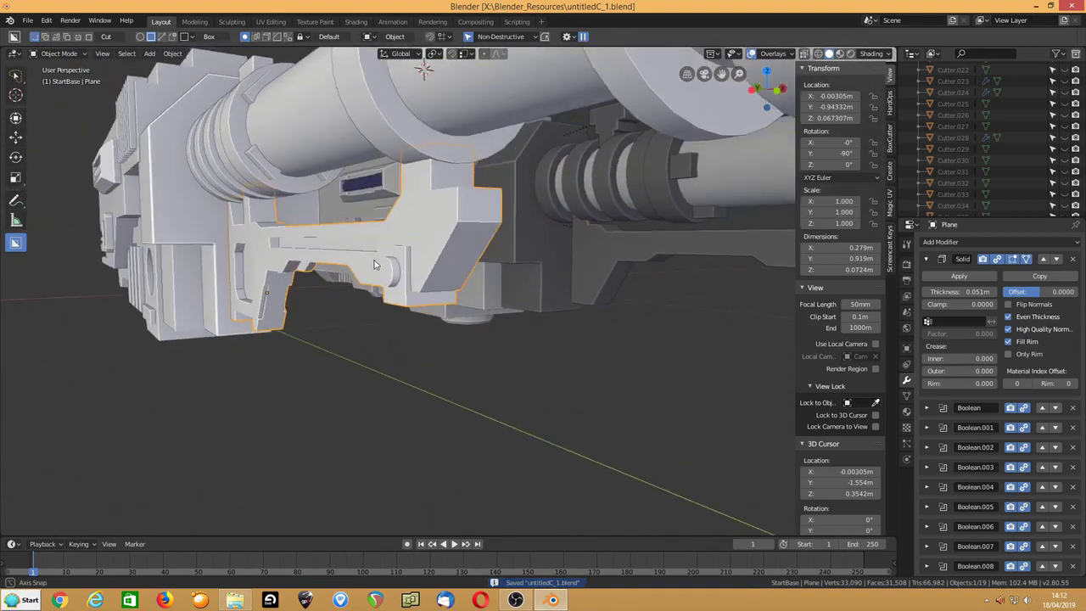
left_click(479, 243)
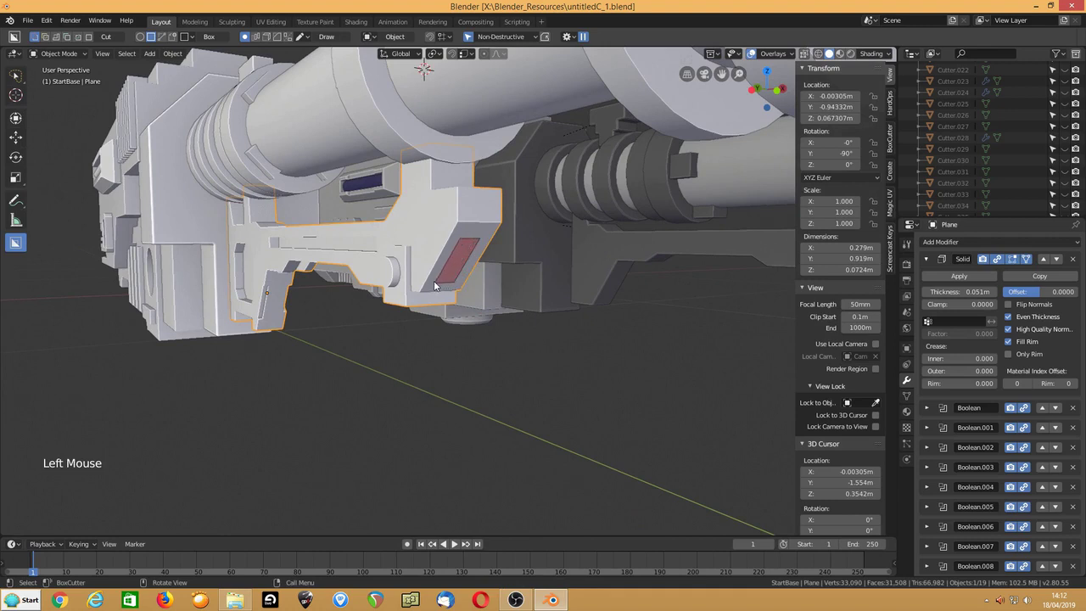
left_click_drag(435, 286, 433, 277)
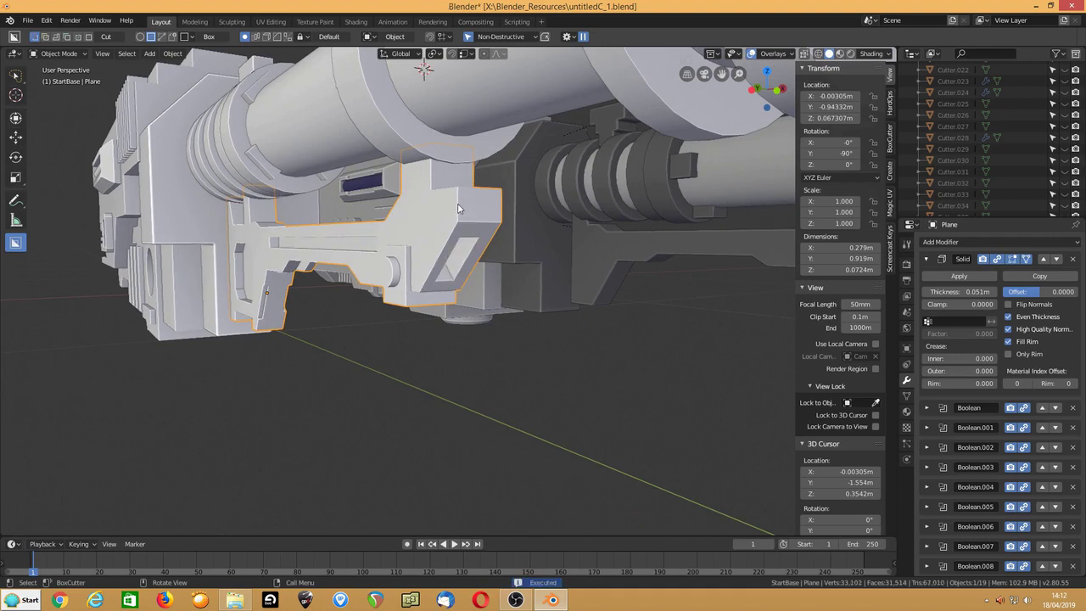
middle_click_drag(466, 220, 283, 280)
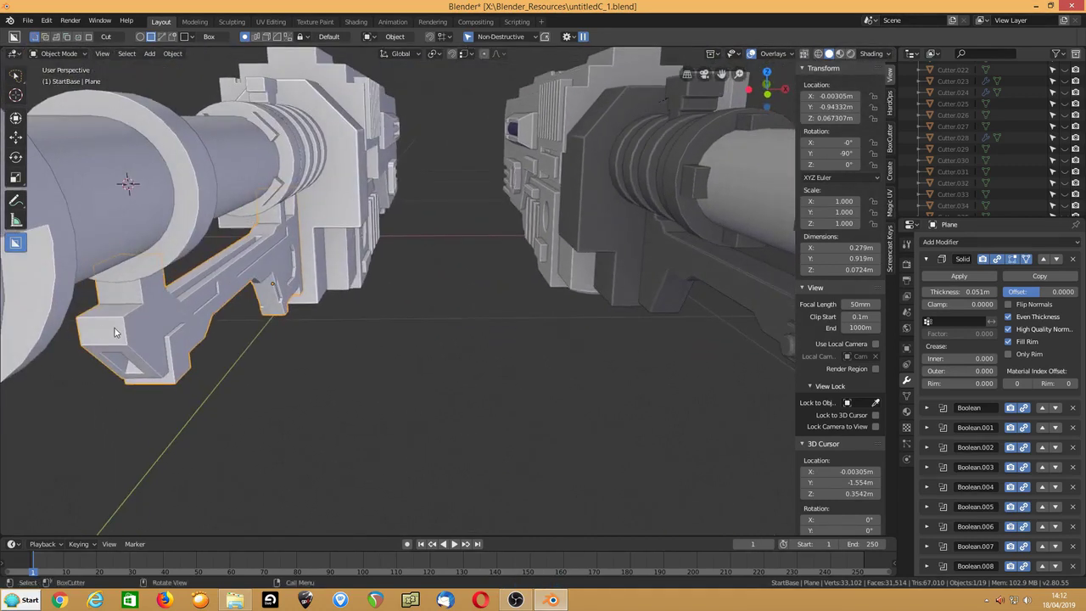
left_click_drag(114, 328, 90, 341)
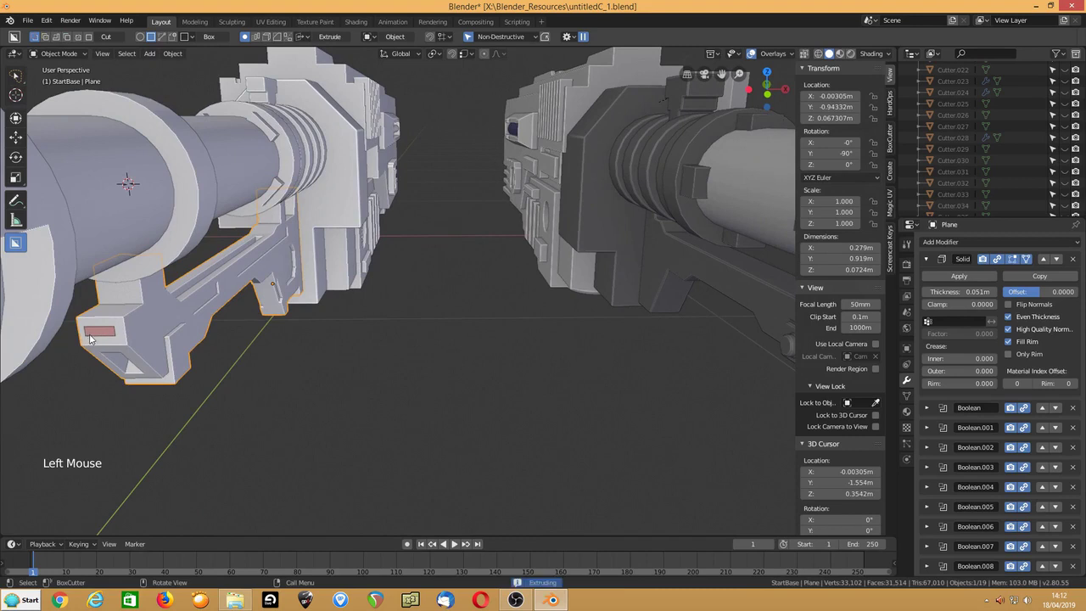
left_click(106, 337)
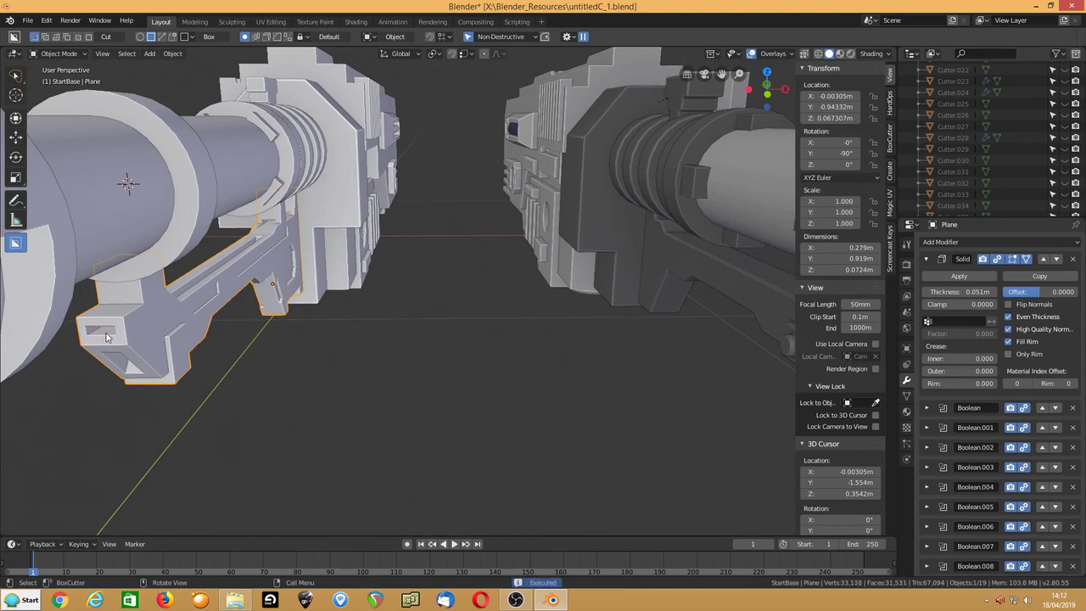
Step: Undo the last two cuts on the bracket's front end and save the file
middle_click_drag(119, 327, 282, 273, "shift")
scroll(166, 304, "up", 3)
scroll(317, 311, "down", 1)
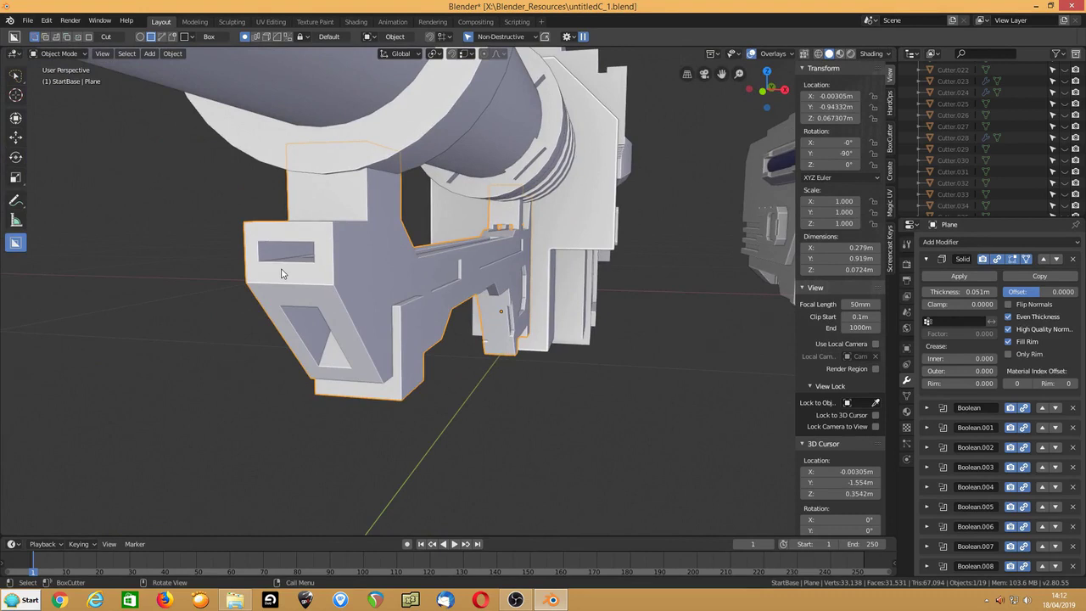
key("ctrl")
key("ctrl+z")
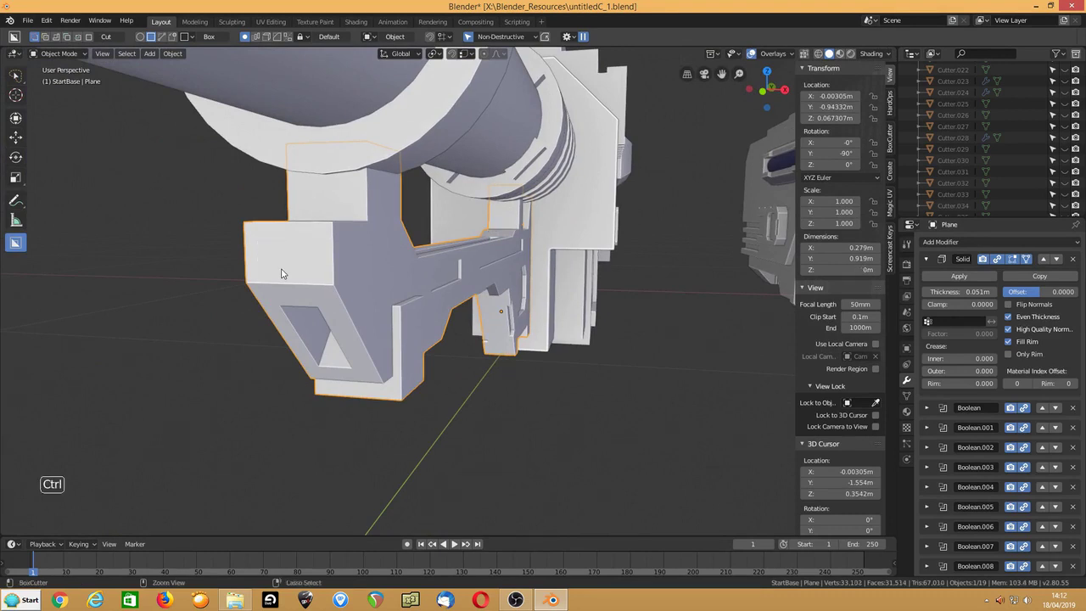
key("ctrl+z")
key("ctrl+s")
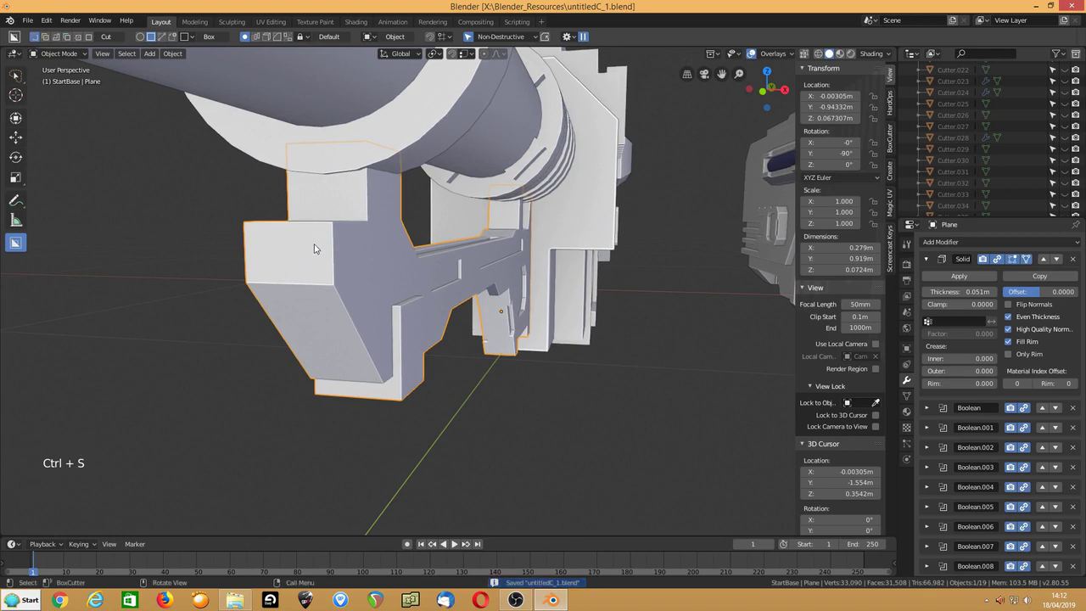
Step: Cut a shallow rectangular recess into the bracket's flat front end face
left_click_drag(318, 243, 263, 277)
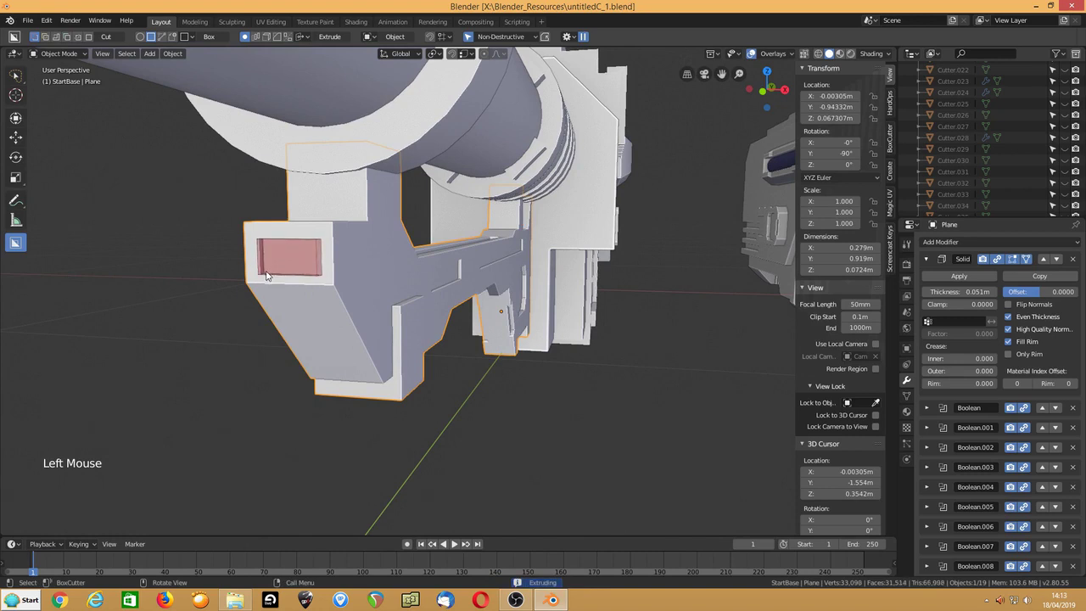
left_click(266, 276)
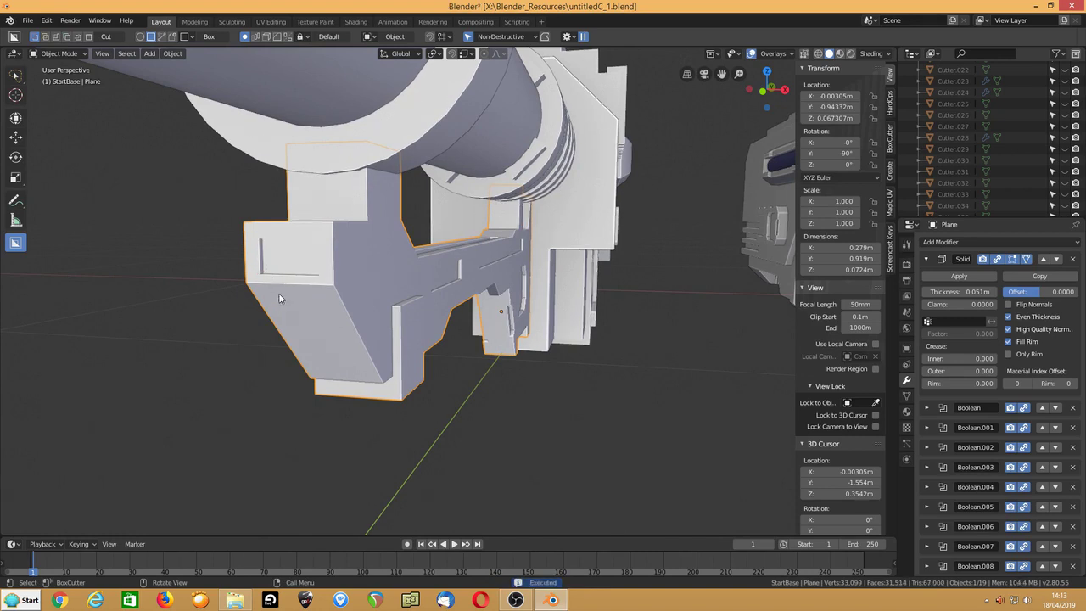
Step: Try several times to cut a recess into the angled face below the bracket's front end, undoing each attempt
mouse_move(279, 295)
left_mouse_down()
mouse_move(323, 305)
mouse_move(348, 370)
mouse_move(366, 371)
left_mouse_up()
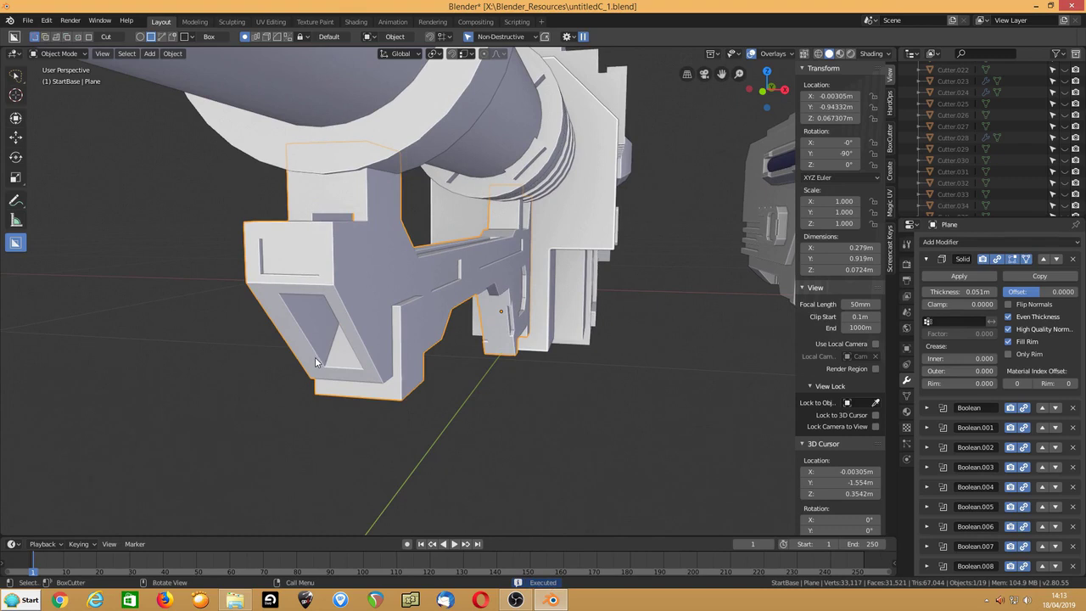
key("ctrl+z")
key("ctrl+s")
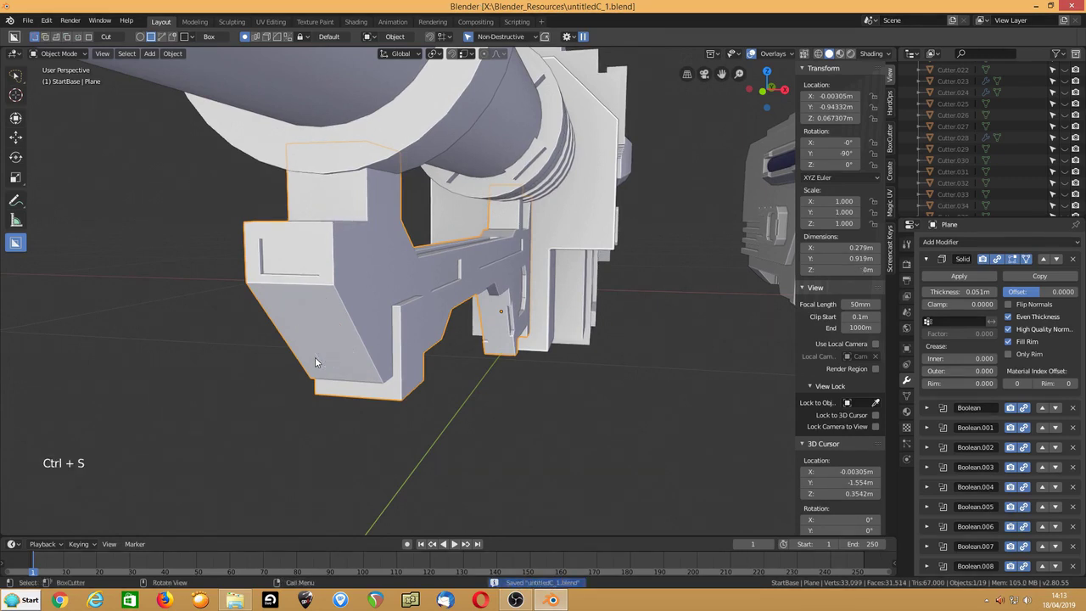
mouse_move(328, 295)
left_mouse_down()
mouse_move(322, 369)
mouse_move(318, 359)
left_mouse_up()
key("ctrl")
key("ctrl+z")
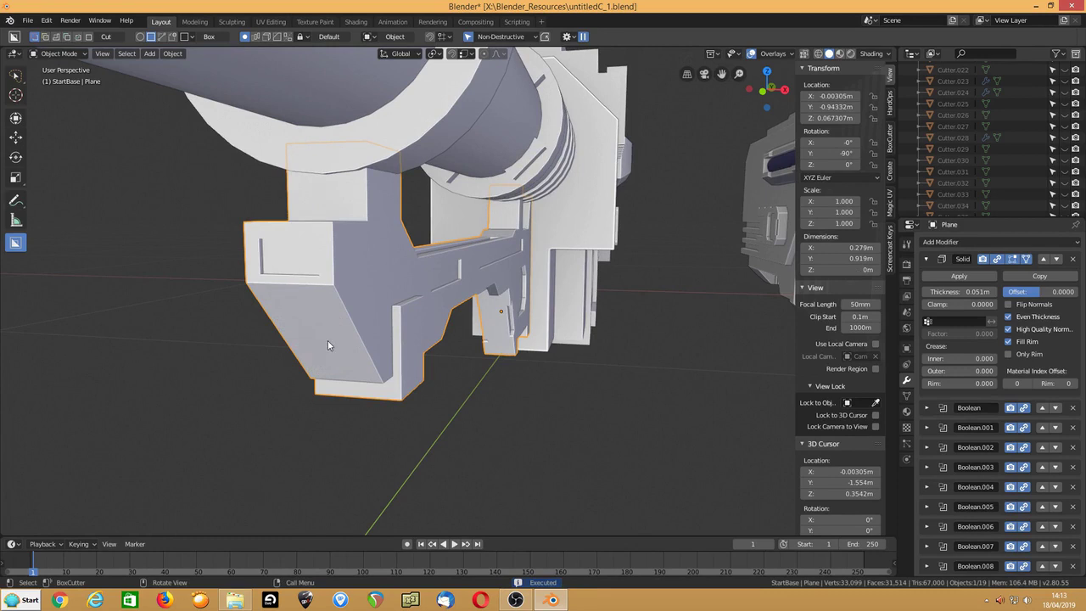
scroll(326, 335, "down", 1)
scroll(330, 327, "up", 1)
middle_click_drag(331, 333, 362, 316)
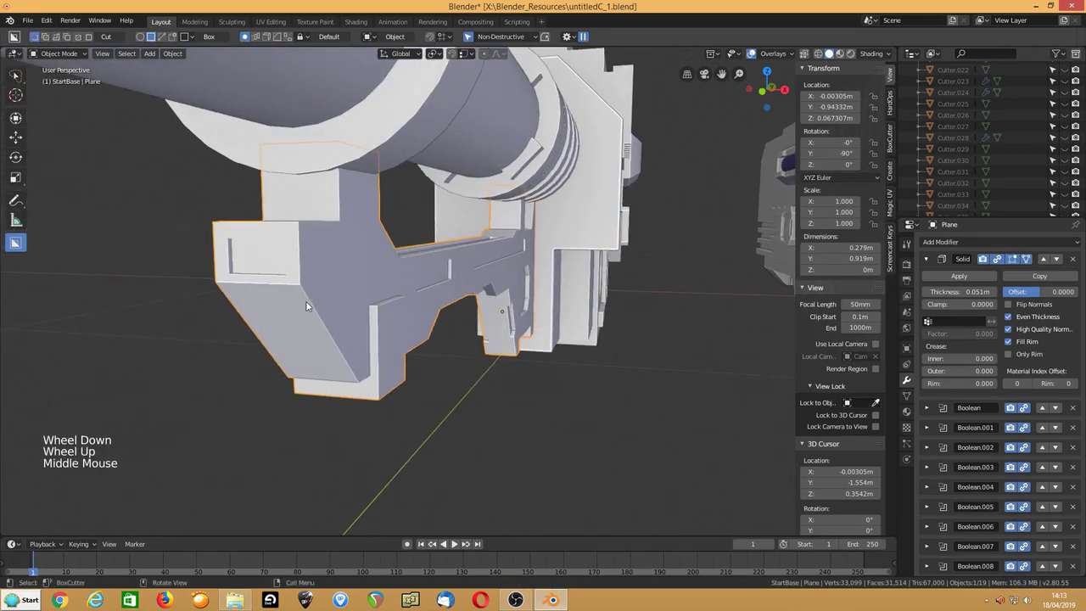
left_click_drag(307, 301, 354, 353)
key("ctrl")
key("ctrl+z")
Step: Save the file with the detailed bracket
middle_click_drag(318, 364, 380, 304)
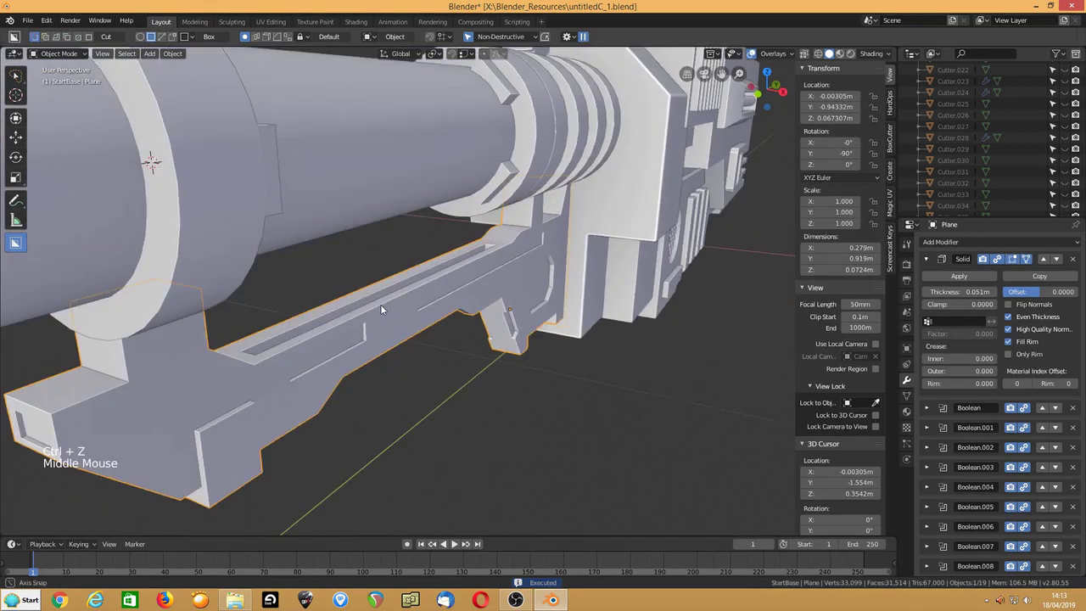
middle_click_drag(204, 341, 376, 332, "shift")
scroll(310, 308, "down", 2)
key("ctrl+s")
Step: Assign the existing BaseMaterial.01 material to the muzzle shroud at the barrel's end
scroll(377, 329, "down", 2)
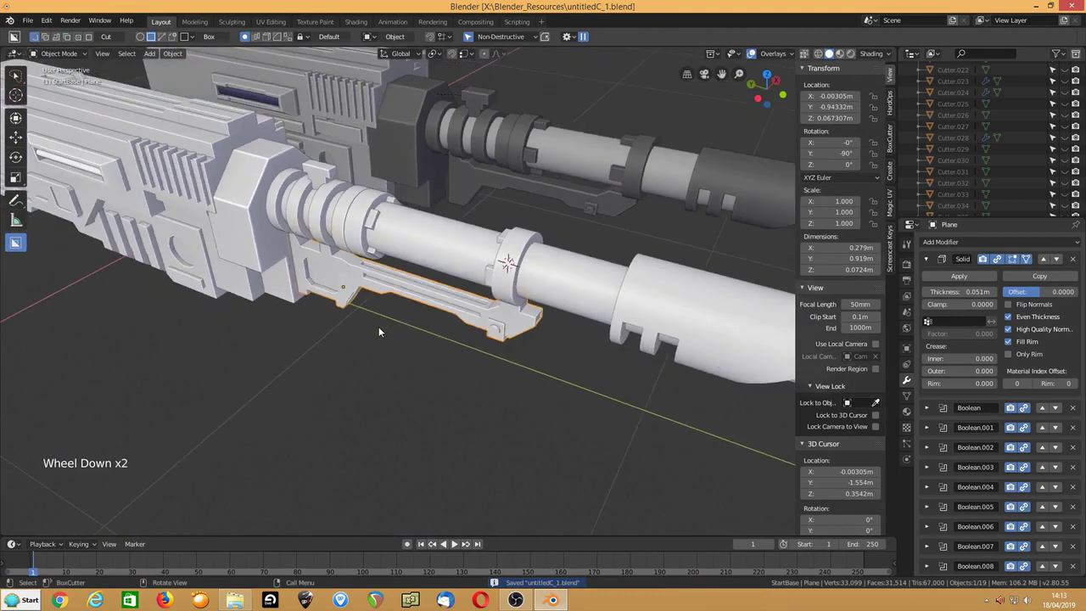
scroll(380, 328, "down", 2)
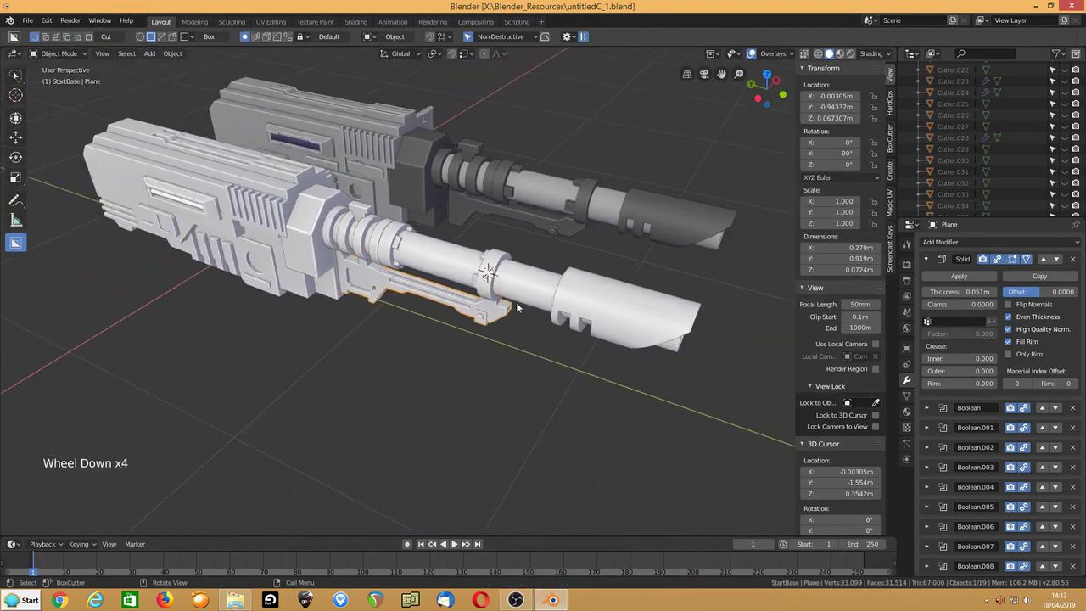
left_click(624, 328)
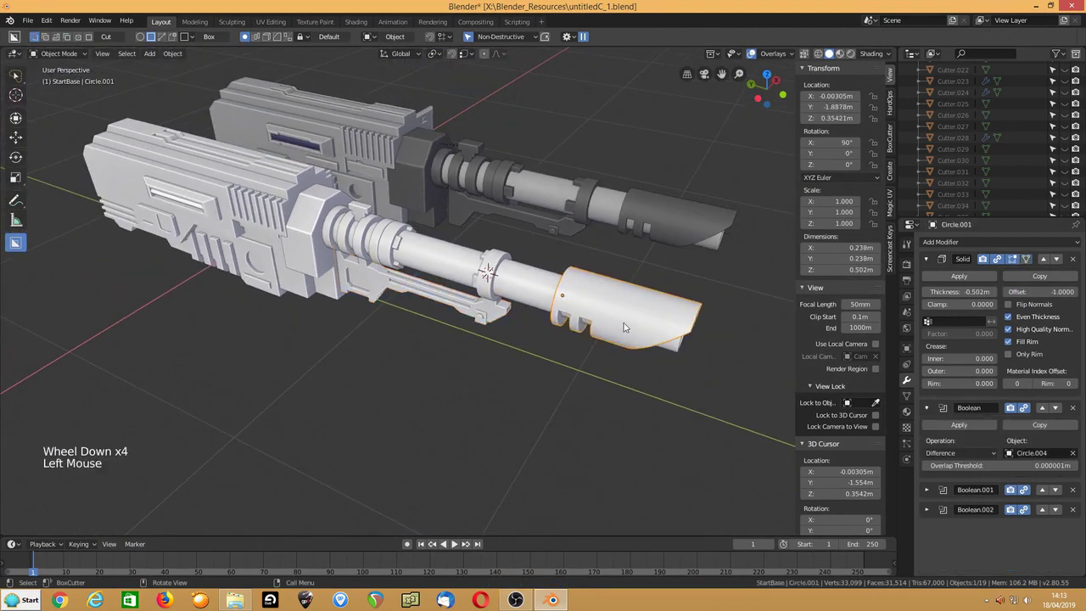
left_click(906, 412)
left_click(928, 290)
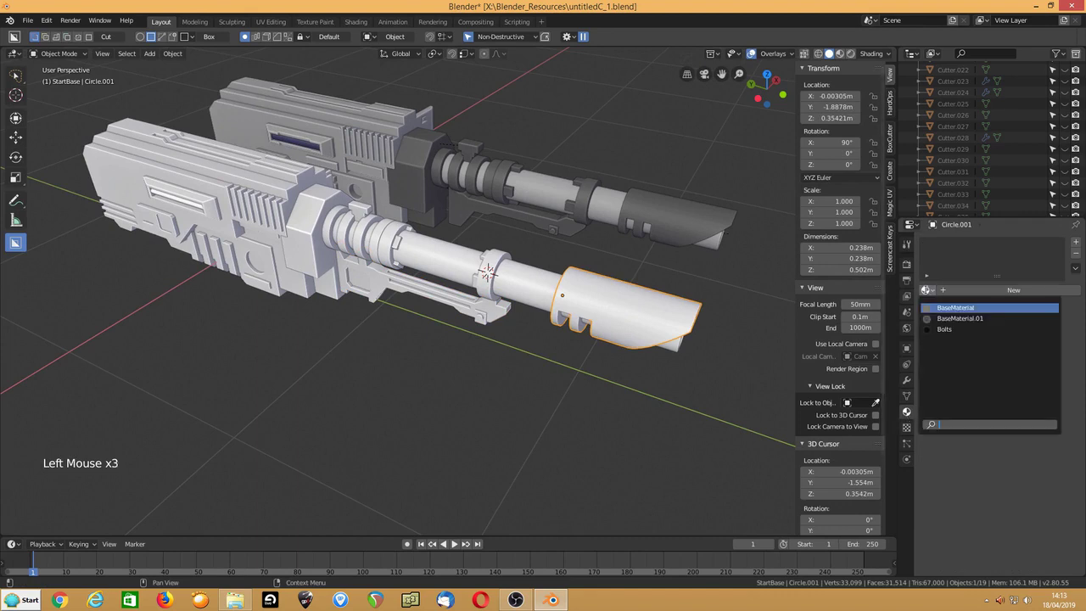
left_click(942, 318)
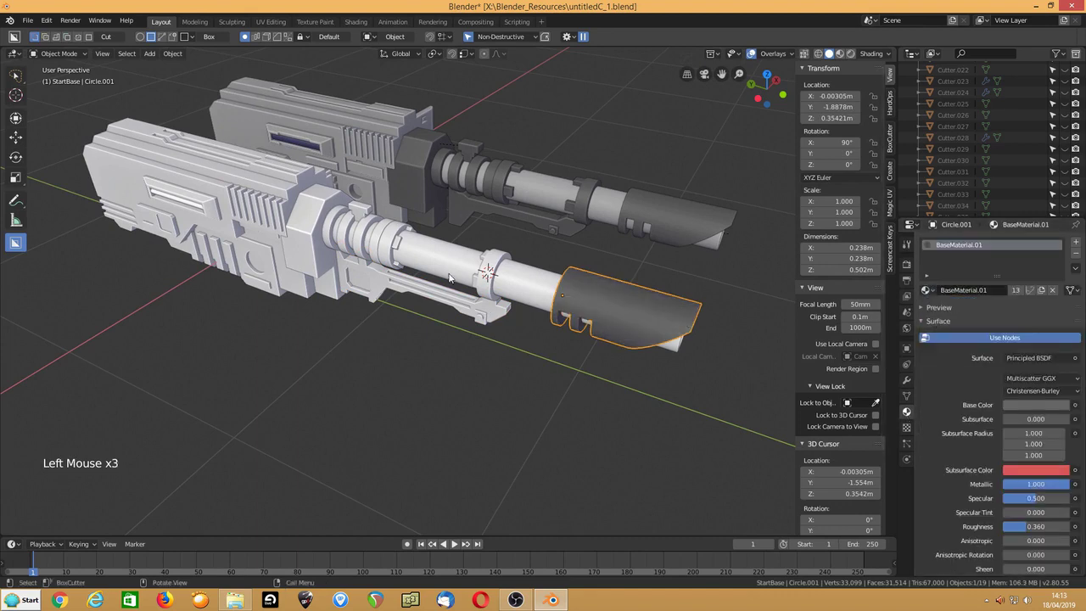
Step: Assign the existing BaseMaterial material to the weapon's barrel
left_click(455, 271)
left_click(927, 290)
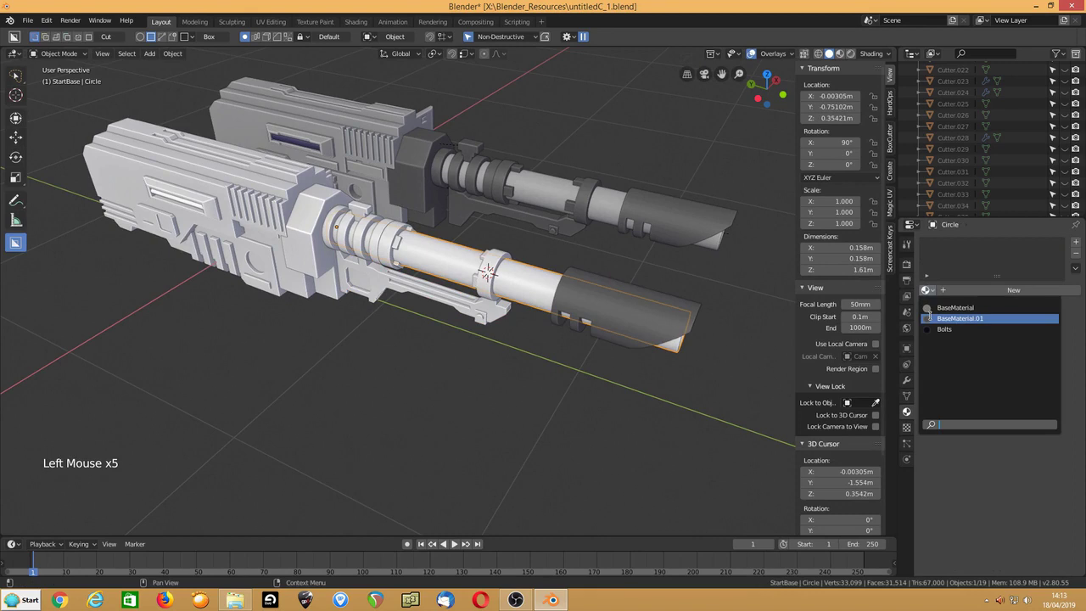
left_click(932, 307)
Step: Link the barrel's material to the weapon's main body
left_click(395, 243)
left_click(429, 256, "shift")
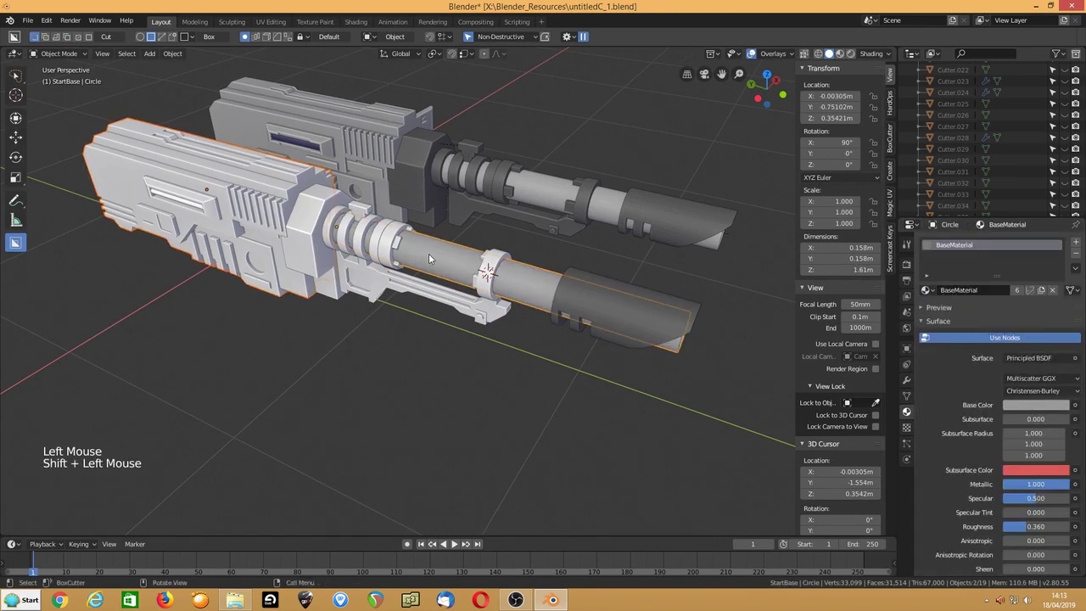
key("ctrl+l")
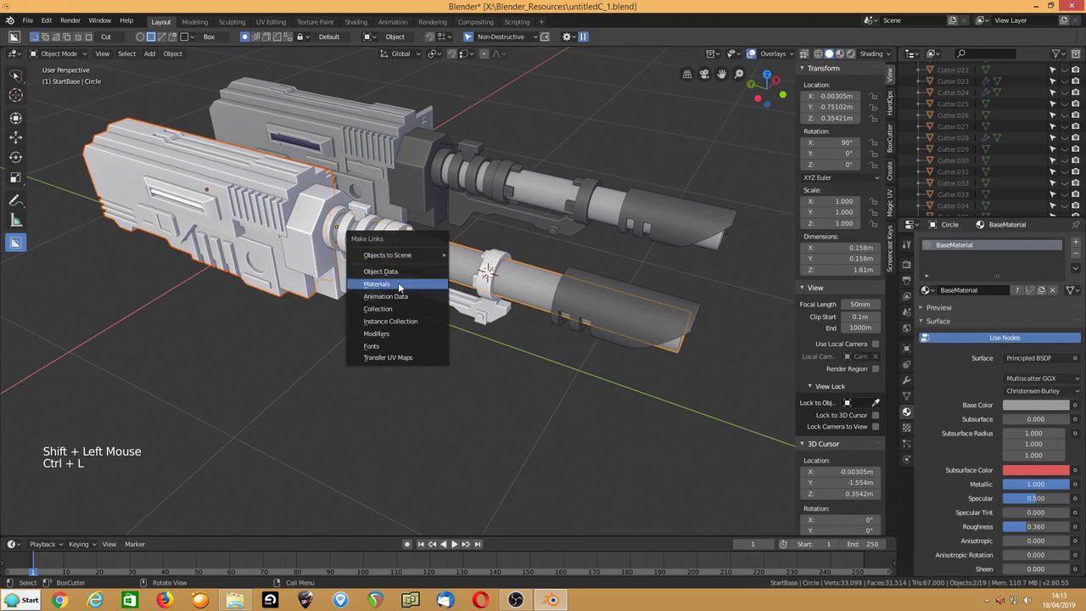
left_click(379, 283)
Step: Link the muzzle shroud's material to the angular front block, the bracket, the rear barrel collar and the front barrel ring
left_click(302, 251)
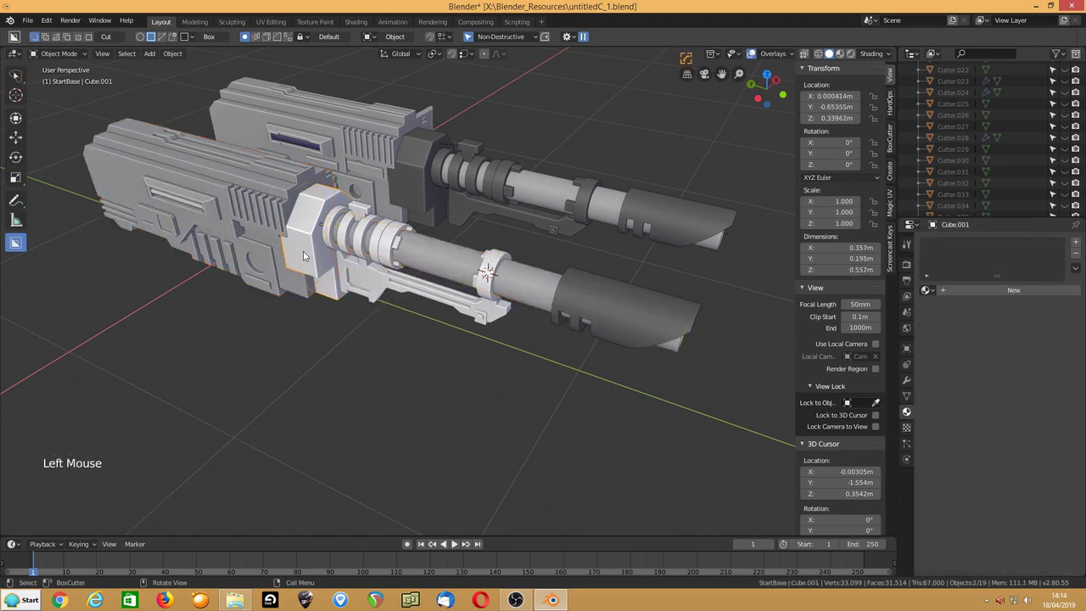
left_click(364, 271, "shift")
left_click(386, 248, "shift")
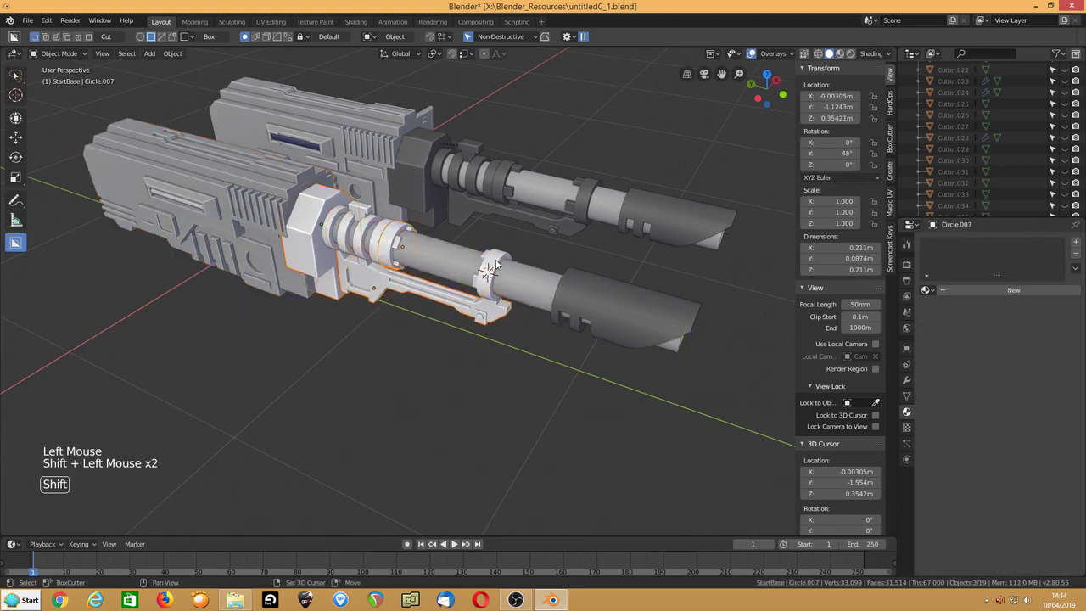
left_click(497, 265, "shift")
left_click(570, 280, "shift")
key("ctrl+l")
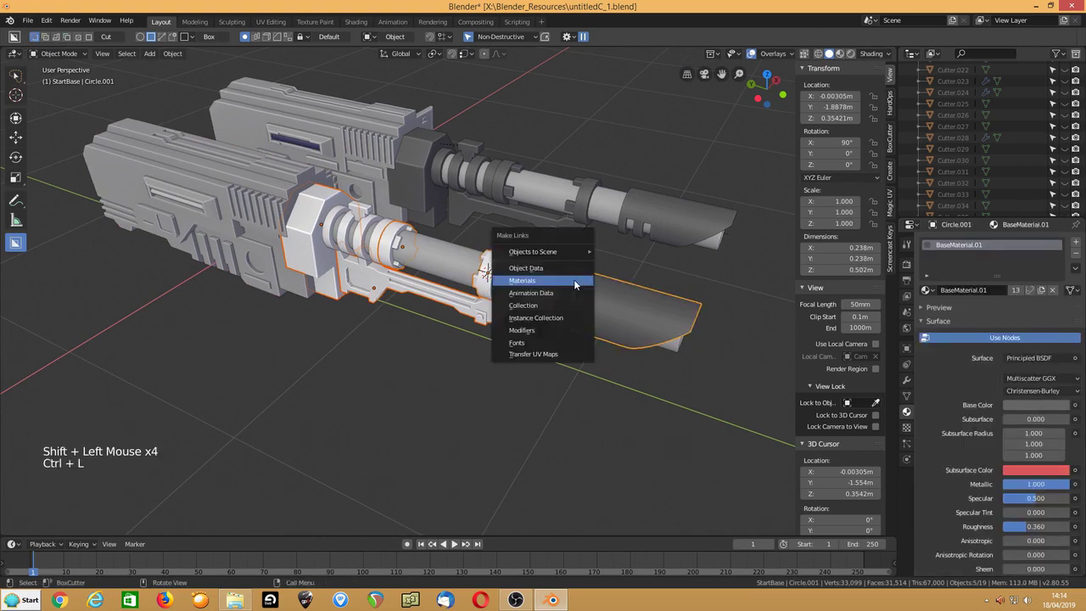
left_click(575, 281)
Step: Link the muzzle shroud's material to the small top block and the ribbed rings at the barrel's base
left_click(359, 212)
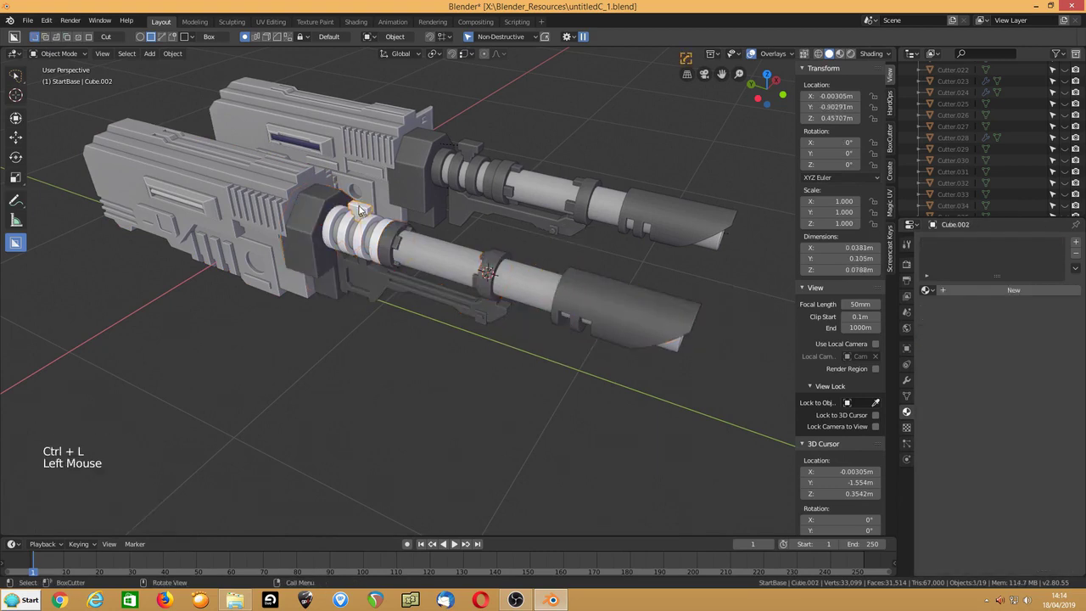
left_click(363, 236, "shift")
left_click(577, 294, "shift")
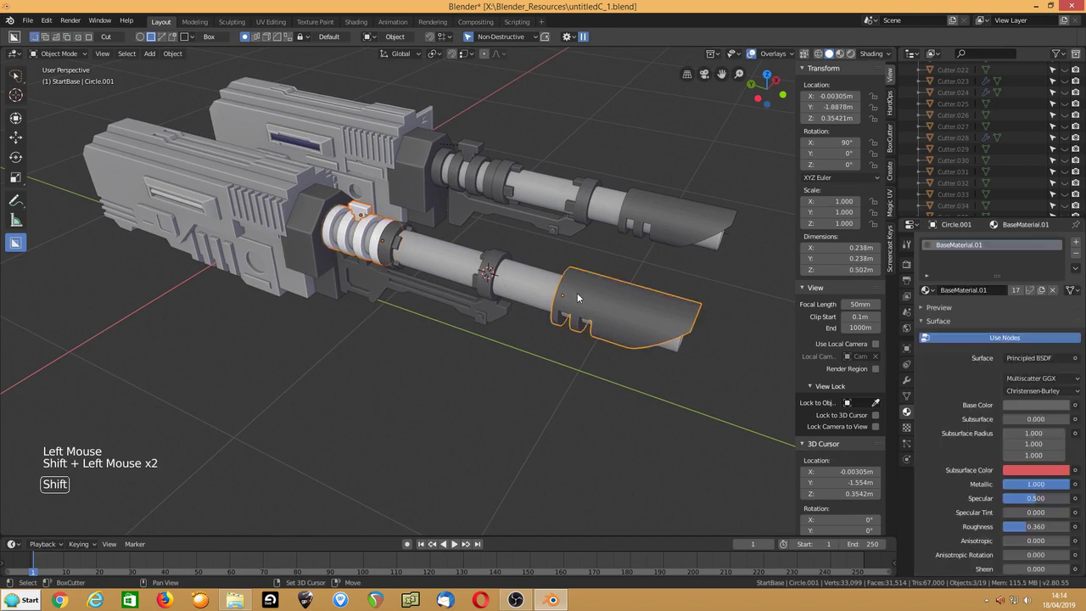
key("ctrl+l")
left_click(574, 293)
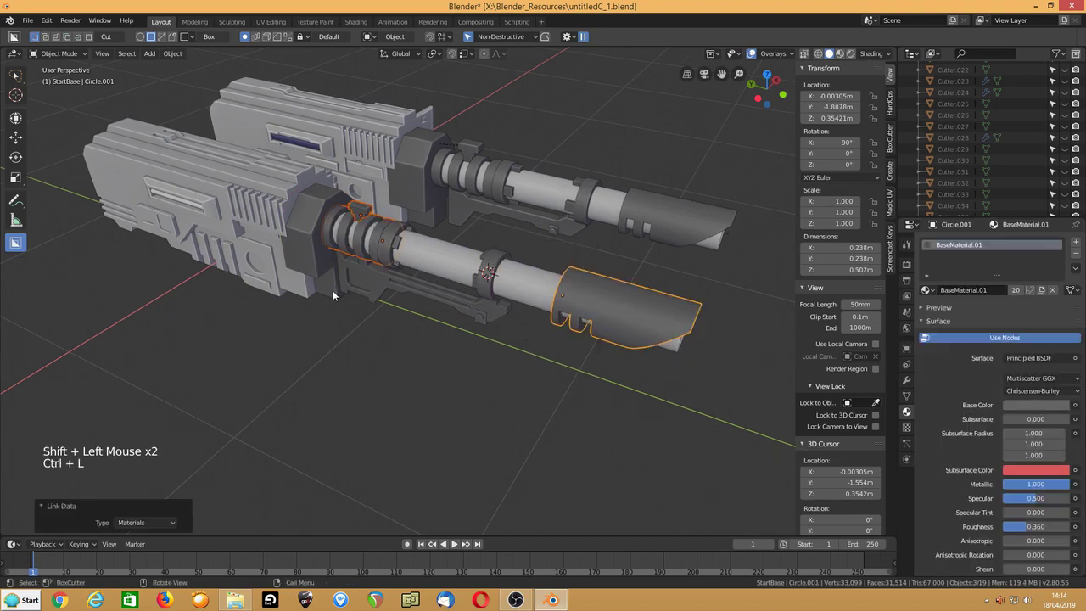
middle_click_drag(308, 277, 368, 307, "shift")
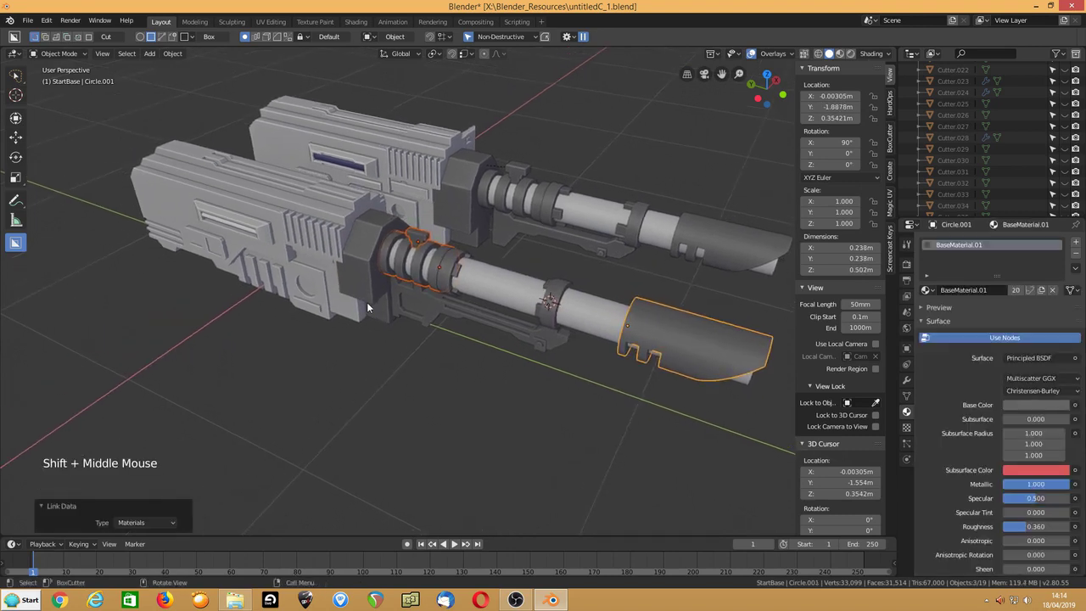
Step: Inspect the weapon in LookDev shading with nothing selected
left_click(840, 54)
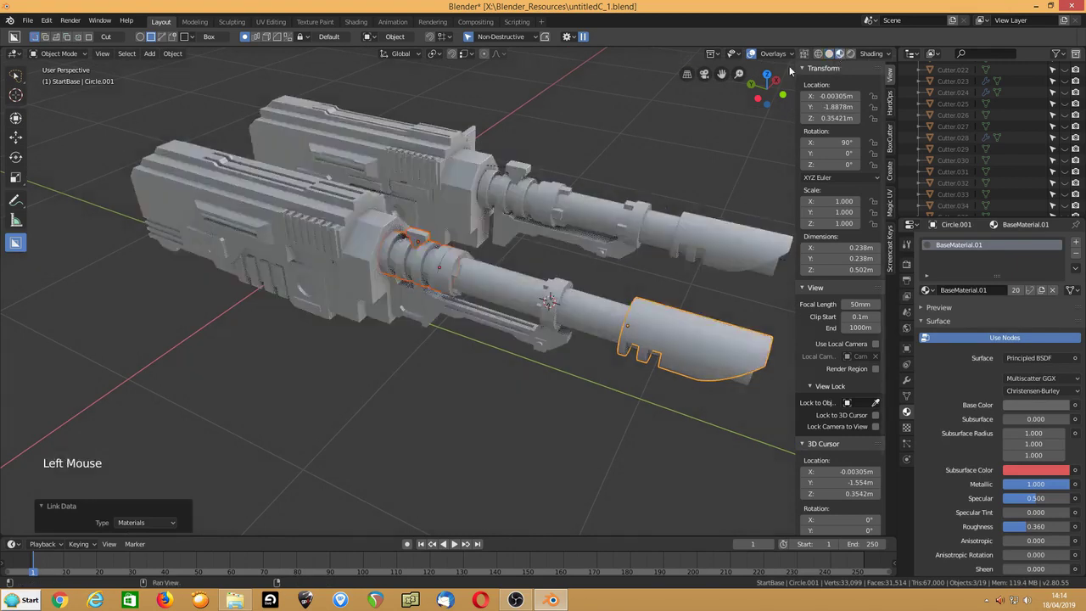
middle_click_drag(531, 255, 551, 259)
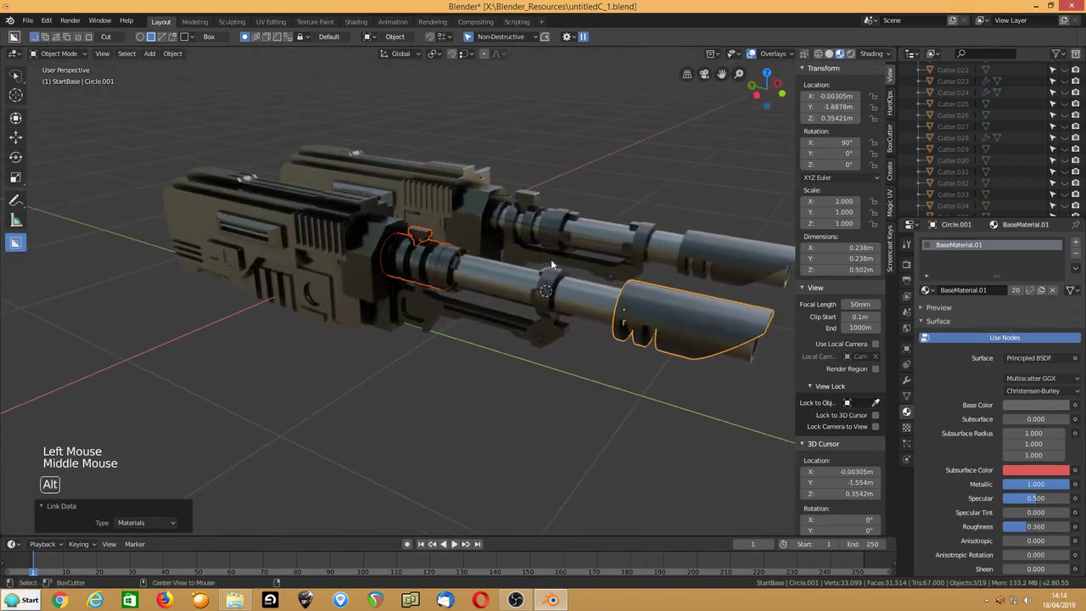
key("alt+a")
scroll(539, 274, "up", 1)
Step: Hide the Gun_Final collection and show the CamLights collection
scroll(1021, 90, "up", 20)
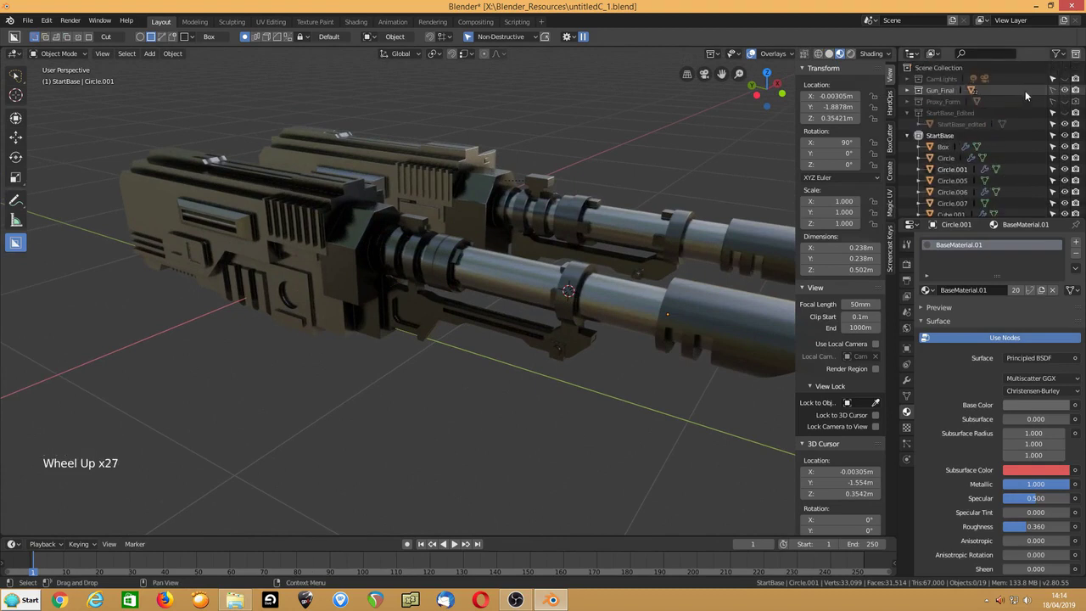
left_click(1065, 90)
middle_click_drag(415, 311, 439, 299)
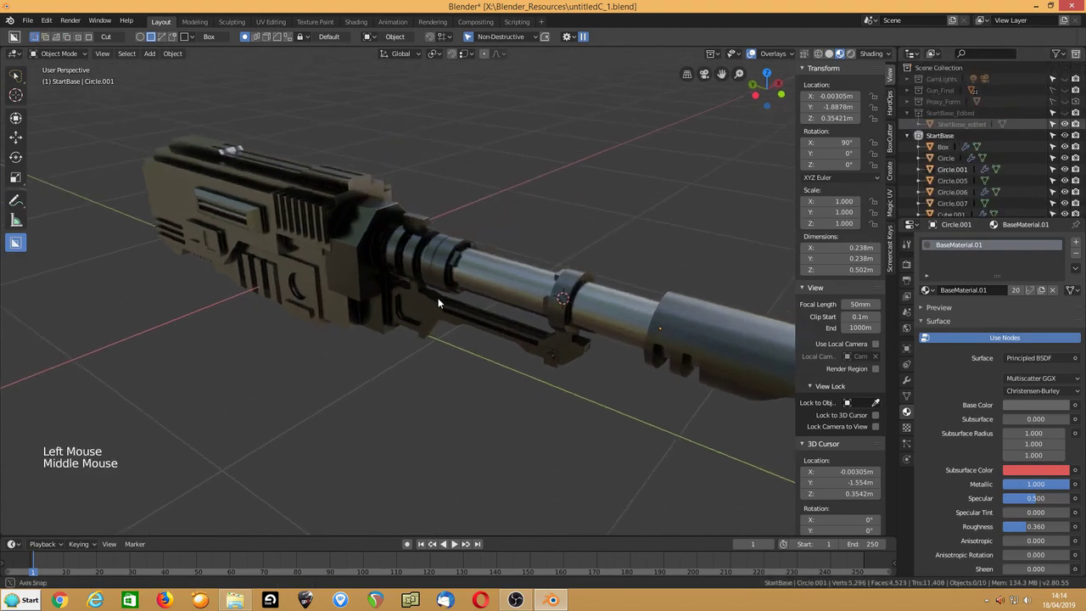
scroll(440, 299, "down", 1)
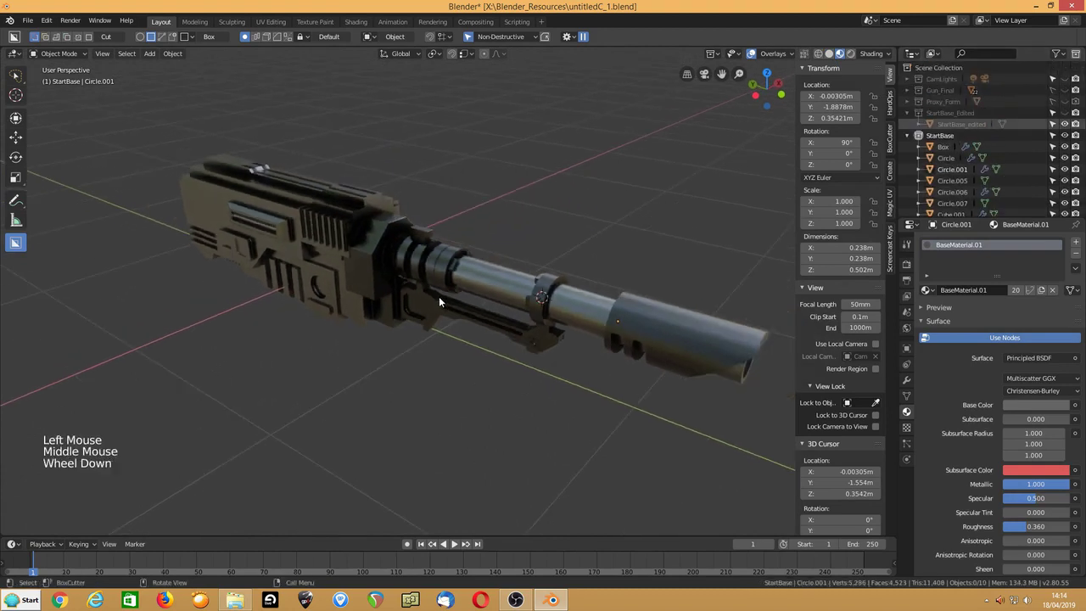
left_click(1065, 79)
scroll(321, 313, "up", 1)
middle_click_drag(323, 306, 408, 290)
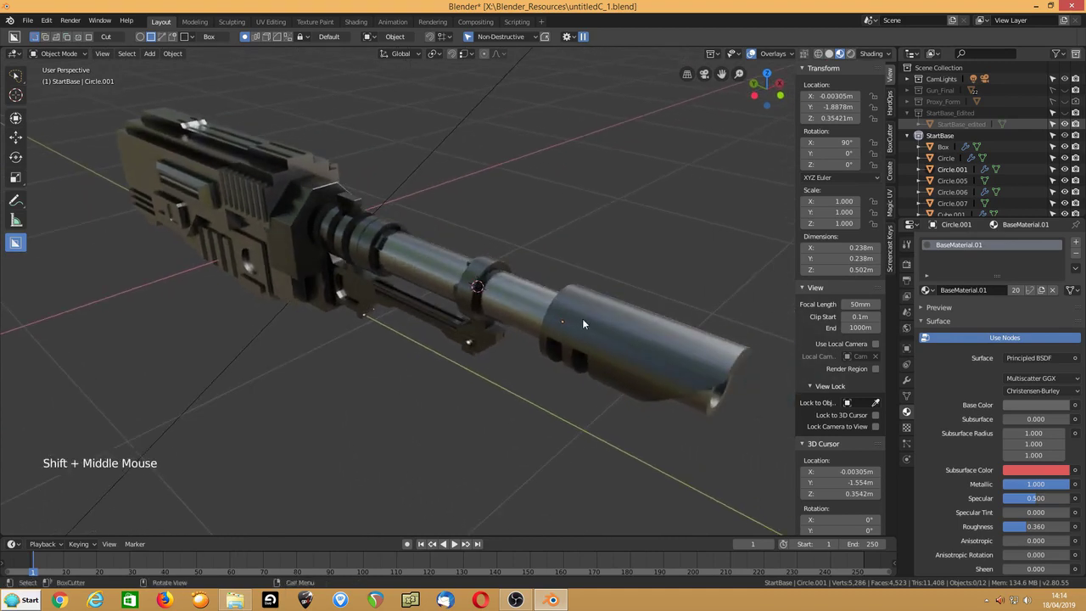
Step: Examine the underlying base meshes of the ribbed barrel rings and the muzzle shroud in Edit Mode
left_click(343, 237)
key("Tab")
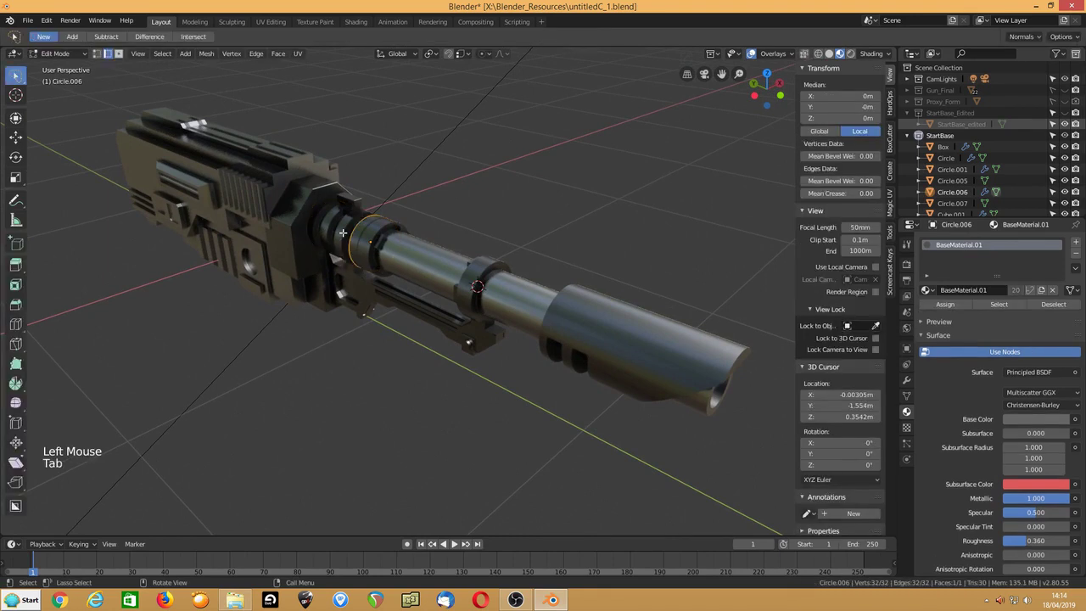
key("Tab")
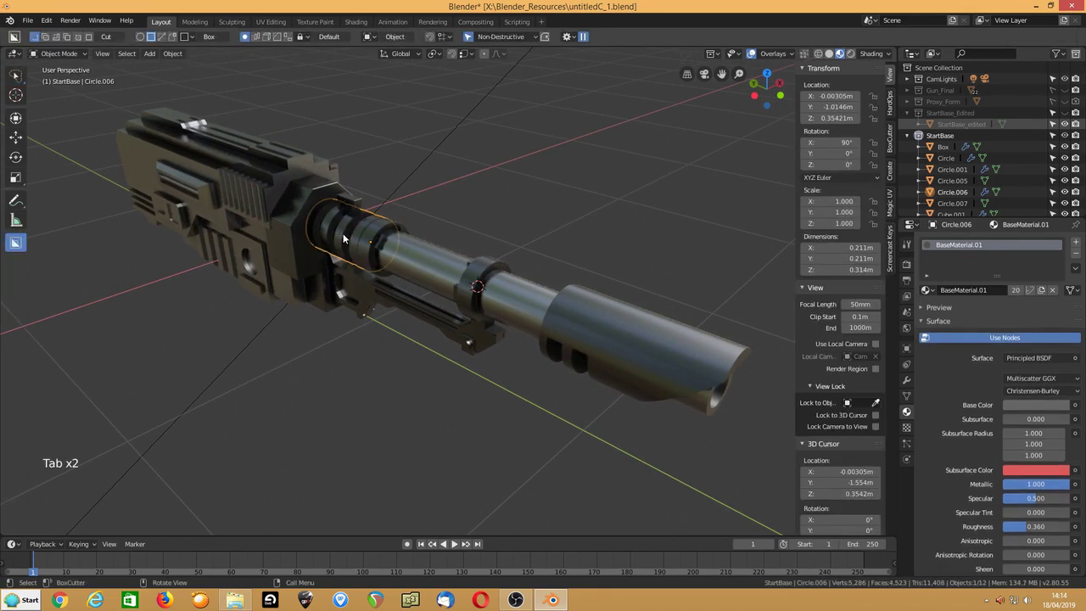
key("Tab")
key("Tab")
left_click(632, 326)
key("Tab")
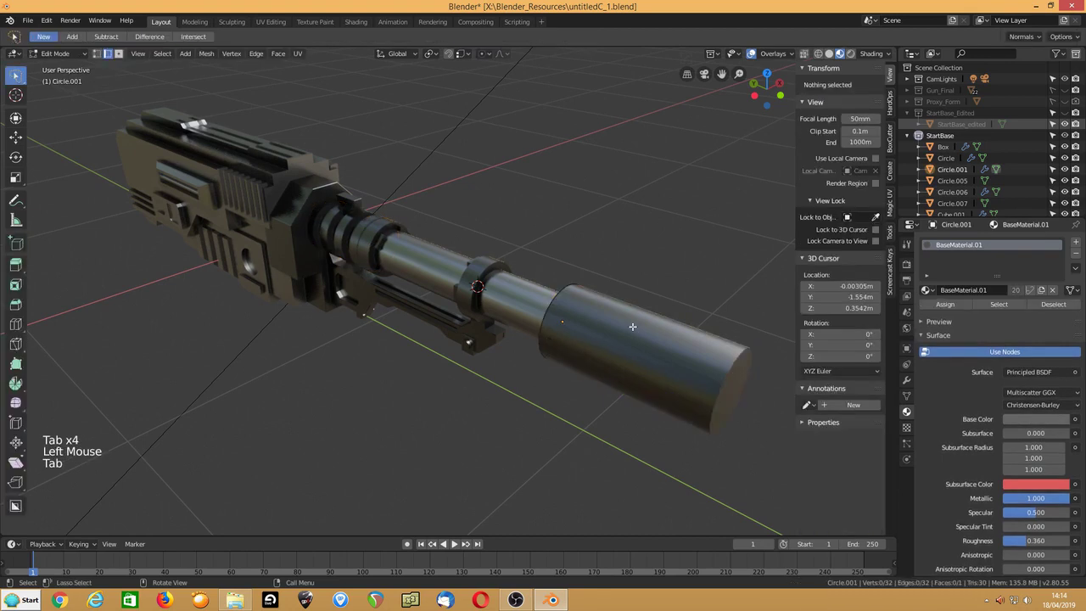
key("Tab")
Step: Examine the underlying base meshes of the barrel, the lower support bracket and the main body in Edit Mode
middle_click(561, 337)
middle_click_drag(561, 338, 549, 292)
left_click(549, 291)
key("Tab")
key("Tab")
key("Tab")
key("Tab")
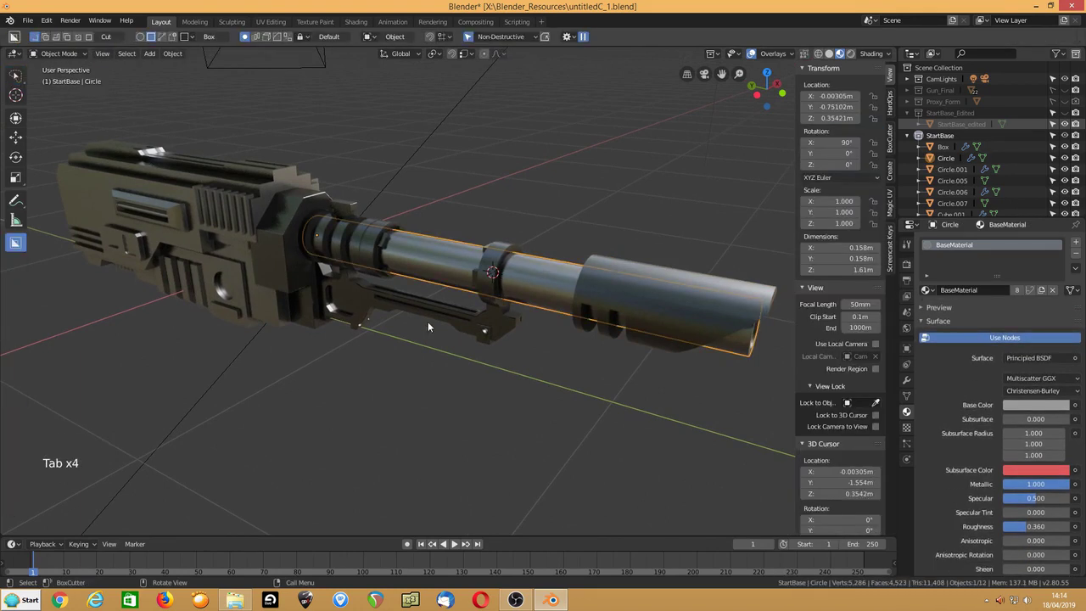
left_click(408, 309)
key("Tab")
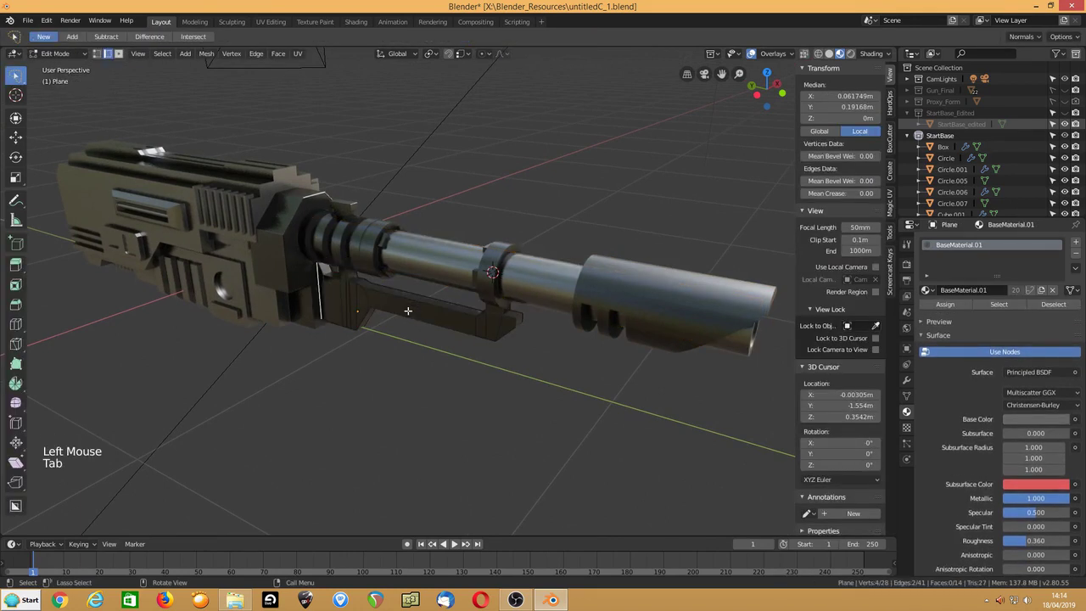
key("Tab")
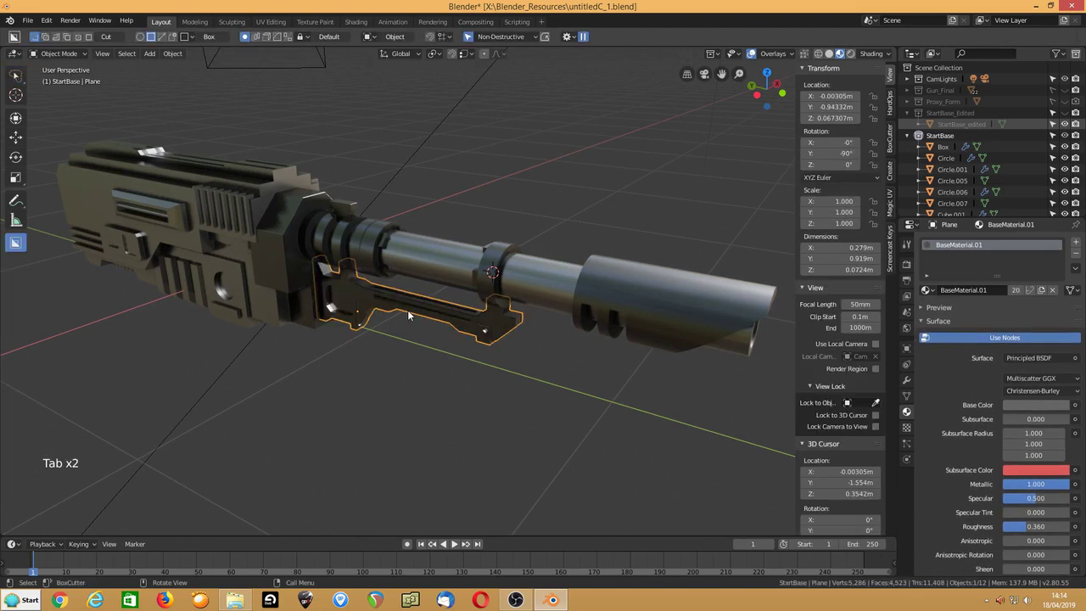
middle_click_drag(480, 215, 499, 225)
left_click(193, 220)
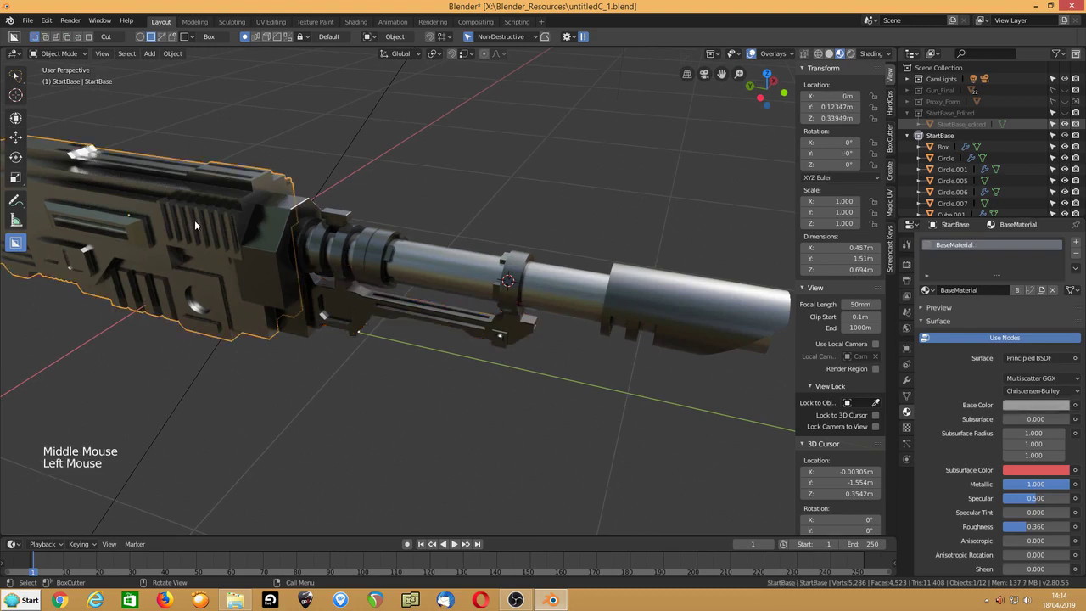
key("Tab")
key("Tab")
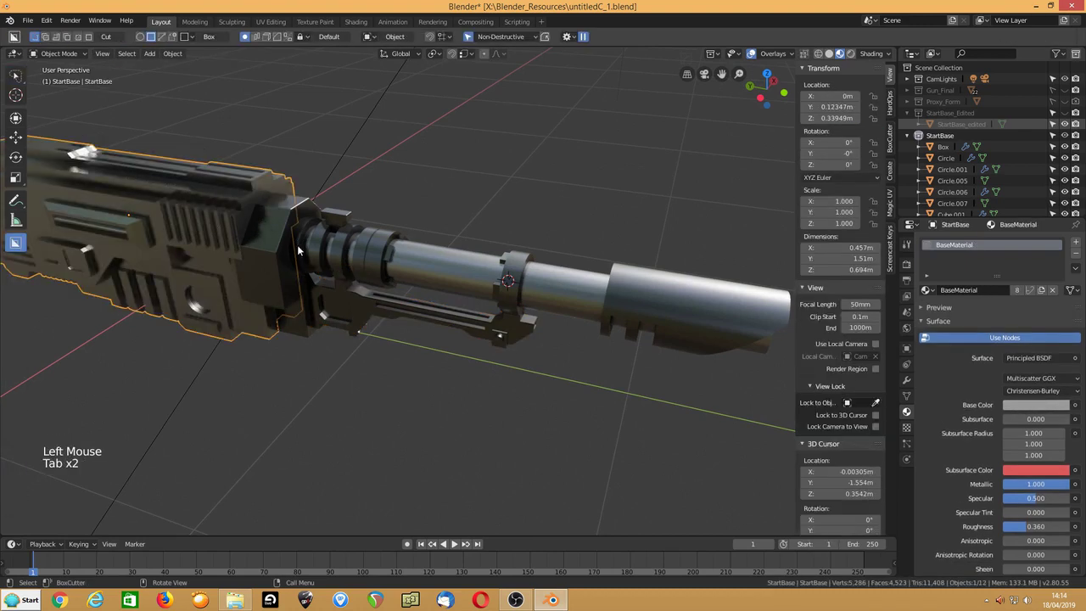
Step: Deselect everything, return the viewport to solid shading and save the file
key("alt+a")
middle_click_drag(414, 333, 451, 314, "shift")
scroll(582, 289, "down", 5)
scroll(413, 317, "up", 2)
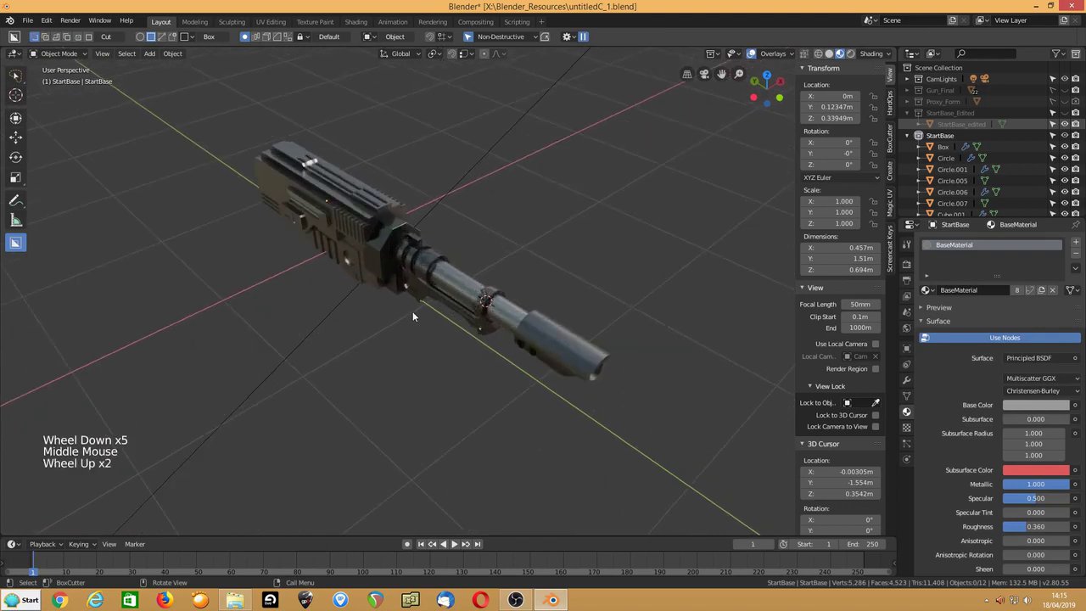
middle_click_drag(409, 271, 410, 302, "shift")
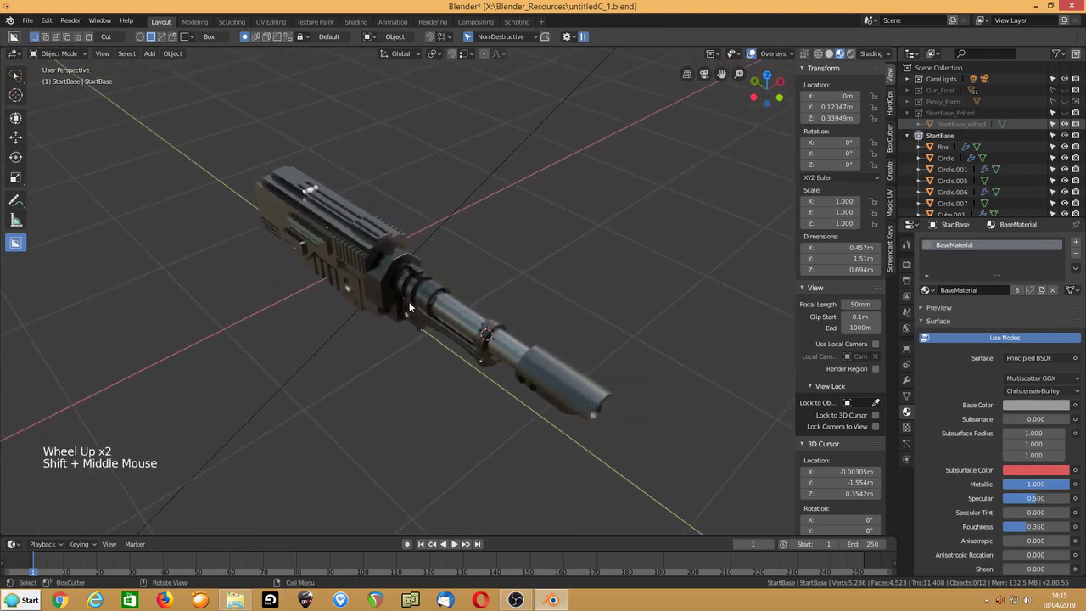
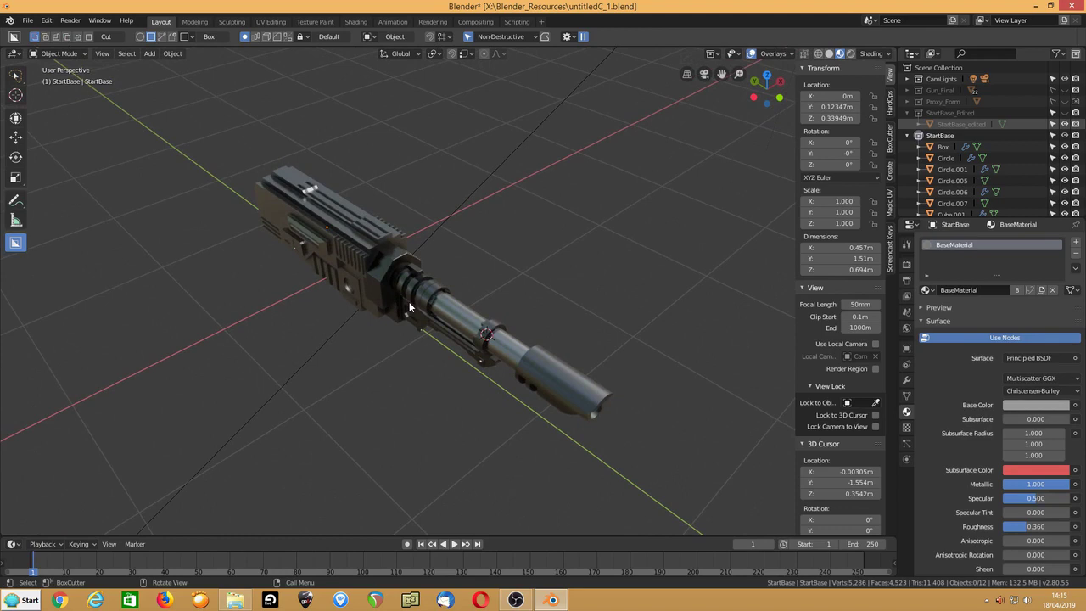
left_click(829, 53)
key("ctrl+s")
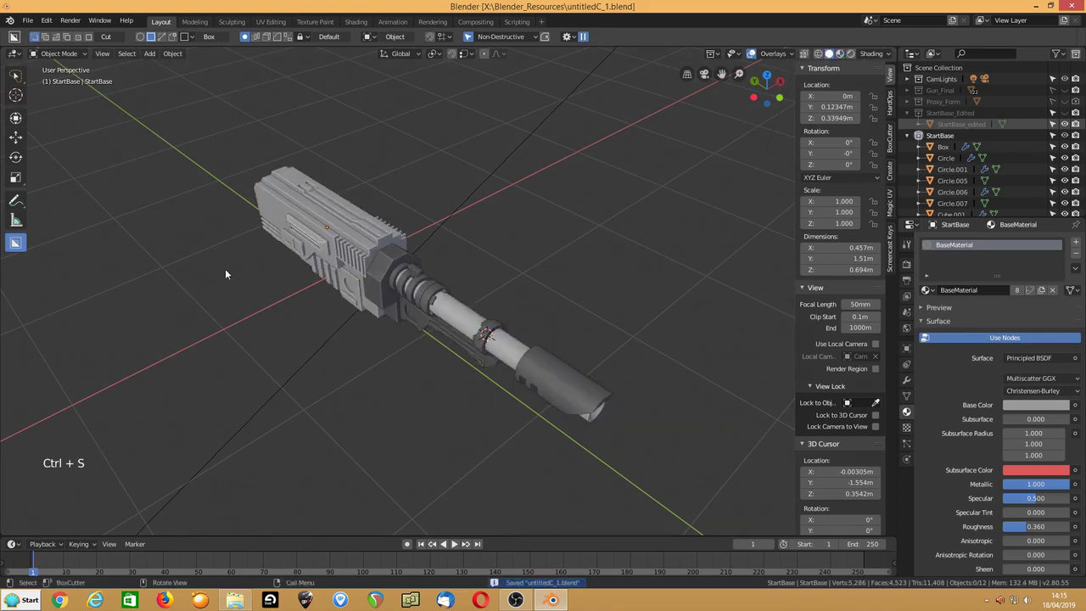
Step: Reset the 3D cursor to the world origin and add a 2 m mesh plane there
key("shift+s")
left_click(162, 309)
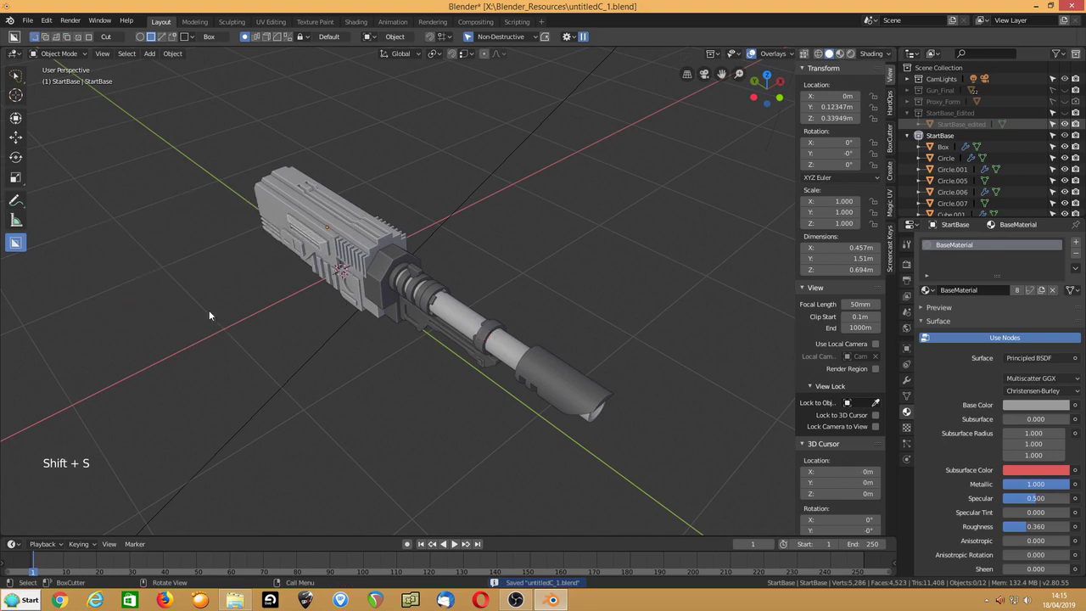
key("shift+a")
mouse_move(230, 299)
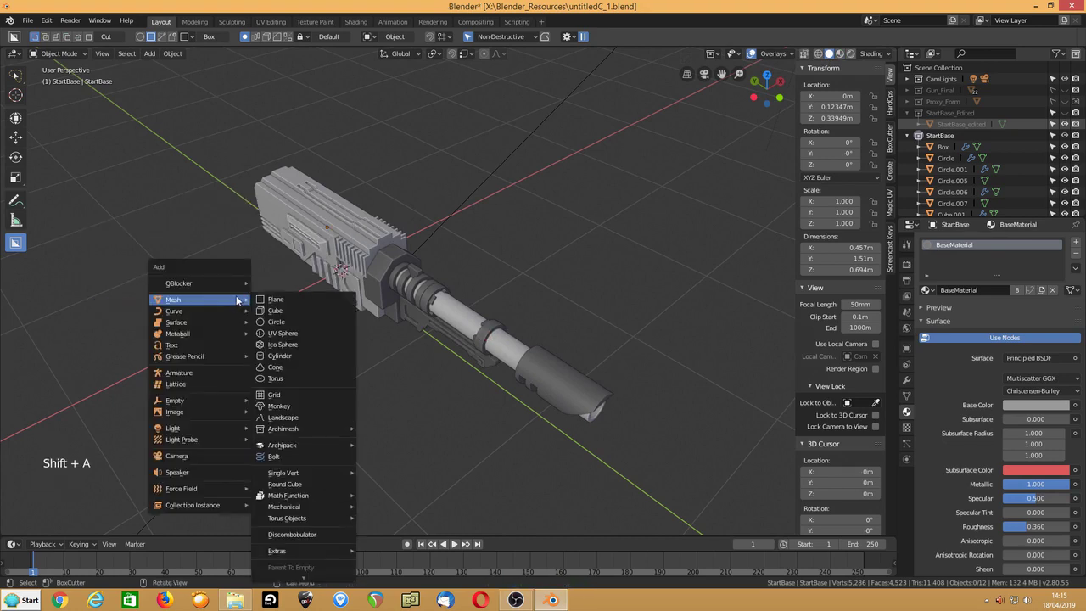
left_click(273, 300)
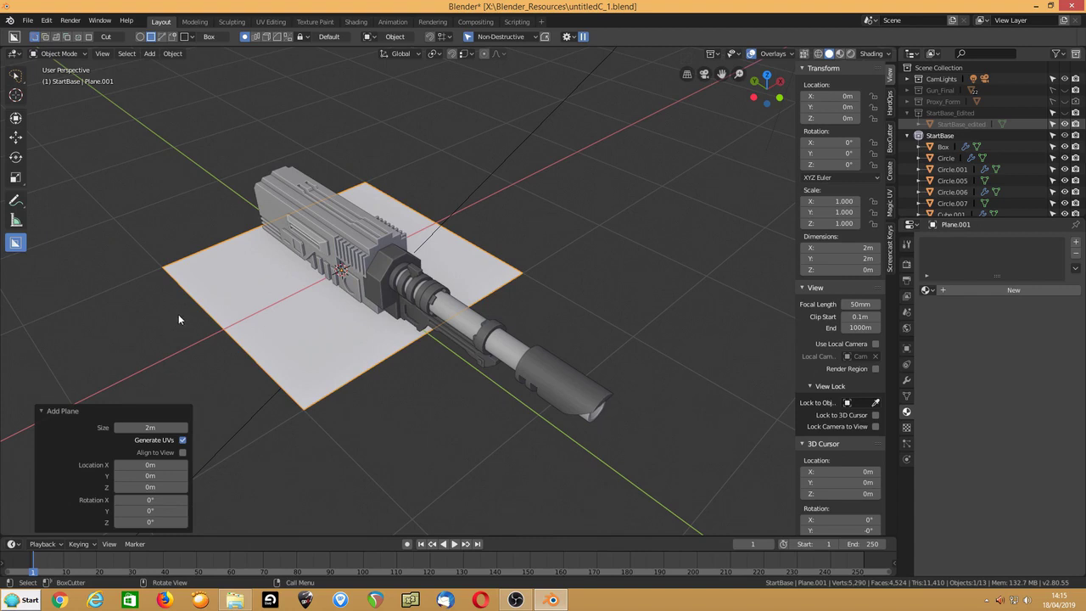
Step: Mirror the new plane across the X axis with the HardOps mirror
key("alt+x")
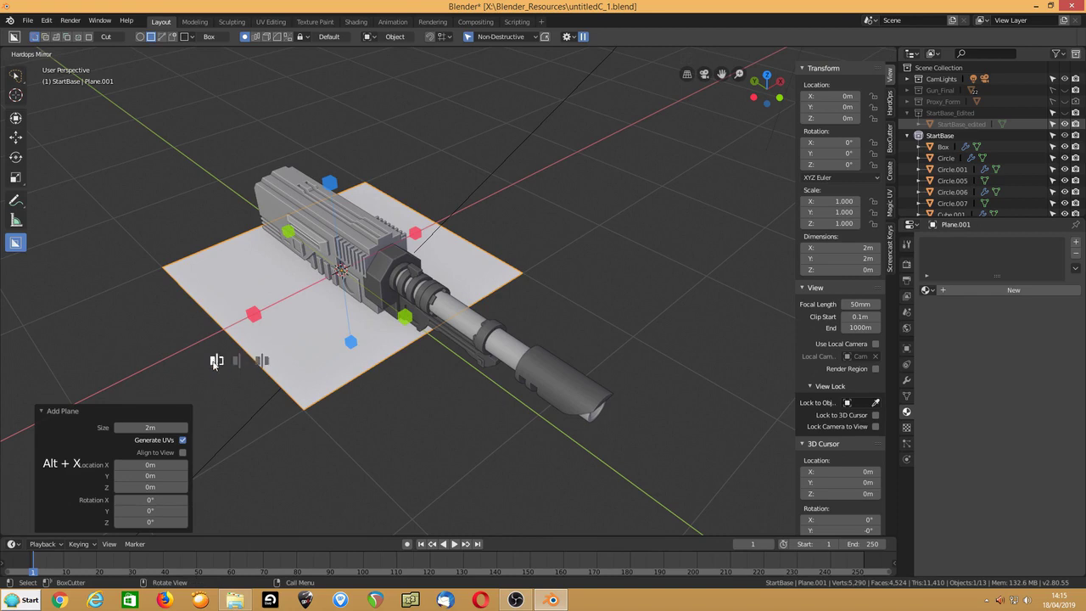
left_click(252, 318)
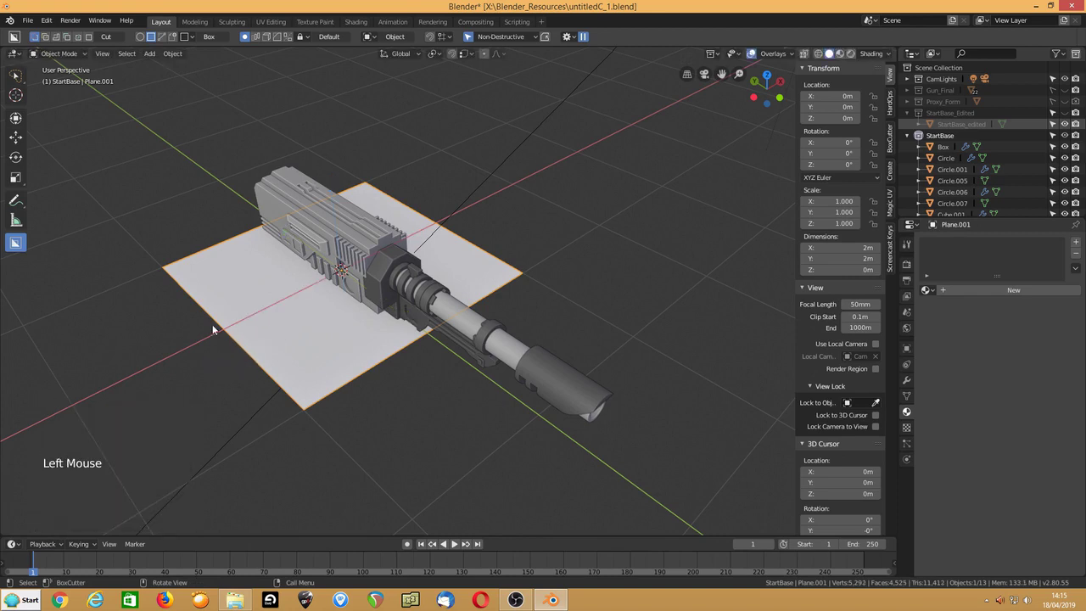
key("Tab")
key("Tab")
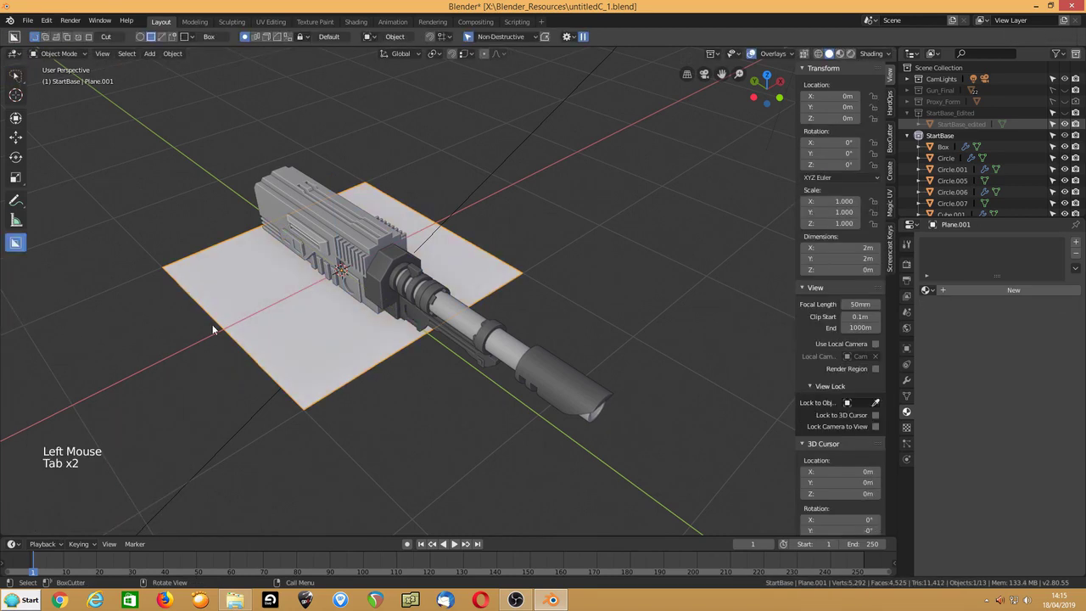
Step: Raise the mirrored plane about 0.63 m along Z so it sits above the weapon's body
key("g")
key("z")
left_click(220, 258)
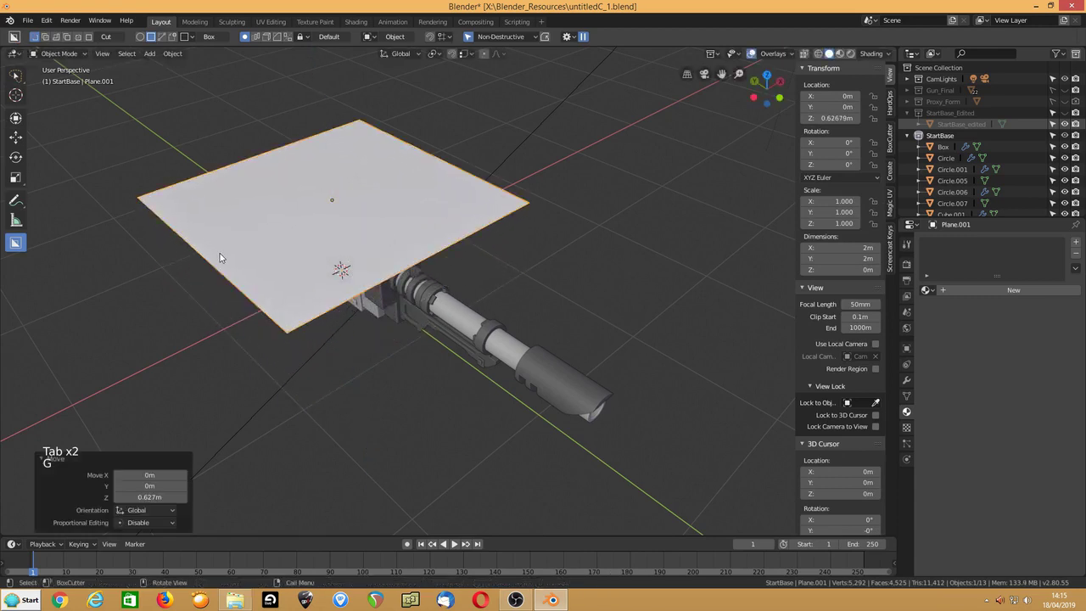
Step: Narrow the mirrored plane by moving its outer side edge about 0.65 m inward along X
key("Tab")
key("2")
left_click(213, 255)
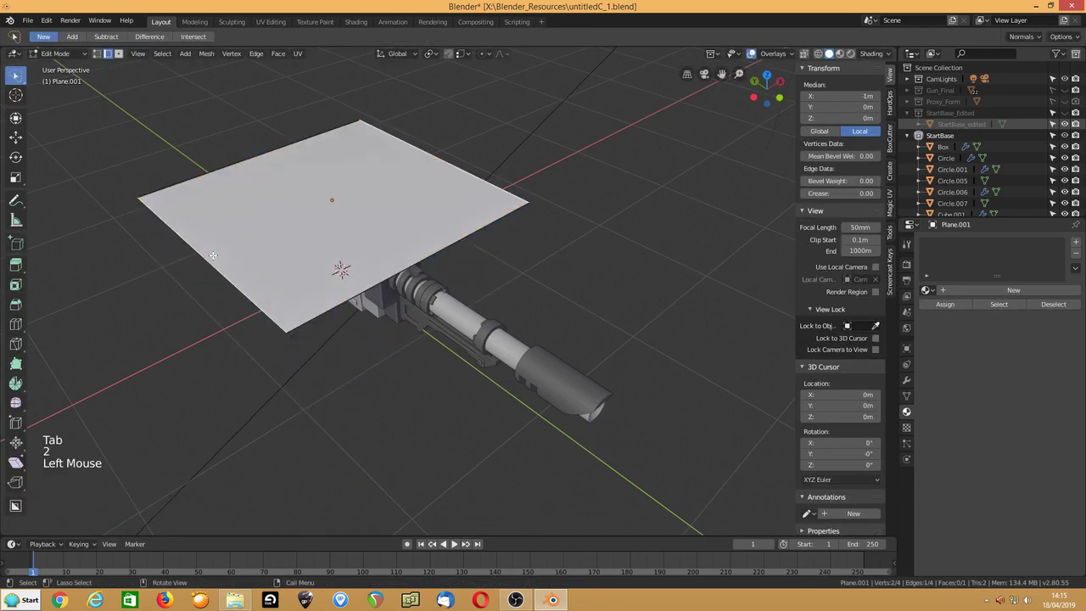
key("g")
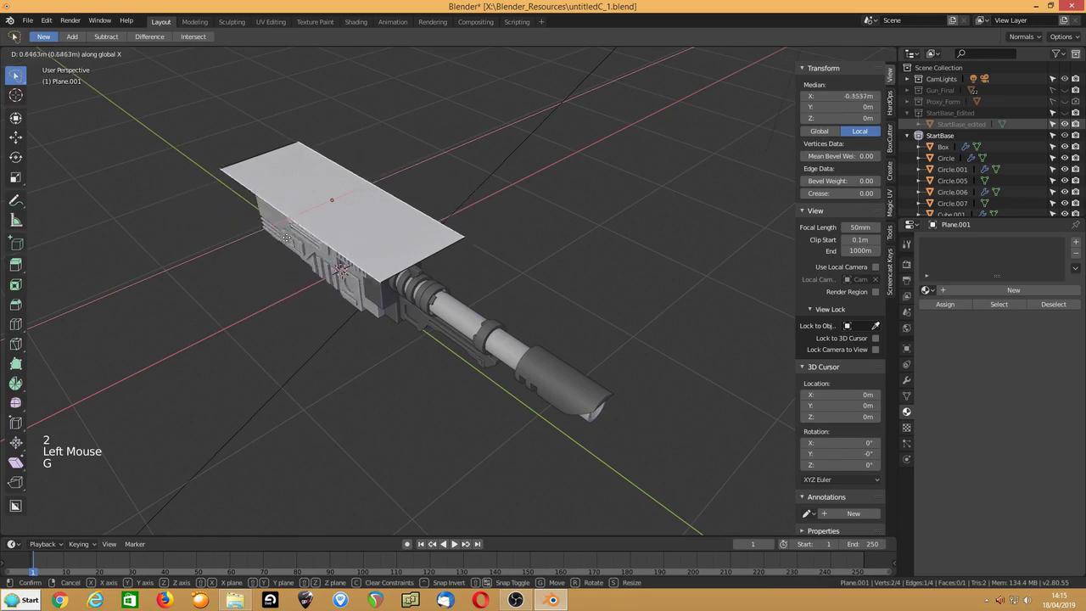
left_click(247, 252)
middle_click_drag(247, 252, 329, 229)
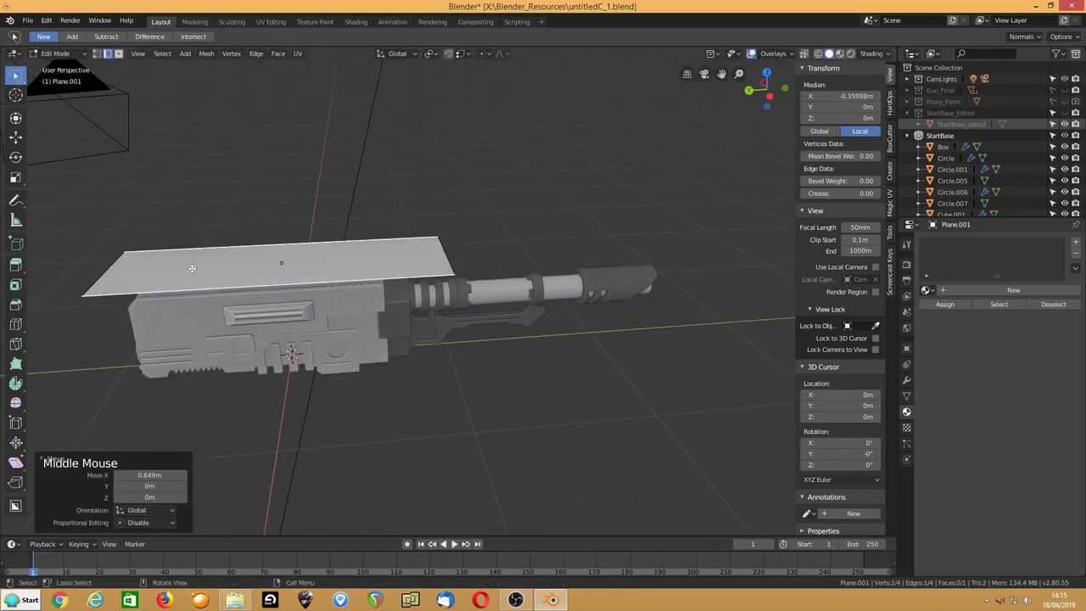
Step: Scale the whole plane to about 0.704 along Y and raise its geometry about 0.054 m along Z
key("a")
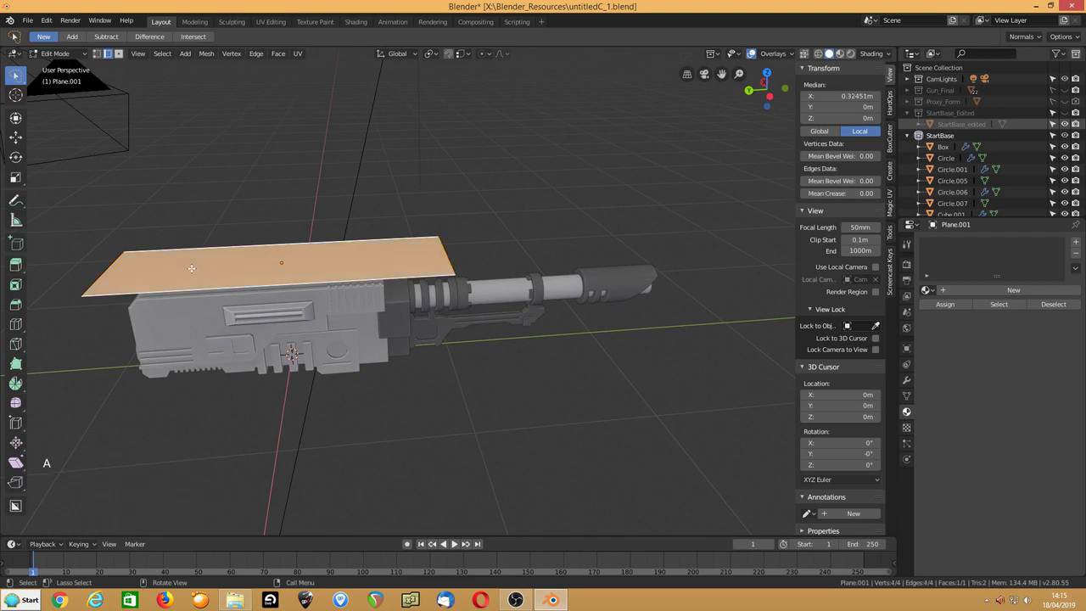
key("s")
key("y")
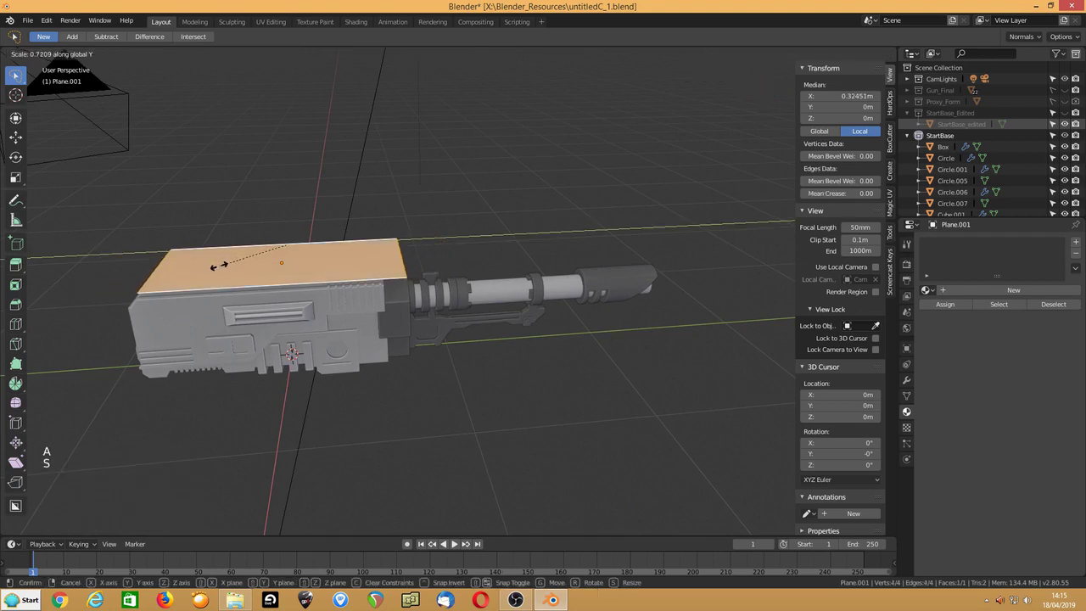
left_click(220, 266)
middle_click_drag(220, 267, 358, 264, "shift")
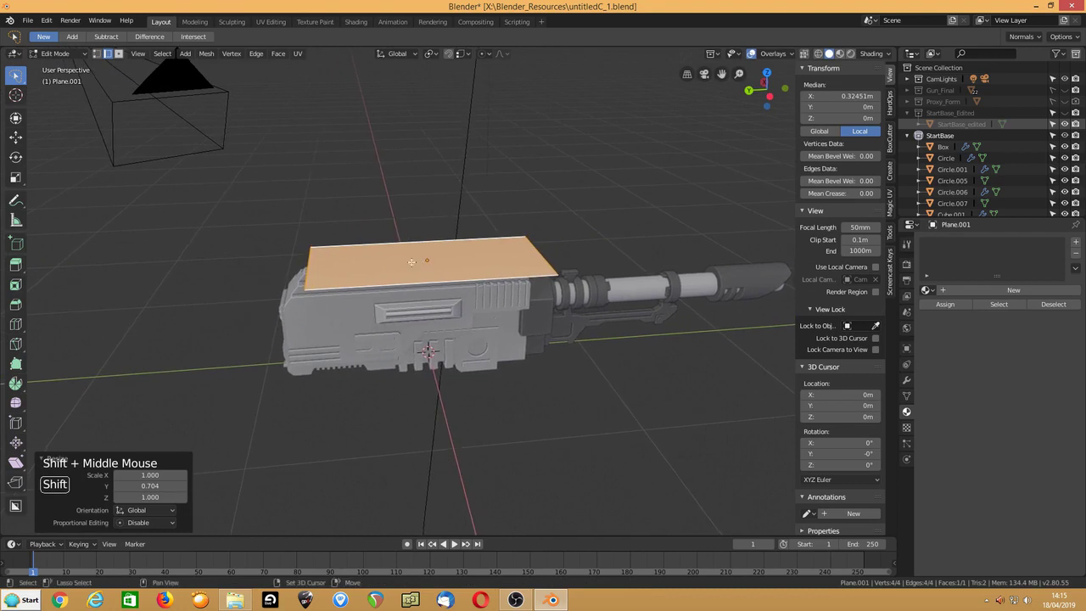
key("g")
key("z")
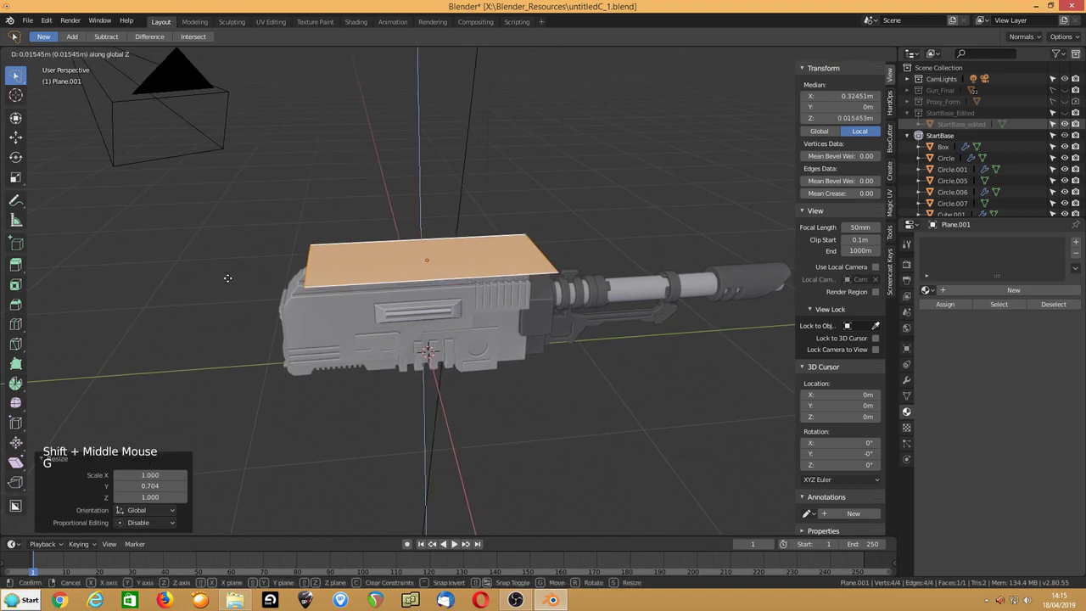
left_click(229, 273)
Step: Select the outer side edge of the plane above the weapon's body
middle_click_drag(364, 251, 242, 233)
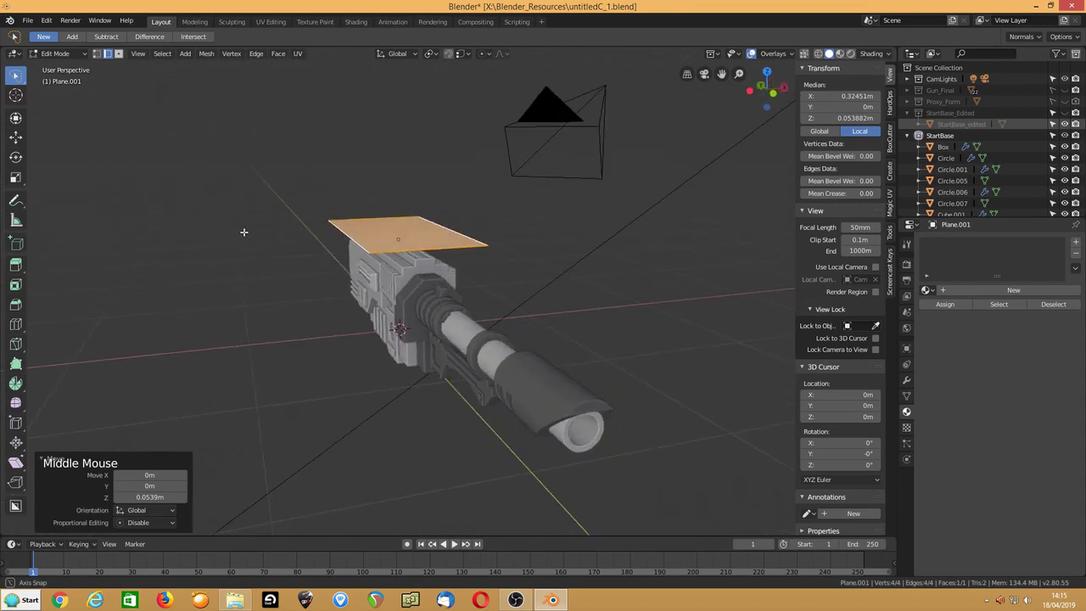
left_click(339, 231)
left_click(342, 231)
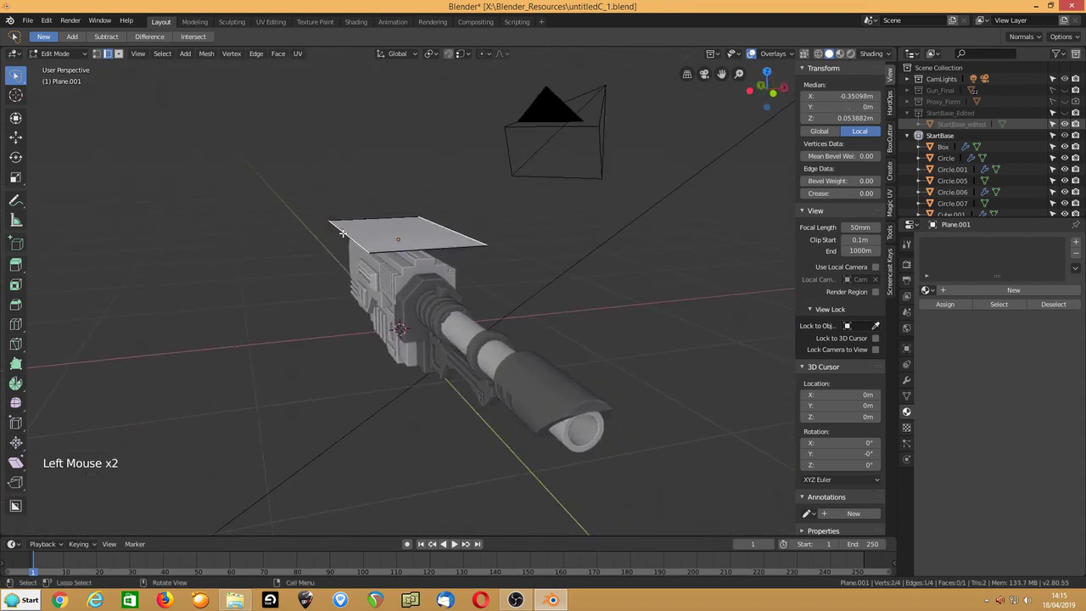
key("e")
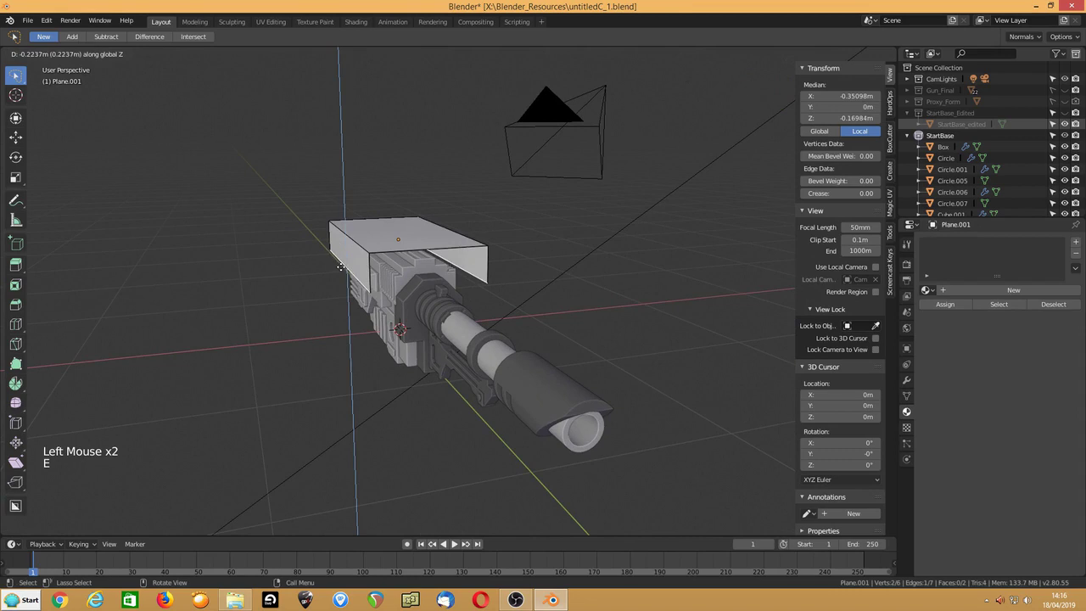
left_click(341, 267)
key("g")
key("x")
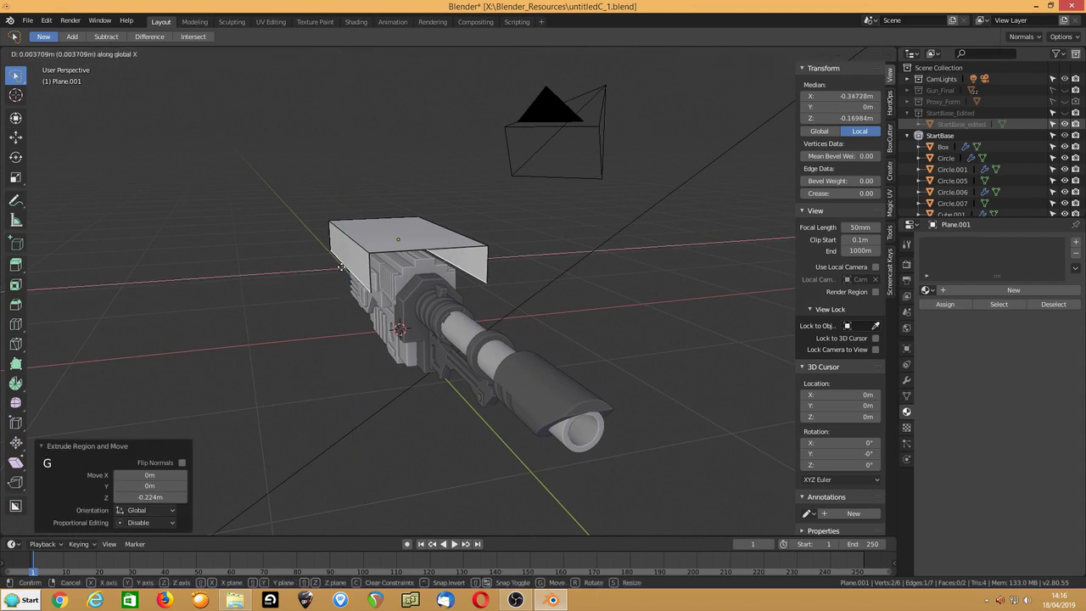
right_click(341, 267)
key("ctrl+z")
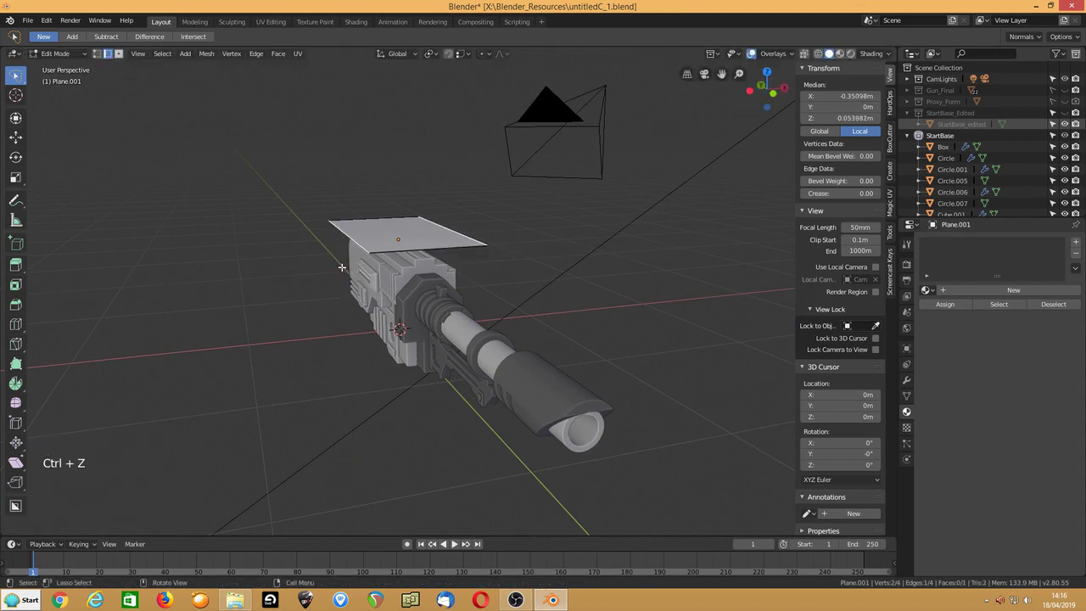
Step: Extrude the selected side edge about 0.201 m down along Z and slant it about 0.149 m outward along X
key("e")
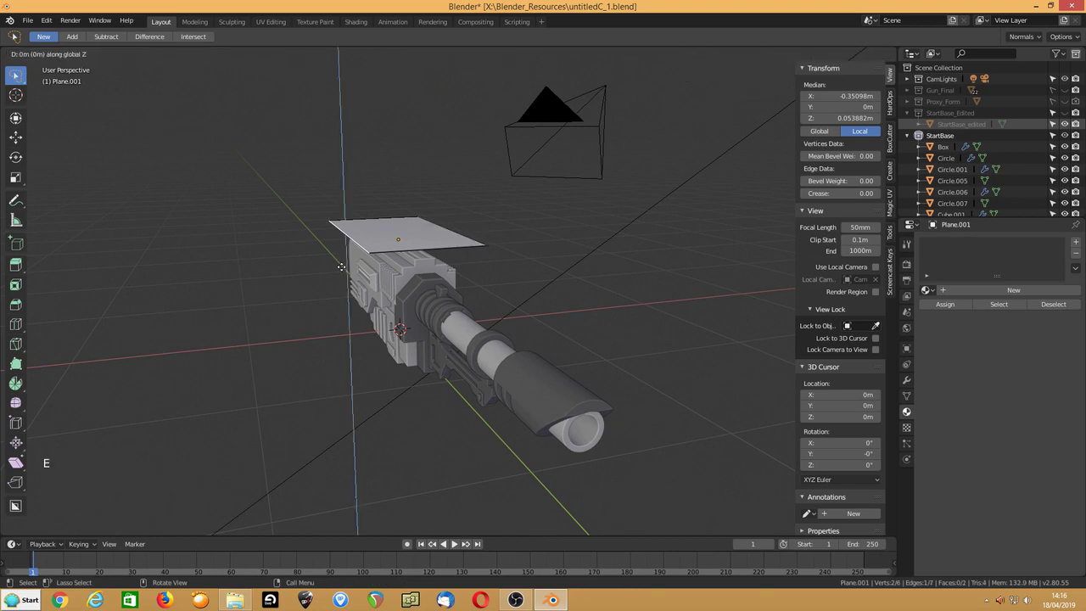
left_click(341, 297)
key("g")
key("x")
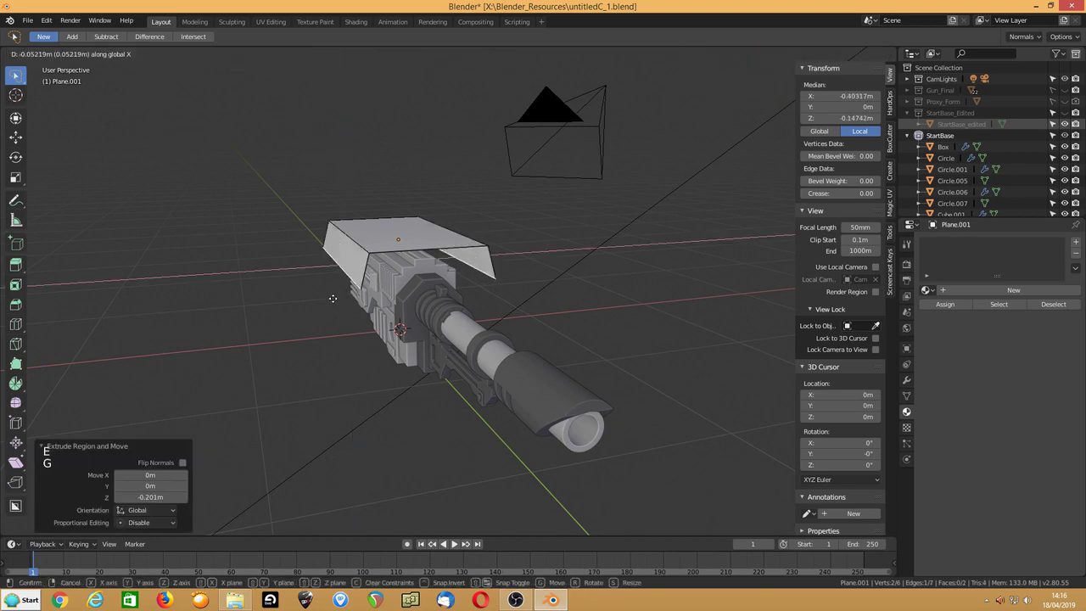
left_click(322, 294)
middle_click_drag(319, 297, 458, 269)
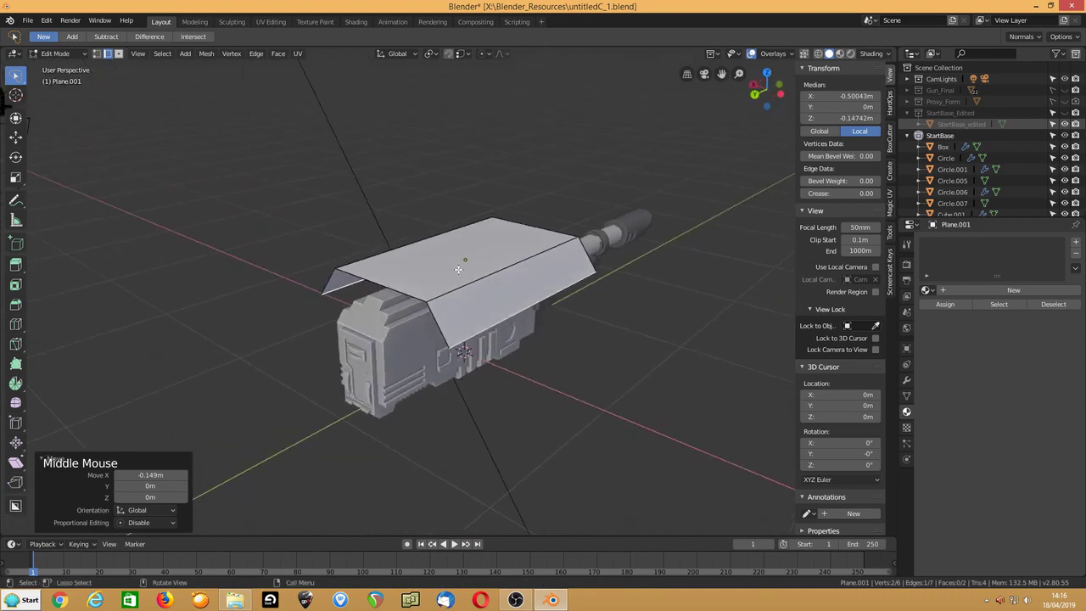
Step: Leave mesh editing and give the cover a thickness of about 0.043 m with the HardOps solidify
key("Tab")
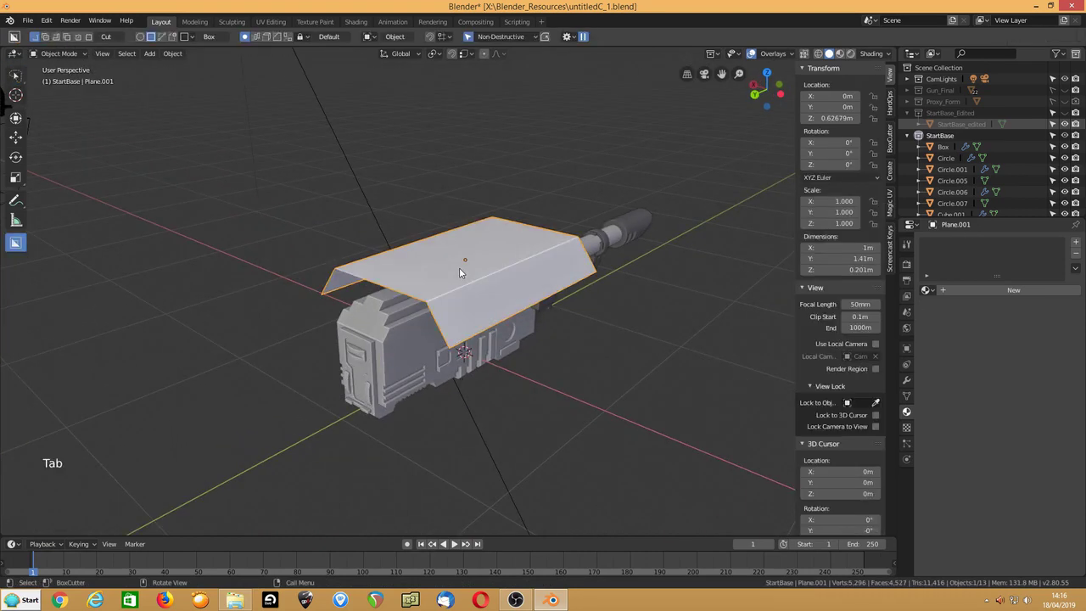
key("q")
left_click(459, 268)
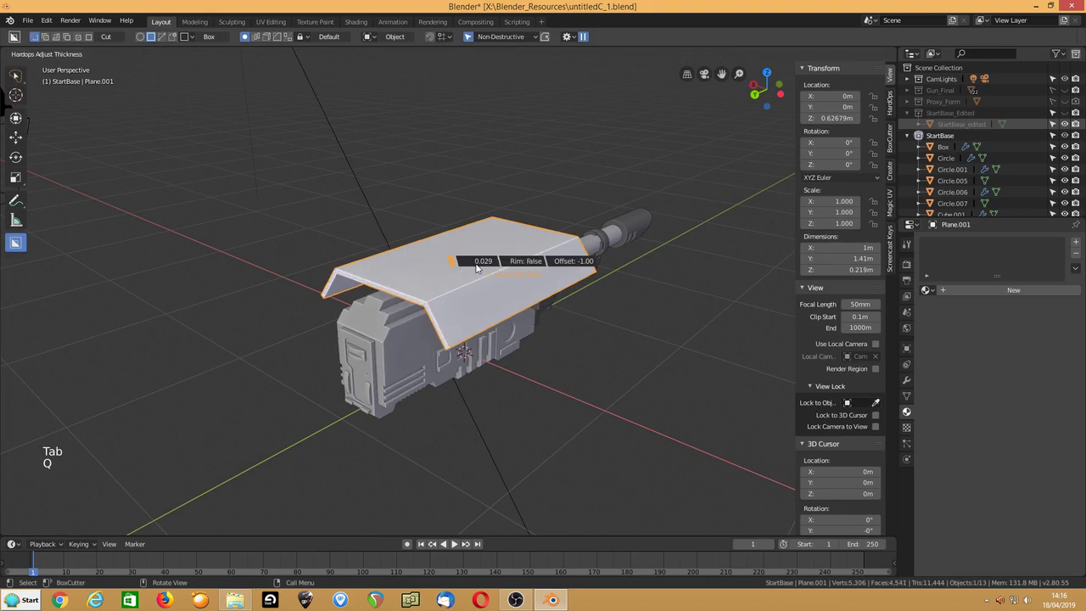
left_click(485, 268)
middle_click_drag(485, 268, 173, 321)
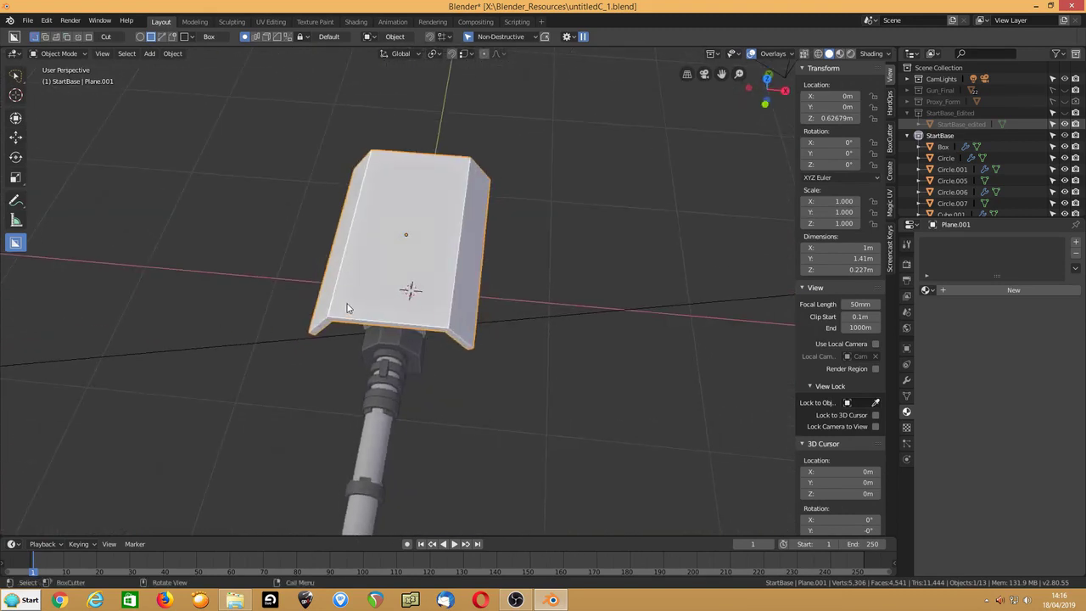
left_click_drag(434, 307, 415, 357)
mouse_move(344, 303)
left_mouse_down()
mouse_move(371, 315)
mouse_move(367, 342)
left_mouse_up()
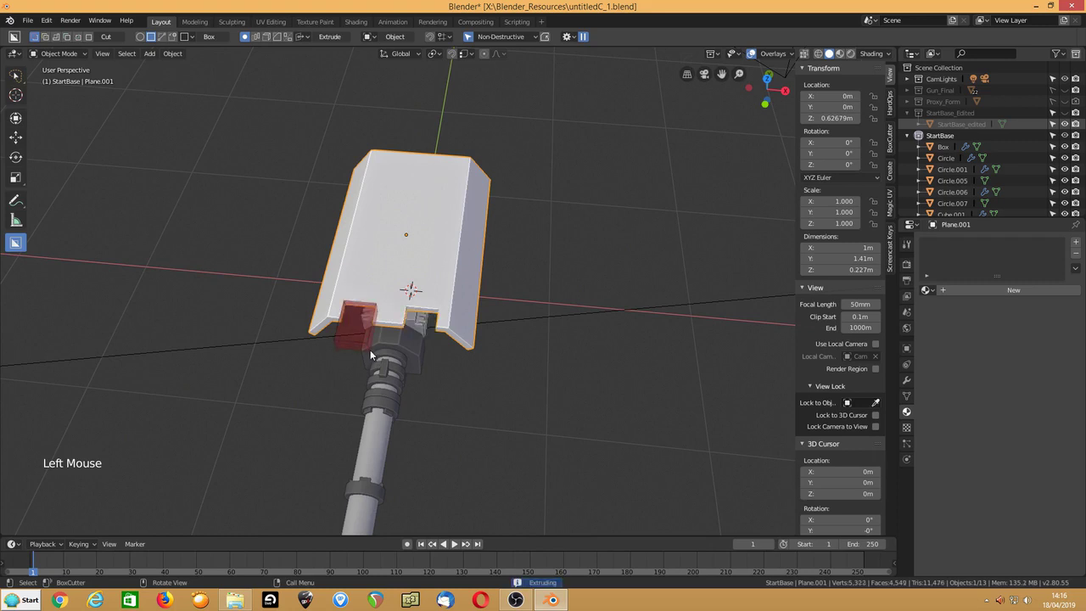
right_click(363, 343)
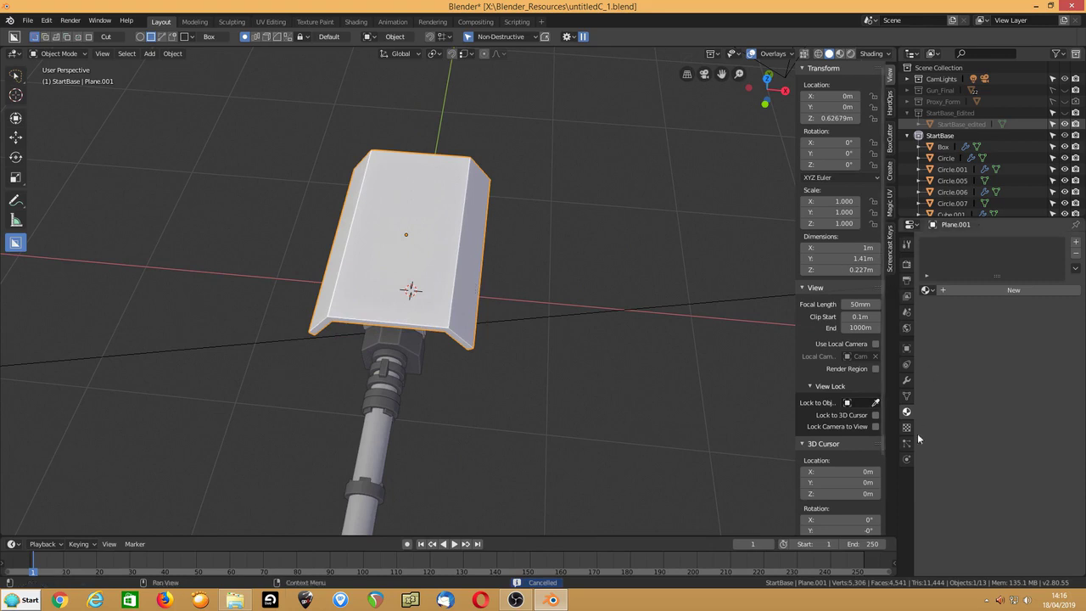
Step: Delete the leftover Boolean modifier that uses Cutter.051 from the cover and collapse its remaining modifiers
left_click(907, 380)
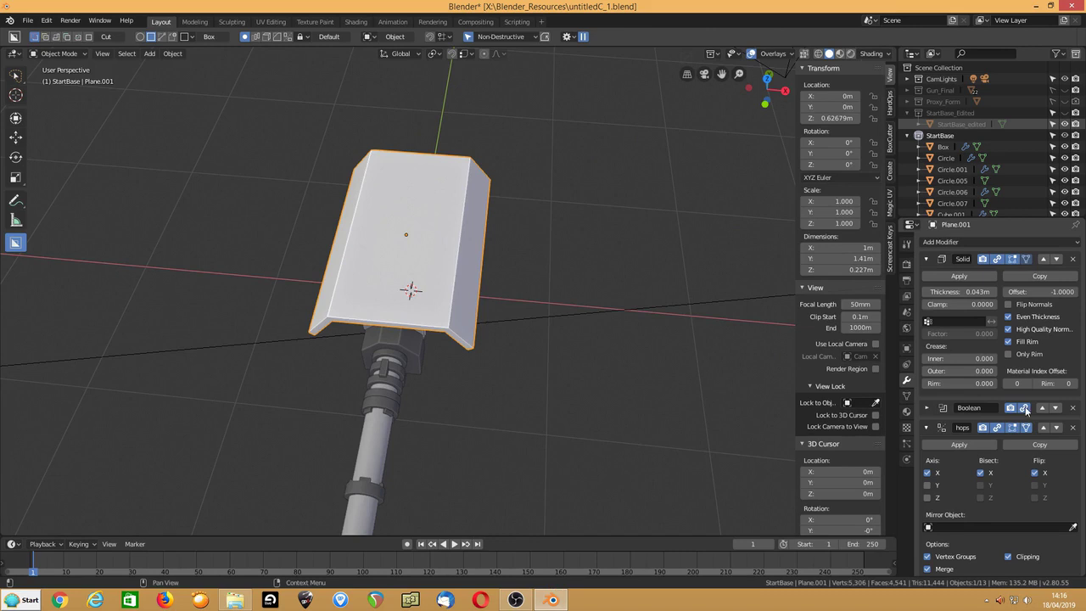
left_click(927, 408)
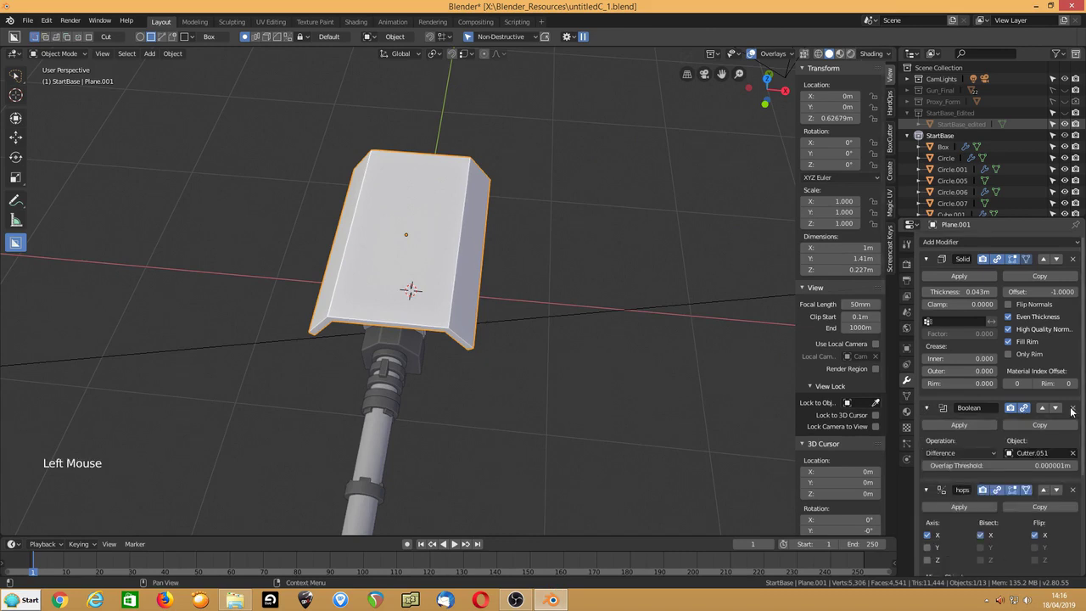
left_click(1073, 408)
left_click(928, 408)
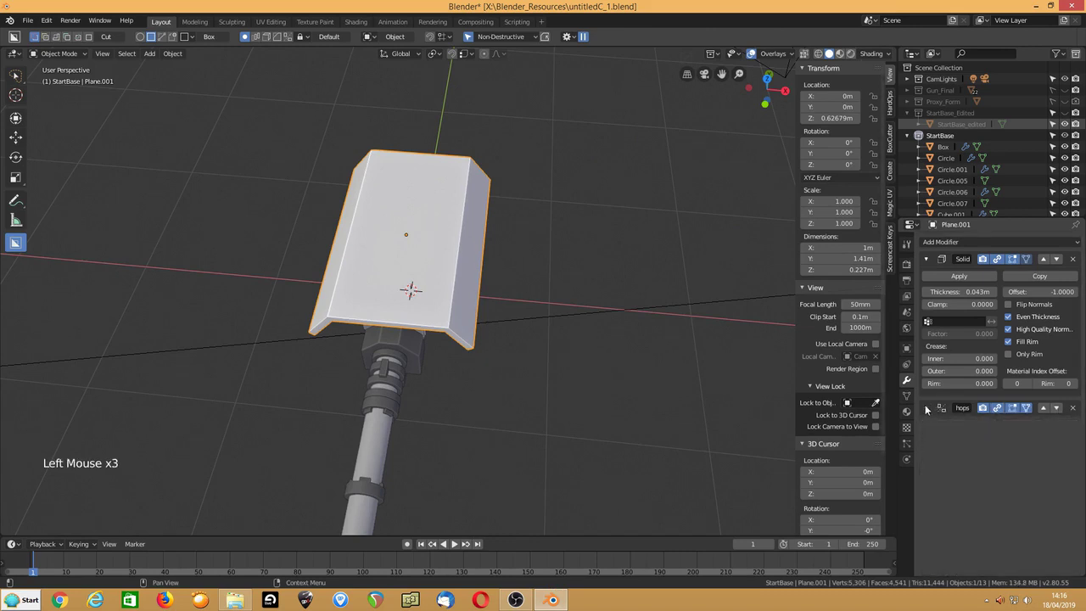
left_click(927, 260)
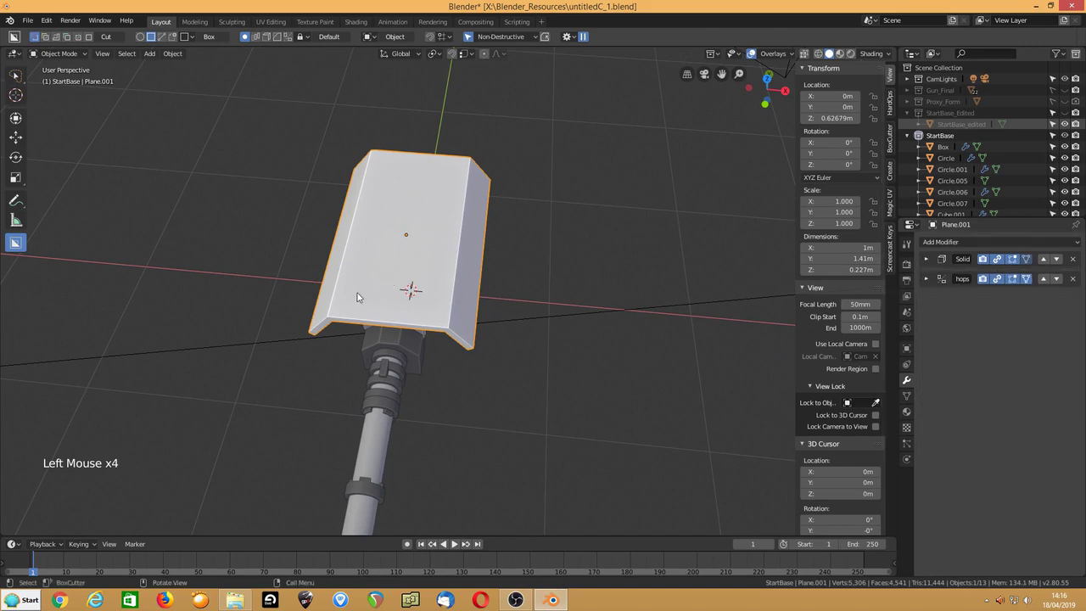
Step: Cut a small rectangular notch into the cover's barrel-side edge, off the centre line, with a BoxCutter box
left_click_drag(346, 309, 347, 329)
mouse_move(363, 329)
left_mouse_down()
mouse_move(338, 331)
mouse_move(368, 335)
left_mouse_up()
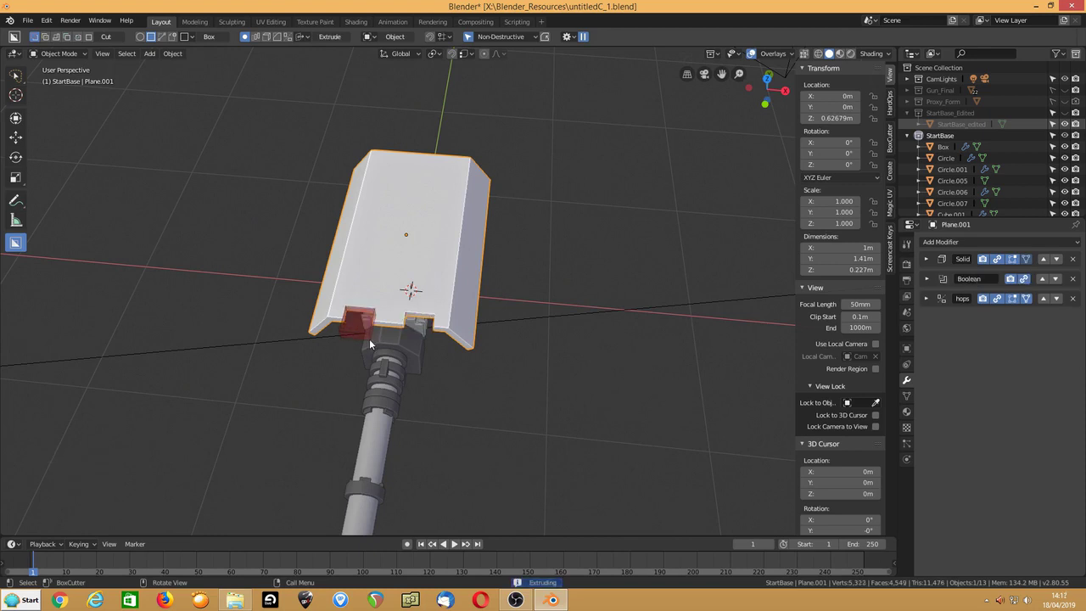
left_click(368, 339)
mouse_move(369, 339)
middle_mouse_down()
mouse_move(509, 329)
mouse_move(555, 310)
middle_mouse_up()
mouse_move(397, 347)
left_mouse_down()
mouse_move(394, 383)
mouse_move(420, 399)
left_mouse_up()
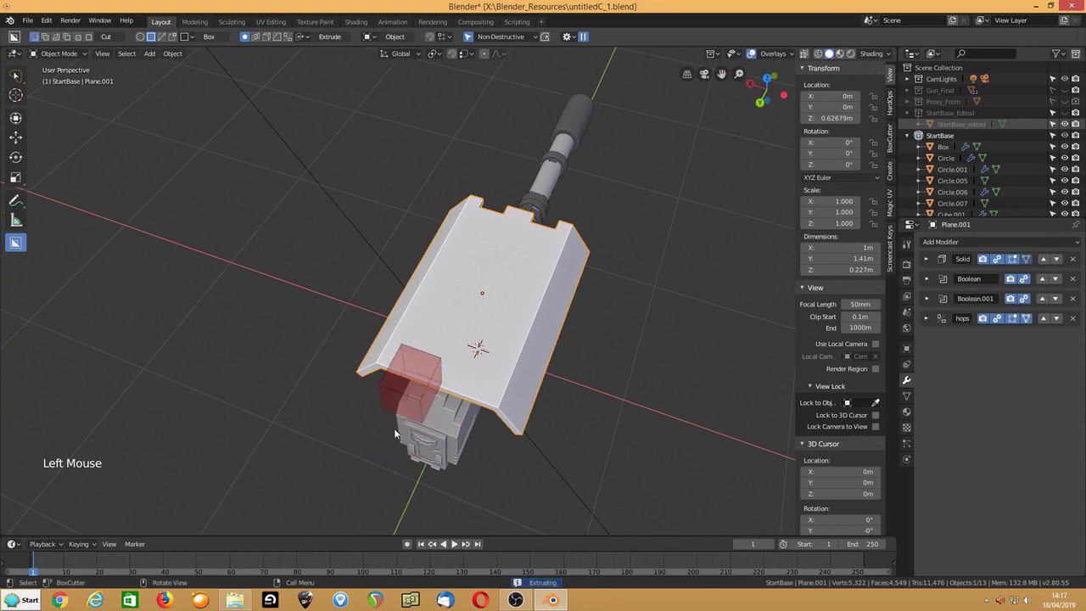
key("Escape")
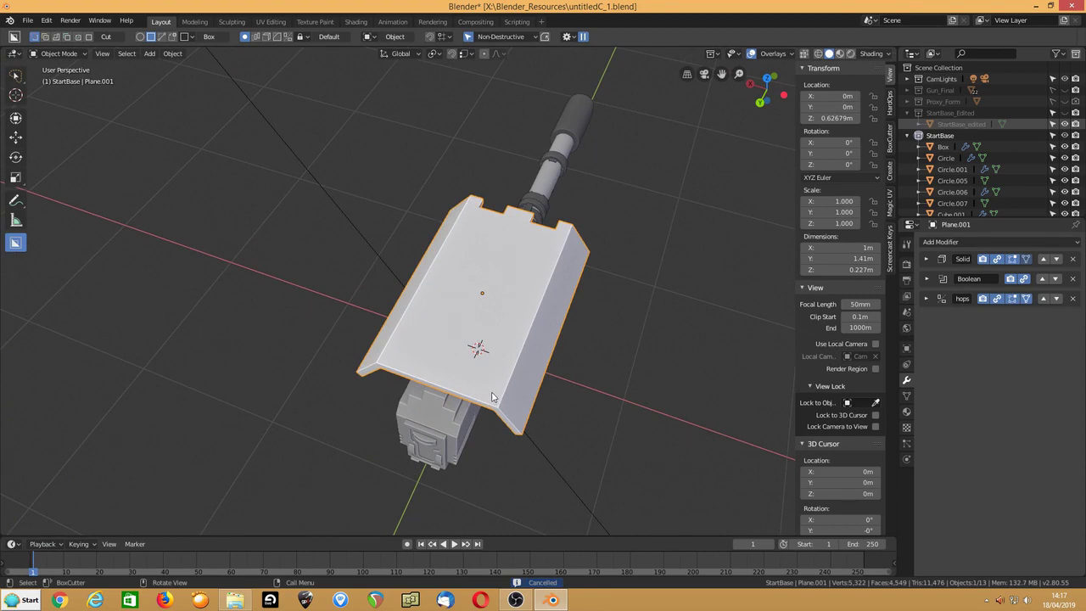
Step: Box-cut a notch into the cover's rear edge, then pull the cutter's outer end face in 0.125 m along Y and scale it about 1.63 along X
left_click_drag(479, 430, 435, 426)
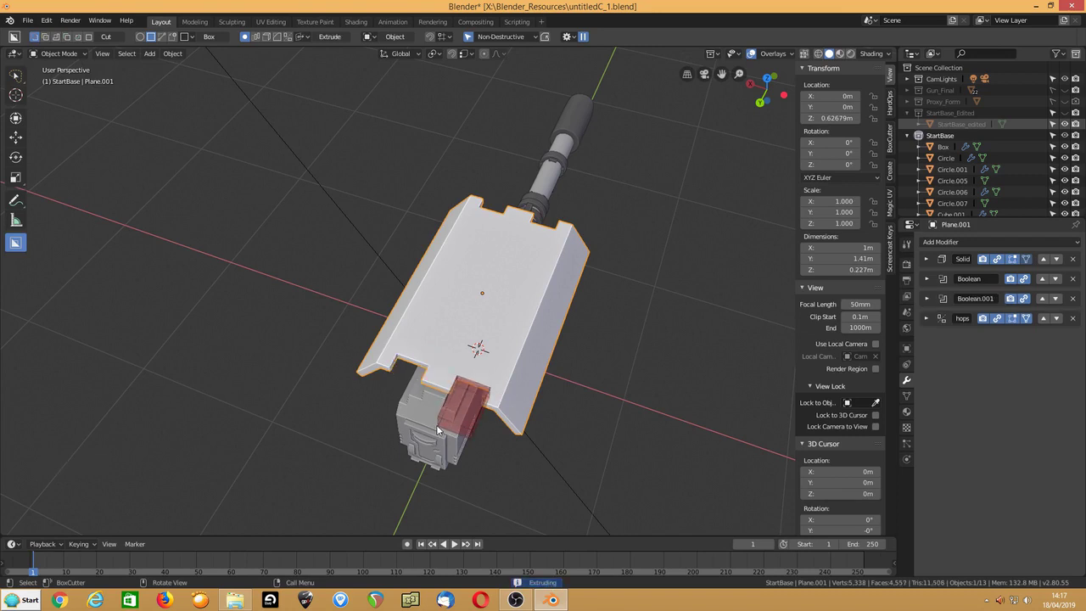
left_click(438, 422)
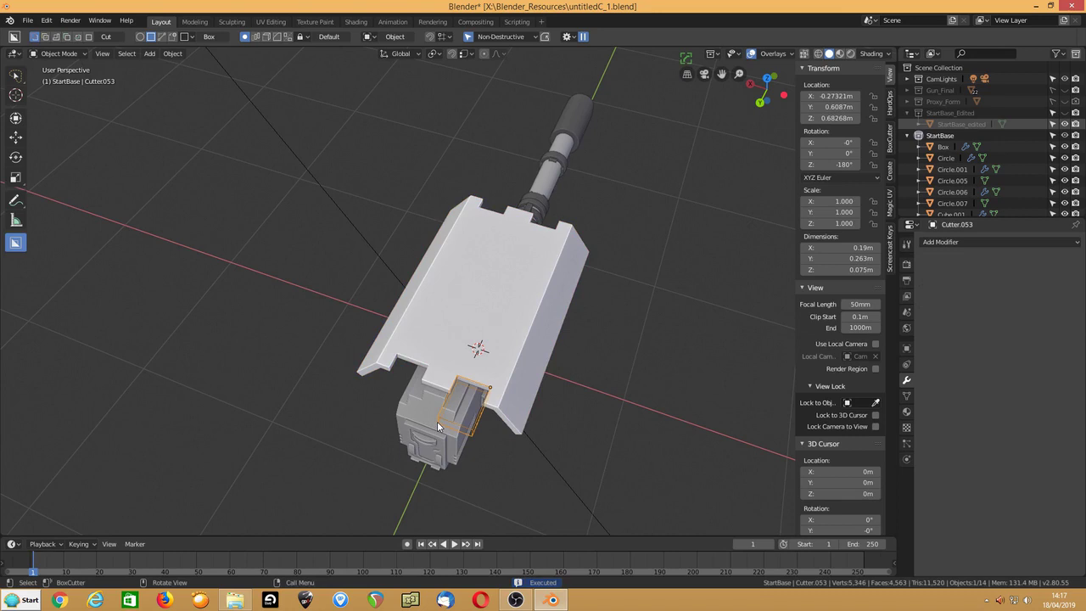
key("Tab")
key("3")
left_click(427, 430)
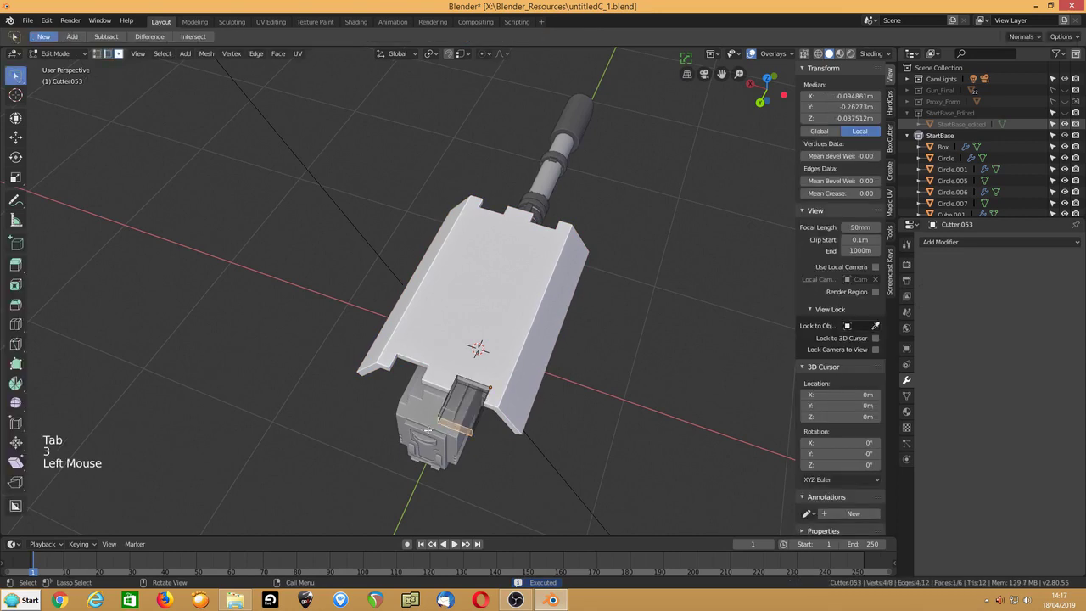
key("g")
left_click(409, 415)
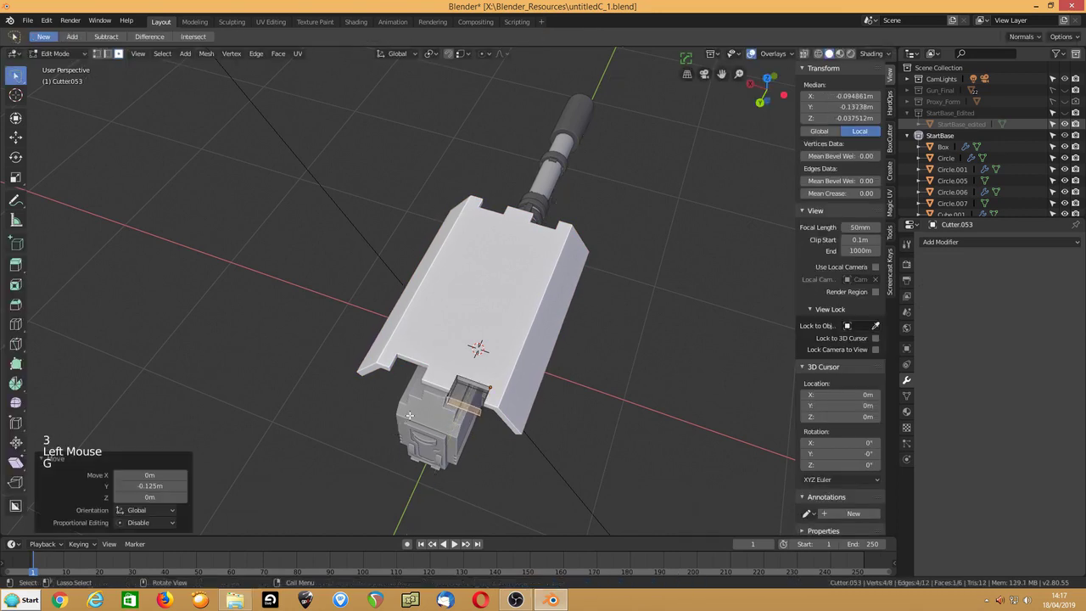
key("s")
key("x")
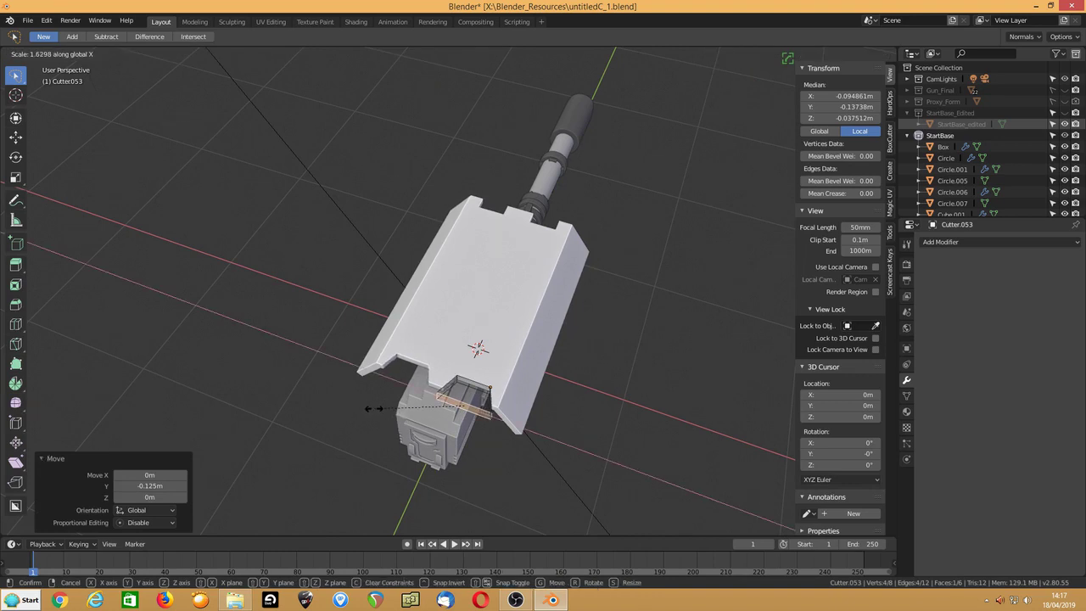
left_click(373, 408)
Step: Move the rear notch's whole cutter about 0.0325 m along Y and hide it
key("Tab")
key("g")
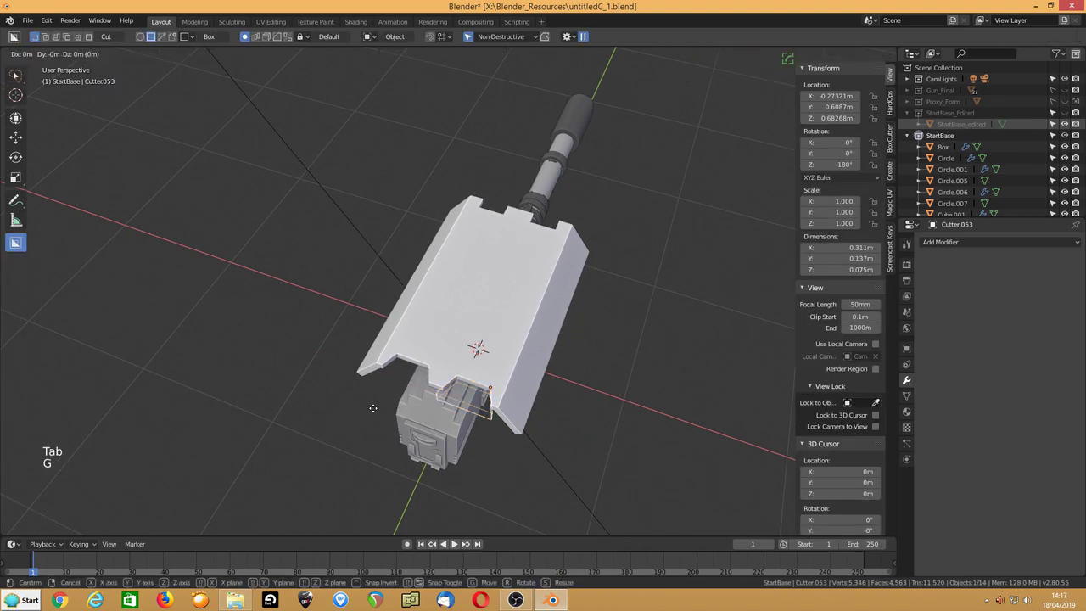
left_click(374, 410)
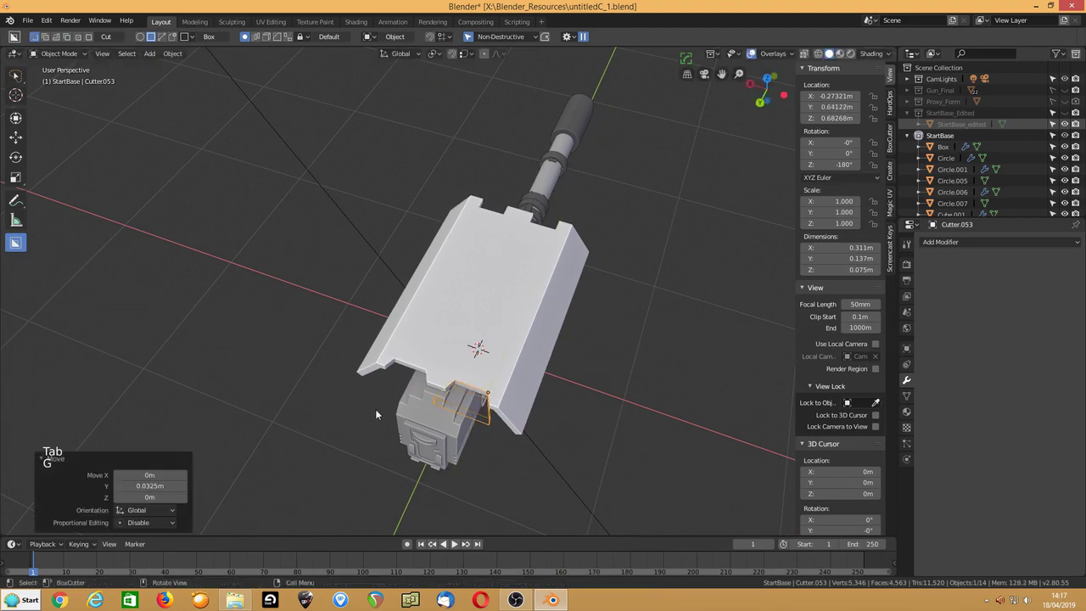
key("h")
Step: Open the cover's mesh for edge editing and hide the CamLights collection
middle_click_drag(382, 410, 398, 399)
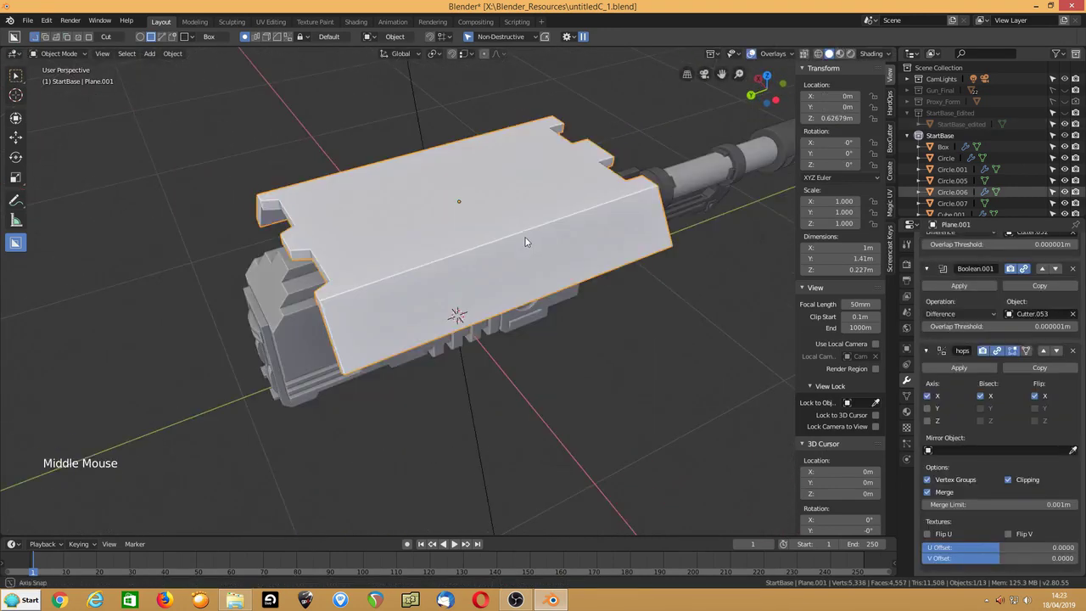
middle_click_drag(526, 237, 431, 311)
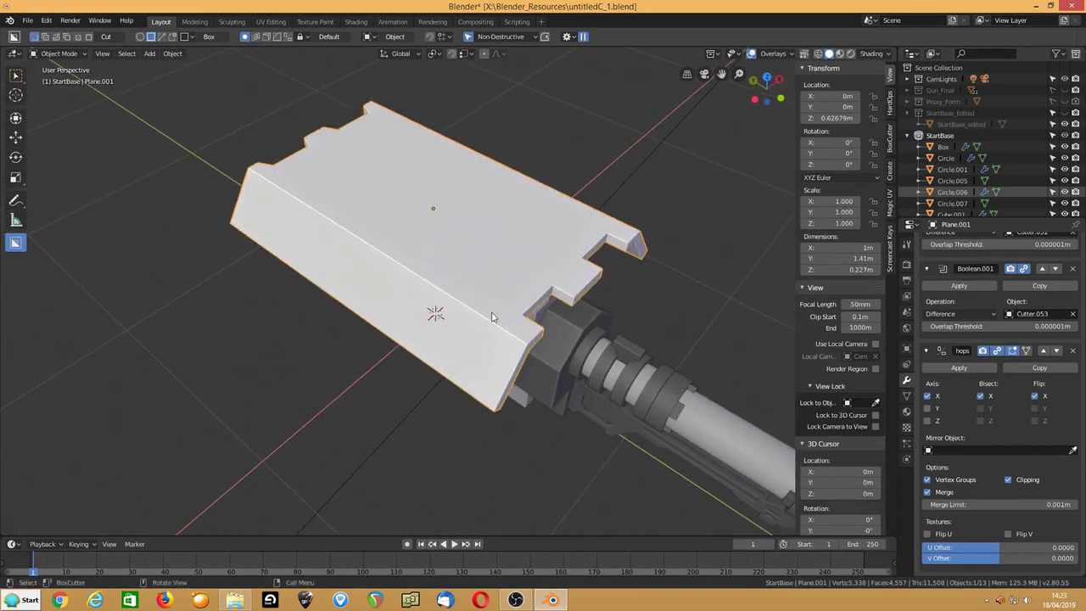
middle_click_drag(296, 303, 433, 280)
key("Tab")
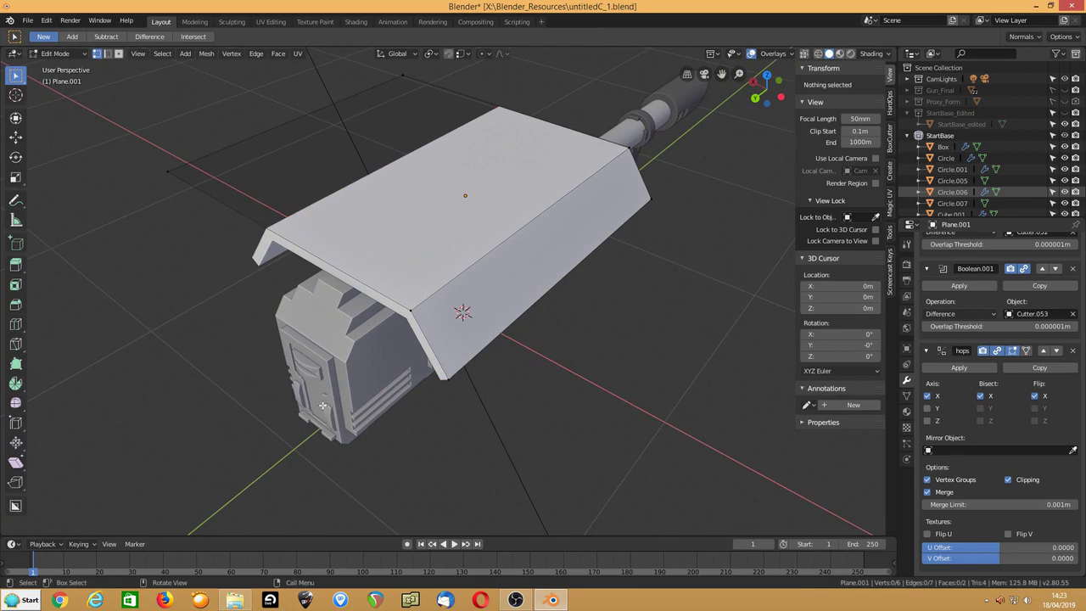
key("2")
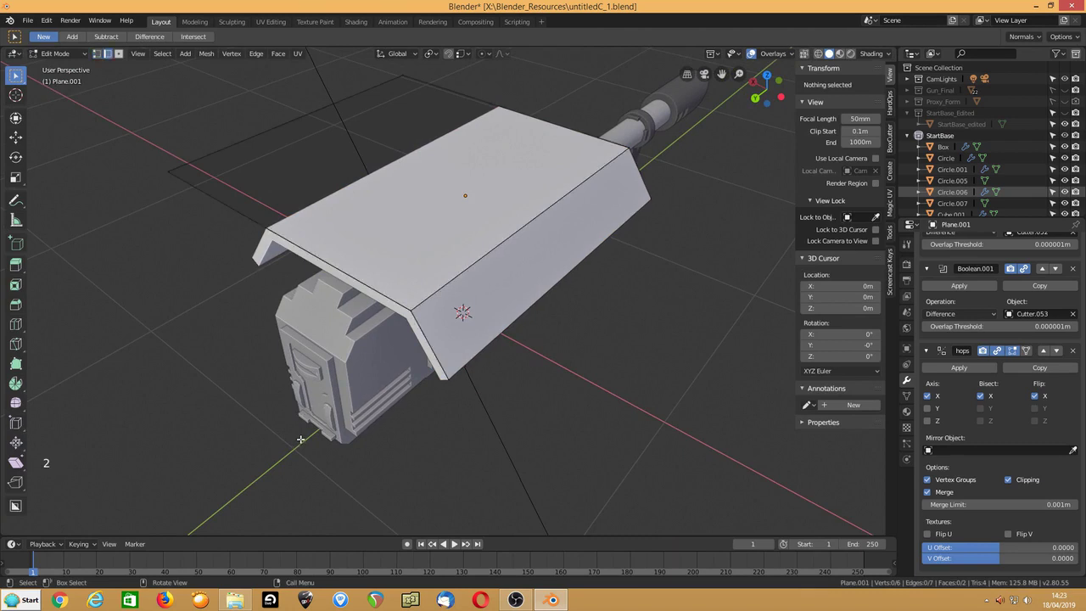
middle_click_drag(301, 439, 304, 433)
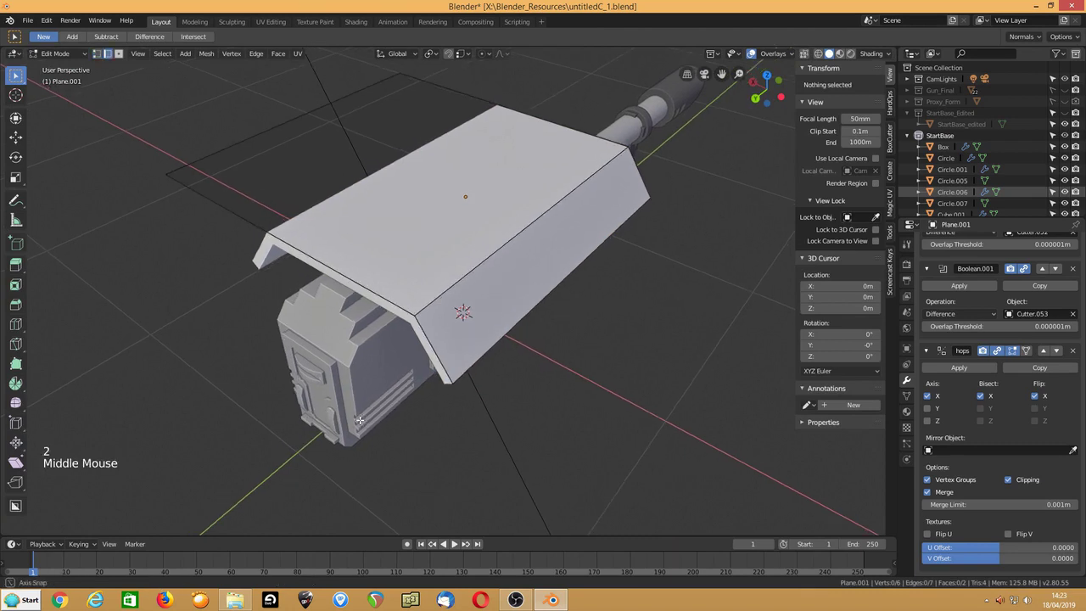
left_click(1065, 81)
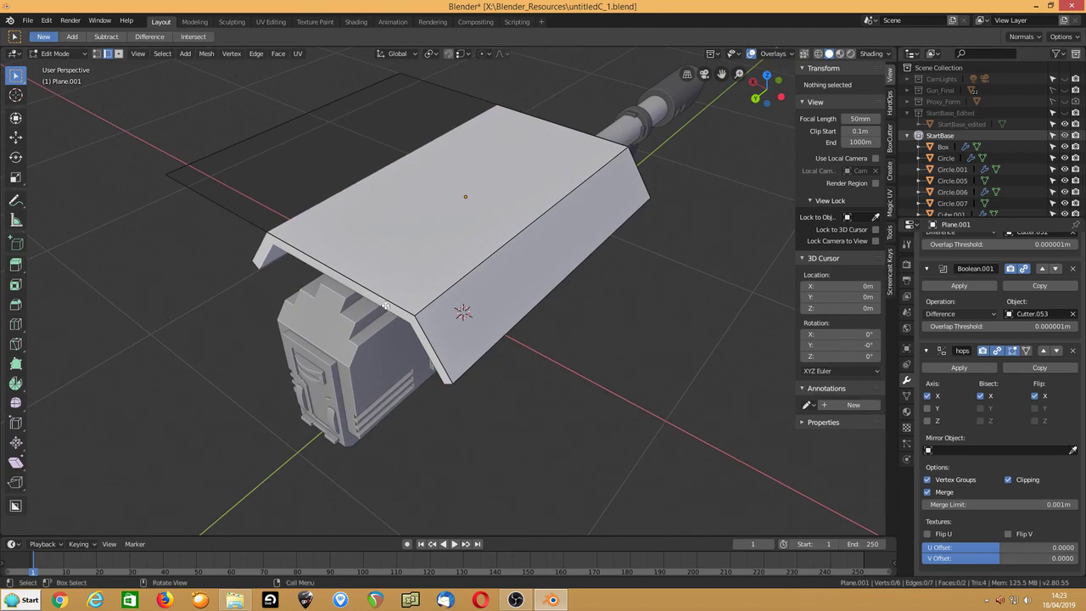
Step: Duplicate the slanted side edge at the cover's rear end in place and separate it into its own object
left_click(434, 303)
left_click(419, 334)
left_click(396, 305, "shift")
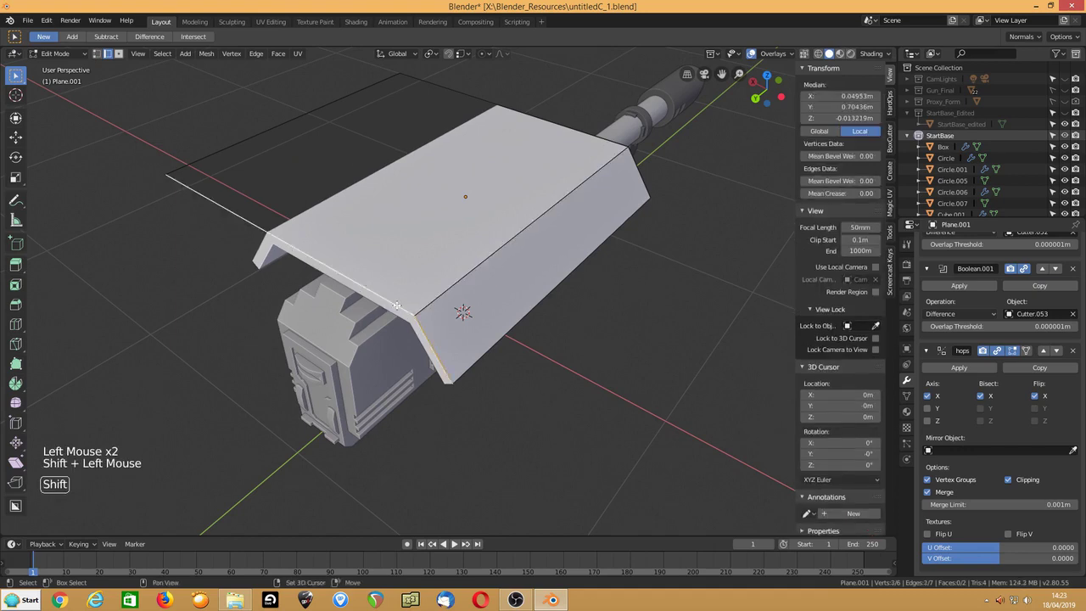
left_click(446, 367)
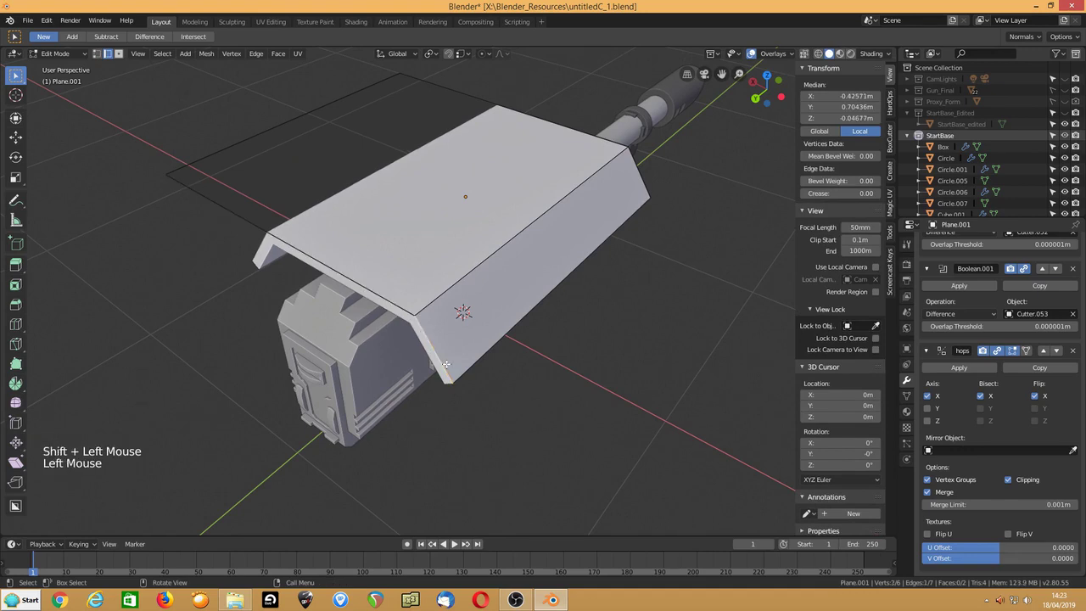
key("shift+d")
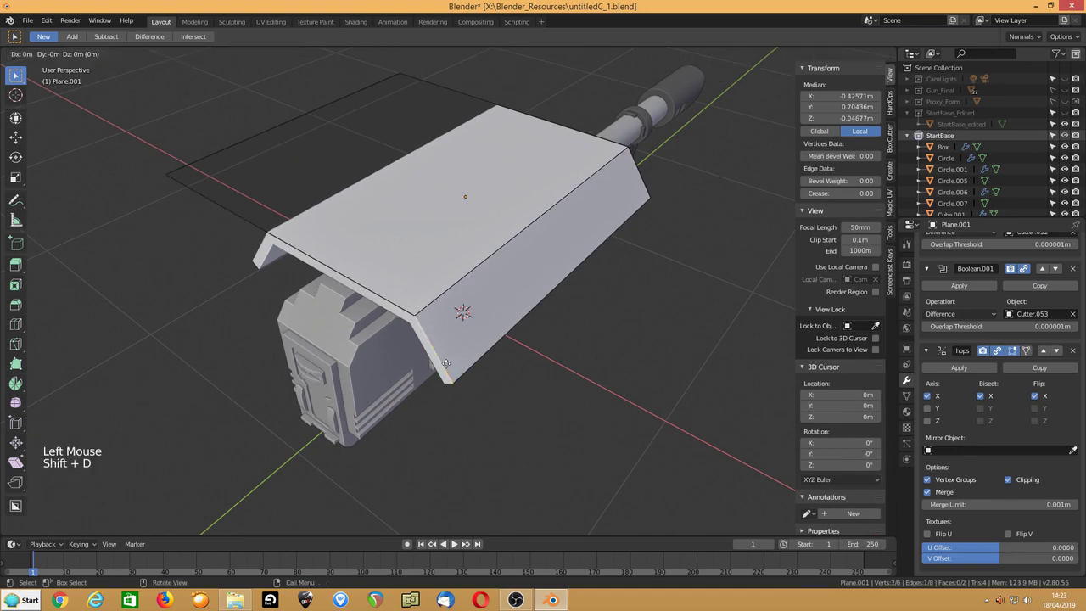
key("p")
left_click(446, 363)
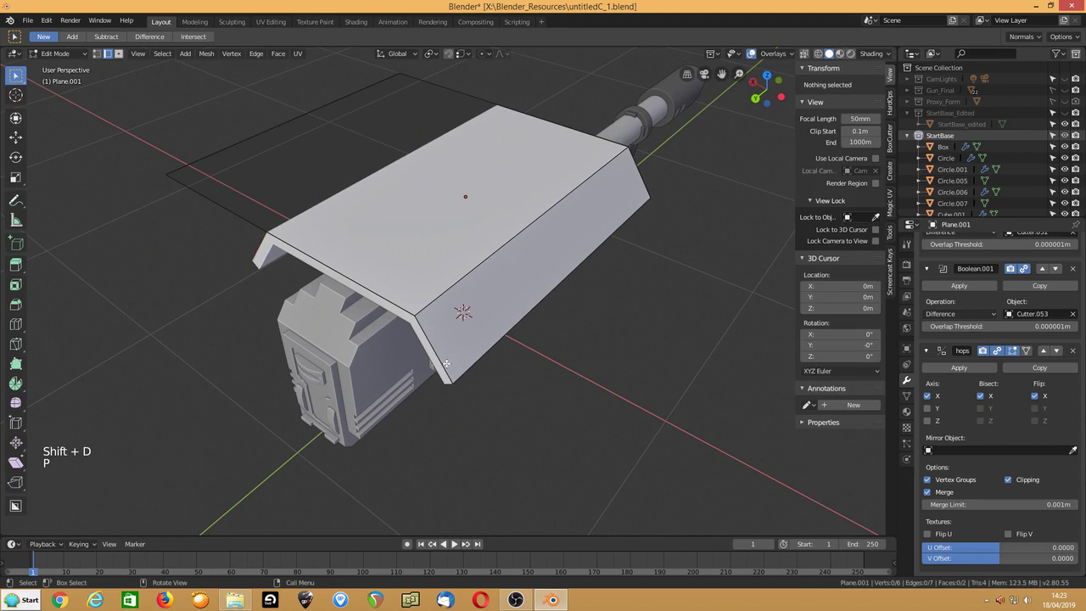
Step: Select the separated edge object and remove its mirror, Solidify and both Boolean modifiers
key("Tab")
left_click(467, 267)
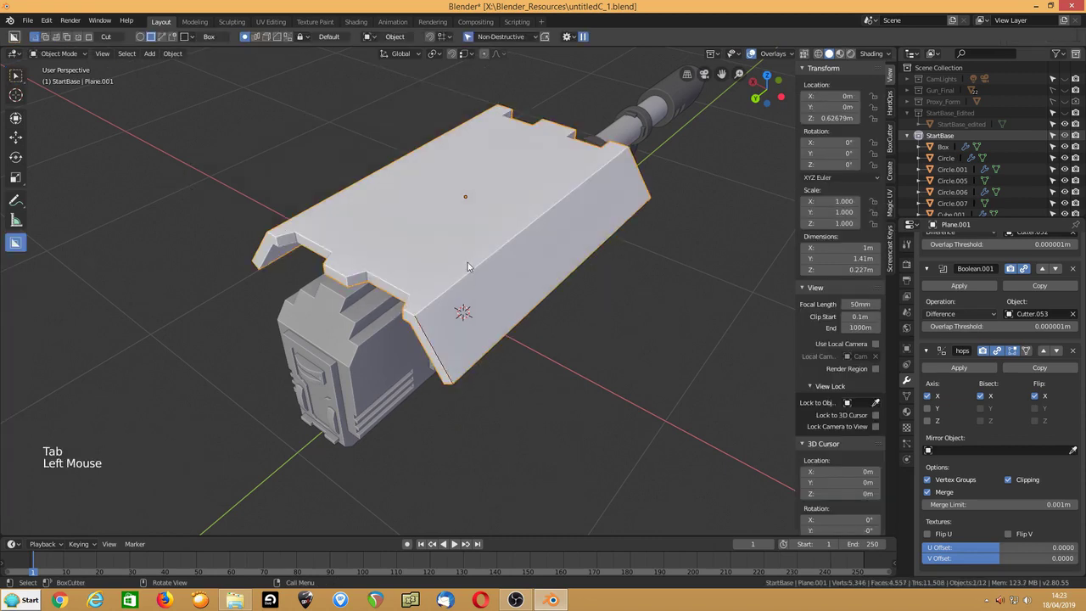
left_click(422, 336)
left_click(421, 336)
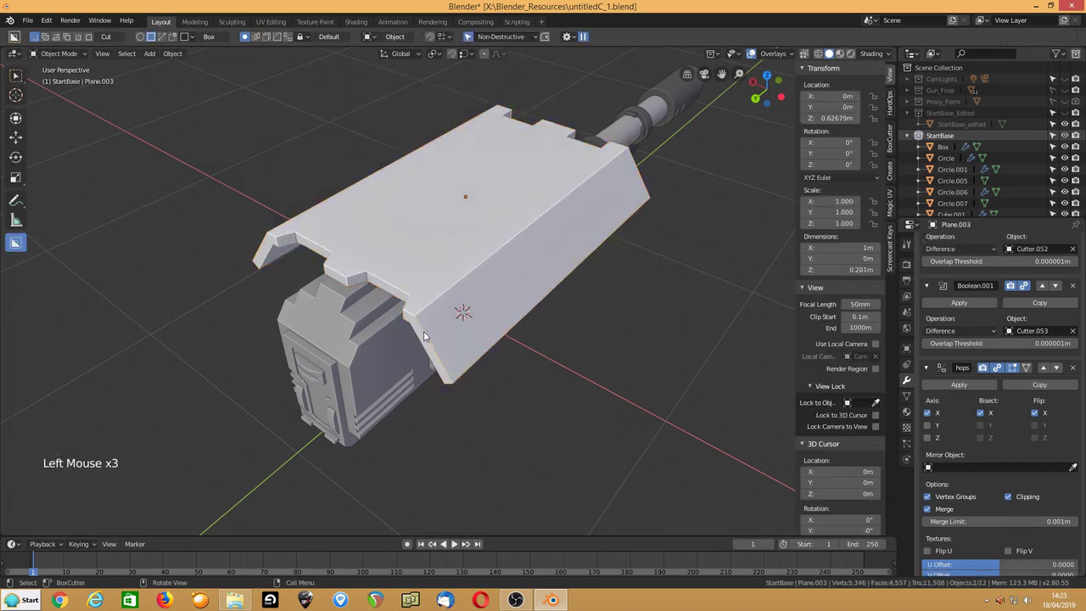
left_click(1073, 368)
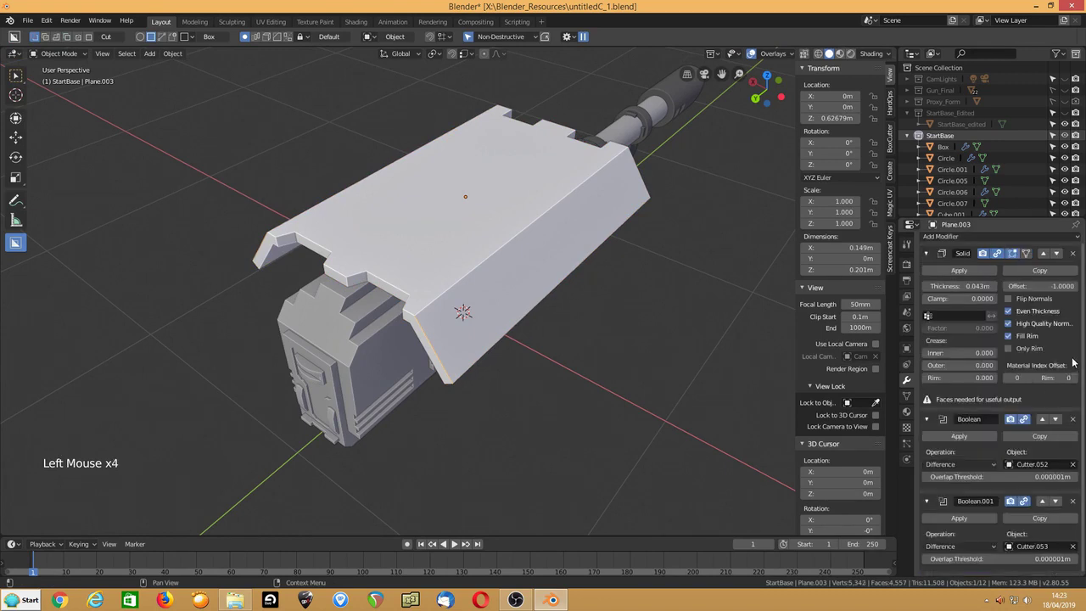
left_click(1072, 253)
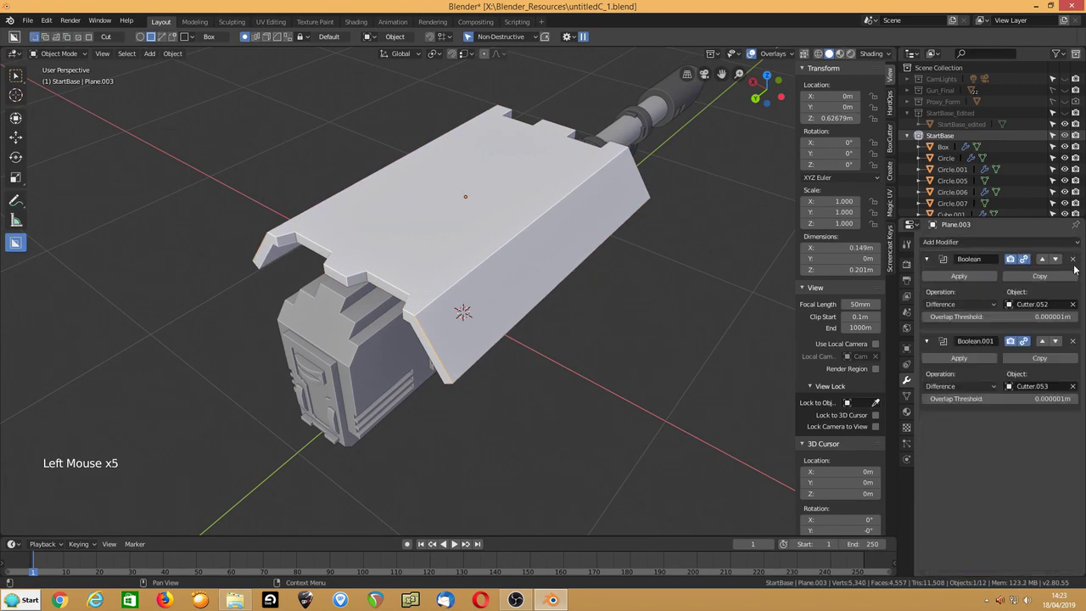
left_click(1073, 260)
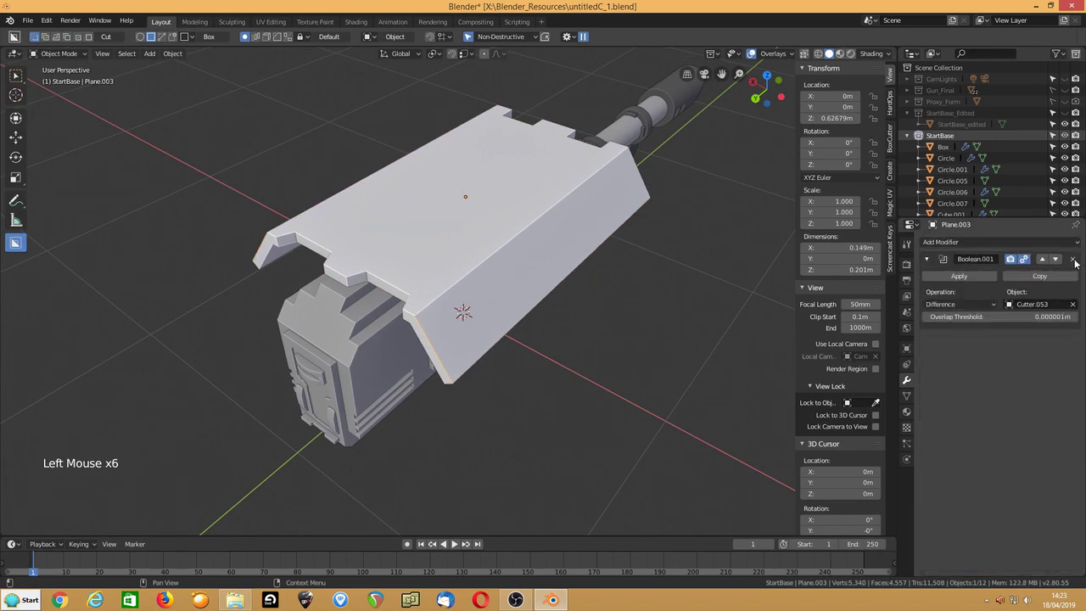
left_click(1073, 260)
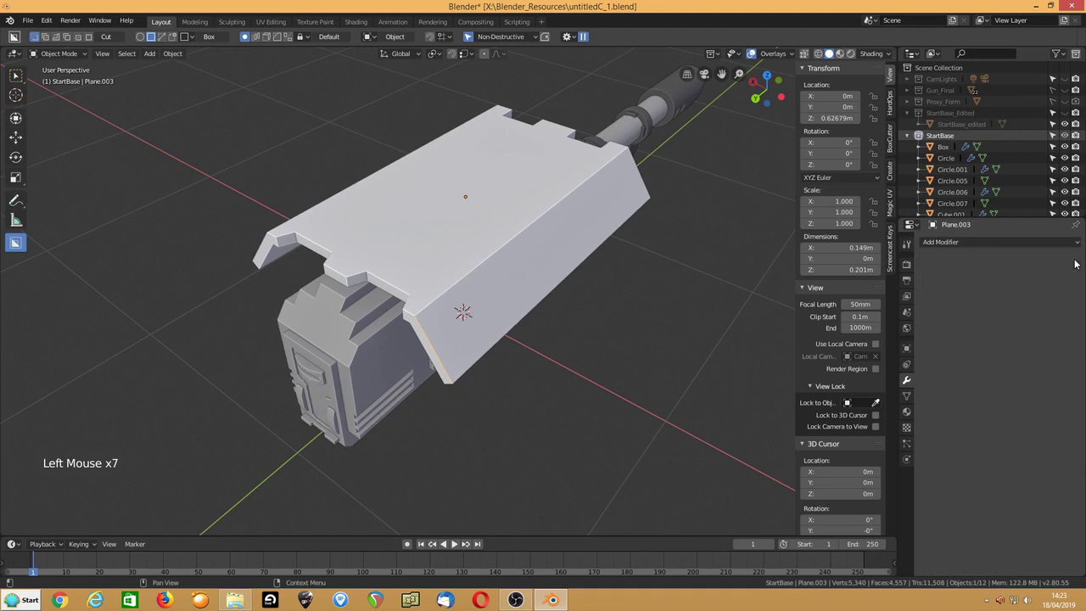
Step: Extrude the separated edge's upper vertex about 0.065 m along X and slide its lower vertex partway up the slope
key("Tab")
key("1")
left_click(435, 336)
key("e")
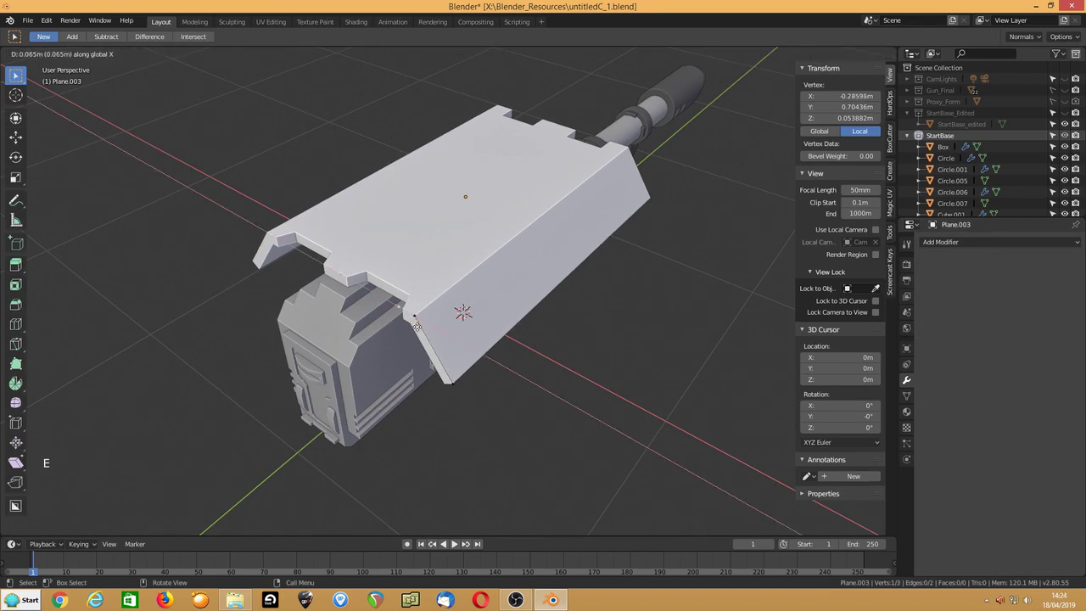
left_click(438, 375)
key("g")
key("g")
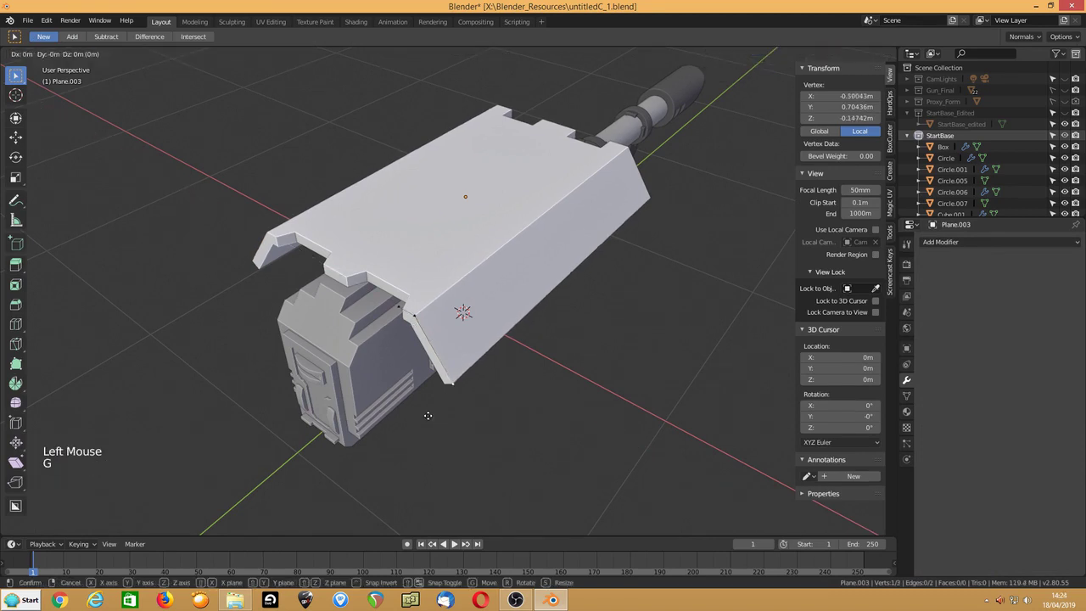
left_click(407, 377)
Step: Extrude the whole bent profile -0.0285 m along Y into a strip and set its origin to geometry
key("2")
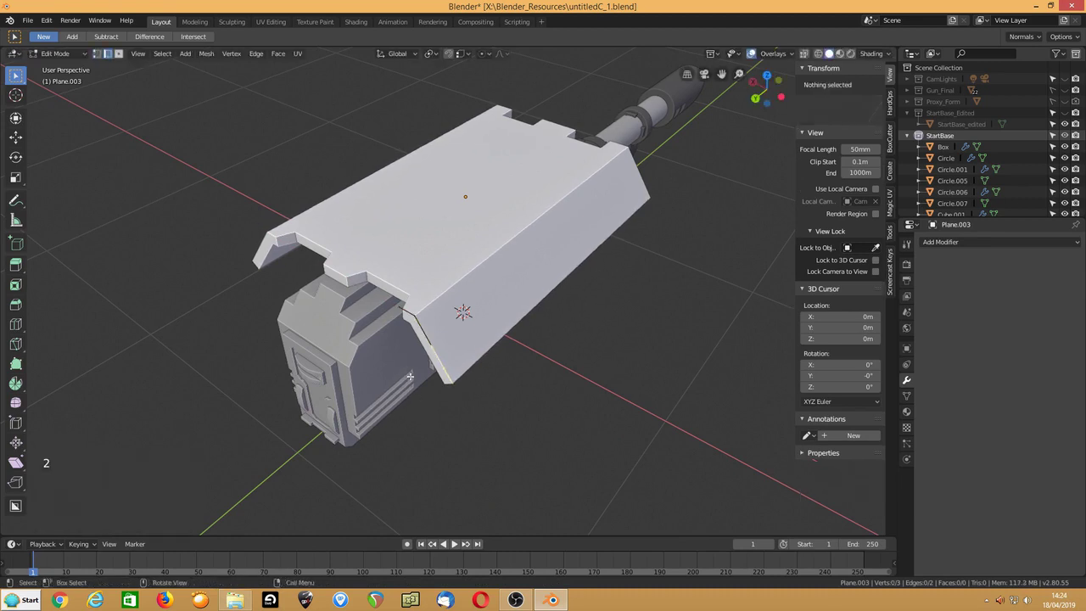
key("a")
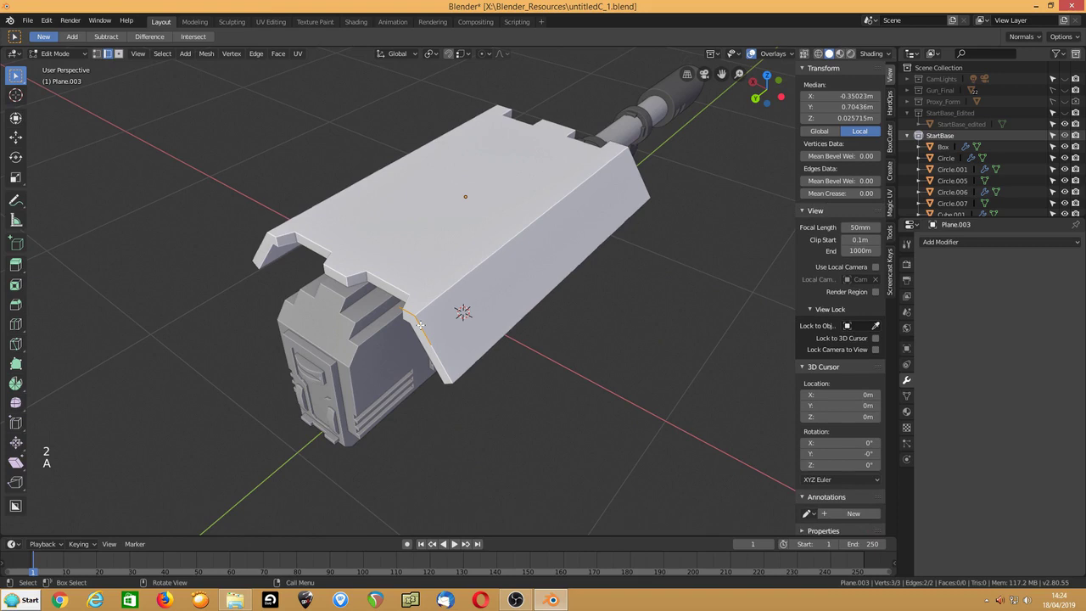
key("e")
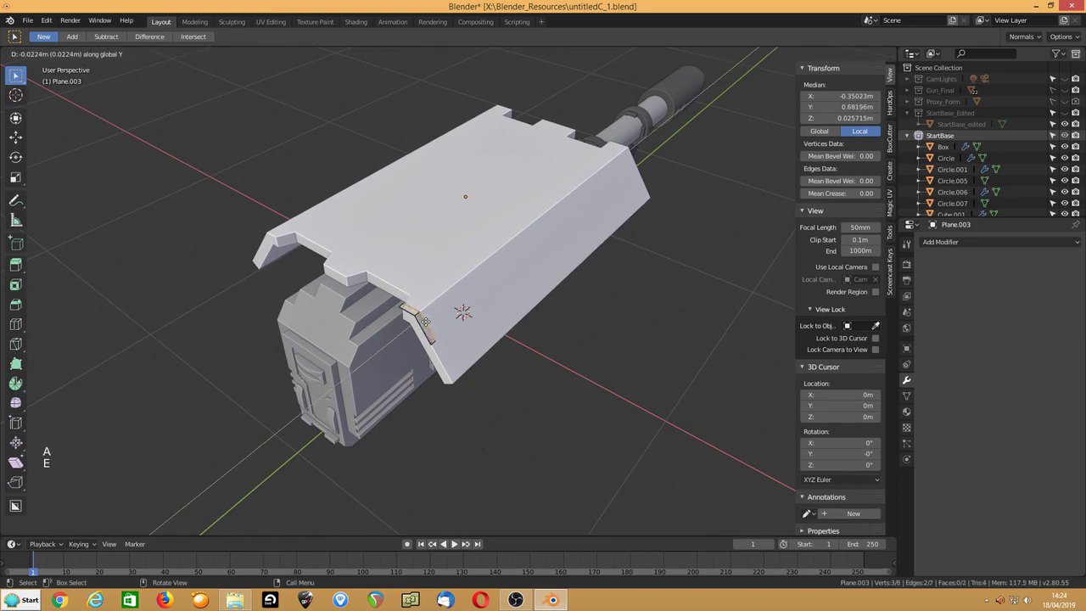
left_click(427, 320)
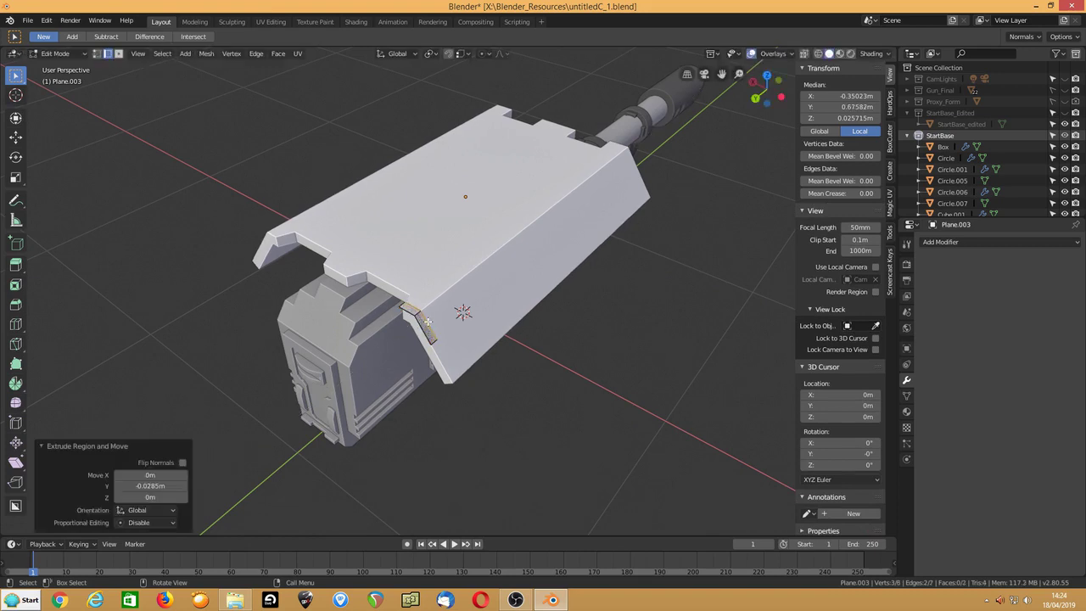
key("Tab")
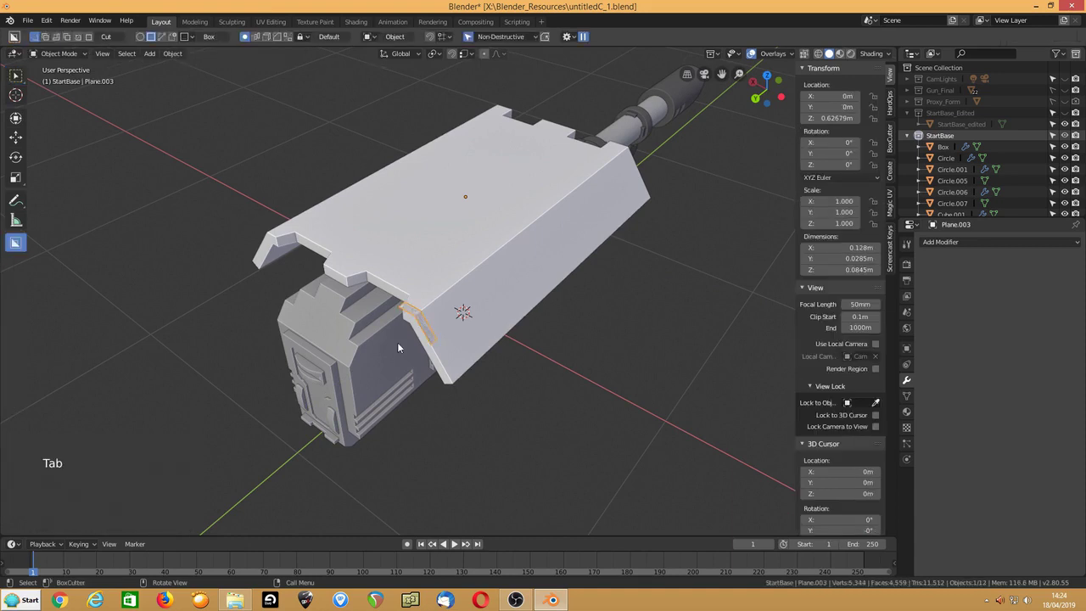
key("shift+alt+o")
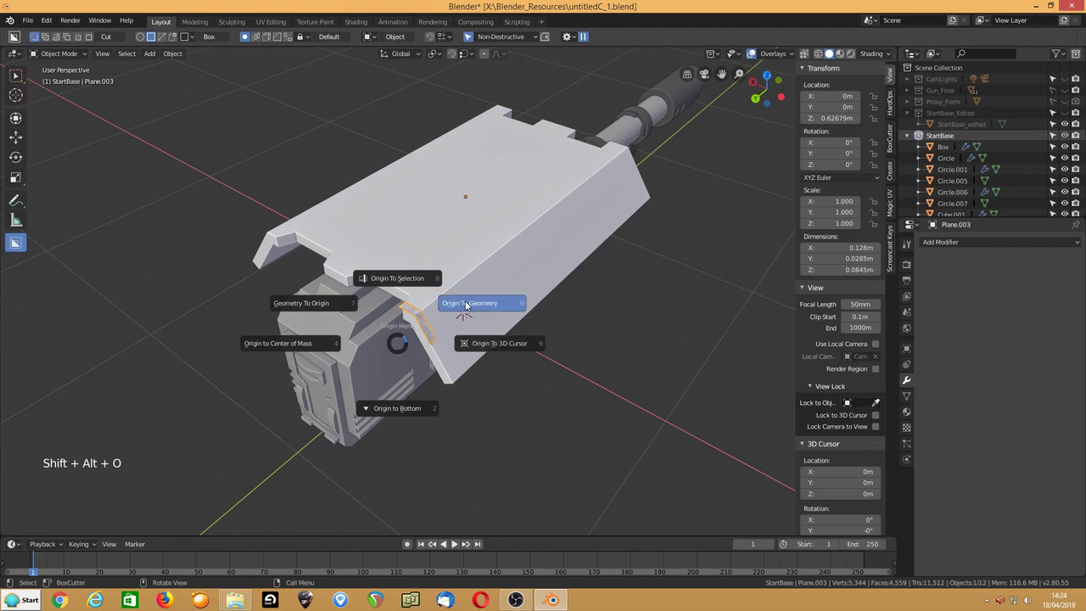
left_click(416, 333)
Step: Thicken the strip with the HardOps Thick operation to 0.02 m at offset 0
middle_click(386, 376)
middle_click_drag(387, 372, 403, 367)
scroll(404, 363, "down", 1)
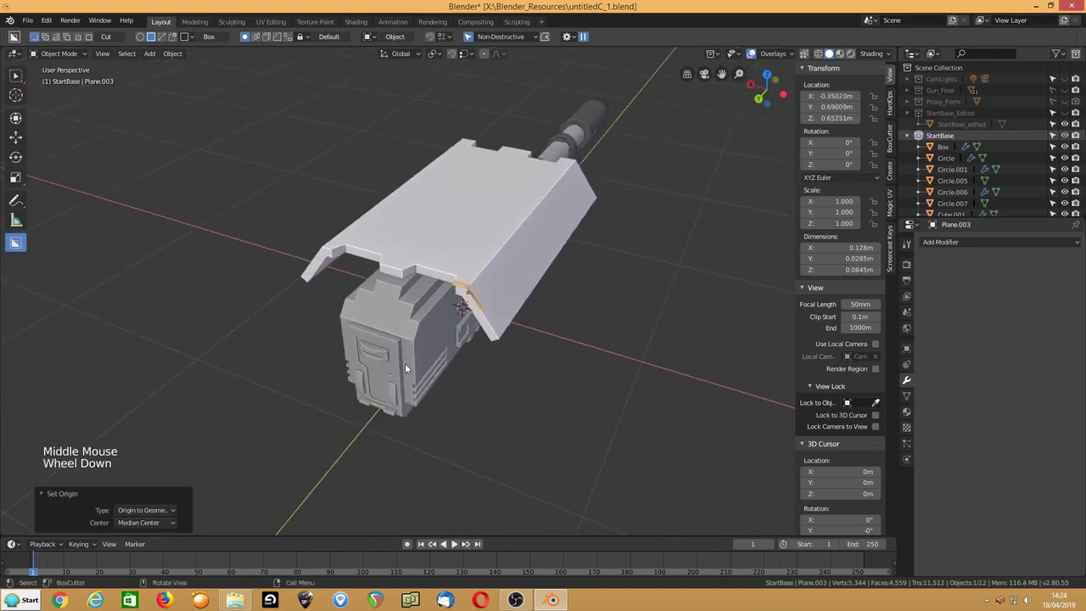
scroll(419, 356, "up", 4)
key("q")
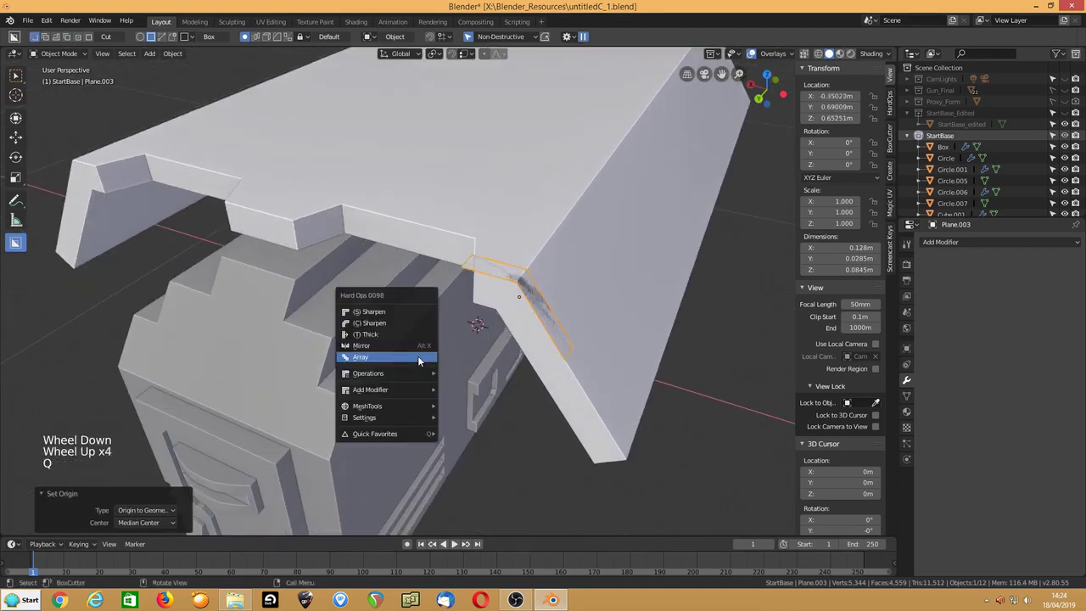
left_click(407, 337)
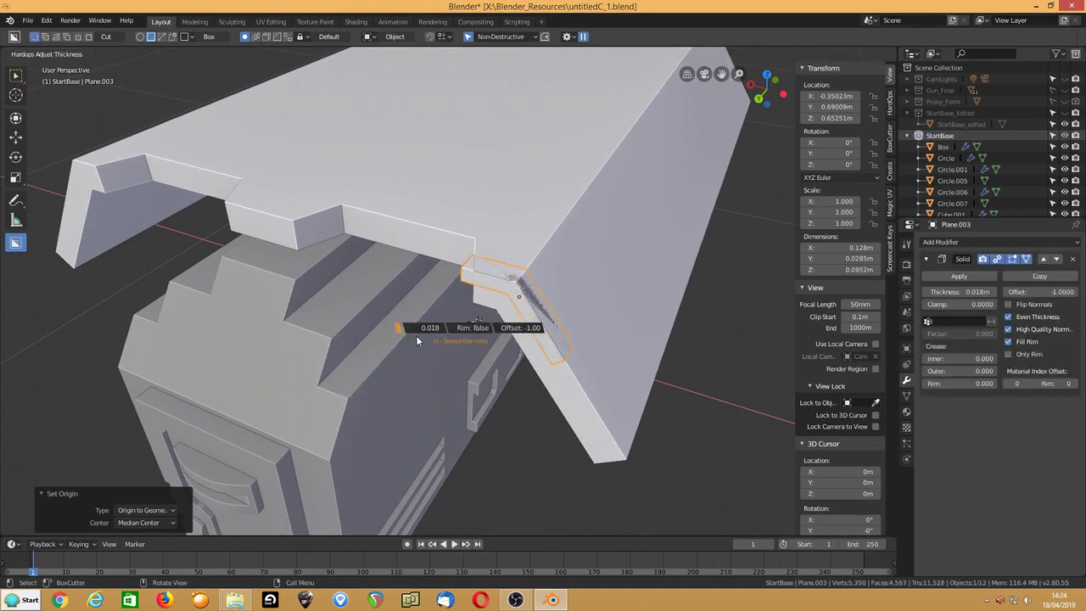
key("2")
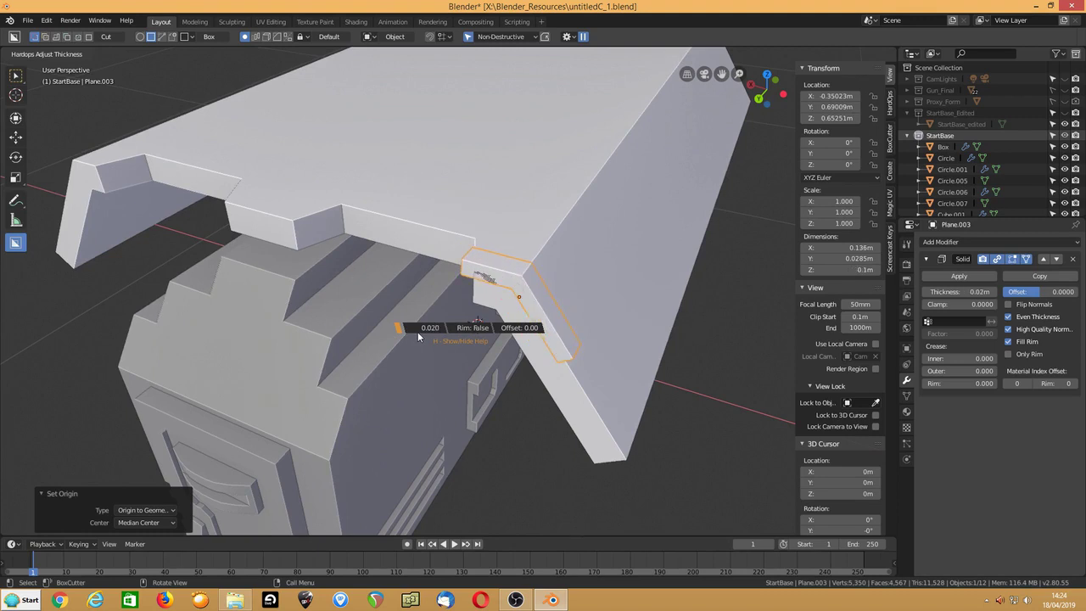
left_click(417, 334)
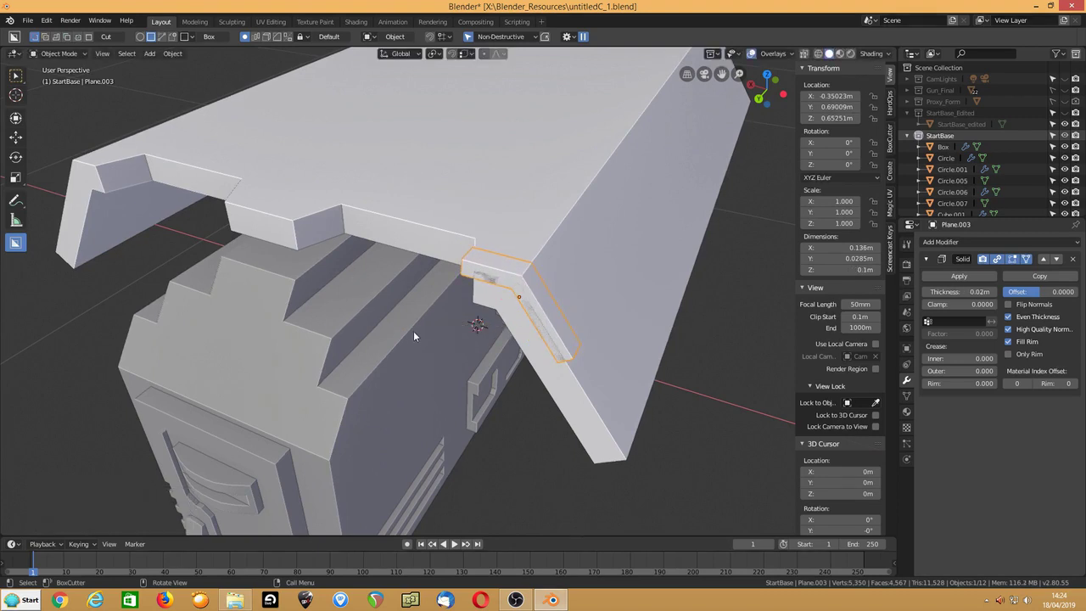
Step: Move the strip -0.108 m along Y, then duplicate it and place the copy near the barrel end at about Y -0.283 m
middle_click_drag(419, 336, 407, 351)
scroll(406, 349, "down", 2)
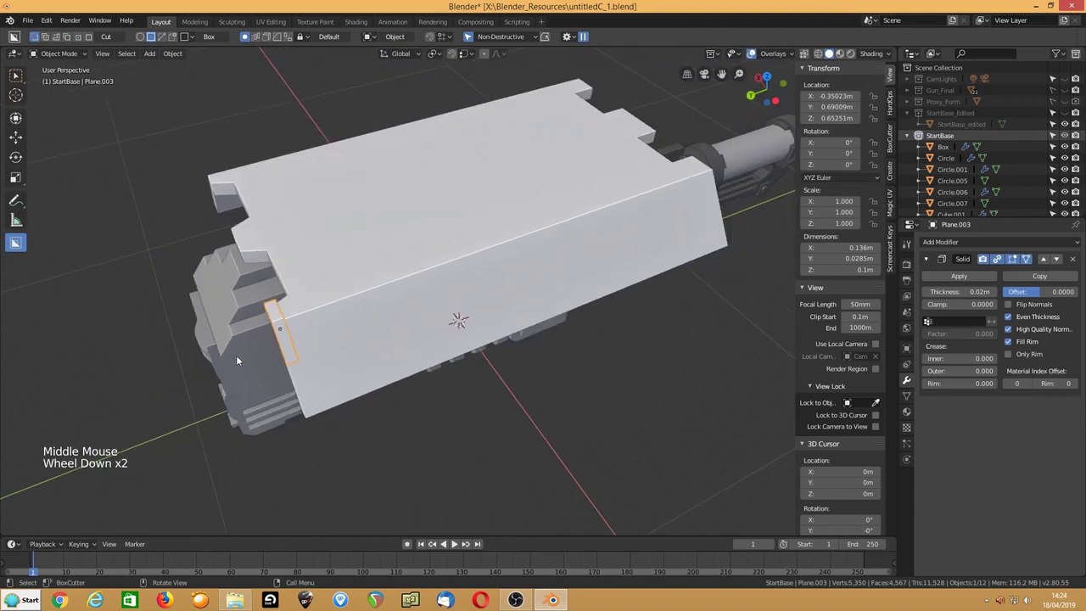
key("g")
left_click(285, 359)
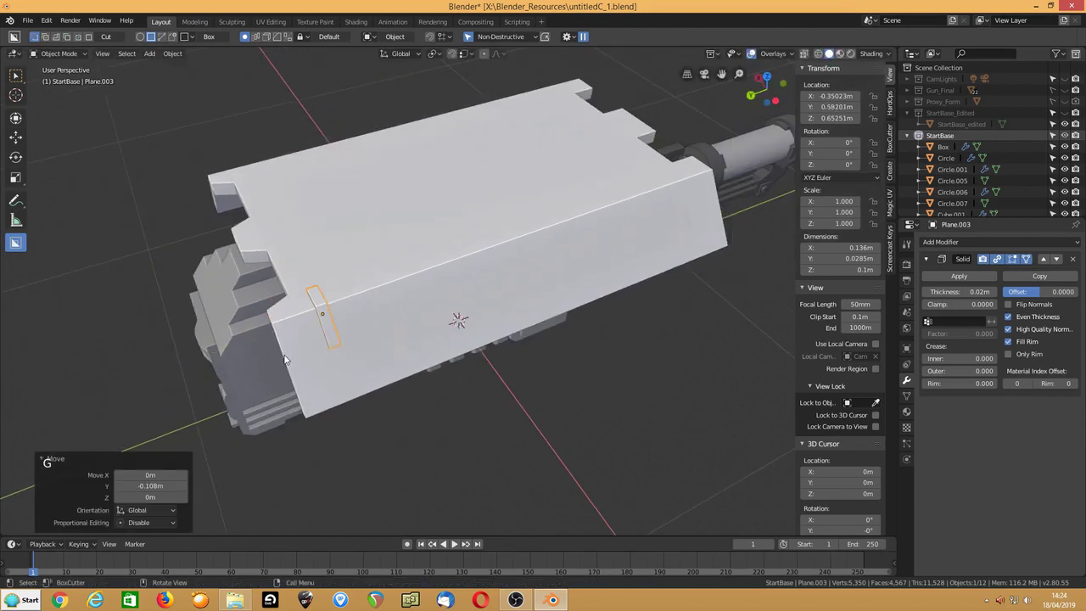
key("shift+d")
right_click(286, 336)
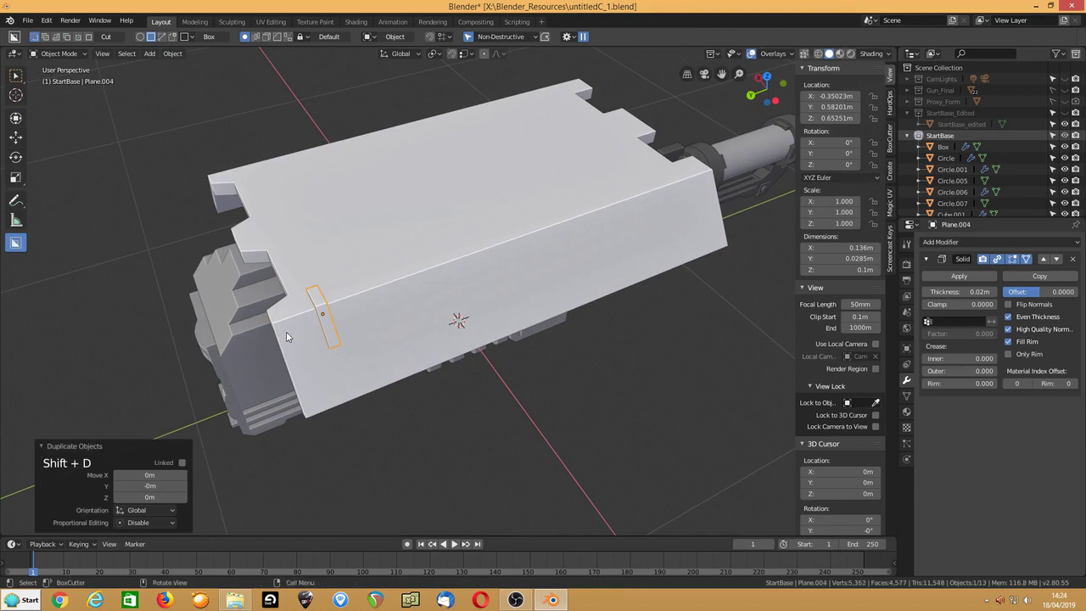
key("g")
left_click(582, 282)
Step: Array the rear strip with HardOps to a count of 3 at a relative Y offset of about -1.594
left_click(322, 319)
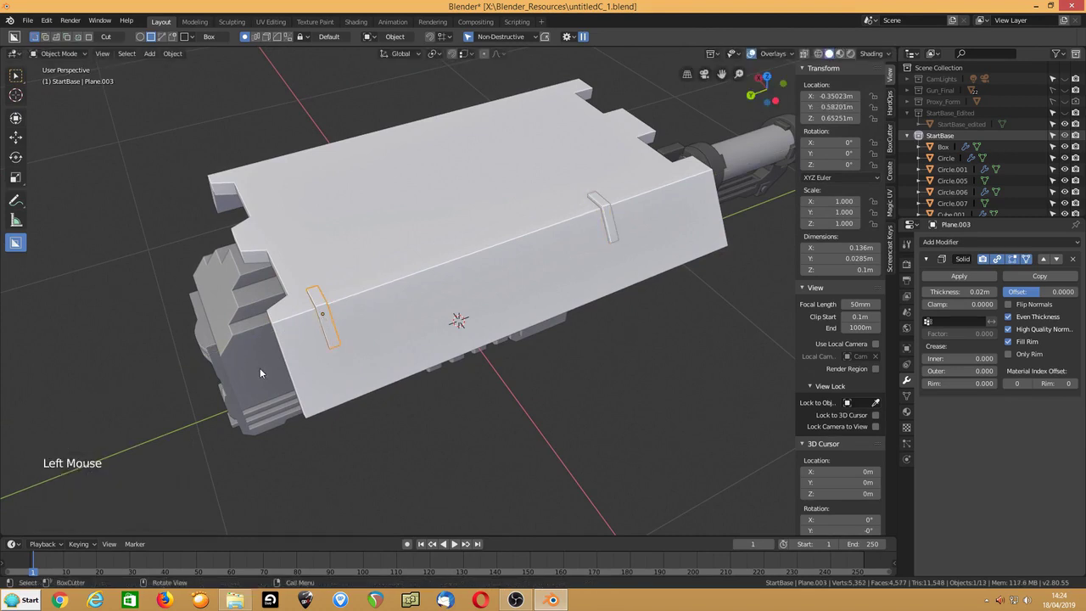
key("q")
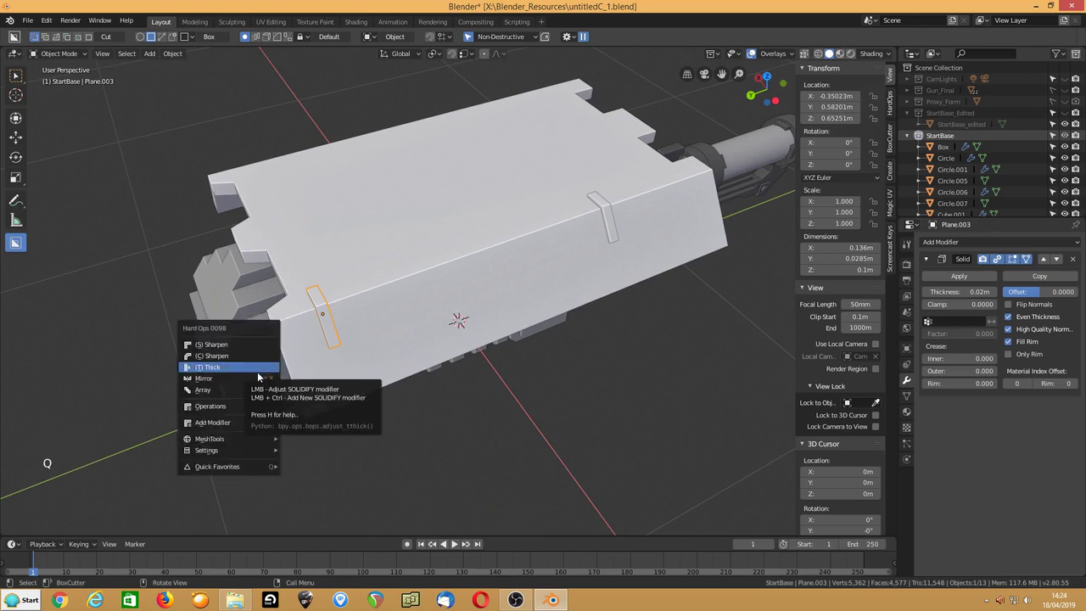
left_click(256, 390)
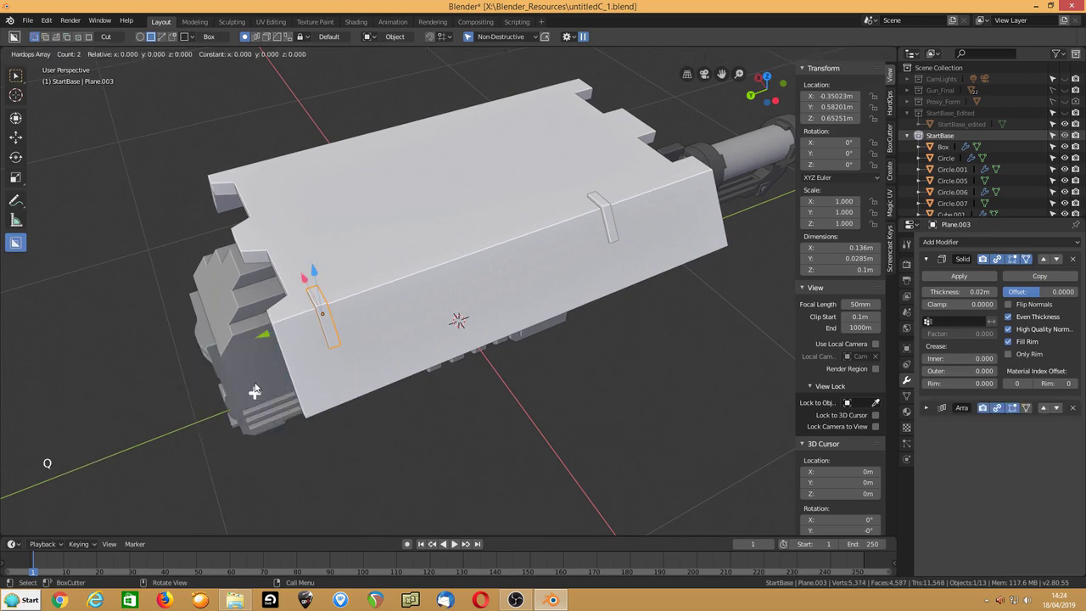
left_click(282, 328)
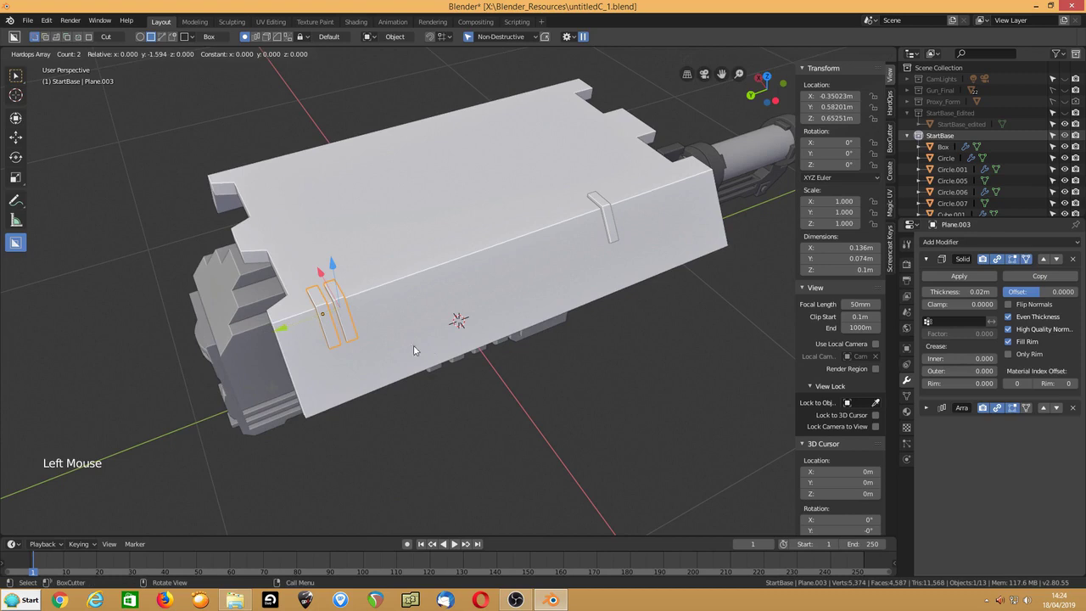
scroll(372, 359, "down", 1)
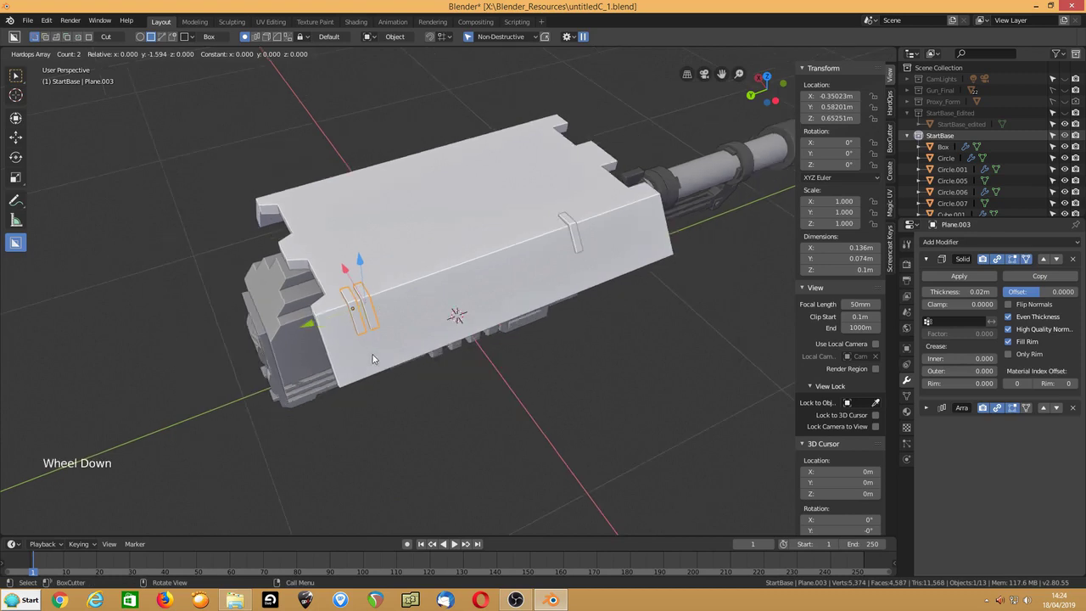
scroll(372, 359, "up", 1)
middle_click_drag(371, 360, 423, 361)
left_click(552, 294)
middle_click_drag(552, 294, 509, 354)
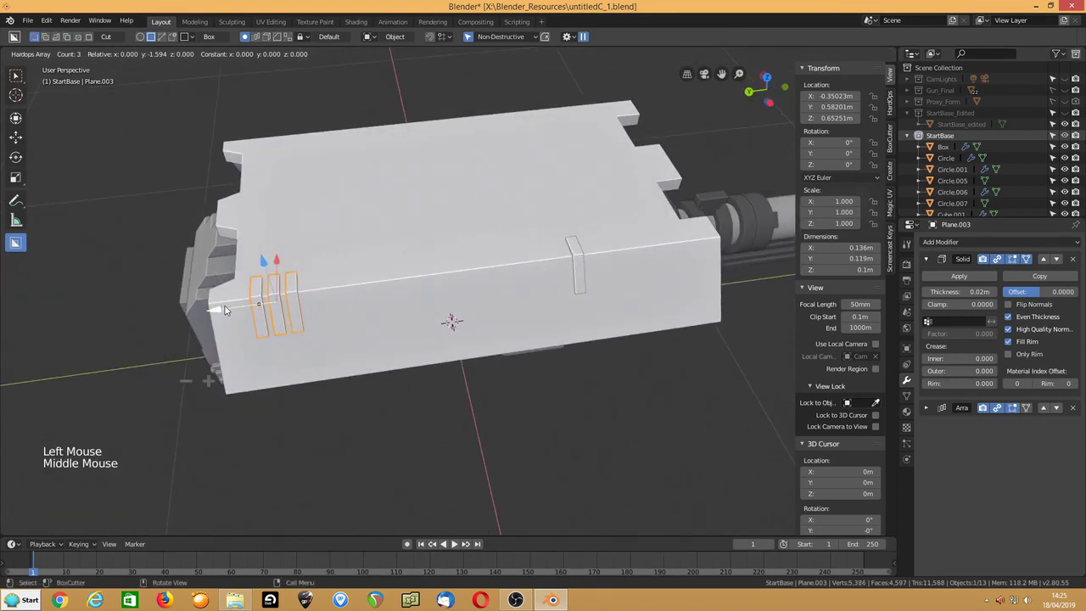
key("Escape")
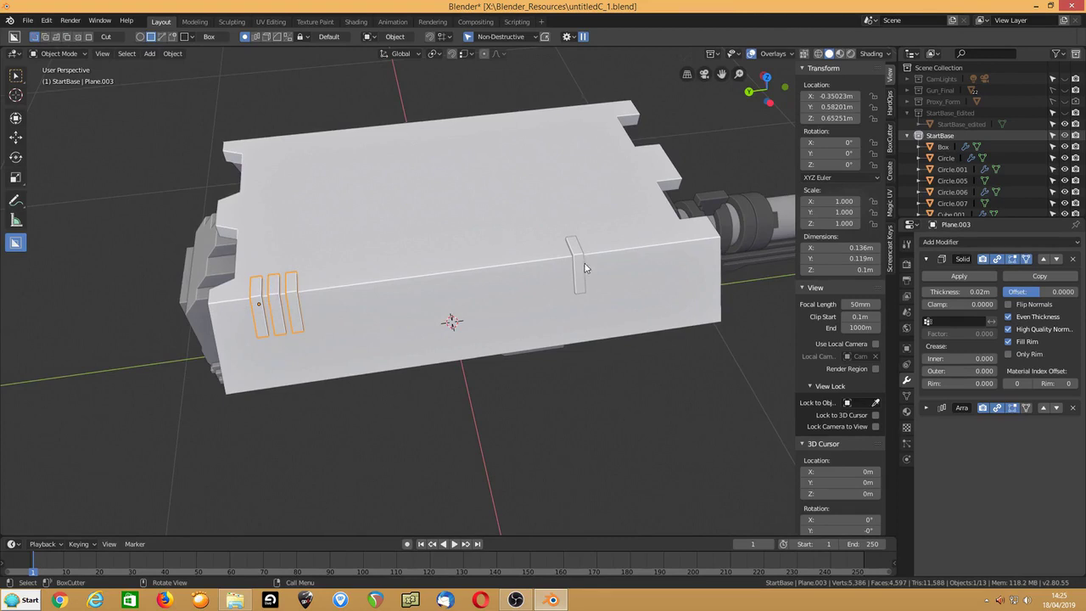
Step: Array the strip near the barrel end with HardOps to a count of 4 at a relative Y offset of about -2.316, and move it -0.0503 m along Y
left_click(582, 267)
key("q")
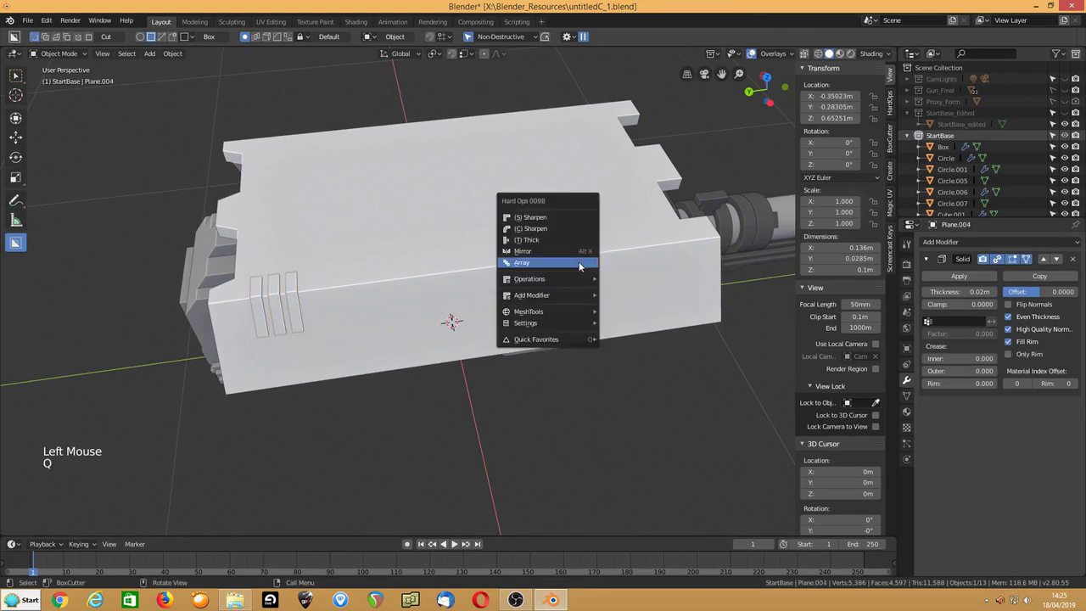
left_click(581, 262)
left_click(507, 343)
left_click(507, 342)
left_click_drag(521, 270, 538, 269)
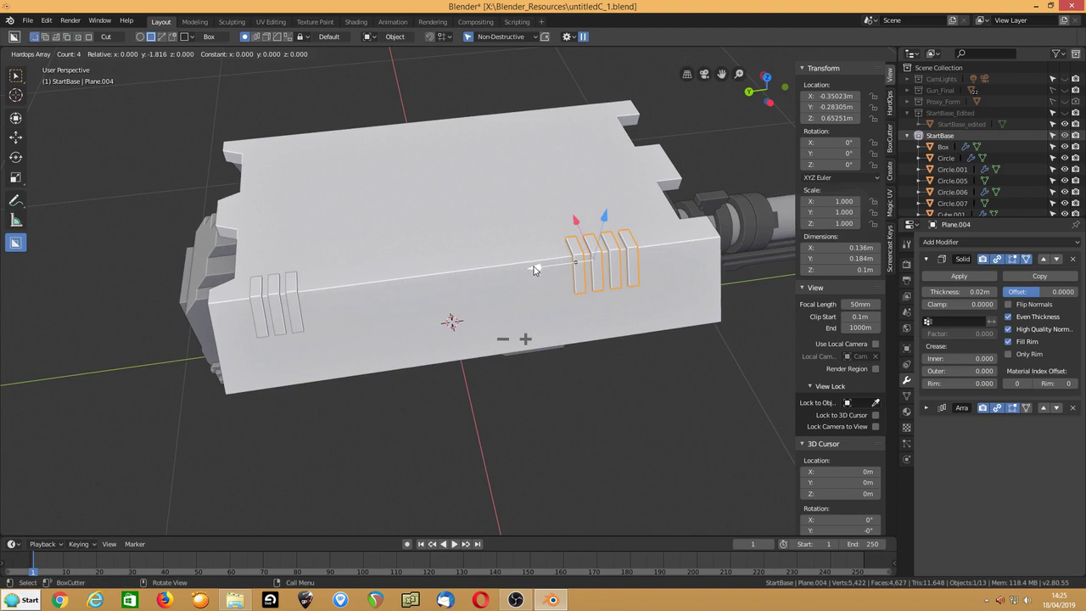
left_click_drag(533, 271, 539, 270)
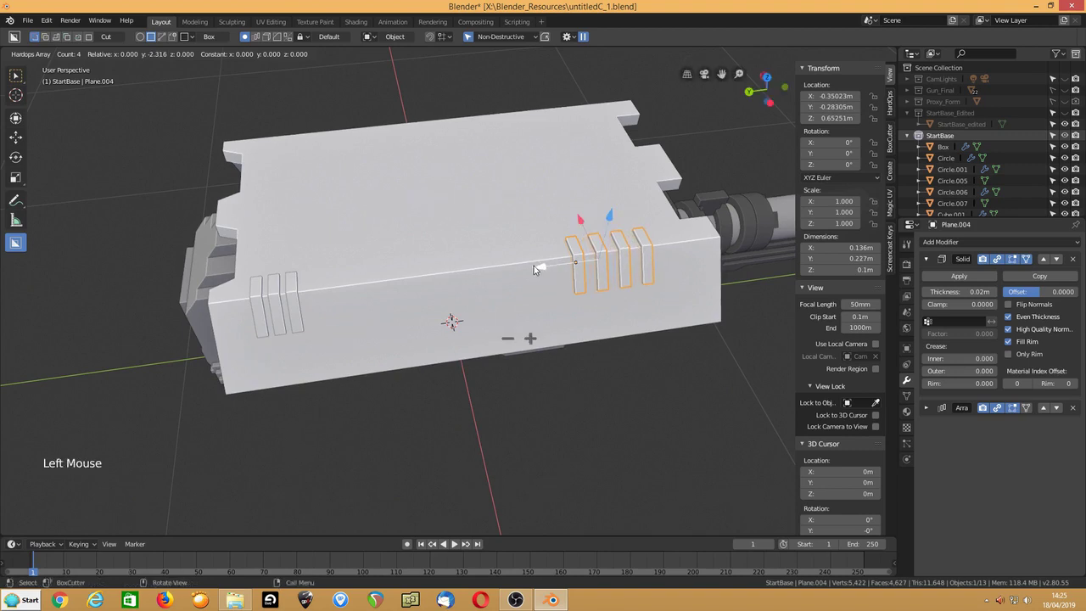
key("g")
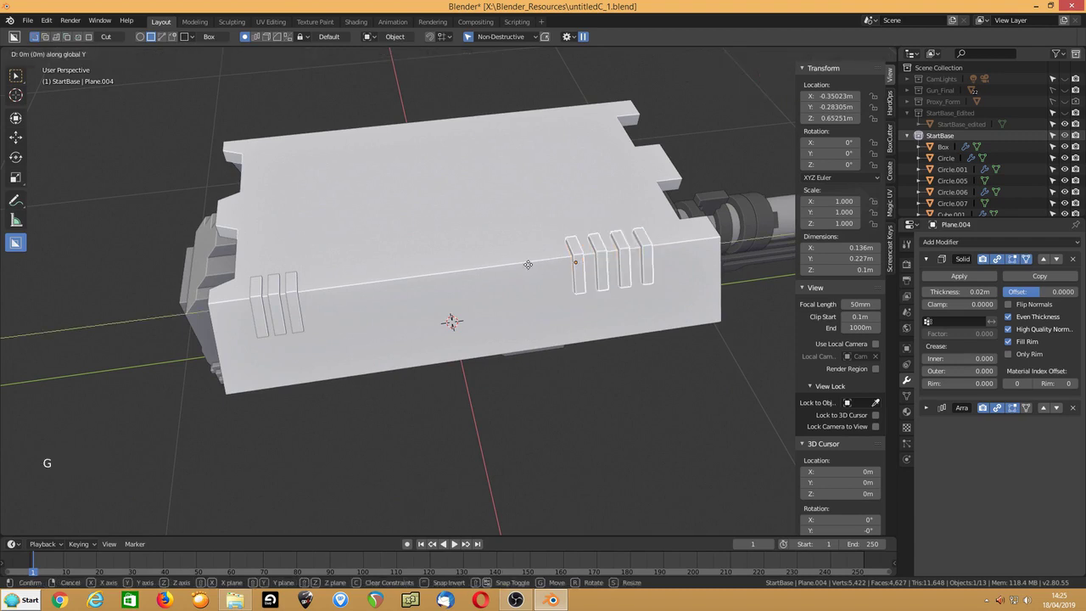
middle_click_drag(488, 306, 530, 309)
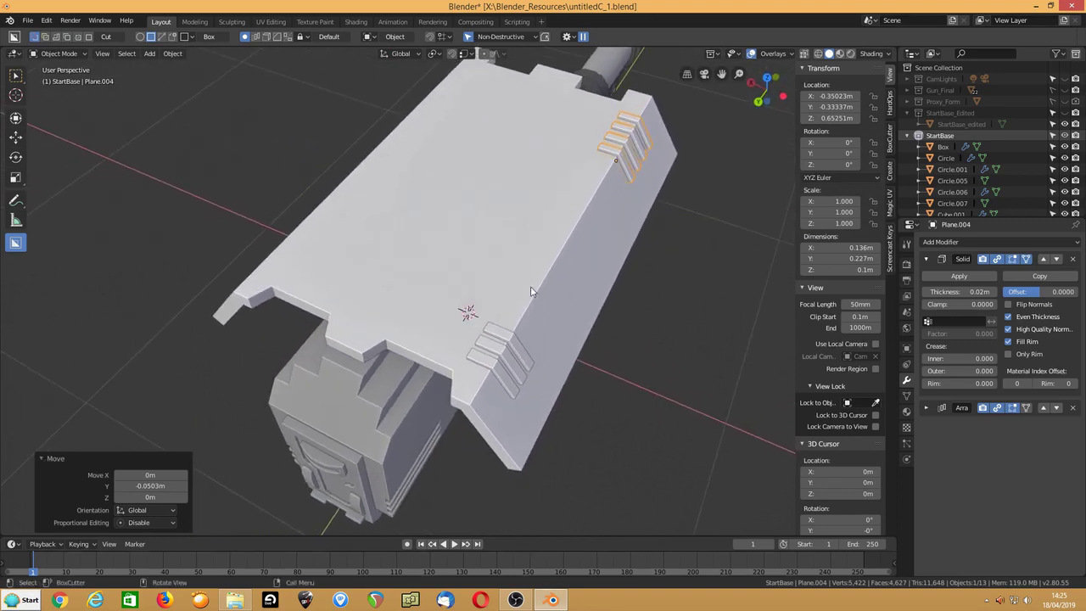
key("h")
left_click(512, 346)
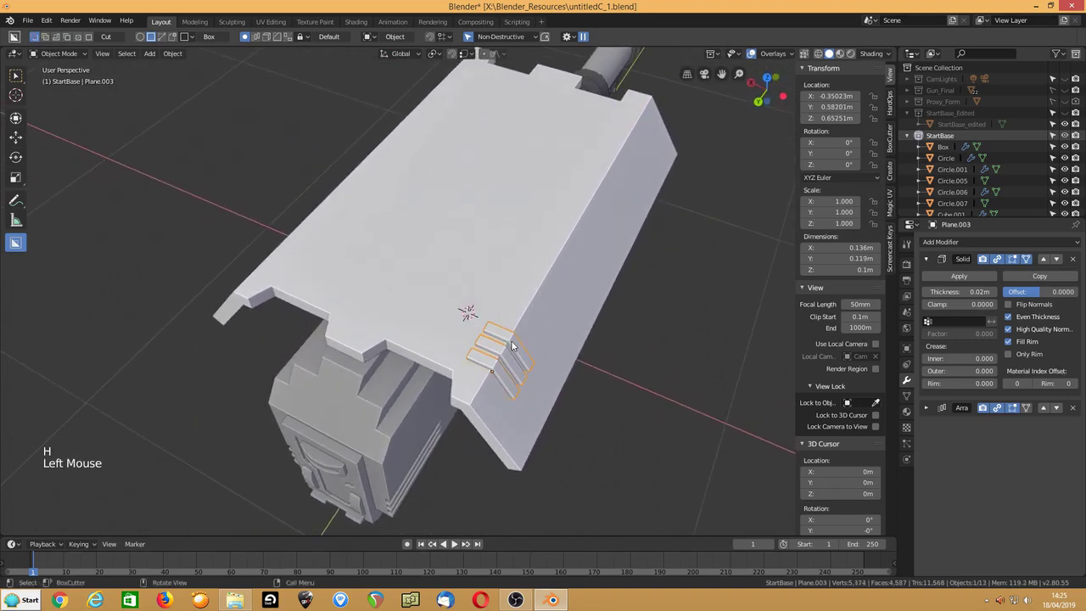
key("h")
key("ctrl+z")
key("ctrl+z")
key("ctrl+z")
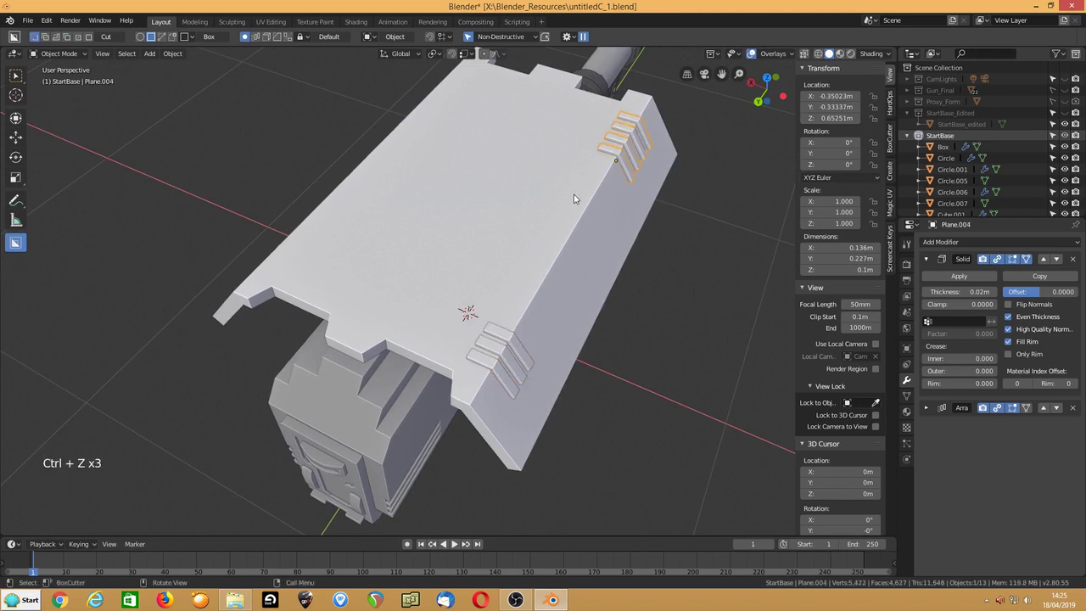
Step: Boolean-union the barrel-end strip array and the rear strip array into the cover
left_click(610, 157)
left_click(610, 156)
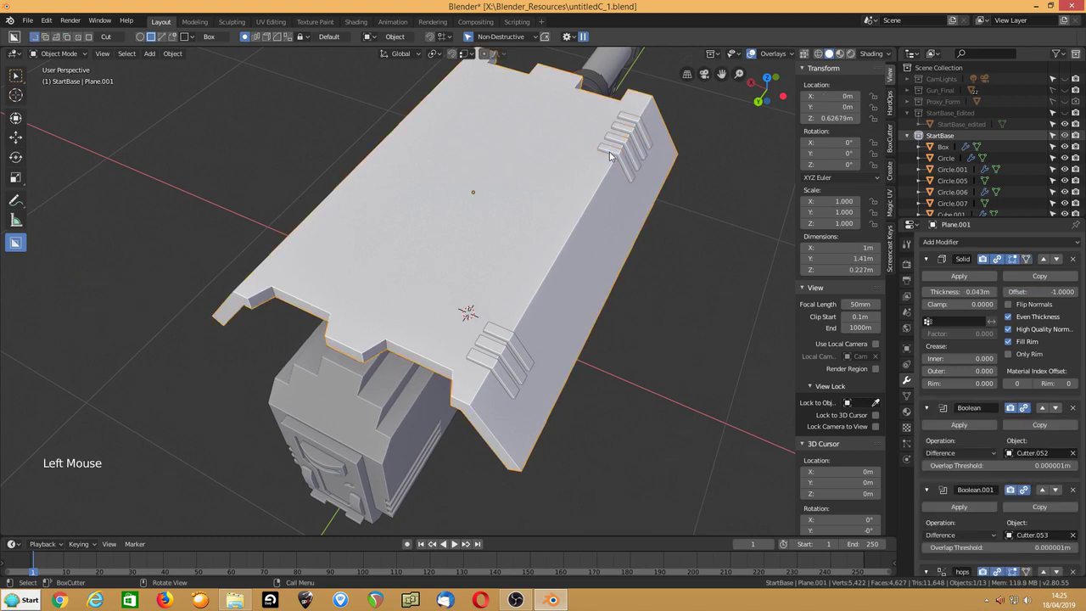
left_click(593, 194, "shift")
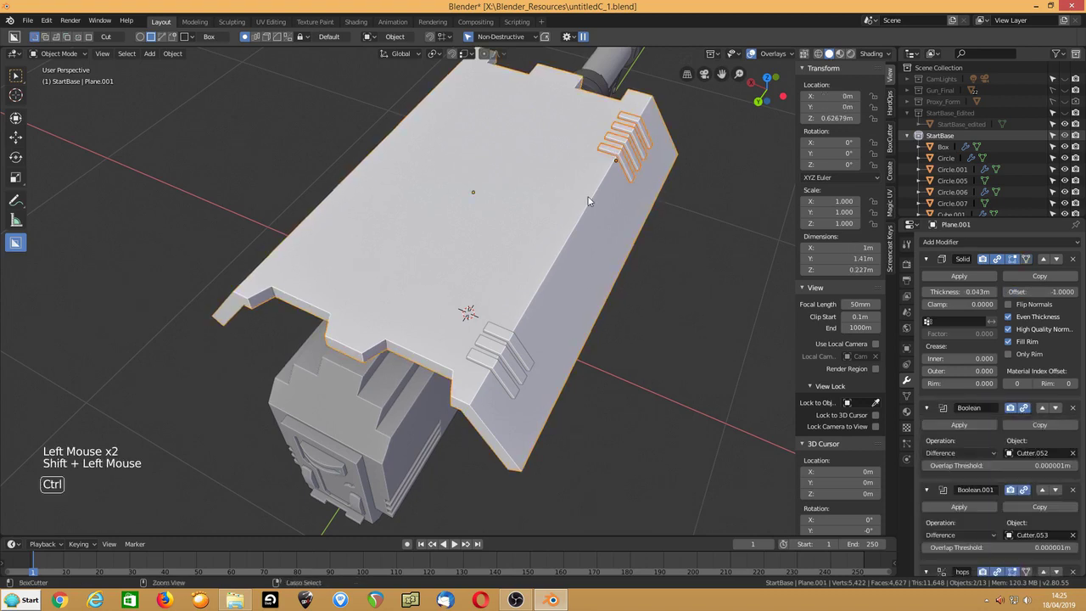
key("ctrl+KP_Add")
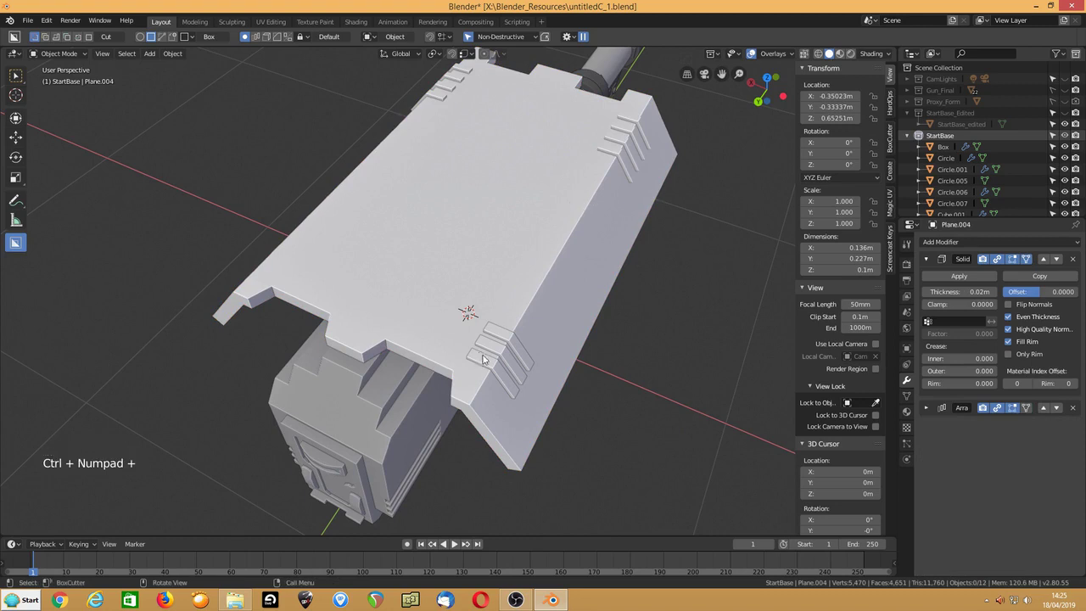
left_click(500, 373)
left_click(497, 411, "shift")
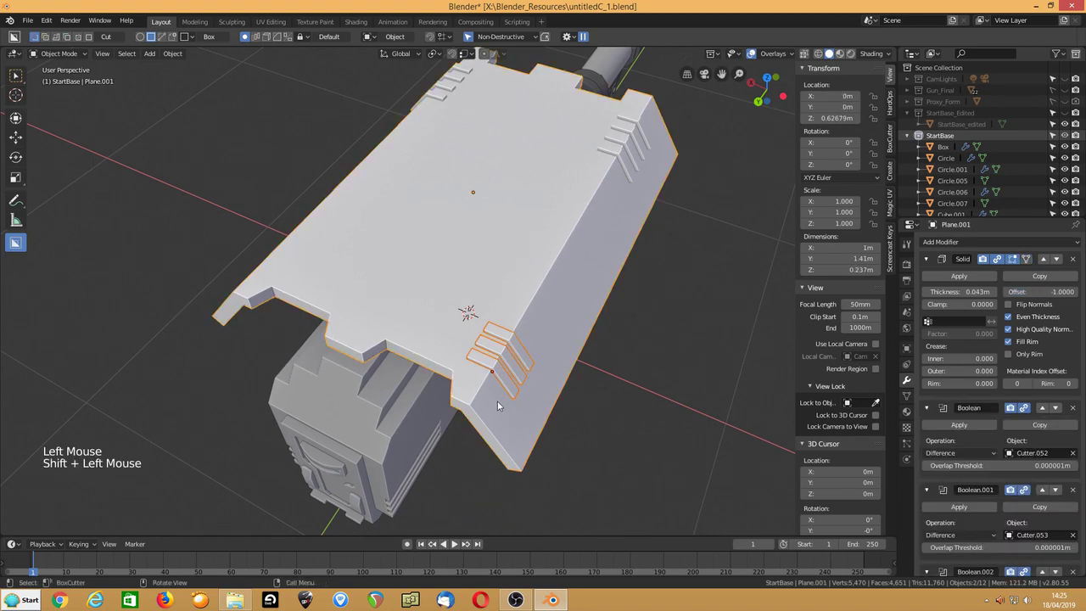
key("ctrl+KP_Add")
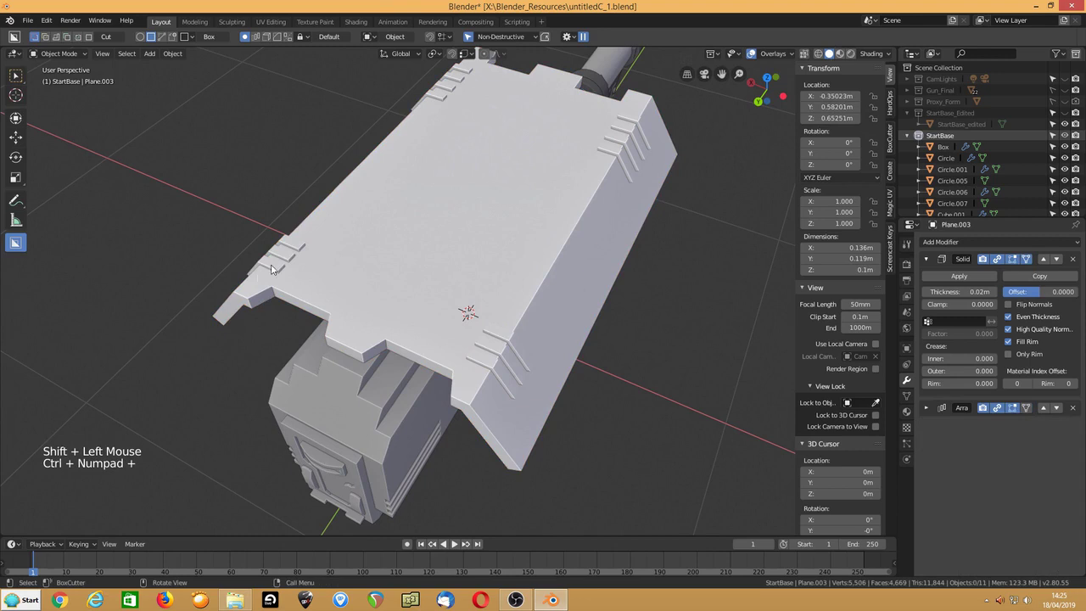
Step: Save the blend file with the joined strips on the cover
middle_click_drag(283, 249, 361, 279)
scroll(431, 289, "up", 2)
scroll(430, 285, "down", 1)
mouse_move(430, 277)
middle_mouse_down()
mouse_move(461, 267)
mouse_move(448, 273)
middle_mouse_up()
key("ctrl+s")
Step: Cut a small box notch with BoxCutter into the rear edge of the cover's slanted side, near its lower corner
middle_click_drag(363, 328, 394, 282, "shift")
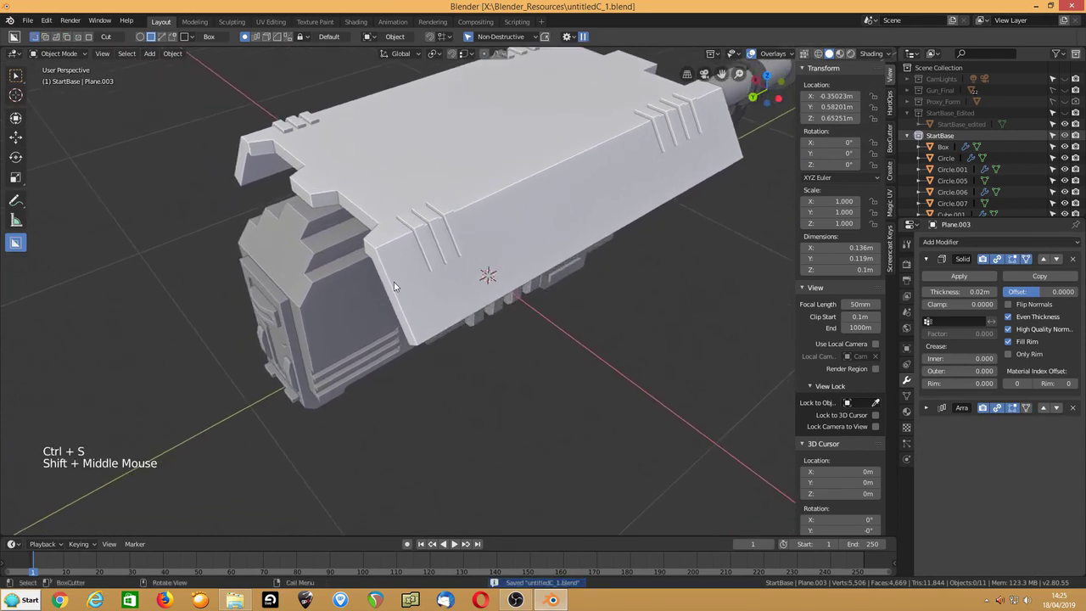
scroll(394, 282, "up", 2)
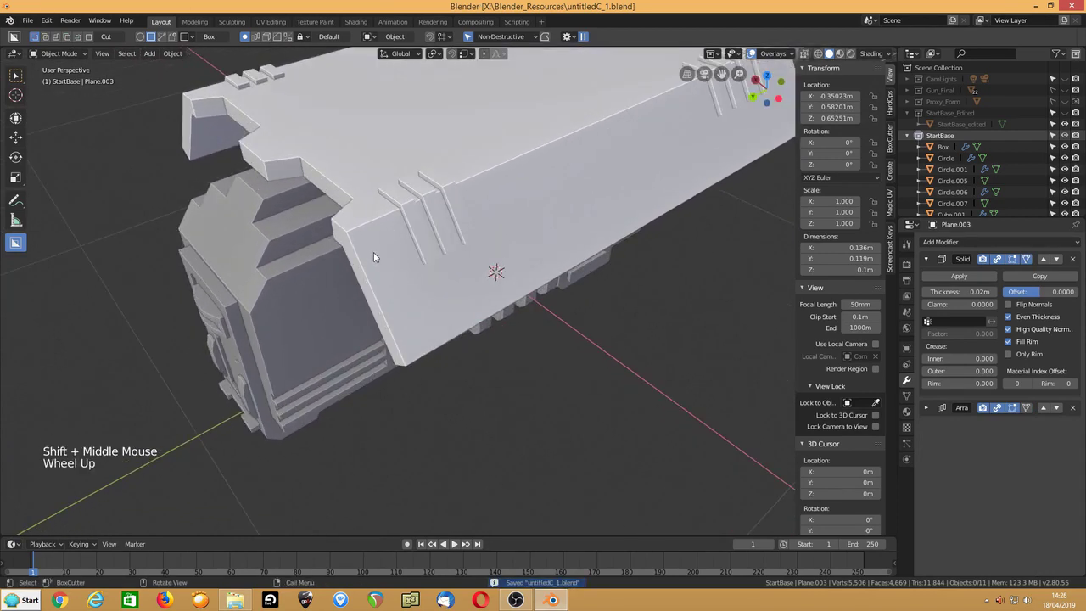
left_click(374, 252)
left_click(392, 288)
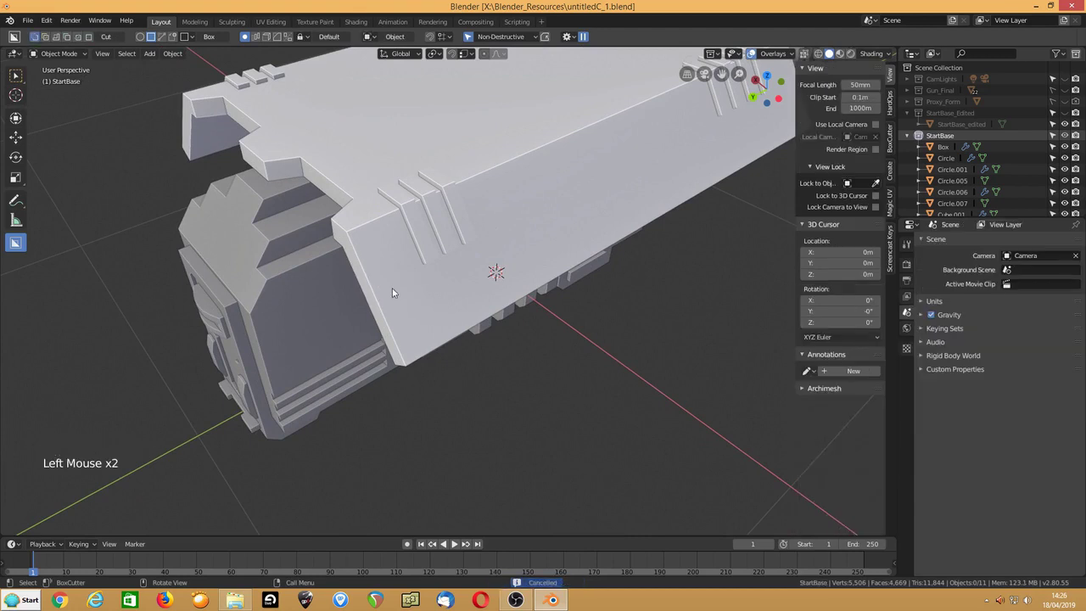
left_click(392, 289)
mouse_move(377, 253)
left_mouse_down()
mouse_move(413, 330)
mouse_move(359, 354)
left_mouse_up()
Step: Slice a rectangular panel with bevelled corners out of the rear part of the cover's top face
middle_click_drag(480, 268, 451, 302)
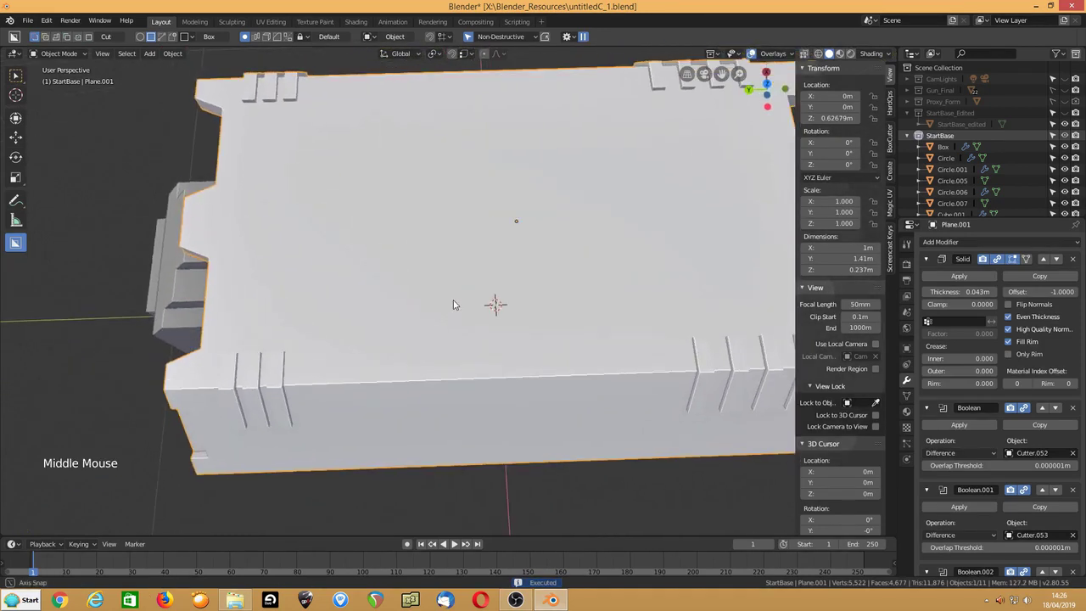
mouse_move(270, 239)
left_mouse_down()
mouse_move(416, 311)
mouse_move(442, 336)
mouse_move(473, 336)
left_mouse_up()
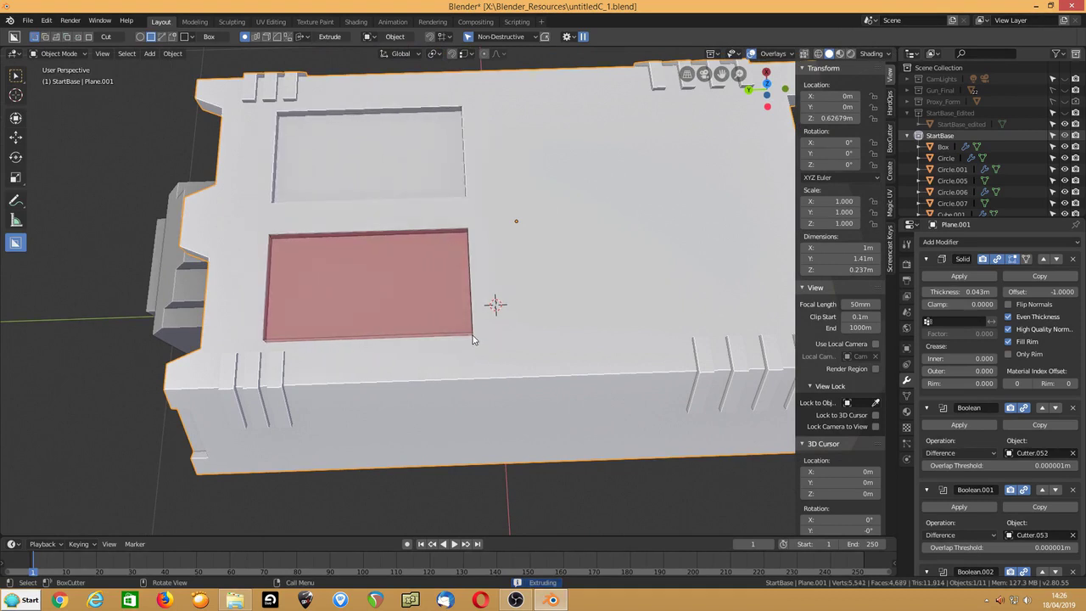
key("b")
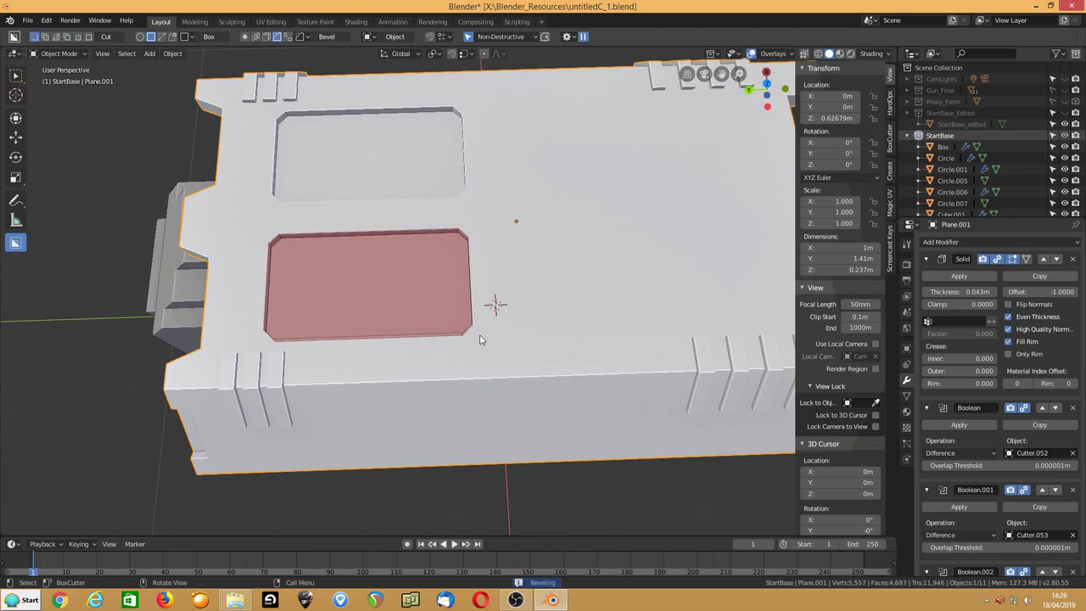
key("y")
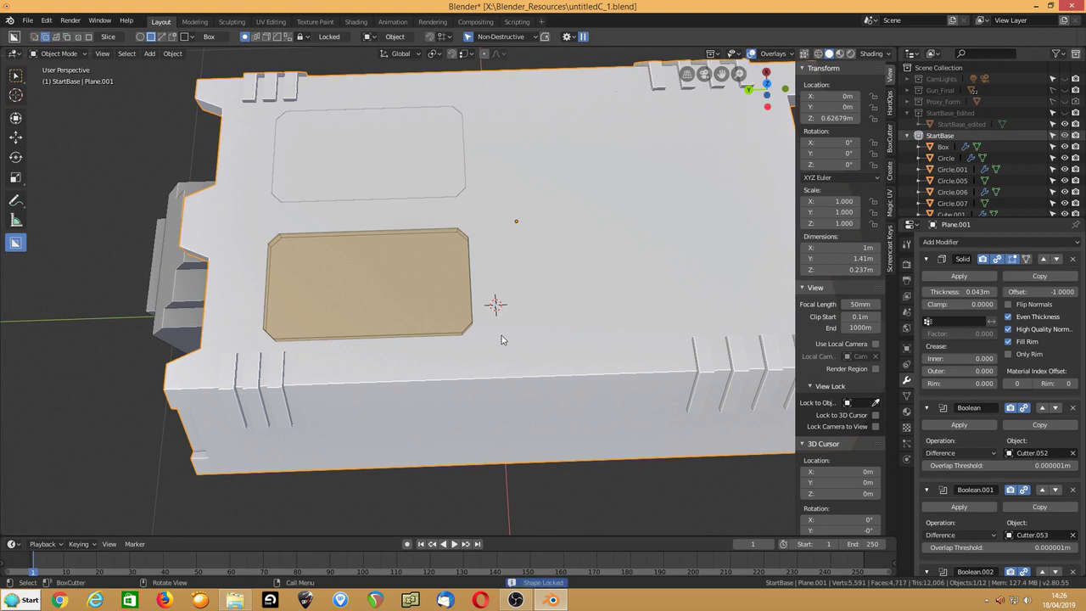
left_click(501, 337)
Step: Cut a long narrow slot into the cover's top face, from near the panels to the barrel-end tab
middle_click_drag(524, 317, 499, 304, "shift")
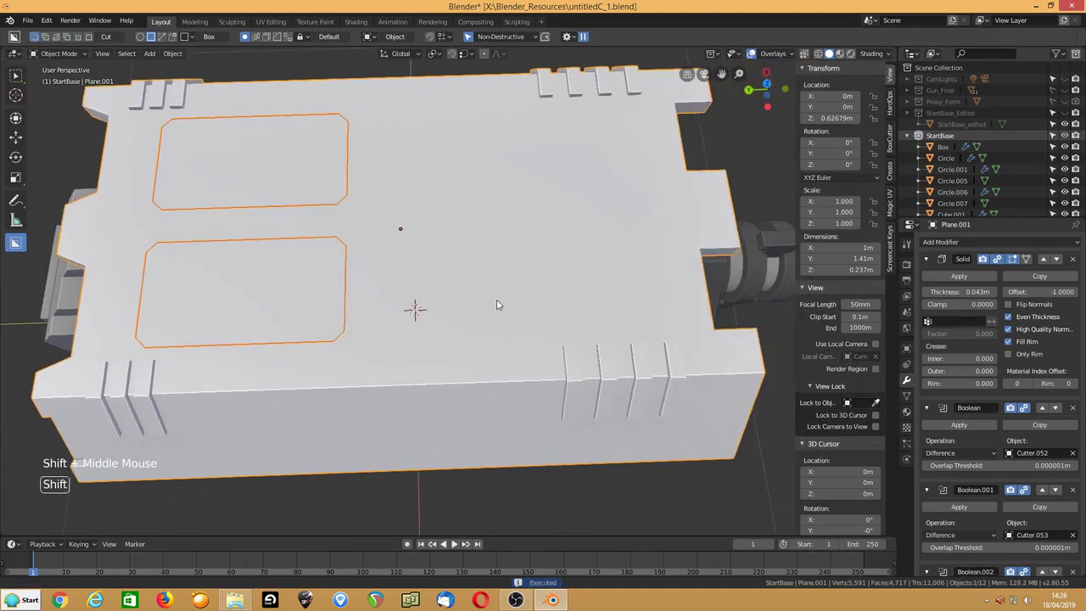
mouse_move(711, 217)
left_mouse_down()
mouse_move(609, 240)
mouse_move(376, 245)
left_mouse_up()
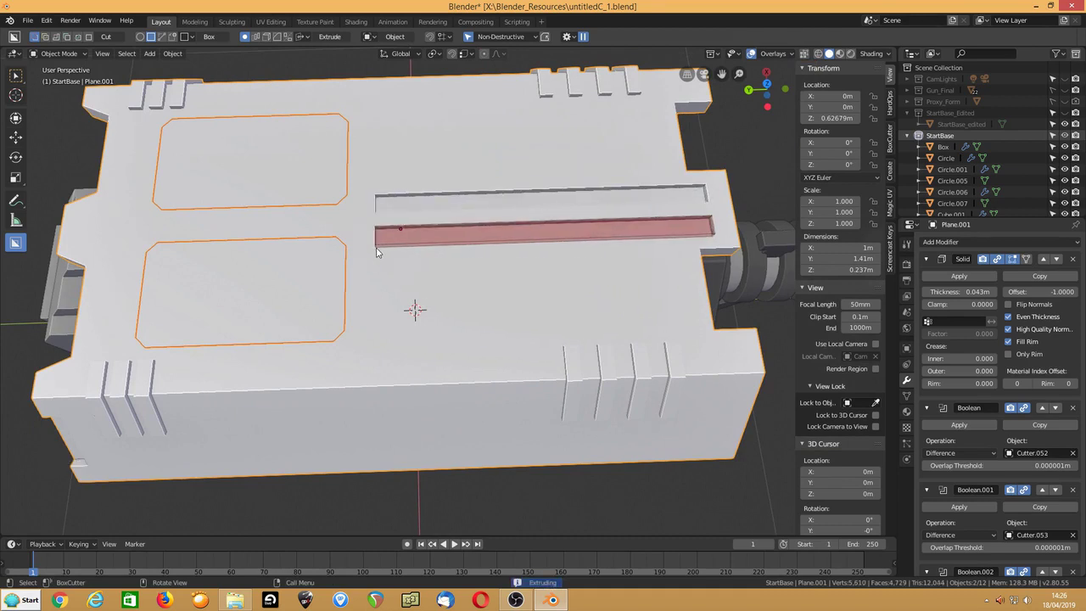
left_click(377, 251)
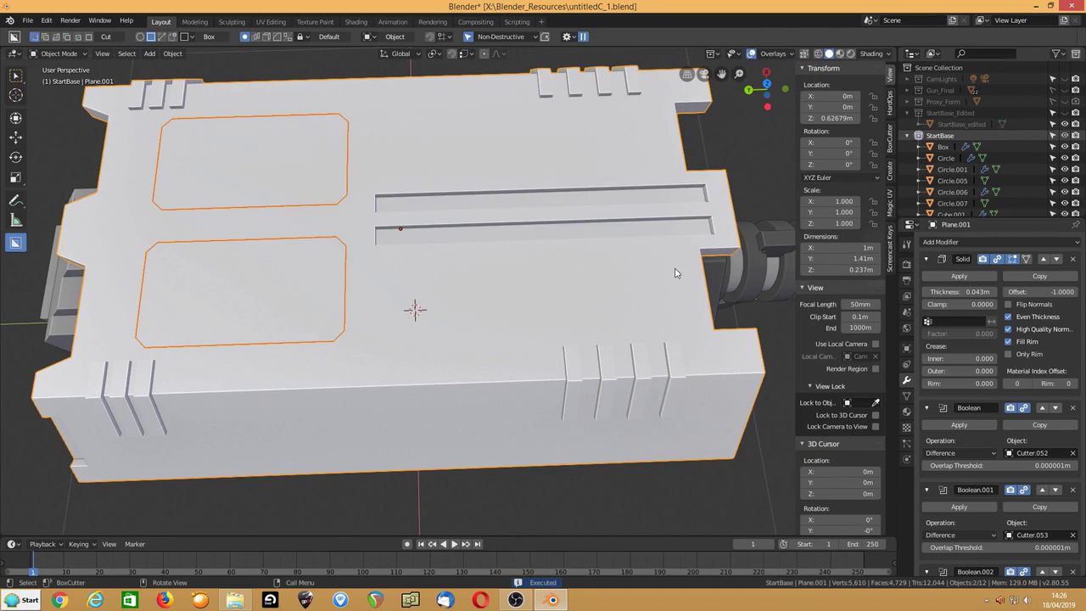
Step: Join a thin raised bar to the cover's top beside the slot and array it sideways to a count of 4
mouse_move(679, 262)
left_mouse_down()
mouse_move(389, 275)
mouse_move(404, 274)
left_mouse_up()
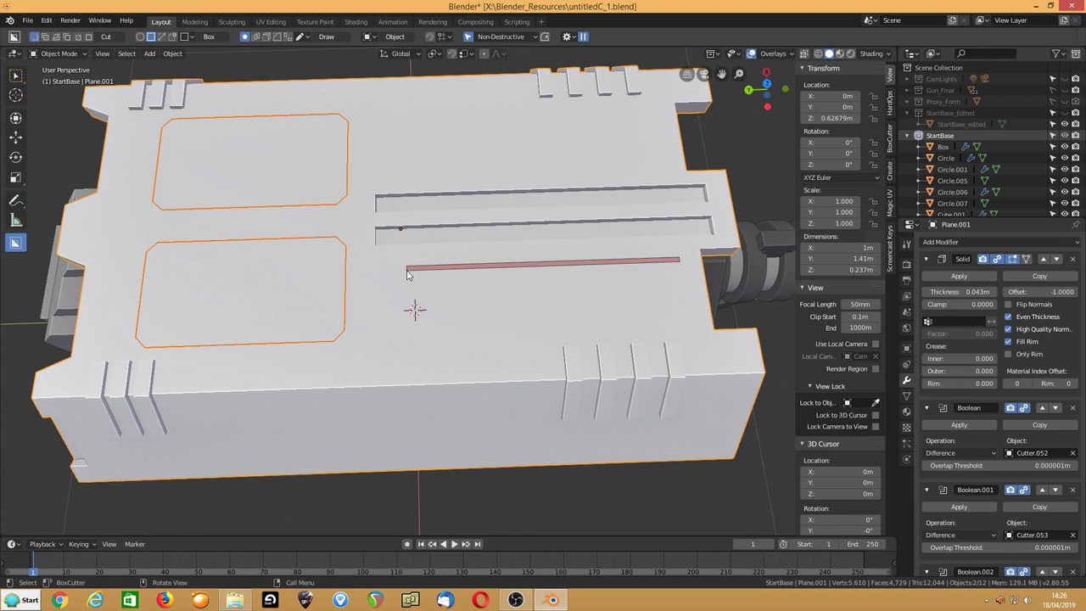
left_click_drag(384, 274, 383, 276)
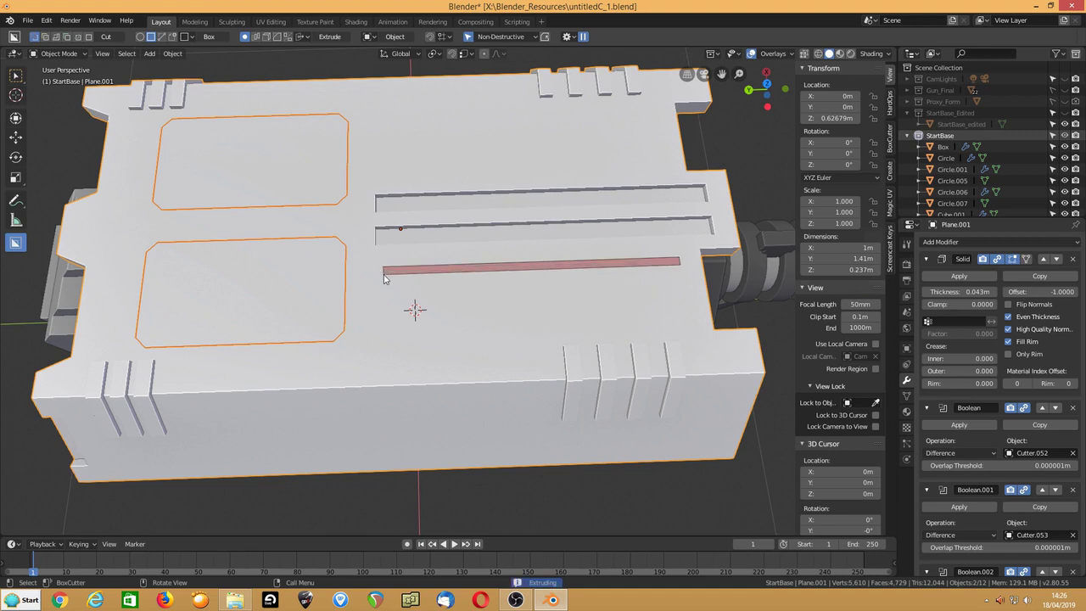
key("Tab")
key("j")
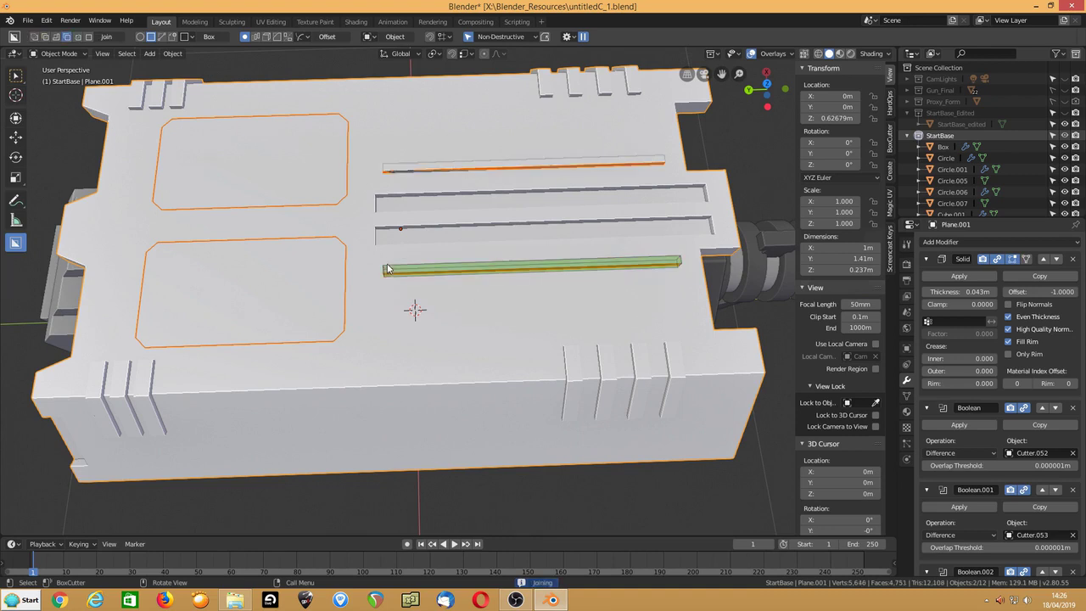
key("v")
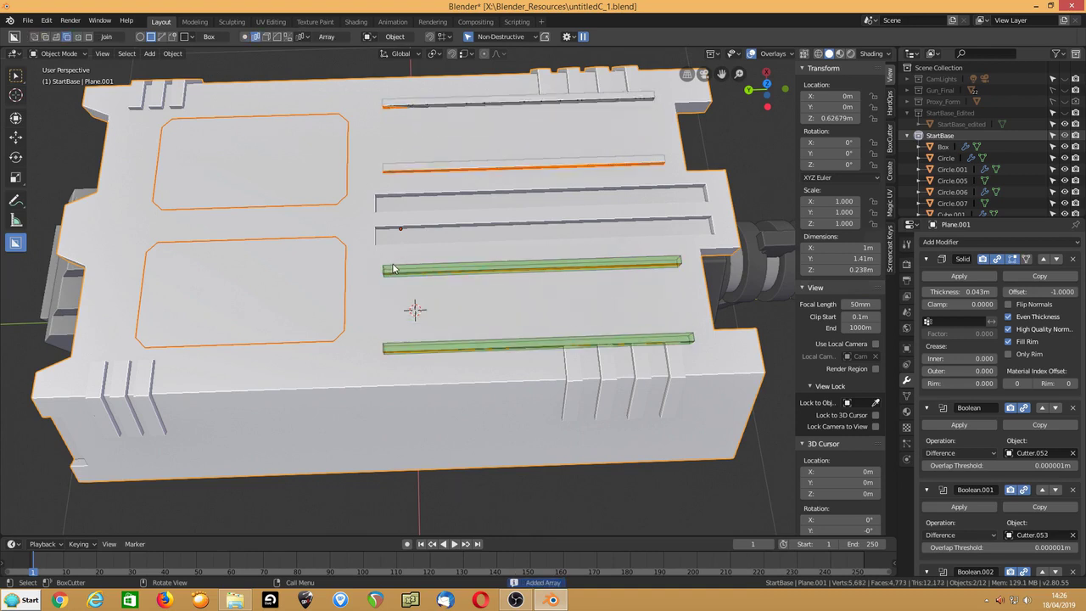
key("shift")
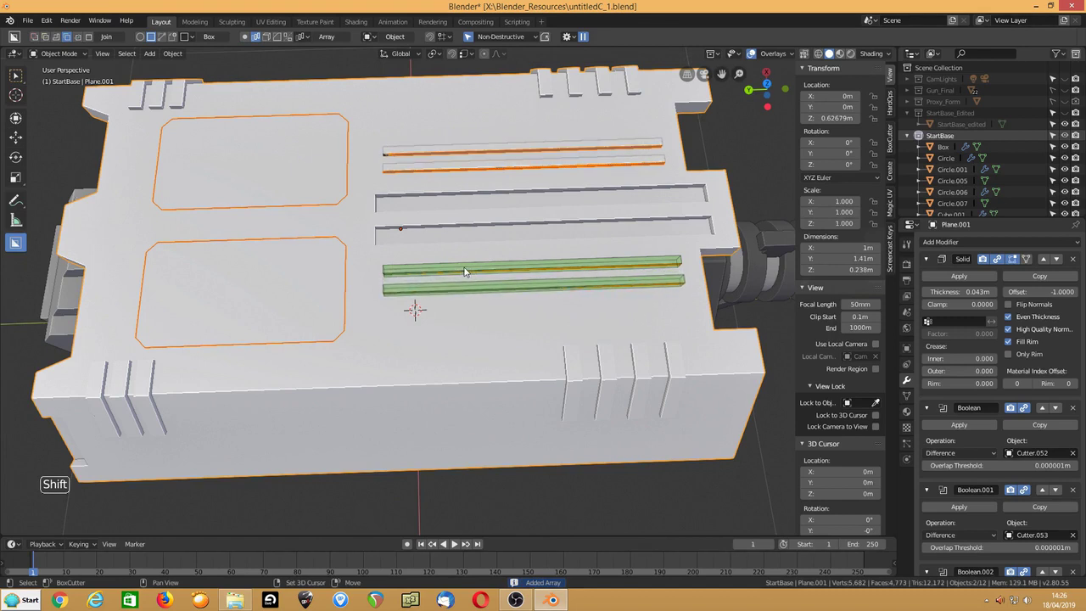
scroll(464, 272, "up", 1)
scroll(464, 272, "up", 1, "shift")
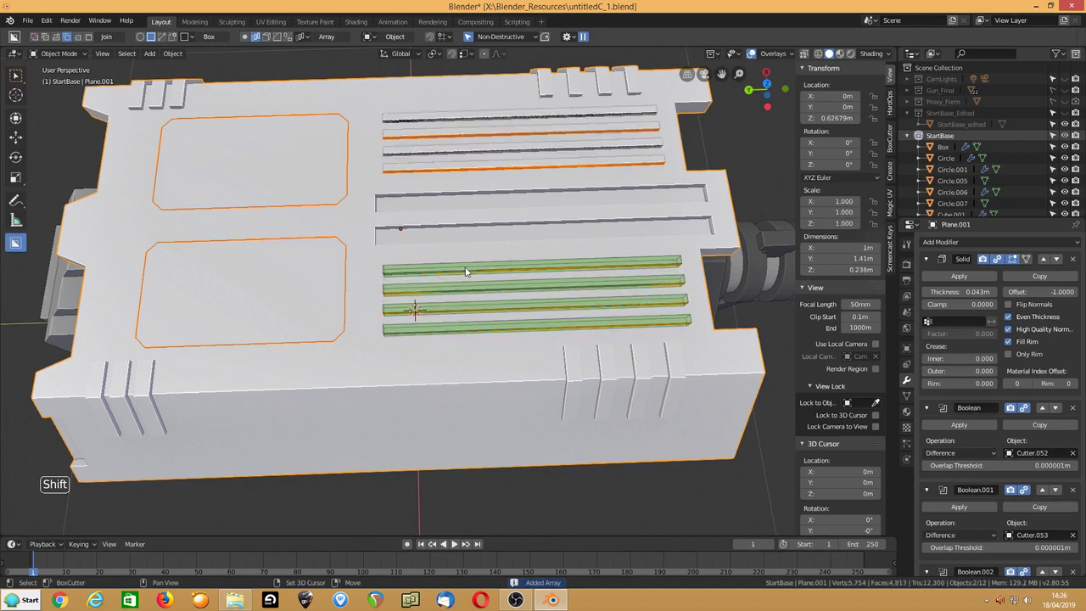
key("Tab")
left_click(474, 272)
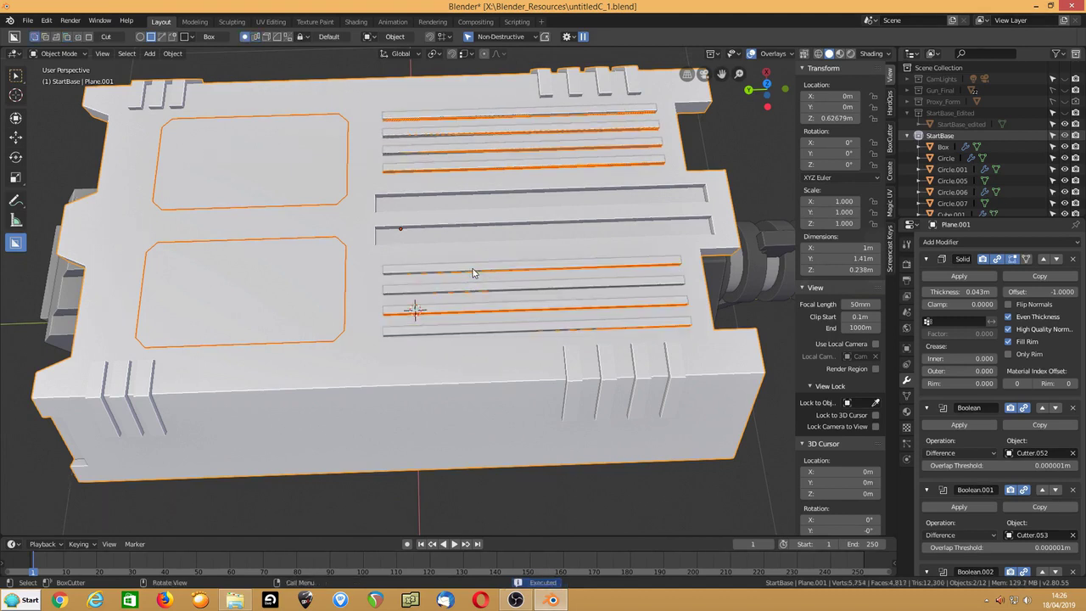
Step: Save the file and inspect the raised bars on the cover's top near the barrel end
key("h")
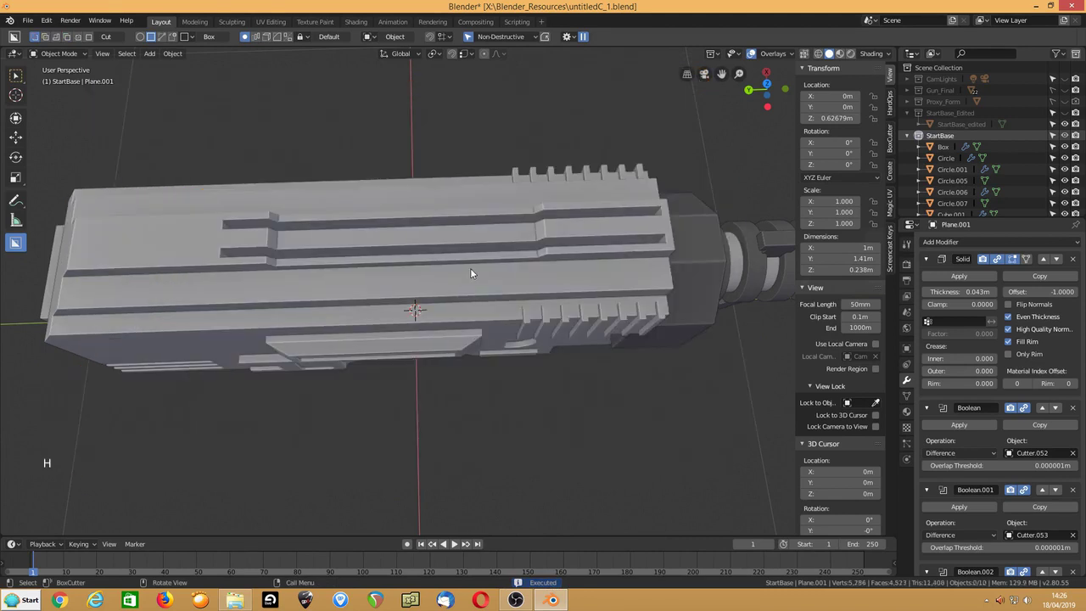
key("ctrl+z")
left_click(455, 319)
middle_click_drag(485, 303, 403, 265)
key("ctrl+s")
scroll(483, 274, "down", 2)
scroll(393, 270, "up", 3)
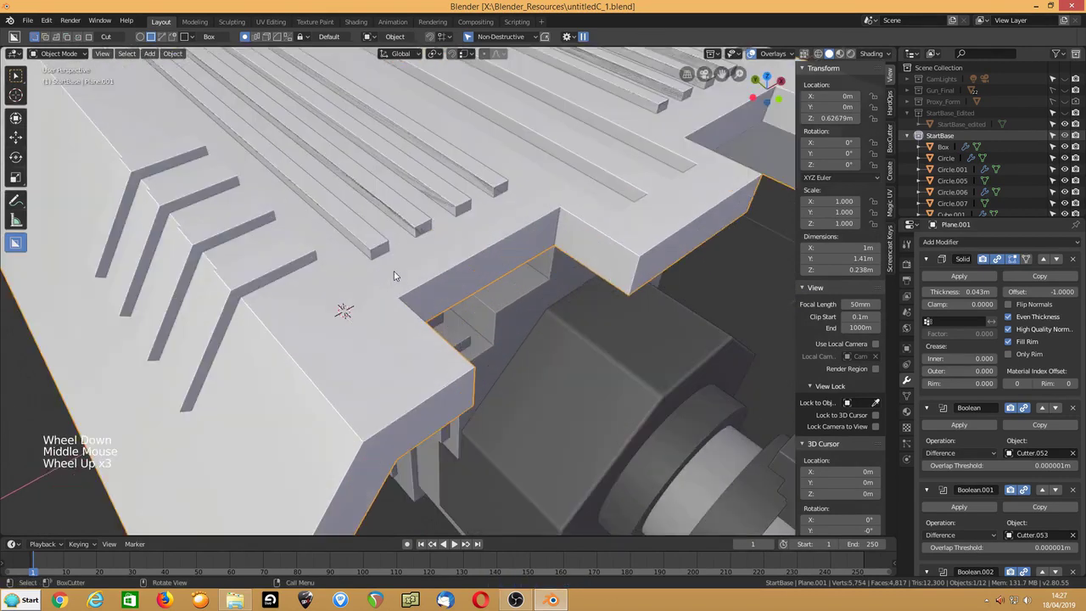
left_click(372, 251)
scroll(378, 273, "down", 2)
middle_click_drag(381, 279, 436, 290)
key("ctrl")
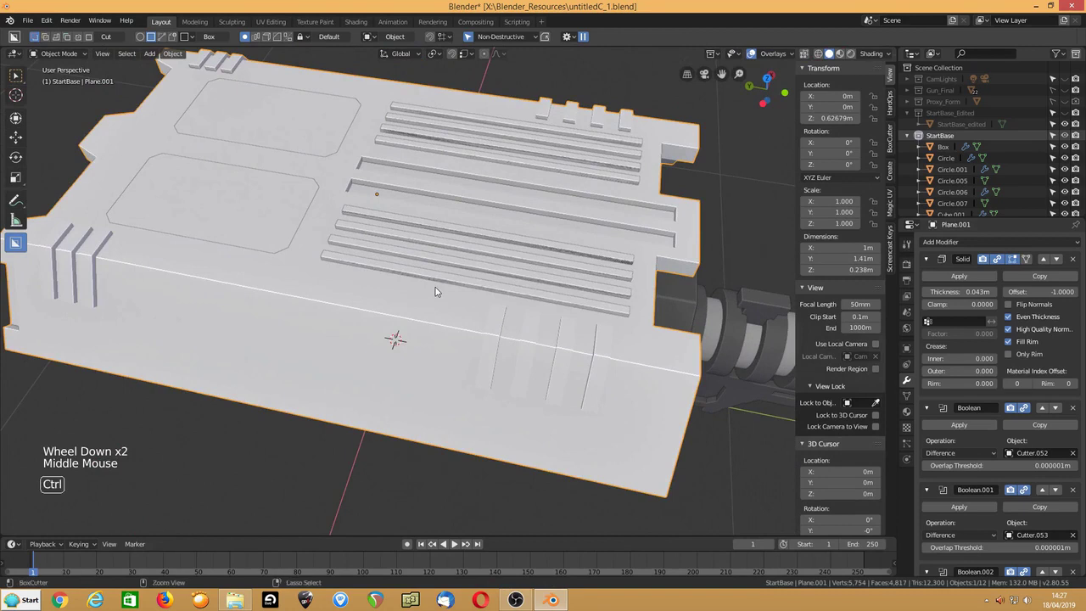
Step: Undo the arrayed raised bars on the cover's top
key("ctrl+z")
key("ctrl+z")
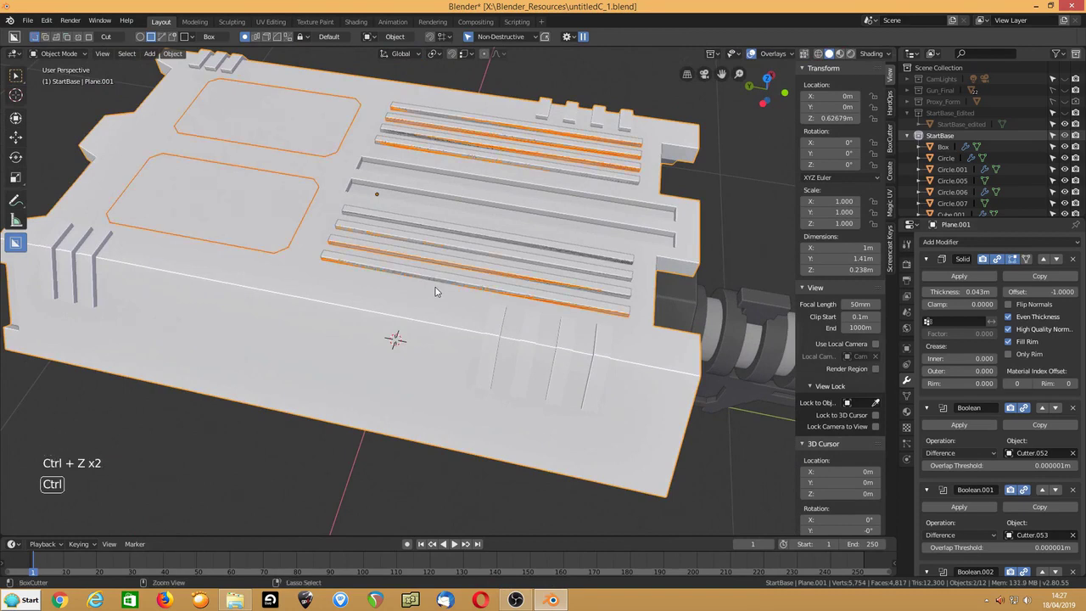
key("ctrl+z")
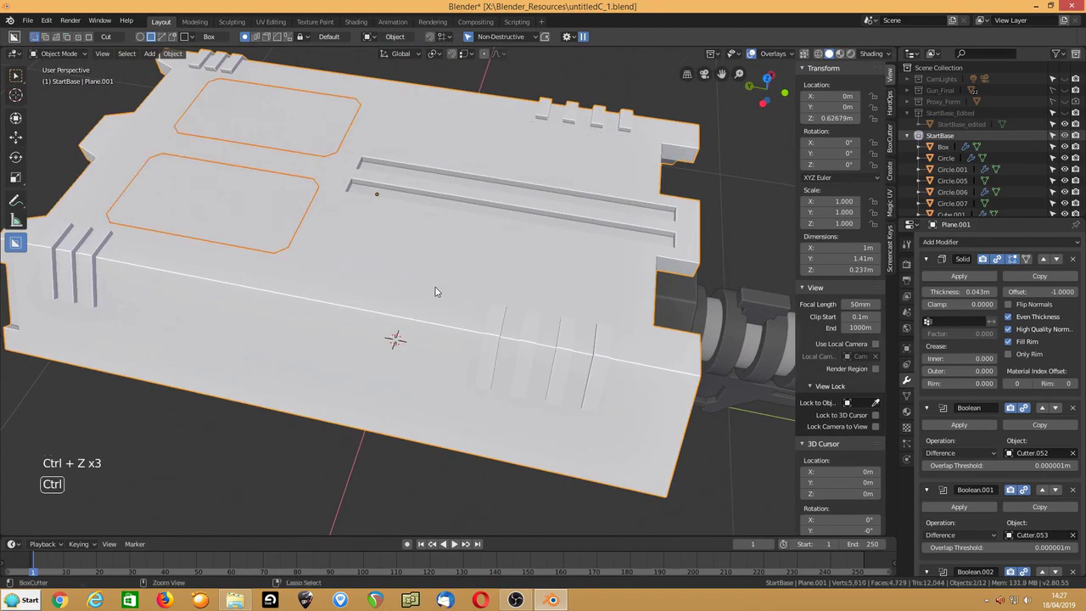
mouse_move(480, 258)
middle_mouse_down()
mouse_move(492, 263)
mouse_move(481, 278)
mouse_move(479, 267)
middle_mouse_up()
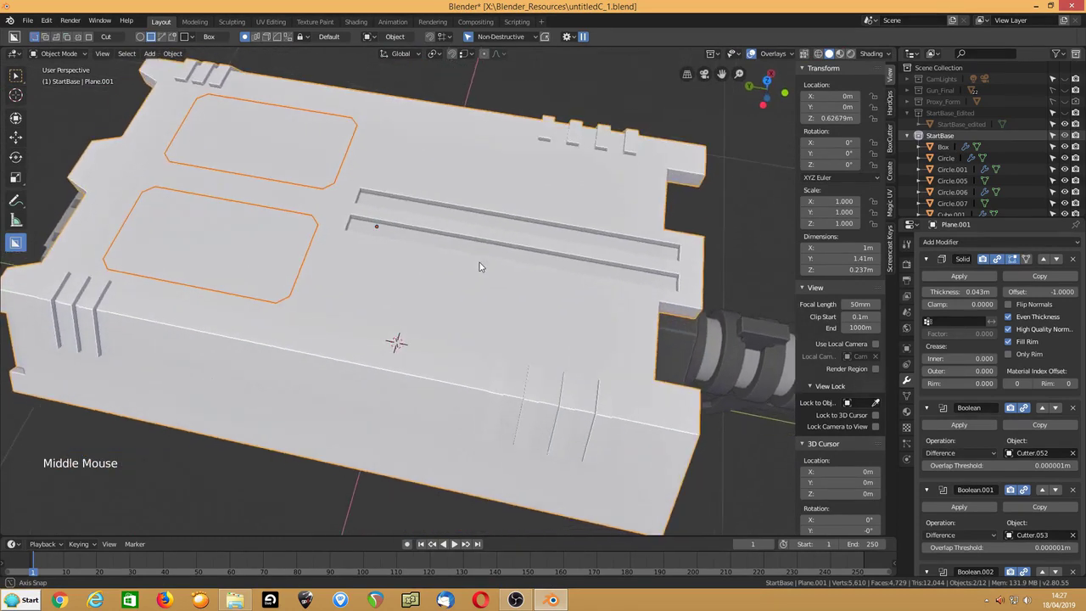
Step: Join a thin raised bar to the cover's top beside the slots and array it sideways to a count of 3
left_click(639, 307)
left_click(638, 319)
mouse_move(638, 322)
left_mouse_down()
mouse_move(365, 270)
mouse_move(357, 254)
mouse_move(350, 273)
left_mouse_up()
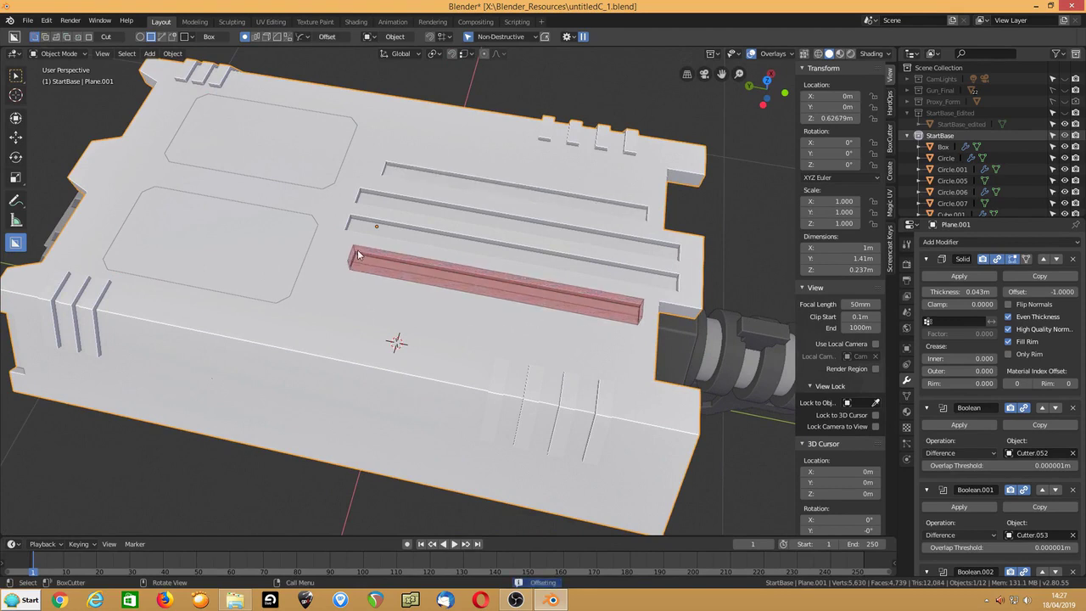
key("j")
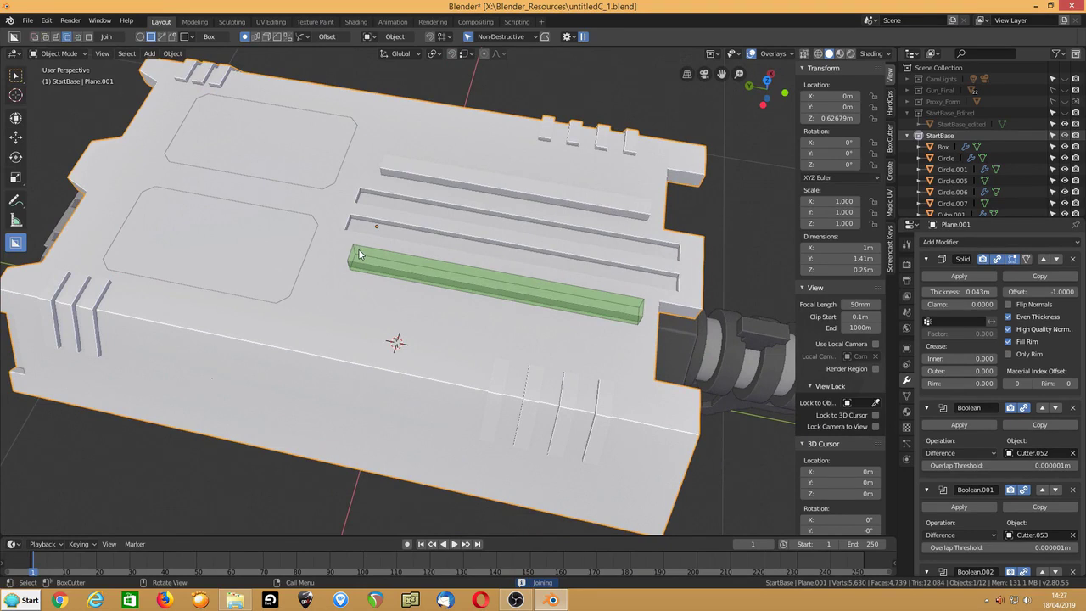
key("v")
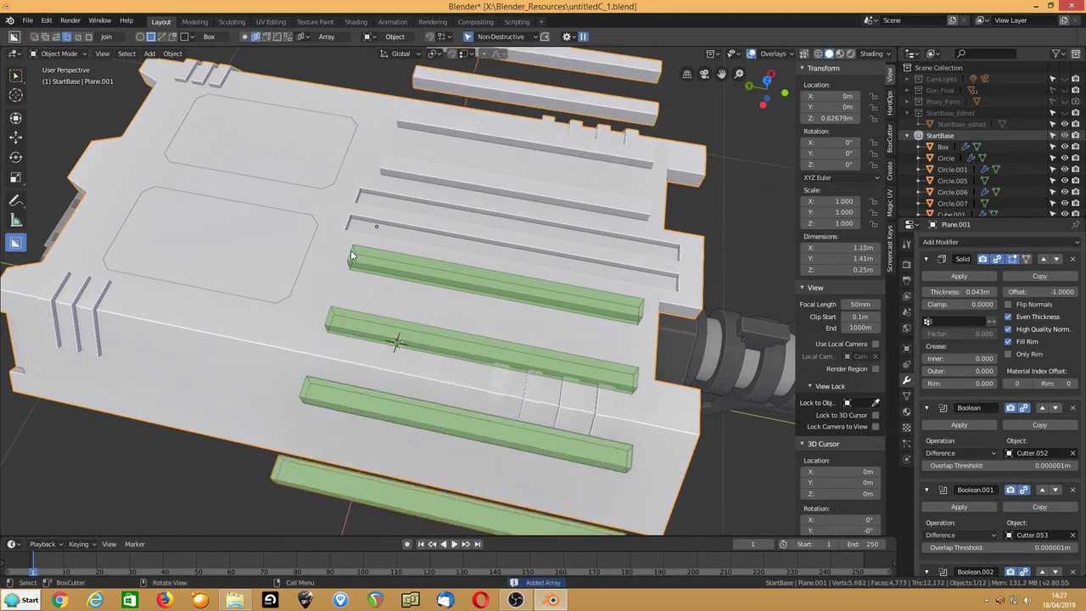
scroll(348, 249, "down", 2)
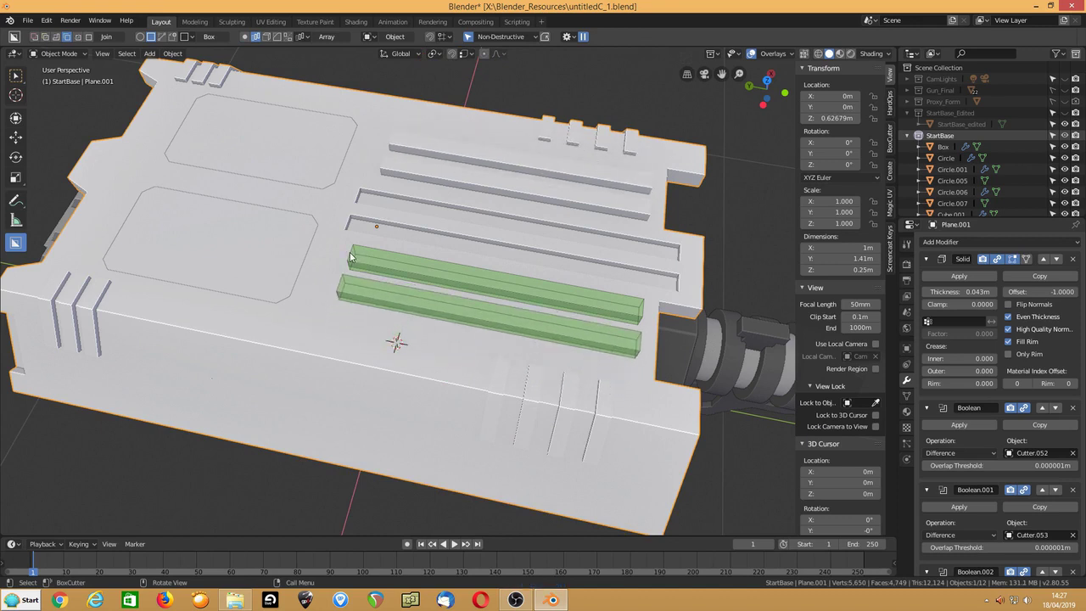
scroll(350, 256, "up", 1)
key("shift")
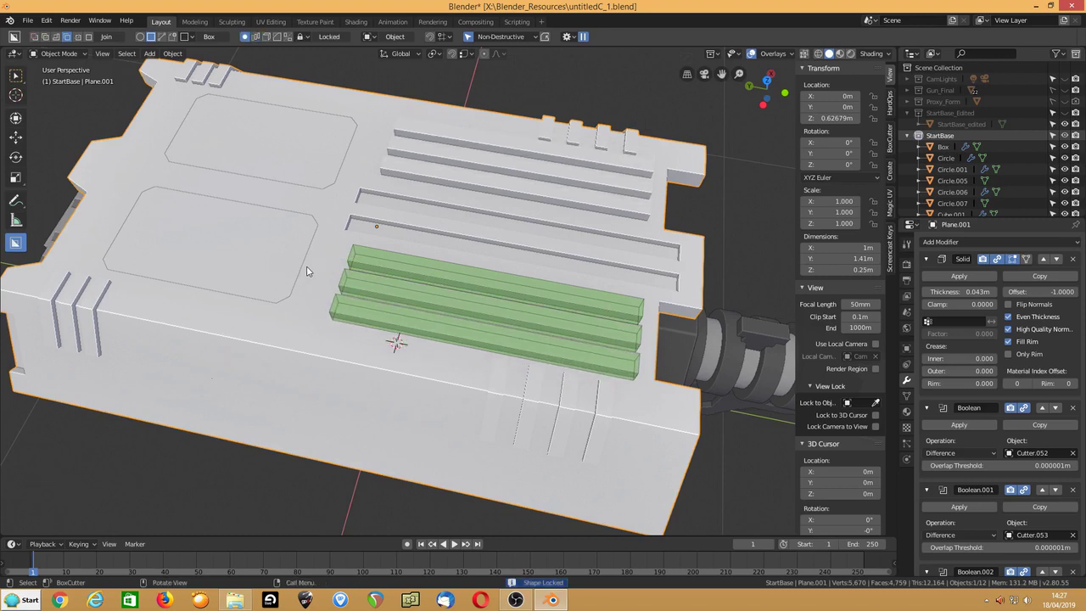
left_click(304, 271)
Step: Unhide the raised bars' array cutter, Cutter.057, and lower it 0.00774 m along Z
middle_click_drag(308, 272, 399, 280)
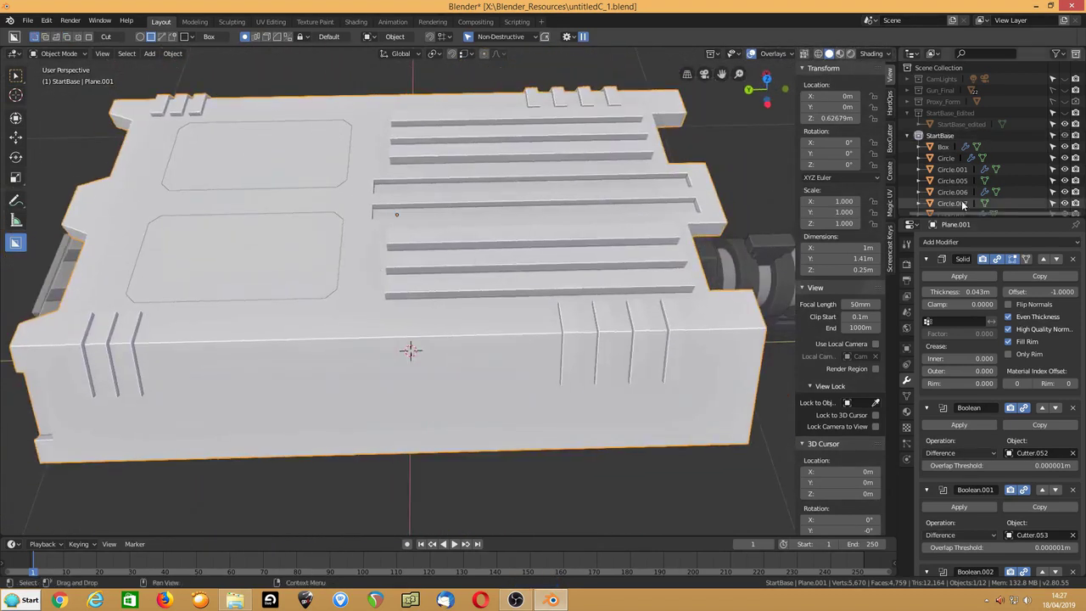
scroll(1066, 173, "down", 20)
middle_click(1065, 173)
scroll(1066, 173, "down", 20)
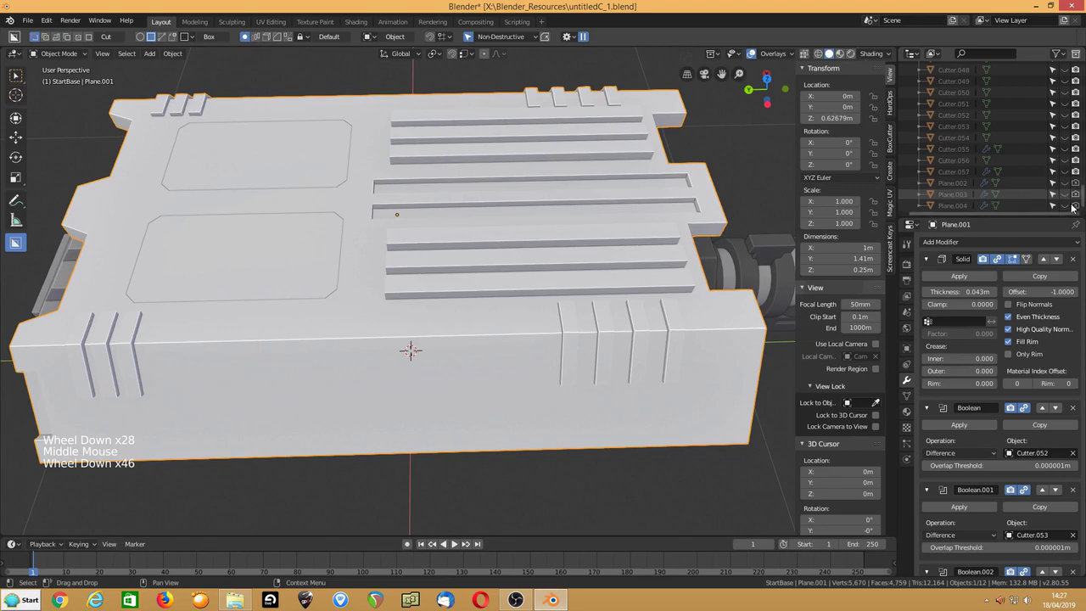
left_click(1065, 205)
left_click(928, 207)
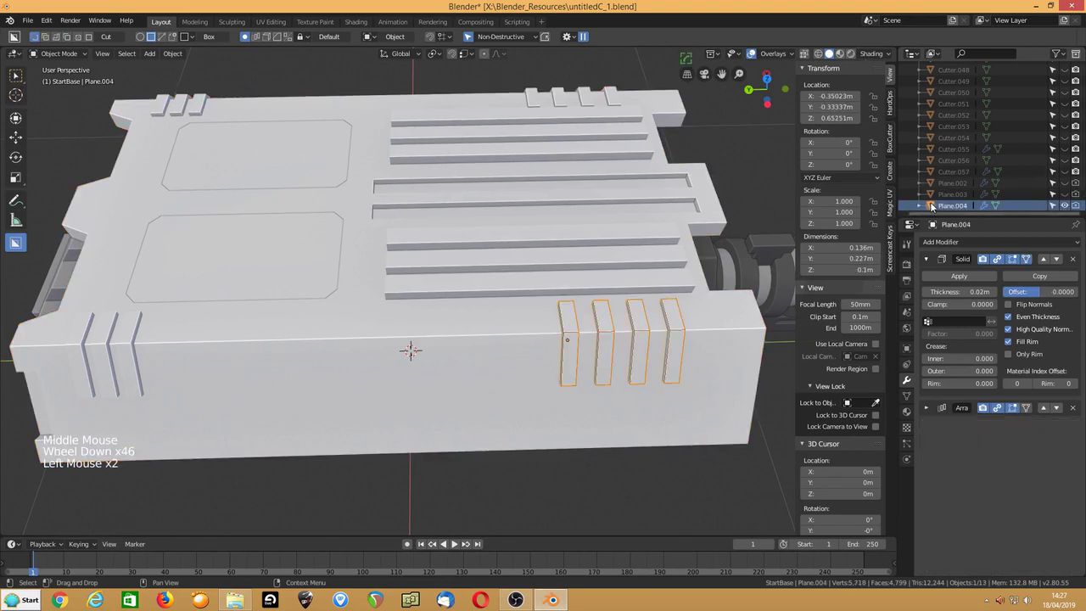
left_click(1065, 206)
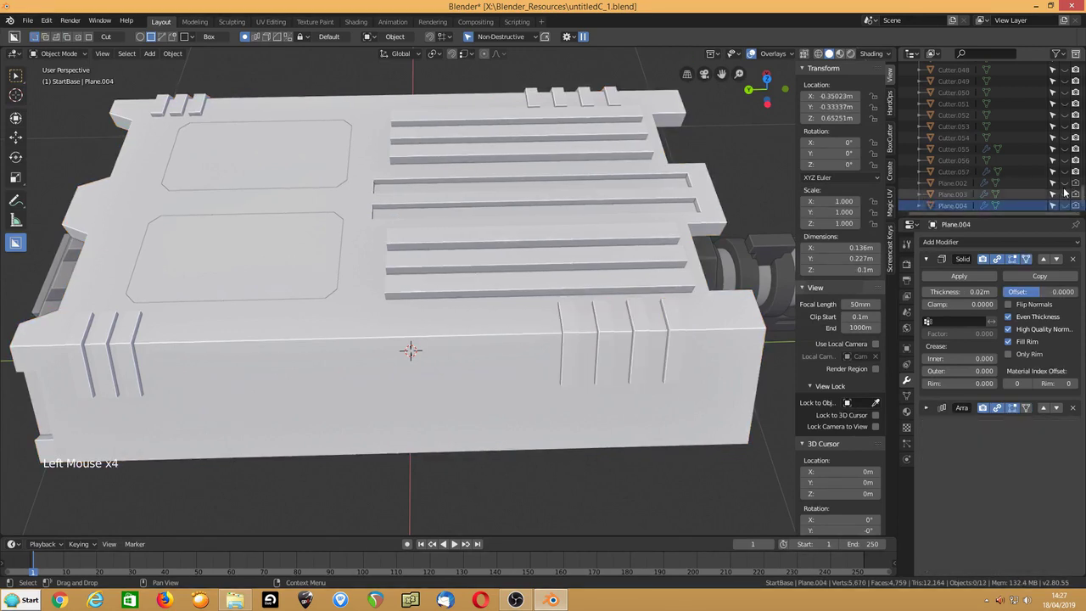
left_click(1064, 172)
left_click(933, 172)
middle_click_drag(545, 250, 490, 252)
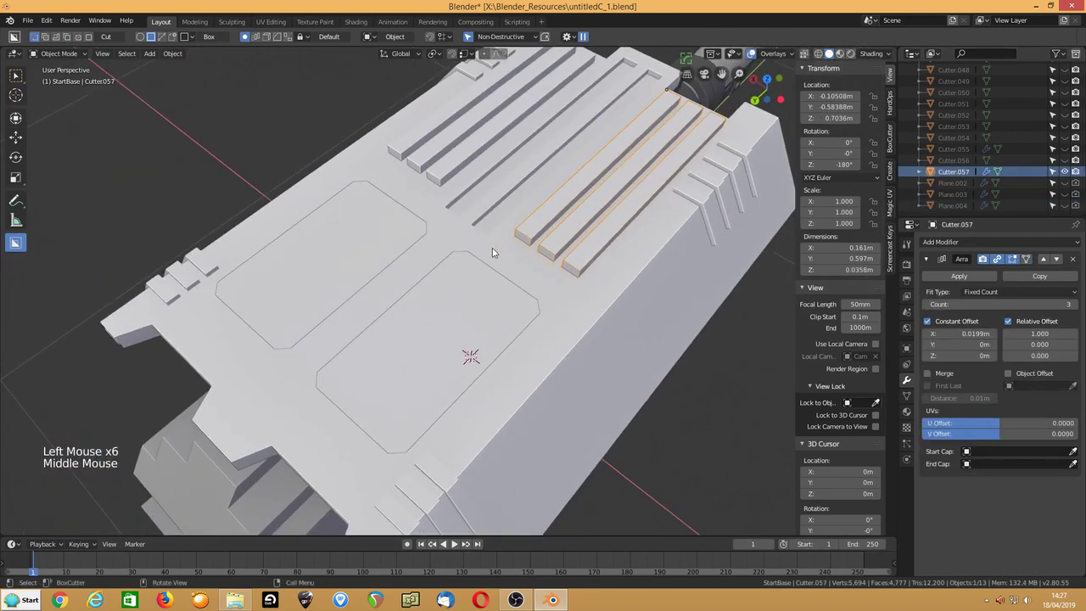
key("g")
key("z")
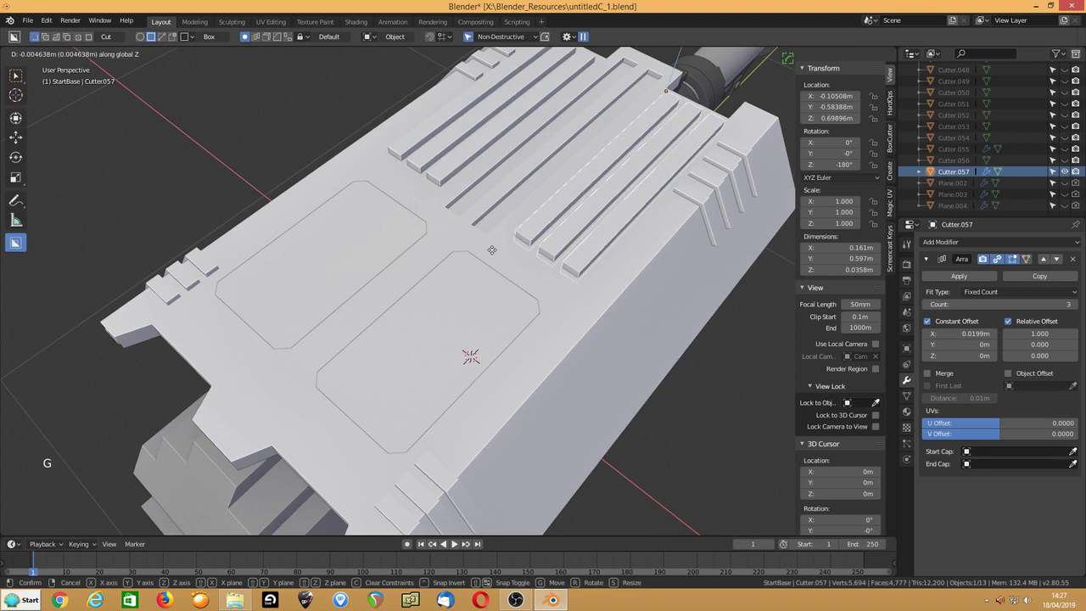
left_click(491, 251)
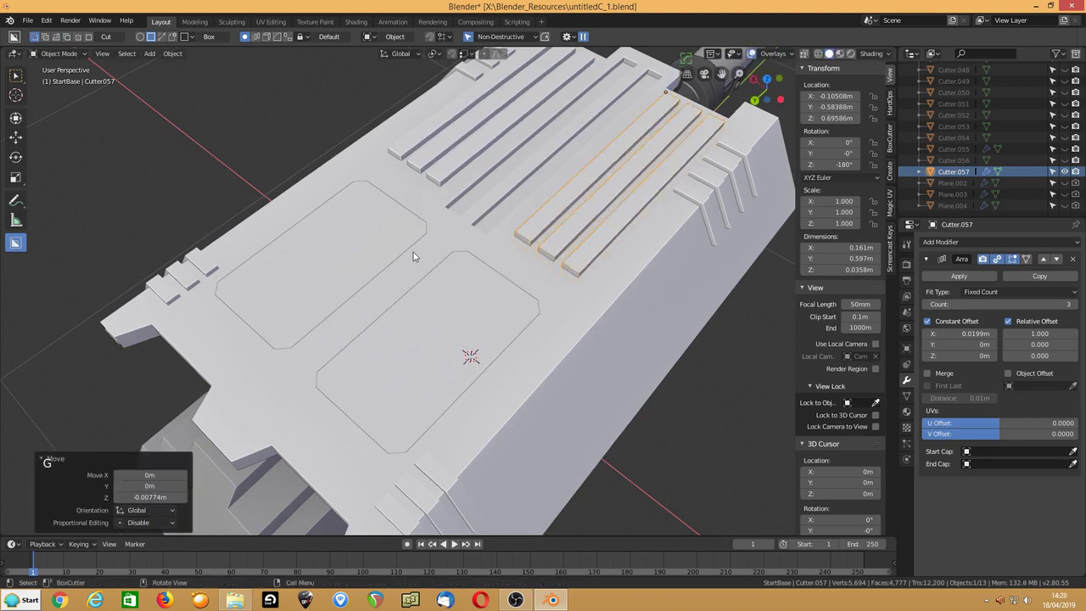
Step: Scale the raised bars' cutter to 0.877 along X, set its array's constant X offset to 0.0309 m, and hide it
key("s")
key("x")
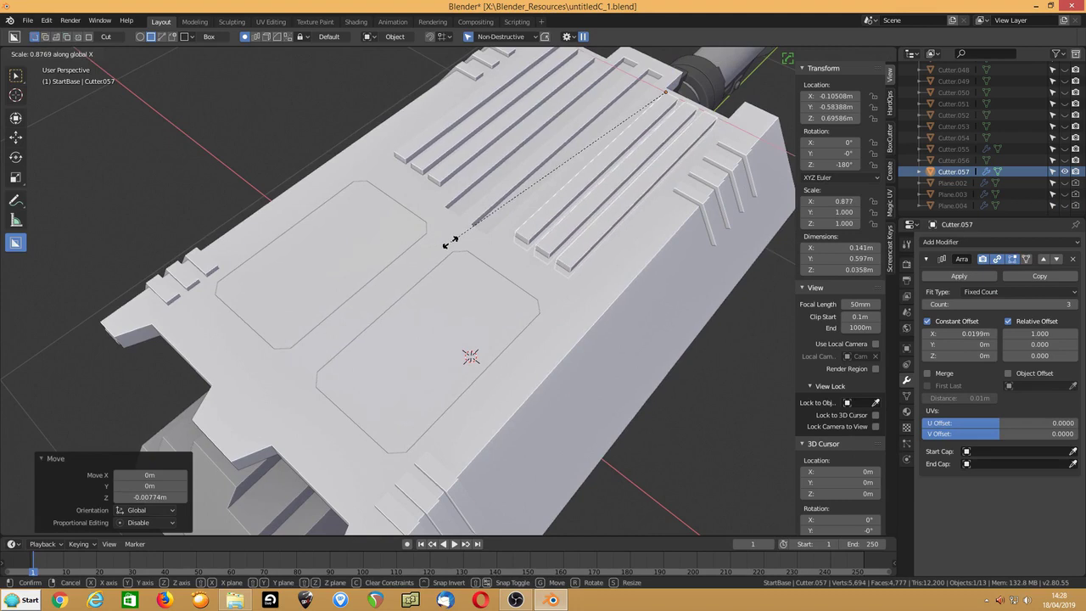
left_click(450, 245)
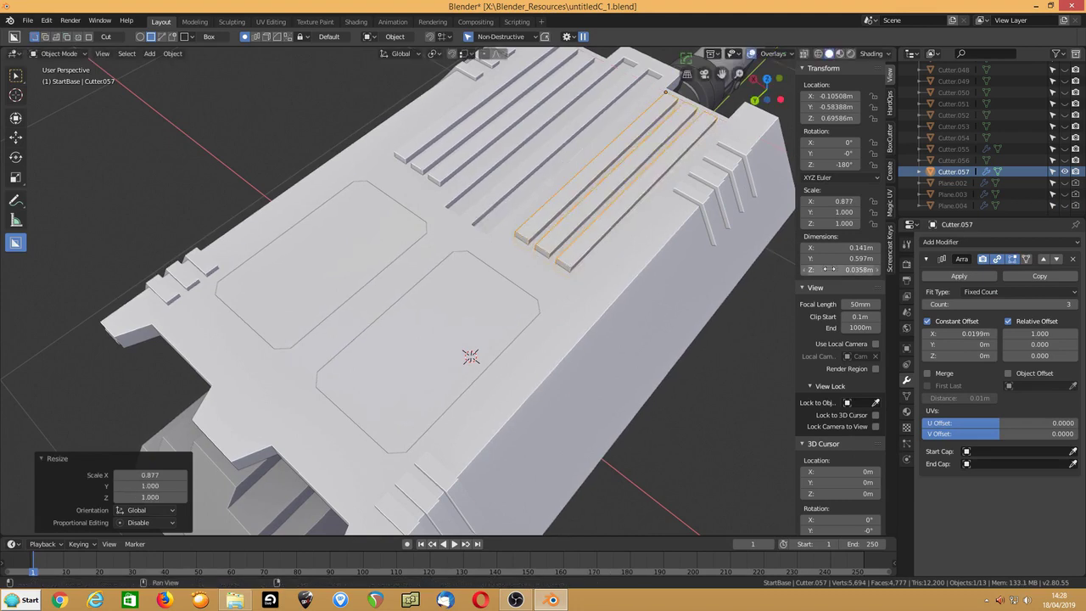
left_click_drag(975, 334, 1001, 334, "shift")
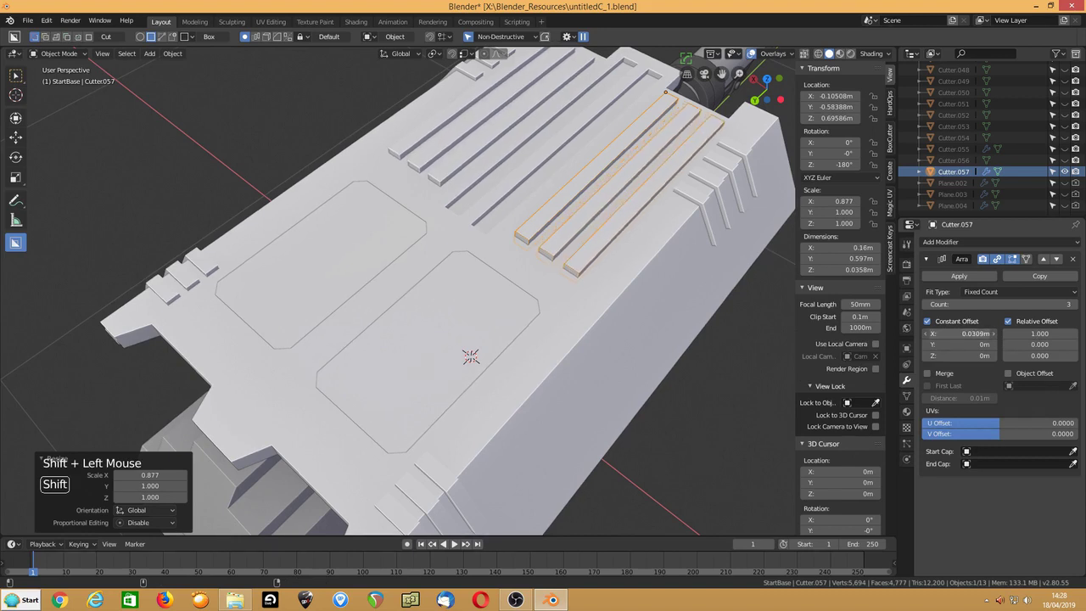
middle_click_drag(486, 255, 509, 255)
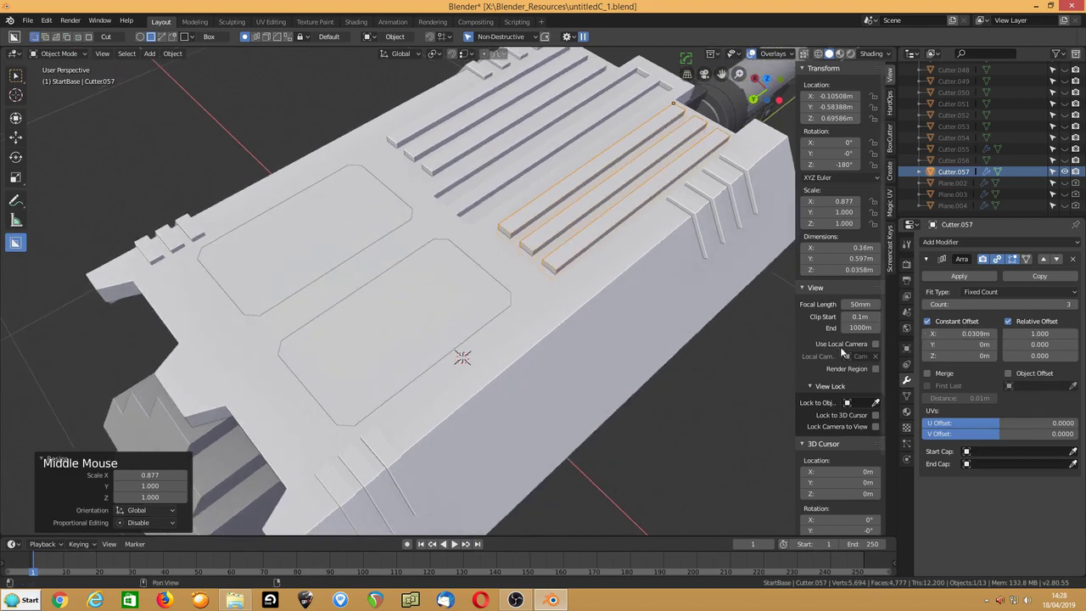
middle_click_drag(525, 317, 492, 320)
key("h")
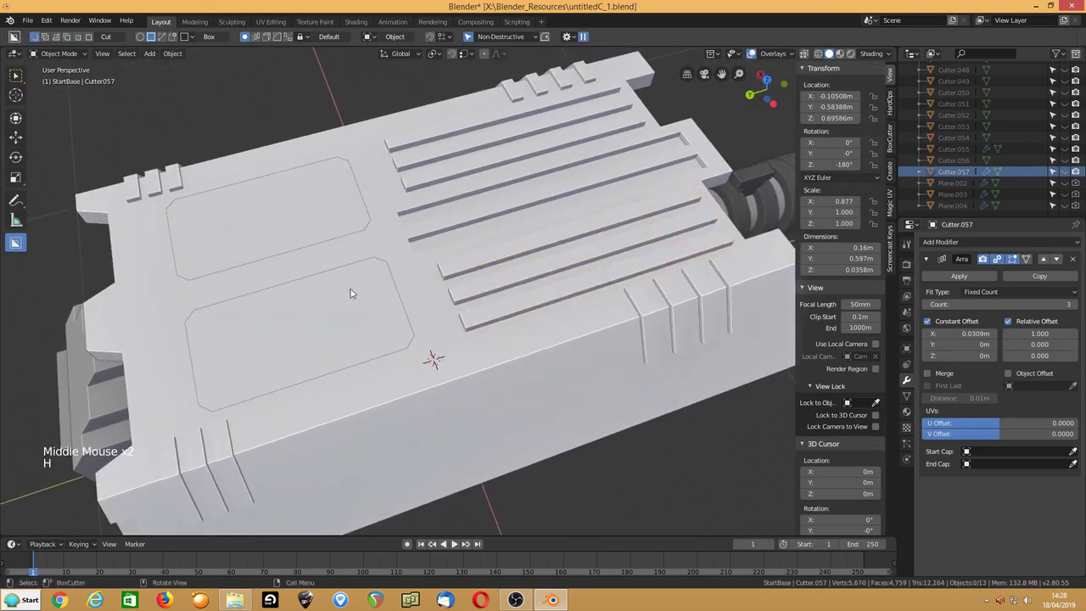
Step: Select the sliced panels on the cover's top and save the file
left_click(348, 304)
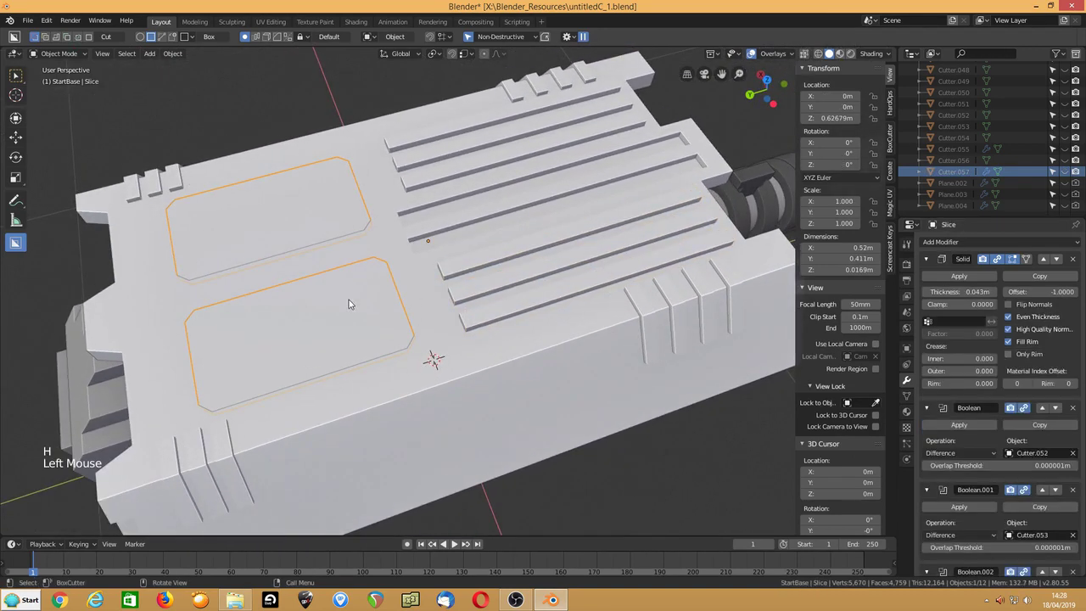
key("Tab")
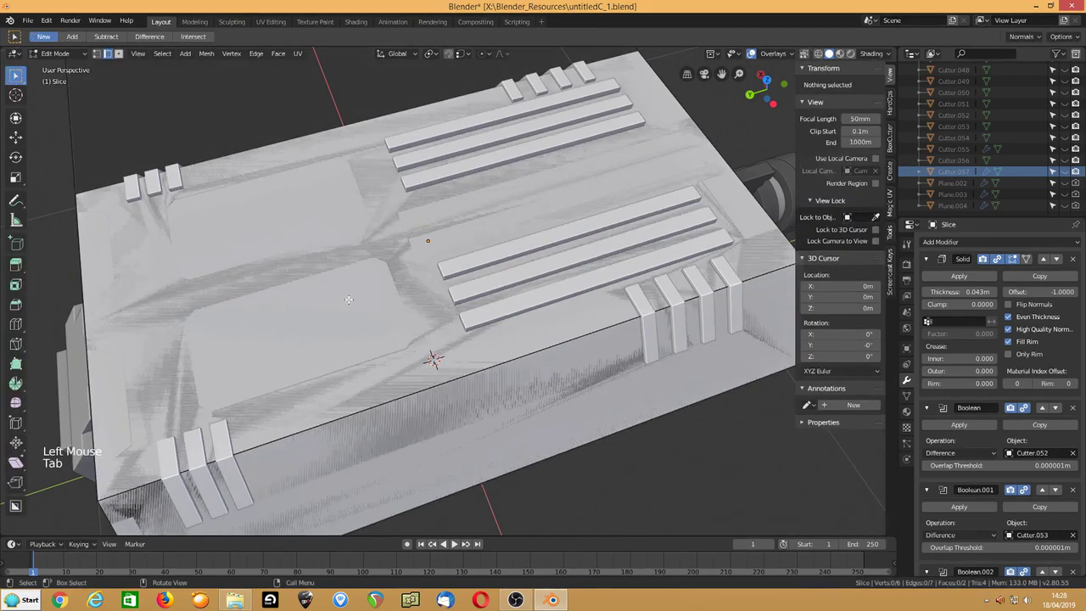
key("Tab")
middle_click_drag(305, 318, 379, 318, "shift")
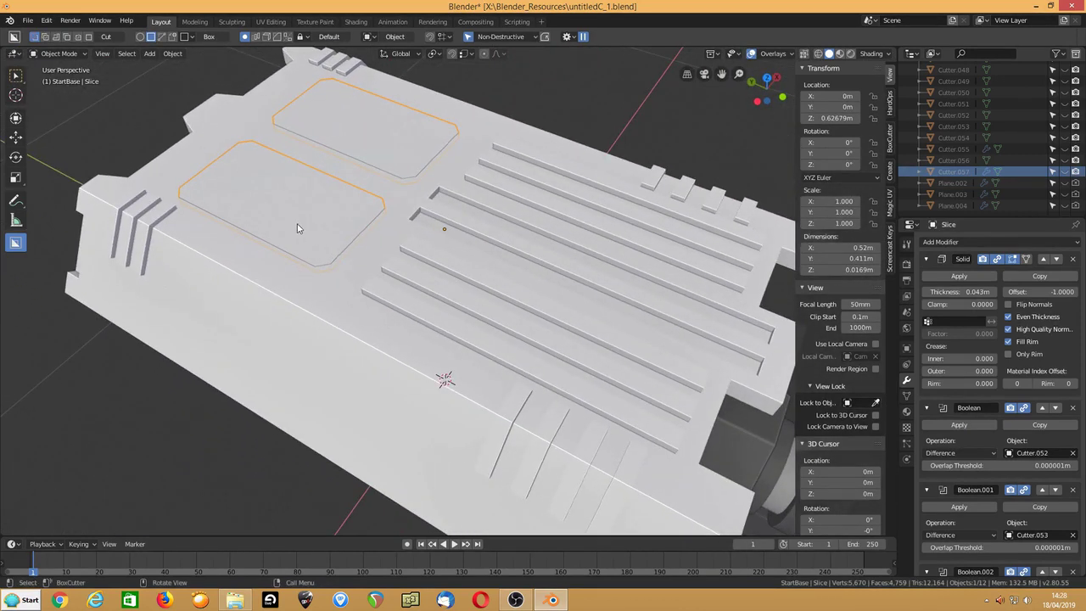
key("q")
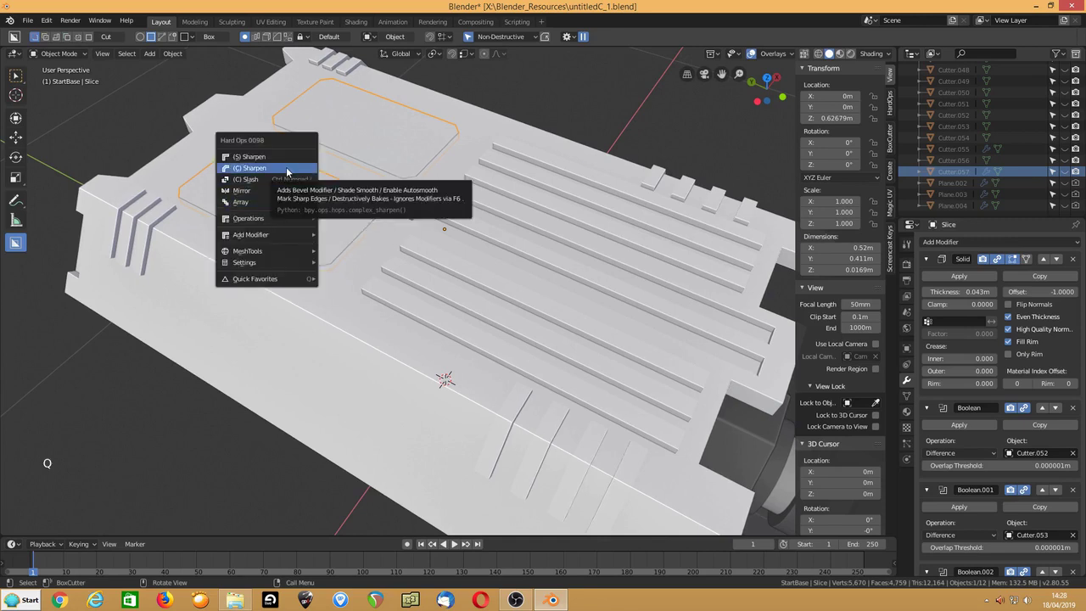
key("ctrl+s")
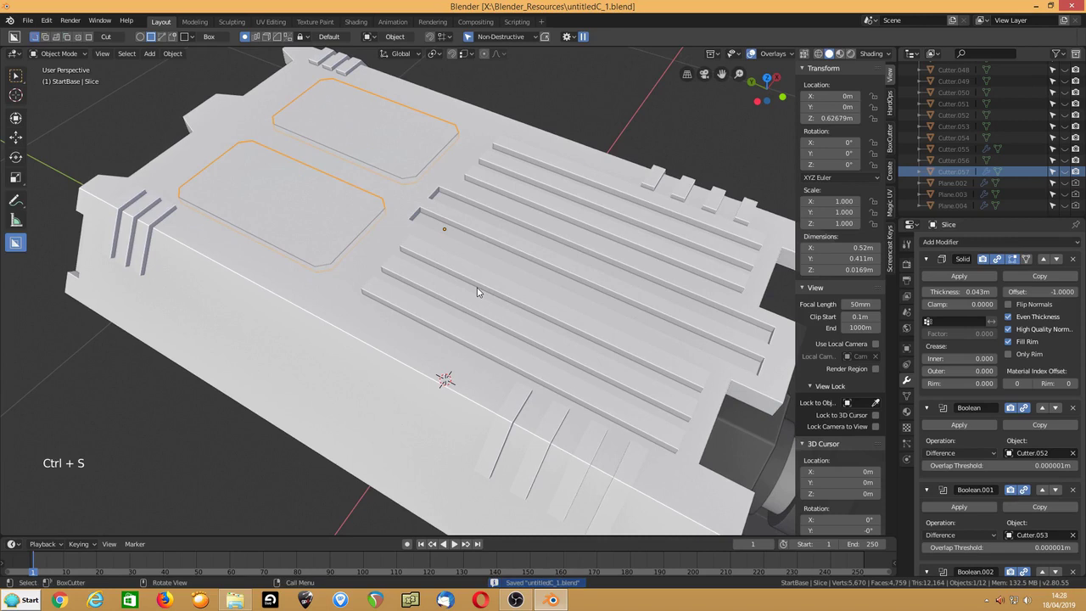
Step: Apply CSharpen to the sliced panels and reduce their bevel width to 0.0044 m
key("q")
left_click(439, 254)
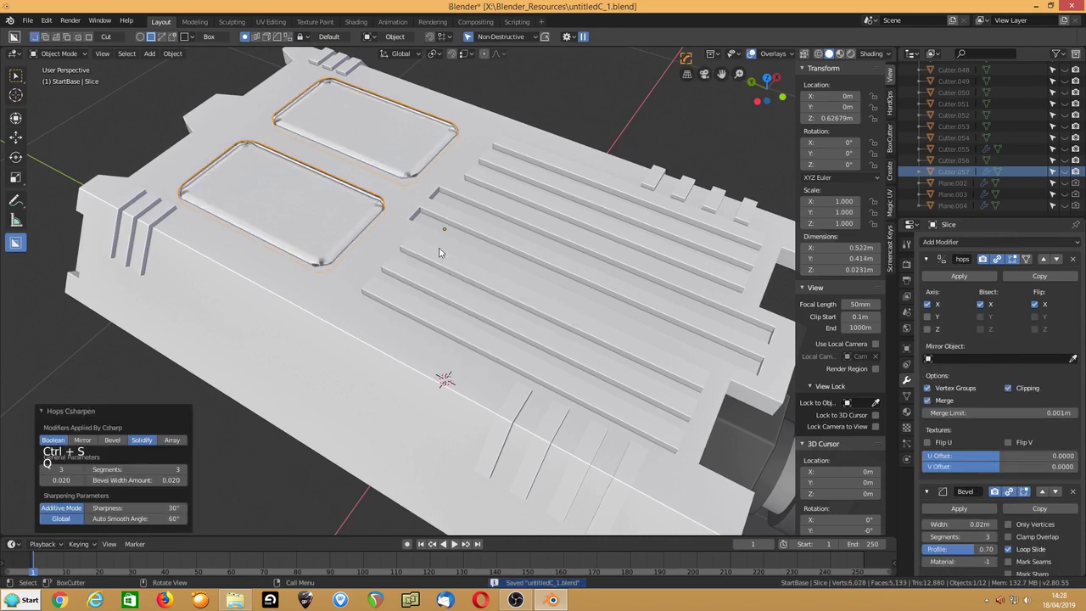
key("q")
left_click(319, 243)
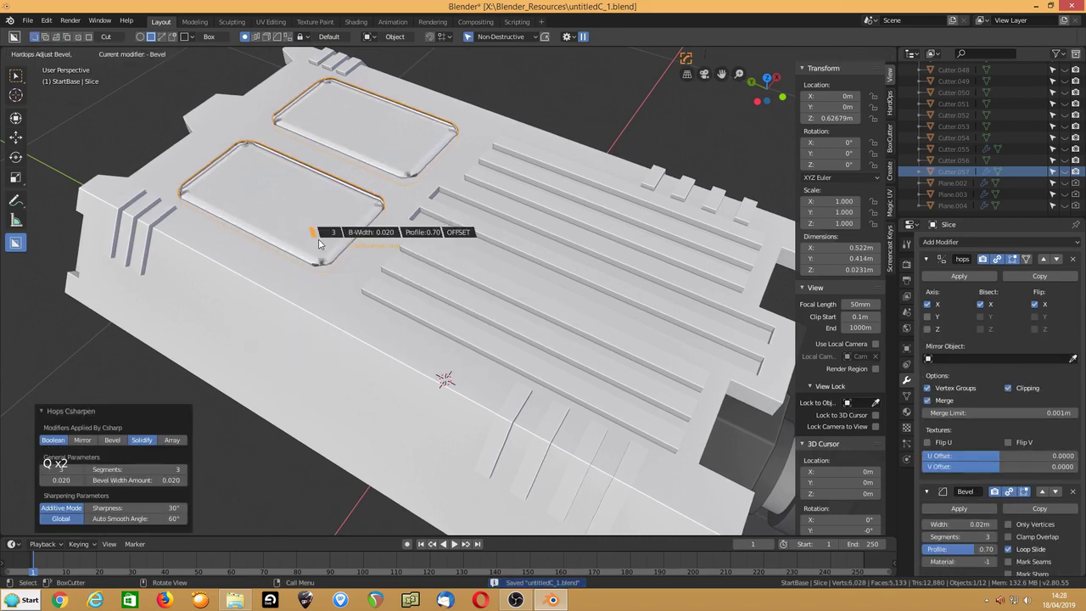
key("shift")
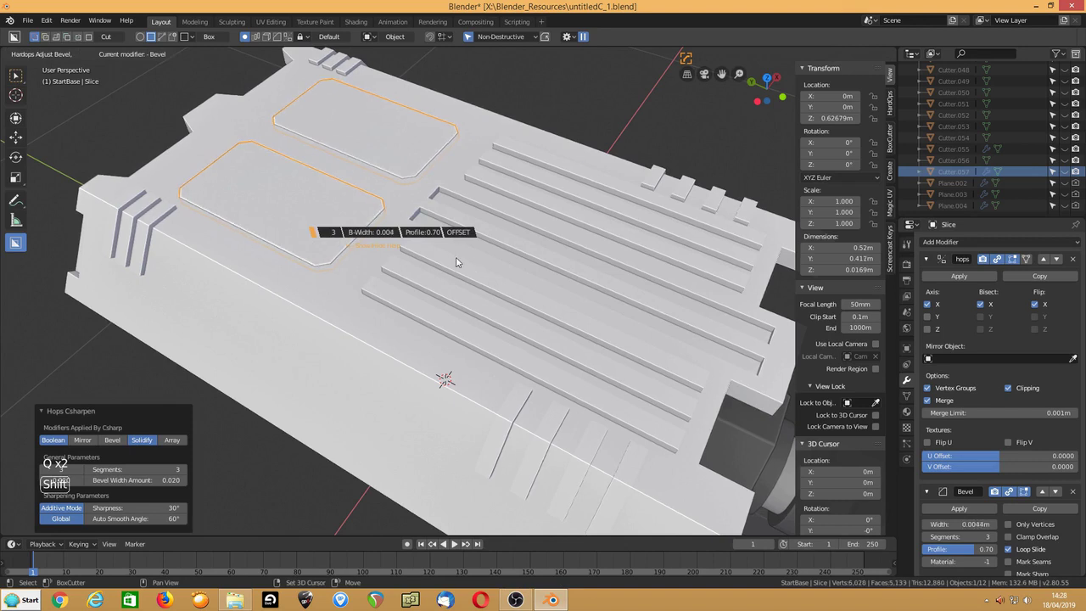
left_click(459, 260)
Step: Edit the sliced panel's mesh in top view and knife a straight line across its width near the middle
left_click(292, 306)
key("Tab")
key("Tab")
left_click(325, 245)
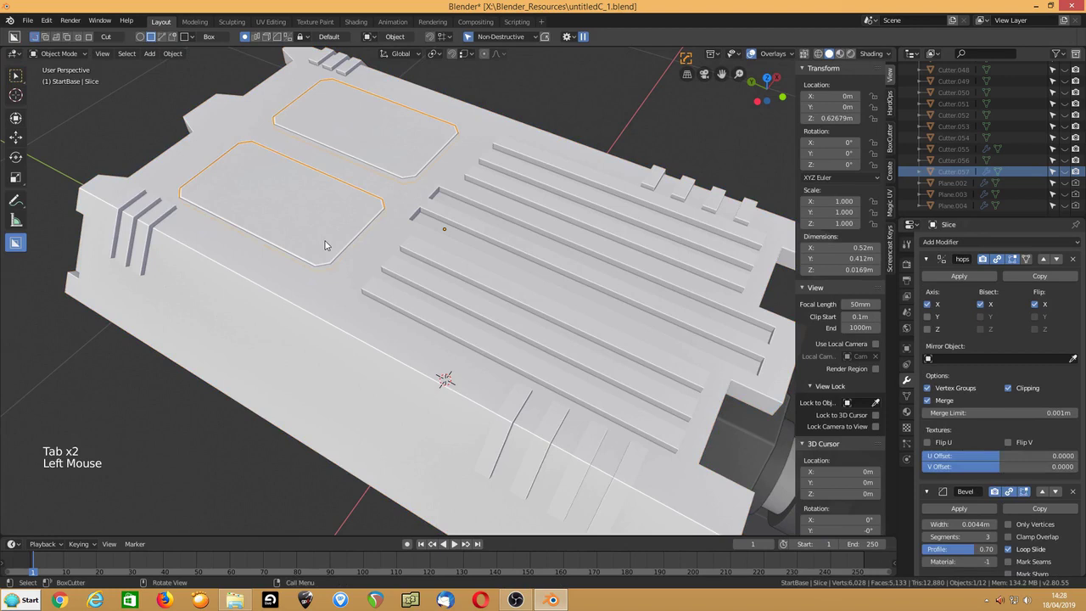
key("Tab")
middle_click_drag(325, 246, 335, 259, "shift")
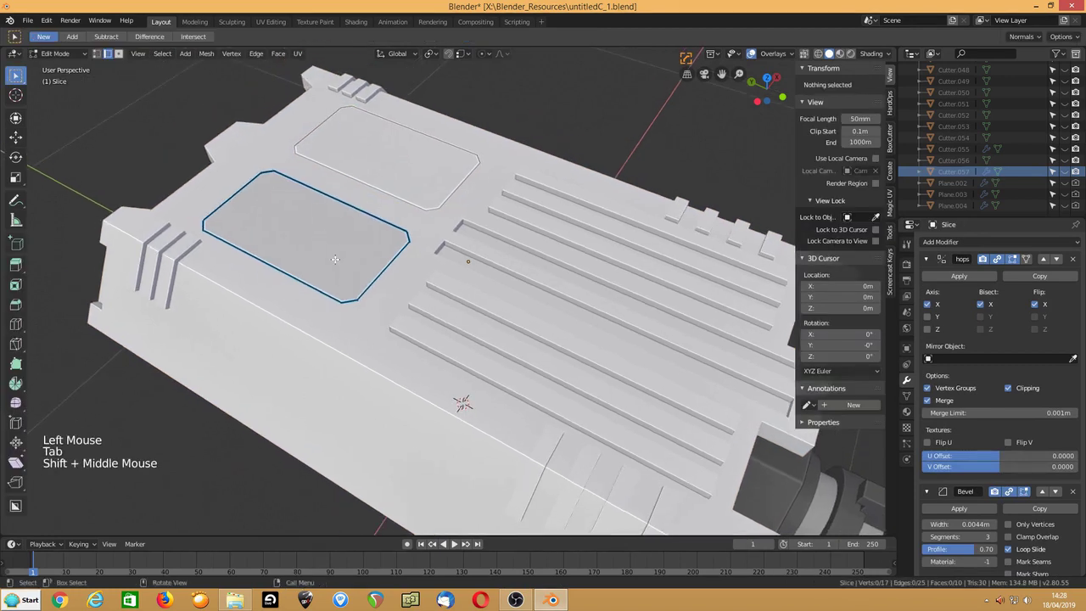
key("KP_7")
key("k")
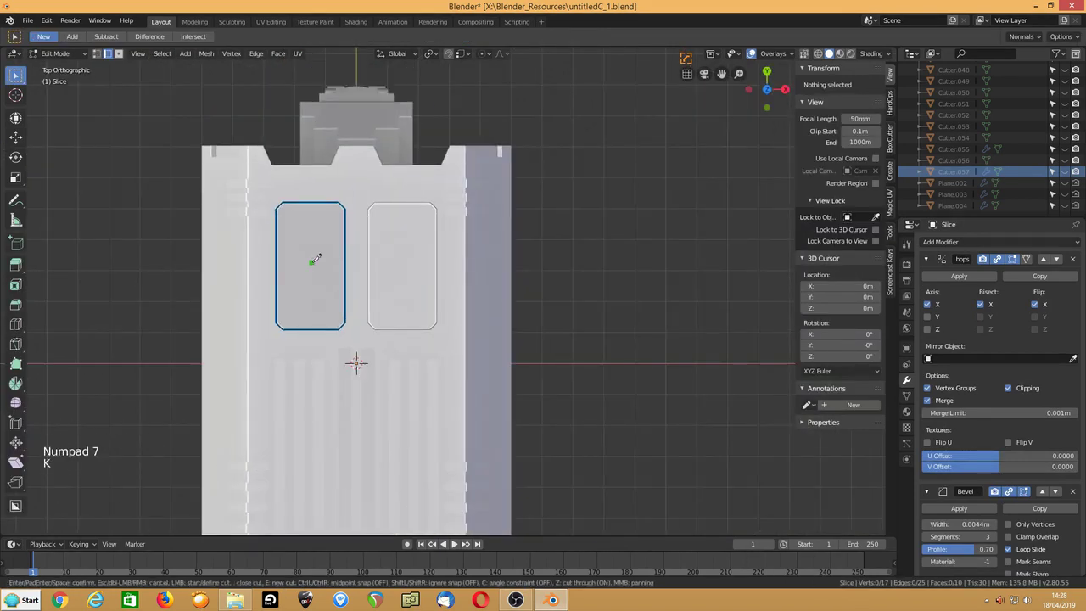
left_click(357, 263)
left_click(228, 260)
key("Return")
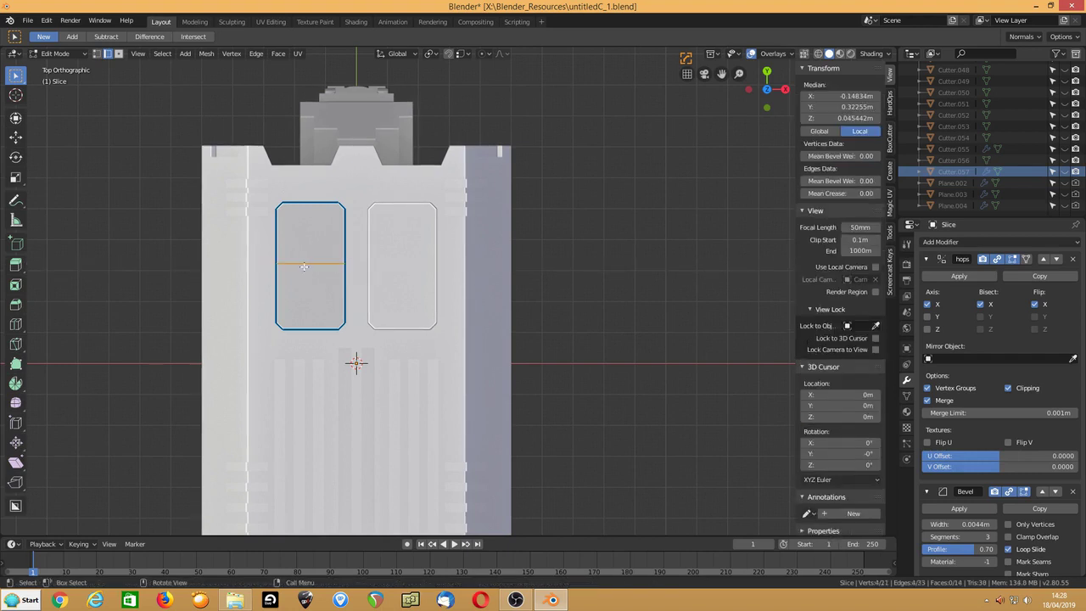
Step: Bevel the panel's knife cut 0.0951 m into a central band, then bevel the band's two crosswise boundary edges into narrow strips
key("ctrl+b")
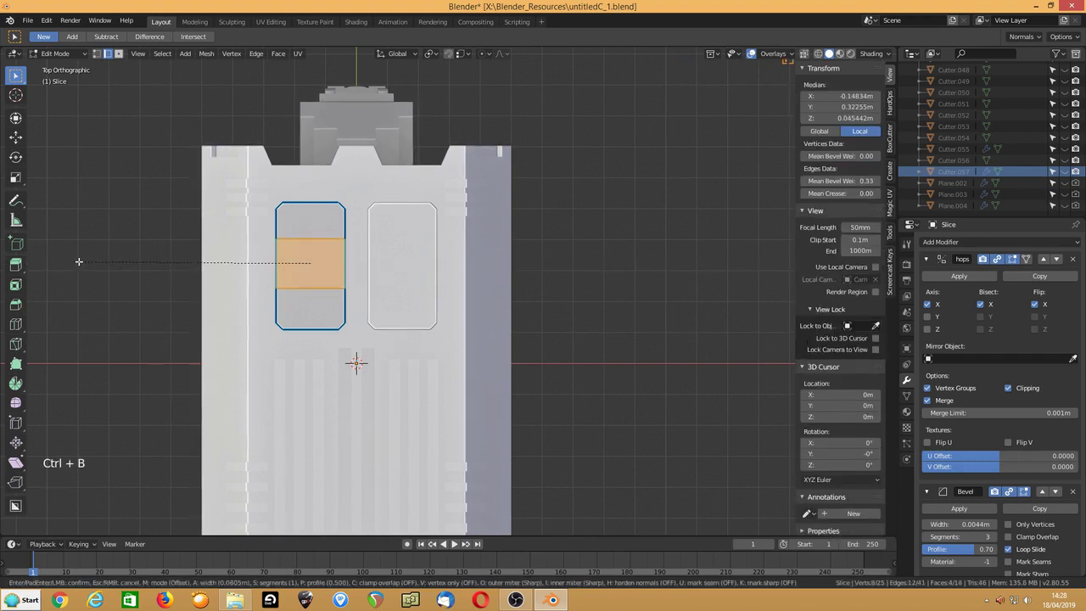
left_click(74, 262)
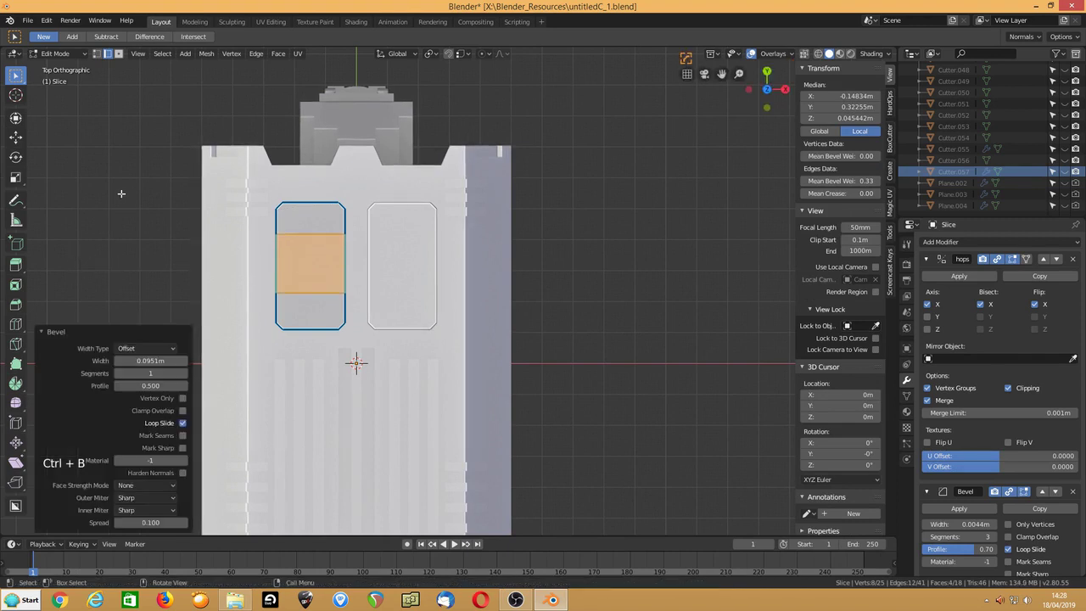
left_click(162, 53)
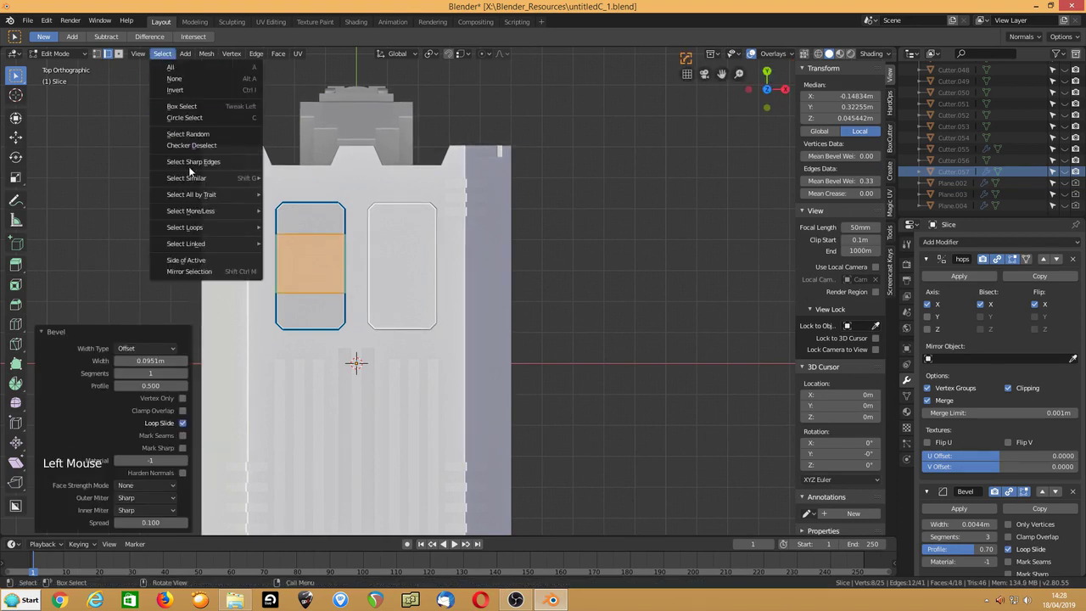
mouse_move(190, 232)
left_click(311, 266)
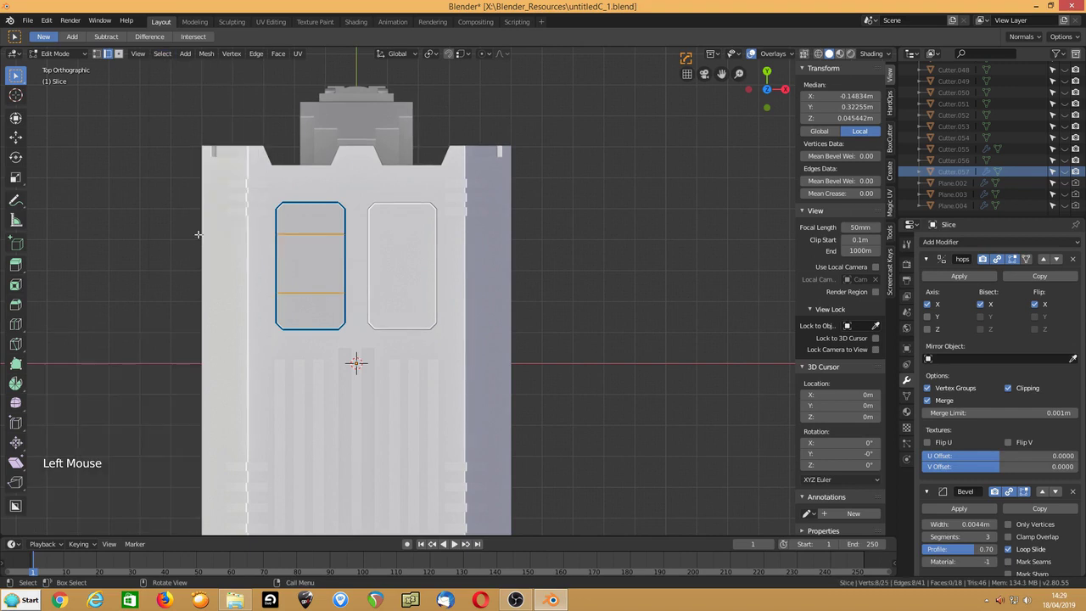
key("ctrl+b")
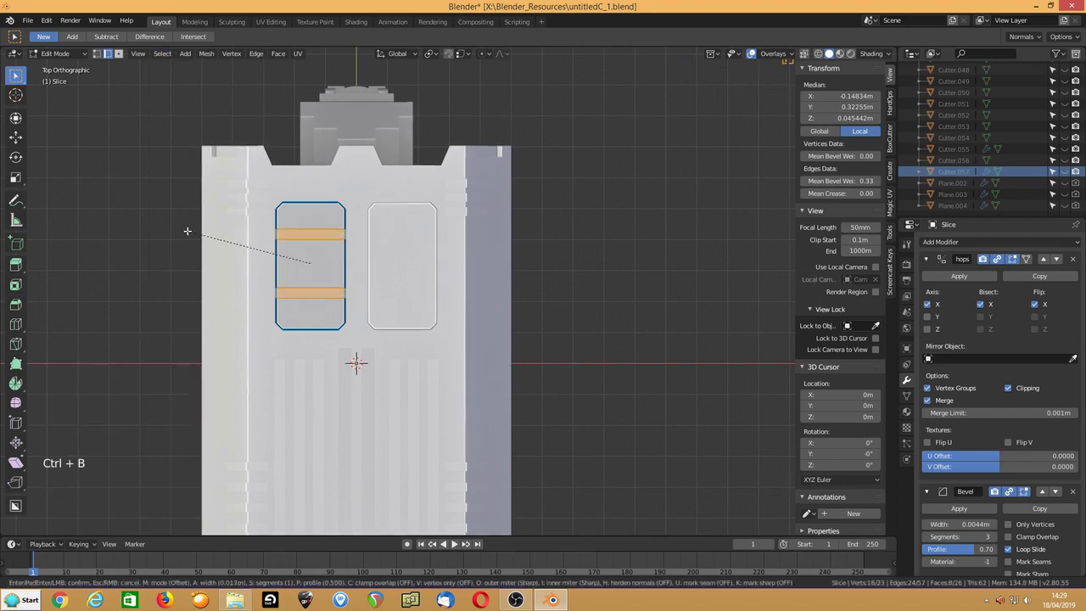
left_click(195, 232)
Step: Lower the sliced panel's two outer faces about 0.011 m along Z, leaving the middle band raised
key("3")
left_click(310, 219)
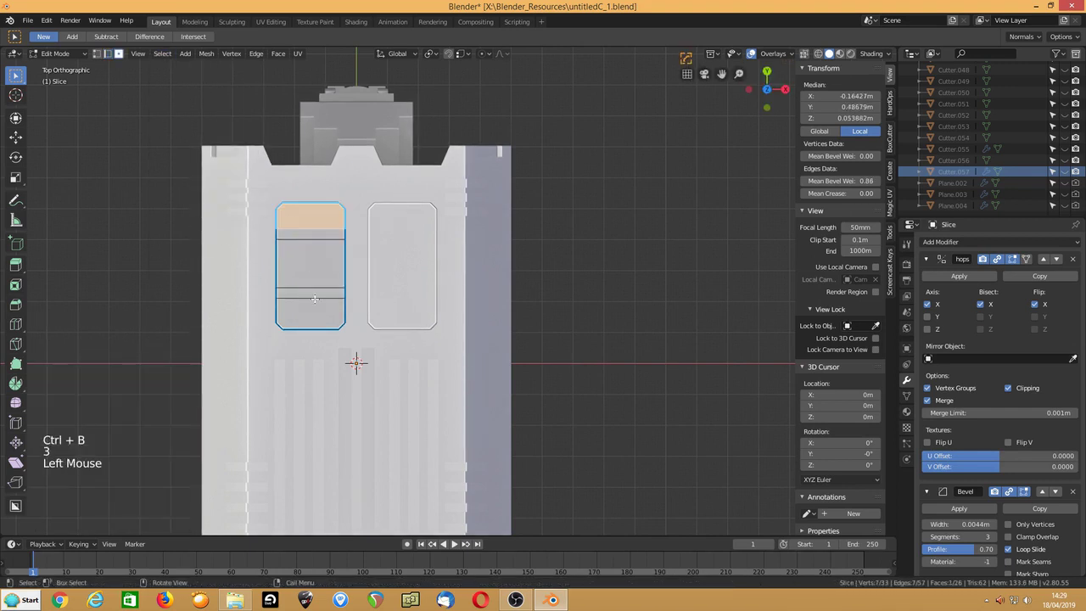
left_click(311, 314, "shift")
middle_click_drag(310, 314, 321, 222)
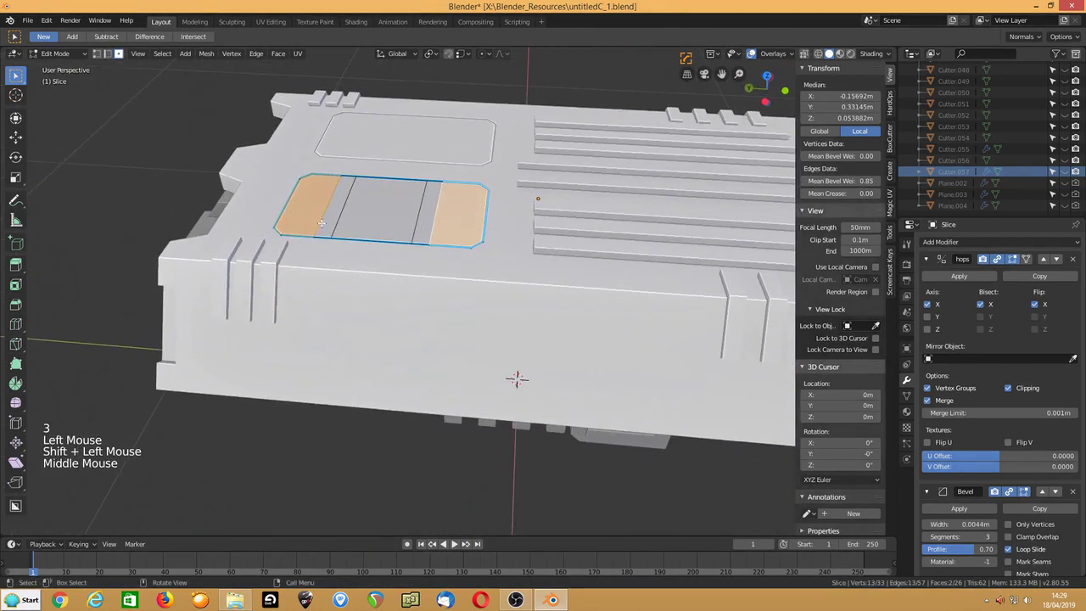
key("g")
key("z")
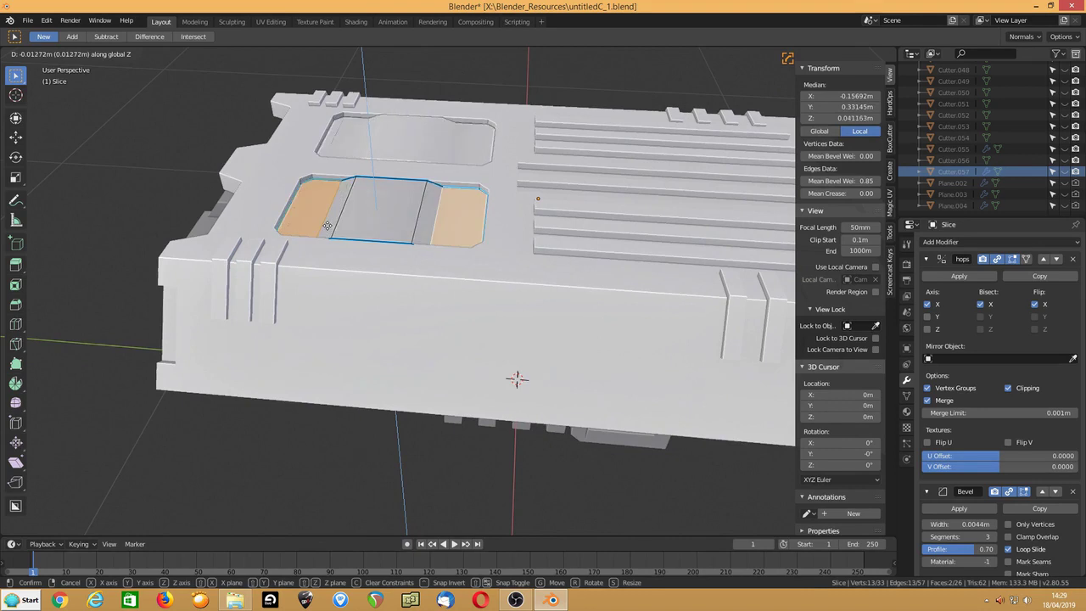
left_click(328, 225)
Step: Set Sharpen on the four crosswise edges bordering the panel's raised band, exit mesh editing and save the file
left_click(349, 219)
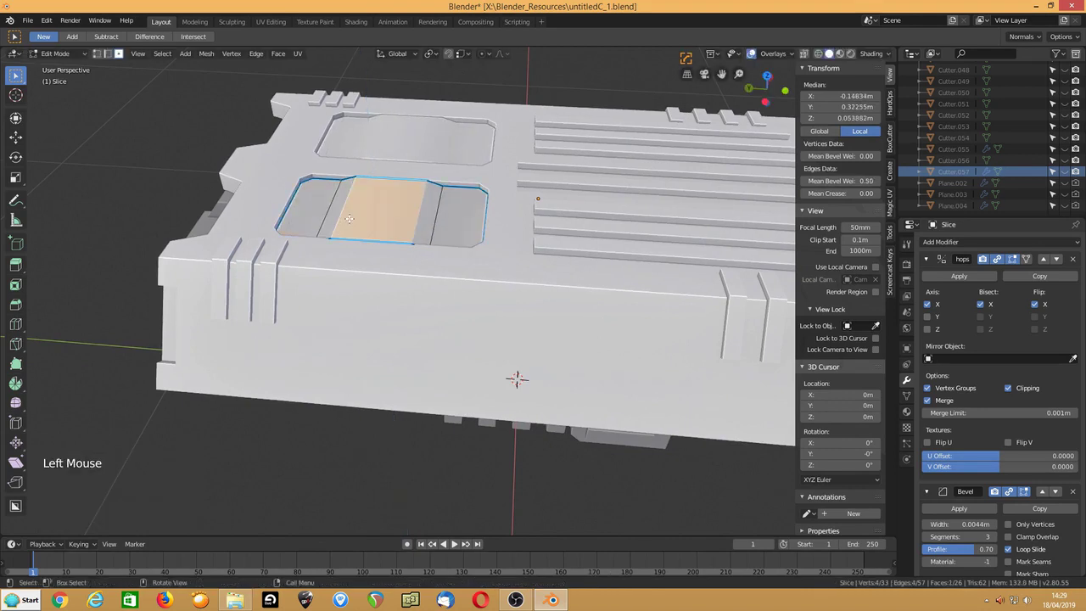
key("2")
left_click(330, 210)
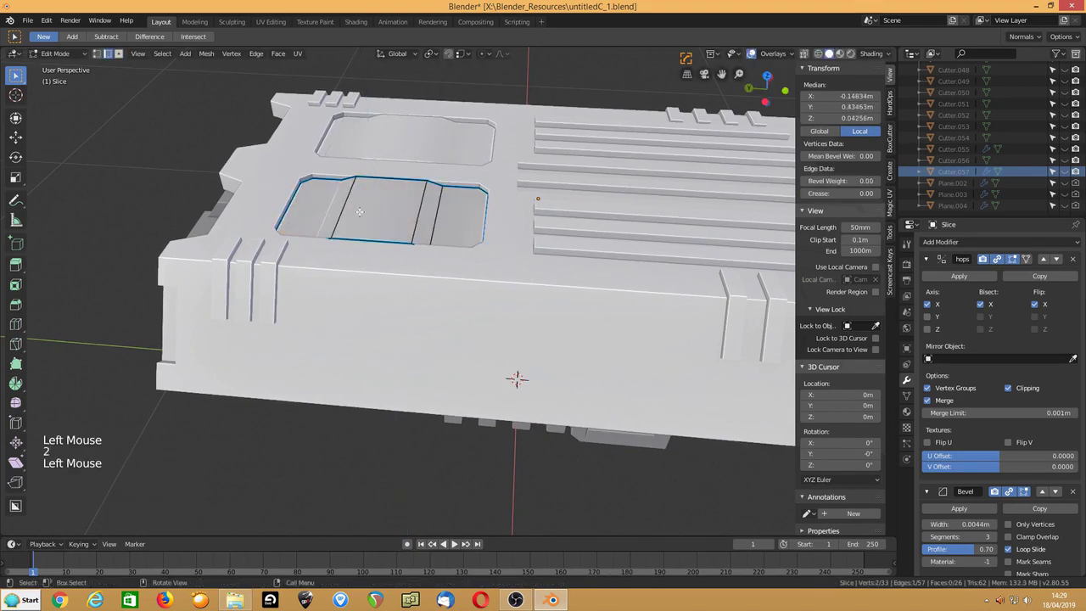
left_click(353, 206, "shift")
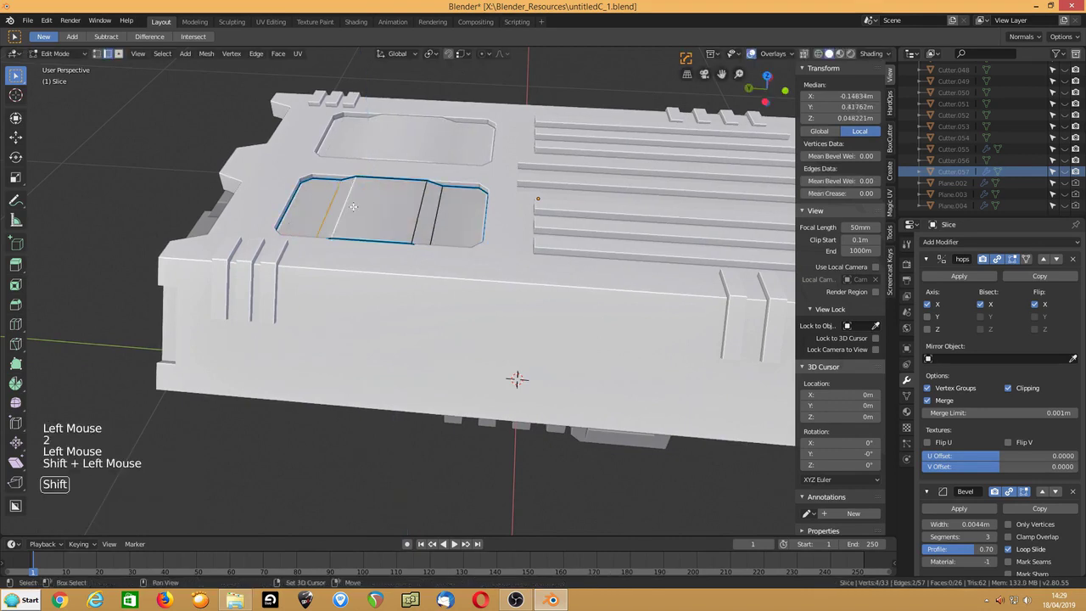
key("q")
left_click(431, 212)
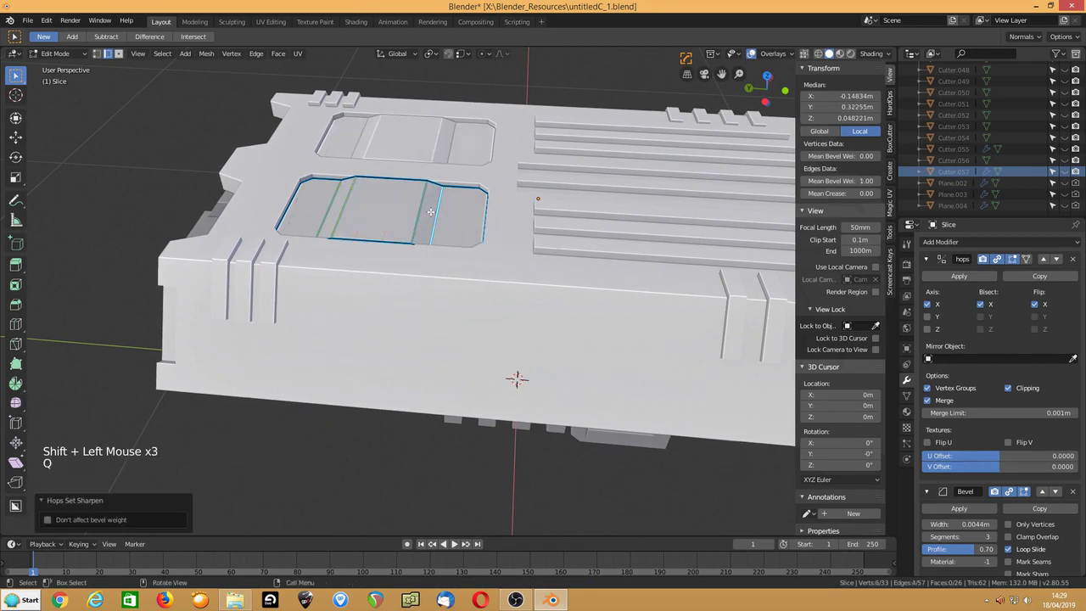
key("Tab")
middle_click_drag(441, 204, 424, 227)
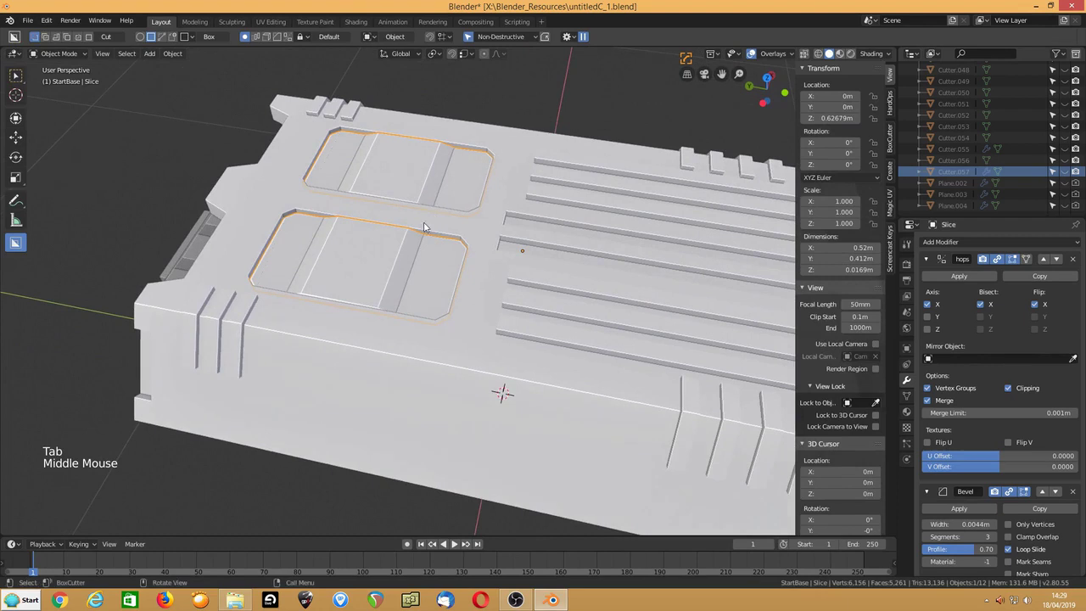
left_click(379, 251)
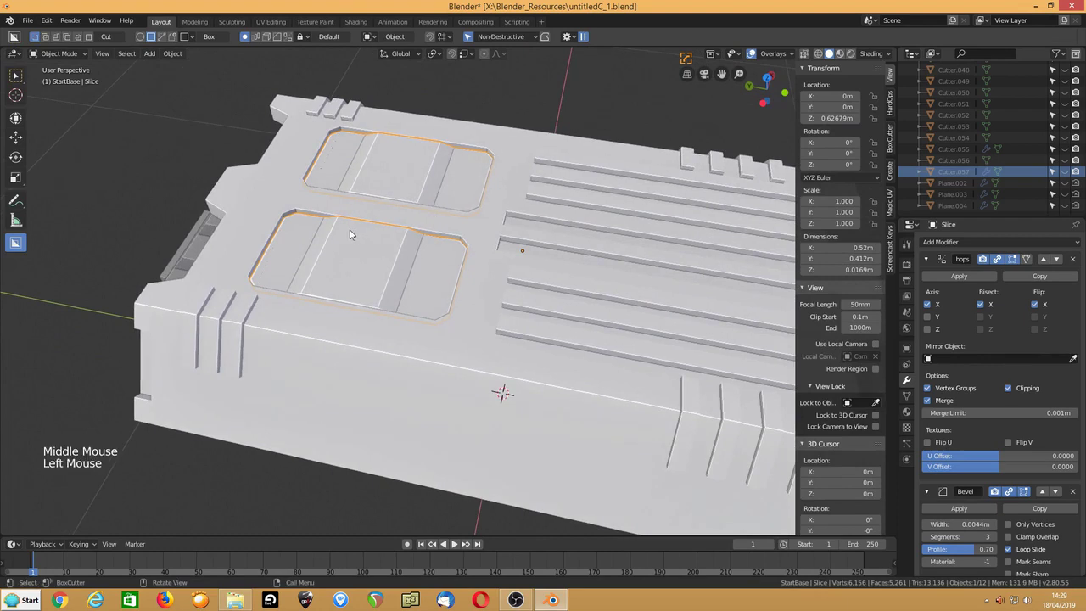
key("ctrl+s")
Step: Cut a rectangular recess with bevelled corners into the panel's raised middle band
left_click_drag(348, 235, 374, 303)
key("b")
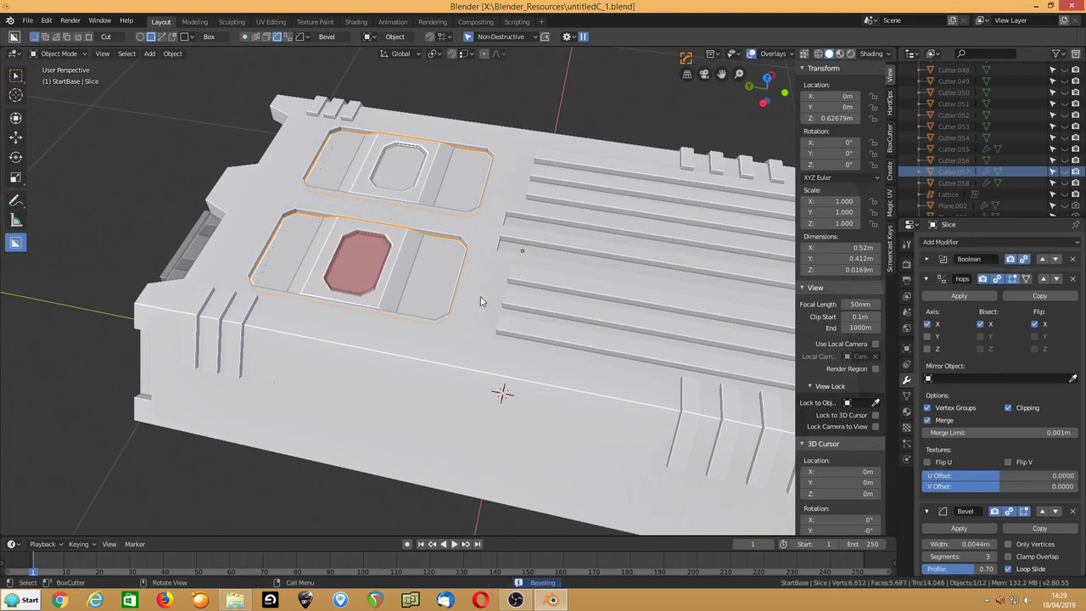
key("Tab")
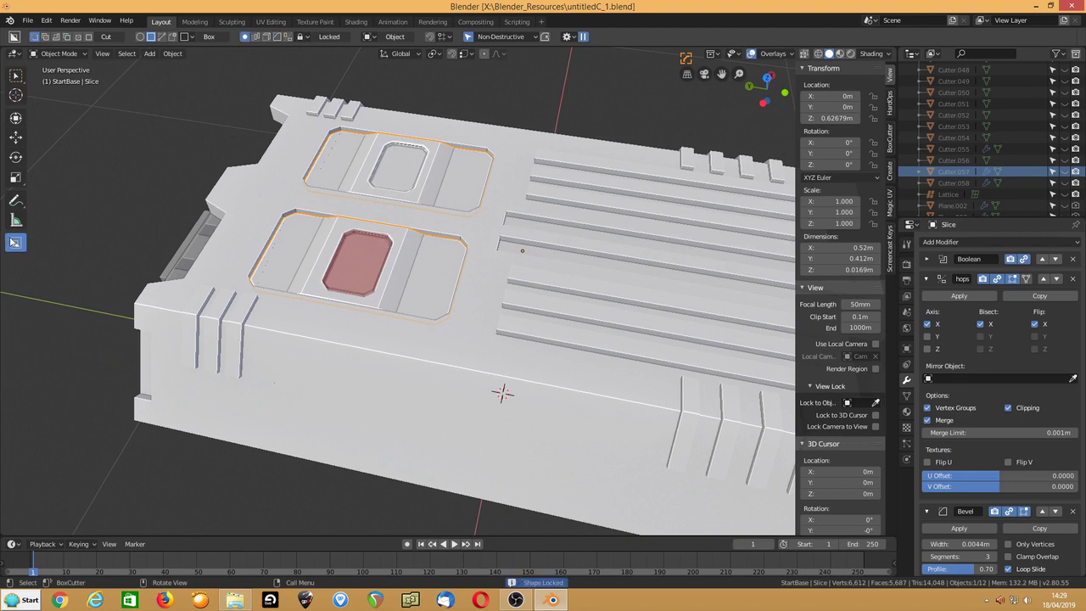
left_click(572, 211)
Step: Cut a rectangular notch into the front edge of the cover's sloped side
middle_click_drag(465, 267, 370, 278)
scroll(468, 246, "down", 2)
mouse_move(369, 277)
left_mouse_down()
mouse_move(375, 287)
mouse_move(355, 312)
mouse_move(367, 321)
left_mouse_up()
left_click(365, 282)
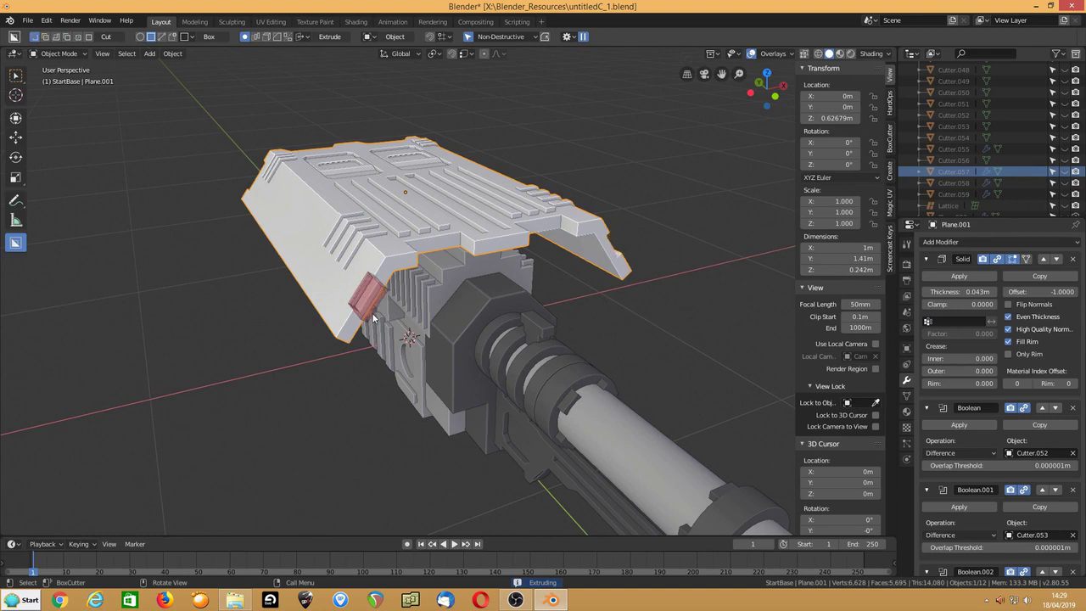
left_click(371, 317)
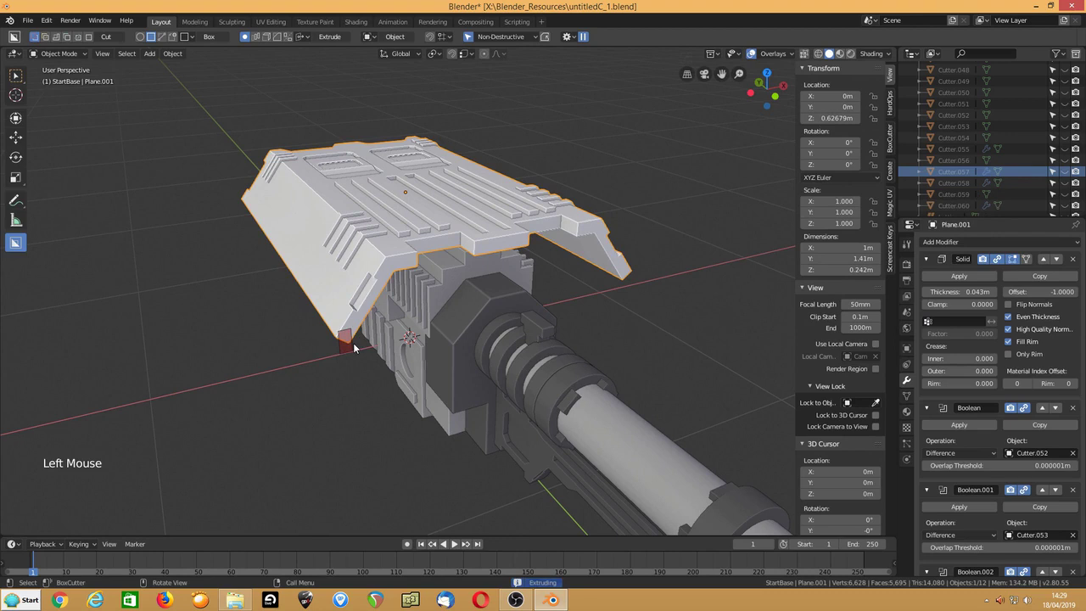
middle_click_drag(355, 348, 412, 285)
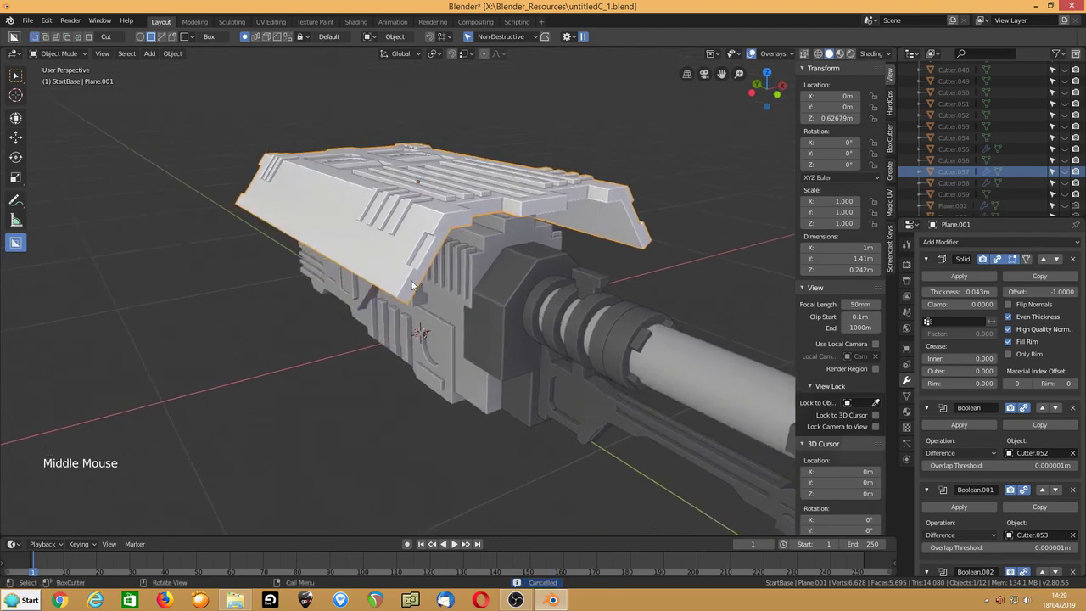
left_click_drag(413, 287, 400, 309)
middle_click_drag(400, 309, 339, 276)
scroll(339, 276, "up", 3)
scroll(339, 275, "down", 1)
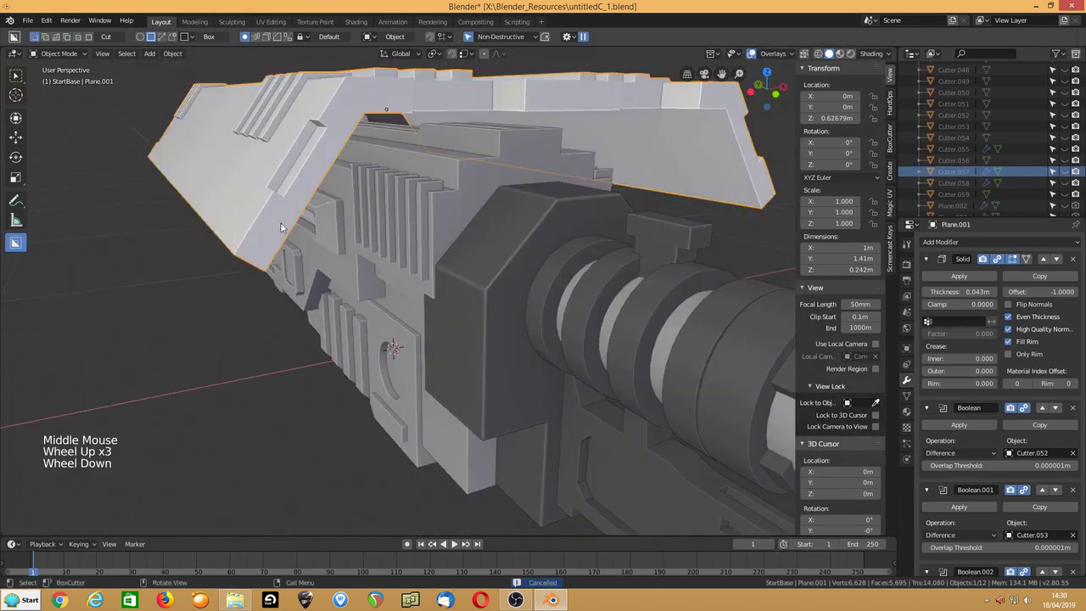
scroll(268, 224, "down", 2)
middle_click_drag(268, 221, 309, 228)
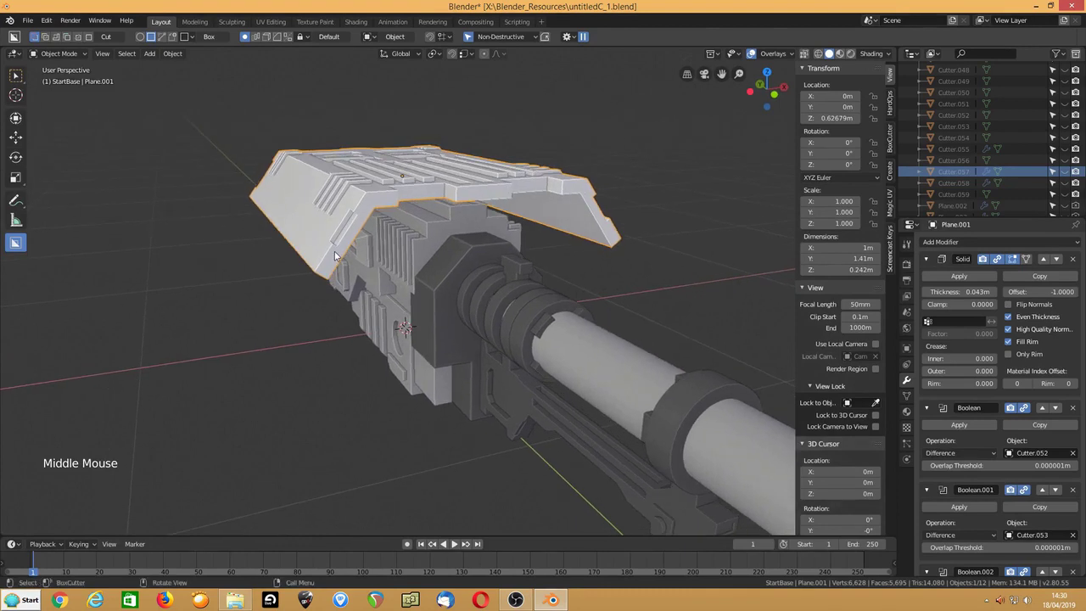
Step: Box-cut the cover side's lower front corner with a kept cutter about 0.028 × 0.147 × 0.343 m, and rotate the cutter 36.5° about Y
left_click_drag(334, 259, 343, 312)
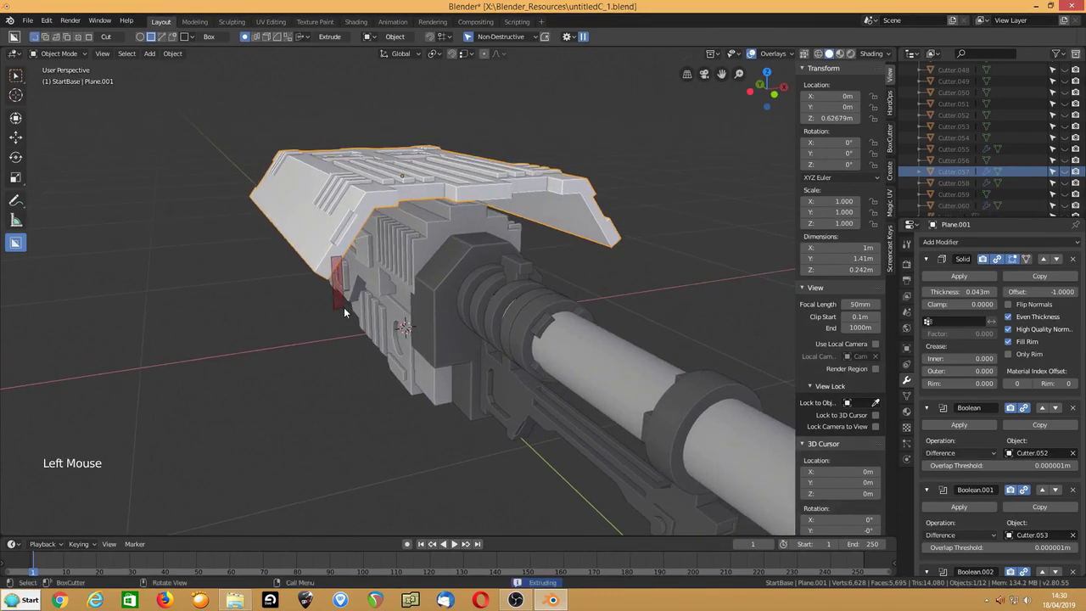
key("shift")
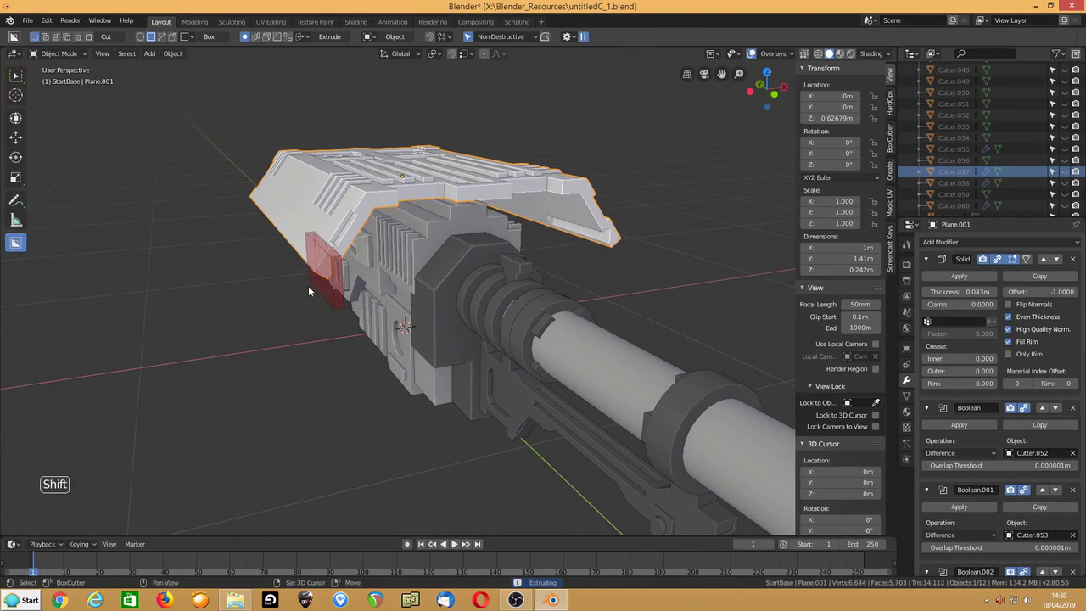
left_click(308, 285)
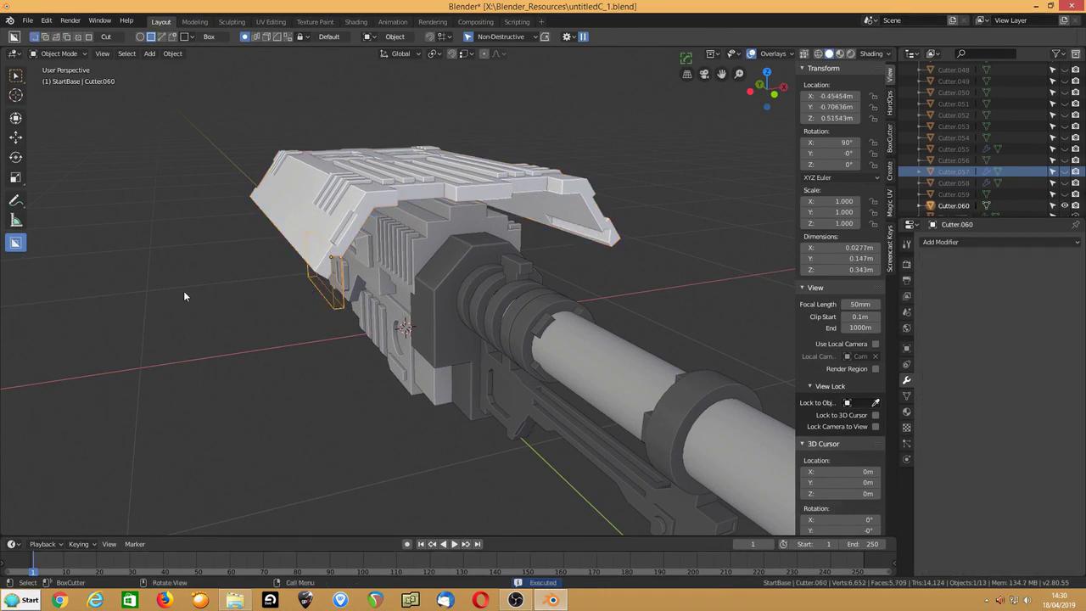
key("r")
key("y")
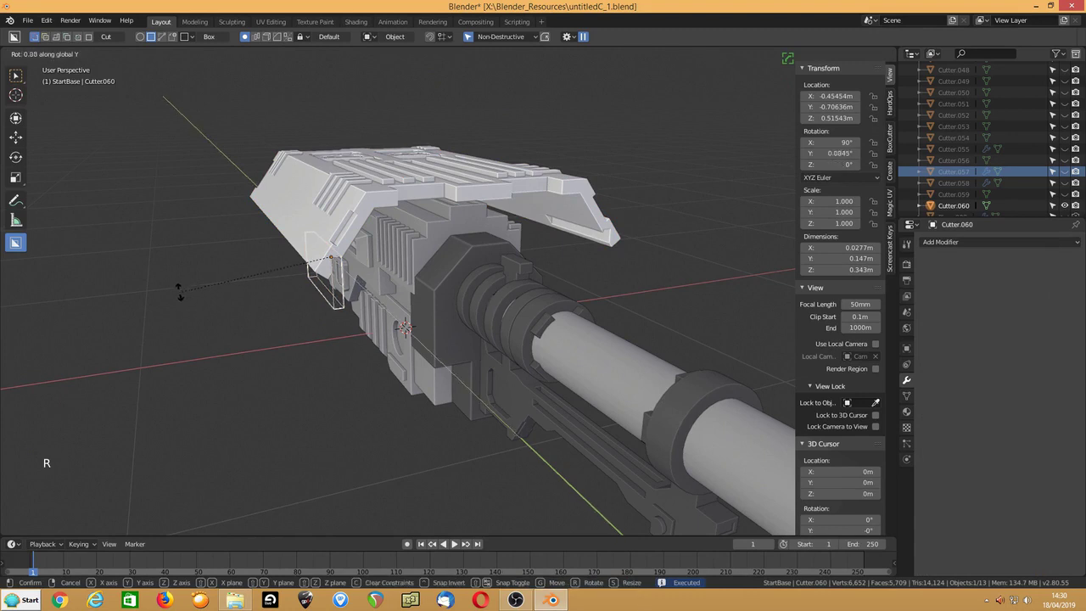
left_click(227, 207)
scroll(224, 209, "up", 2)
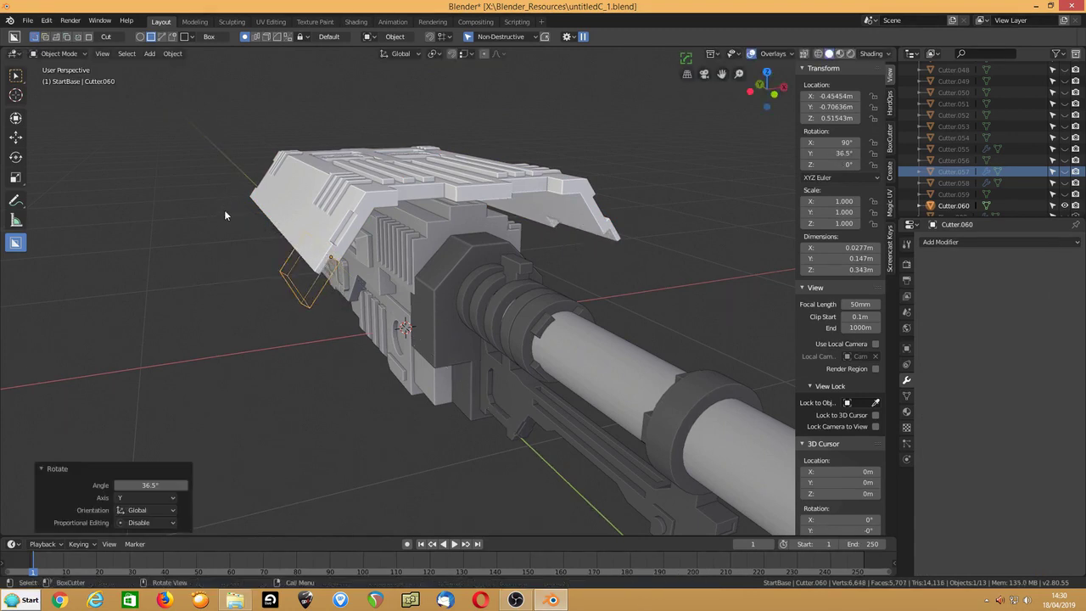
Step: Scale the corner cutter to 0.525 along its local X axis to narrow the groove
middle_click_drag(212, 249, 246, 250, "shift")
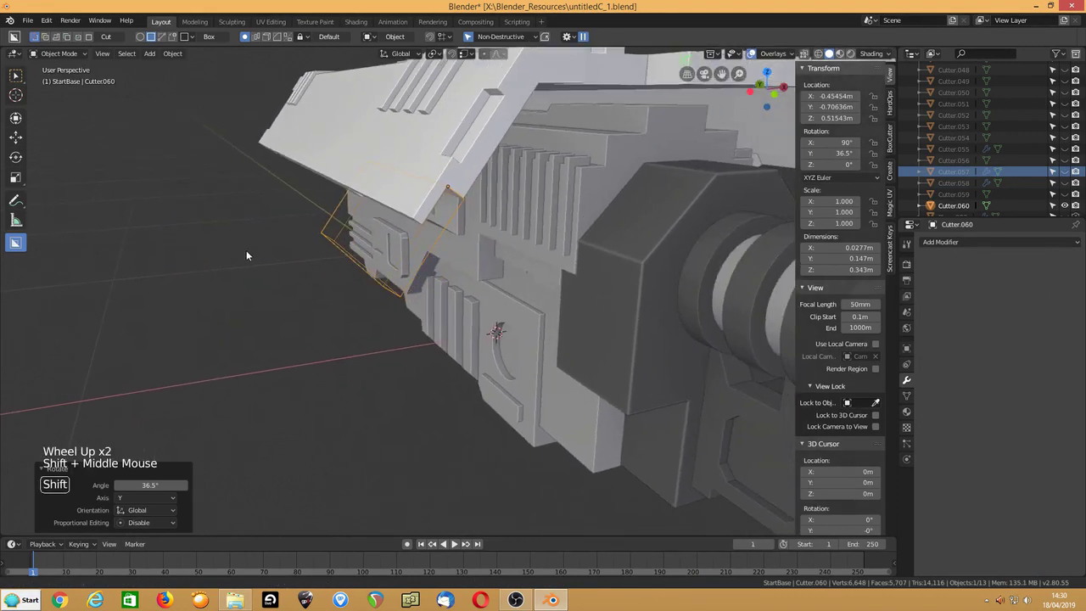
key("s")
key("y")
key("y")
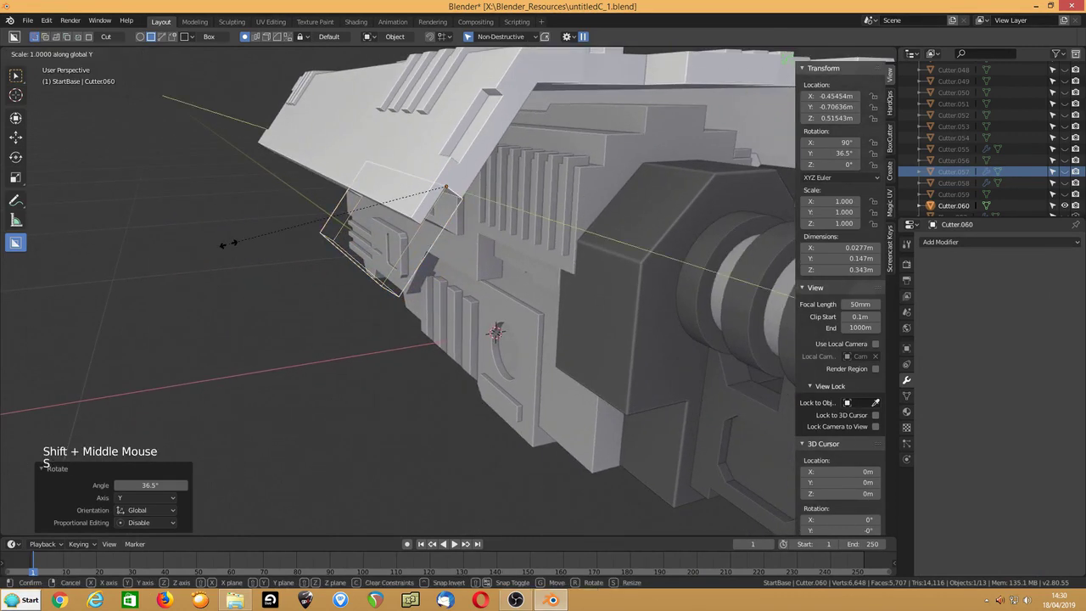
key("z")
key("z")
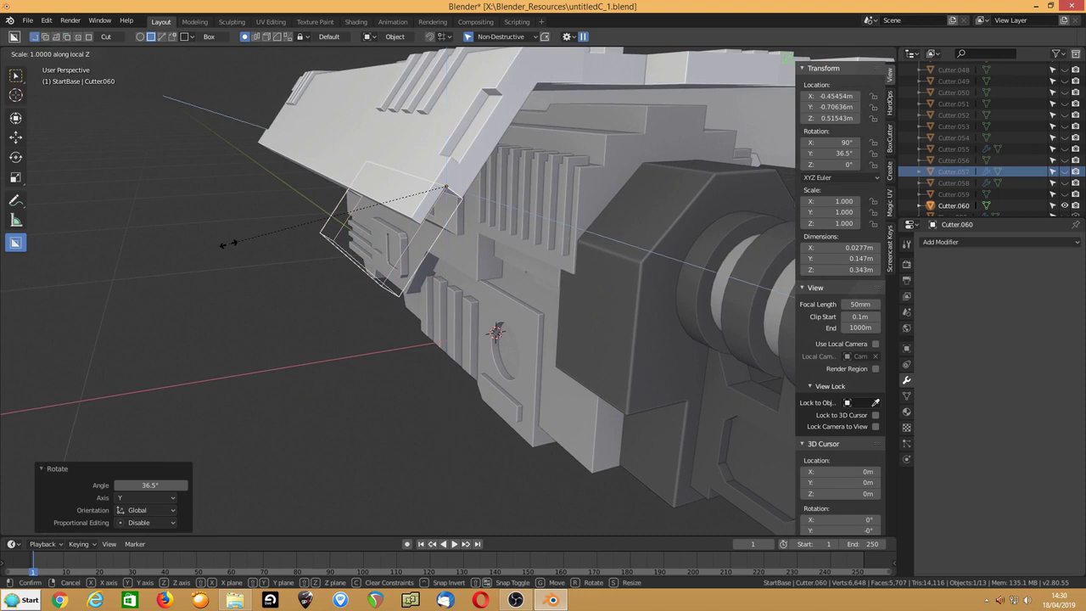
key("x")
key("x")
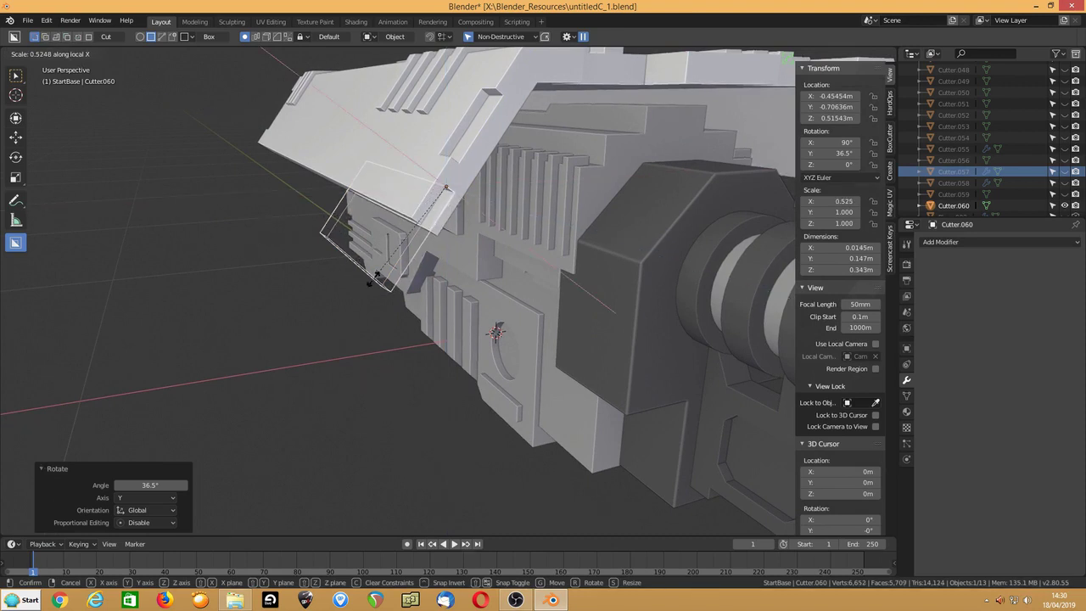
left_click(377, 275)
Step: Nudge the groove cutter 0.000179 m along local X and stretch it 4.540 along global Y past the cover's full length
key("g")
key("x")
key("x")
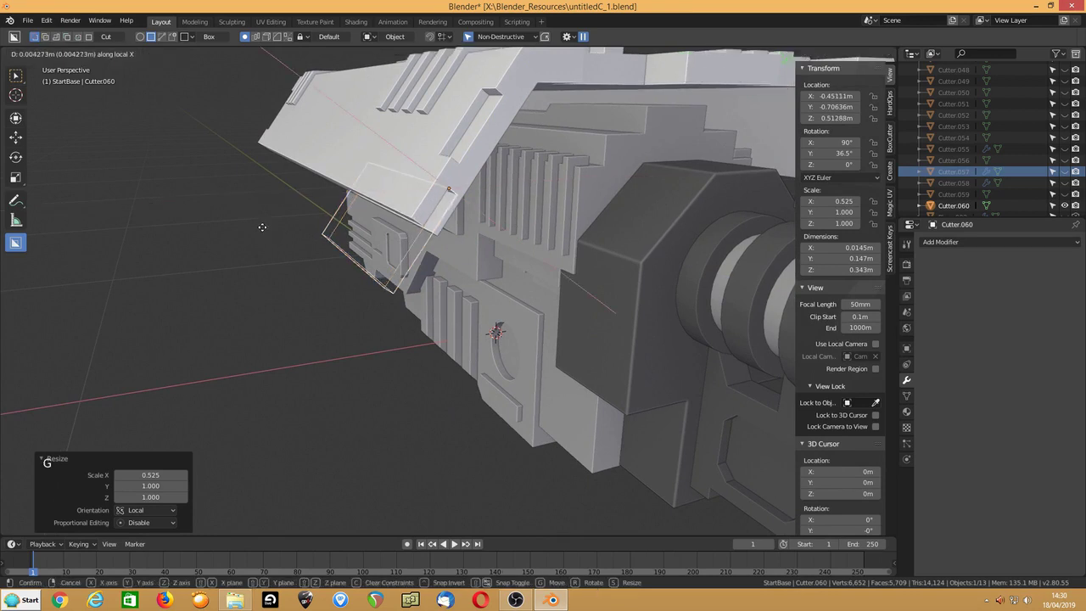
left_click(315, 215)
mouse_move(315, 210)
middle_mouse_down()
mouse_move(337, 195)
mouse_move(334, 205)
middle_mouse_up()
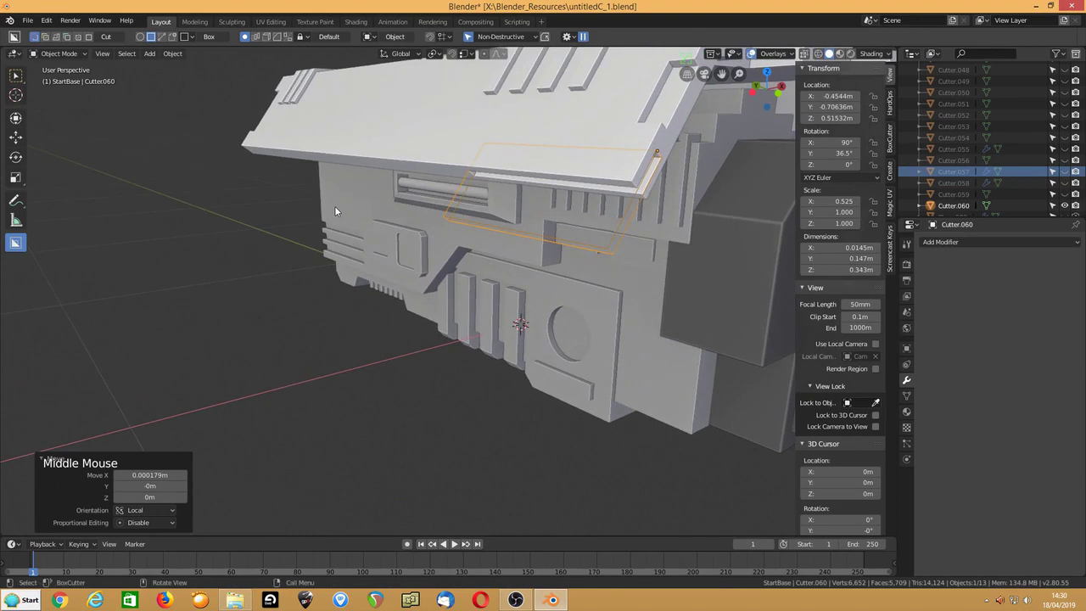
key("s")
key("y")
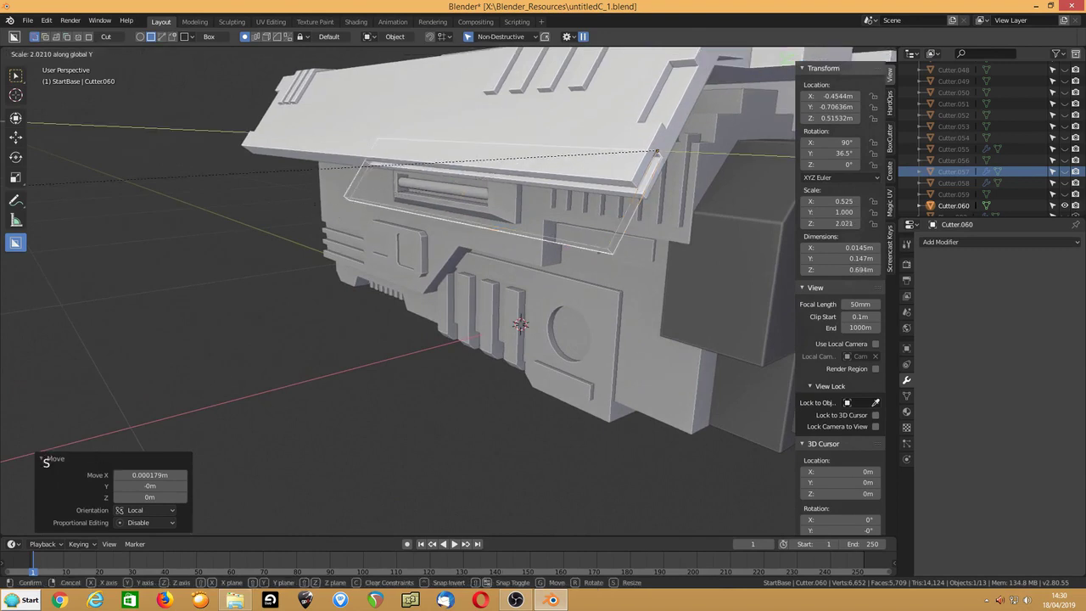
left_click(66, 86)
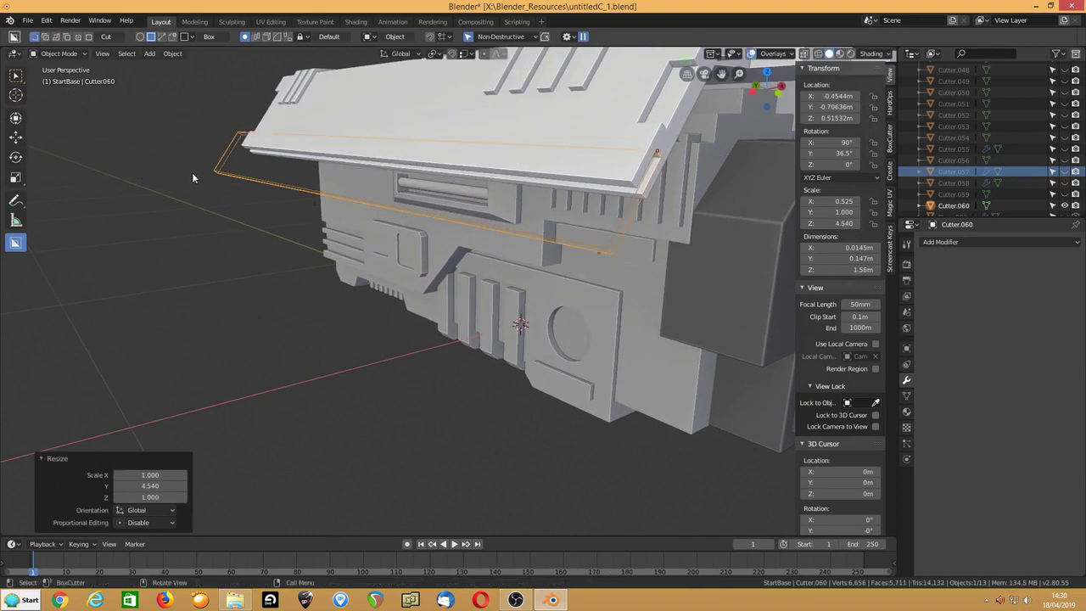
Step: Hide the groove cutter and save the file
key("h")
scroll(249, 166, "down", 3)
middle_click_drag(255, 175, 417, 272)
scroll(427, 235, "up", 2)
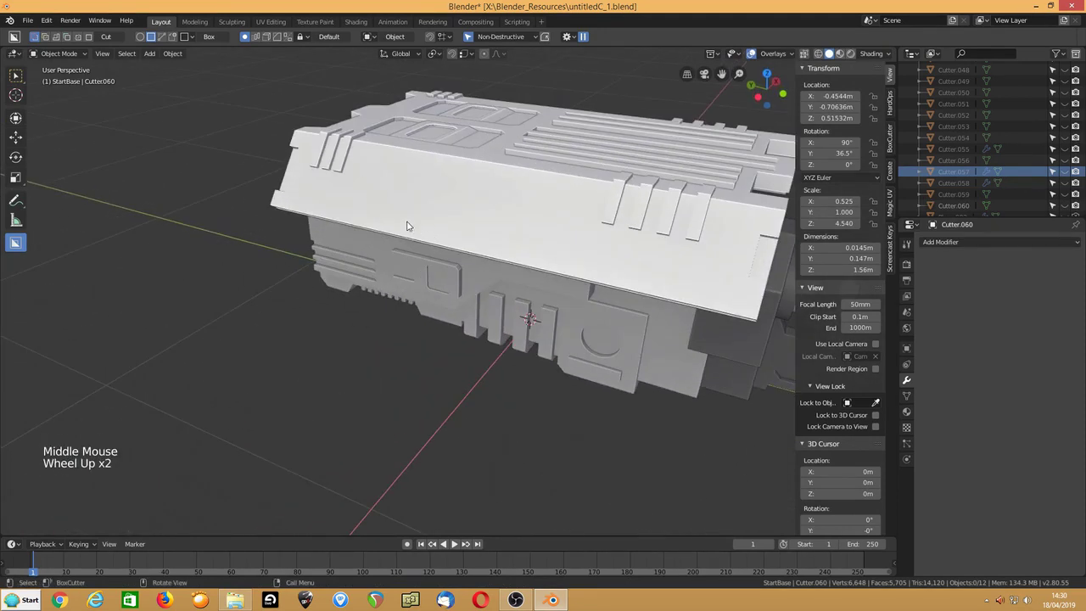
key("ctrl+s")
Step: Cut a long, narrow slot about 0.49 m by 0.03 m near the lower edge of the cover's sloped side
left_click(394, 225)
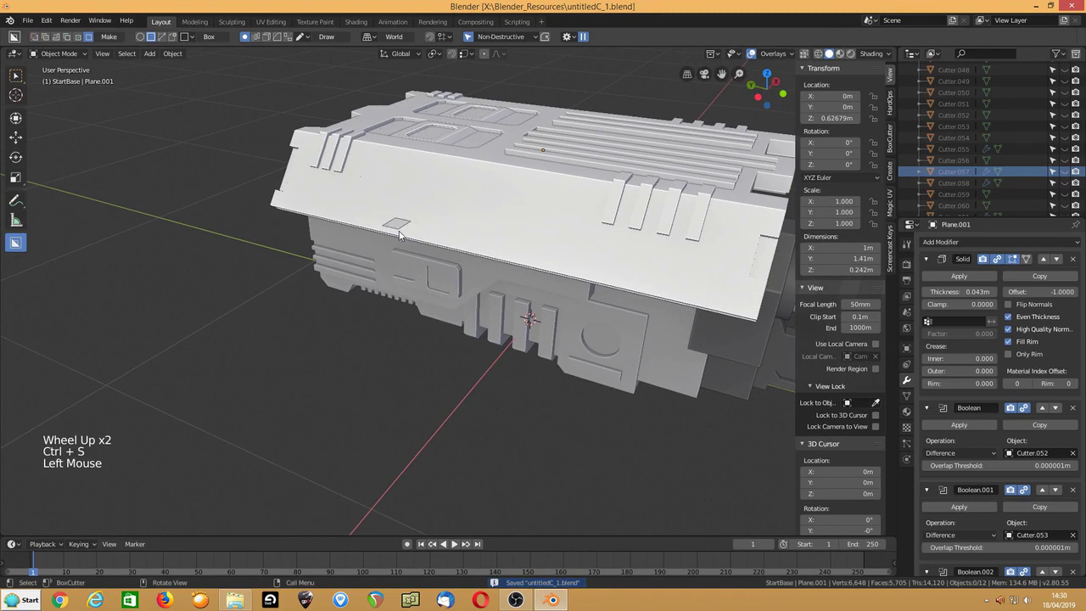
left_click(393, 227)
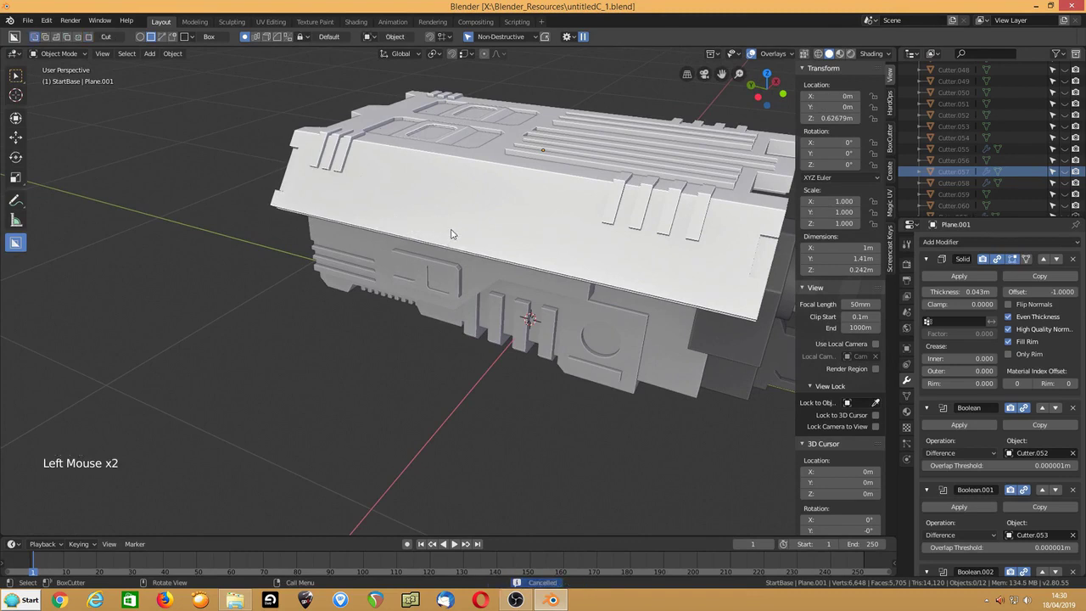
left_click_drag(390, 229, 559, 273)
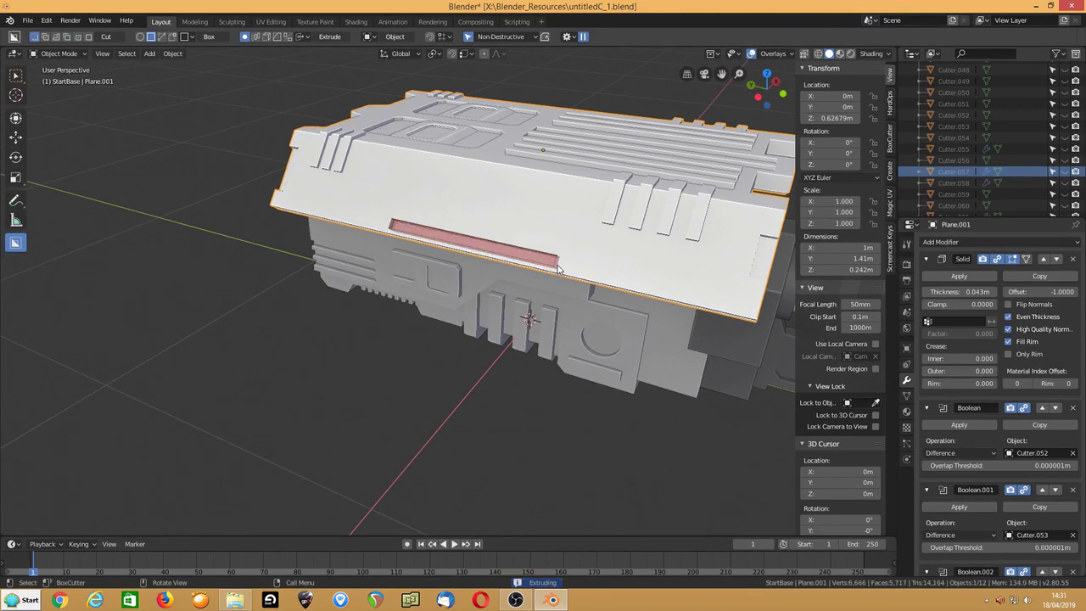
left_click_drag(557, 269, 558, 269)
Step: Scale the slot's cutter about 1.17 along its local Z axis
middle_click_drag(557, 270, 213, 195)
scroll(292, 248, "up", 3)
scroll(292, 246, "up", 2)
key("s")
key("z")
key("z")
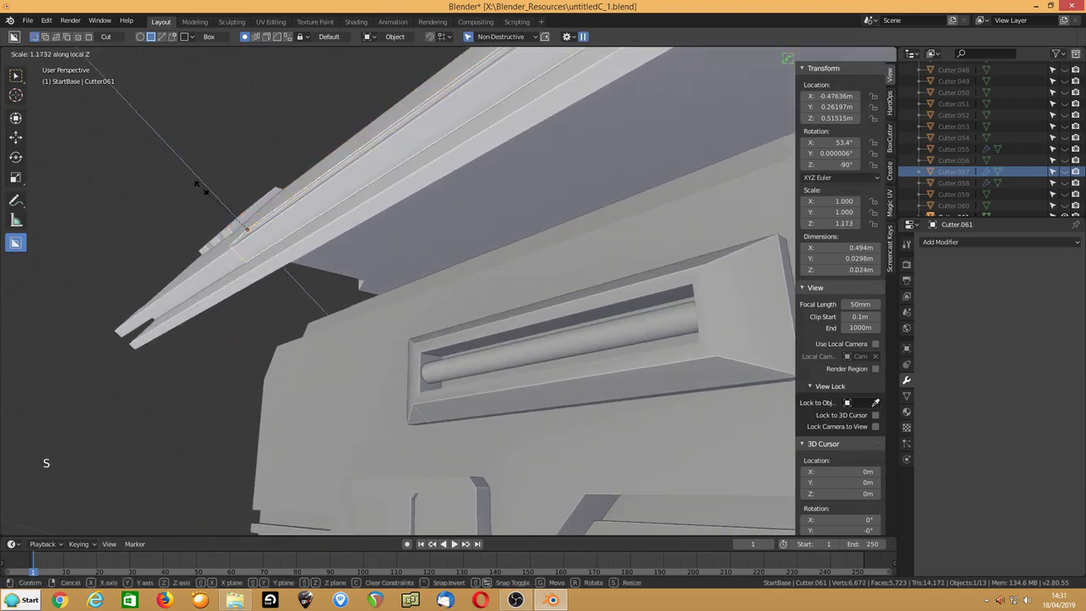
left_click(198, 187)
Step: Save the file with the slot's cutter hidden and select the cover
key("h")
middle_click_drag(367, 174, 376, 198)
scroll(376, 199, "down", 2)
scroll(376, 200, "down", 3)
middle_click_drag(412, 235, 390, 222)
key("ctrl+s")
left_click(398, 327)
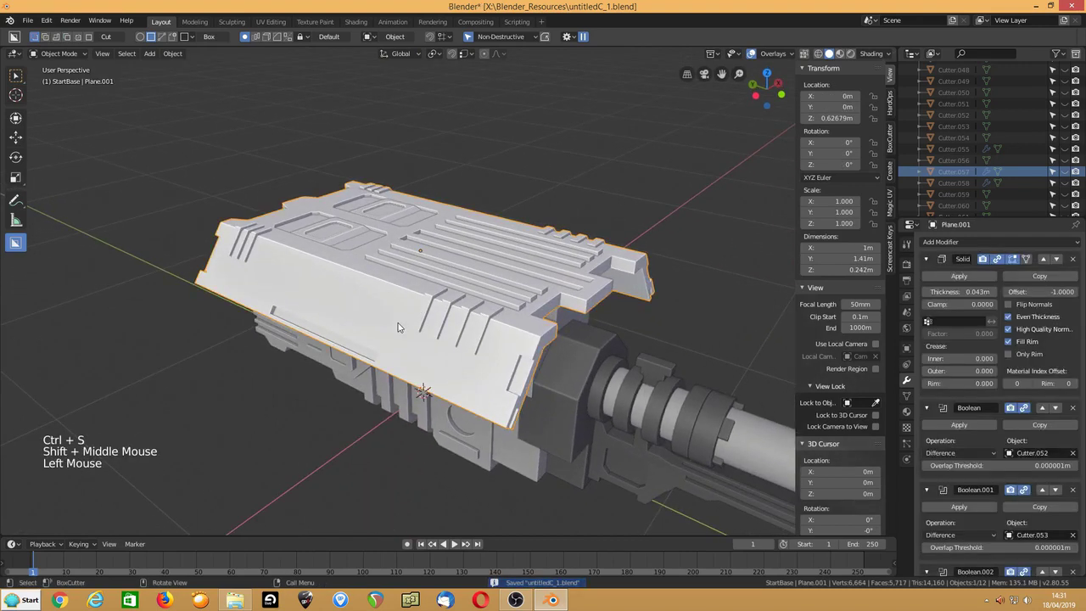
Step: Assign BaseMaterial to the cover and BaseMaterial.01 to the recessed panel slice on its top
left_click(906, 412)
left_click(925, 290)
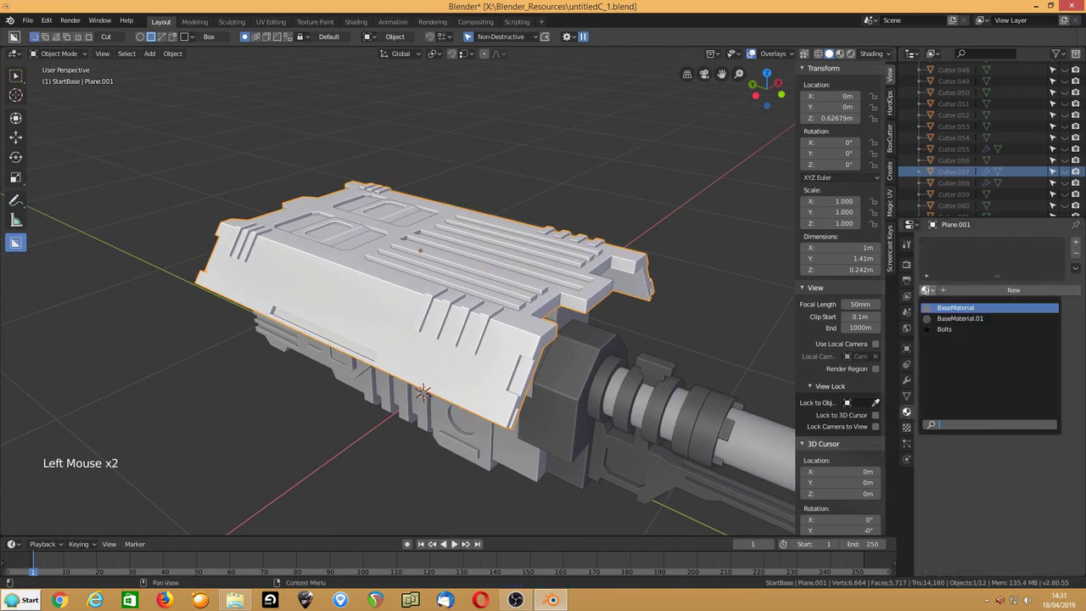
left_click(940, 309)
left_click(351, 244)
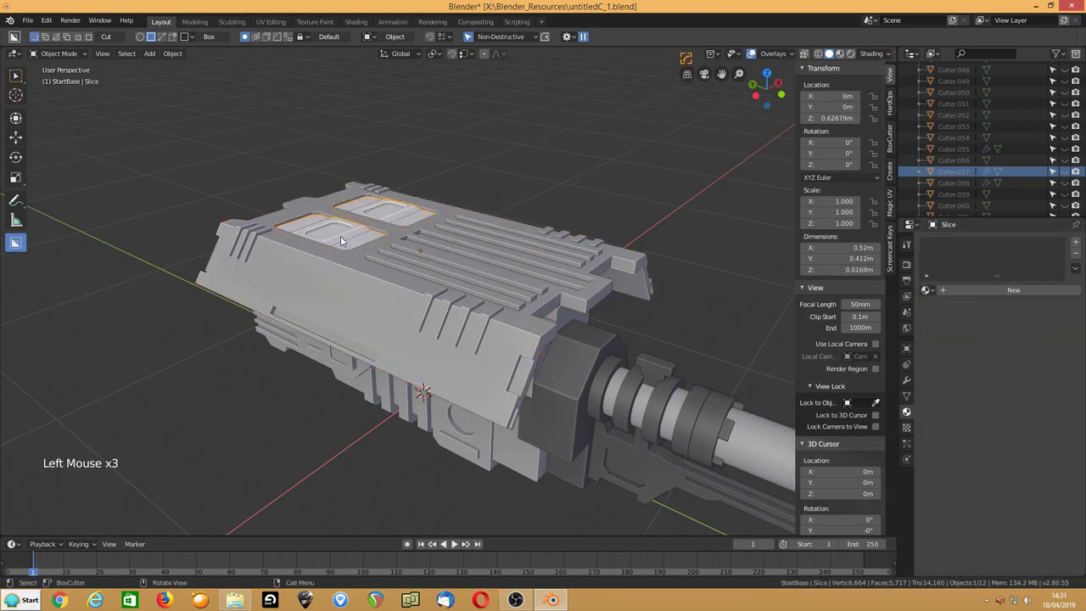
left_click(926, 290)
left_click(934, 318)
Step: Add a cylinder rotated 90° about the Y axis and scaled down to about 0.89 m across
middle_click_drag(345, 276, 421, 313)
middle_click_drag(337, 290, 451, 290)
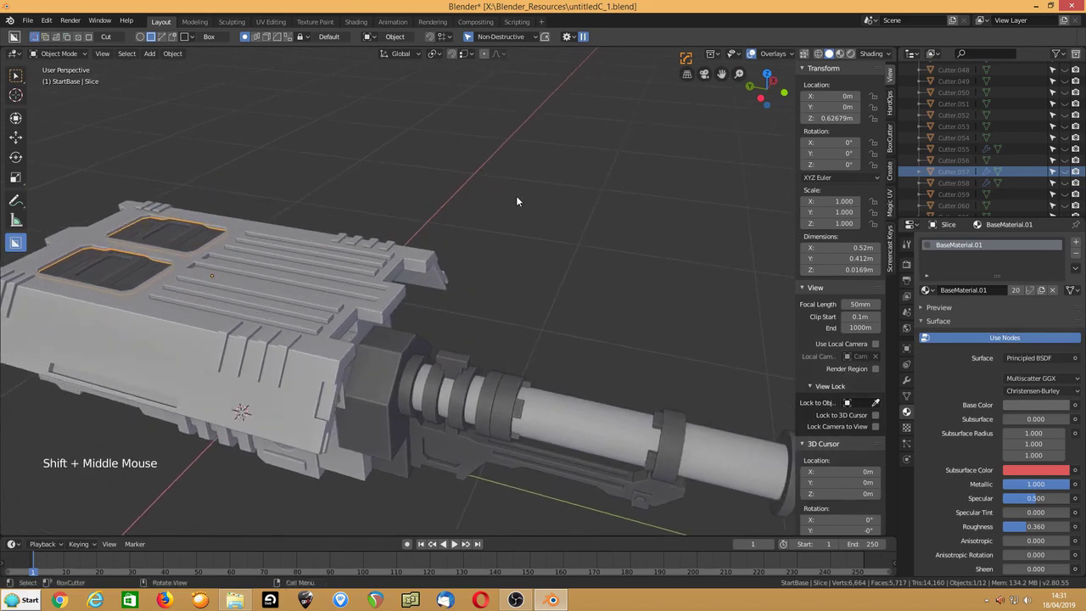
key("shift+a")
mouse_move(515, 196)
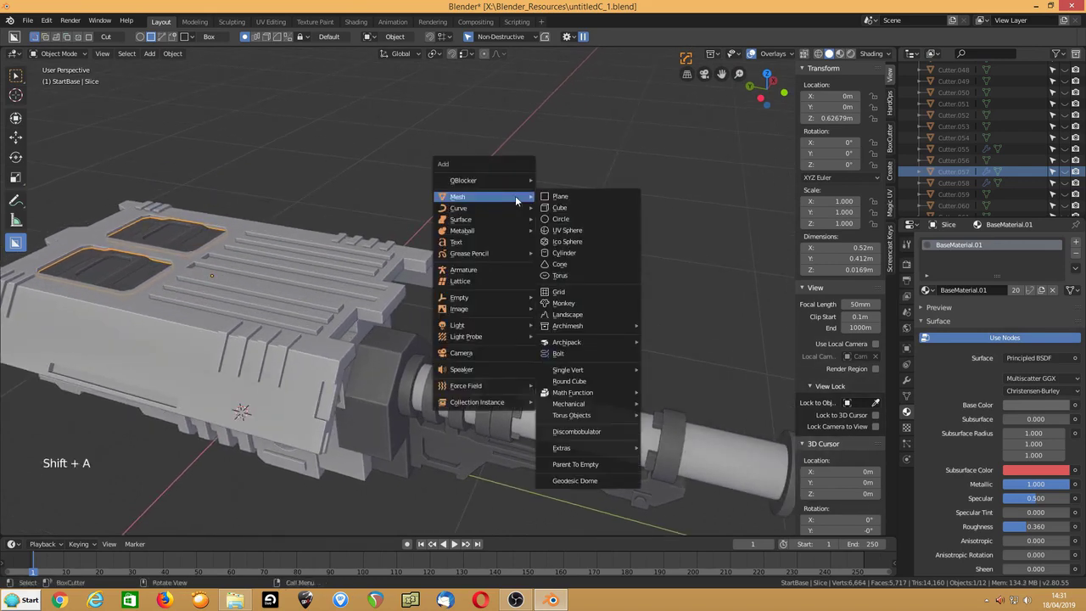
left_click(556, 254)
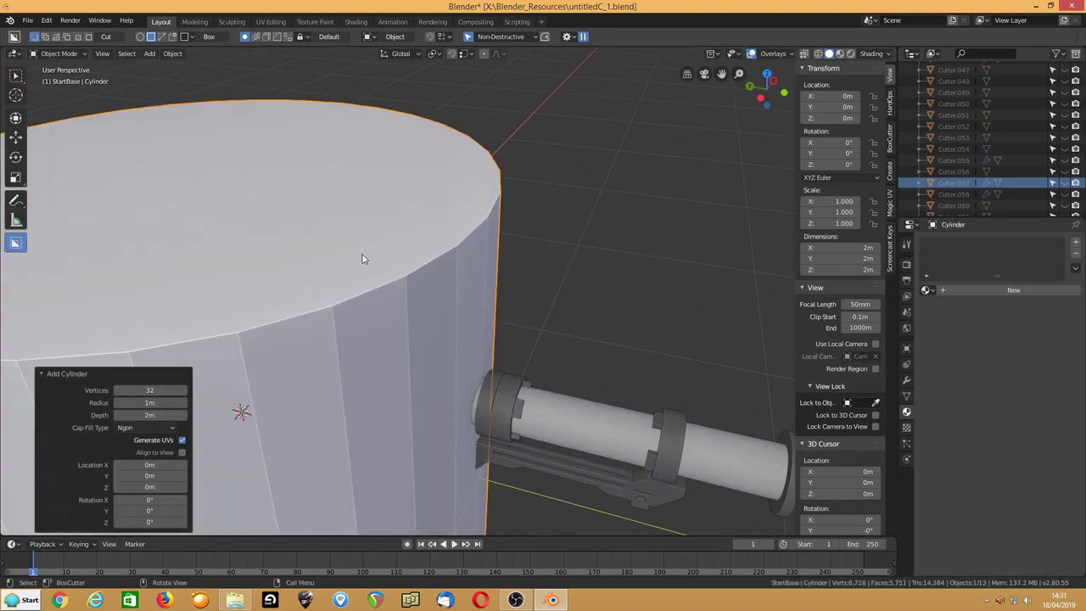
key("r")
key("y")
key("9")
key("0")
key("Return")
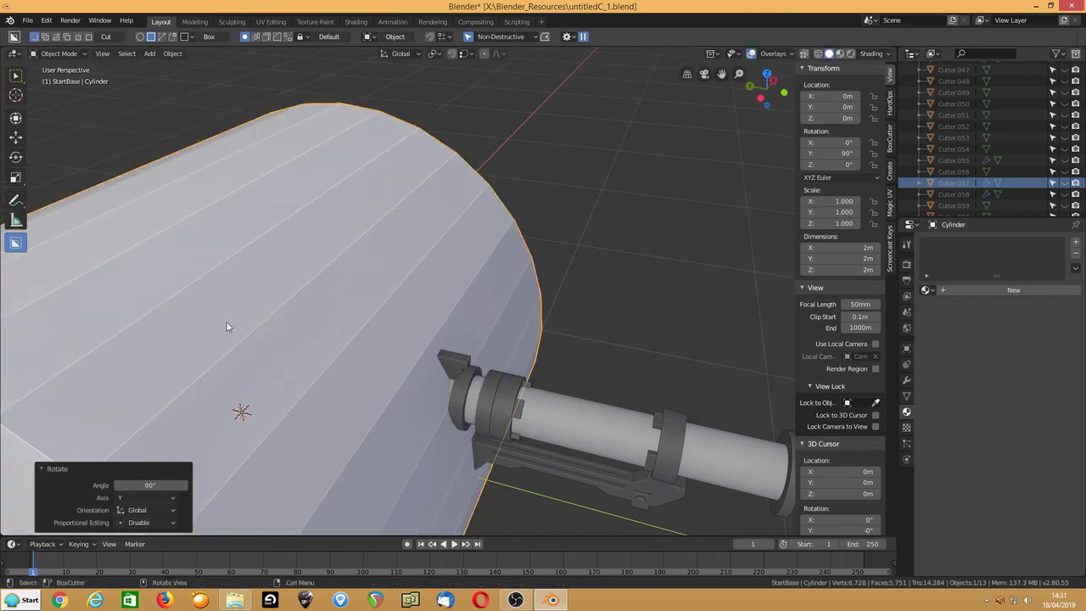
key("s")
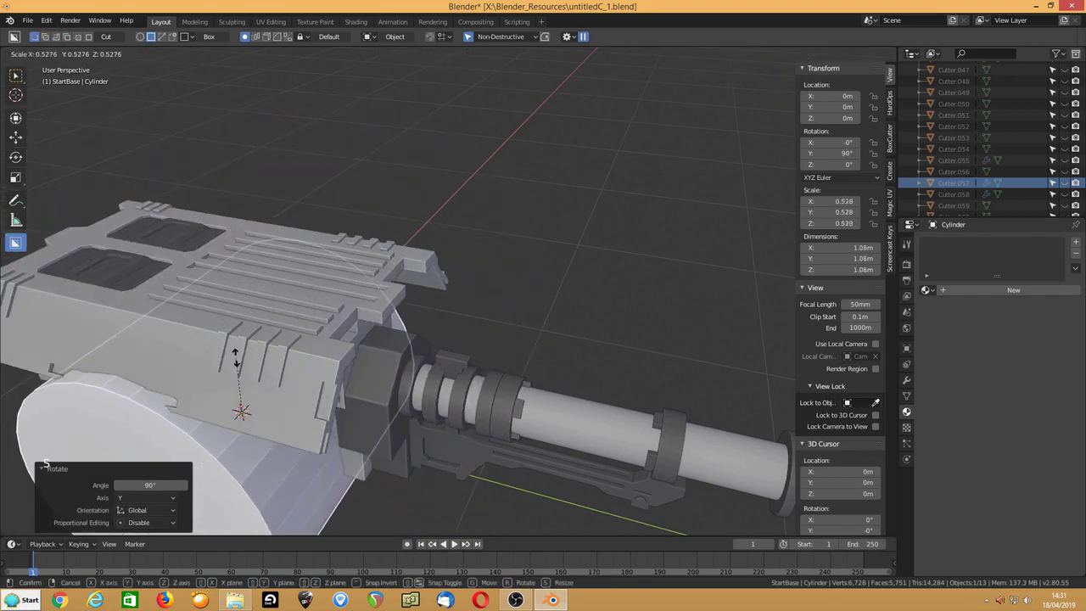
left_click(239, 365)
Step: Hide the cover and its recessed panel slice to expose the weapon's body
middle_click_drag(239, 365, 354, 288, "shift")
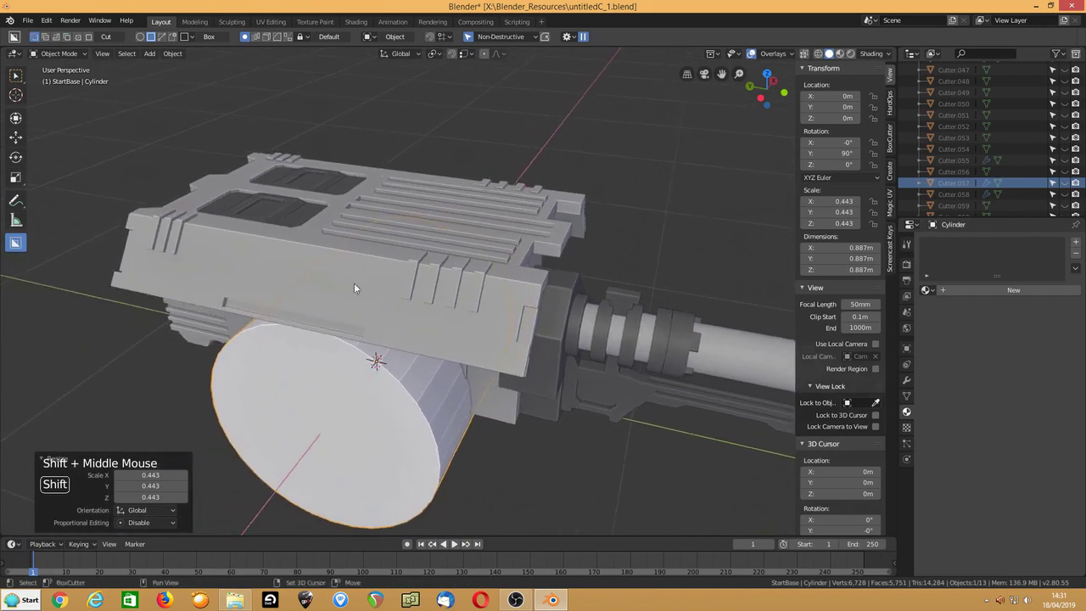
left_click(355, 273)
key("h")
left_click(288, 201)
key("h")
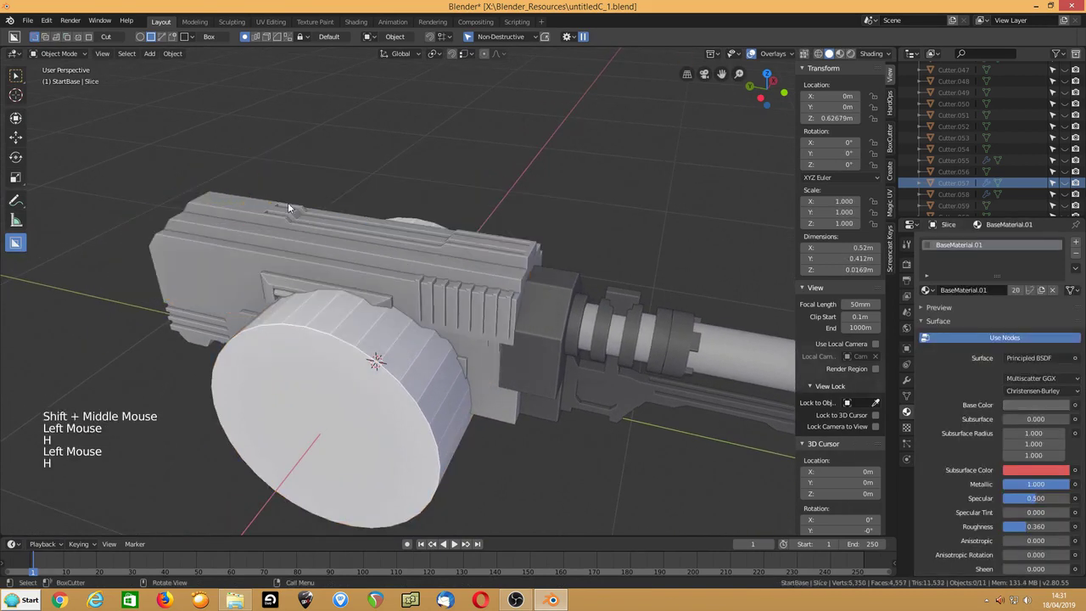
Step: Move the cylinder in the YZ plane above the body's rear end, to about Y 0.82 m and Z 0.71 m
left_click(324, 370)
key("g")
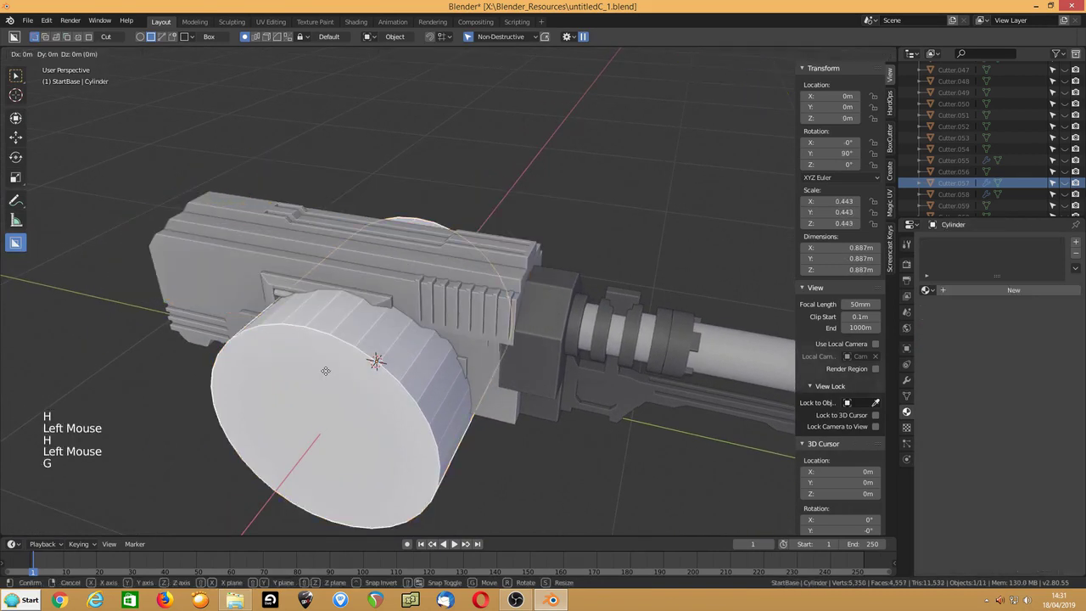
key("shift+x")
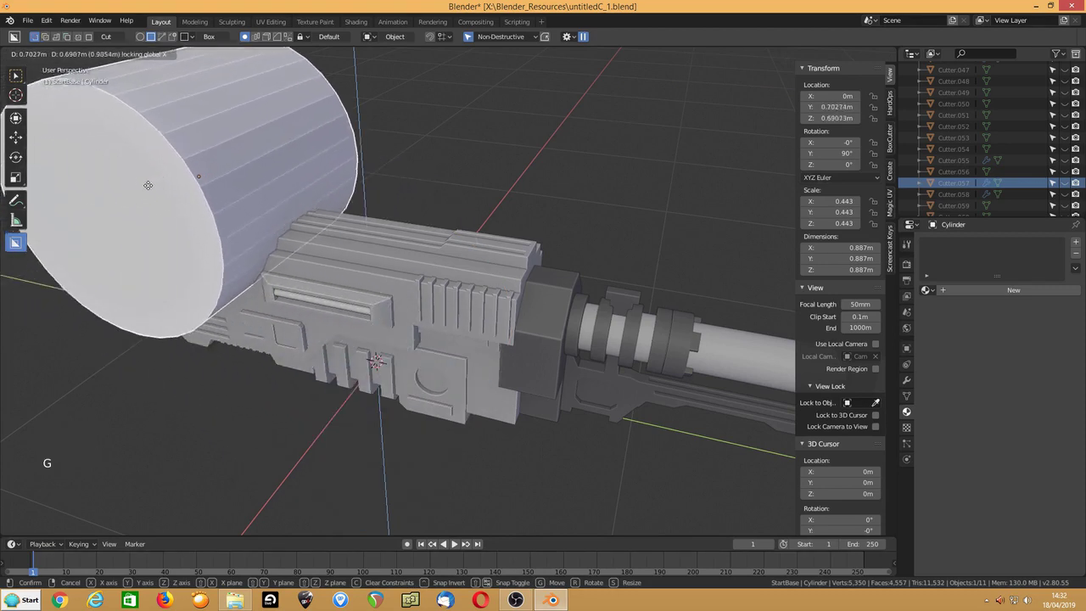
left_click(197, 238)
Step: Scale the cylinder down to about 0.34 m in diameter and 0.41 m long along X
middle_click_drag(197, 238, 384, 302, "shift")
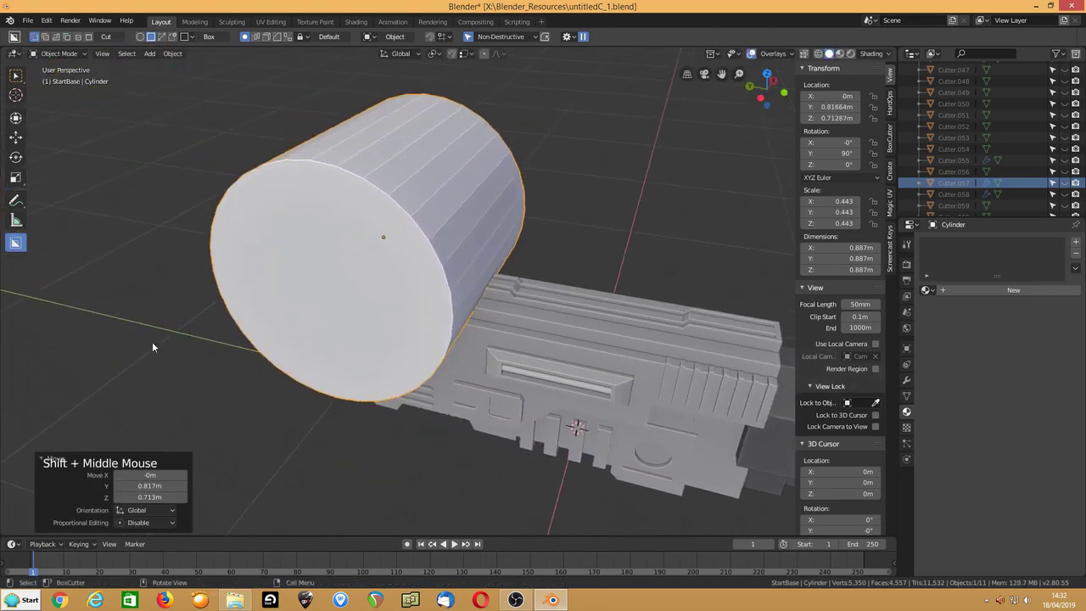
key("s")
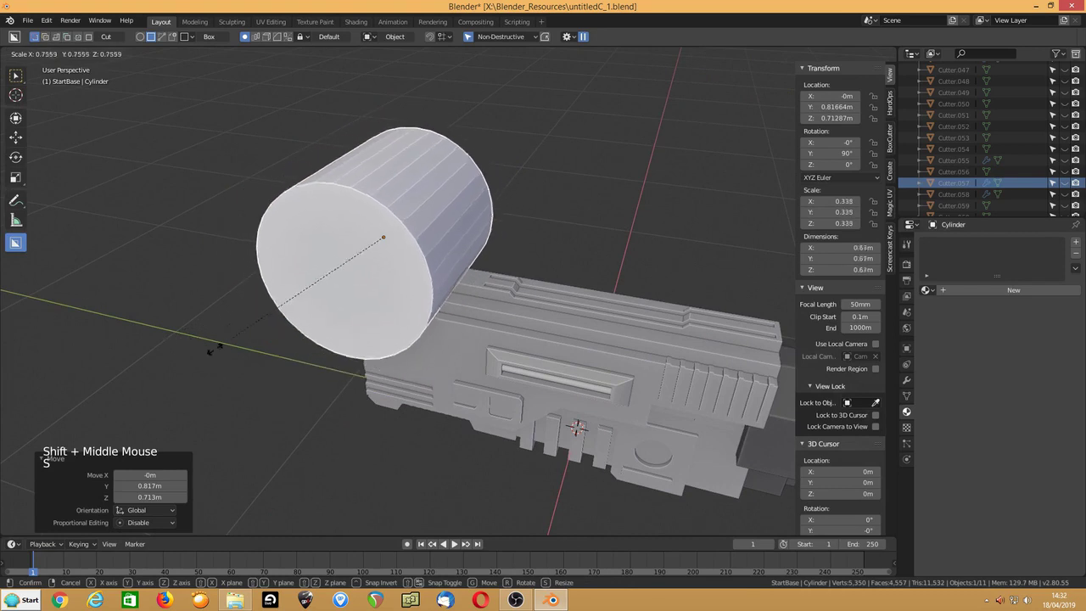
left_click(299, 350)
middle_click_drag(328, 330, 263, 328)
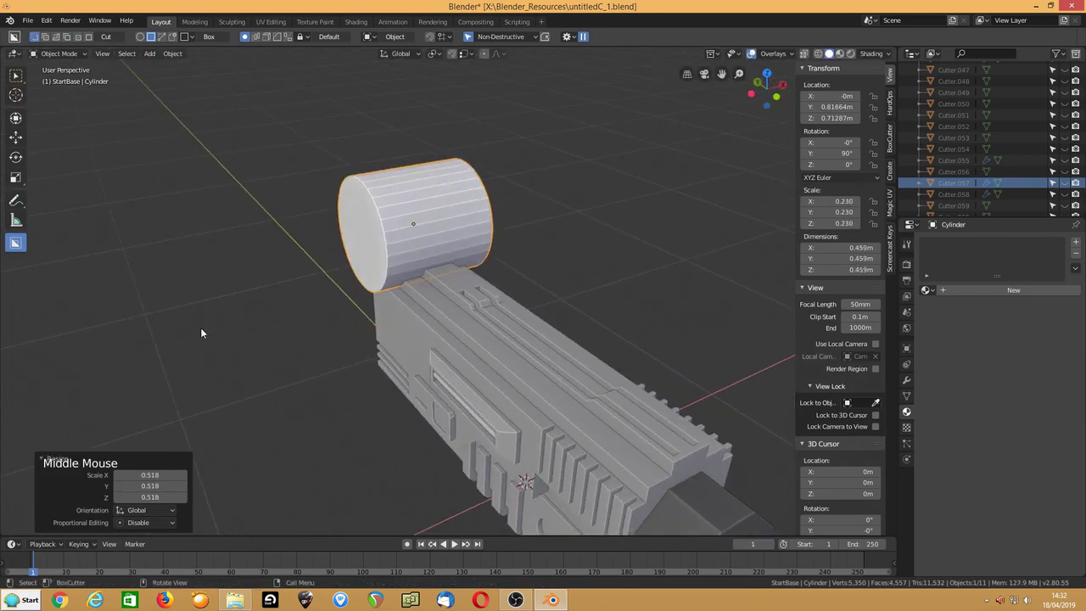
key("s")
key("shift+x")
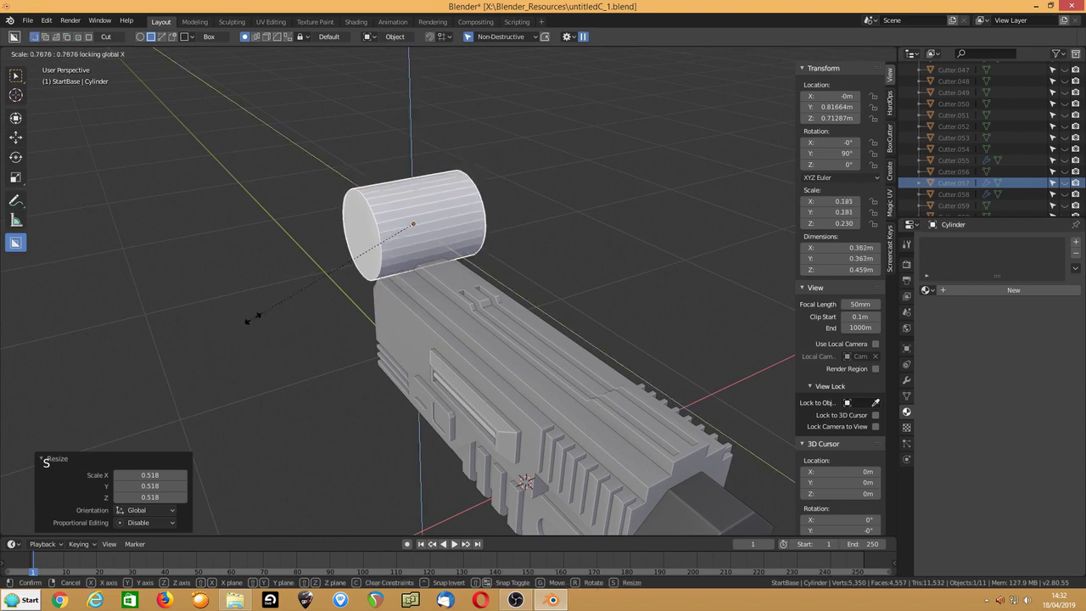
left_click(256, 310)
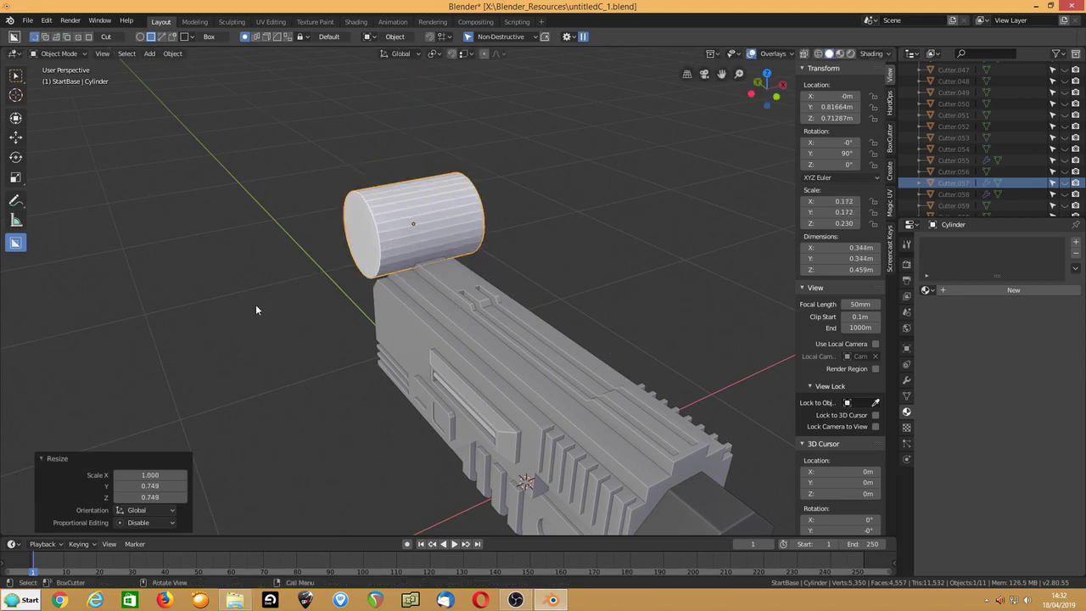
key("s")
key("x")
left_click(243, 306)
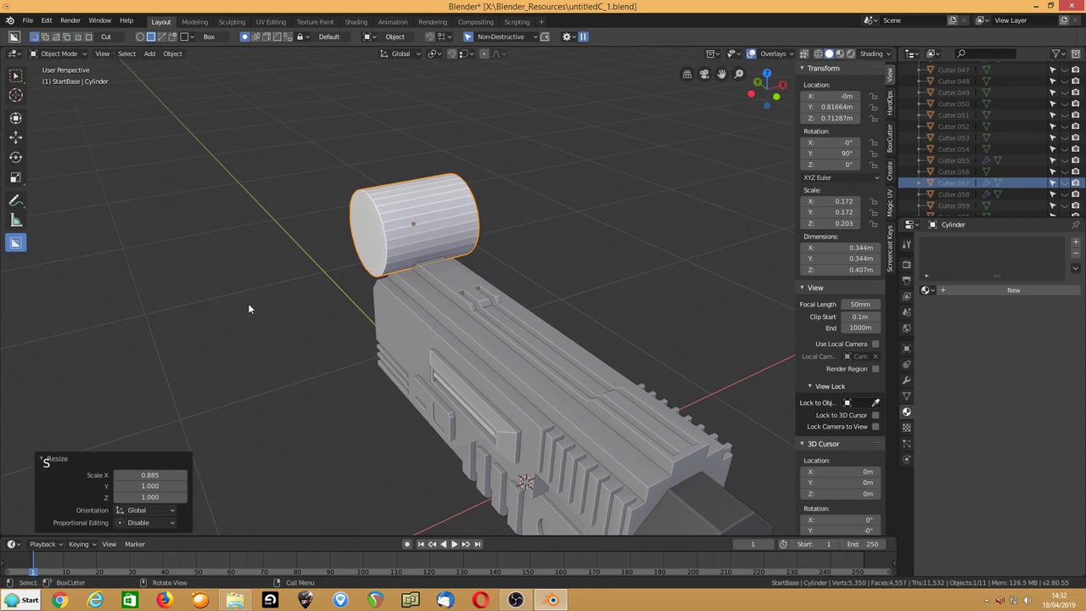
Step: Apply the cylinder's scale and sharpen it with Hard Ops for smooth shading
key("ctrl+a")
key("q")
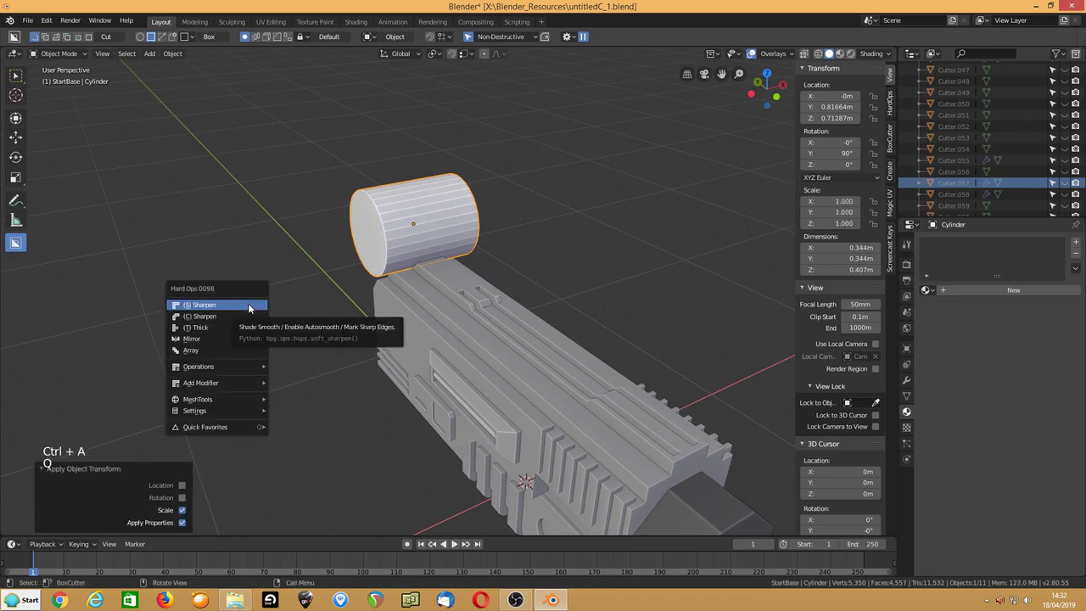
left_click(248, 308)
Step: Lower the cylinder onto the body's rear top edge, to about Y 0.756 m and Z 0.557 m
middle_click_drag(268, 291, 363, 252, "shift")
key("g")
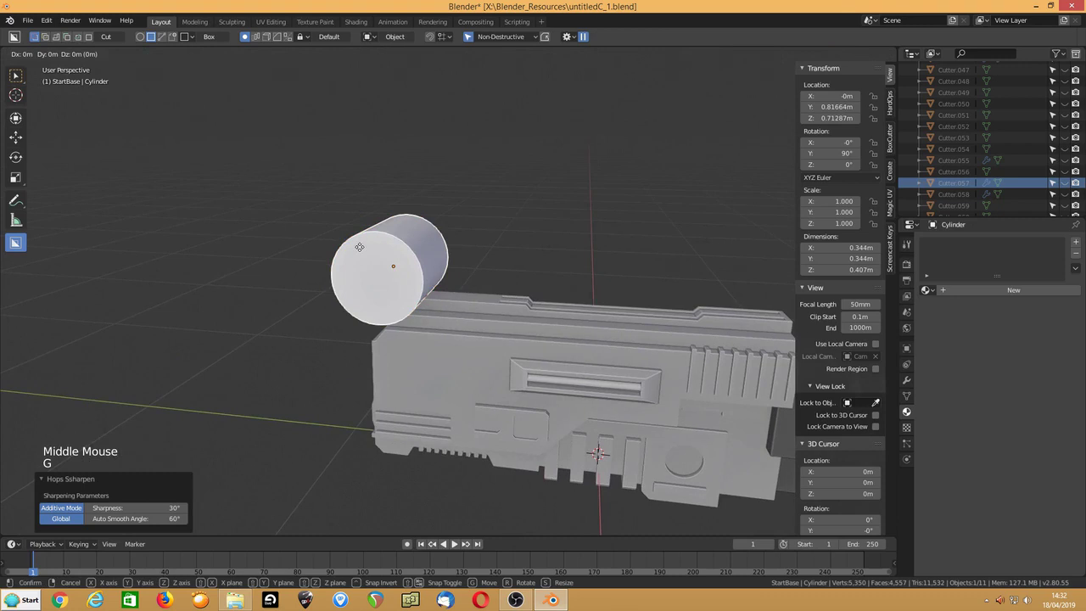
key("shift+x")
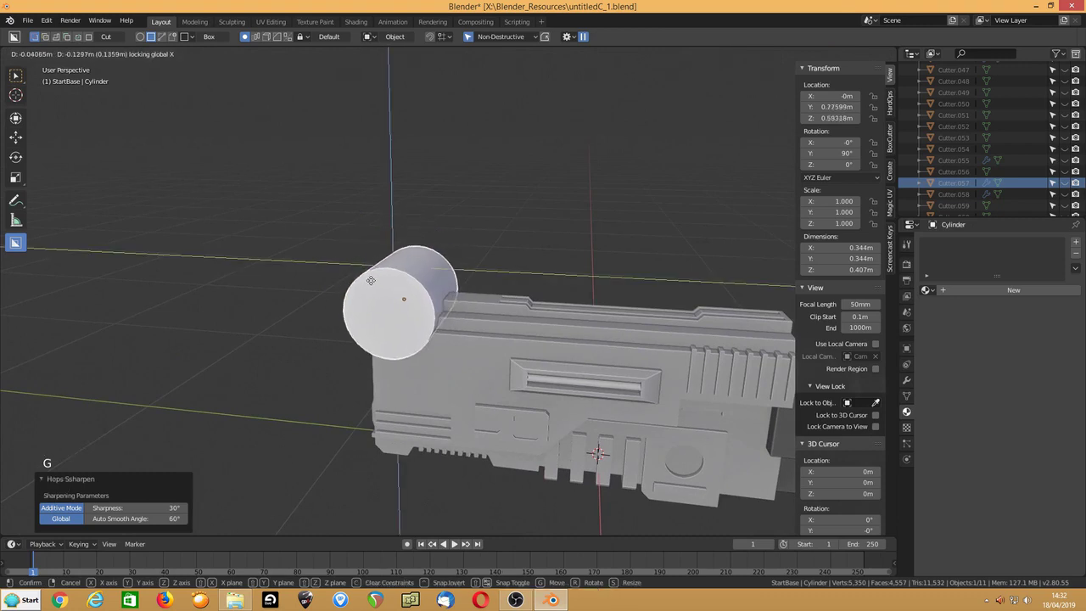
left_click(377, 289)
Step: Inset the cylinder's near end face repeatedly into concentric rings, starting at about 0.027 m and 0.032 m and ending at about 0.014 m
middle_click_drag(390, 310, 355, 319)
key("Tab")
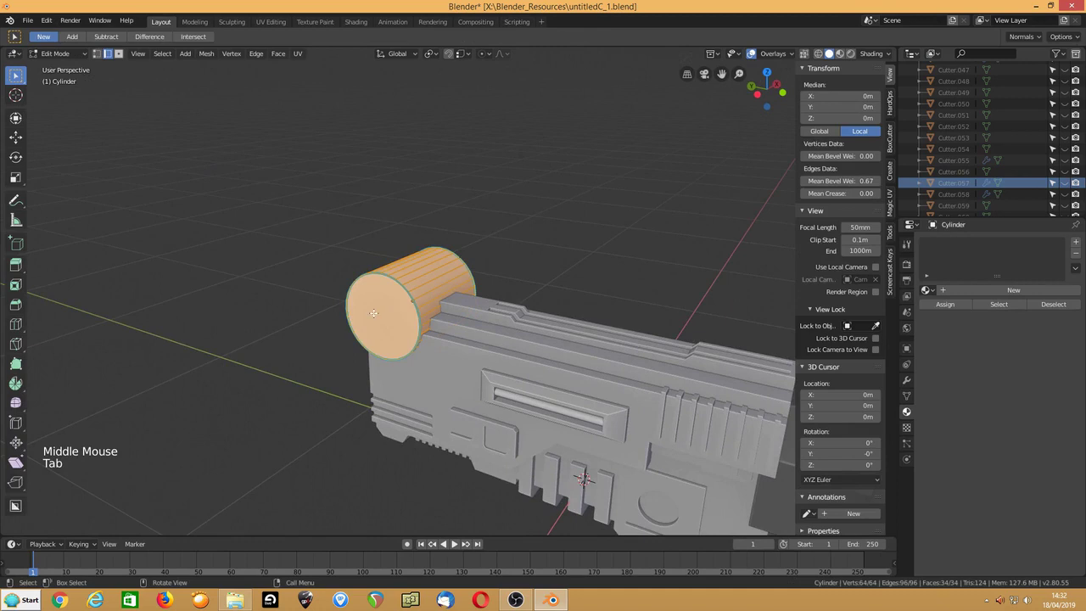
key("3")
left_click(374, 313)
middle_click_drag(306, 339, 297, 327, "shift")
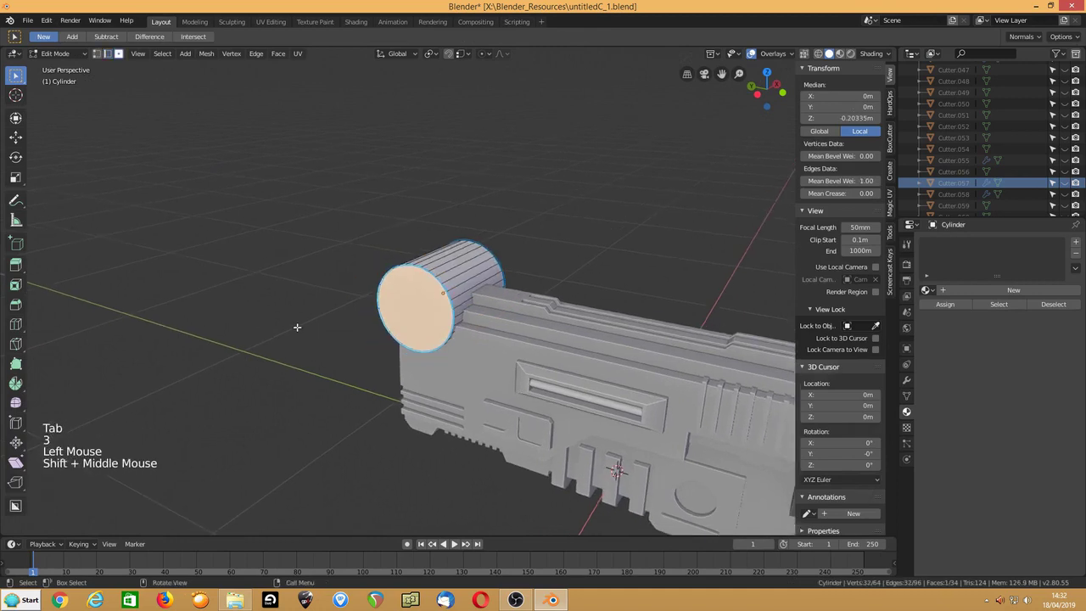
scroll(297, 327, "up", 3)
key("i")
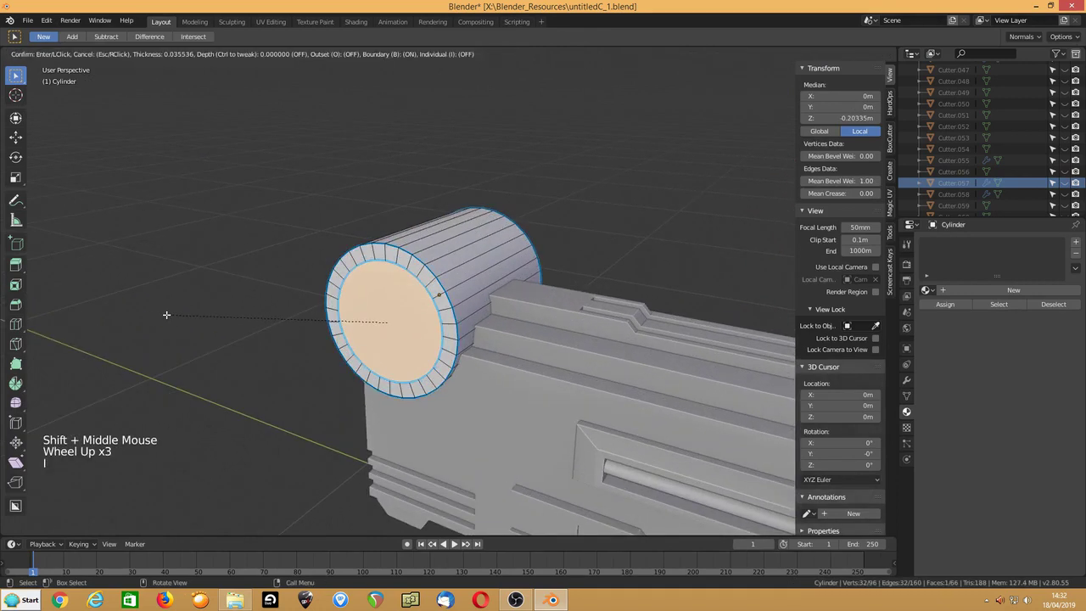
left_click(157, 316)
key("i")
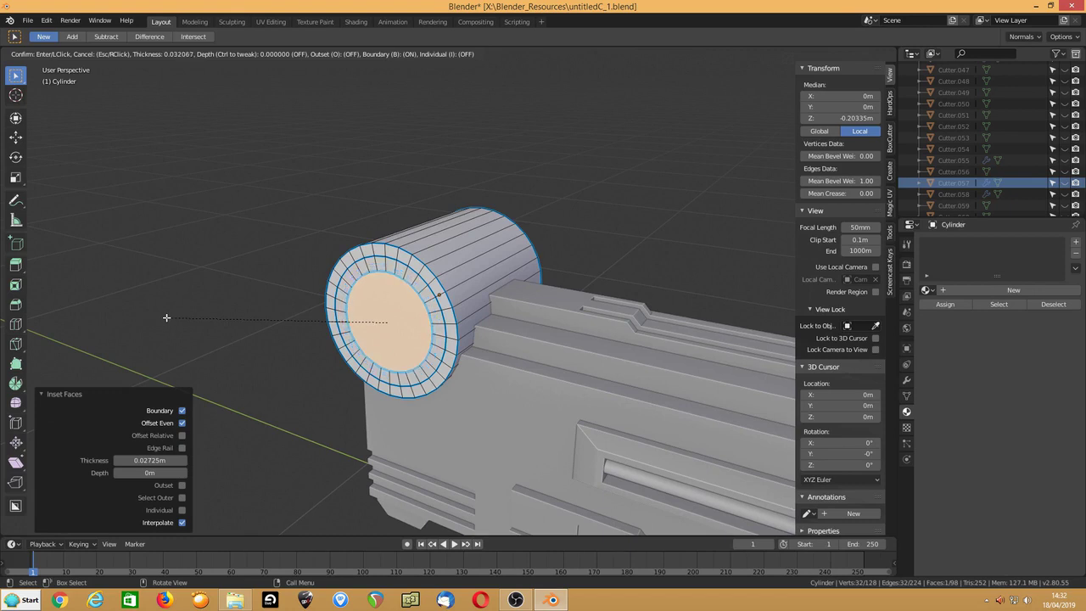
left_click(166, 318)
key("i")
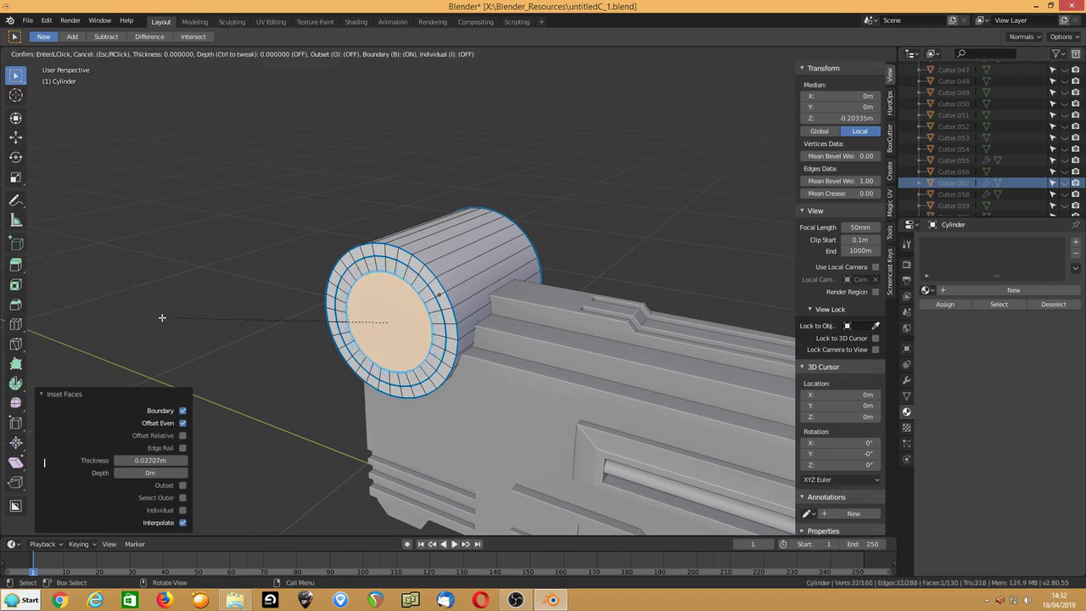
left_click(294, 285)
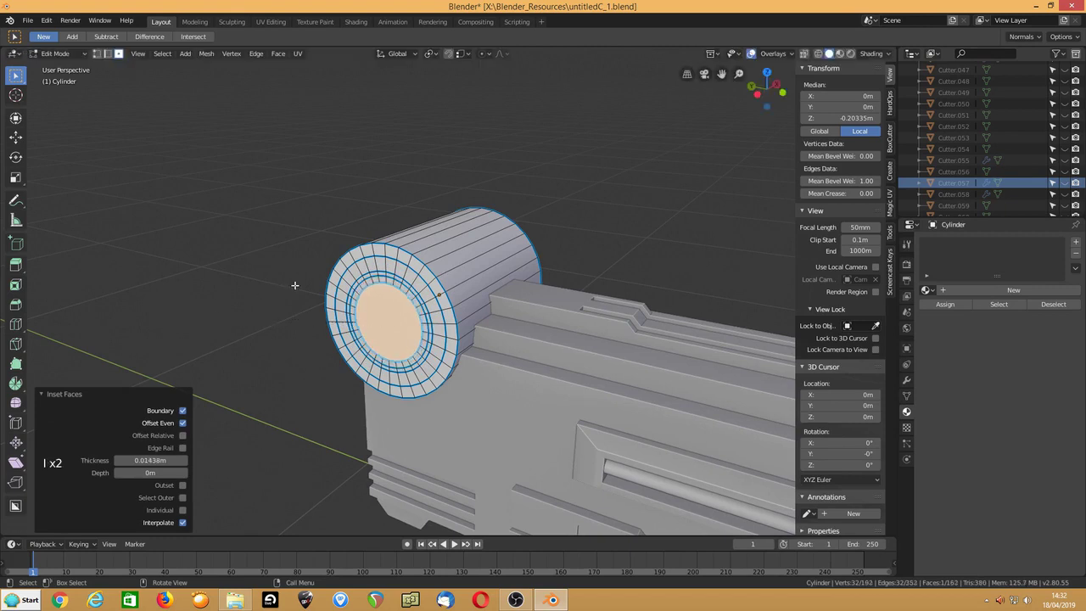
Step: Extrude the end face's wide ring inward about 0.016 m and recess the narrow ring inside it
left_click(356, 269, "alt")
key("e")
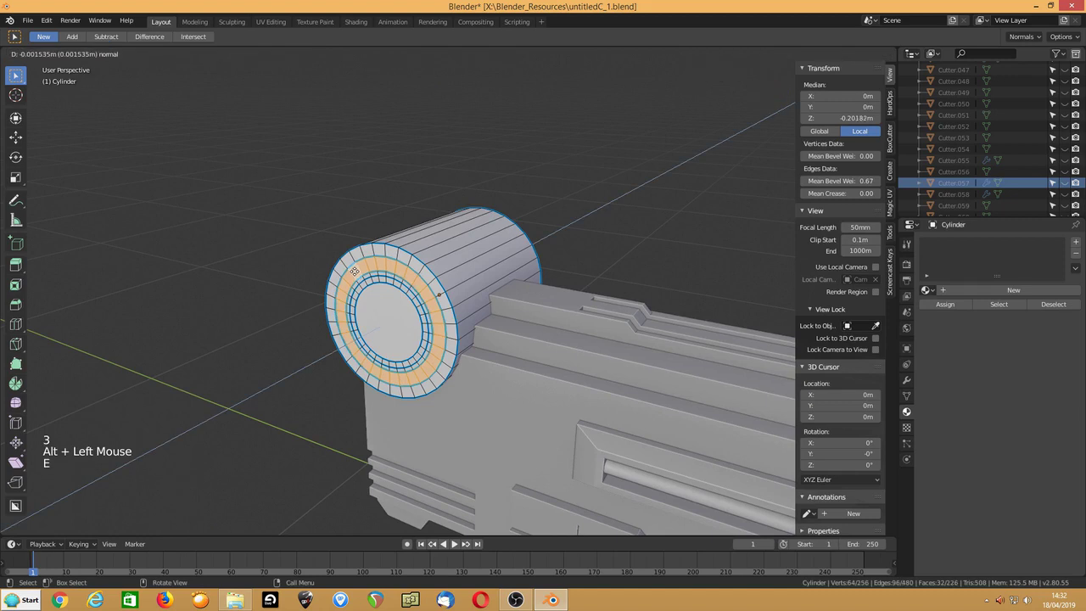
left_click(358, 269)
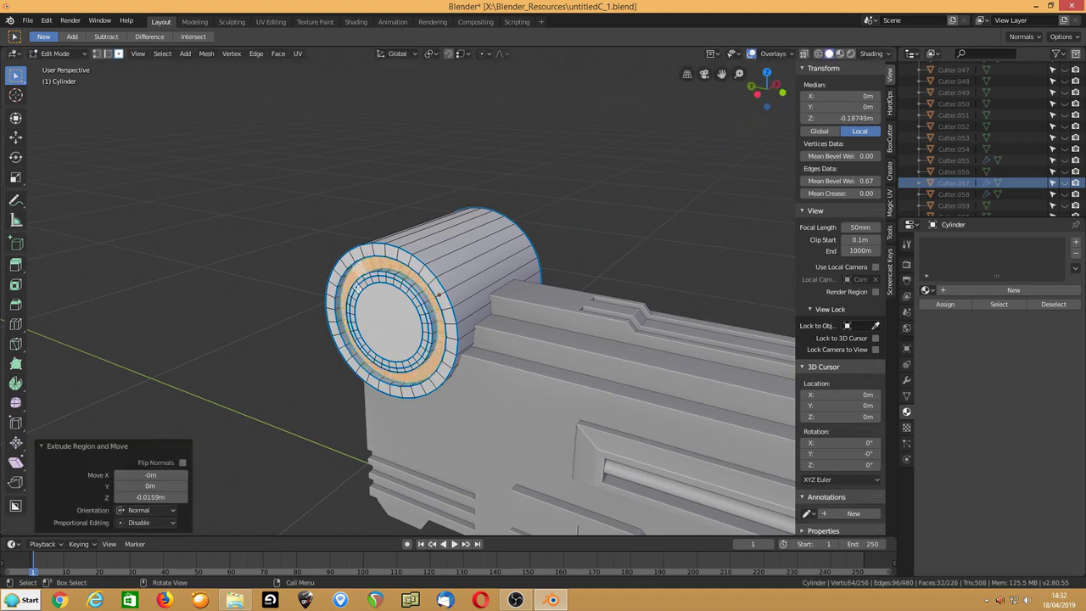
left_click(359, 286, "alt")
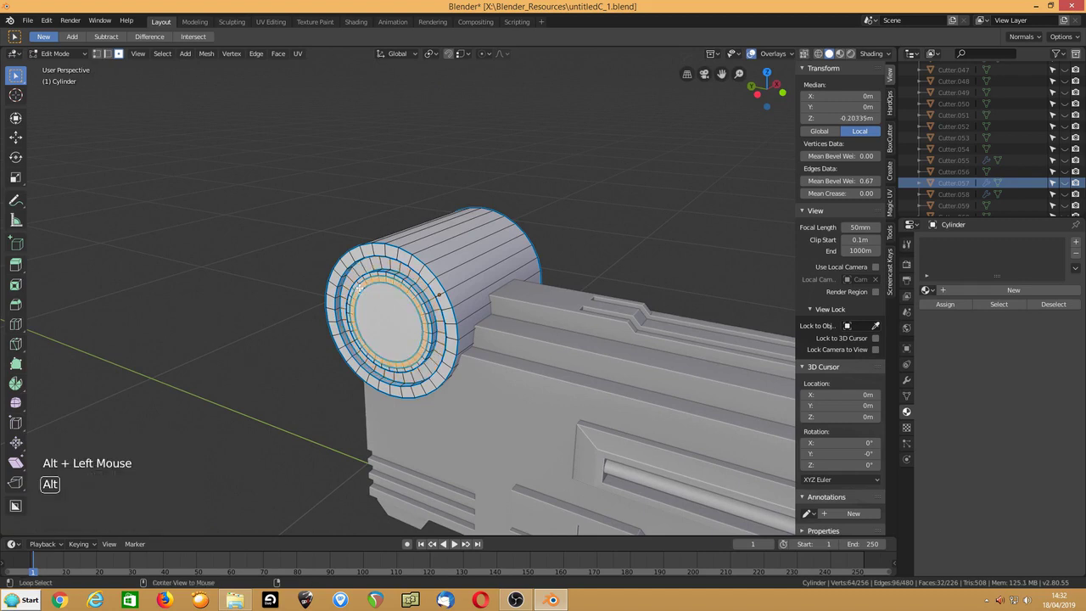
key("e")
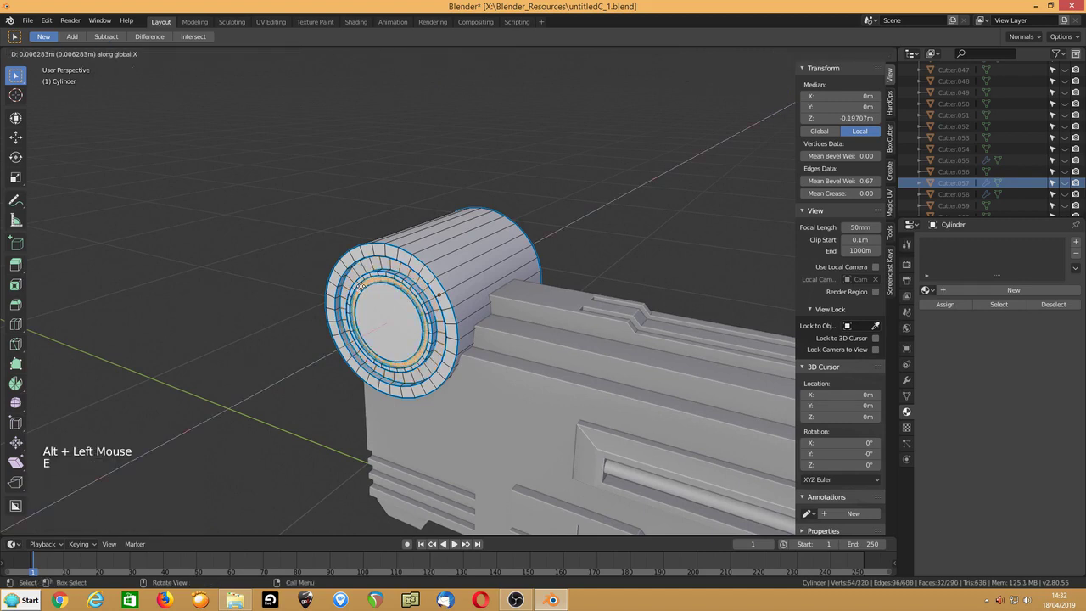
left_click(360, 286)
key("Tab")
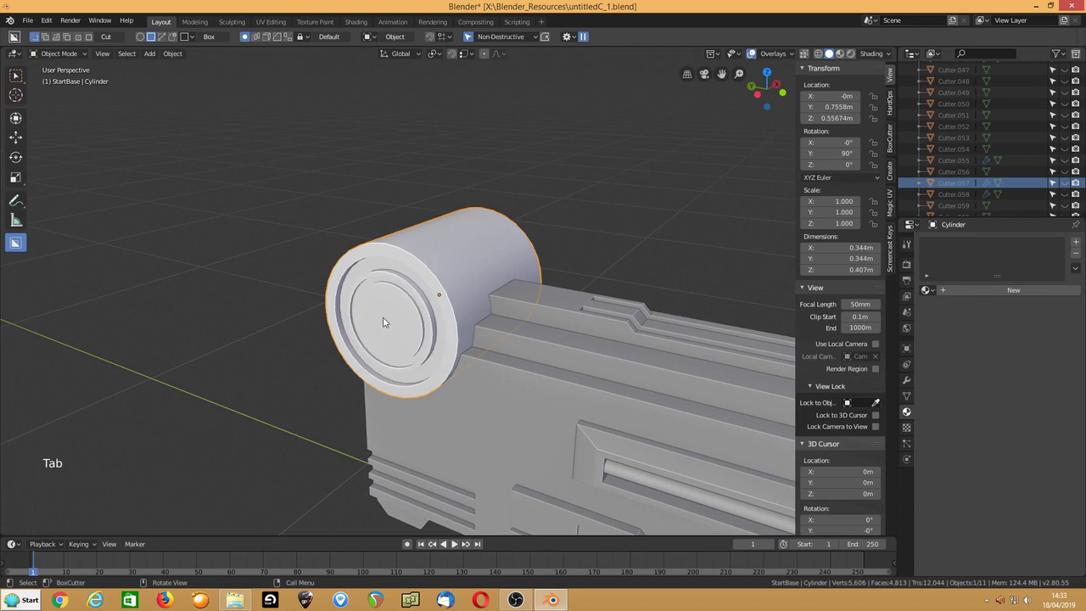
Step: Mirror the cylinder's grooved end onto its opposite side with the Hard Ops mirror
key("alt+x")
left_click(380, 331)
left_click(384, 336)
Step: Duplicate a patch of 14 side faces on the cylinder's near half and separate it into its own object
middle_click_drag(386, 336, 427, 270)
key("Tab")
key("3")
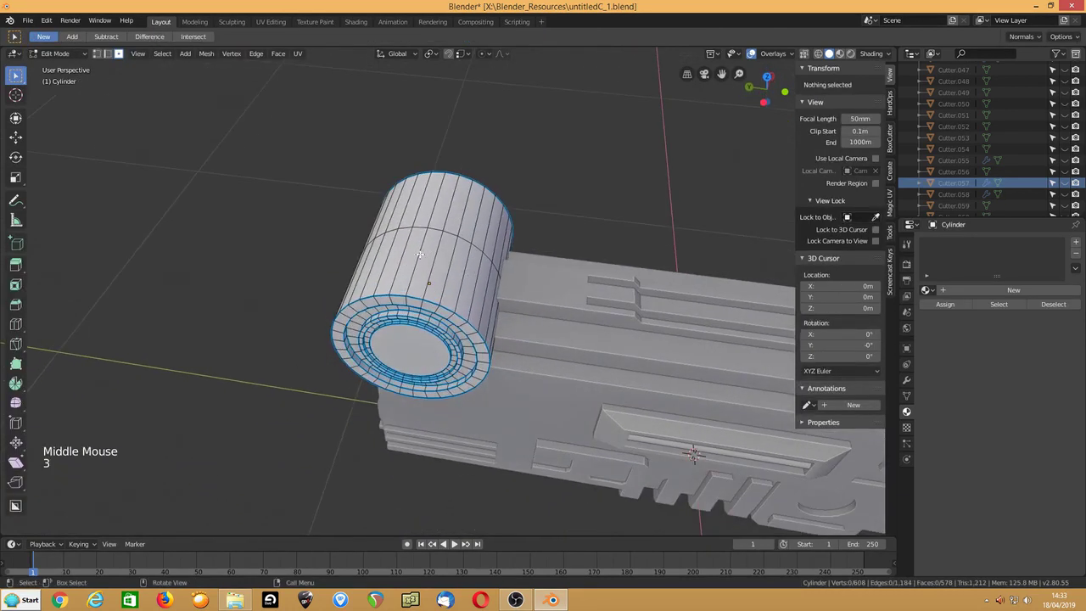
key("c")
left_click(409, 255)
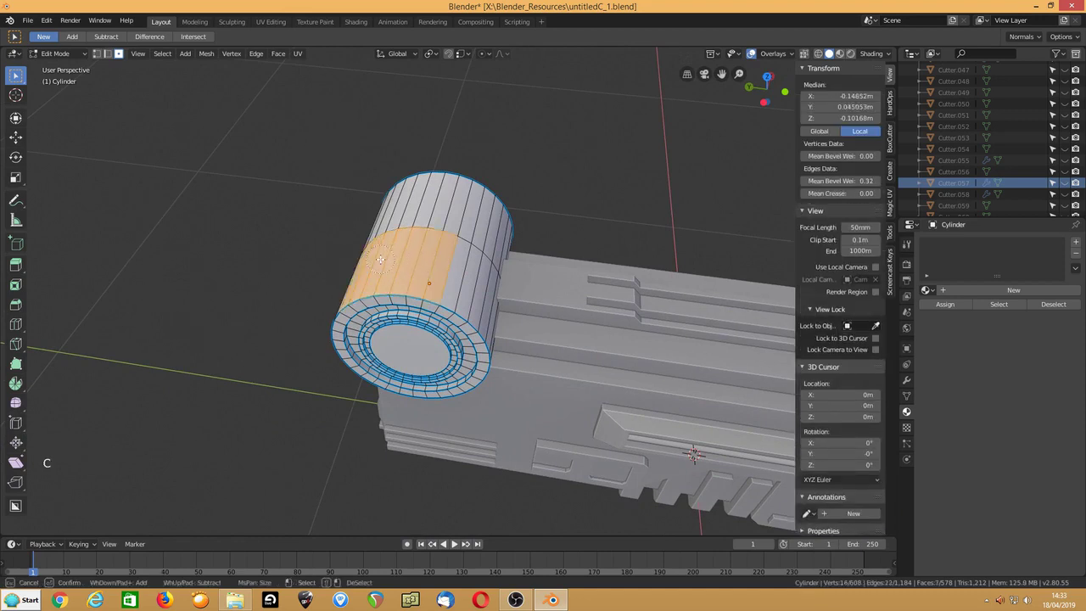
left_click_drag(431, 265, 482, 285)
middle_click_drag(359, 272, 436, 244)
mouse_move(405, 264)
left_mouse_down()
mouse_move(450, 276)
mouse_move(386, 276)
mouse_move(383, 316)
left_mouse_up()
middle_click_drag(388, 263, 404, 292)
left_click(404, 292, "shift")
left_click(404, 292, "shift")
key("shift+d")
right_click(409, 318)
key("p")
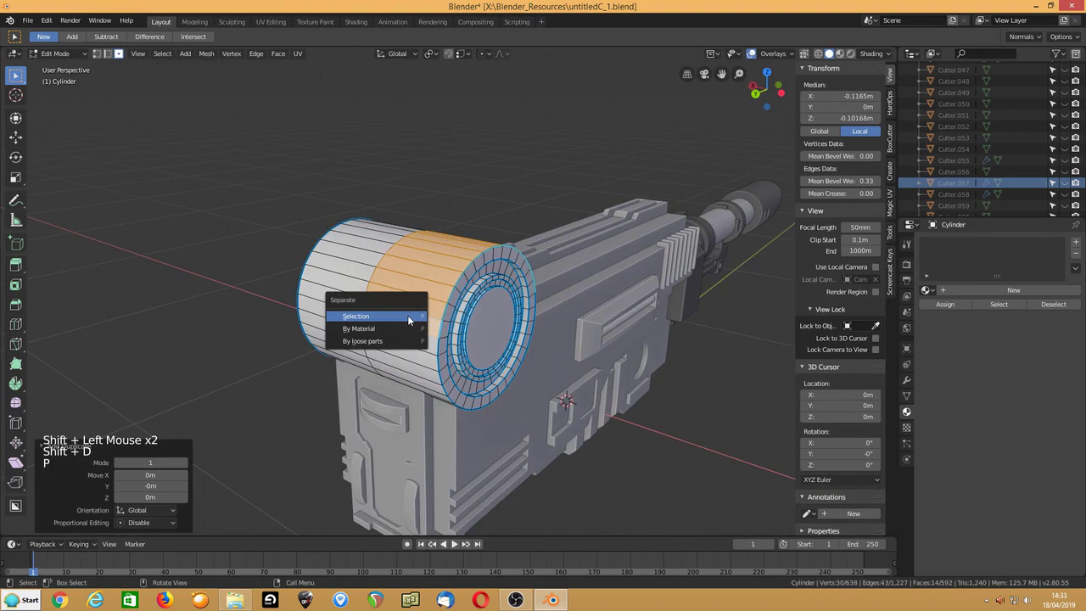
left_click(407, 315)
key("Tab")
left_click(413, 310)
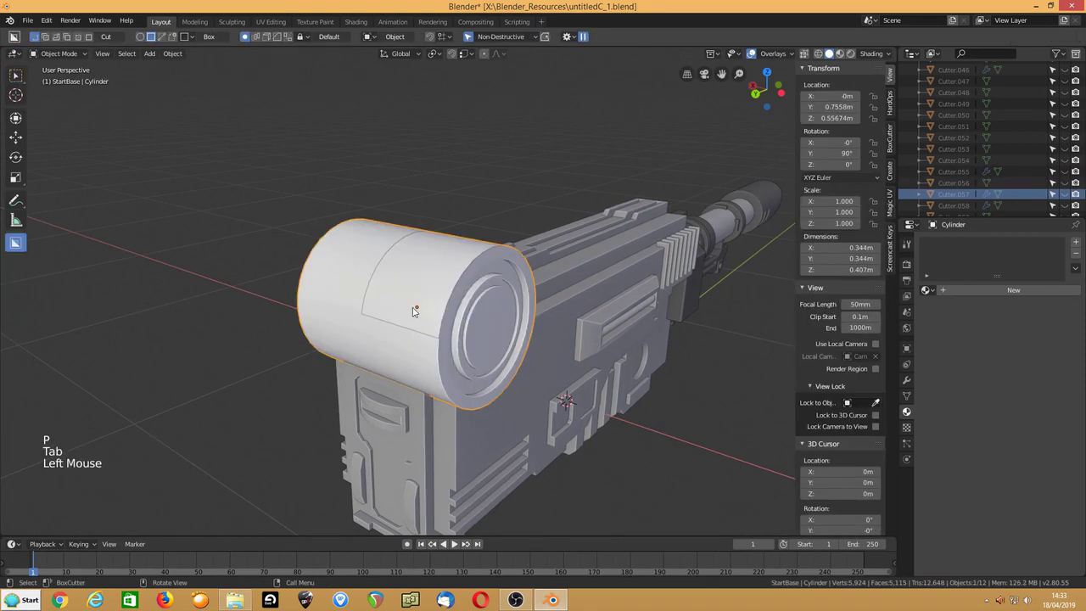
Step: Select the separated shell piece and raise it about 0.048 m along Z above the rear cylinder
middle_click_drag(454, 302, 402, 268)
left_click(401, 268)
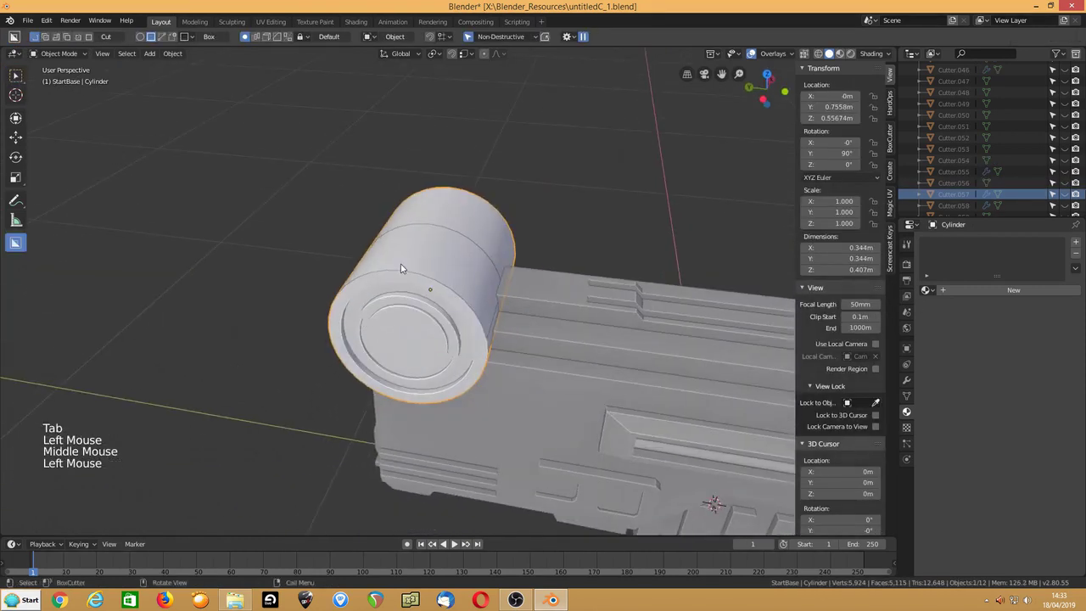
middle_click_drag(479, 279, 420, 308)
left_click(435, 315)
left_click(435, 315)
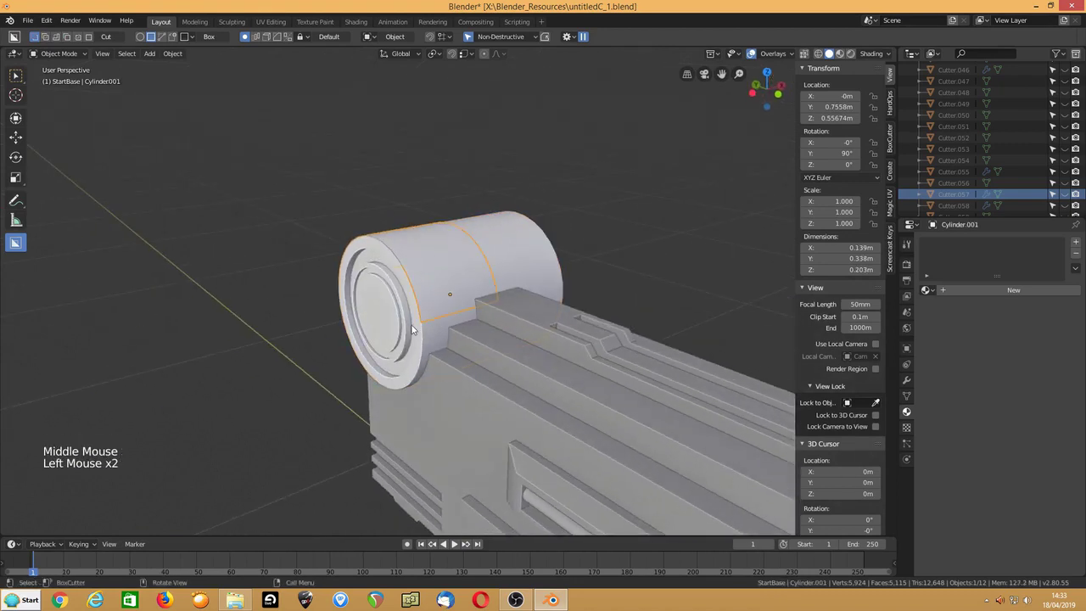
key("g")
key("z")
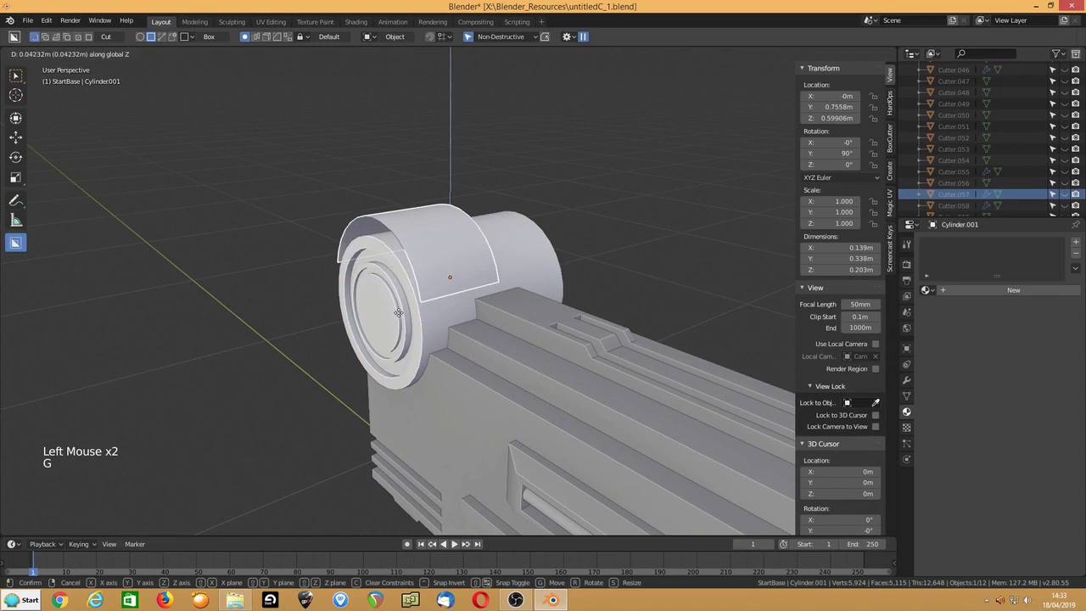
left_click(323, 313)
Step: Scale the shell piece by about 1.177 along Y and thicken it about 0.015 m with Hard Ops
middle_click_drag(324, 313, 265, 286)
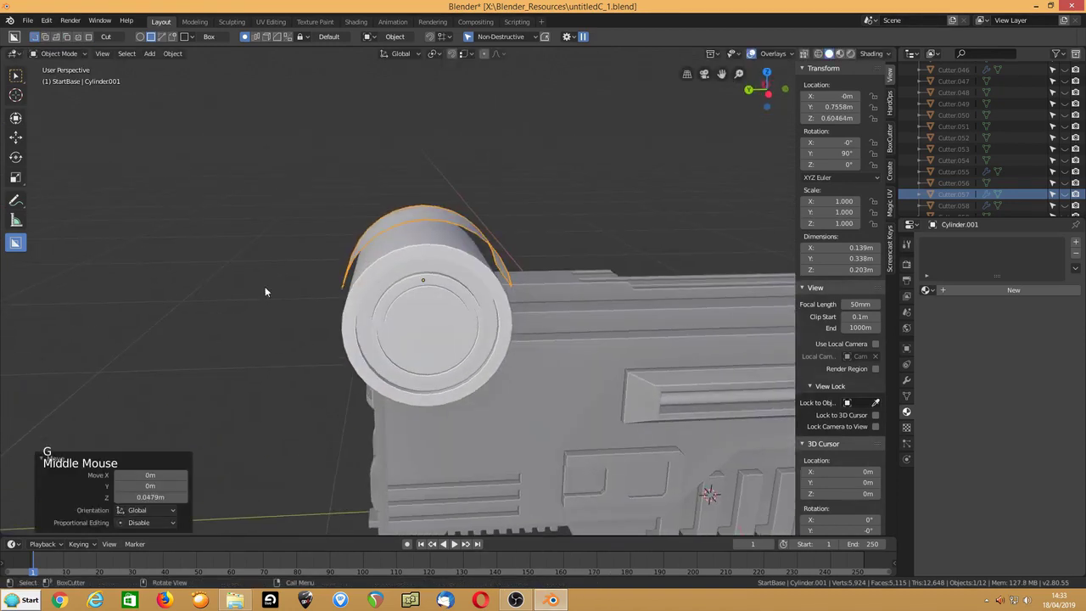
key("s")
key("y")
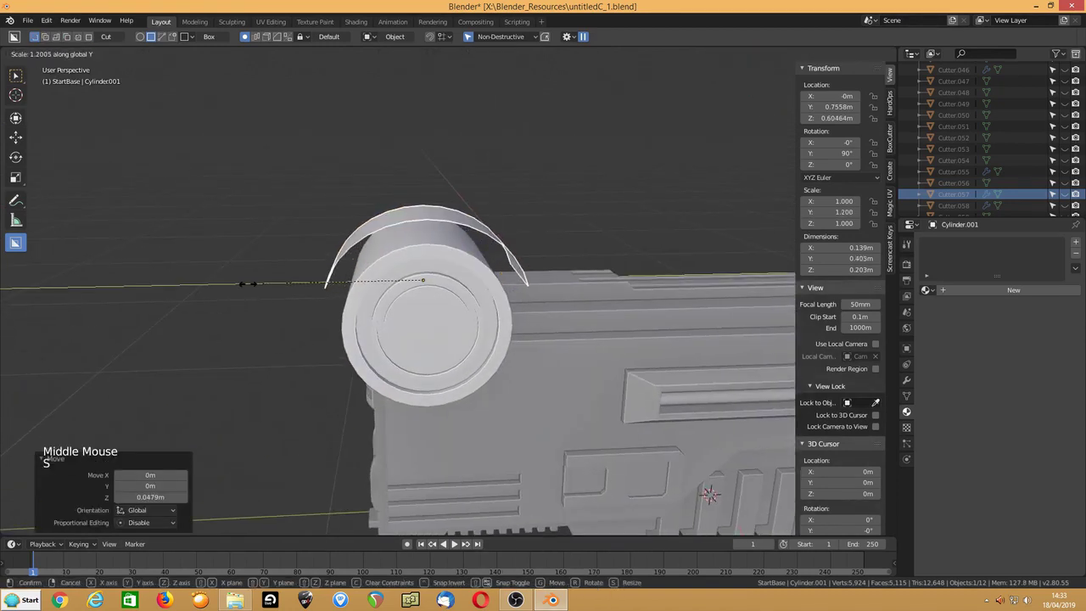
left_click(251, 283)
middle_click_drag(251, 282, 293, 264)
key("q")
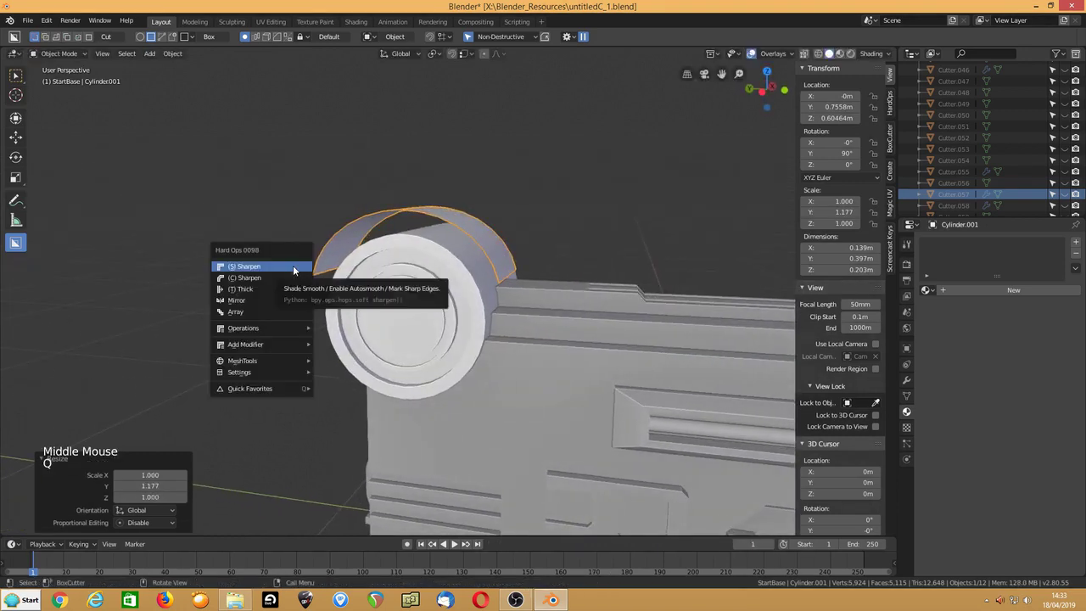
left_click(273, 288)
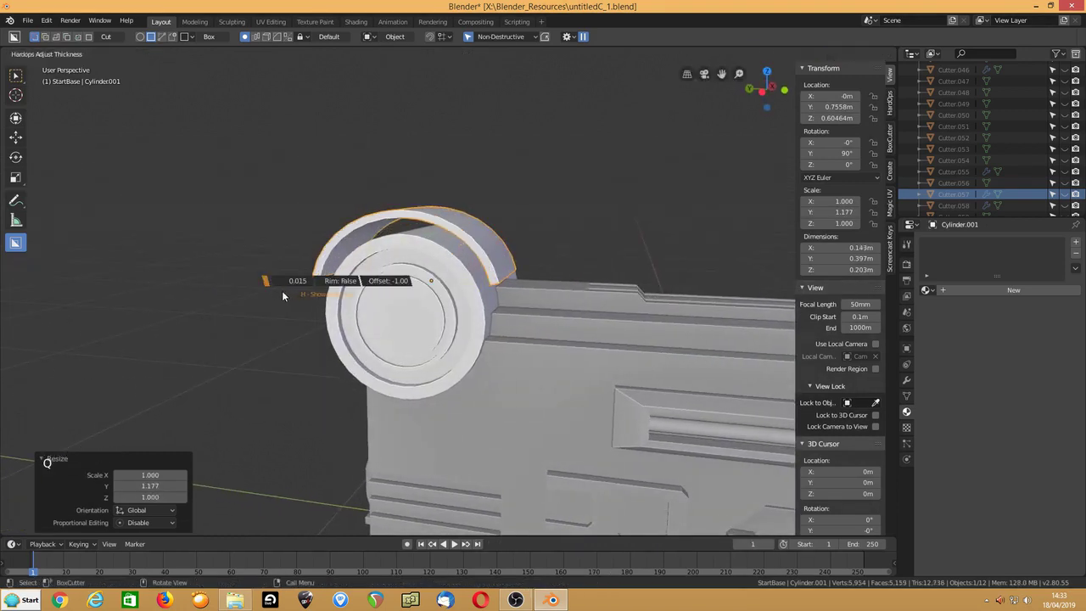
left_click(285, 296)
Step: Mirror the thickened shell along the cylinder's length with Hard Ops and lower it about 0.0235 m along Z
middle_click_drag(284, 296, 338, 293)
key("alt+x")
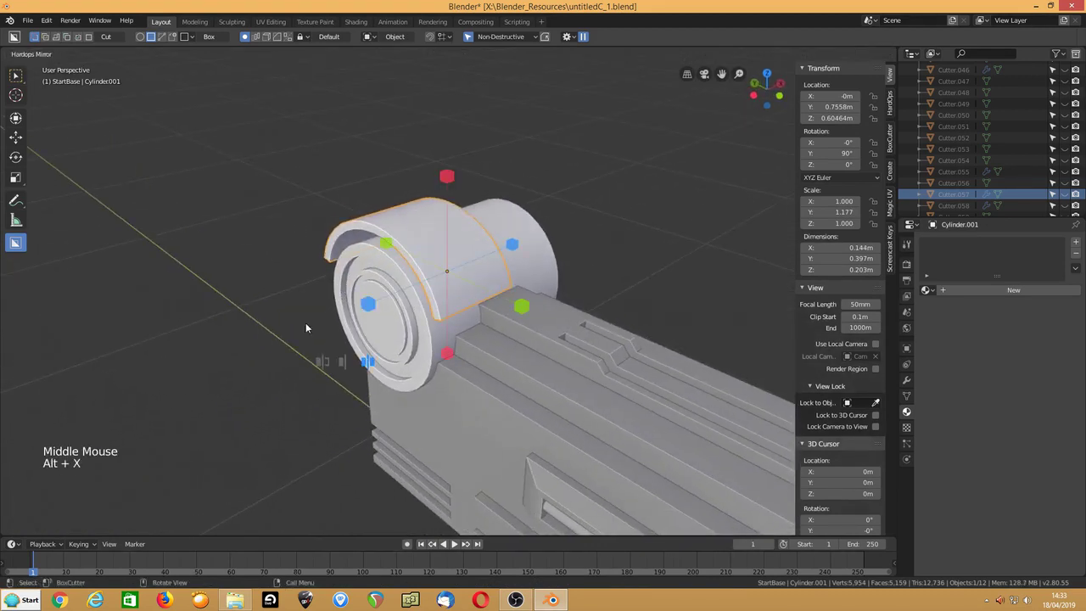
left_click(324, 363)
left_click(365, 313)
middle_click_drag(365, 312, 418, 245)
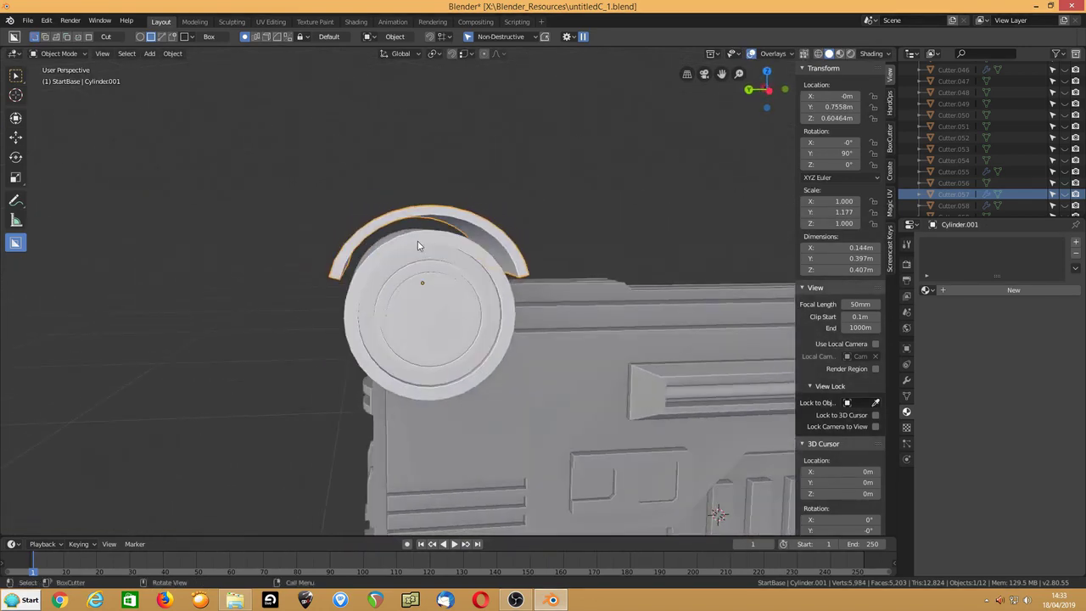
key("g")
key("z")
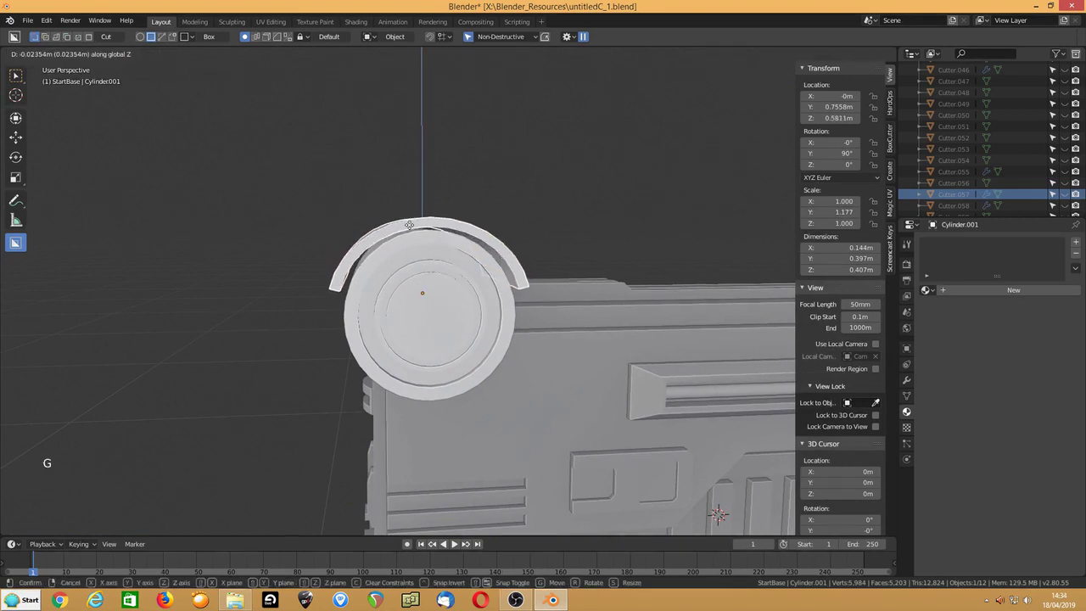
left_click(411, 225)
Step: Assign the existing BaseMaterial to the shell piece and to the cylinder beneath it
middle_click_drag(411, 225, 441, 254)
left_click(926, 289)
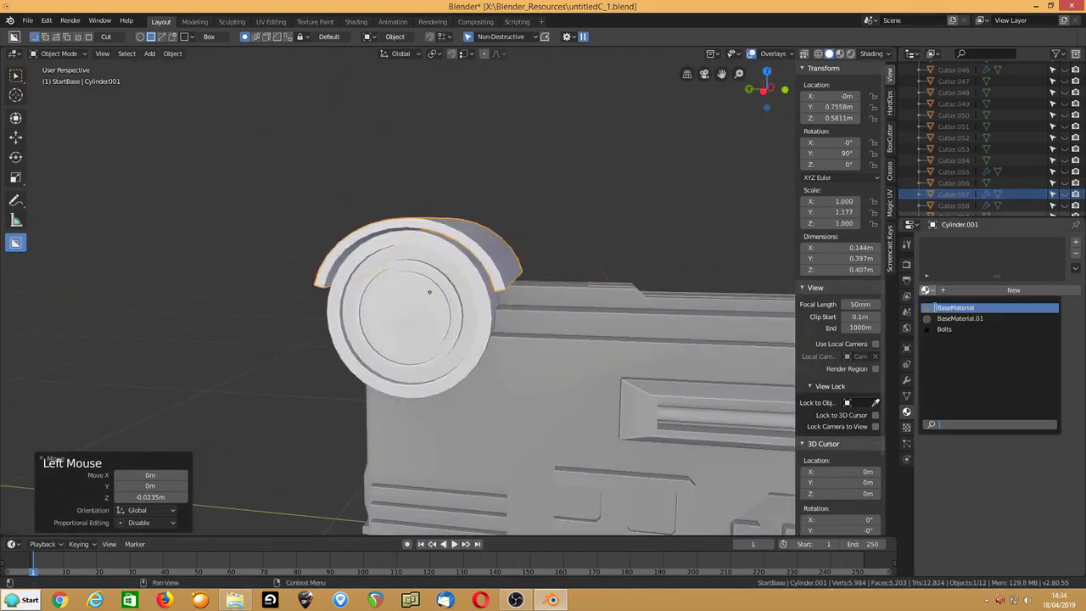
left_click(959, 304)
left_click(438, 323)
left_click(926, 290)
Step: Preview the whole weapon in LookDev shading with nothing selected, examining its materials from the rear cylinder to the barrel
scroll(545, 307, "down", 4)
middle_click_drag(574, 286, 399, 237)
scroll(483, 259, "down", 2)
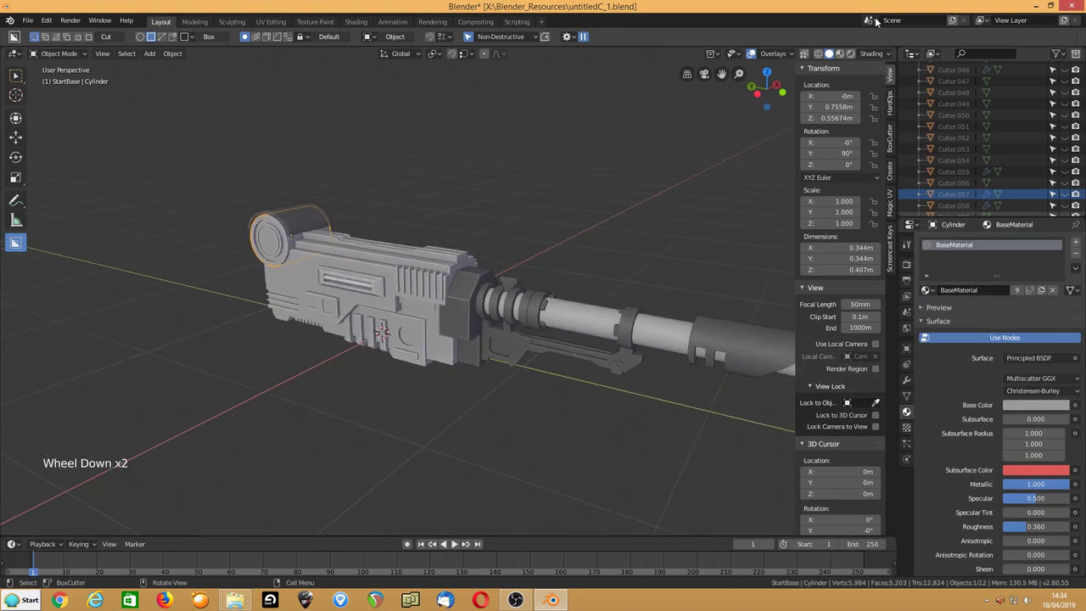
left_click(840, 54)
middle_click_drag(461, 254, 461, 263)
key("alt+a")
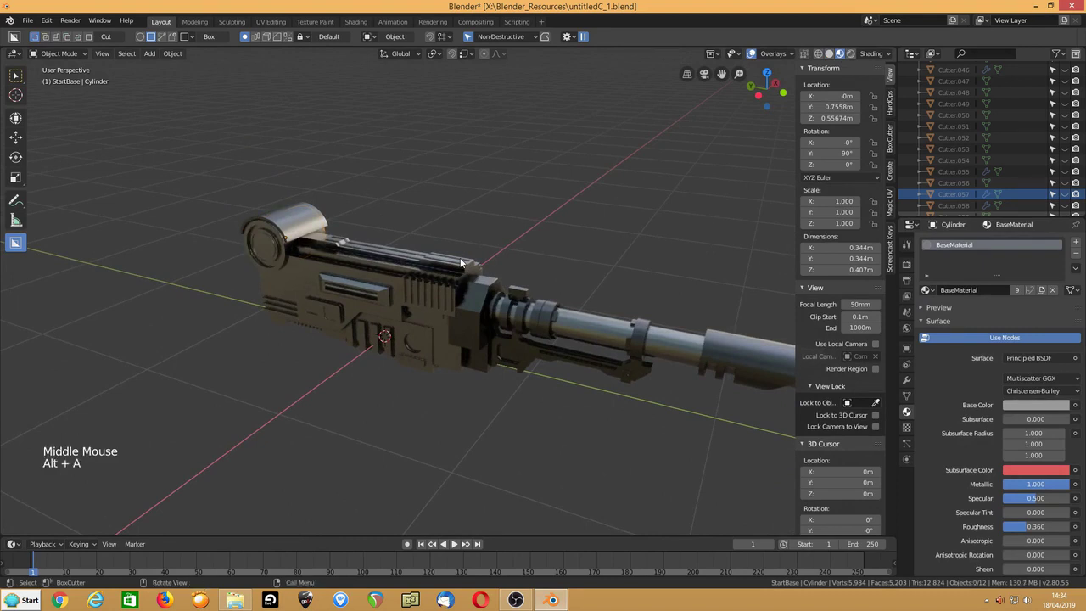
middle_click_drag(461, 263, 467, 289)
scroll(468, 294, "down", 1)
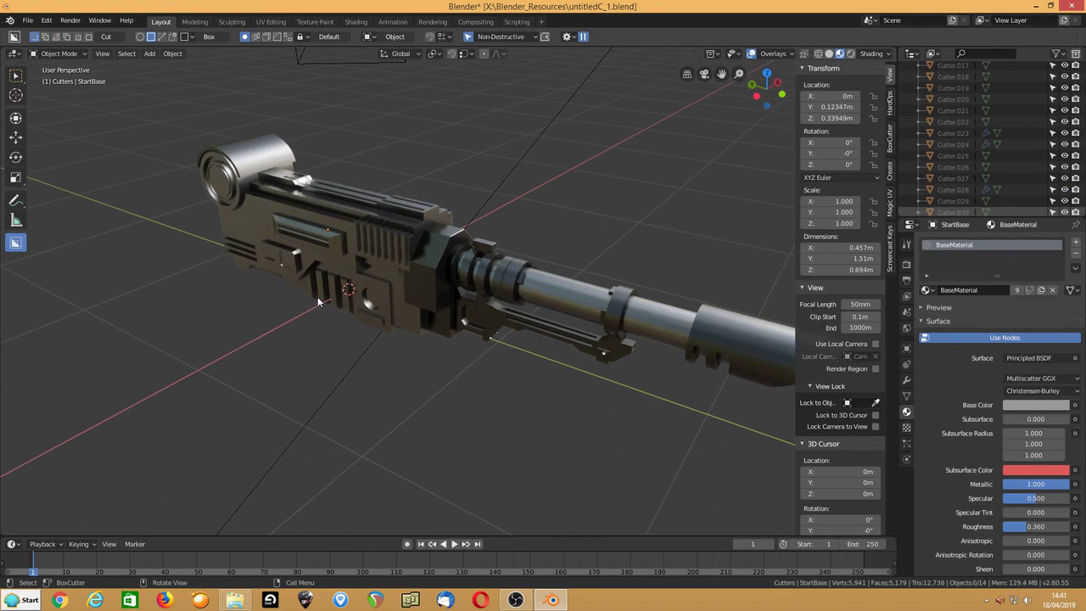
middle_click_drag(371, 310, 422, 289, "shift")
scroll(422, 288, "up", 2)
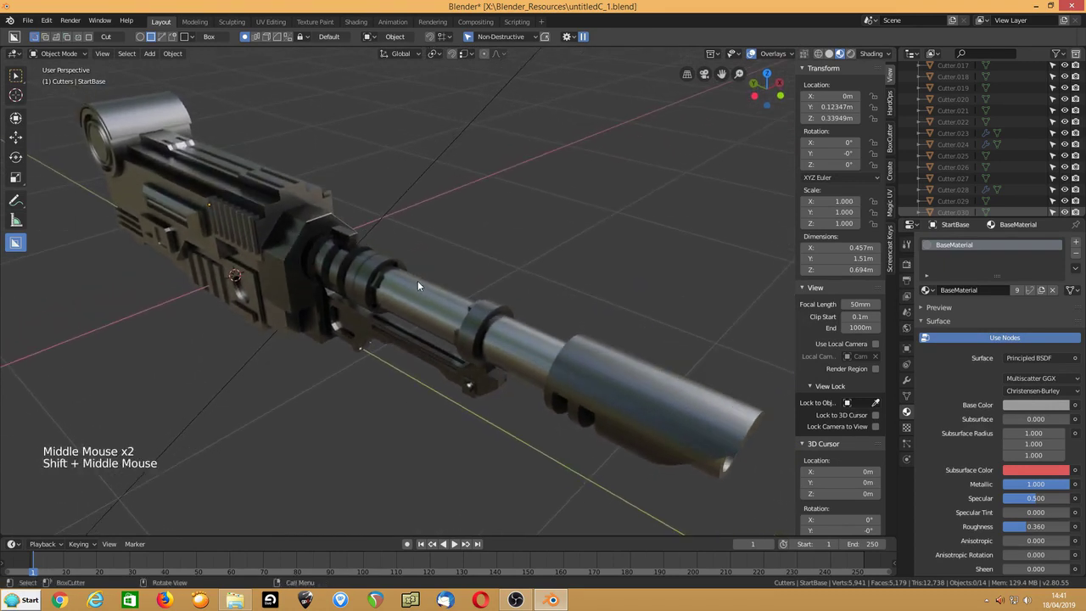